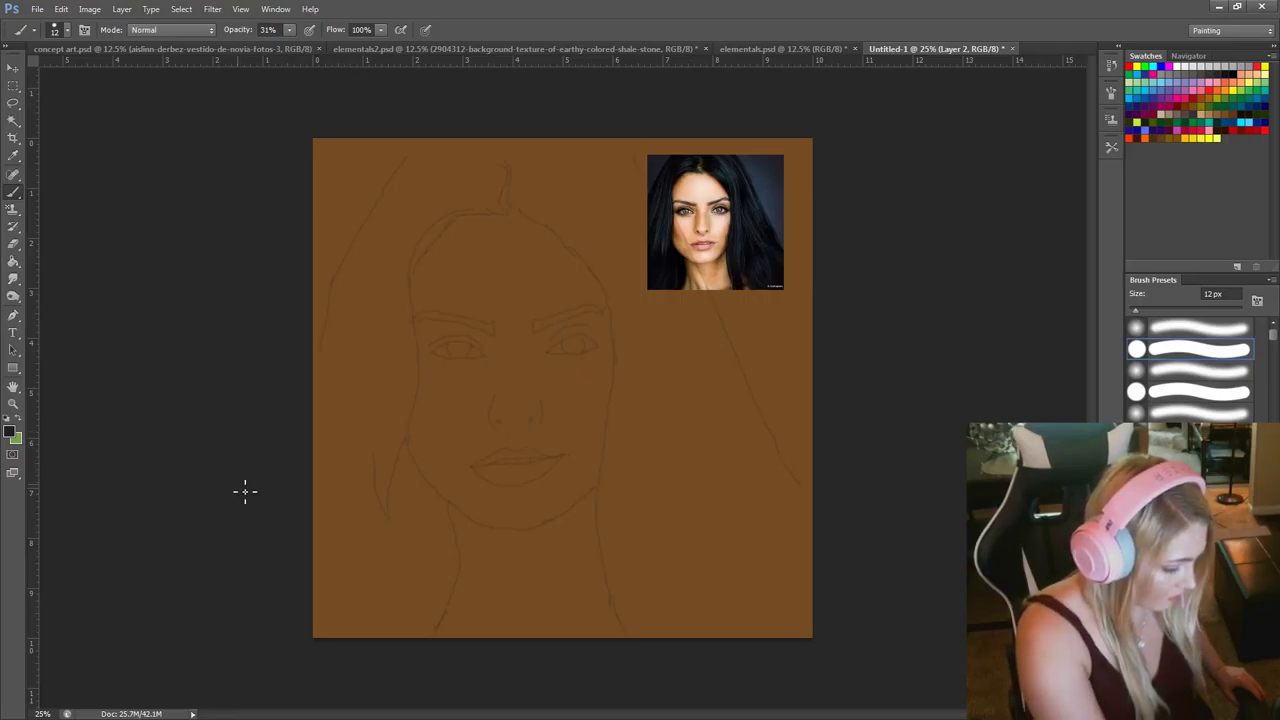
Outline the outer edges of the hair on both sides of the portrait with a hard 74 px brush at 100% opacity.
{"action": "left_click", "coordinate": [66, 31]}
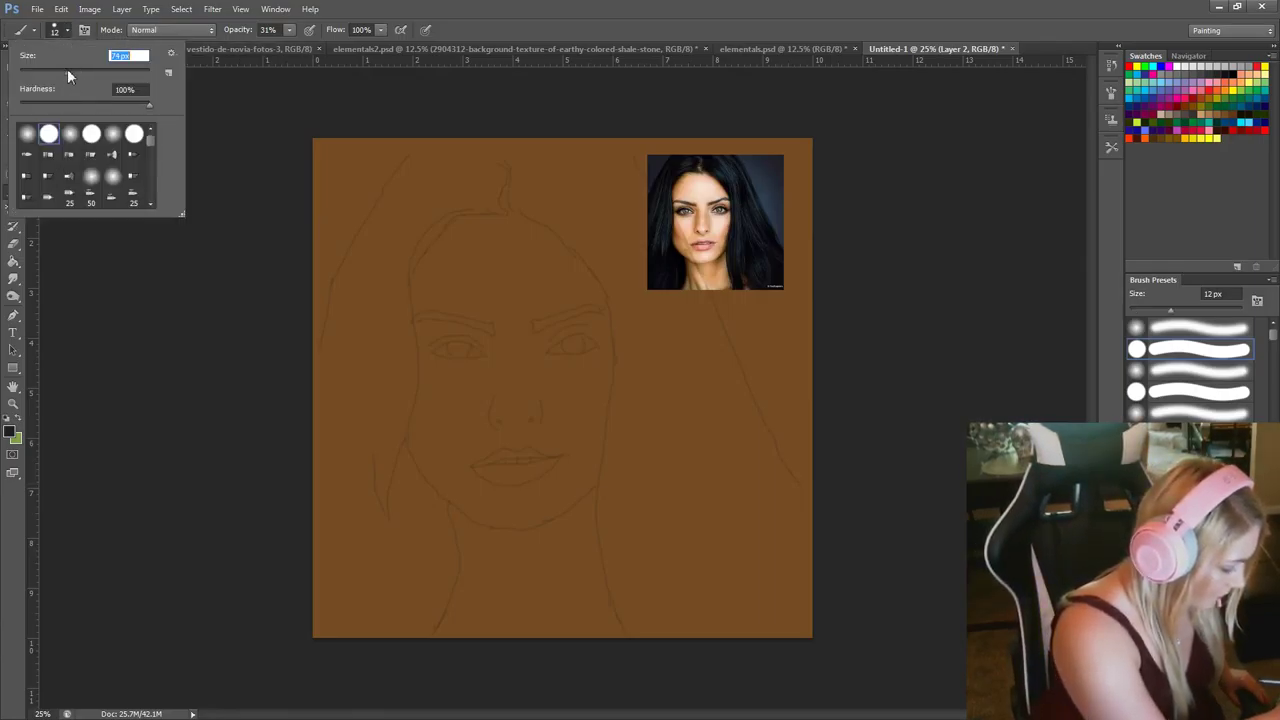
{"action": "left_click", "coordinate": [67, 71]}
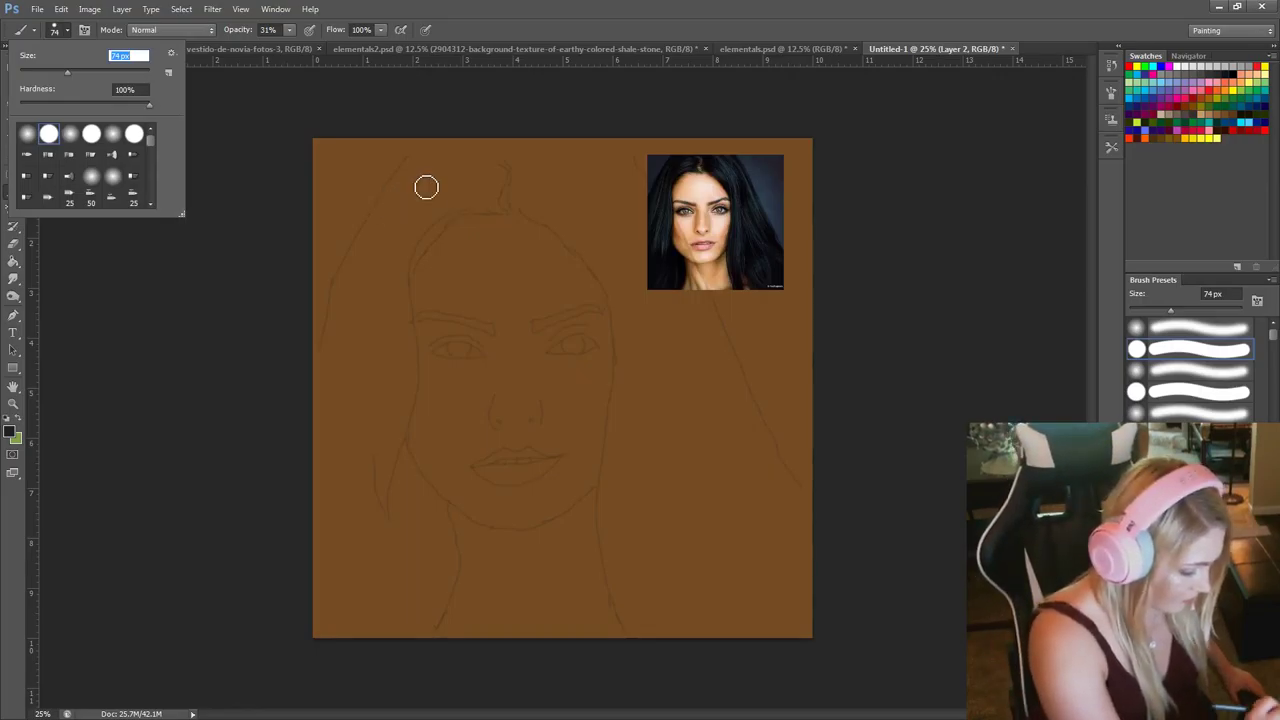
{"action": "left_click", "coordinate": [289, 32]}
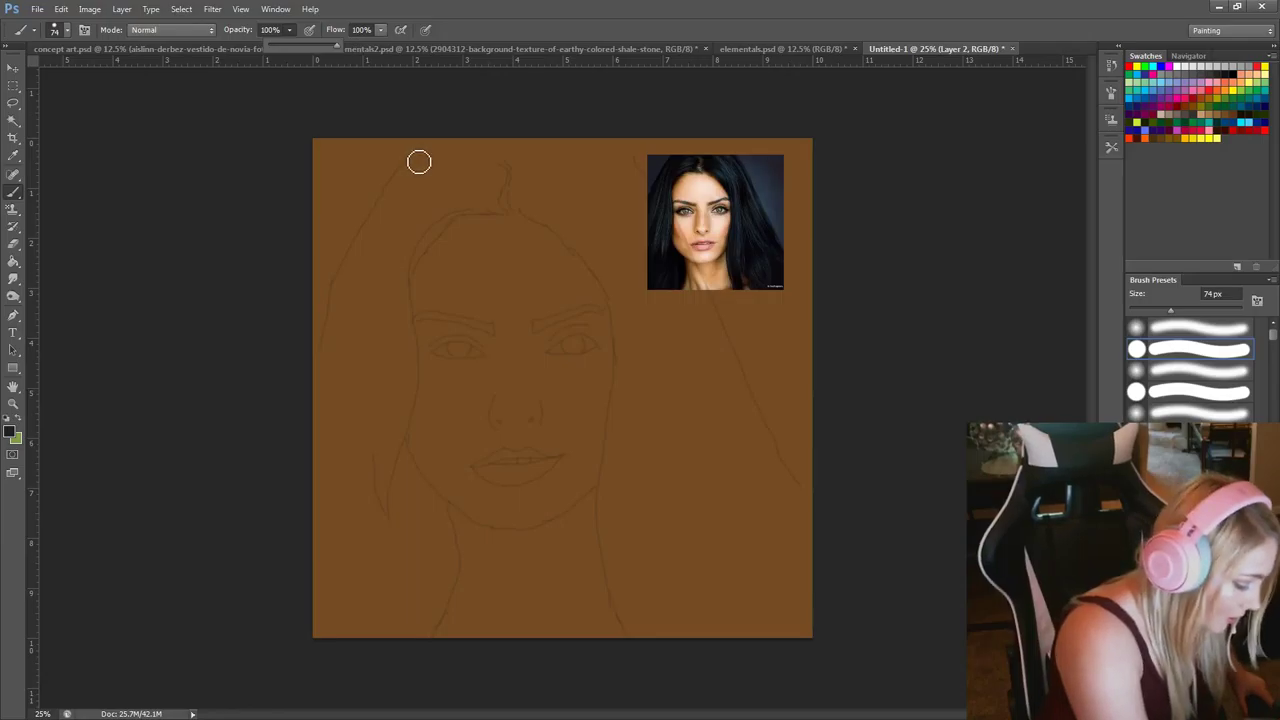
{"action": "mouse_move", "coordinate": [417, 160]}
{"action": "left_mouse_down"}
{"action": "mouse_move", "coordinate": [452, 149]}
{"action": "mouse_move", "coordinate": [384, 205]}
{"action": "mouse_move", "coordinate": [424, 161]}
{"action": "mouse_move", "coordinate": [364, 243]}
{"action": "mouse_move", "coordinate": [320, 373]}
{"action": "left_mouse_up"}
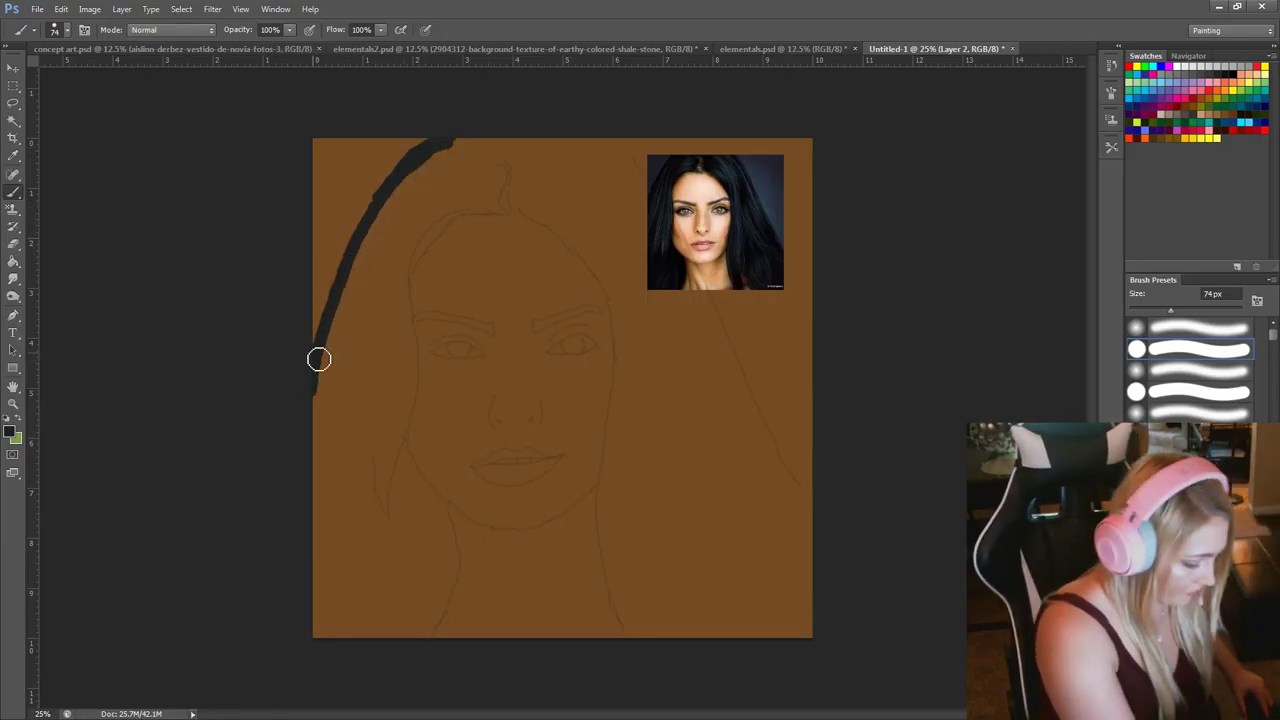
{"action": "left_click_drag", "start_coordinate": [457, 151], "coordinate": [489, 140]}
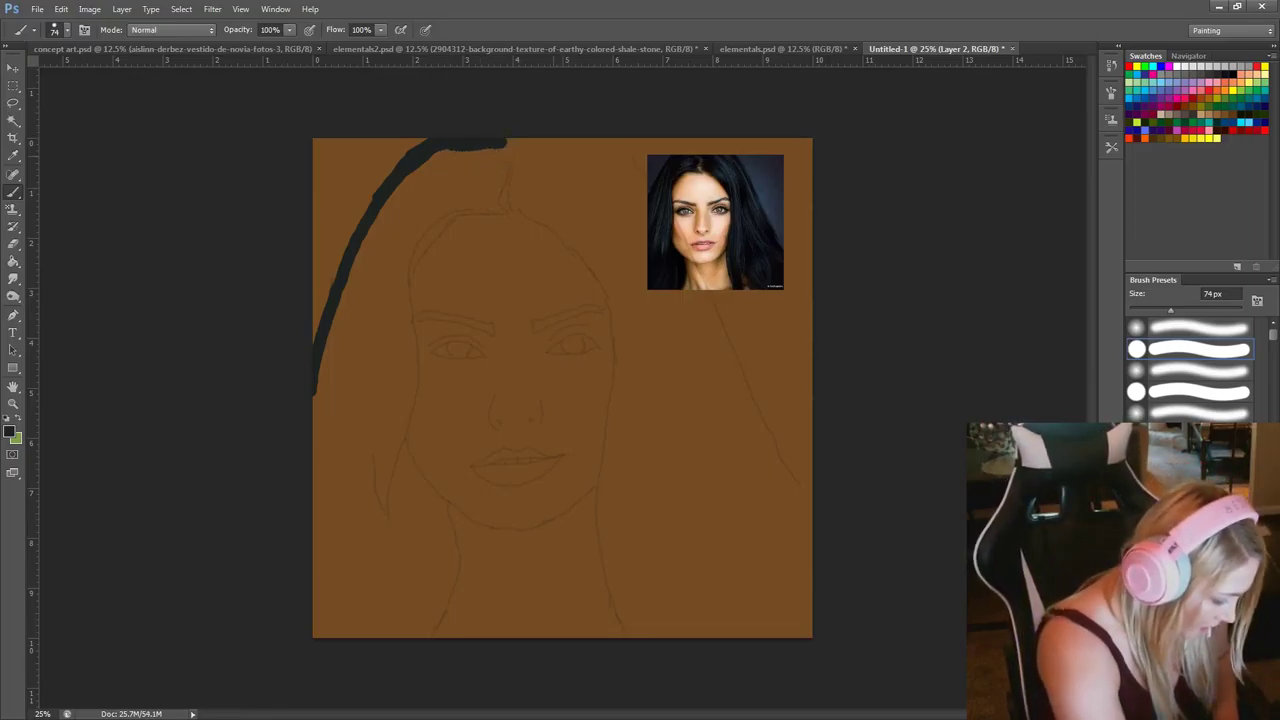
{"action": "mouse_move", "coordinate": [612, 142]}
{"action": "left_mouse_down"}
{"action": "mouse_move", "coordinate": [664, 222]}
{"action": "mouse_move", "coordinate": [811, 545]}
{"action": "mouse_move", "coordinate": [766, 414]}
{"action": "mouse_move", "coordinate": [667, 218]}
{"action": "mouse_move", "coordinate": [593, 132]}
{"action": "mouse_move", "coordinate": [652, 215]}
{"action": "left_mouse_up"}
{"action": "mouse_move", "coordinate": [724, 365]}
{"action": "left_mouse_down"}
{"action": "mouse_move", "coordinate": [772, 470]}
{"action": "mouse_move", "coordinate": [771, 434]}
{"action": "mouse_move", "coordinate": [805, 537]}
{"action": "left_mouse_up"}
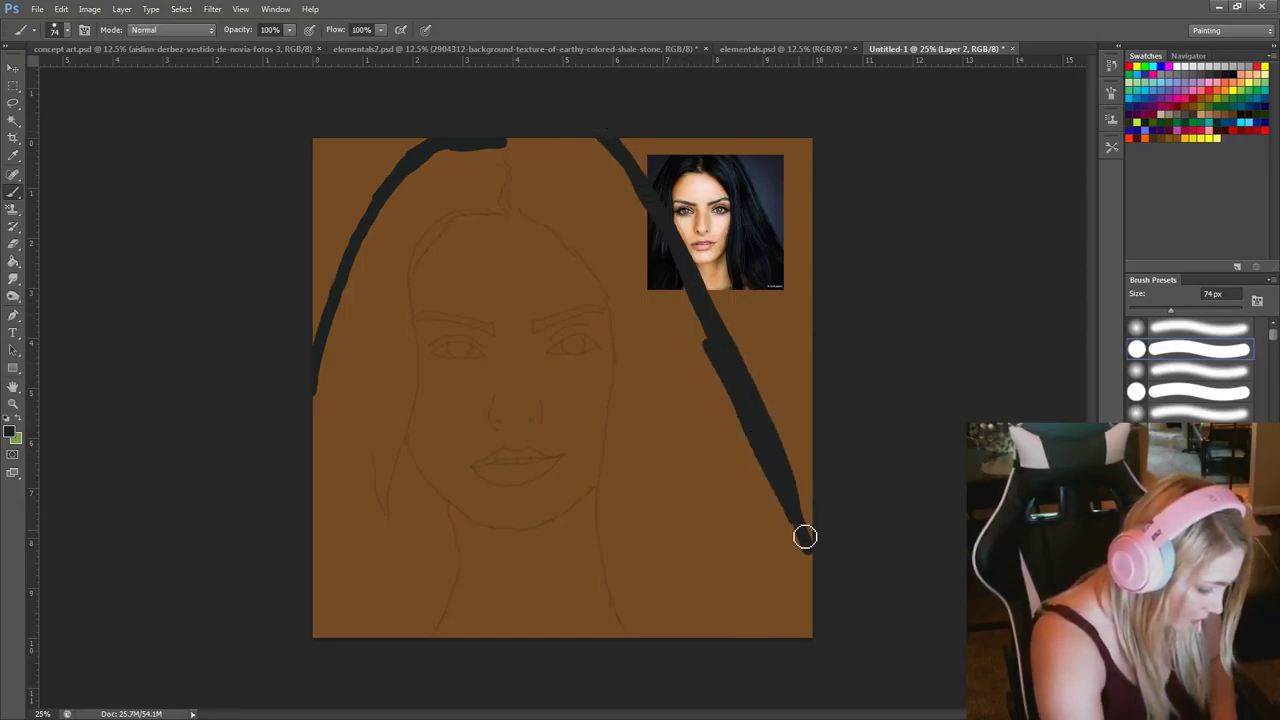
Sample a dark blue-black from the reference photo's hair and paint long strands inside the right hair outline.
{"action": "left_click", "coordinate": [757, 219], "text": "alt"}
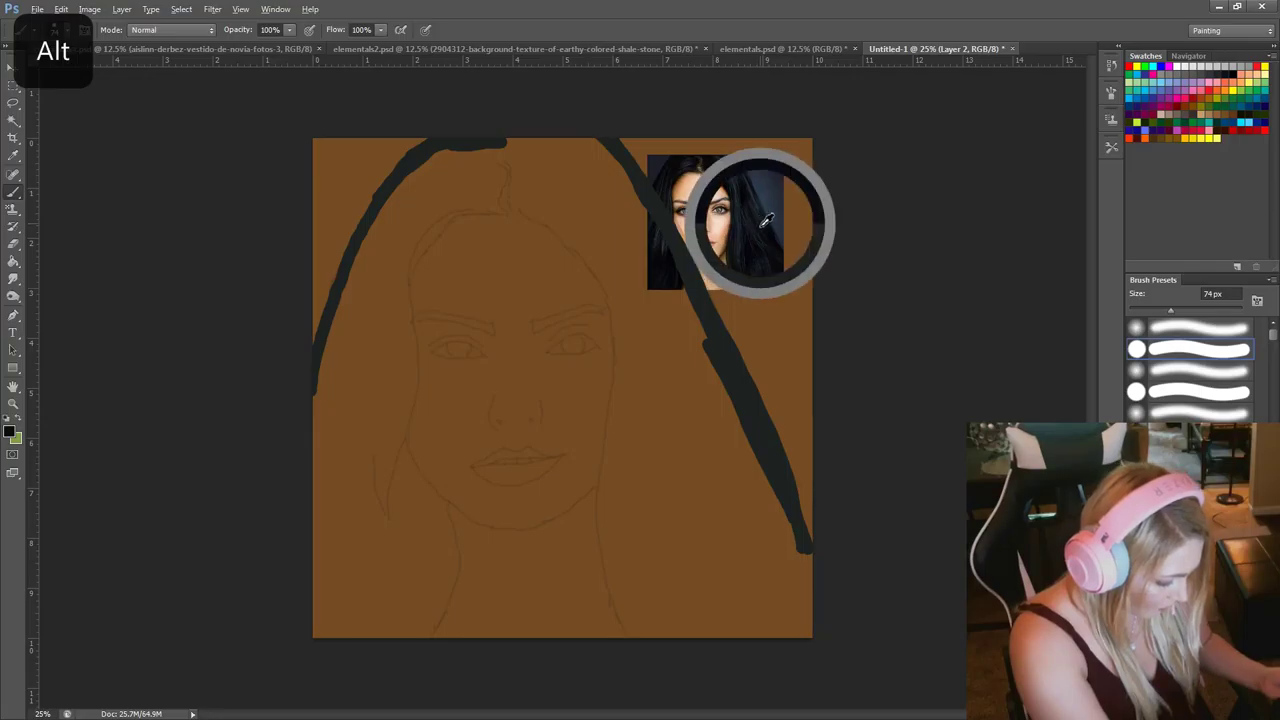
{"action": "left_click_drag", "start_coordinate": [598, 148], "coordinate": [666, 278]}
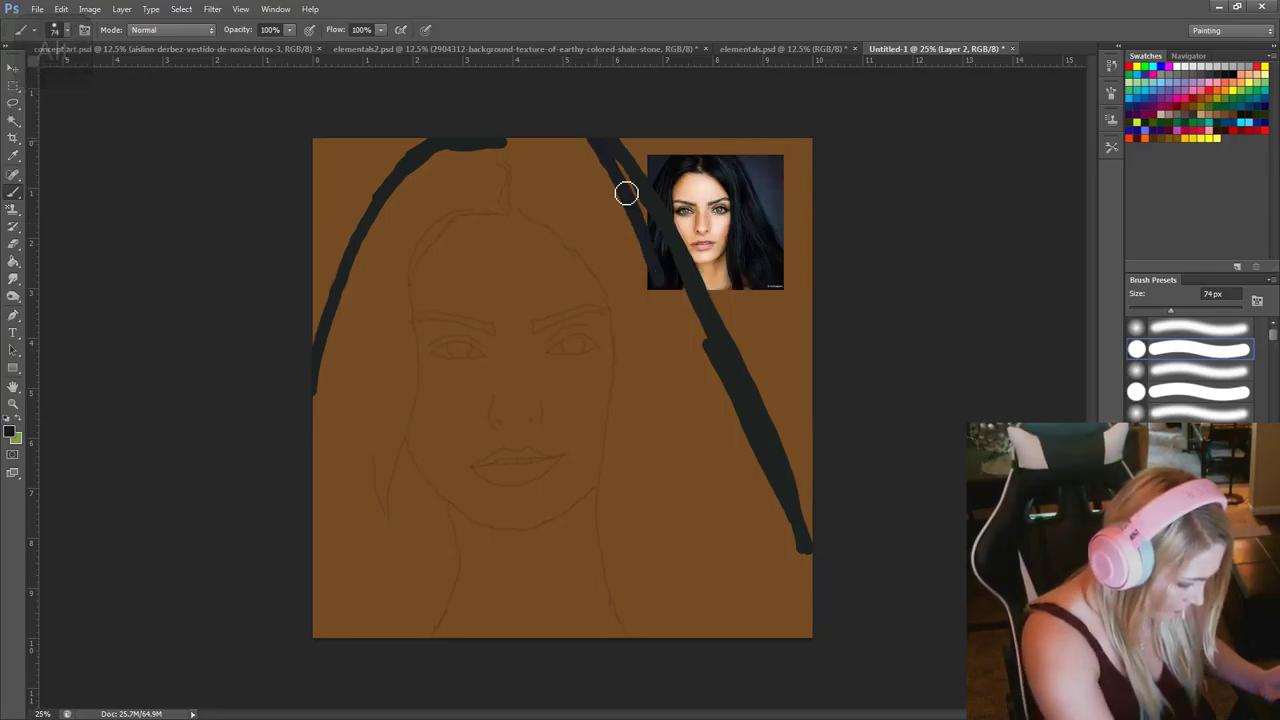
{"action": "left_click_drag", "start_coordinate": [626, 194], "coordinate": [694, 358]}
{"action": "left_click_drag", "start_coordinate": [611, 151], "coordinate": [710, 392]}
{"action": "mouse_move", "coordinate": [636, 194]}
{"action": "left_mouse_down"}
{"action": "mouse_move", "coordinate": [749, 470]}
{"action": "mouse_move", "coordinate": [737, 408]}
{"action": "mouse_move", "coordinate": [794, 544]}
{"action": "left_mouse_up"}
Sample near-black from the photo's hair and fill the right hair mass from the parting along the face and neck to the canvas bottom.
{"action": "left_click", "coordinate": [752, 218], "text": "alt"}
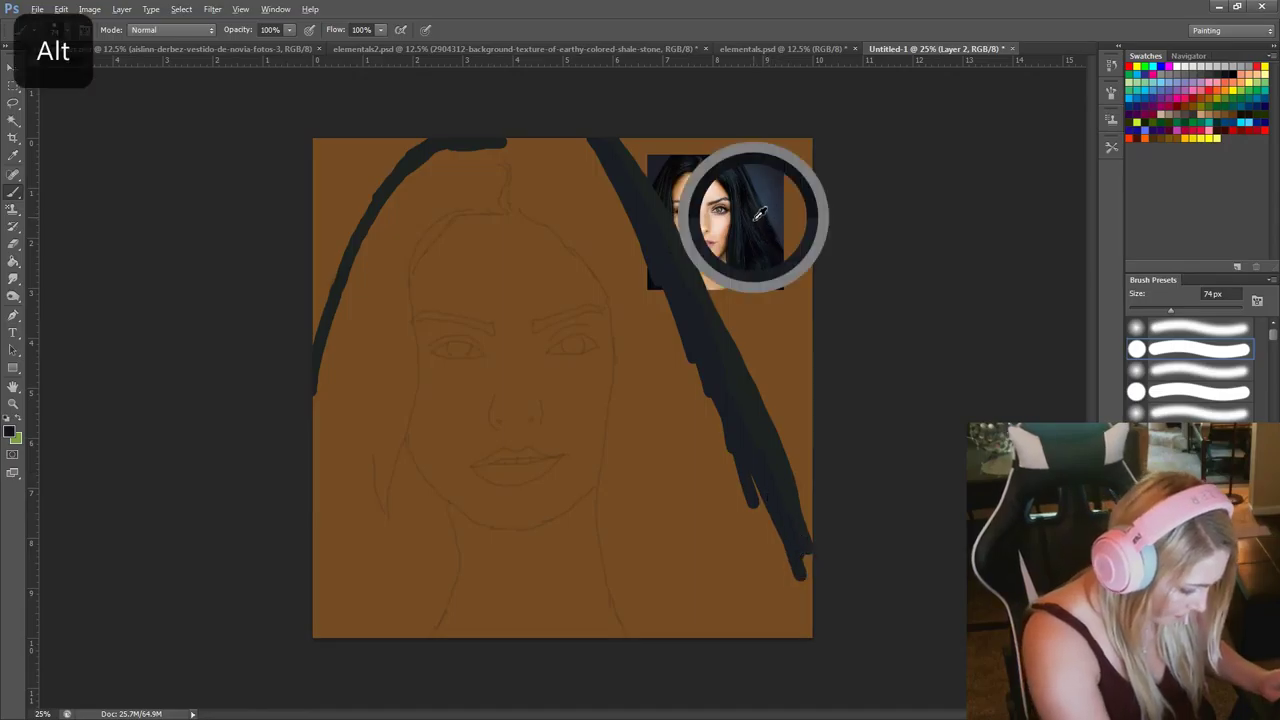
{"action": "mouse_move", "coordinate": [590, 148]}
{"action": "left_mouse_down"}
{"action": "mouse_move", "coordinate": [729, 500]}
{"action": "mouse_move", "coordinate": [774, 549]}
{"action": "mouse_move", "coordinate": [800, 614]}
{"action": "mouse_move", "coordinate": [809, 557]}
{"action": "mouse_move", "coordinate": [755, 474]}
{"action": "mouse_move", "coordinate": [743, 543]}
{"action": "mouse_move", "coordinate": [746, 503]}
{"action": "mouse_move", "coordinate": [805, 641]}
{"action": "left_mouse_up"}
{"action": "mouse_move", "coordinate": [755, 546]}
{"action": "left_mouse_down"}
{"action": "mouse_move", "coordinate": [694, 423]}
{"action": "mouse_move", "coordinate": [735, 538]}
{"action": "left_mouse_up"}
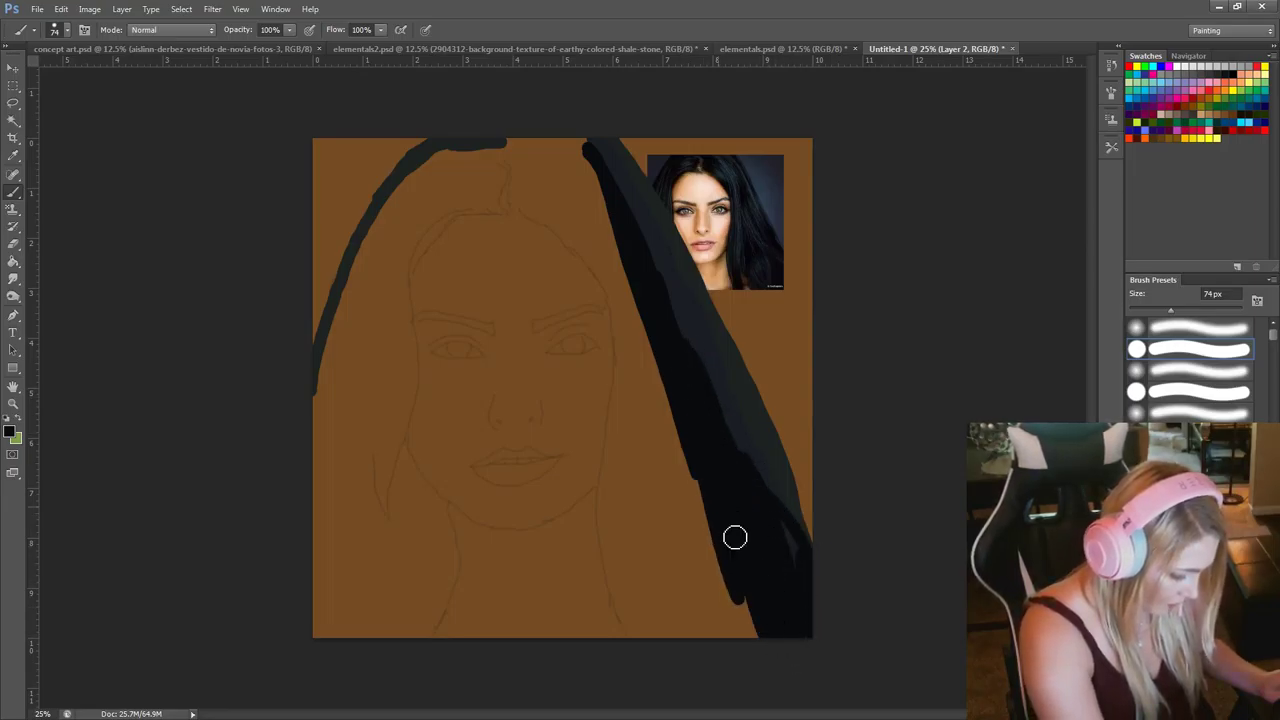
{"action": "mouse_move", "coordinate": [731, 474]}
{"action": "left_mouse_down"}
{"action": "mouse_move", "coordinate": [739, 572]}
{"action": "mouse_move", "coordinate": [652, 326]}
{"action": "mouse_move", "coordinate": [677, 432]}
{"action": "mouse_move", "coordinate": [666, 447]}
{"action": "mouse_move", "coordinate": [717, 646]}
{"action": "mouse_move", "coordinate": [710, 606]}
{"action": "mouse_move", "coordinate": [734, 639]}
{"action": "mouse_move", "coordinate": [721, 555]}
{"action": "mouse_move", "coordinate": [767, 641]}
{"action": "left_mouse_up"}
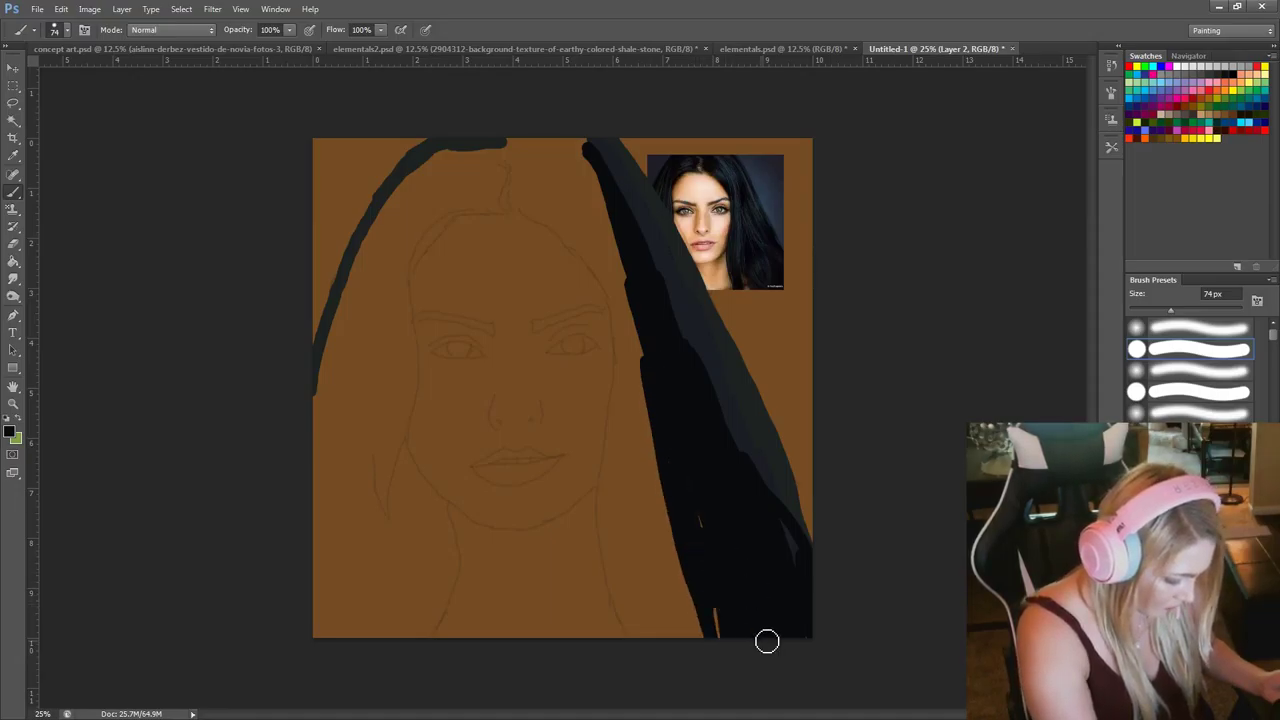
{"action": "mouse_move", "coordinate": [704, 598]}
{"action": "left_mouse_down"}
{"action": "mouse_move", "coordinate": [684, 551]}
{"action": "mouse_move", "coordinate": [682, 638]}
{"action": "mouse_move", "coordinate": [644, 554]}
{"action": "mouse_move", "coordinate": [654, 629]}
{"action": "mouse_move", "coordinate": [624, 567]}
{"action": "mouse_move", "coordinate": [639, 626]}
{"action": "mouse_move", "coordinate": [617, 552]}
{"action": "left_mouse_up"}
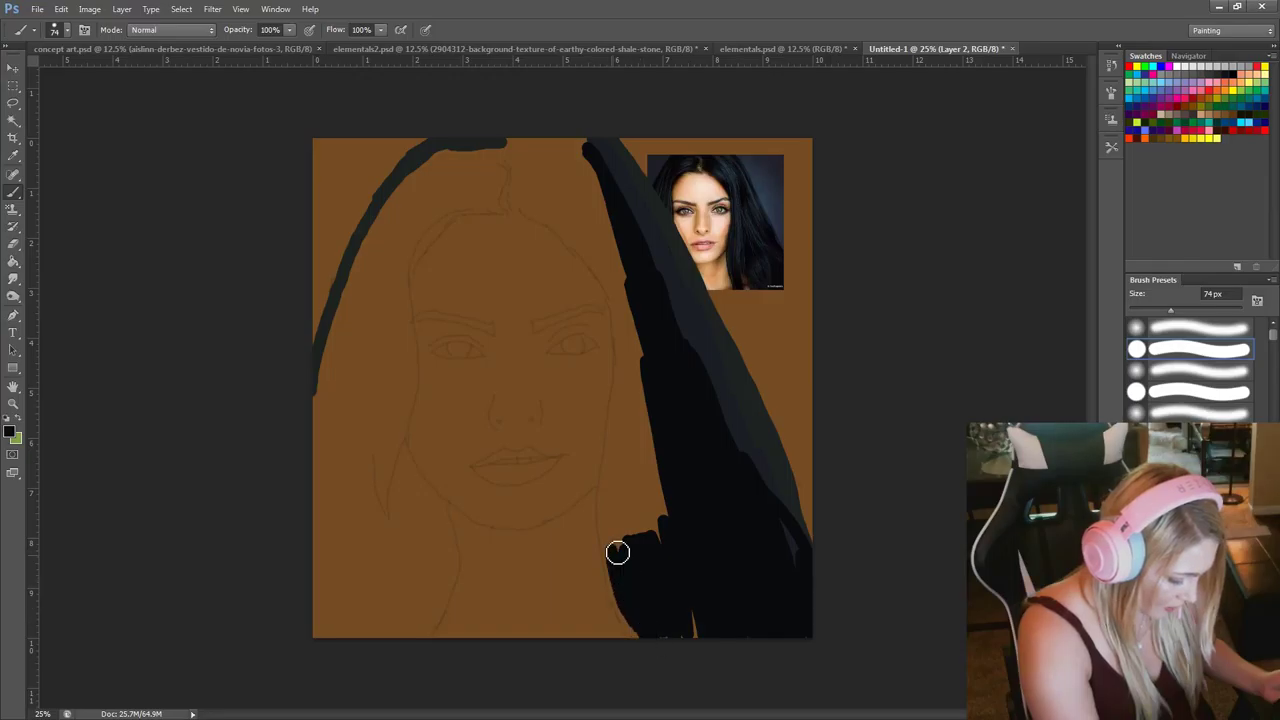
{"action": "mouse_move", "coordinate": [705, 643]}
{"action": "left_mouse_down"}
{"action": "mouse_move", "coordinate": [666, 521]}
{"action": "mouse_move", "coordinate": [654, 412]}
{"action": "mouse_move", "coordinate": [668, 460]}
{"action": "mouse_move", "coordinate": [656, 565]}
{"action": "mouse_move", "coordinate": [644, 500]}
{"action": "mouse_move", "coordinate": [637, 557]}
{"action": "mouse_move", "coordinate": [627, 492]}
{"action": "mouse_move", "coordinate": [620, 555]}
{"action": "mouse_move", "coordinate": [613, 513]}
{"action": "left_mouse_up"}
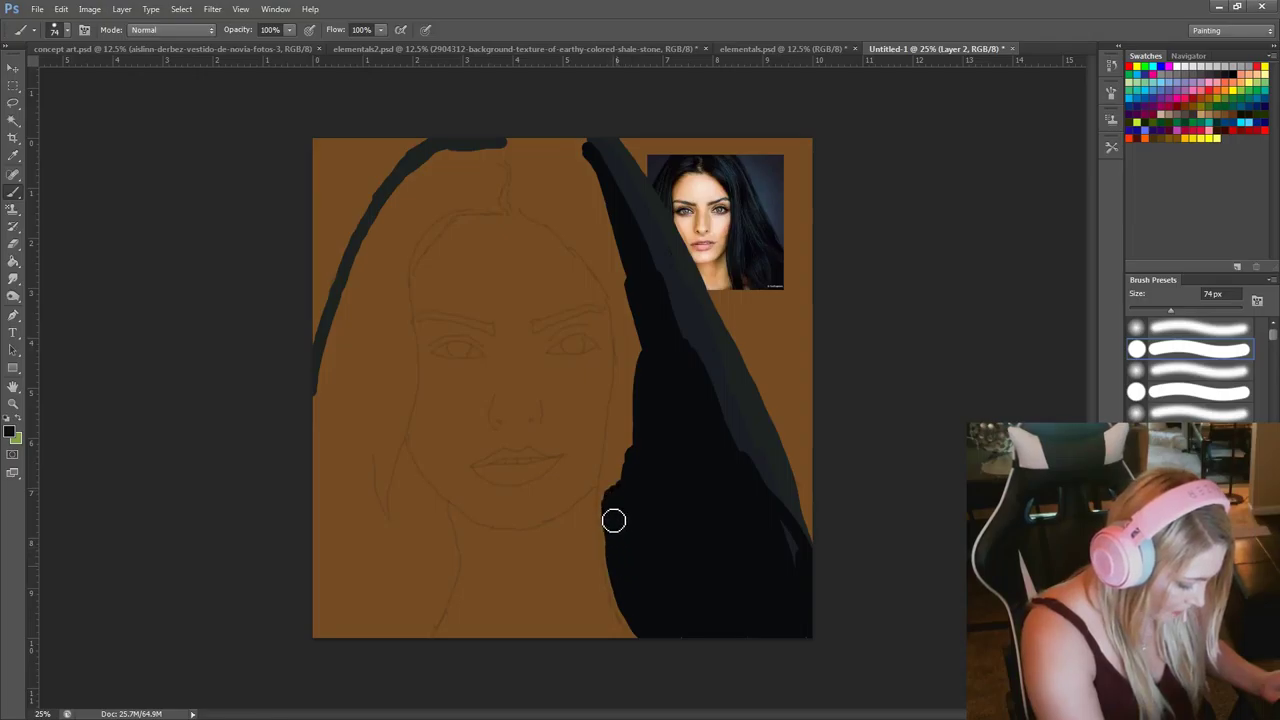
{"action": "left_click_drag", "start_coordinate": [626, 608], "coordinate": [643, 623]}
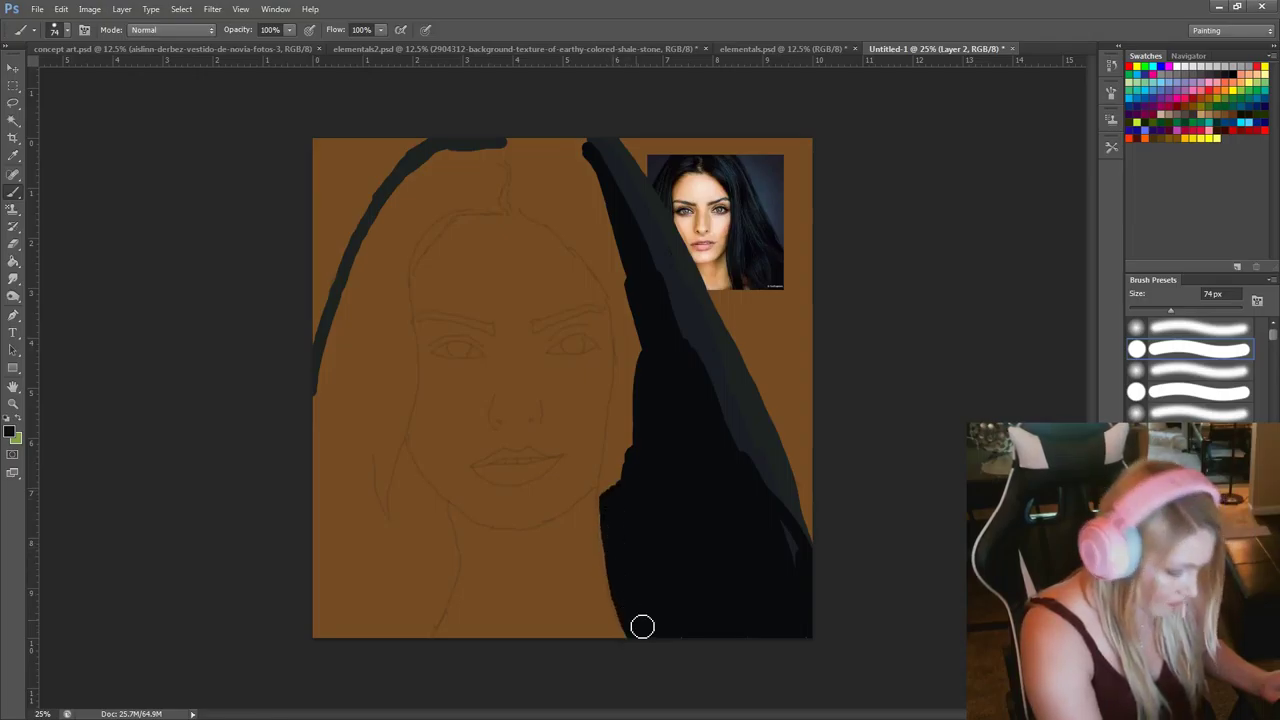
{"action": "mouse_move", "coordinate": [613, 511]}
{"action": "left_mouse_down"}
{"action": "mouse_move", "coordinate": [637, 374]}
{"action": "mouse_move", "coordinate": [645, 389]}
{"action": "mouse_move", "coordinate": [644, 337]}
{"action": "mouse_move", "coordinate": [628, 297]}
{"action": "mouse_move", "coordinate": [635, 393]}
{"action": "mouse_move", "coordinate": [612, 262]}
{"action": "mouse_move", "coordinate": [622, 301]}
{"action": "mouse_move", "coordinate": [574, 232]}
{"action": "mouse_move", "coordinate": [533, 212]}
{"action": "mouse_move", "coordinate": [531, 152]}
{"action": "mouse_move", "coordinate": [552, 149]}
{"action": "mouse_move", "coordinate": [542, 197]}
{"action": "mouse_move", "coordinate": [598, 145]}
{"action": "mouse_move", "coordinate": [593, 219]}
{"action": "mouse_move", "coordinate": [597, 185]}
{"action": "left_mouse_up"}
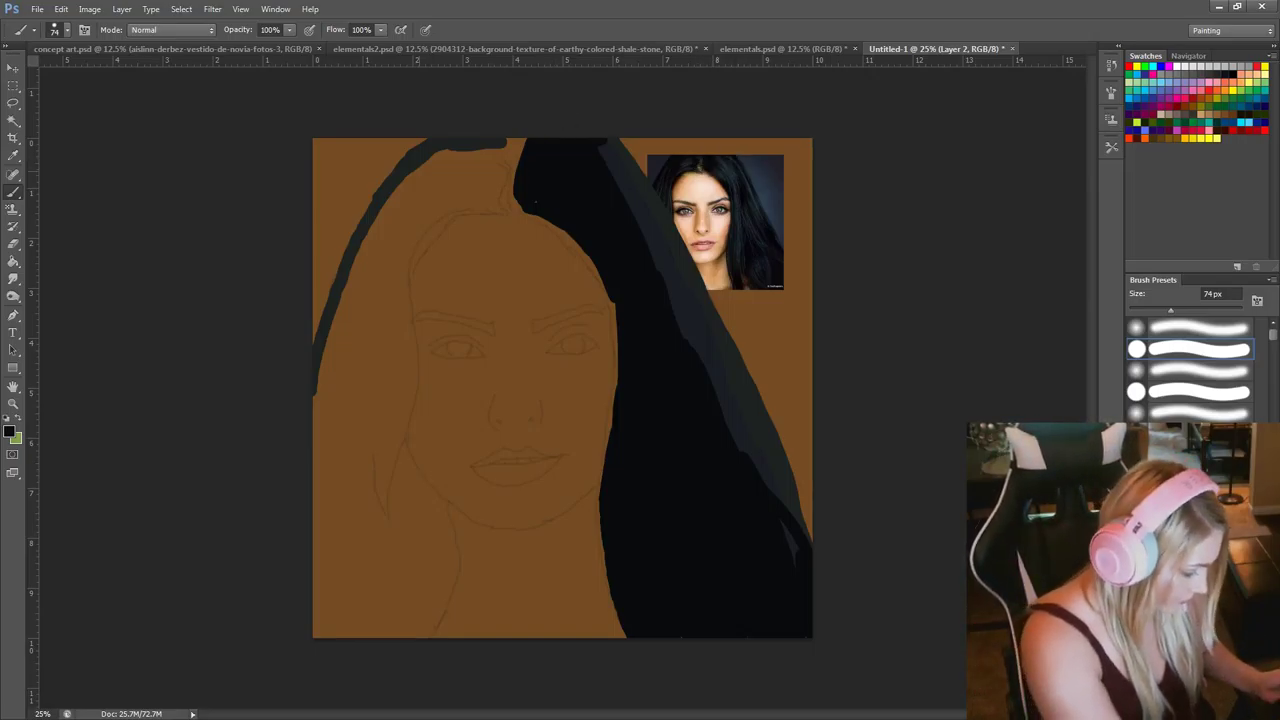
Fill the upper hair left of the parting with near-black, and edge it along the forehead and temple with dark teal sampled from the photo.
{"action": "mouse_move", "coordinate": [480, 140]}
{"action": "left_mouse_down"}
{"action": "mouse_move", "coordinate": [421, 162]}
{"action": "mouse_move", "coordinate": [379, 216]}
{"action": "mouse_move", "coordinate": [390, 220]}
{"action": "mouse_move", "coordinate": [368, 244]}
{"action": "mouse_move", "coordinate": [308, 427]}
{"action": "mouse_move", "coordinate": [337, 330]}
{"action": "mouse_move", "coordinate": [320, 373]}
{"action": "left_mouse_up"}
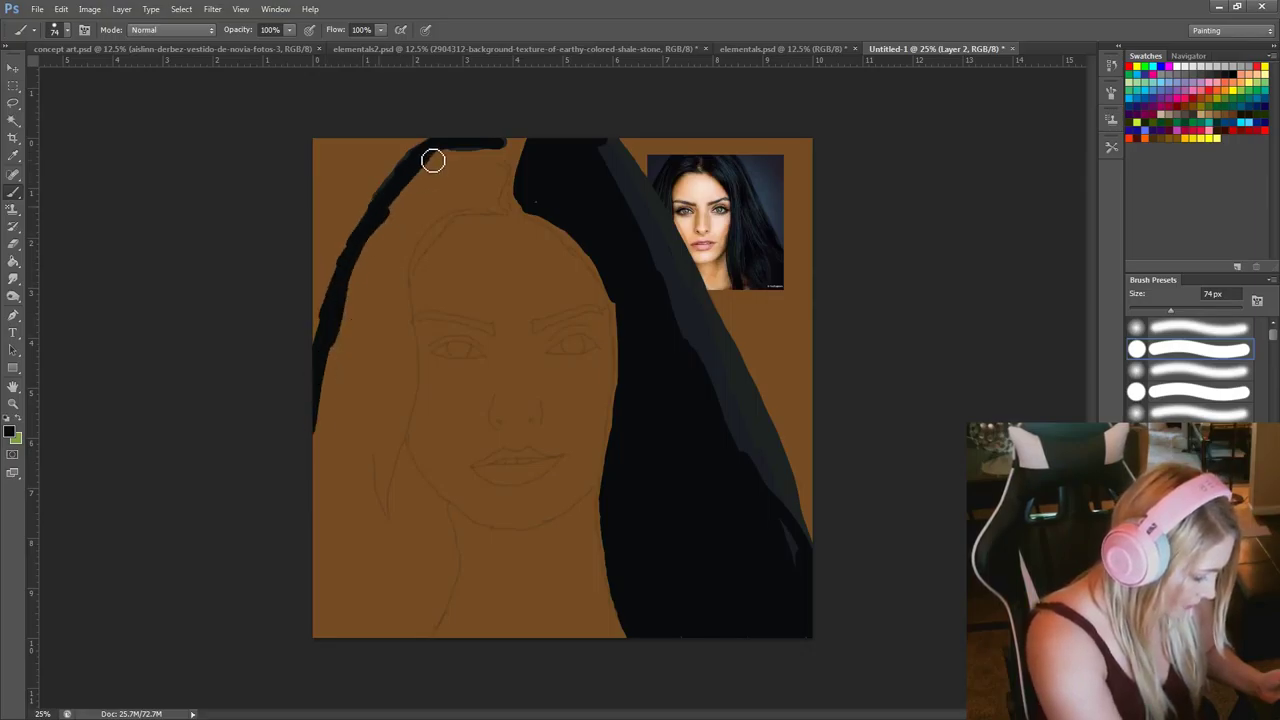
{"action": "mouse_move", "coordinate": [498, 140]}
{"action": "left_mouse_down"}
{"action": "mouse_move", "coordinate": [494, 207]}
{"action": "mouse_move", "coordinate": [493, 161]}
{"action": "mouse_move", "coordinate": [453, 187]}
{"action": "mouse_move", "coordinate": [482, 151]}
{"action": "mouse_move", "coordinate": [395, 218]}
{"action": "mouse_move", "coordinate": [378, 256]}
{"action": "mouse_move", "coordinate": [451, 189]}
{"action": "mouse_move", "coordinate": [430, 220]}
{"action": "mouse_move", "coordinate": [484, 200]}
{"action": "mouse_move", "coordinate": [447, 218]}
{"action": "mouse_move", "coordinate": [388, 295]}
{"action": "mouse_move", "coordinate": [406, 258]}
{"action": "mouse_move", "coordinate": [371, 284]}
{"action": "mouse_move", "coordinate": [348, 339]}
{"action": "mouse_move", "coordinate": [381, 247]}
{"action": "mouse_move", "coordinate": [404, 244]}
{"action": "mouse_move", "coordinate": [377, 337]}
{"action": "mouse_move", "coordinate": [383, 321]}
{"action": "mouse_move", "coordinate": [400, 367]}
{"action": "mouse_move", "coordinate": [401, 280]}
{"action": "left_mouse_up"}
{"action": "left_click", "coordinate": [735, 180], "text": "alt"}
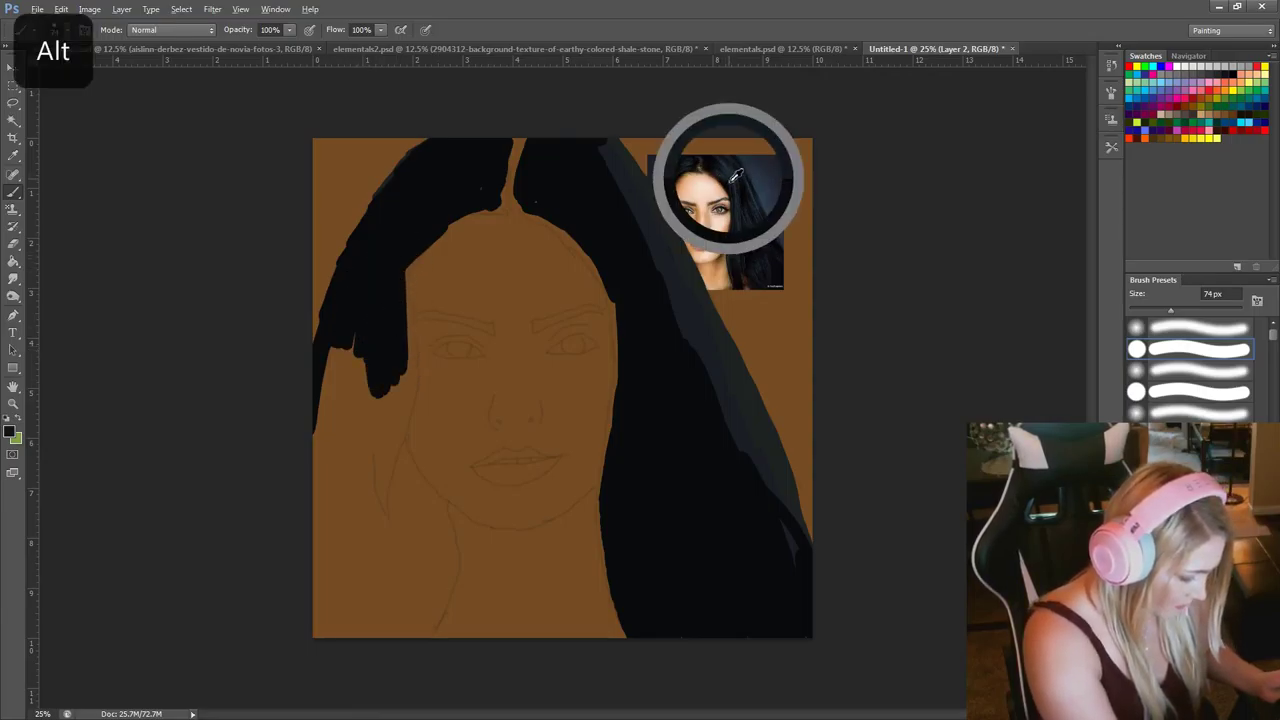
{"action": "mouse_move", "coordinate": [480, 200]}
{"action": "left_mouse_down"}
{"action": "mouse_move", "coordinate": [491, 214]}
{"action": "mouse_move", "coordinate": [420, 243]}
{"action": "mouse_move", "coordinate": [392, 375]}
{"action": "mouse_move", "coordinate": [406, 409]}
{"action": "mouse_move", "coordinate": [414, 363]}
{"action": "mouse_move", "coordinate": [391, 471]}
{"action": "mouse_move", "coordinate": [393, 391]}
{"action": "left_mouse_up"}
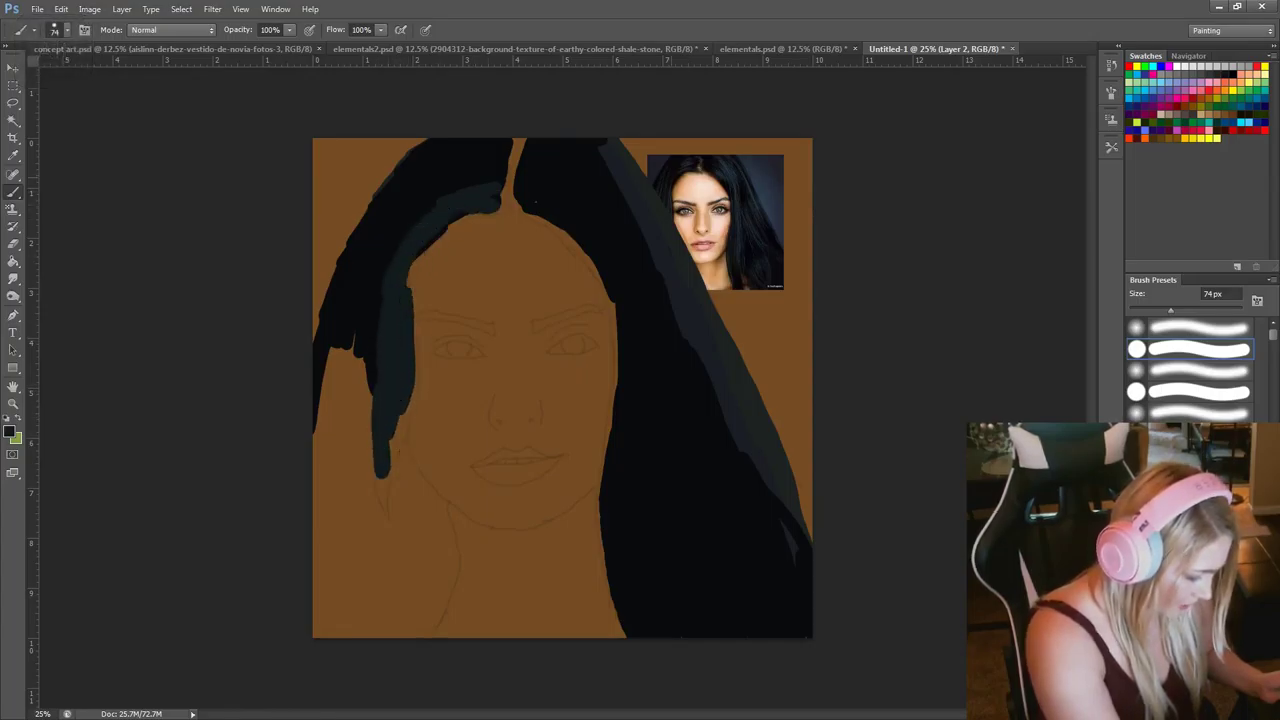
Reduce the brush to 24 px and taper the teal lock of hair to a point beside the left jaw.
{"action": "key", "text": "alt"}
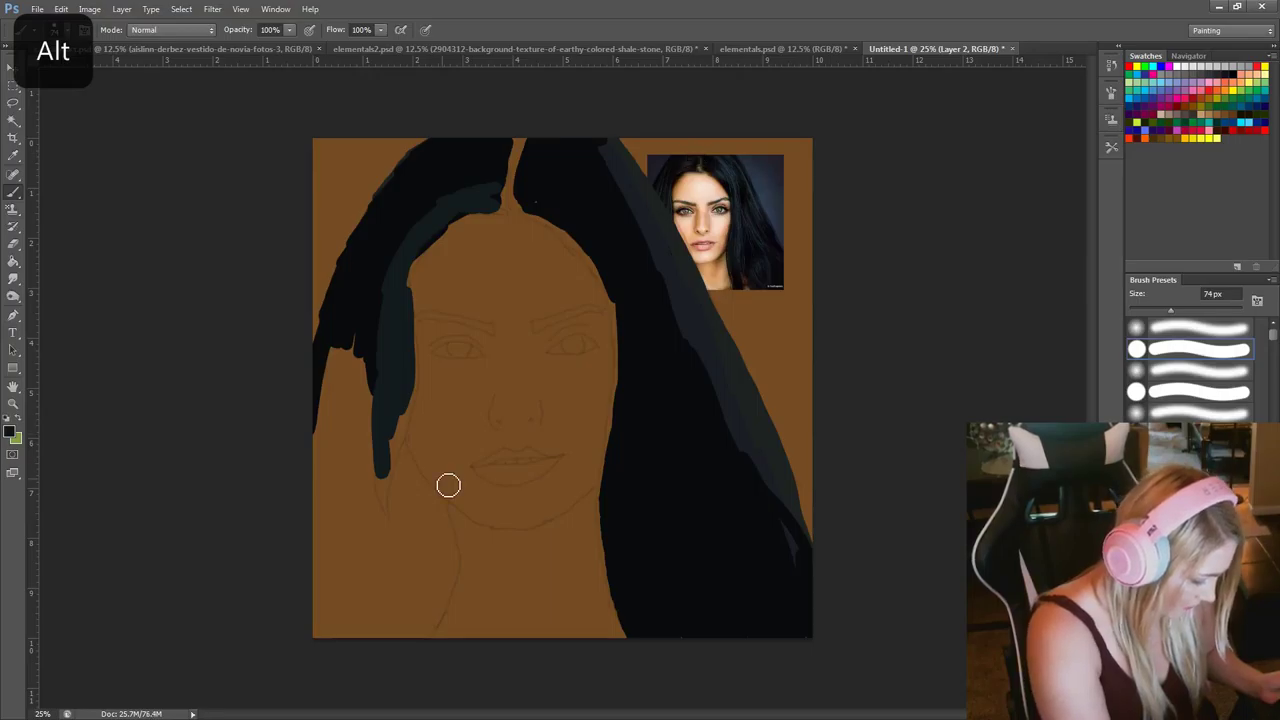
{"action": "right_click", "coordinate": [550, 464]}
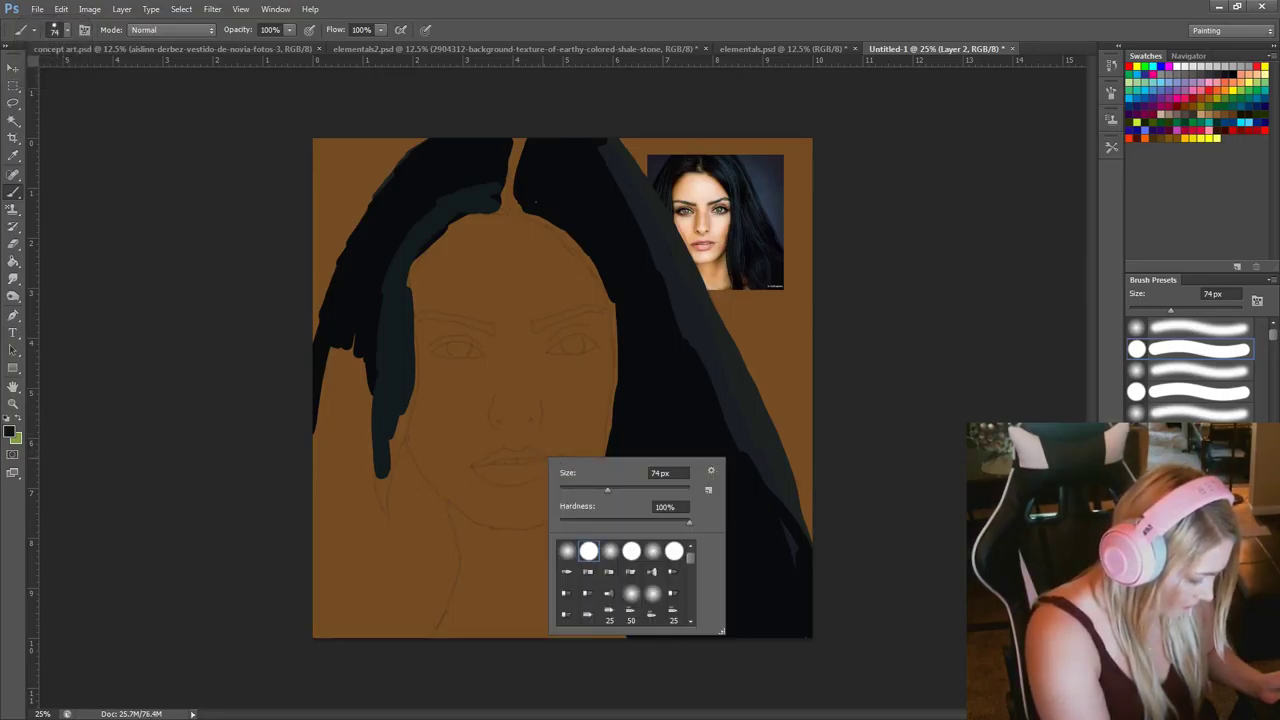
{"action": "left_click", "coordinate": [575, 489]}
{"action": "mouse_move", "coordinate": [412, 410]}
{"action": "left_mouse_down"}
{"action": "mouse_move", "coordinate": [398, 482]}
{"action": "mouse_move", "coordinate": [408, 453]}
{"action": "mouse_move", "coordinate": [386, 492]}
{"action": "left_mouse_up"}
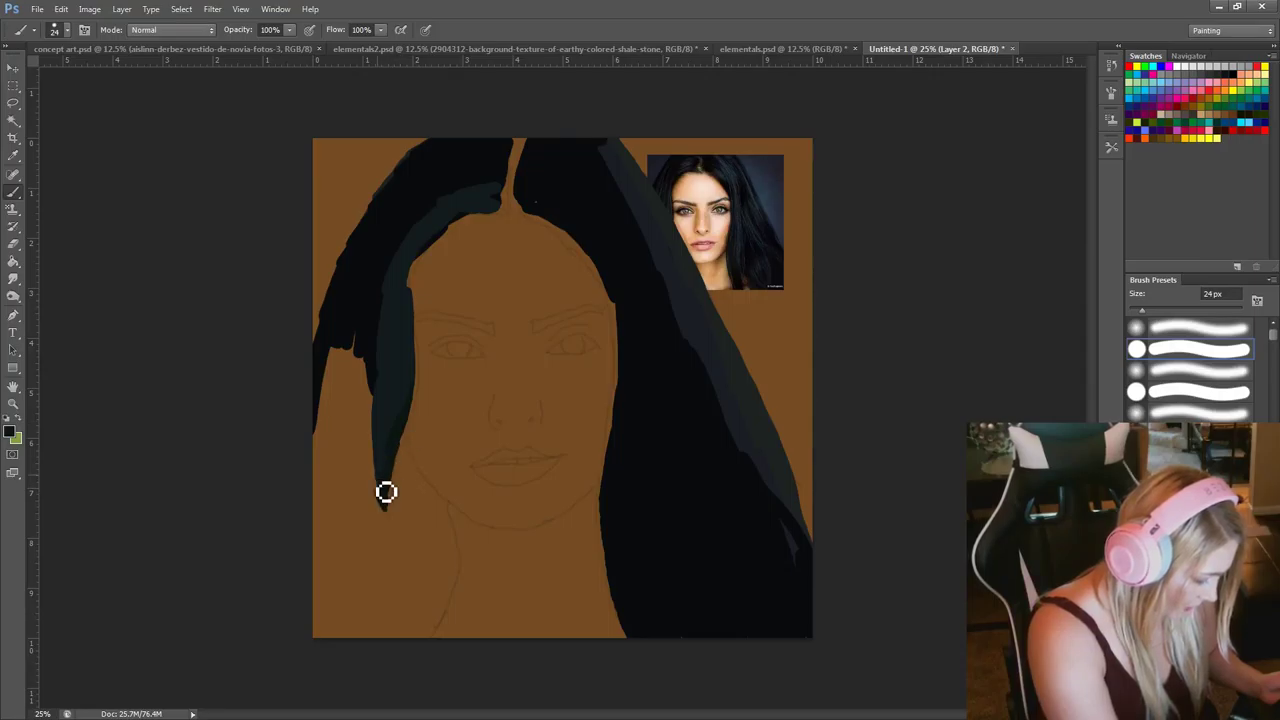
Sample black from the photo's hair and fill the left hair down to the neck and canvas bottom with a 55 px brush.
{"action": "left_click", "coordinate": [748, 172], "text": "alt"}
{"action": "left_click", "coordinate": [756, 183], "text": "alt"}
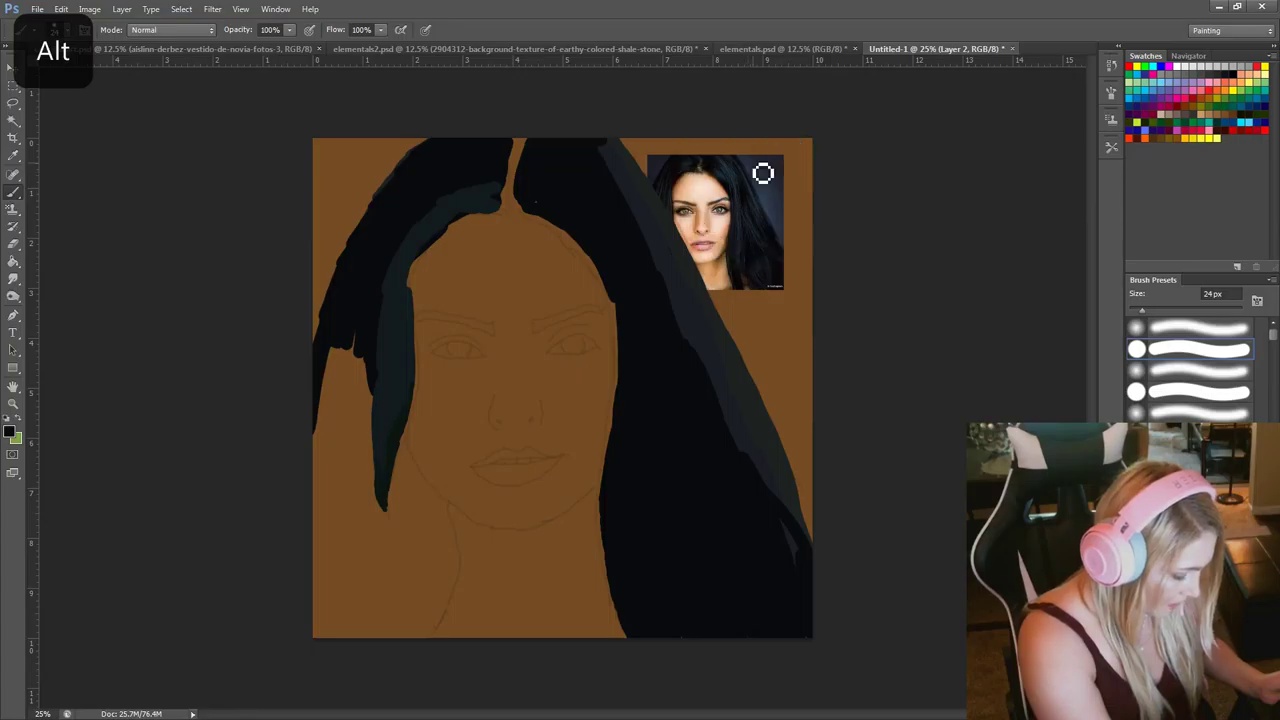
{"action": "left_click_drag", "start_coordinate": [350, 362], "coordinate": [348, 465]}
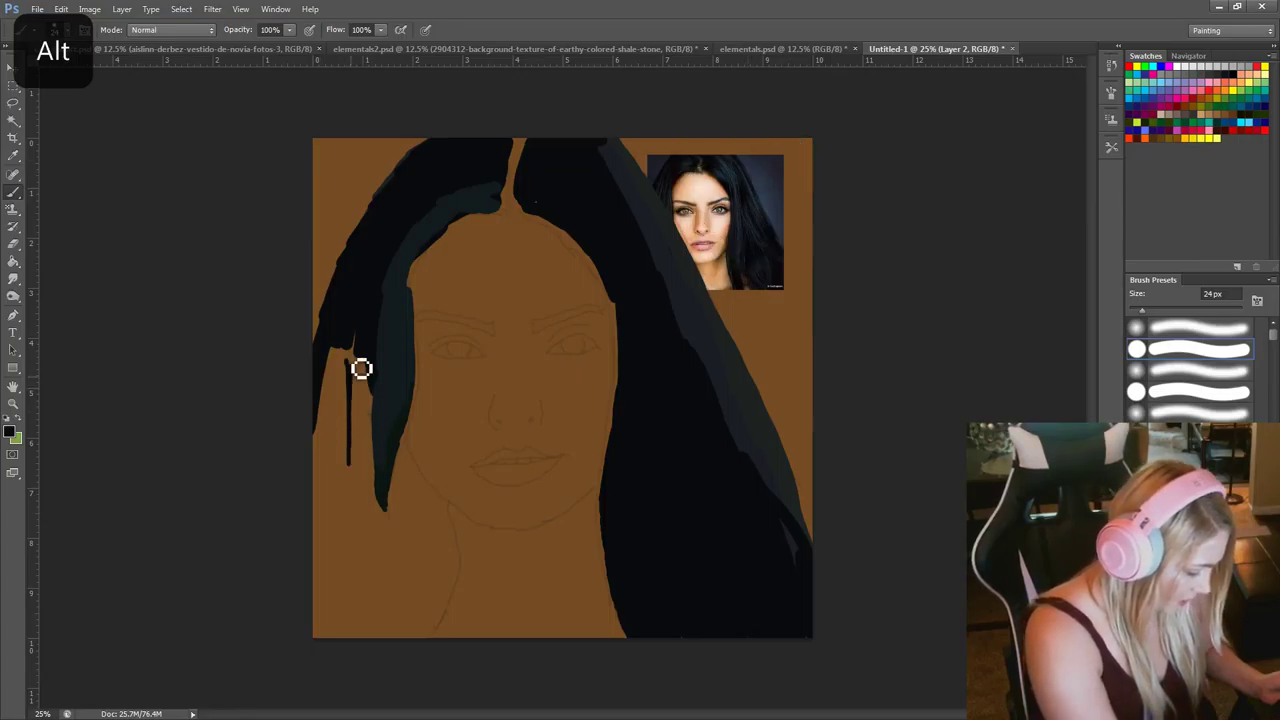
{"action": "right_click", "coordinate": [362, 564]}
{"action": "left_click", "coordinate": [403, 572]}
{"action": "mouse_move", "coordinate": [336, 352]}
{"action": "left_mouse_down"}
{"action": "mouse_move", "coordinate": [326, 457]}
{"action": "mouse_move", "coordinate": [346, 409]}
{"action": "mouse_move", "coordinate": [363, 449]}
{"action": "mouse_move", "coordinate": [371, 434]}
{"action": "mouse_move", "coordinate": [374, 514]}
{"action": "mouse_move", "coordinate": [340, 467]}
{"action": "mouse_move", "coordinate": [334, 609]}
{"action": "mouse_move", "coordinate": [317, 529]}
{"action": "mouse_move", "coordinate": [334, 666]}
{"action": "mouse_move", "coordinate": [358, 528]}
{"action": "mouse_move", "coordinate": [343, 637]}
{"action": "mouse_move", "coordinate": [380, 649]}
{"action": "mouse_move", "coordinate": [366, 546]}
{"action": "mouse_move", "coordinate": [384, 666]}
{"action": "mouse_move", "coordinate": [374, 469]}
{"action": "mouse_move", "coordinate": [403, 663]}
{"action": "mouse_move", "coordinate": [423, 597]}
{"action": "mouse_move", "coordinate": [431, 657]}
{"action": "mouse_move", "coordinate": [453, 601]}
{"action": "mouse_move", "coordinate": [440, 505]}
{"action": "mouse_move", "coordinate": [457, 551]}
{"action": "mouse_move", "coordinate": [446, 583]}
{"action": "mouse_move", "coordinate": [423, 534]}
{"action": "mouse_move", "coordinate": [408, 582]}
{"action": "mouse_move", "coordinate": [399, 556]}
{"action": "left_mouse_up"}
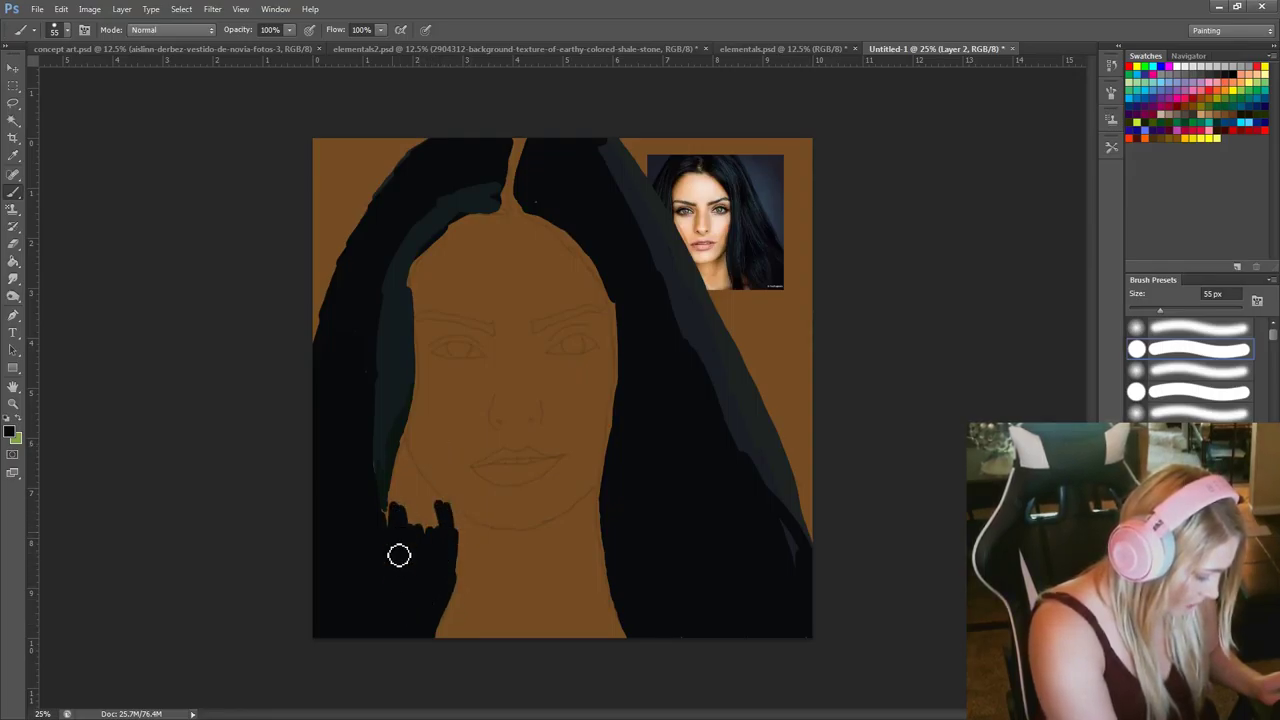
Set the brush size to 25 px and fill the remaining gap between the left hair and the jawline.
{"action": "right_click", "coordinate": [413, 537]}
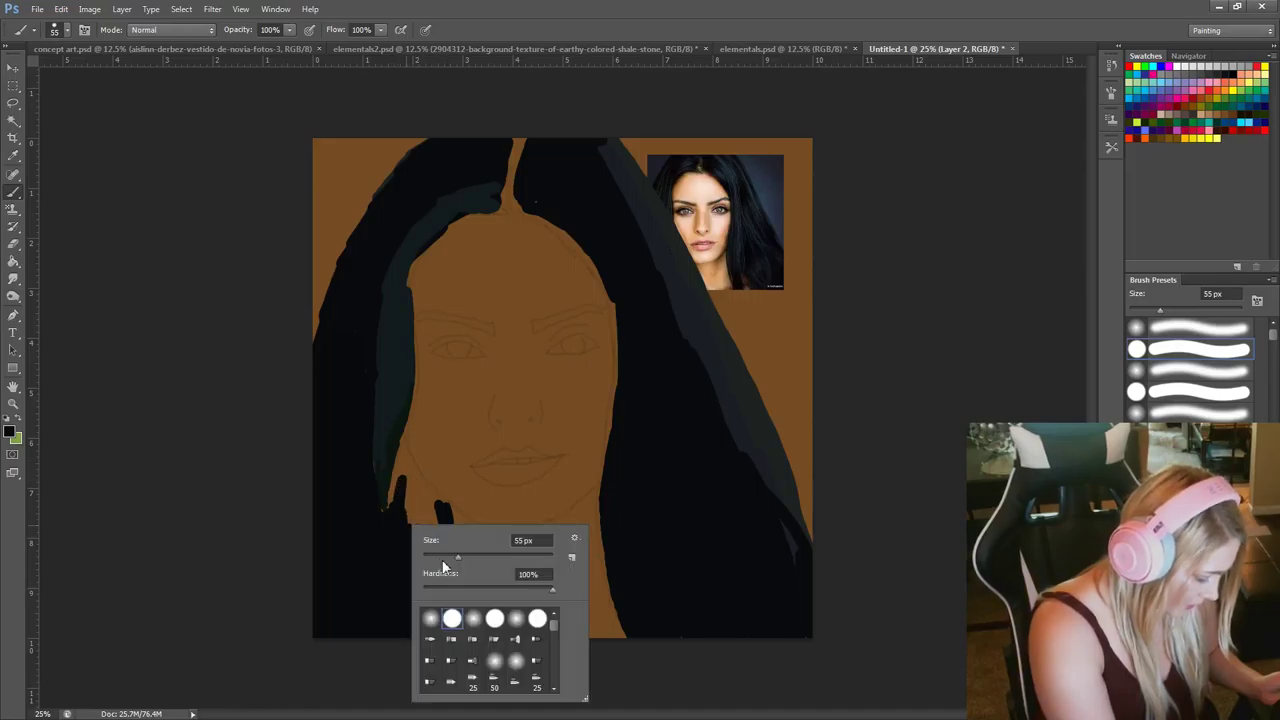
{"action": "type", "text": "25"}
{"action": "key", "text": "Return"}
{"action": "mouse_move", "coordinate": [403, 514]}
{"action": "left_mouse_down"}
{"action": "mouse_move", "coordinate": [413, 453]}
{"action": "mouse_move", "coordinate": [400, 505]}
{"action": "mouse_move", "coordinate": [416, 457]}
{"action": "mouse_move", "coordinate": [453, 520]}
{"action": "left_mouse_up"}
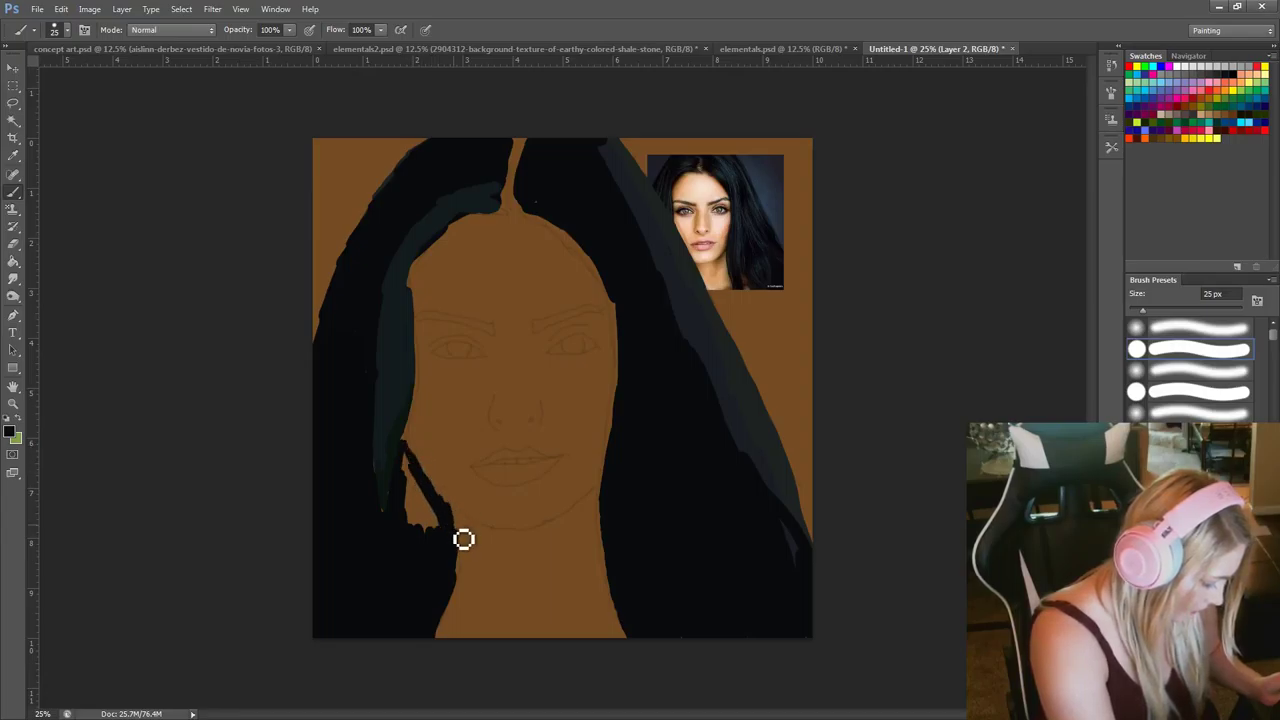
{"action": "left_click_drag", "start_coordinate": [417, 466], "coordinate": [420, 515]}
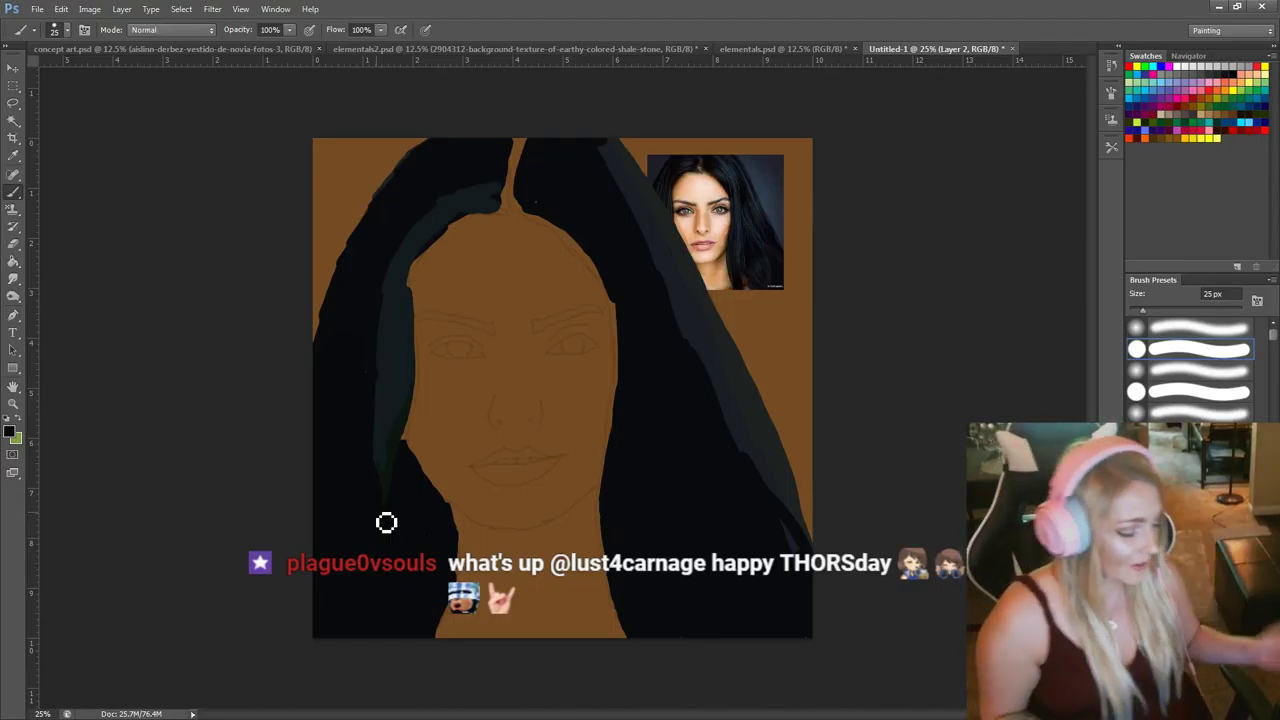
On a new layer, sample a light skin tone from the photo's forehead and set up a soft 187 px brush at 25% opacity.
{"action": "key", "text": "alt"}
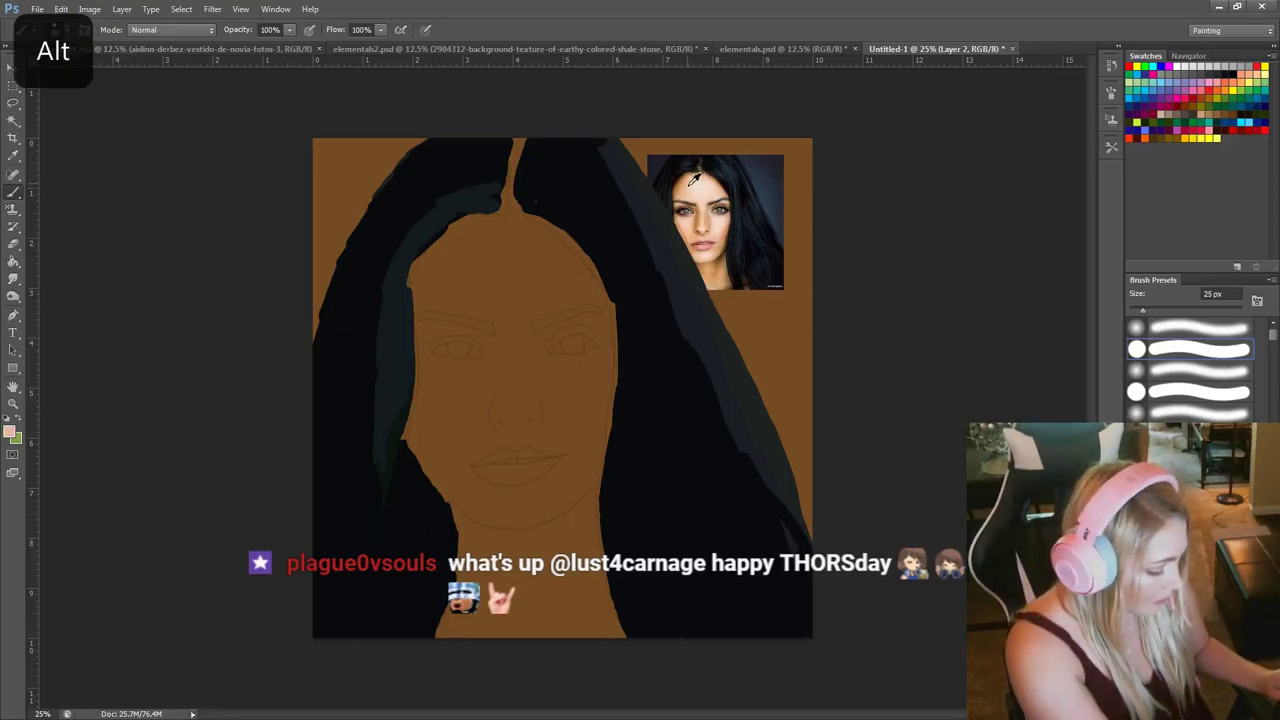
{"action": "left_click_drag", "start_coordinate": [694, 180], "coordinate": [703, 190]}
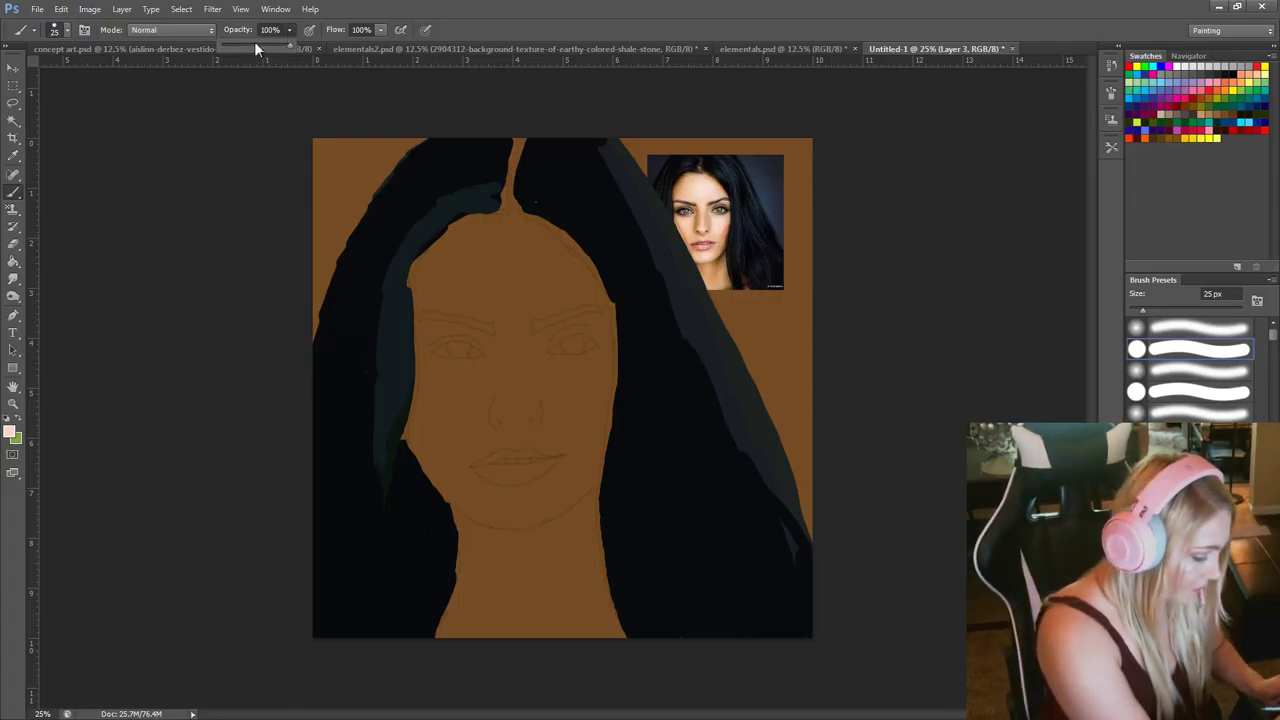
{"action": "left_click", "coordinate": [240, 45]}
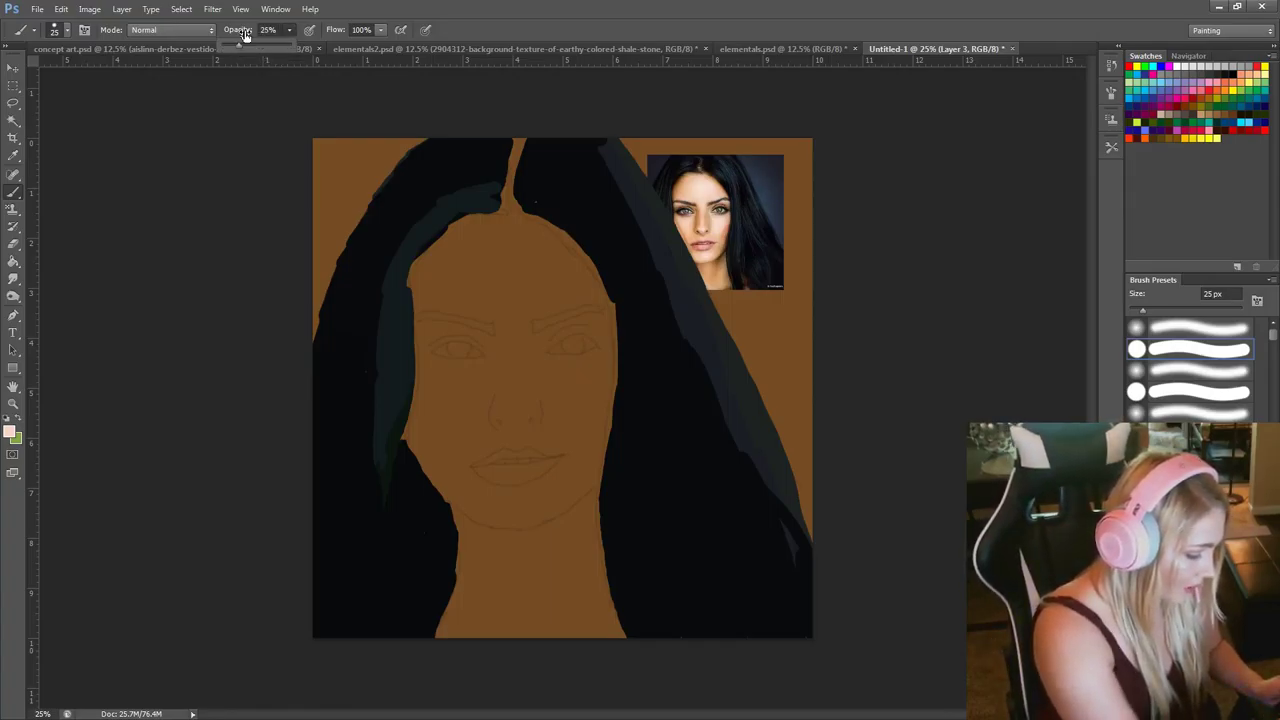
{"action": "right_click", "coordinate": [532, 264]}
{"action": "left_click", "coordinate": [564, 349]}
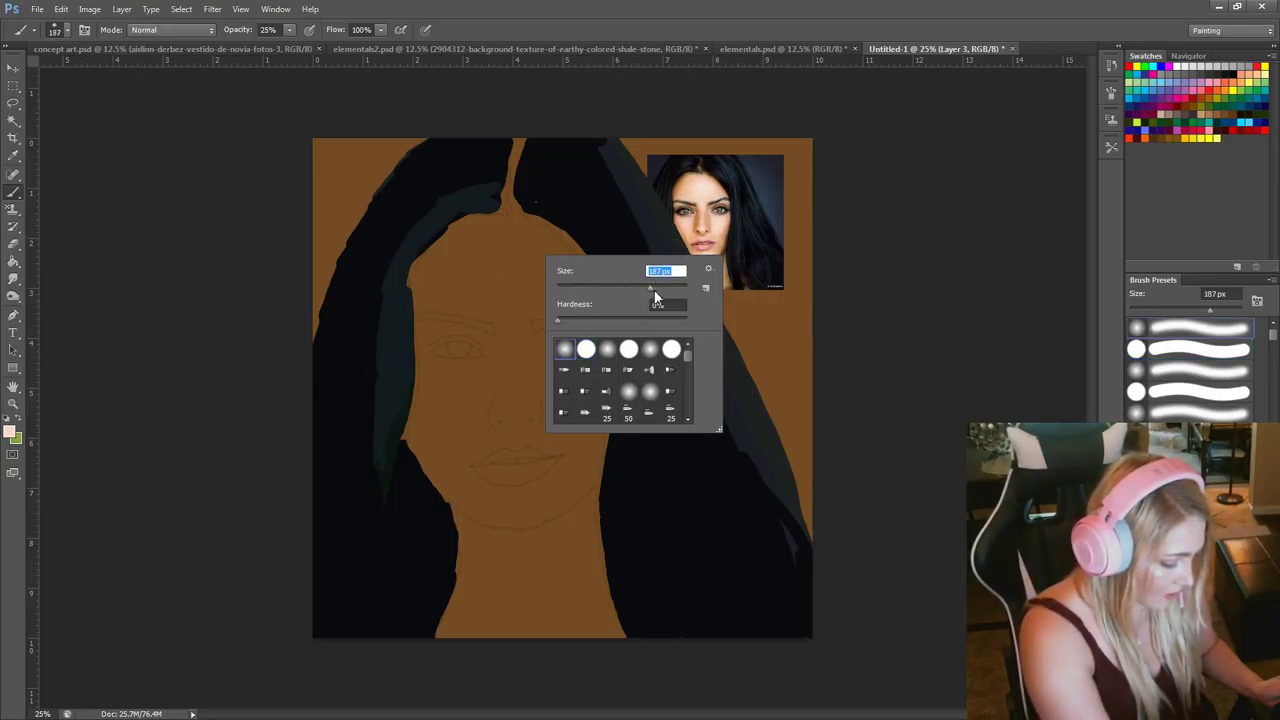
{"action": "key", "text": "Return"}
Try soft skin-tone strokes across the forehead and undo them.
{"action": "mouse_move", "coordinate": [495, 250]}
{"action": "left_mouse_down"}
{"action": "mouse_move", "coordinate": [455, 248]}
{"action": "mouse_move", "coordinate": [497, 265]}
{"action": "mouse_move", "coordinate": [530, 249]}
{"action": "mouse_move", "coordinate": [493, 303]}
{"action": "mouse_move", "coordinate": [442, 278]}
{"action": "mouse_move", "coordinate": [517, 236]}
{"action": "mouse_move", "coordinate": [538, 255]}
{"action": "mouse_move", "coordinate": [549, 295]}
{"action": "mouse_move", "coordinate": [530, 325]}
{"action": "mouse_move", "coordinate": [516, 318]}
{"action": "mouse_move", "coordinate": [532, 301]}
{"action": "mouse_move", "coordinate": [503, 285]}
{"action": "mouse_move", "coordinate": [484, 295]}
{"action": "mouse_move", "coordinate": [517, 244]}
{"action": "mouse_move", "coordinate": [494, 222]}
{"action": "left_mouse_up"}
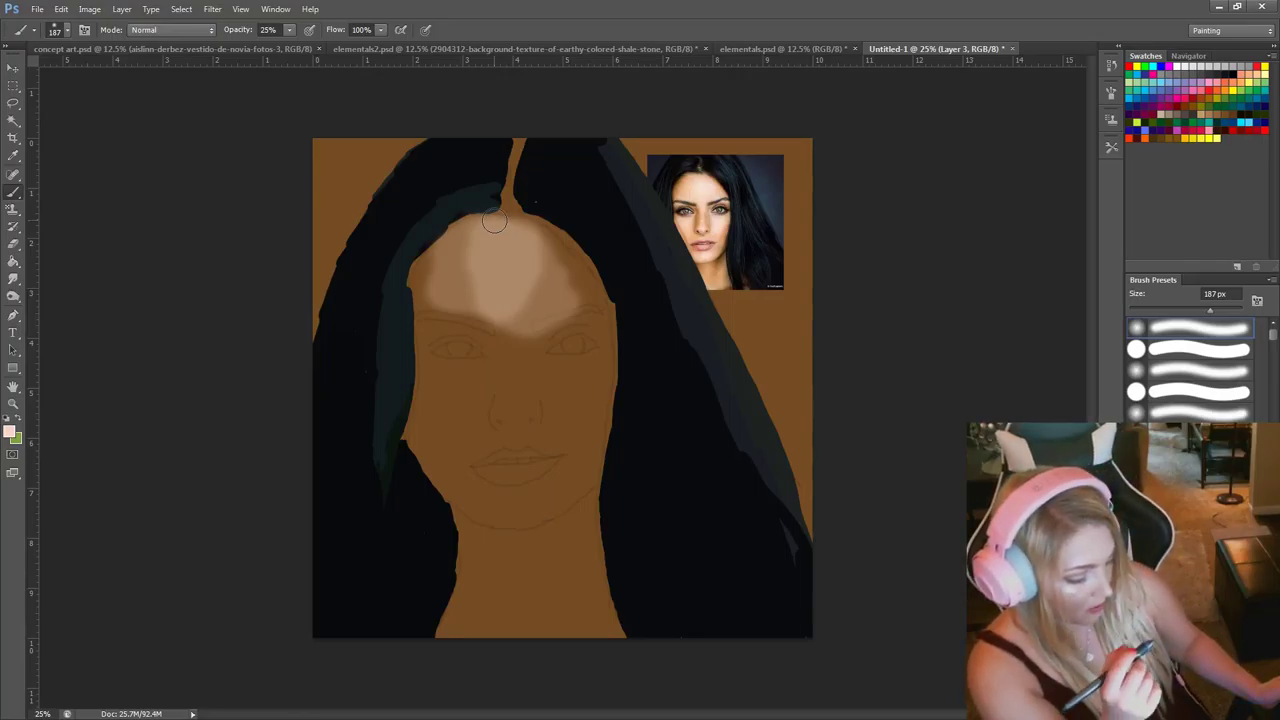
{"action": "key", "text": "ctrl+alt+z"}
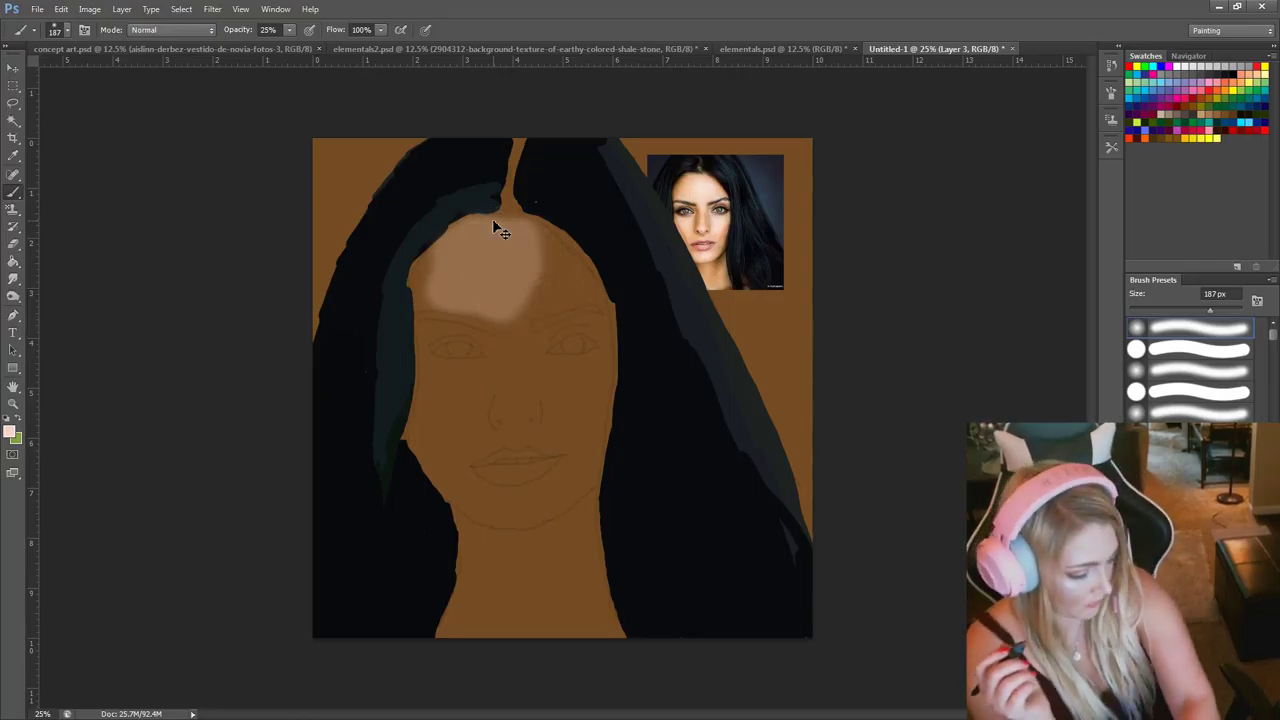
{"action": "key", "text": "ctrl+alt+z"}
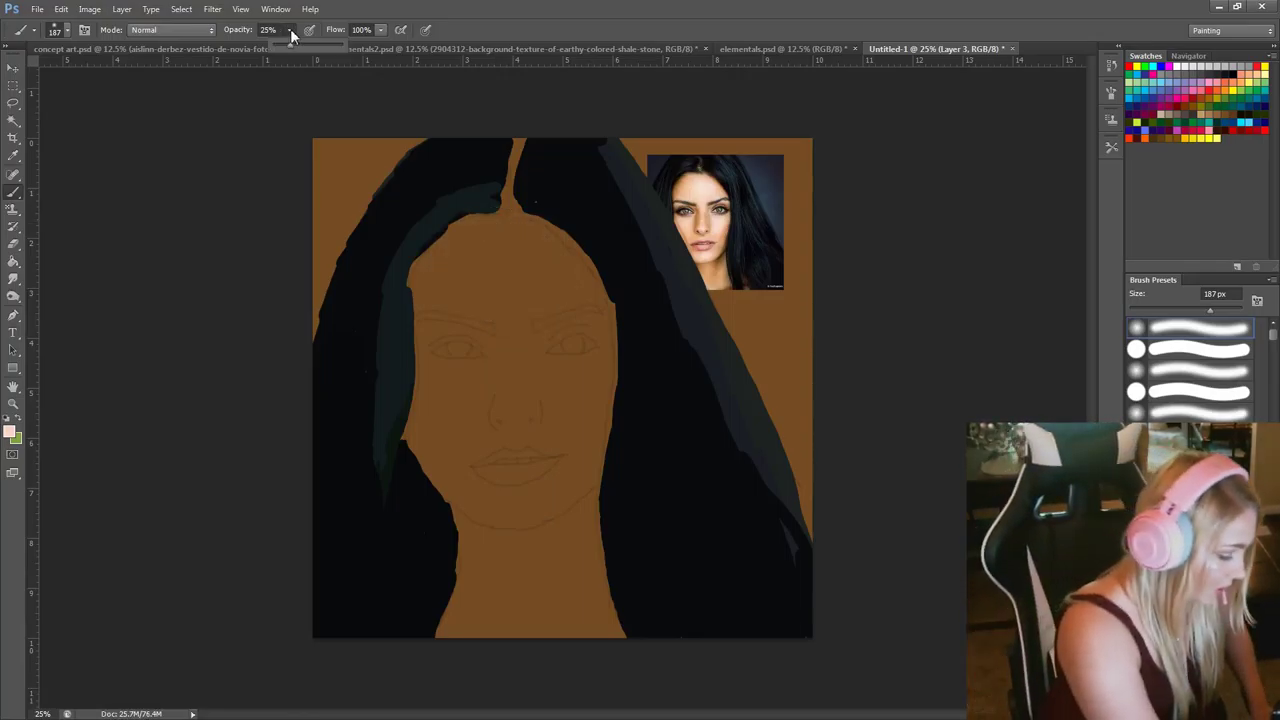
Lower the brush opacity to 7% and build up soft light skin tone on the forehead and down the nose bridge.
{"action": "left_click", "coordinate": [290, 31]}
{"action": "left_click_drag", "start_coordinate": [291, 44], "coordinate": [279, 45]}
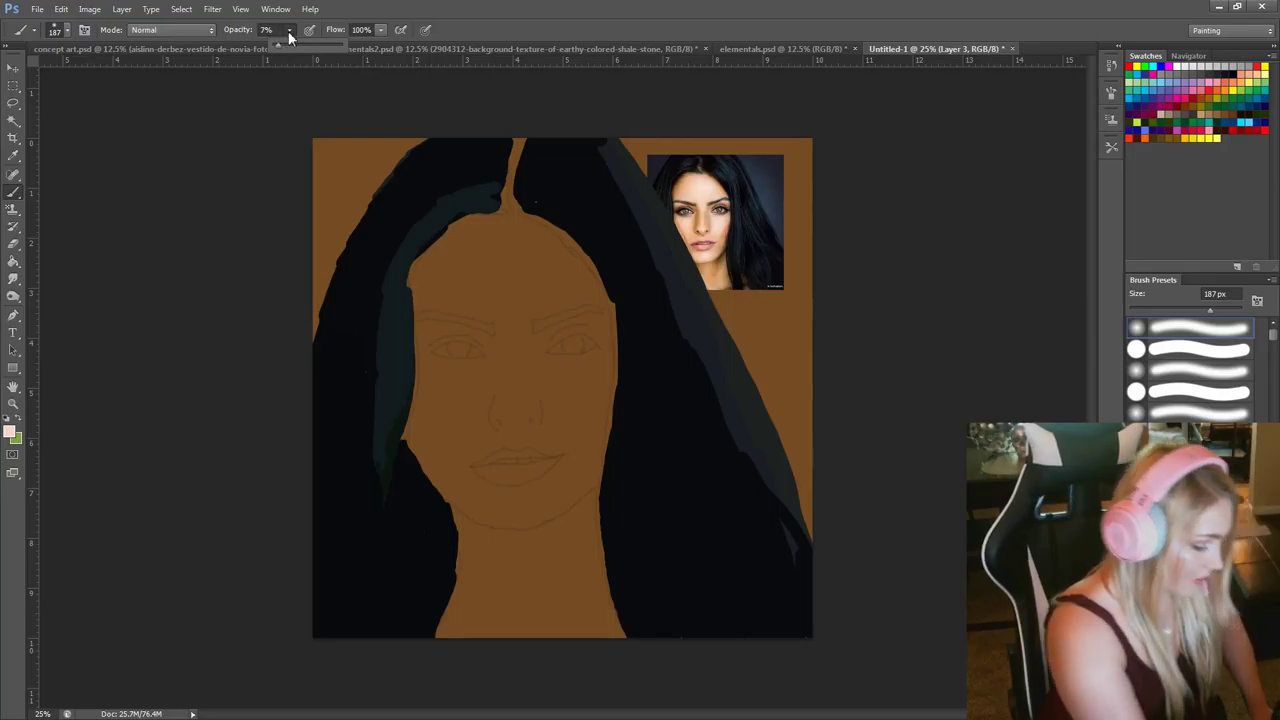
{"action": "mouse_move", "coordinate": [512, 231]}
{"action": "left_mouse_down"}
{"action": "mouse_move", "coordinate": [485, 245]}
{"action": "mouse_move", "coordinate": [489, 272]}
{"action": "mouse_move", "coordinate": [536, 245]}
{"action": "mouse_move", "coordinate": [502, 311]}
{"action": "mouse_move", "coordinate": [567, 283]}
{"action": "mouse_move", "coordinate": [514, 301]}
{"action": "mouse_move", "coordinate": [533, 253]}
{"action": "mouse_move", "coordinate": [475, 265]}
{"action": "left_mouse_up"}
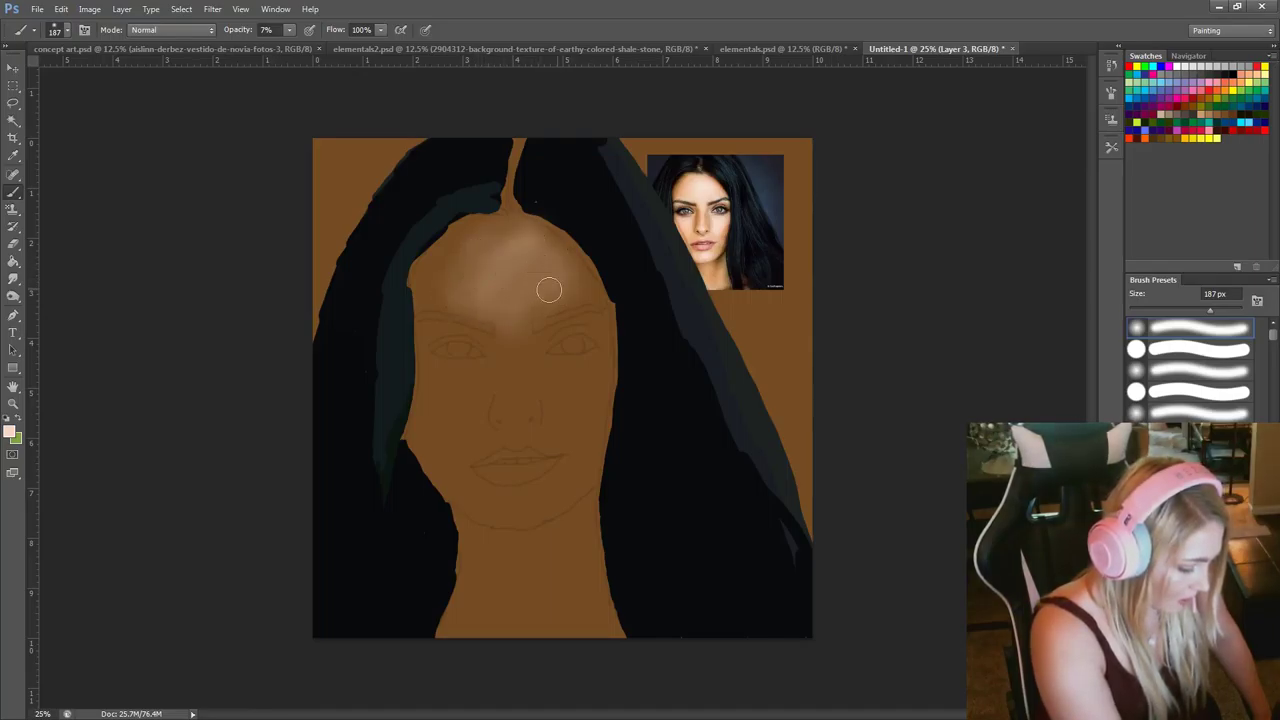
{"action": "left_click_drag", "start_coordinate": [513, 318], "coordinate": [514, 410]}
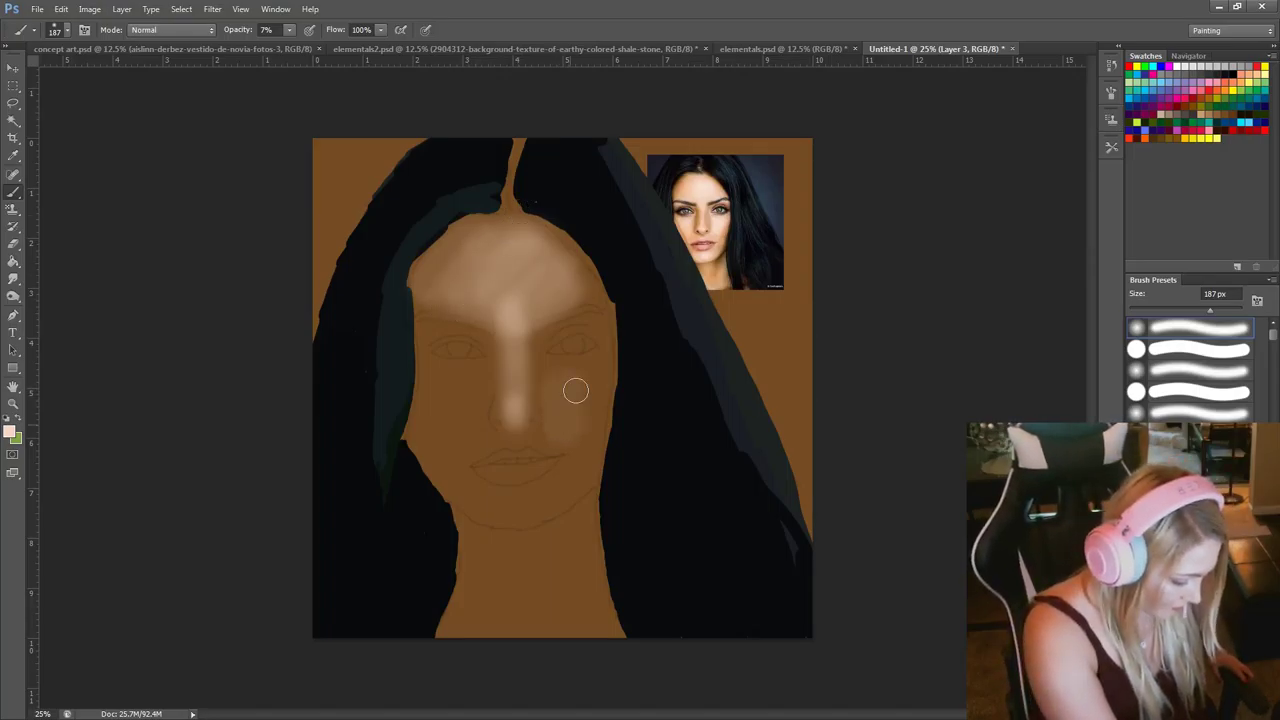
Brush the same soft light skin tone over both cheeks, the jaw and chin, and the centre of the neck.
{"action": "left_click_drag", "start_coordinate": [597, 380], "coordinate": [601, 377]}
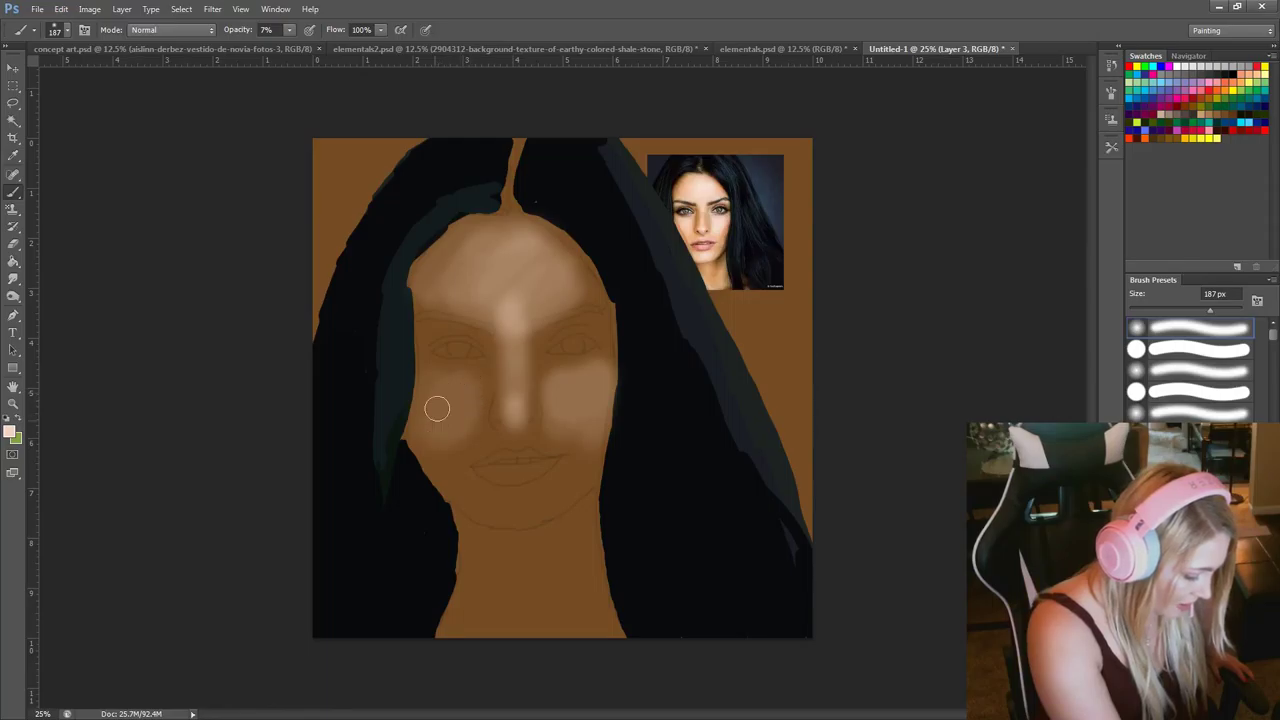
{"action": "left_click_drag", "start_coordinate": [421, 439], "coordinate": [425, 386]}
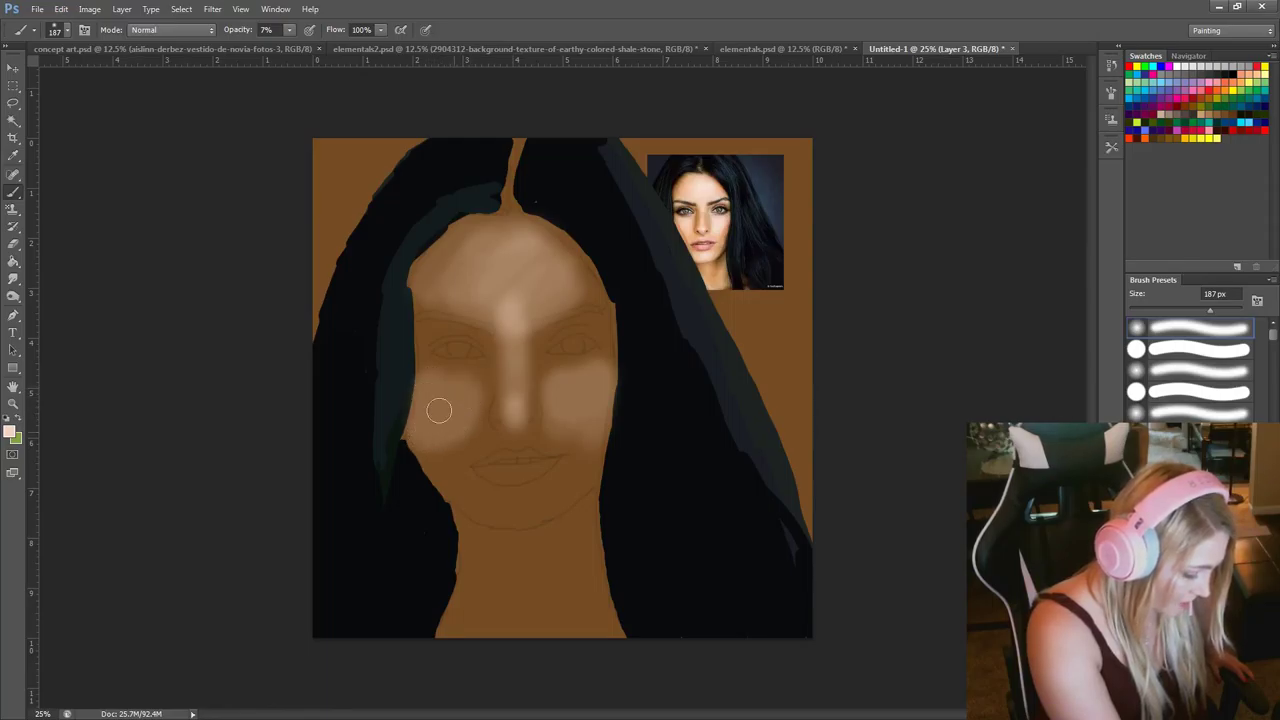
{"action": "left_click_drag", "start_coordinate": [426, 454], "coordinate": [439, 466]}
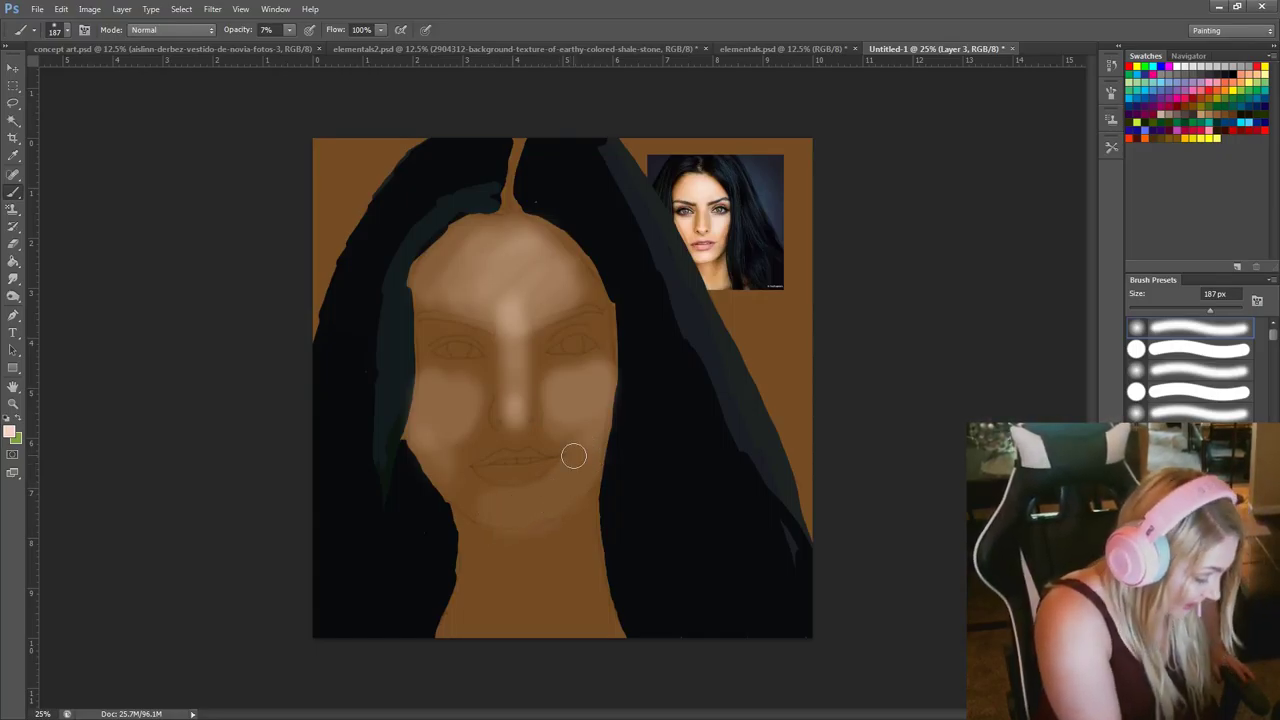
{"action": "left_click_drag", "start_coordinate": [479, 509], "coordinate": [436, 465]}
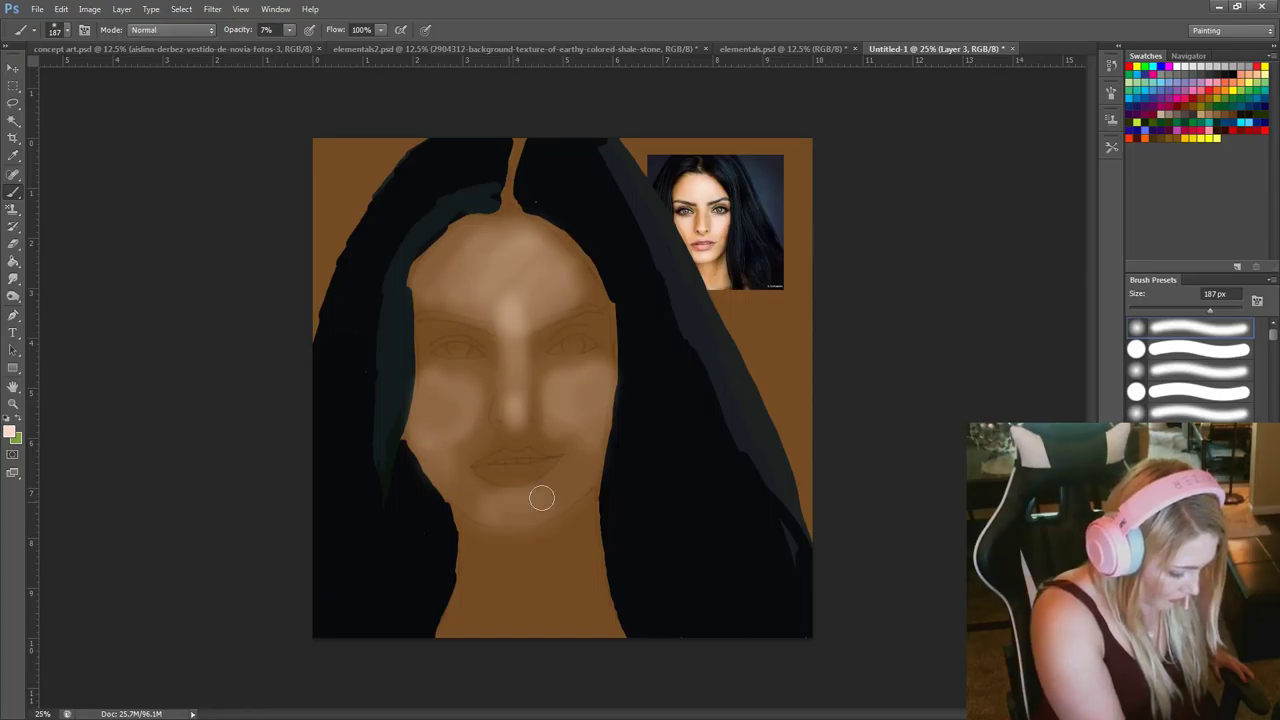
{"action": "left_click_drag", "start_coordinate": [521, 557], "coordinate": [530, 603]}
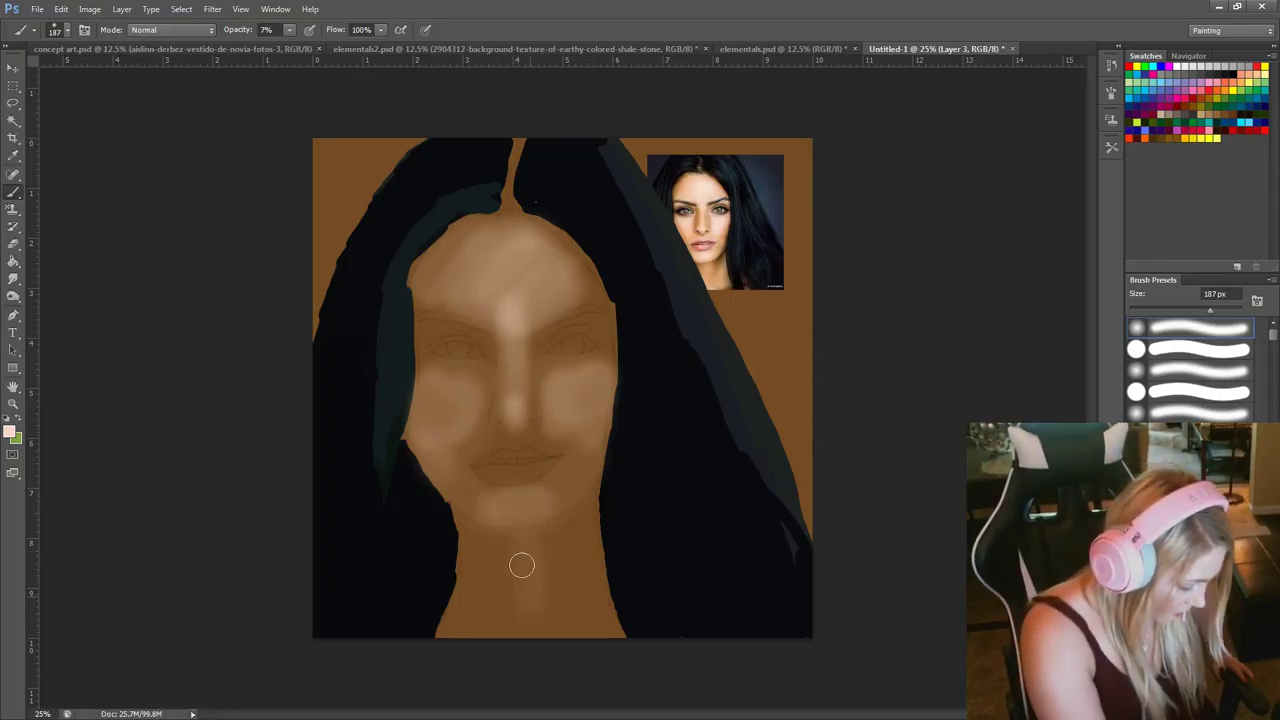
{"action": "mouse_move", "coordinate": [516, 558]}
{"action": "left_mouse_down"}
{"action": "mouse_move", "coordinate": [510, 606]}
{"action": "mouse_move", "coordinate": [550, 600]}
{"action": "left_mouse_up"}
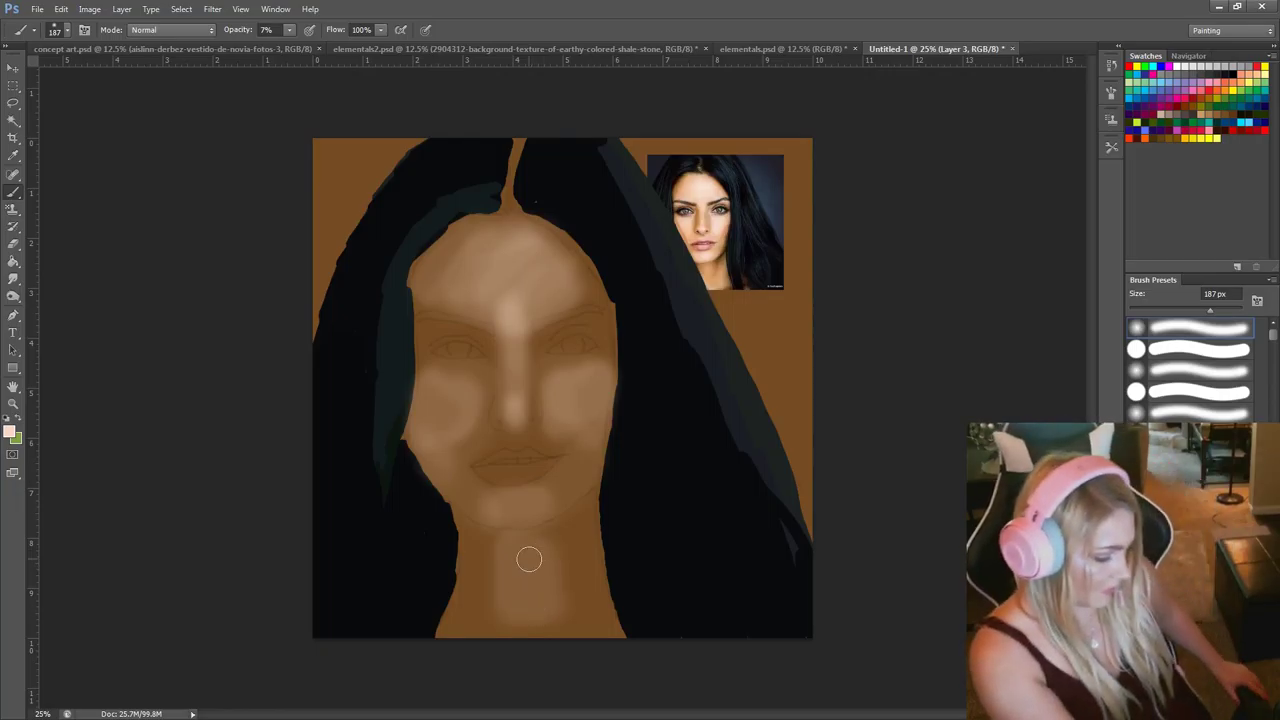
Sample a warm brown from the photo's face and shade both eye areas with a 38 px brush at 20% opacity.
{"action": "left_click", "coordinate": [684, 188], "text": "alt"}
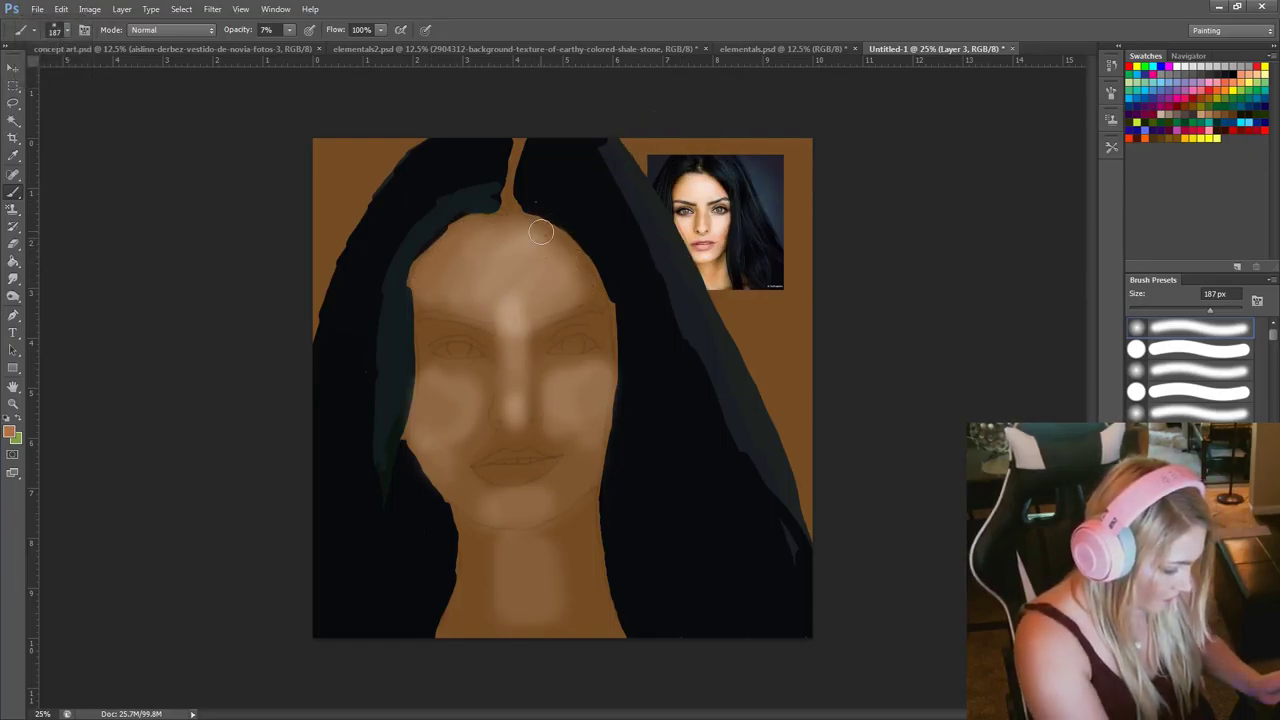
{"action": "right_click", "coordinate": [597, 392]}
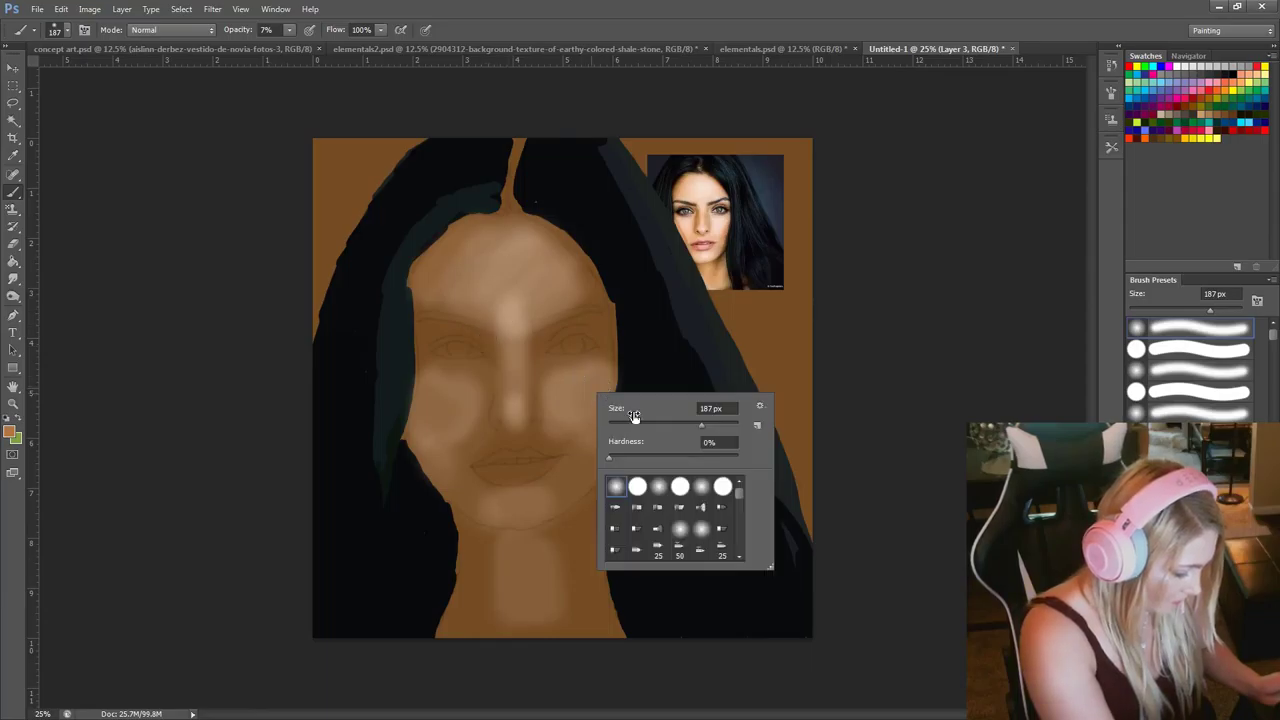
{"action": "left_click", "coordinate": [633, 423]}
{"action": "key", "text": "Return"}
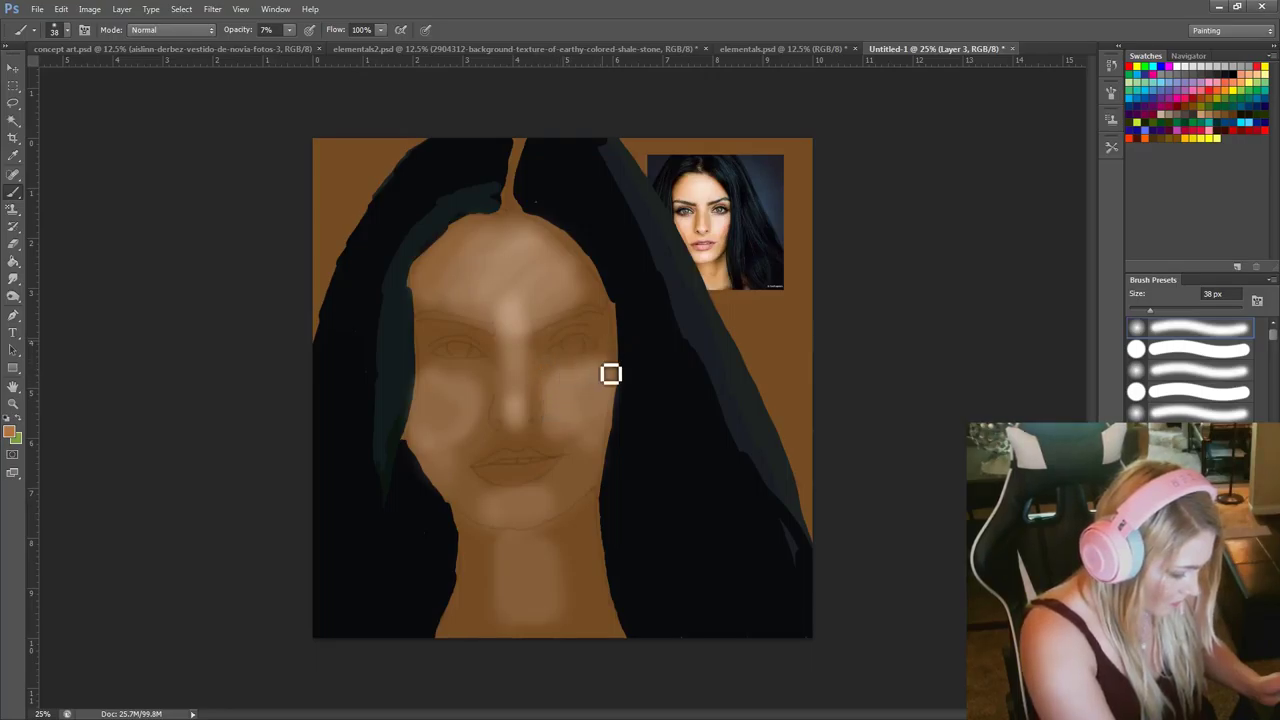
{"action": "key", "text": "alt"}
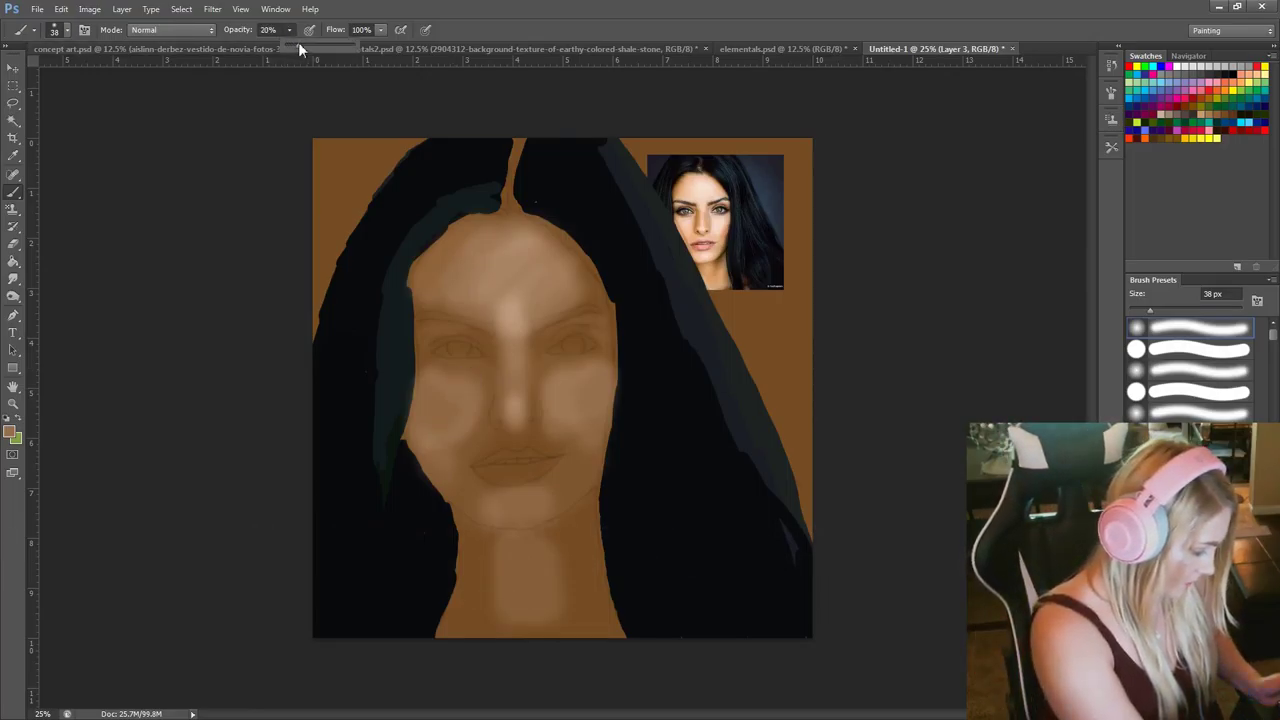
{"action": "mouse_move", "coordinate": [457, 338]}
{"action": "left_mouse_down"}
{"action": "mouse_move", "coordinate": [440, 350]}
{"action": "mouse_move", "coordinate": [483, 343]}
{"action": "mouse_move", "coordinate": [449, 331]}
{"action": "mouse_move", "coordinate": [429, 346]}
{"action": "left_mouse_up"}
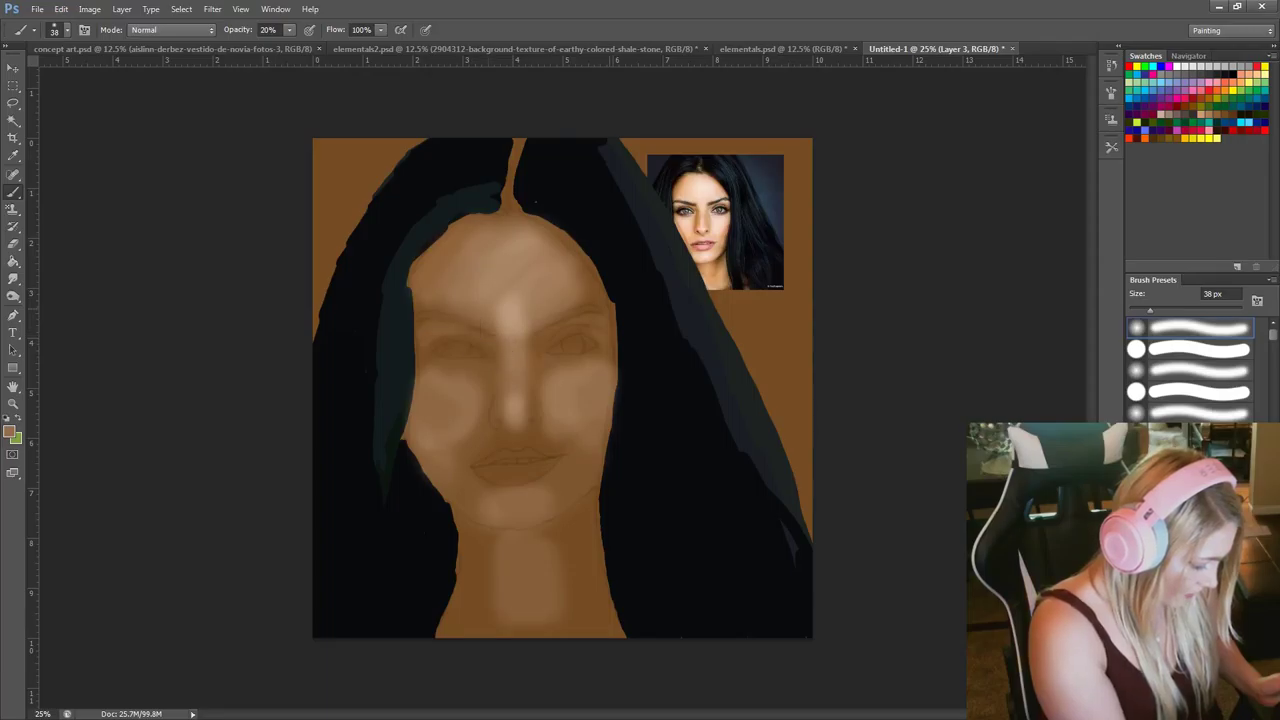
{"action": "mouse_move", "coordinate": [592, 336]}
{"action": "left_mouse_down"}
{"action": "mouse_move", "coordinate": [549, 351]}
{"action": "mouse_move", "coordinate": [609, 327]}
{"action": "left_mouse_up"}
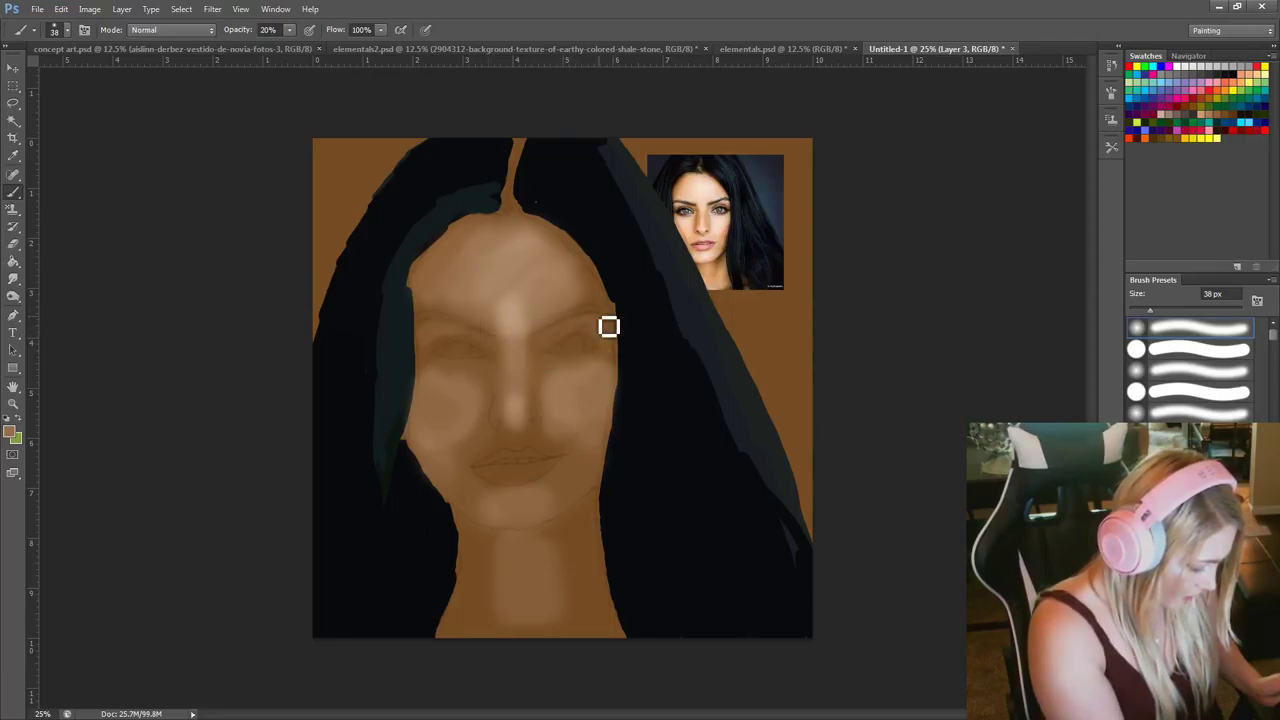
{"action": "mouse_move", "coordinate": [571, 391]}
{"action": "left_mouse_down"}
{"action": "mouse_move", "coordinate": [563, 372]}
{"action": "mouse_move", "coordinate": [582, 371]}
{"action": "left_mouse_up"}
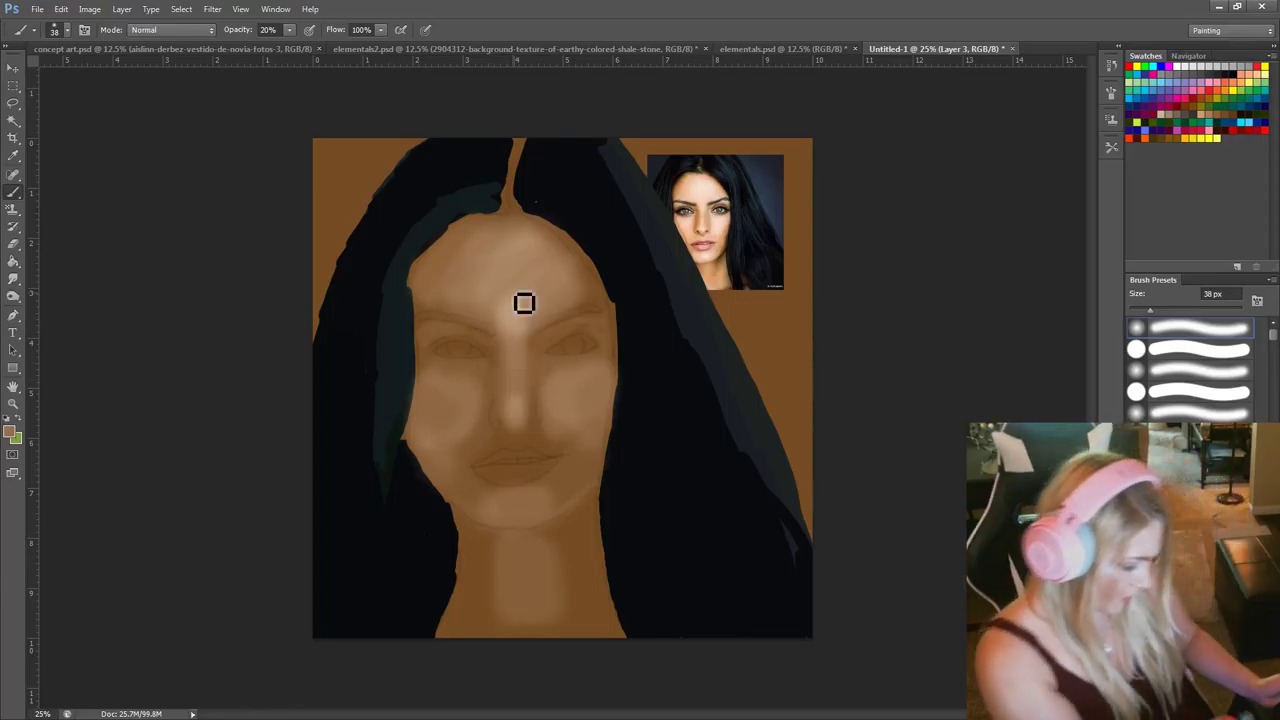
Sample a darker brown, shade around the mouth, then enlarge the brush to 101 px and shade the lower cheeks.
{"action": "left_click", "coordinate": [488, 442], "text": "alt"}
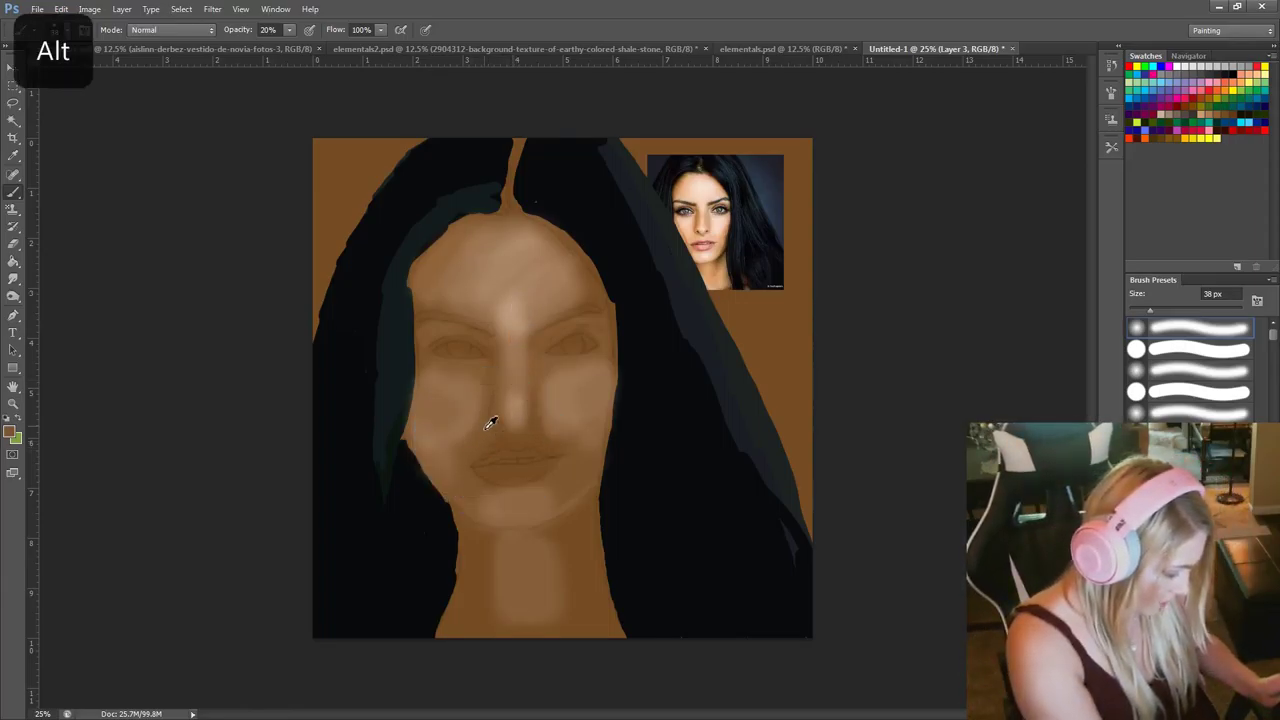
{"action": "right_click", "coordinate": [510, 441]}
{"action": "left_click", "coordinate": [569, 473]}
{"action": "left_click", "coordinate": [469, 469]}
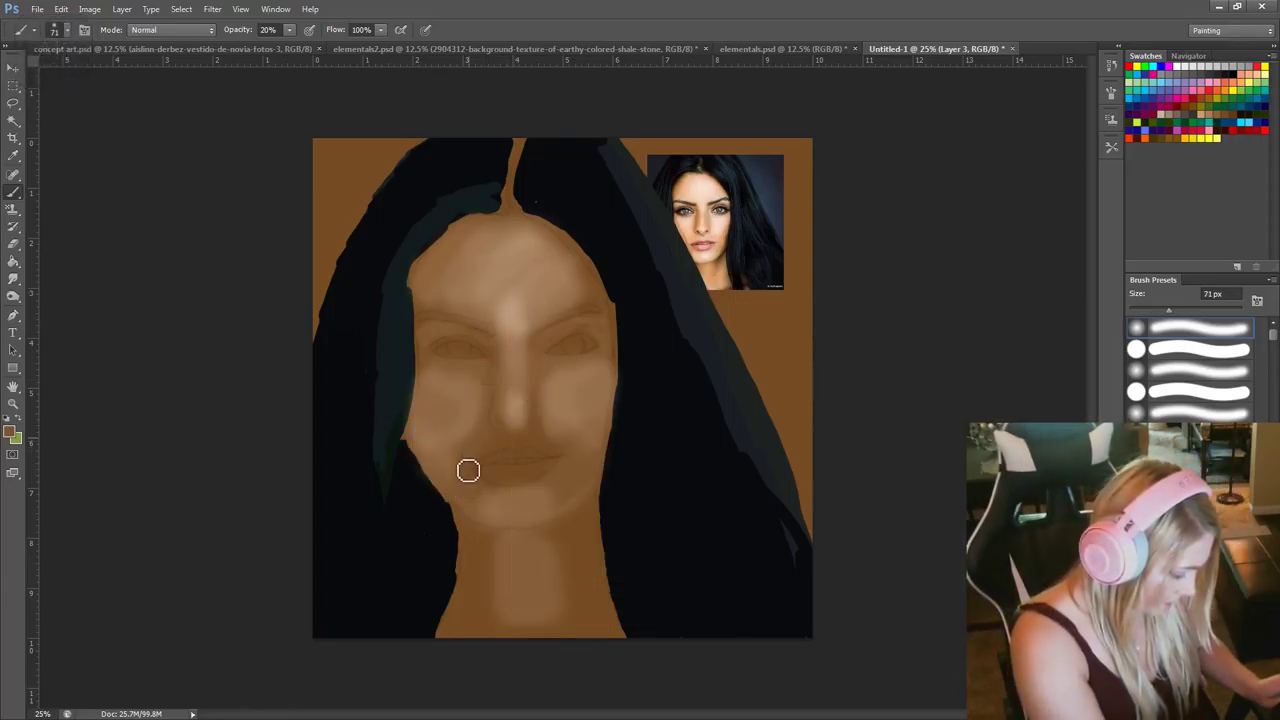
{"action": "right_click", "coordinate": [541, 443]}
{"action": "left_click", "coordinate": [617, 476]}
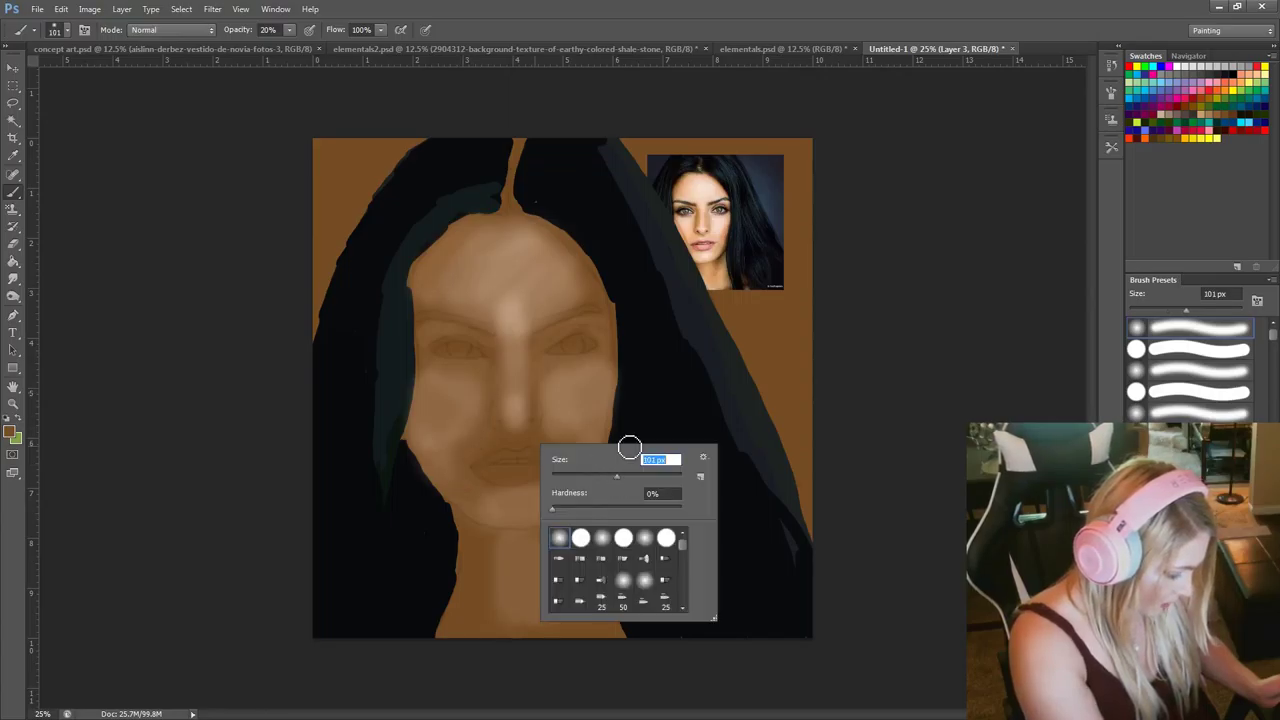
{"action": "key", "text": "Return"}
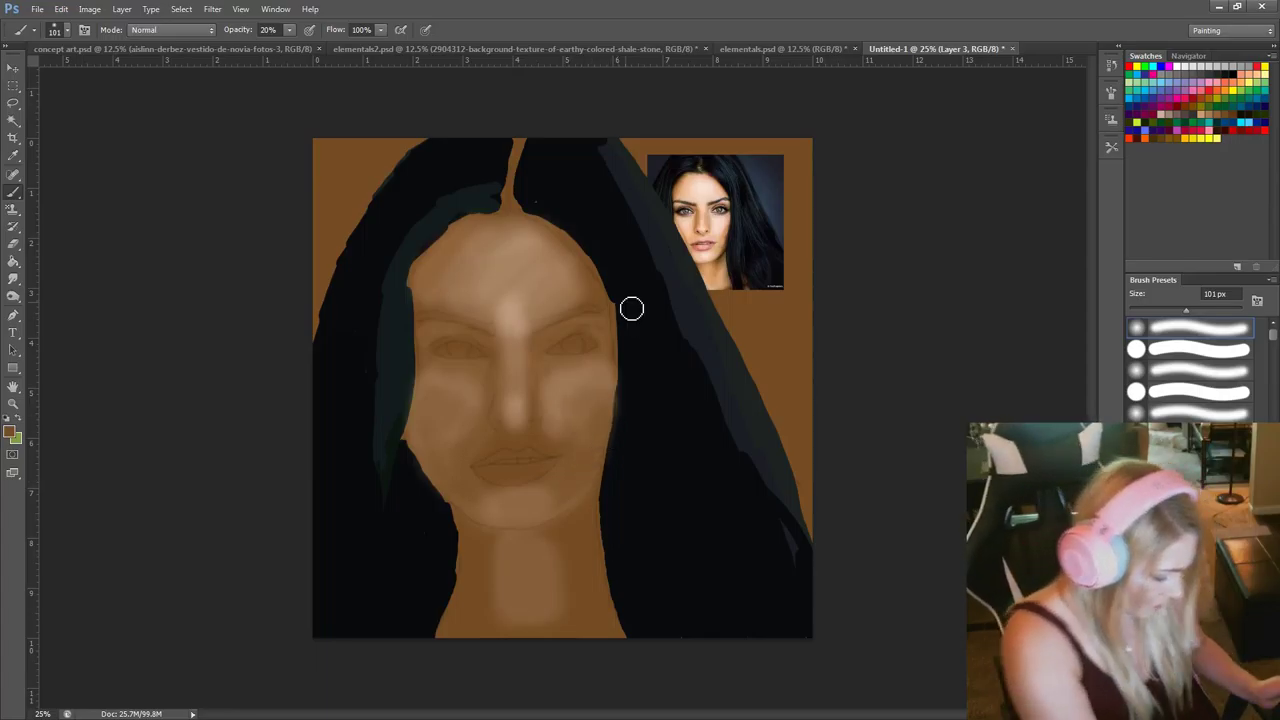
Sample warm tan and orange skin tones from the photo and paint them across the whole neck with the 101 px brush.
{"action": "left_click", "coordinate": [586, 566], "text": "alt"}
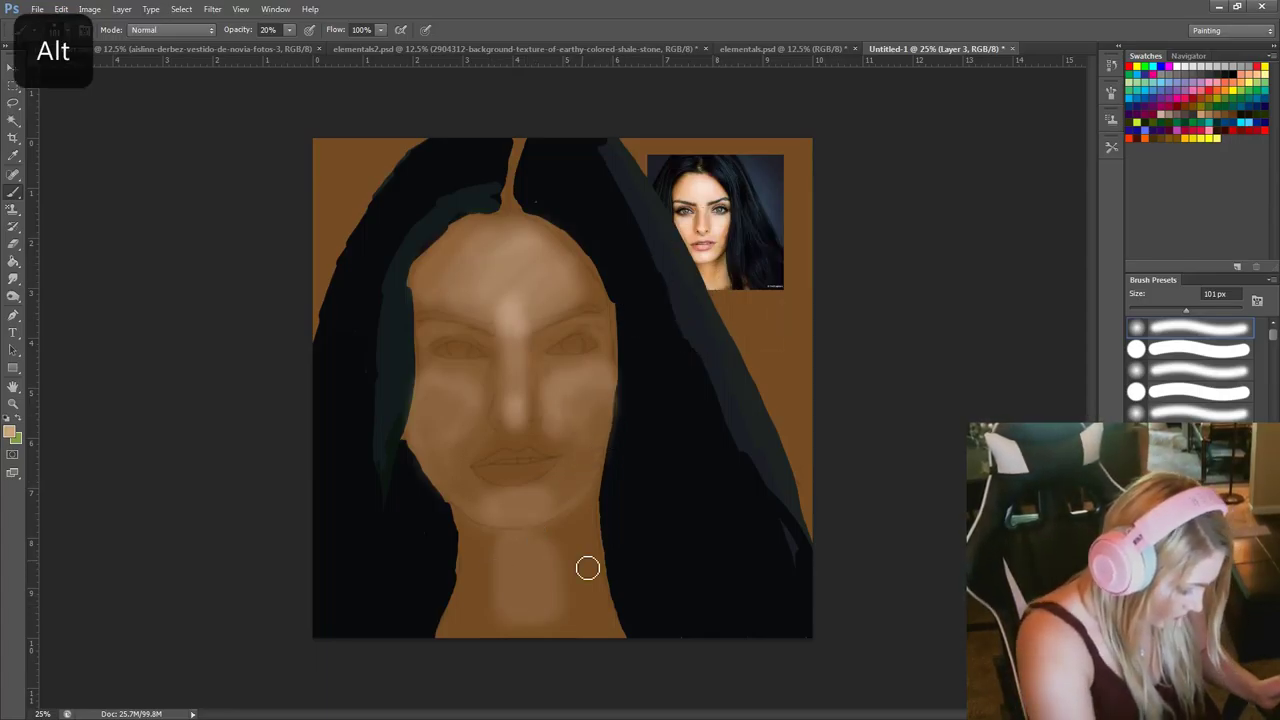
{"action": "mouse_move", "coordinate": [586, 566]}
{"action": "left_mouse_down"}
{"action": "mouse_move", "coordinate": [595, 536]}
{"action": "mouse_move", "coordinate": [608, 589]}
{"action": "mouse_move", "coordinate": [594, 531]}
{"action": "mouse_move", "coordinate": [582, 566]}
{"action": "mouse_move", "coordinate": [576, 545]}
{"action": "mouse_move", "coordinate": [571, 611]}
{"action": "left_mouse_up"}
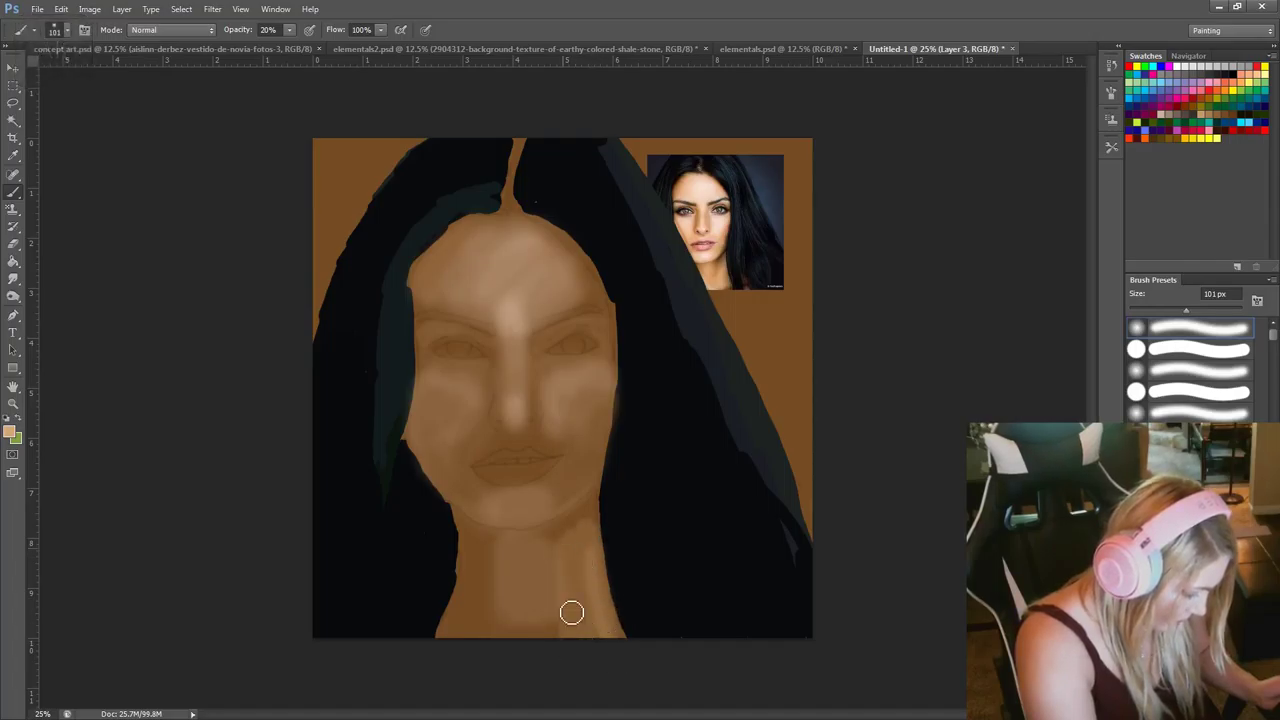
{"action": "key", "text": "alt"}
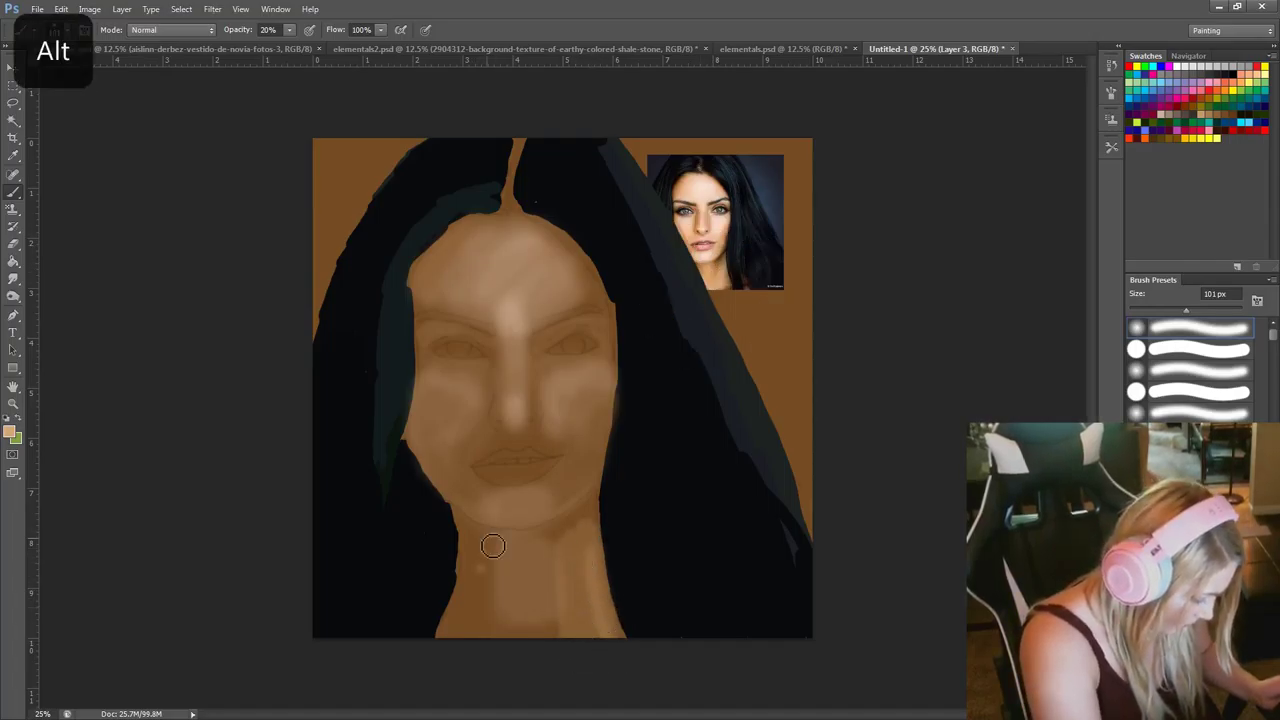
{"action": "mouse_move", "coordinate": [480, 534]}
{"action": "left_mouse_down"}
{"action": "mouse_move", "coordinate": [453, 634]}
{"action": "mouse_move", "coordinate": [470, 551]}
{"action": "mouse_move", "coordinate": [488, 561]}
{"action": "mouse_move", "coordinate": [469, 522]}
{"action": "left_mouse_up"}
{"action": "key", "text": "alt"}
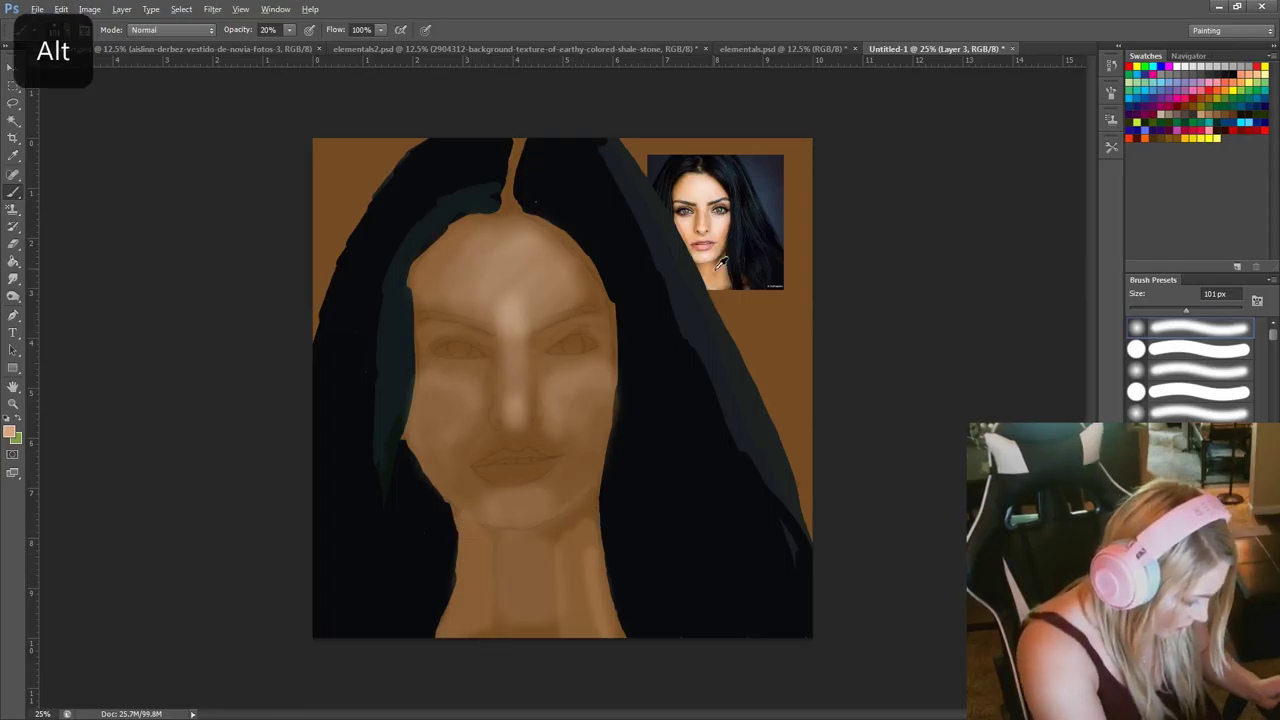
{"action": "left_click", "coordinate": [700, 251]}
{"action": "mouse_move", "coordinate": [552, 560]}
{"action": "left_mouse_down"}
{"action": "mouse_move", "coordinate": [560, 640]}
{"action": "mouse_move", "coordinate": [538, 559]}
{"action": "mouse_move", "coordinate": [526, 614]}
{"action": "mouse_move", "coordinate": [514, 589]}
{"action": "mouse_move", "coordinate": [497, 647]}
{"action": "mouse_move", "coordinate": [515, 563]}
{"action": "mouse_move", "coordinate": [596, 525]}
{"action": "mouse_move", "coordinate": [592, 627]}
{"action": "mouse_move", "coordinate": [556, 559]}
{"action": "mouse_move", "coordinate": [549, 640]}
{"action": "mouse_move", "coordinate": [523, 544]}
{"action": "mouse_move", "coordinate": [503, 624]}
{"action": "mouse_move", "coordinate": [487, 556]}
{"action": "mouse_move", "coordinate": [469, 612]}
{"action": "left_mouse_up"}
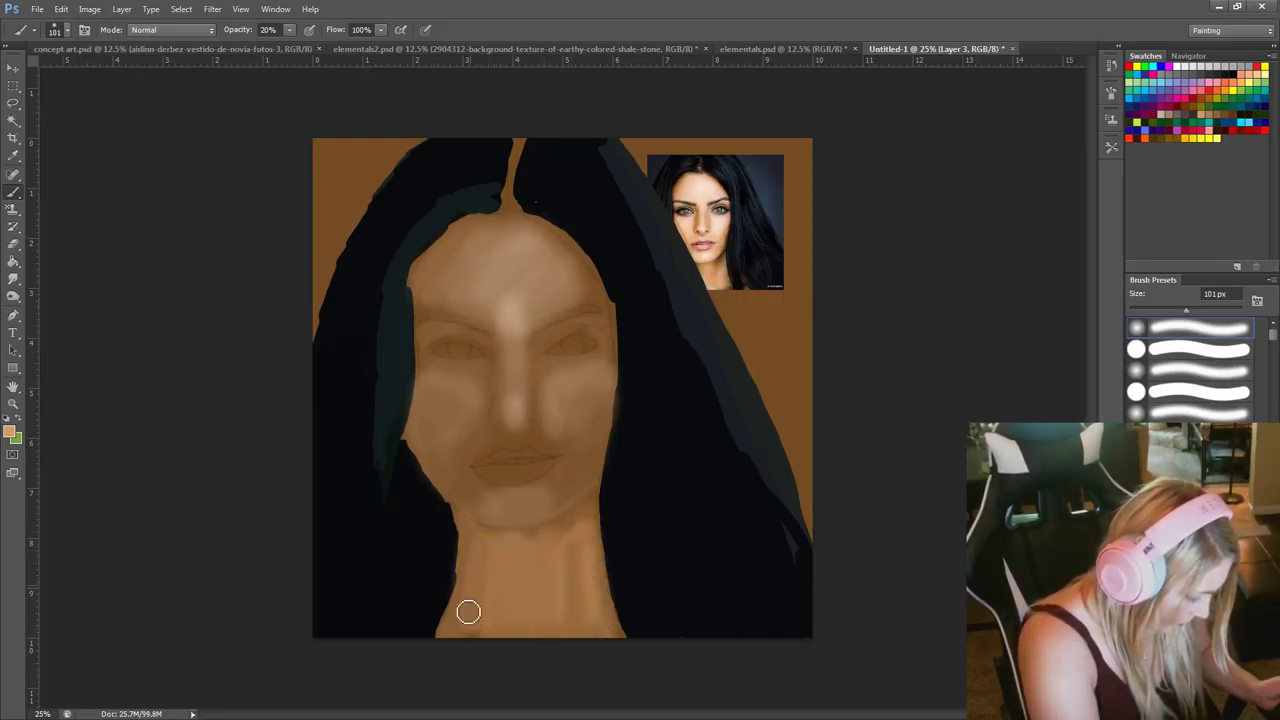
Try peach highlights sampled from the photo's face above both eyes with a 38 px brush.
{"action": "left_click", "coordinate": [728, 206], "text": "alt"}
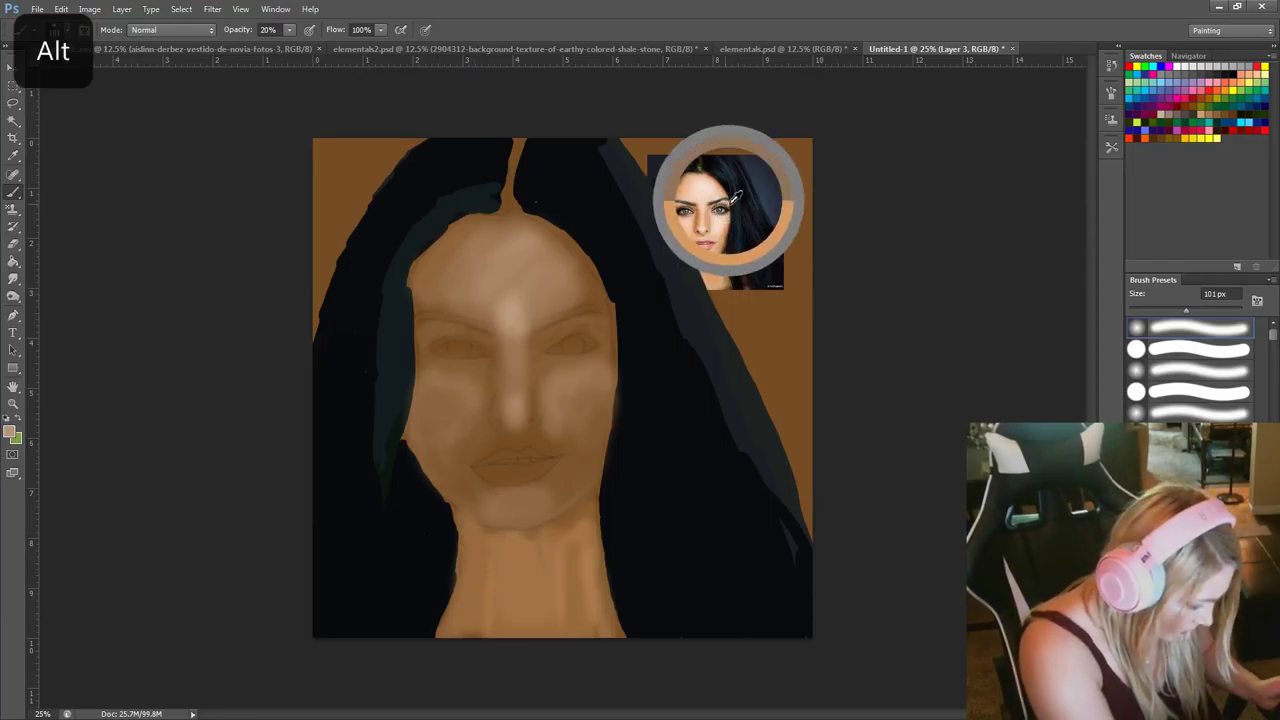
{"action": "right_click", "coordinate": [669, 375]}
{"action": "left_click_drag", "start_coordinate": [671, 373], "coordinate": [634, 370]}
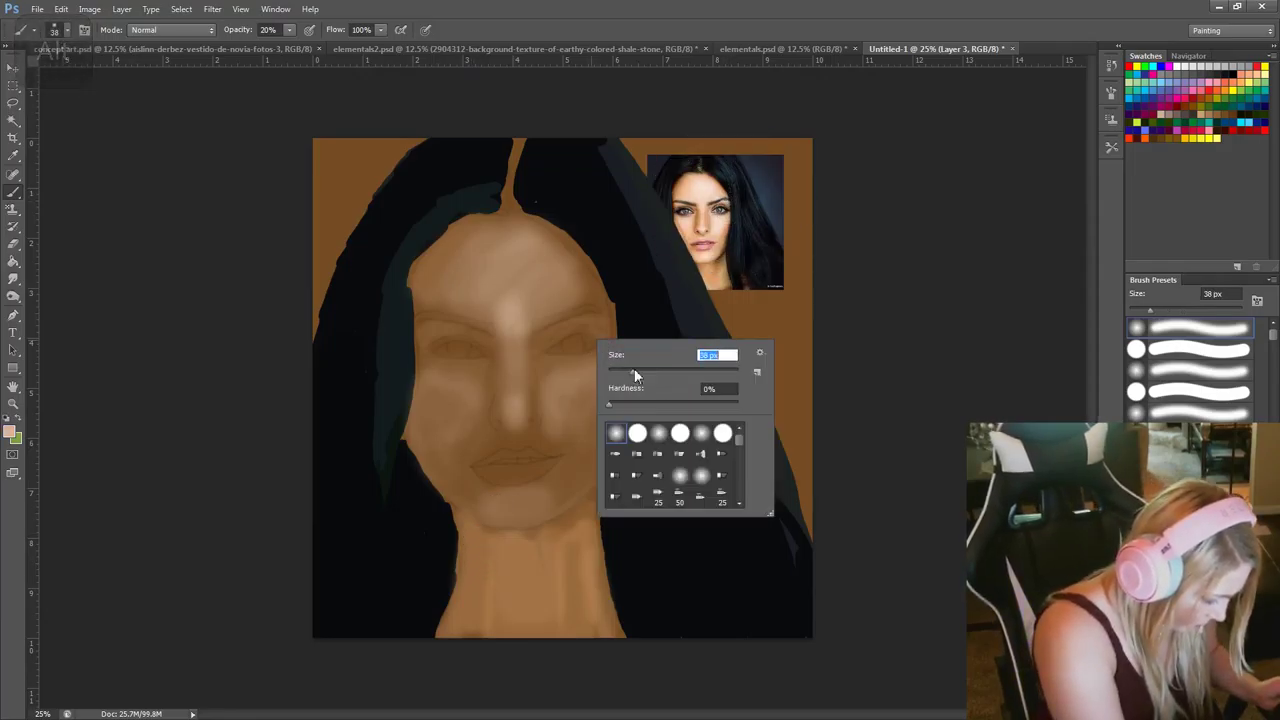
{"action": "mouse_move", "coordinate": [588, 323]}
{"action": "left_mouse_down"}
{"action": "mouse_move", "coordinate": [552, 343]}
{"action": "mouse_move", "coordinate": [599, 330]}
{"action": "mouse_move", "coordinate": [597, 345]}
{"action": "mouse_move", "coordinate": [556, 354]}
{"action": "mouse_move", "coordinate": [598, 327]}
{"action": "left_mouse_up"}
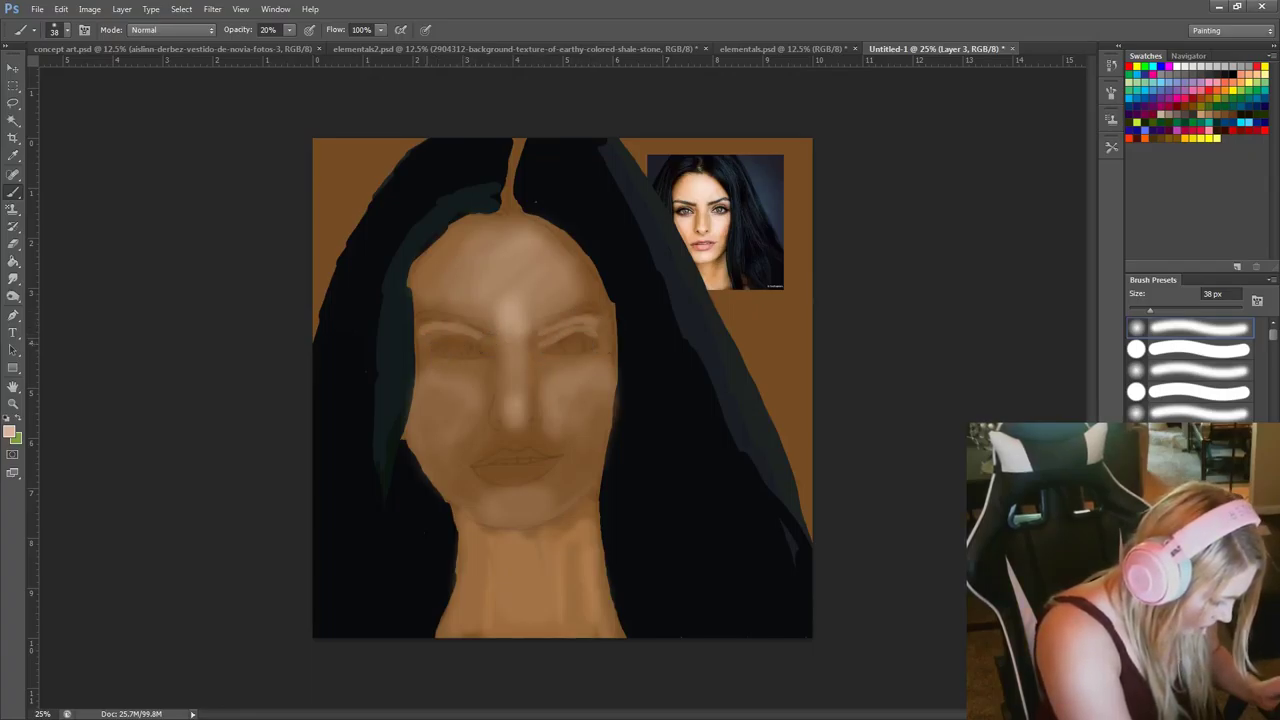
{"action": "left_click_drag", "start_coordinate": [448, 333], "coordinate": [427, 344]}
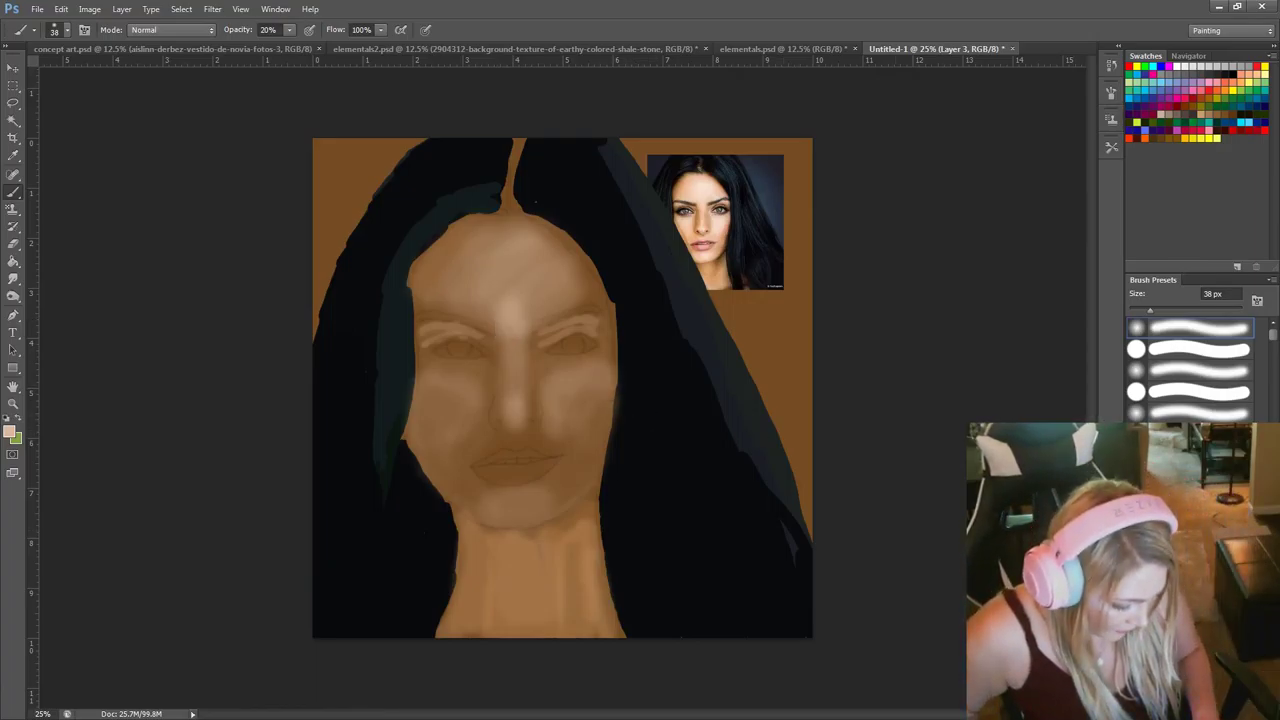
Erase the paint around both eyes with a 99 px eraser and start a new layer.
{"action": "key", "text": "ctrl+z"}
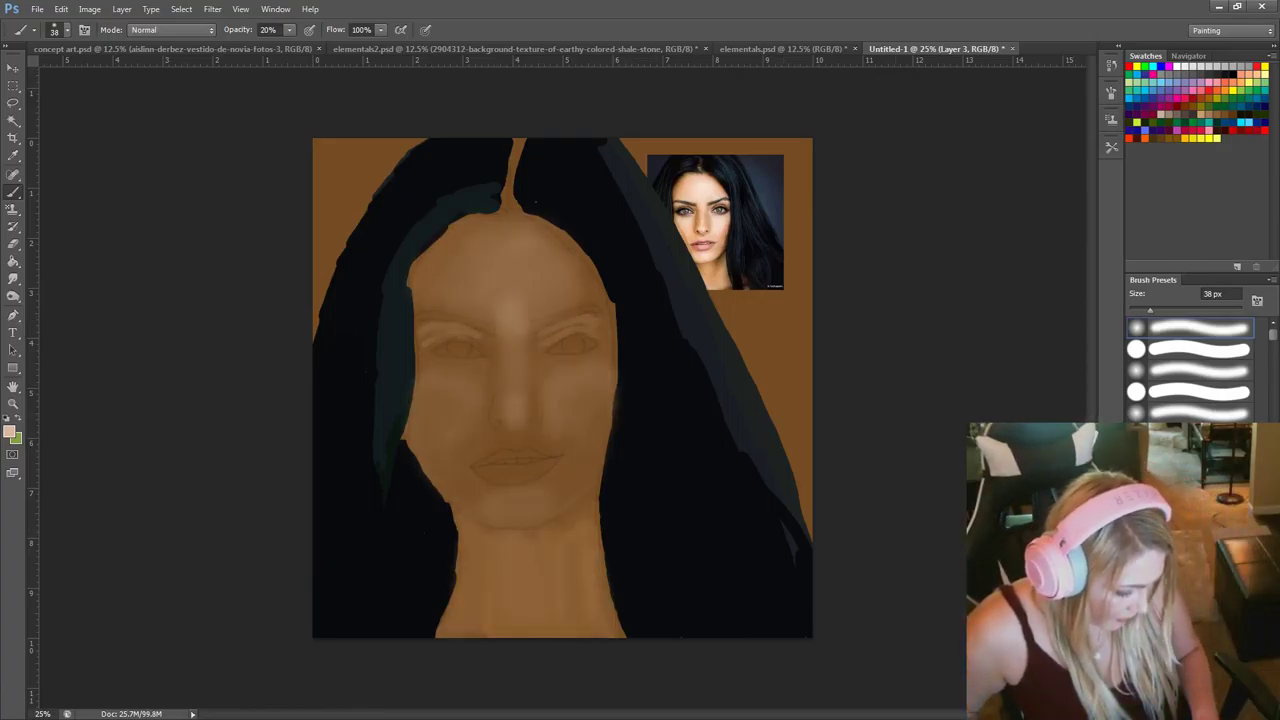
{"action": "key", "text": "ctrl+z"}
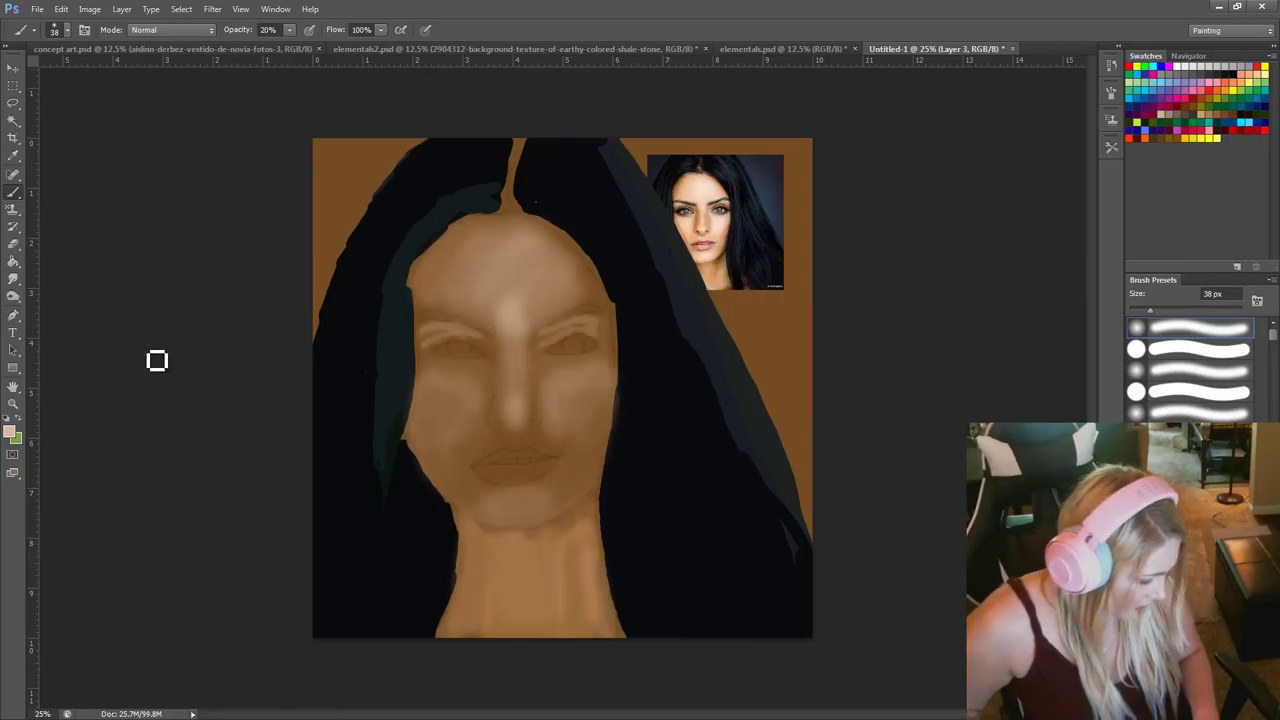
{"action": "left_click", "coordinate": [16, 245]}
{"action": "left_click_drag", "start_coordinate": [486, 340], "coordinate": [432, 332]}
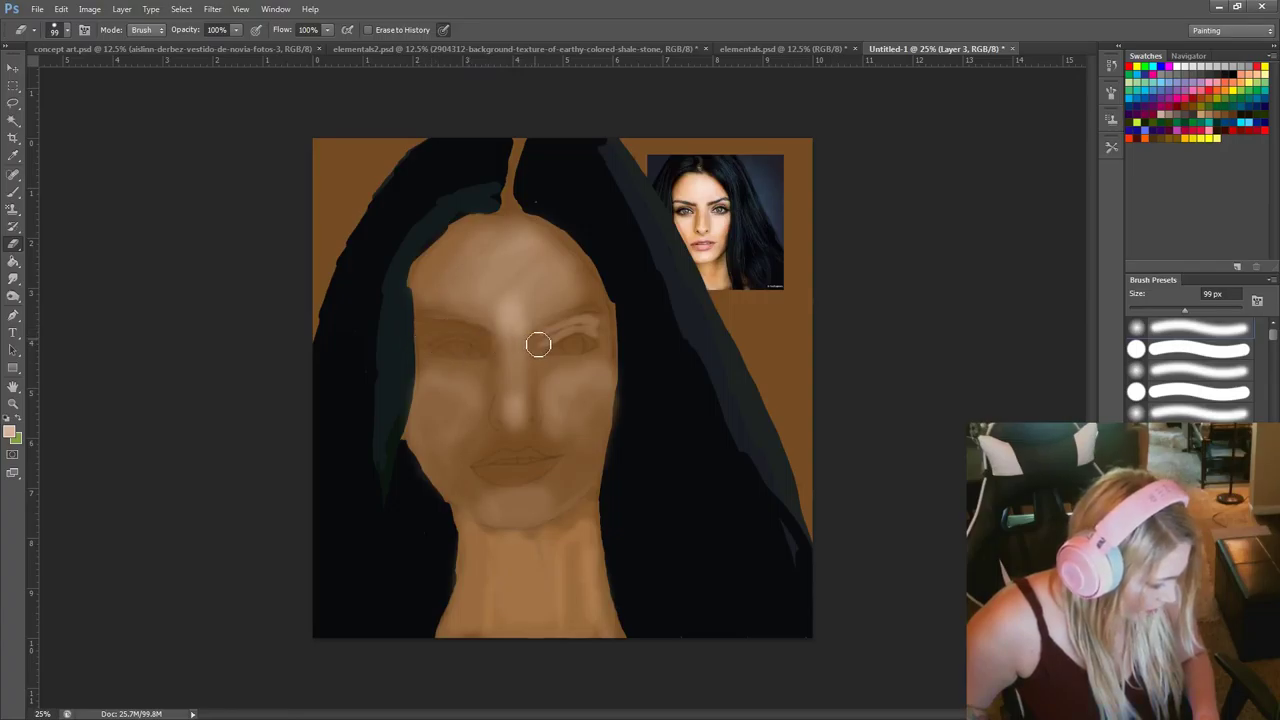
{"action": "left_click_drag", "start_coordinate": [538, 344], "coordinate": [600, 326]}
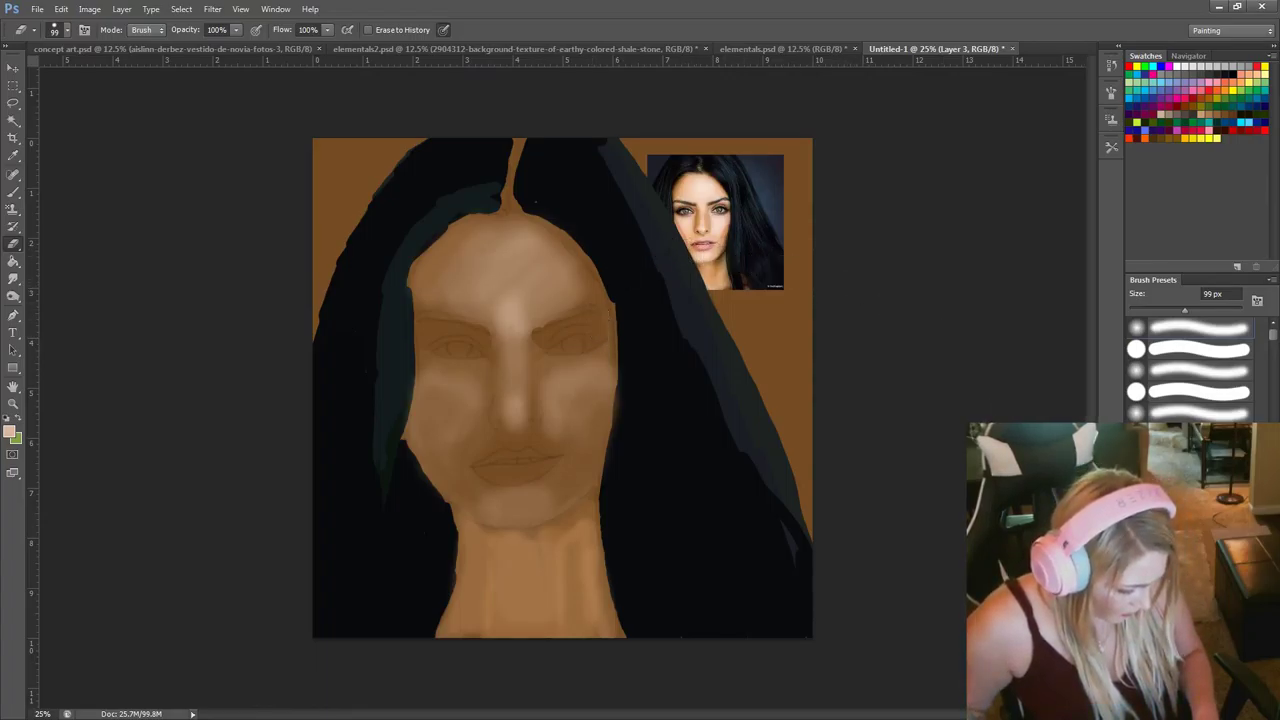
{"action": "key", "text": "ctrl+z"}
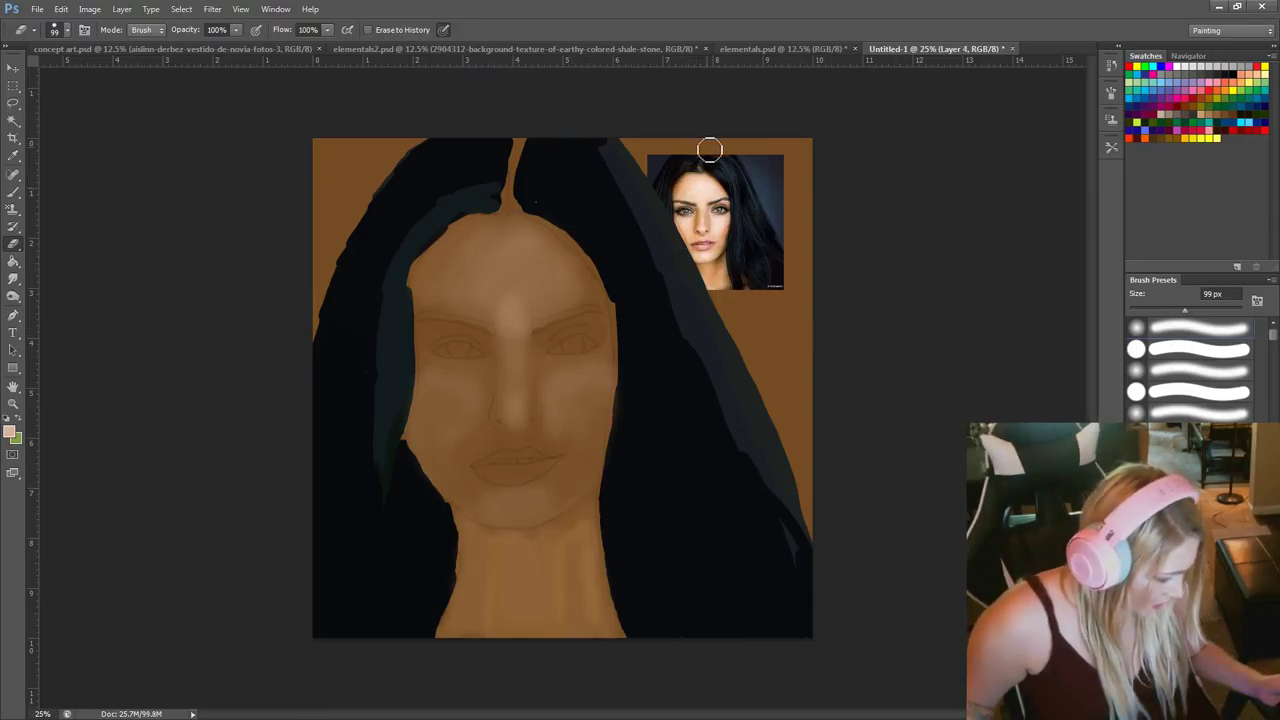
{"action": "key", "text": "alt"}
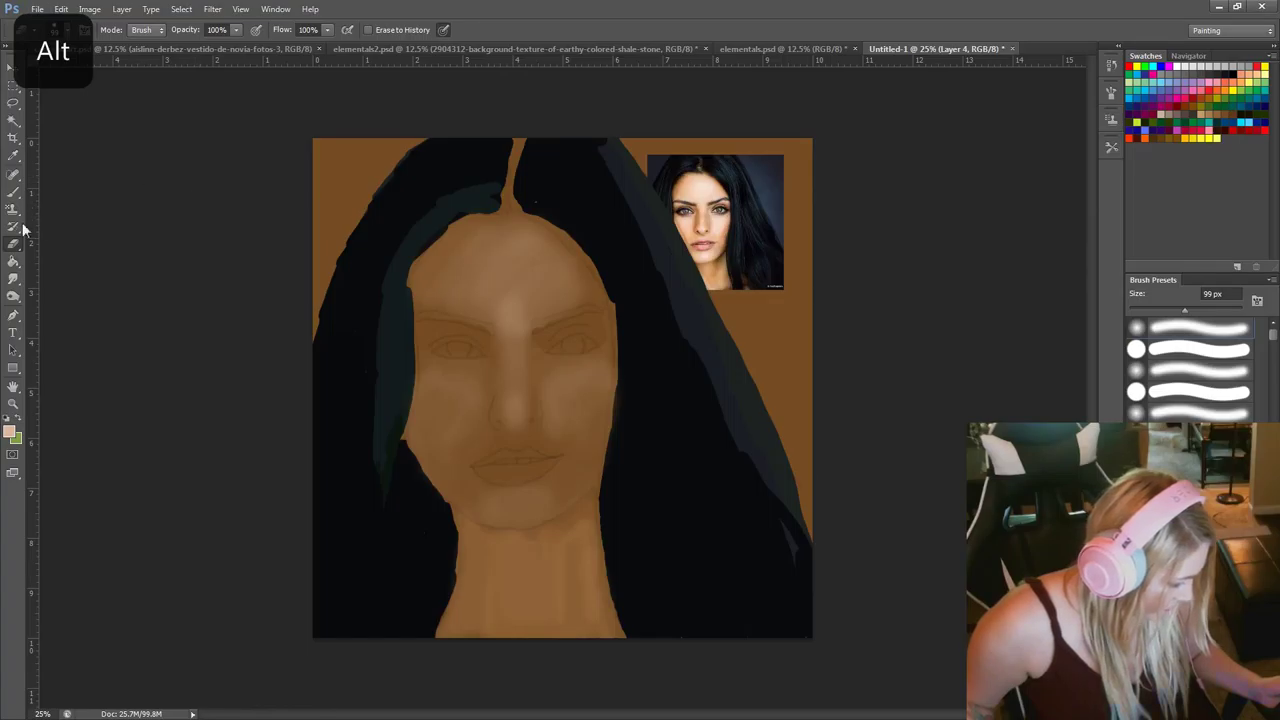
Try a pale pink highlight sampled from the photo's face above the right-hand eyebrow with a 76 px brush.
{"action": "key", "text": "b"}
{"action": "left_click", "coordinate": [708, 192], "text": "alt"}
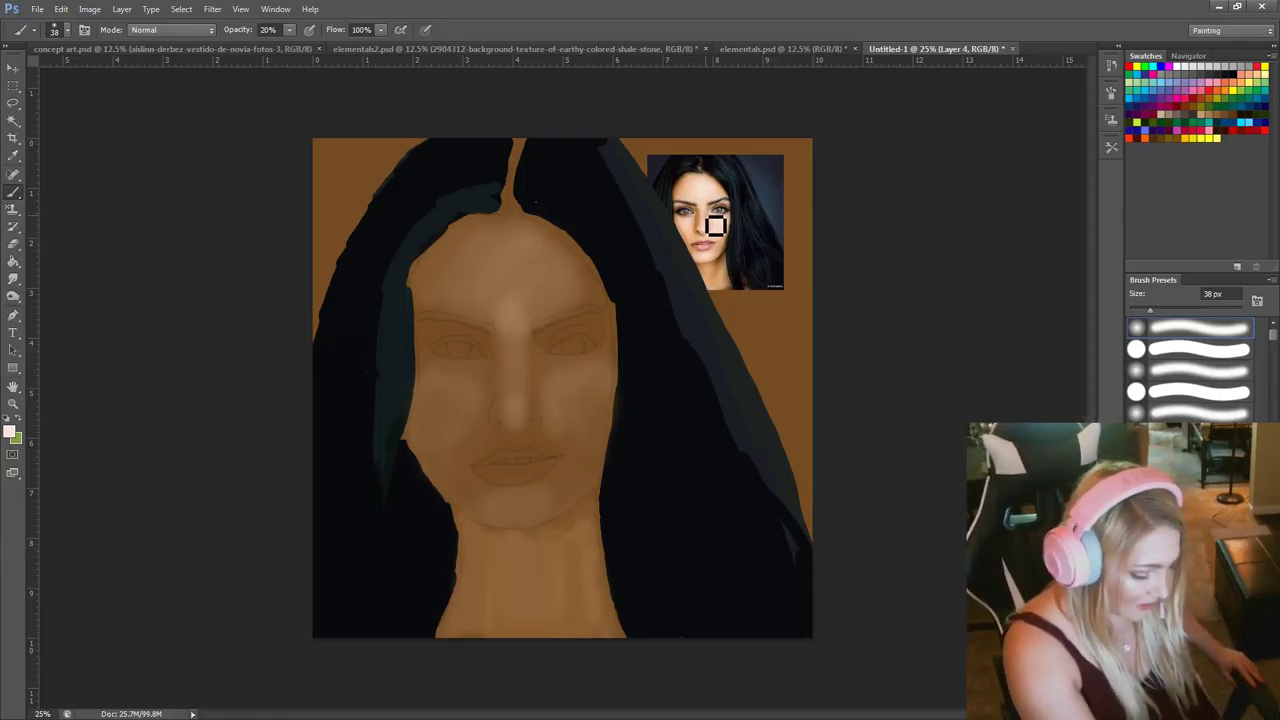
{"action": "right_click", "coordinate": [566, 306]}
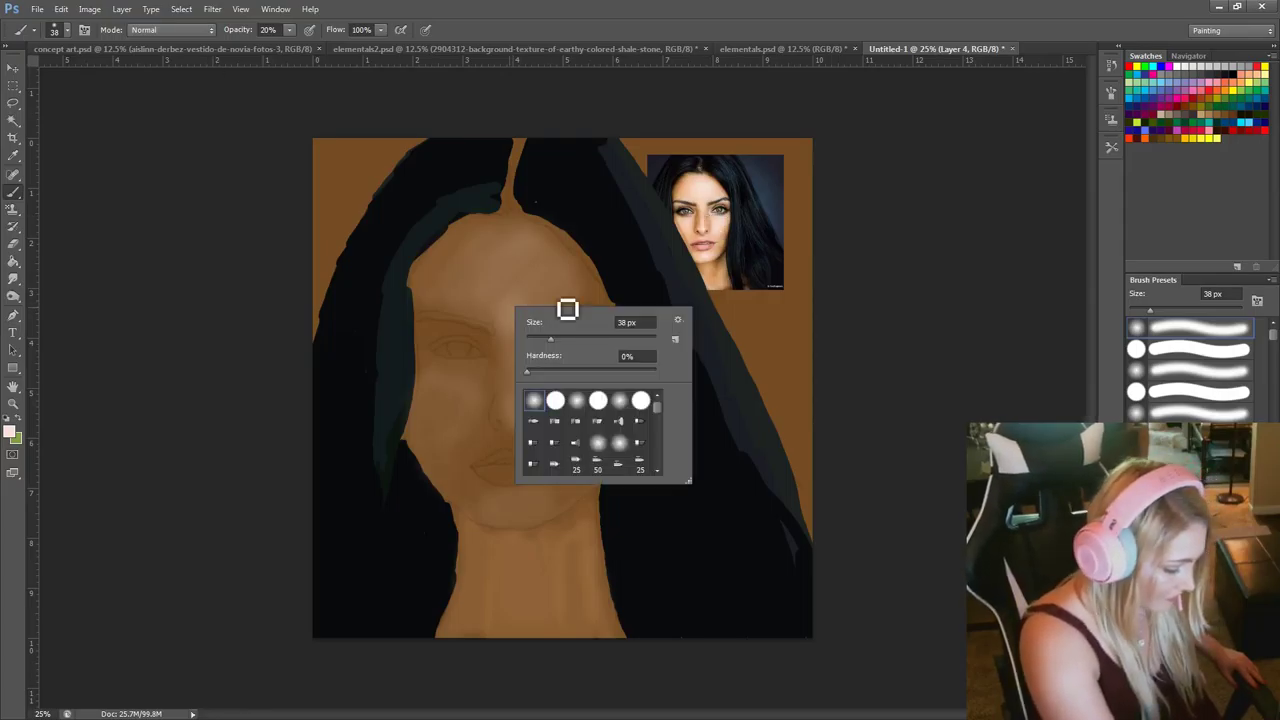
{"action": "left_click_drag", "start_coordinate": [558, 338], "coordinate": [576, 337]}
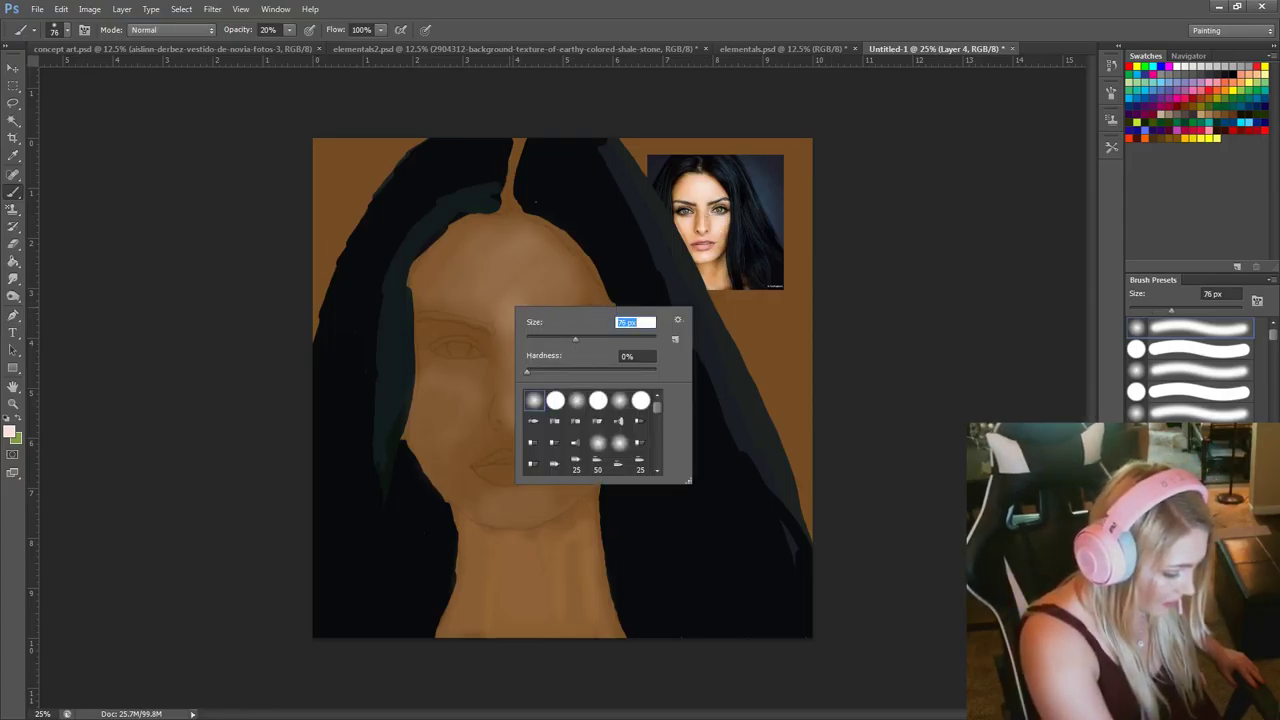
{"action": "left_click", "coordinate": [267, 362]}
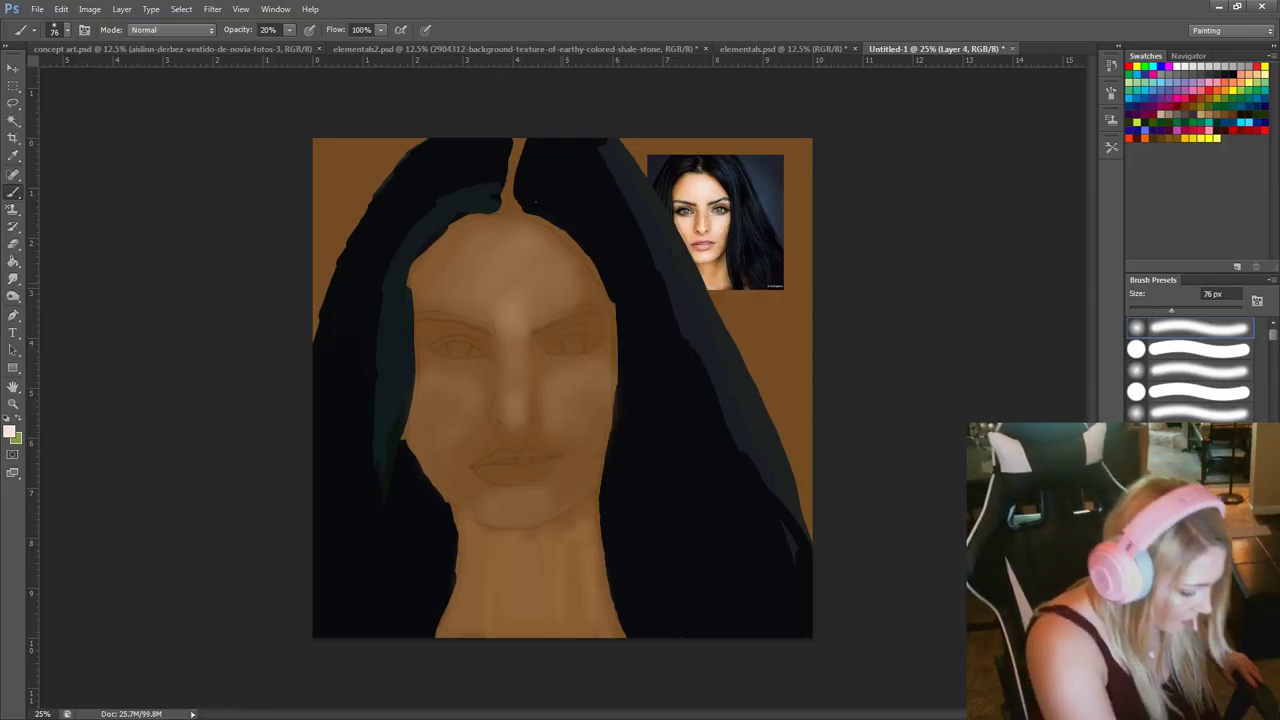
{"action": "left_click_drag", "start_coordinate": [563, 316], "coordinate": [532, 314]}
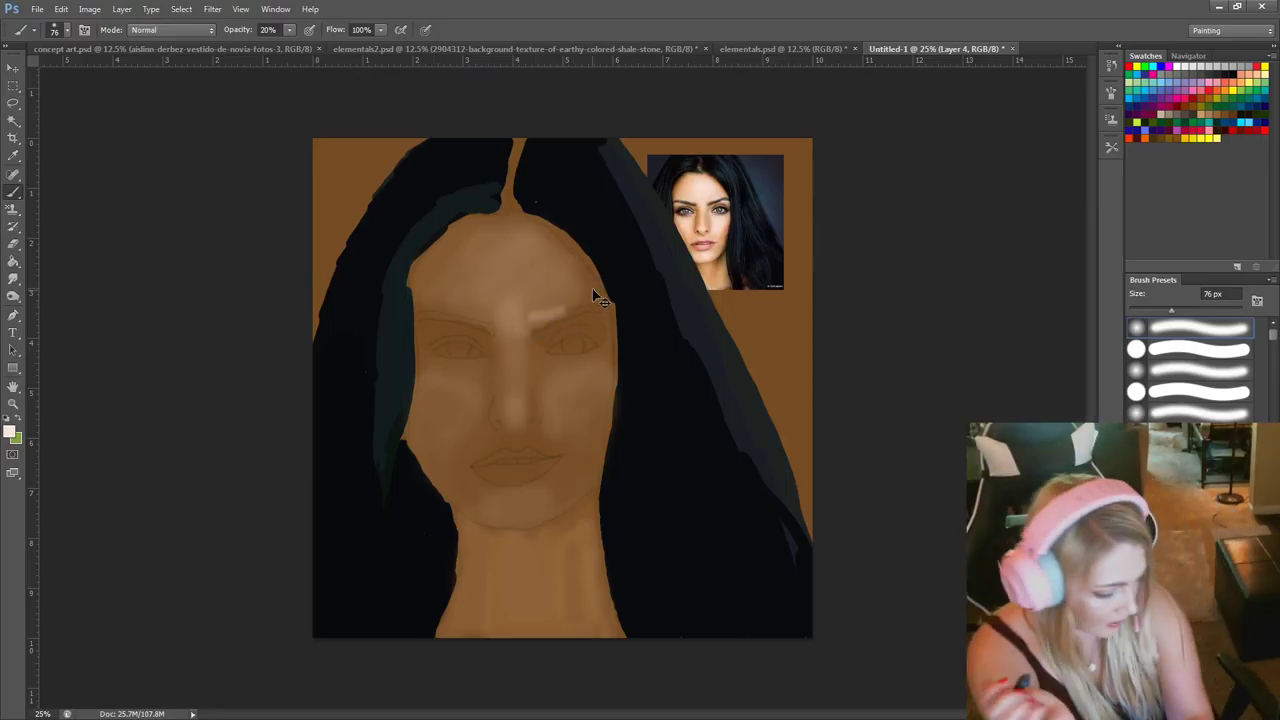
{"action": "key", "text": "ctrl+z"}
Try a different soft brush preset at 37 px for pale pink strokes beneath the right-hand eyebrow.
{"action": "right_click", "coordinate": [728, 421]}
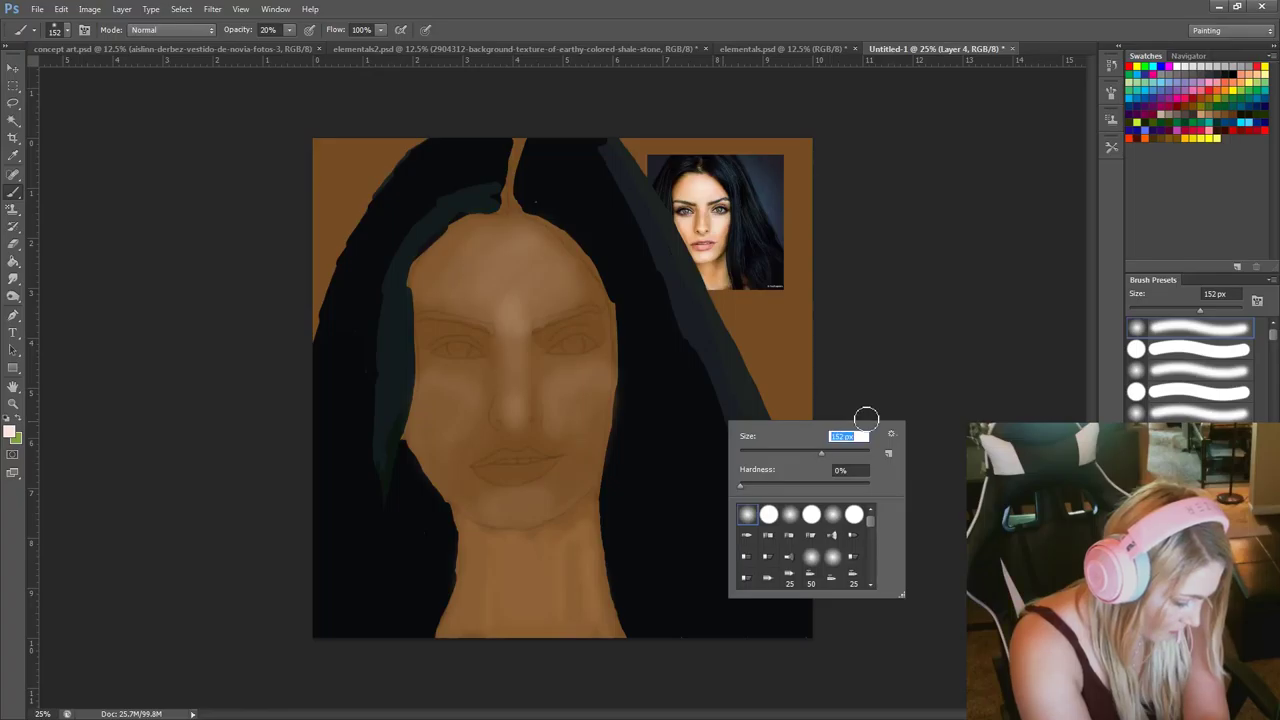
{"action": "left_click", "coordinate": [790, 514]}
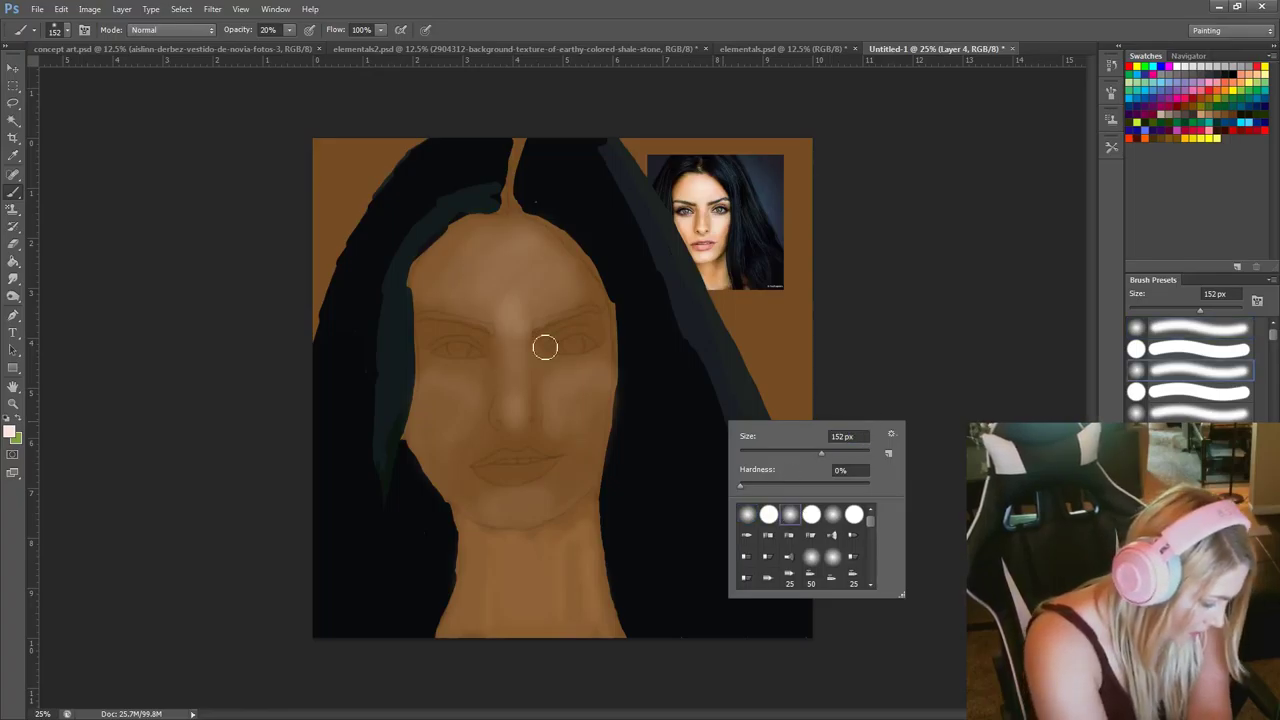
{"action": "right_click", "coordinate": [594, 322]}
{"action": "left_click", "coordinate": [629, 353]}
{"action": "left_click_drag", "start_coordinate": [560, 323], "coordinate": [533, 341]}
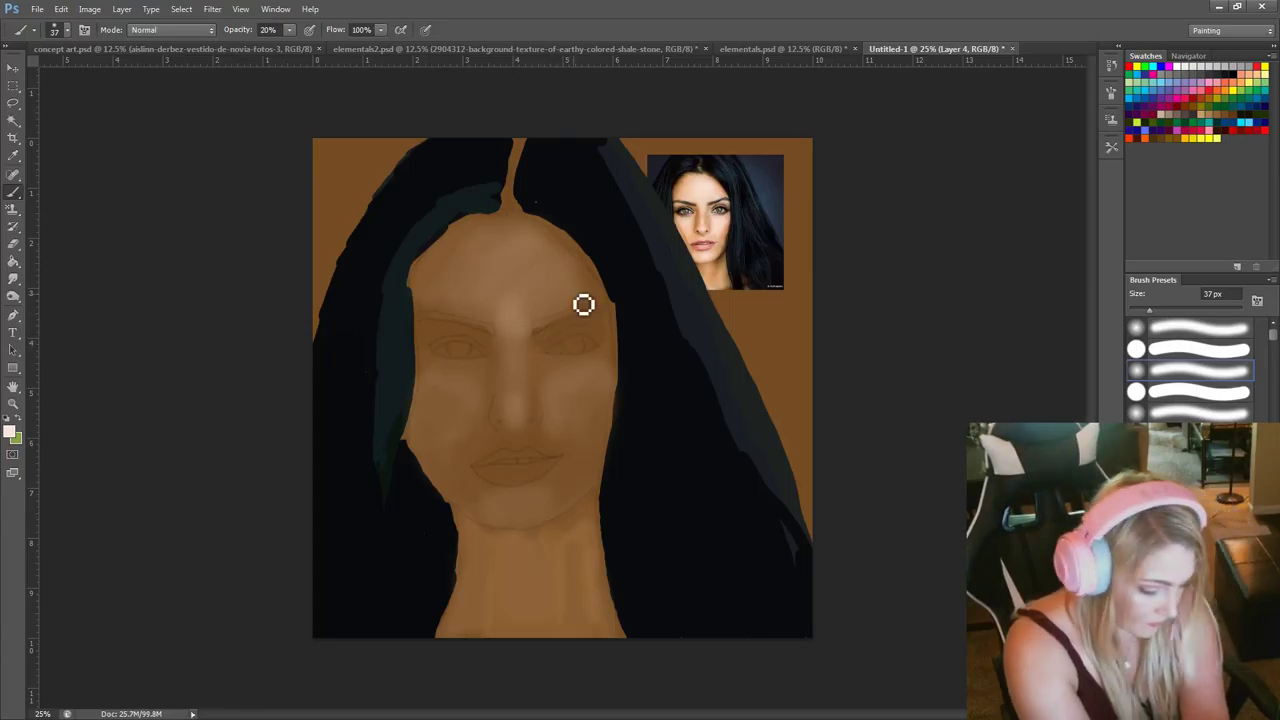
Try a pale pink highlight between the right-hand eyebrow and eye with a soft 70 px brush.
{"action": "right_click", "coordinate": [680, 418]}
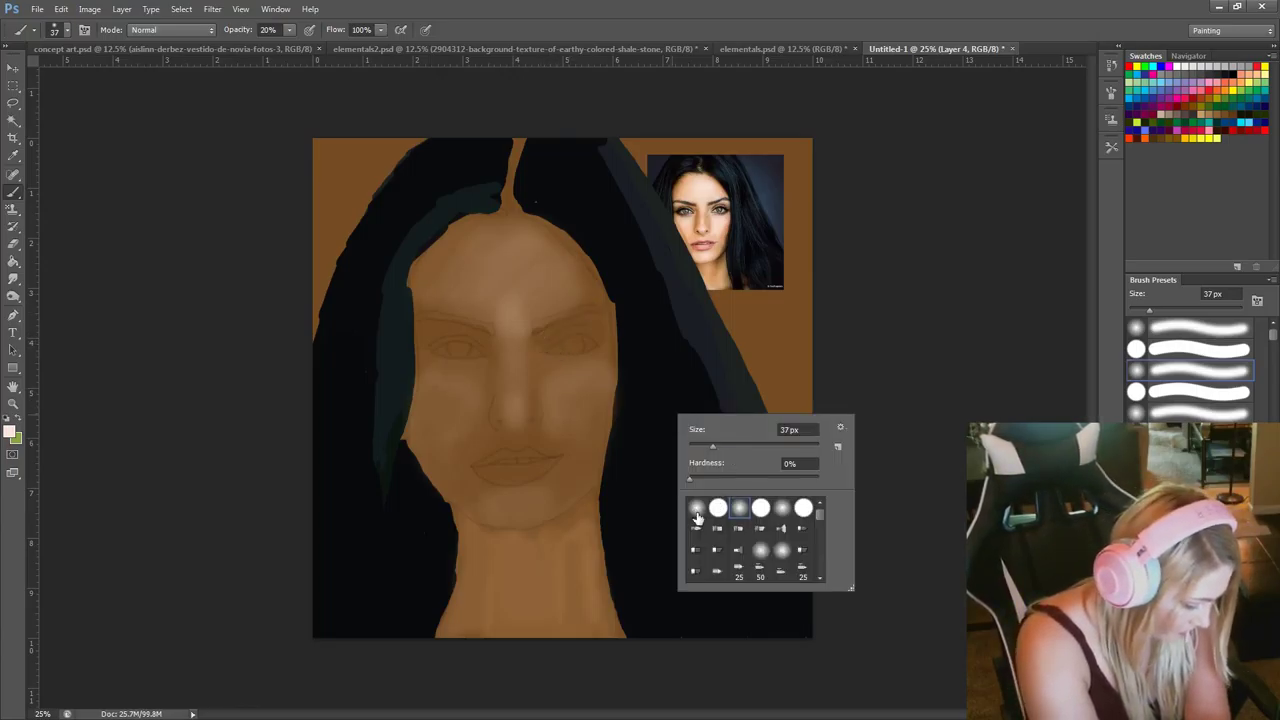
{"action": "left_click", "coordinate": [697, 512]}
{"action": "left_click", "coordinate": [734, 447]}
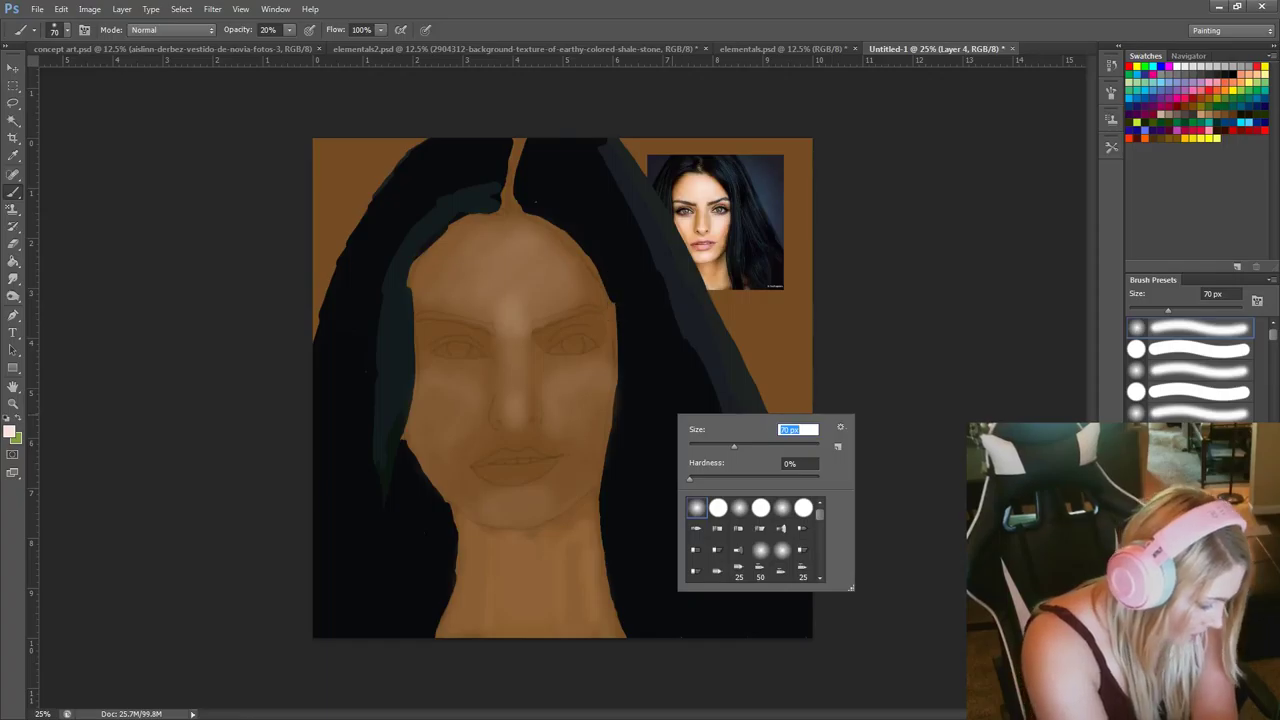
{"action": "key", "text": "Return"}
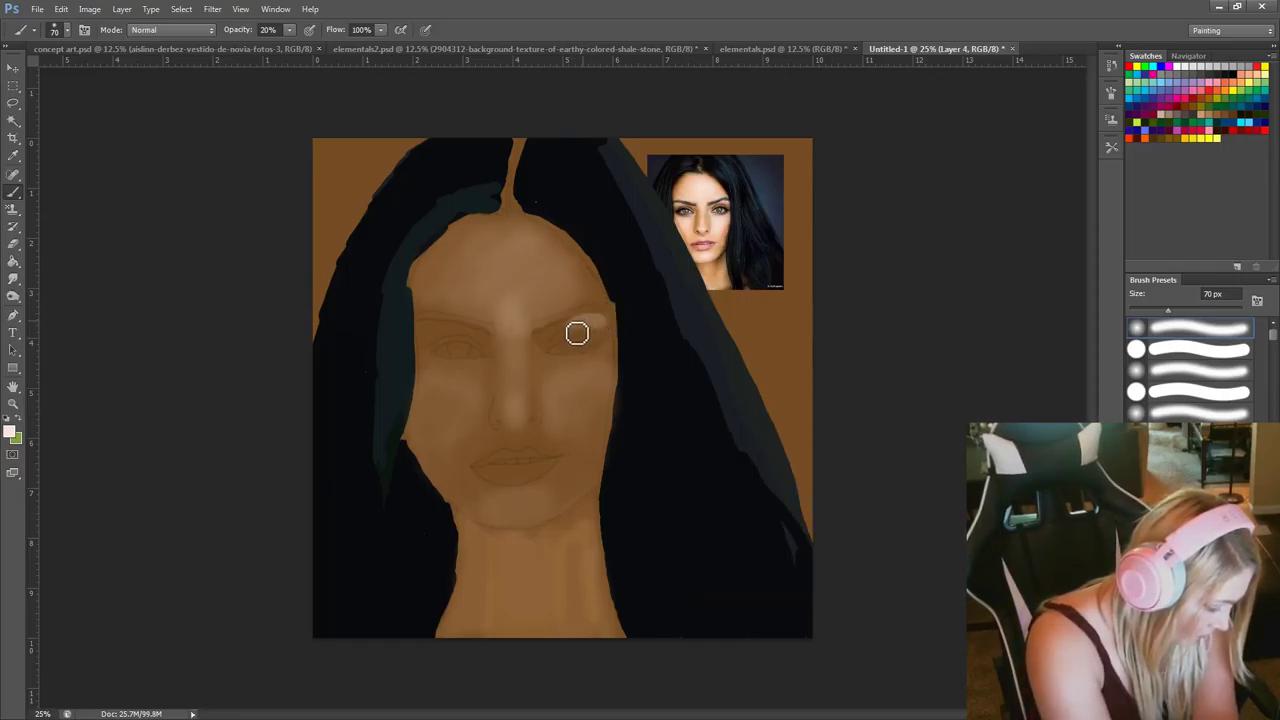
{"action": "mouse_move", "coordinate": [577, 333]}
{"action": "left_mouse_down"}
{"action": "mouse_move", "coordinate": [551, 354]}
{"action": "mouse_move", "coordinate": [613, 336]}
{"action": "mouse_move", "coordinate": [597, 340]}
{"action": "mouse_move", "coordinate": [595, 309]}
{"action": "left_mouse_up"}
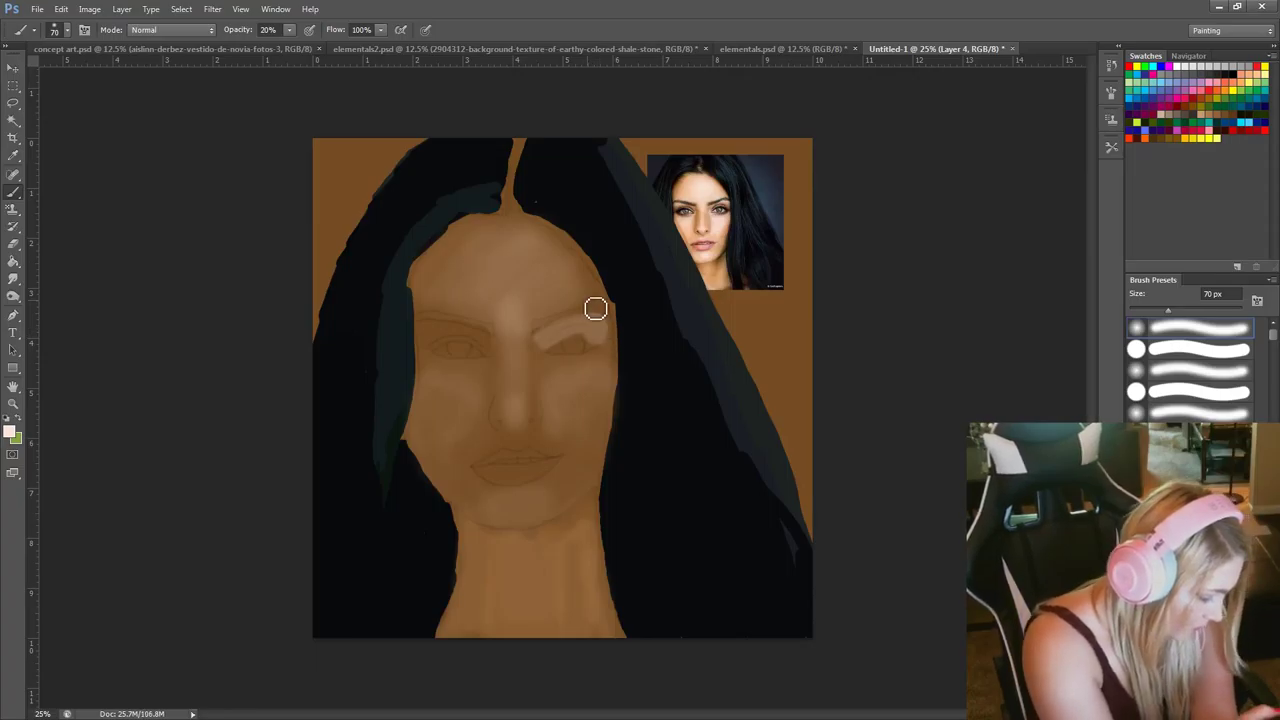
{"action": "key", "text": "ctrl+z"}
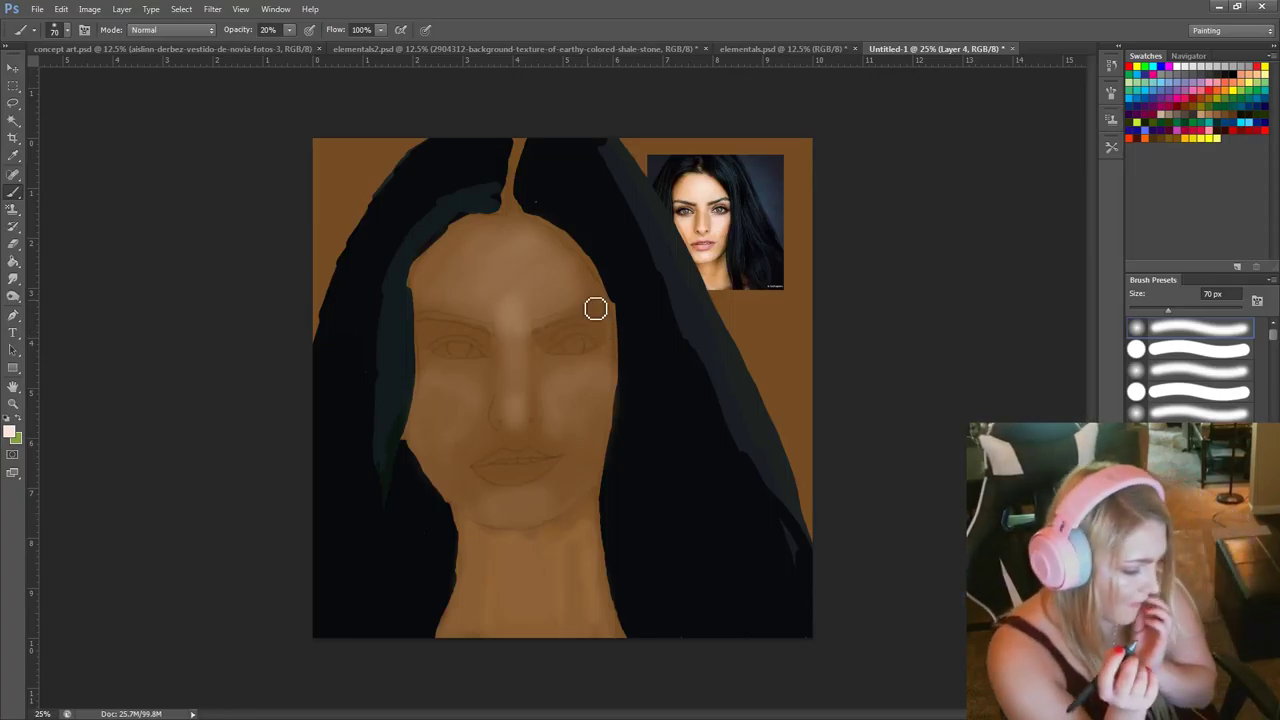
Sample the near-black hair colour and paint the inner end of the right-hand eyebrow, reducing the brush to 25 px.
{"action": "key", "text": "ctrl+plus"}
{"action": "key", "text": "ctrl+plus"}
{"action": "key", "text": "ctrl+plus"}
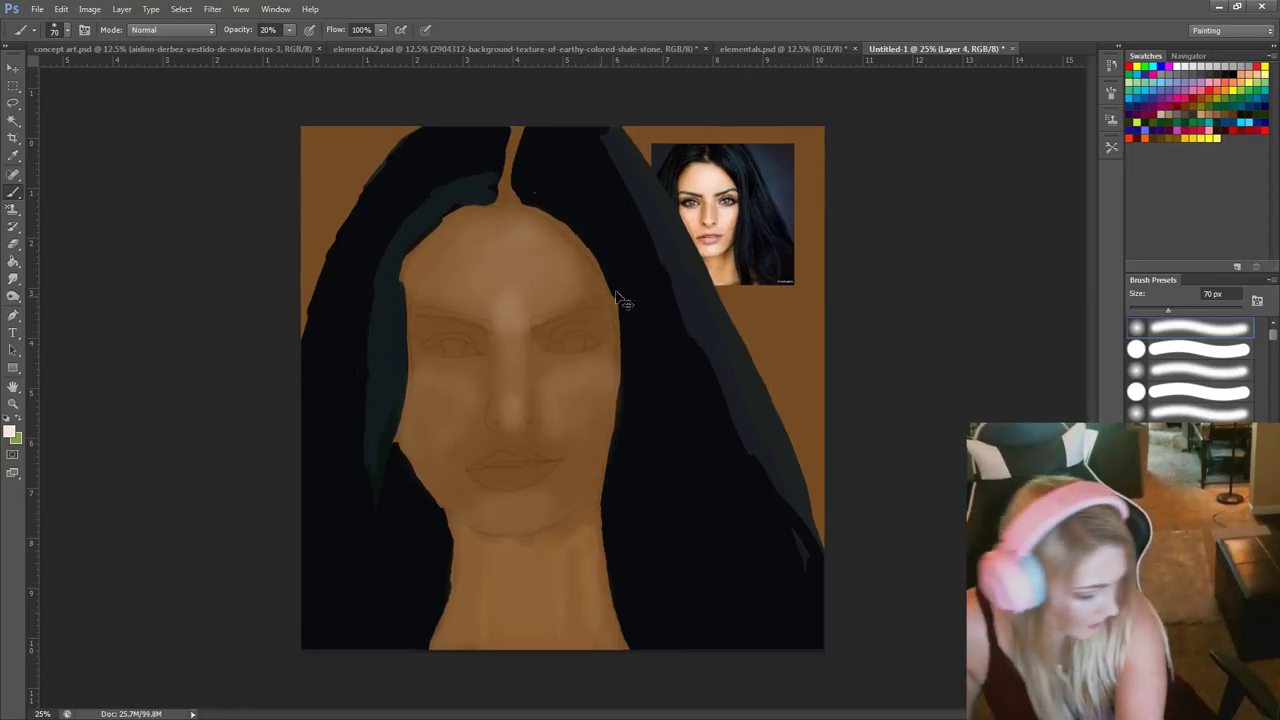
{"action": "key", "text": "ctrl+plus"}
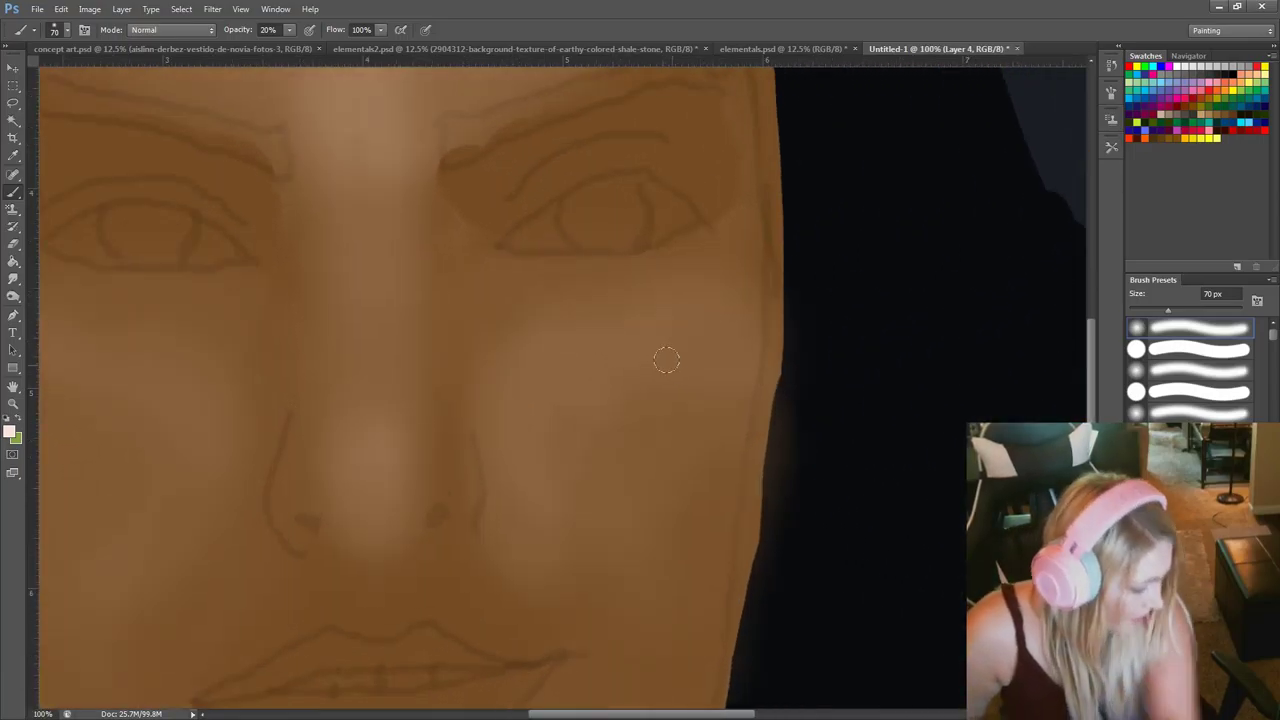
{"action": "left_click", "coordinate": [860, 252], "text": "alt"}
{"action": "left_click_drag", "start_coordinate": [454, 128], "coordinate": [457, 150]}
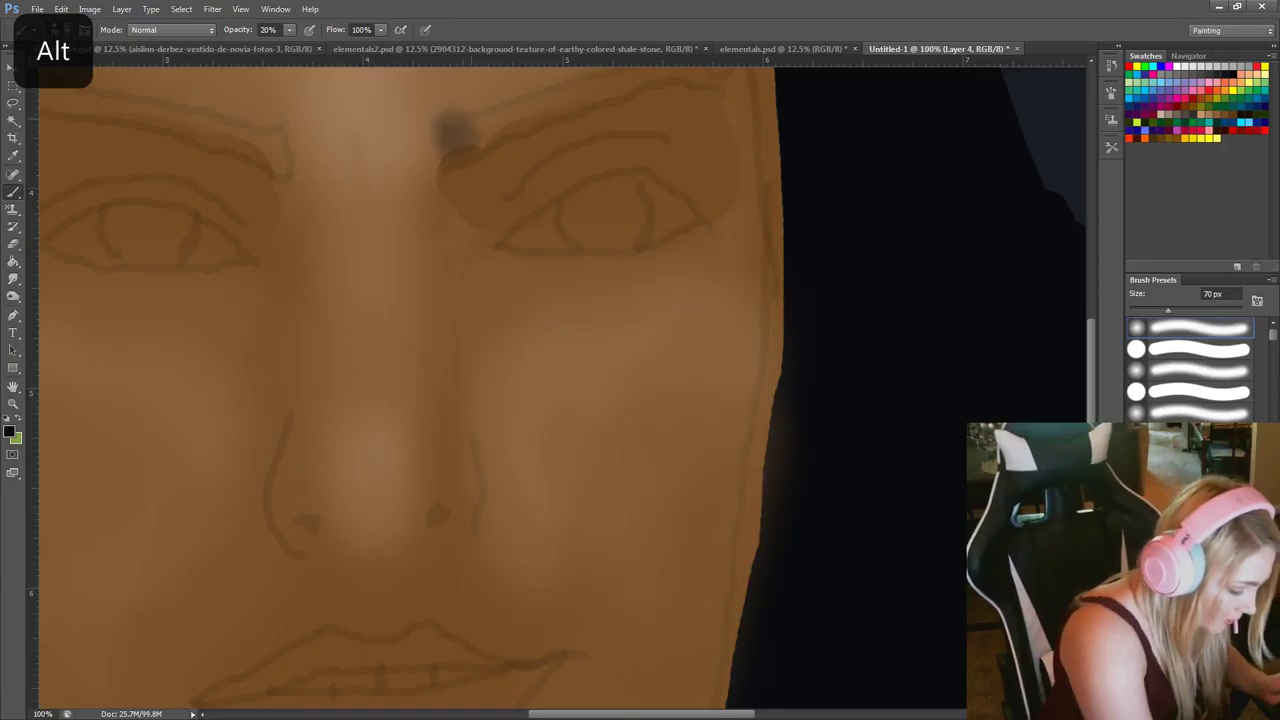
{"action": "right_click", "coordinate": [668, 352]}
{"action": "left_click_drag", "start_coordinate": [718, 383], "coordinate": [689, 385]}
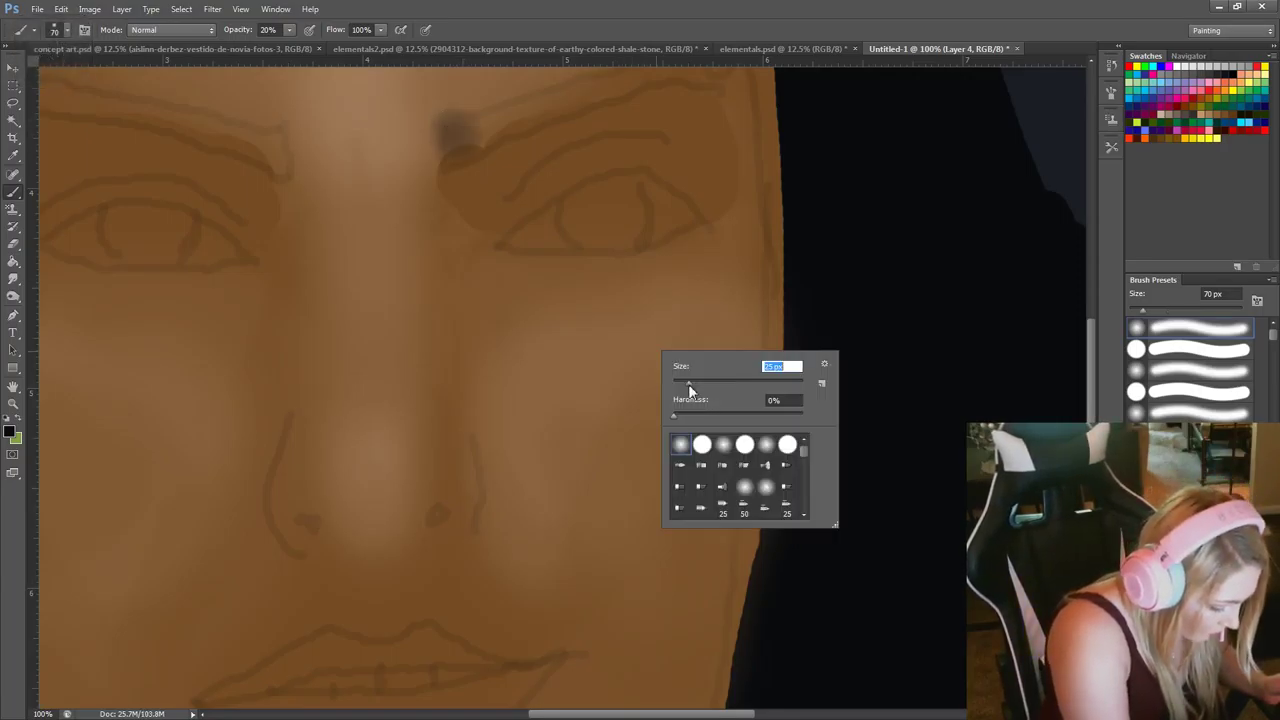
{"action": "mouse_move", "coordinate": [512, 118]}
{"action": "left_mouse_down"}
{"action": "mouse_move", "coordinate": [480, 134]}
{"action": "mouse_move", "coordinate": [514, 114]}
{"action": "left_mouse_up"}
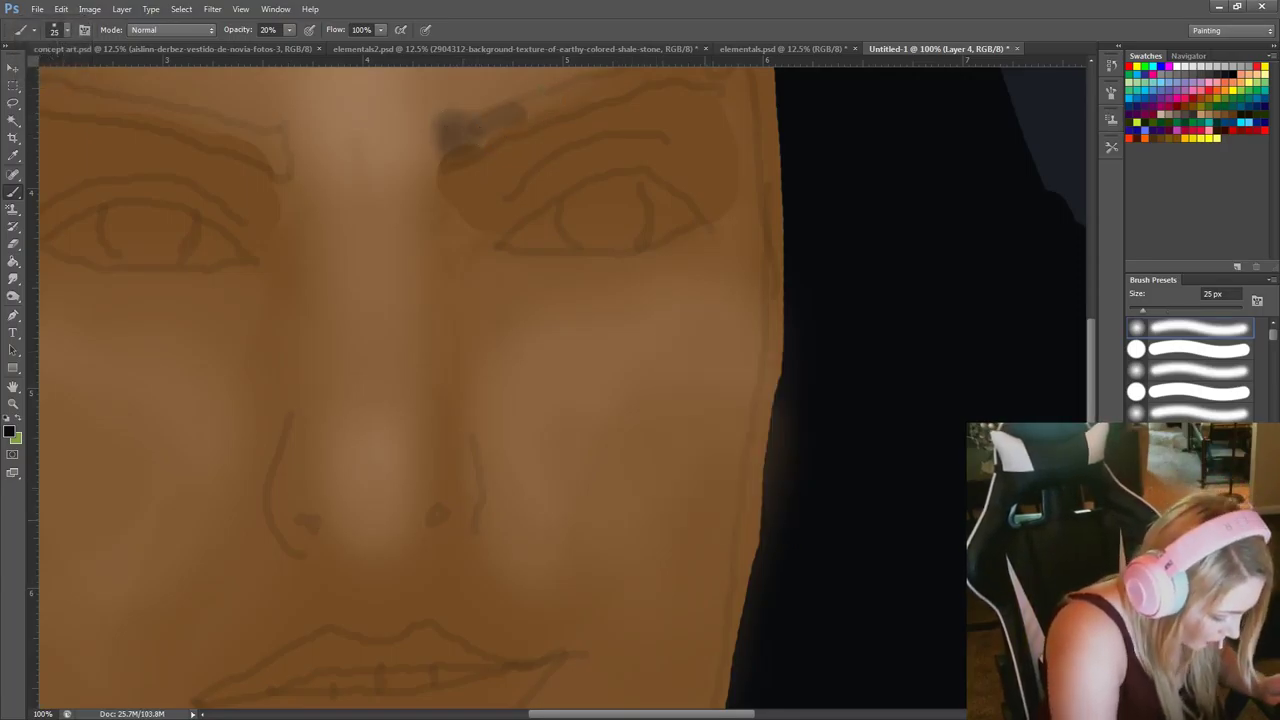
Raise the 25 px brush's hardness and paint the right-hand eyebrow along its full sketched length out to the tail.
{"action": "right_click", "coordinate": [674, 546]}
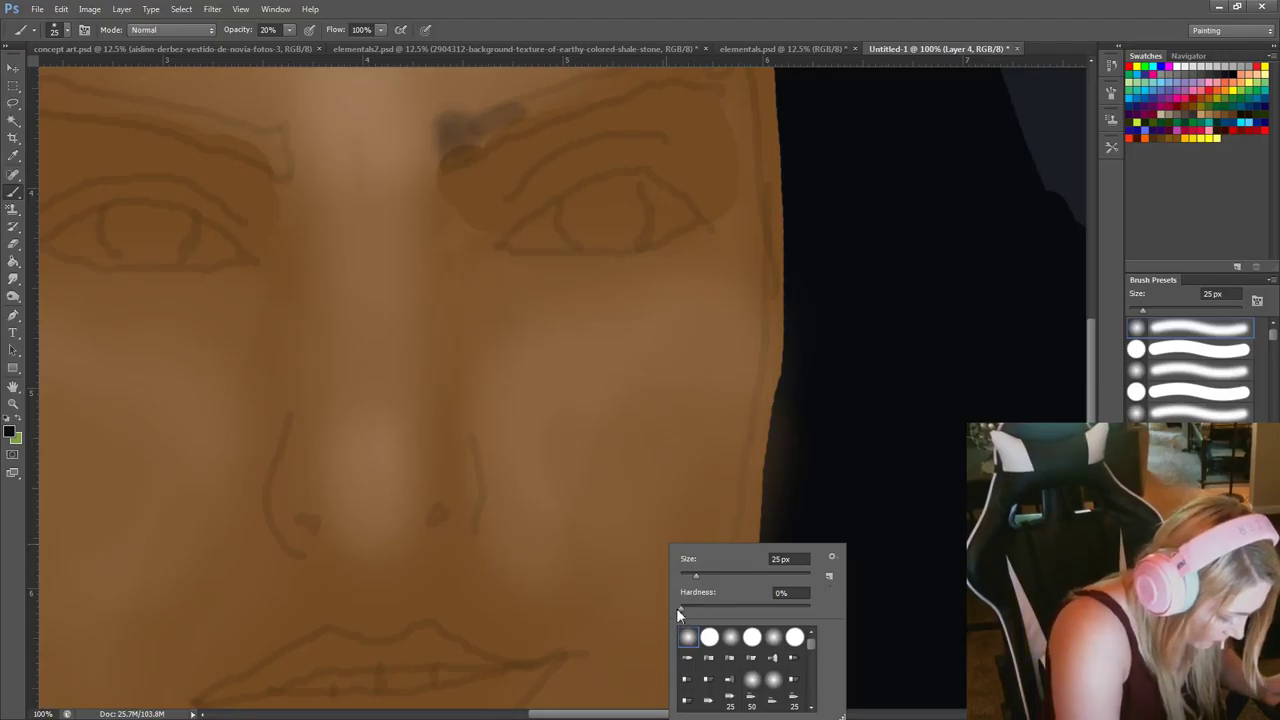
{"action": "left_click_drag", "start_coordinate": [679, 608], "coordinate": [811, 598]}
{"action": "key", "text": "Return"}
{"action": "mouse_move", "coordinate": [457, 143]}
{"action": "left_mouse_down"}
{"action": "mouse_move", "coordinate": [497, 143]}
{"action": "mouse_move", "coordinate": [480, 134]}
{"action": "mouse_move", "coordinate": [558, 108]}
{"action": "mouse_move", "coordinate": [488, 146]}
{"action": "mouse_move", "coordinate": [468, 149]}
{"action": "mouse_move", "coordinate": [461, 134]}
{"action": "mouse_move", "coordinate": [453, 147]}
{"action": "mouse_move", "coordinate": [617, 77]}
{"action": "left_mouse_up"}
{"action": "left_click_drag", "start_coordinate": [1090, 352], "coordinate": [1089, 298]}
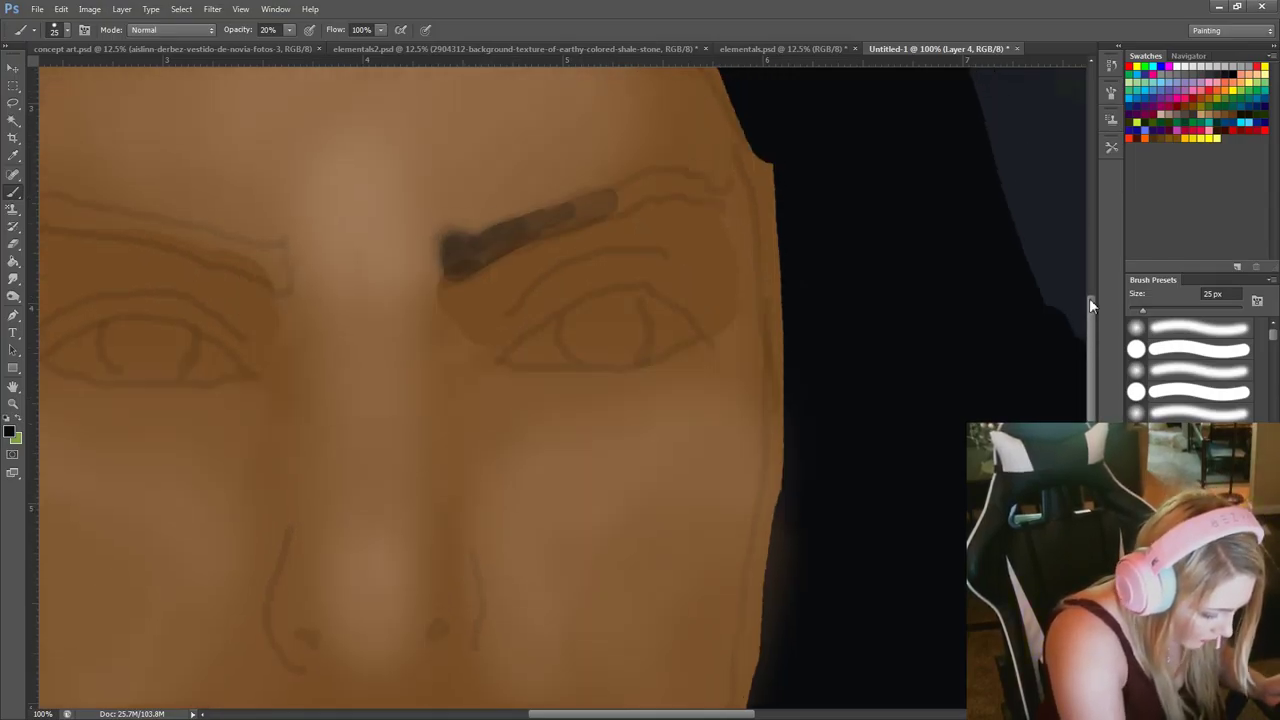
{"action": "mouse_move", "coordinate": [615, 200]}
{"action": "left_mouse_down"}
{"action": "mouse_move", "coordinate": [481, 250]}
{"action": "mouse_move", "coordinate": [642, 191]}
{"action": "mouse_move", "coordinate": [713, 199]}
{"action": "mouse_move", "coordinate": [611, 210]}
{"action": "mouse_move", "coordinate": [642, 194]}
{"action": "mouse_move", "coordinate": [460, 266]}
{"action": "mouse_move", "coordinate": [488, 247]}
{"action": "left_mouse_up"}
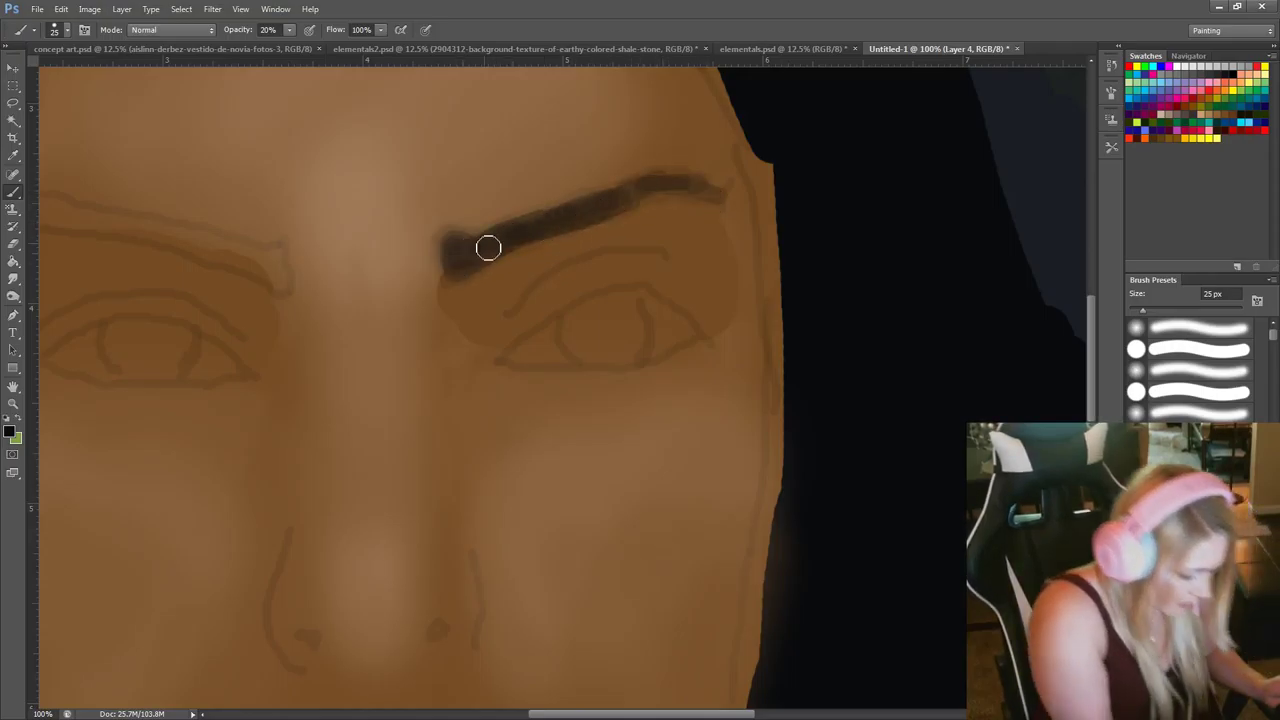
Paint the left-hand eyebrow along its sketch in the same near-black, and darken both eyebrows with further strokes.
{"action": "left_click_drag", "start_coordinate": [627, 713], "coordinate": [546, 713]}
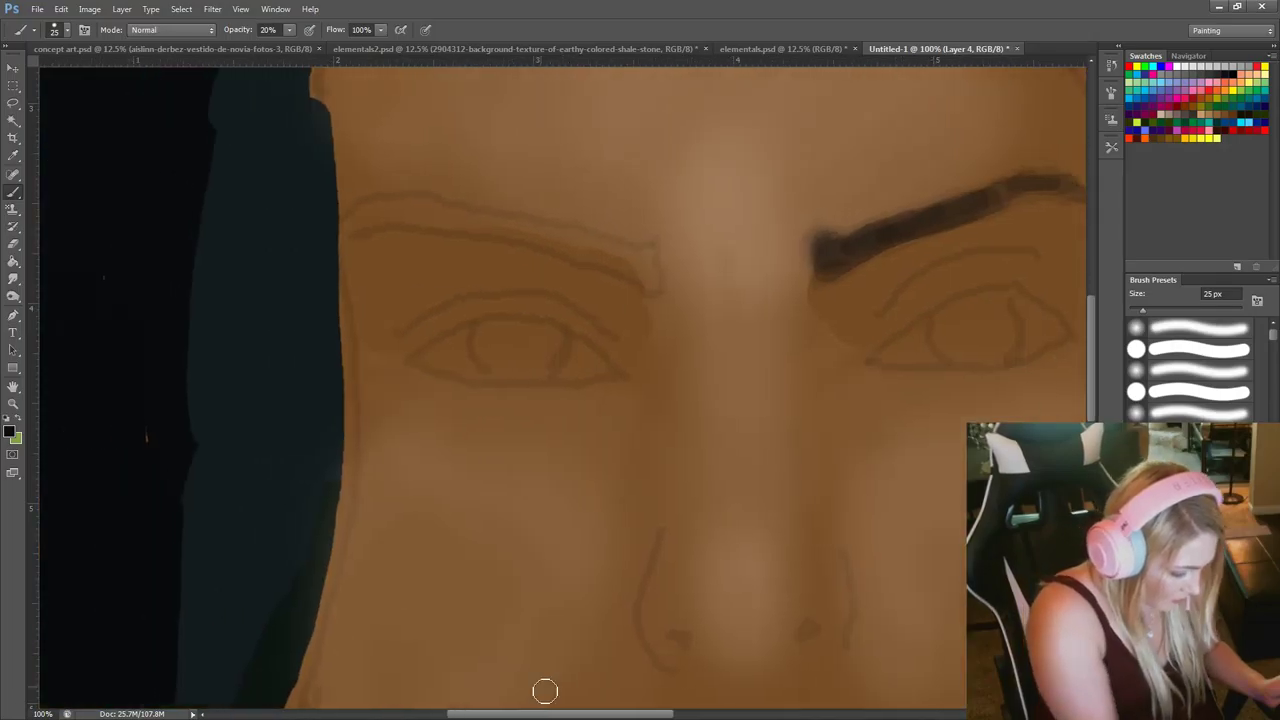
{"action": "left_click_drag", "start_coordinate": [643, 253], "coordinate": [645, 284]}
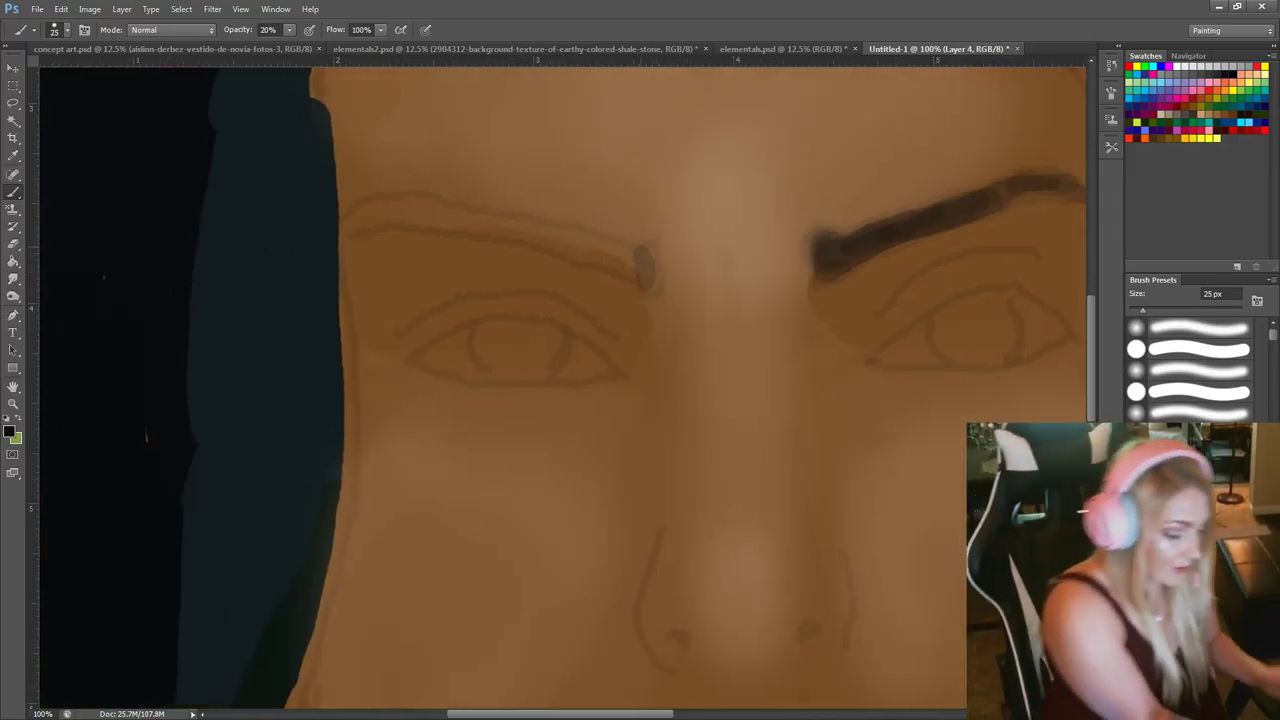
{"action": "mouse_move", "coordinate": [640, 262]}
{"action": "left_mouse_down"}
{"action": "mouse_move", "coordinate": [592, 254]}
{"action": "mouse_move", "coordinate": [625, 261]}
{"action": "mouse_move", "coordinate": [578, 258]}
{"action": "mouse_move", "coordinate": [655, 264]}
{"action": "mouse_move", "coordinate": [489, 218]}
{"action": "mouse_move", "coordinate": [558, 244]}
{"action": "mouse_move", "coordinate": [409, 209]}
{"action": "mouse_move", "coordinate": [353, 230]}
{"action": "mouse_move", "coordinate": [393, 221]}
{"action": "mouse_move", "coordinate": [569, 243]}
{"action": "mouse_move", "coordinate": [546, 249]}
{"action": "mouse_move", "coordinate": [409, 210]}
{"action": "mouse_move", "coordinate": [366, 216]}
{"action": "mouse_move", "coordinate": [463, 224]}
{"action": "mouse_move", "coordinate": [634, 269]}
{"action": "mouse_move", "coordinate": [484, 216]}
{"action": "mouse_move", "coordinate": [433, 214]}
{"action": "mouse_move", "coordinate": [524, 236]}
{"action": "mouse_move", "coordinate": [404, 216]}
{"action": "mouse_move", "coordinate": [589, 260]}
{"action": "mouse_move", "coordinate": [382, 223]}
{"action": "mouse_move", "coordinate": [425, 215]}
{"action": "mouse_move", "coordinate": [652, 263]}
{"action": "mouse_move", "coordinate": [650, 279]}
{"action": "mouse_move", "coordinate": [650, 268]}
{"action": "mouse_move", "coordinate": [642, 280]}
{"action": "mouse_move", "coordinate": [615, 259]}
{"action": "mouse_move", "coordinate": [470, 220]}
{"action": "mouse_move", "coordinate": [396, 212]}
{"action": "mouse_move", "coordinate": [366, 229]}
{"action": "mouse_move", "coordinate": [494, 231]}
{"action": "mouse_move", "coordinate": [632, 277]}
{"action": "mouse_move", "coordinate": [549, 231]}
{"action": "left_mouse_up"}
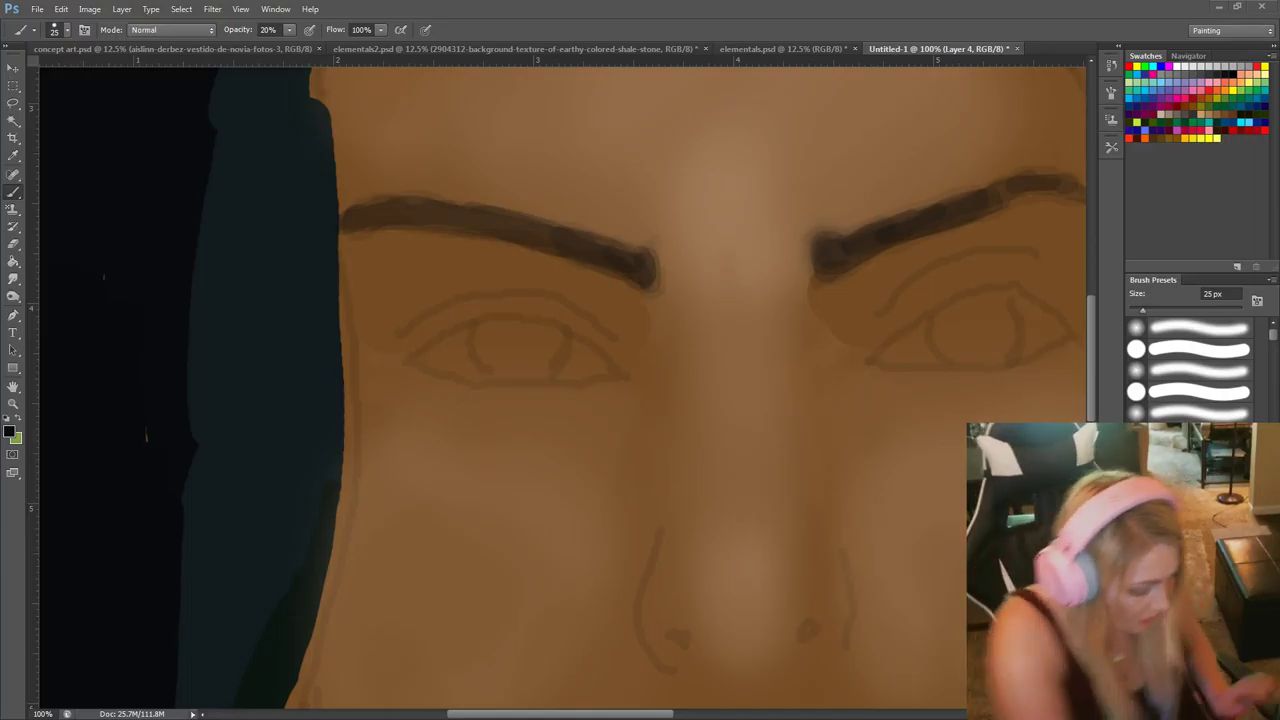
{"action": "mouse_move", "coordinate": [849, 257]}
{"action": "left_mouse_down"}
{"action": "mouse_move", "coordinate": [1038, 193]}
{"action": "mouse_move", "coordinate": [1077, 180]}
{"action": "left_mouse_up"}
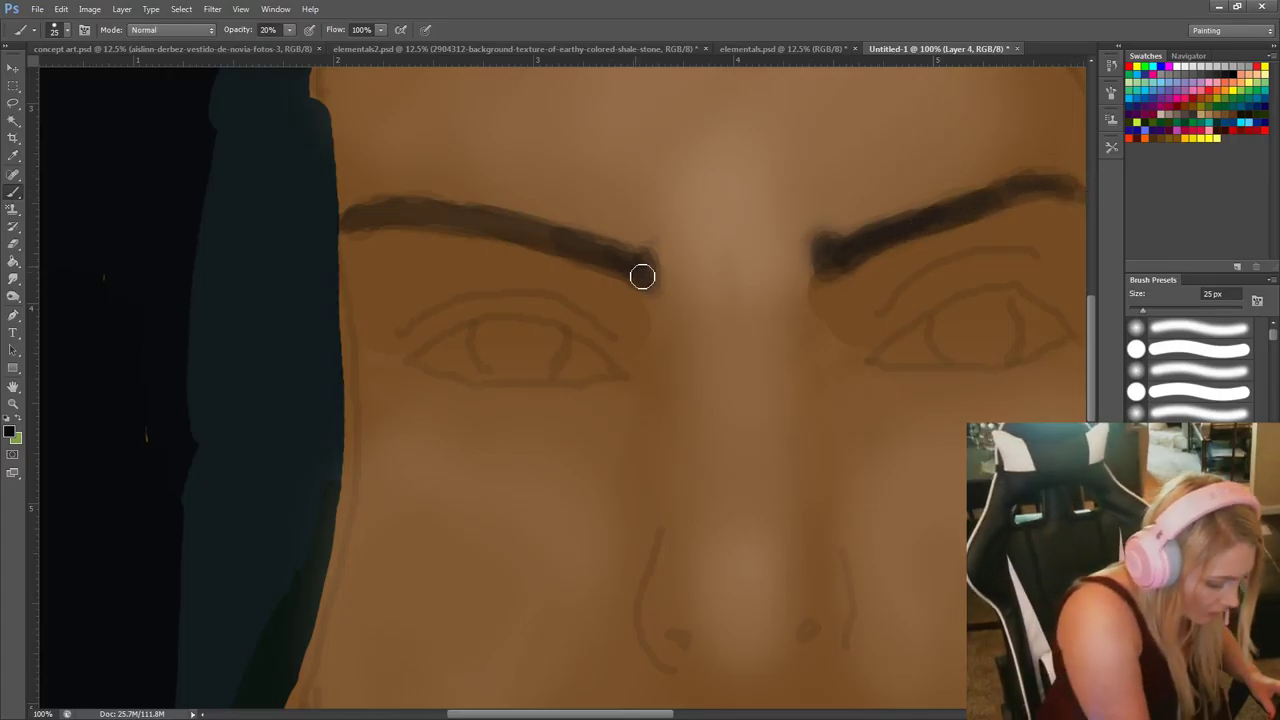
{"action": "mouse_move", "coordinate": [643, 277]}
{"action": "left_mouse_down"}
{"action": "mouse_move", "coordinate": [486, 219]}
{"action": "mouse_move", "coordinate": [437, 213]}
{"action": "mouse_move", "coordinate": [371, 211]}
{"action": "left_mouse_up"}
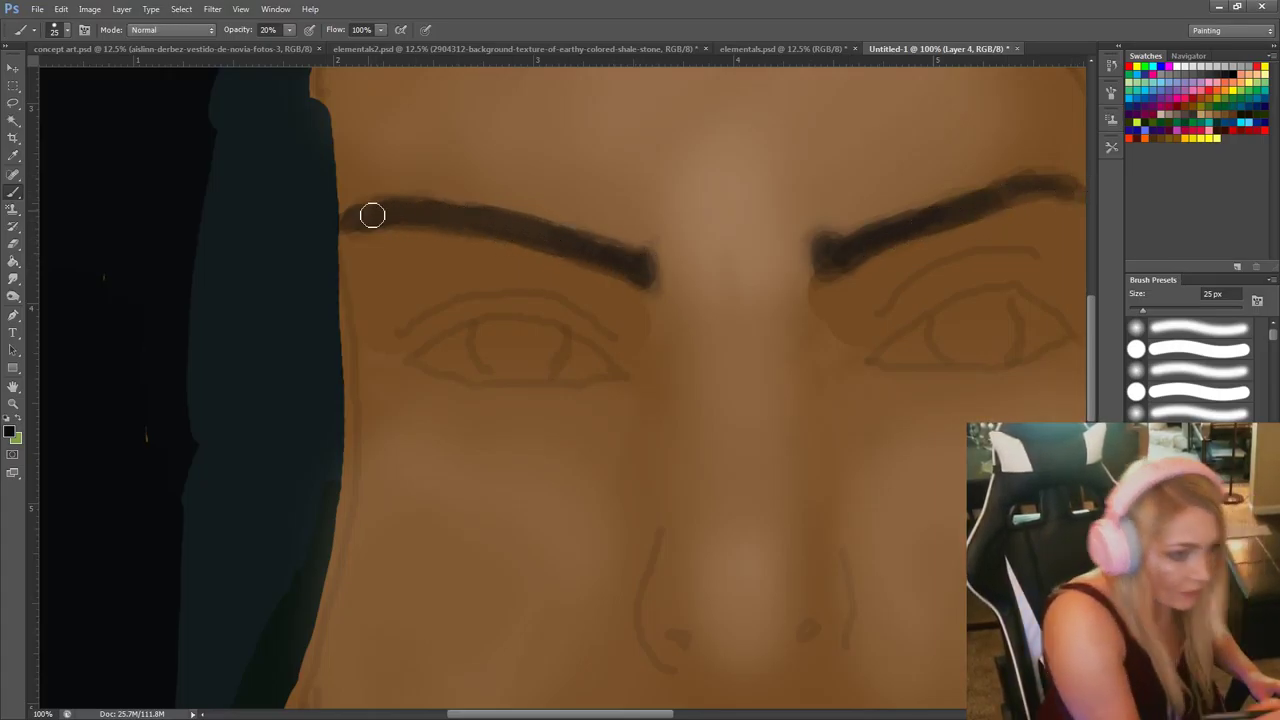
Swap to the green background colour and fill the irises of both eyes with the 25 px brush.
{"action": "left_click", "coordinate": [22, 421]}
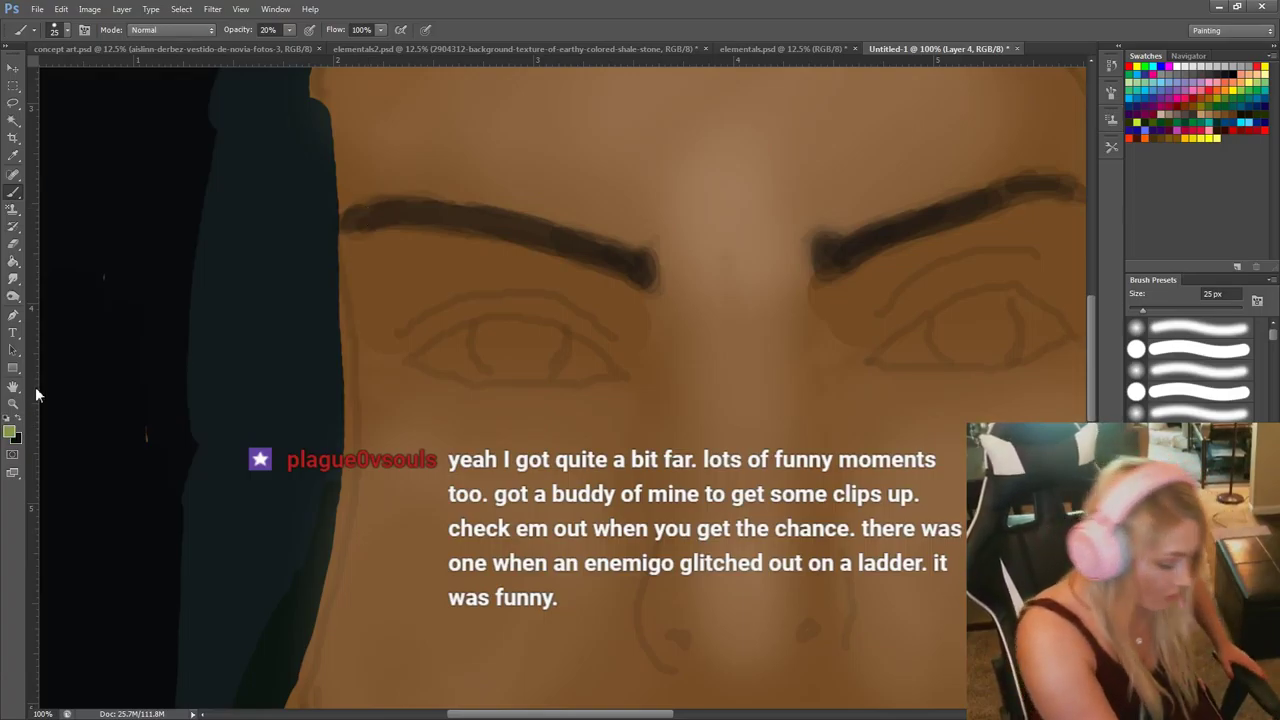
{"action": "mouse_move", "coordinate": [482, 332]}
{"action": "left_mouse_down"}
{"action": "mouse_move", "coordinate": [524, 372]}
{"action": "mouse_move", "coordinate": [537, 346]}
{"action": "mouse_move", "coordinate": [525, 368]}
{"action": "mouse_move", "coordinate": [544, 370]}
{"action": "mouse_move", "coordinate": [556, 352]}
{"action": "mouse_move", "coordinate": [536, 346]}
{"action": "mouse_move", "coordinate": [524, 366]}
{"action": "mouse_move", "coordinate": [491, 335]}
{"action": "mouse_move", "coordinate": [491, 357]}
{"action": "mouse_move", "coordinate": [533, 339]}
{"action": "mouse_move", "coordinate": [490, 336]}
{"action": "mouse_move", "coordinate": [503, 331]}
{"action": "mouse_move", "coordinate": [553, 343]}
{"action": "mouse_move", "coordinate": [518, 362]}
{"action": "left_mouse_up"}
{"action": "mouse_move", "coordinate": [935, 340]}
{"action": "left_mouse_down"}
{"action": "mouse_move", "coordinate": [994, 305]}
{"action": "mouse_move", "coordinate": [982, 309]}
{"action": "mouse_move", "coordinate": [1005, 311]}
{"action": "mouse_move", "coordinate": [1003, 355]}
{"action": "mouse_move", "coordinate": [957, 354]}
{"action": "mouse_move", "coordinate": [982, 358]}
{"action": "mouse_move", "coordinate": [967, 329]}
{"action": "mouse_move", "coordinate": [942, 331]}
{"action": "mouse_move", "coordinate": [979, 326]}
{"action": "mouse_move", "coordinate": [993, 306]}
{"action": "mouse_move", "coordinate": [1003, 348]}
{"action": "mouse_move", "coordinate": [956, 356]}
{"action": "mouse_move", "coordinate": [991, 346]}
{"action": "mouse_move", "coordinate": [1011, 318]}
{"action": "mouse_move", "coordinate": [950, 328]}
{"action": "mouse_move", "coordinate": [993, 307]}
{"action": "mouse_move", "coordinate": [965, 343]}
{"action": "mouse_move", "coordinate": [993, 338]}
{"action": "mouse_move", "coordinate": [959, 356]}
{"action": "mouse_move", "coordinate": [988, 355]}
{"action": "mouse_move", "coordinate": [997, 311]}
{"action": "mouse_move", "coordinate": [999, 345]}
{"action": "left_mouse_up"}
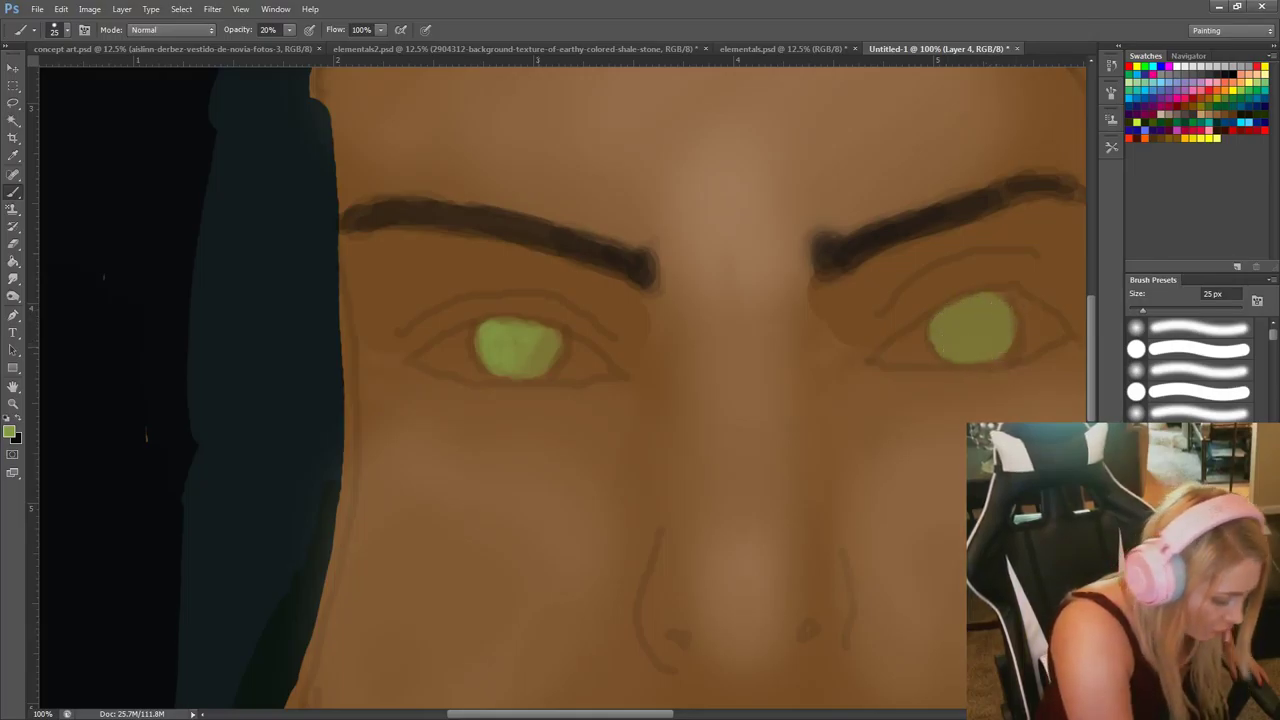
{"action": "mouse_move", "coordinate": [533, 353]}
{"action": "left_mouse_down"}
{"action": "mouse_move", "coordinate": [520, 369]}
{"action": "mouse_move", "coordinate": [540, 341]}
{"action": "mouse_move", "coordinate": [506, 354]}
{"action": "mouse_move", "coordinate": [529, 357]}
{"action": "mouse_move", "coordinate": [532, 337]}
{"action": "left_mouse_up"}
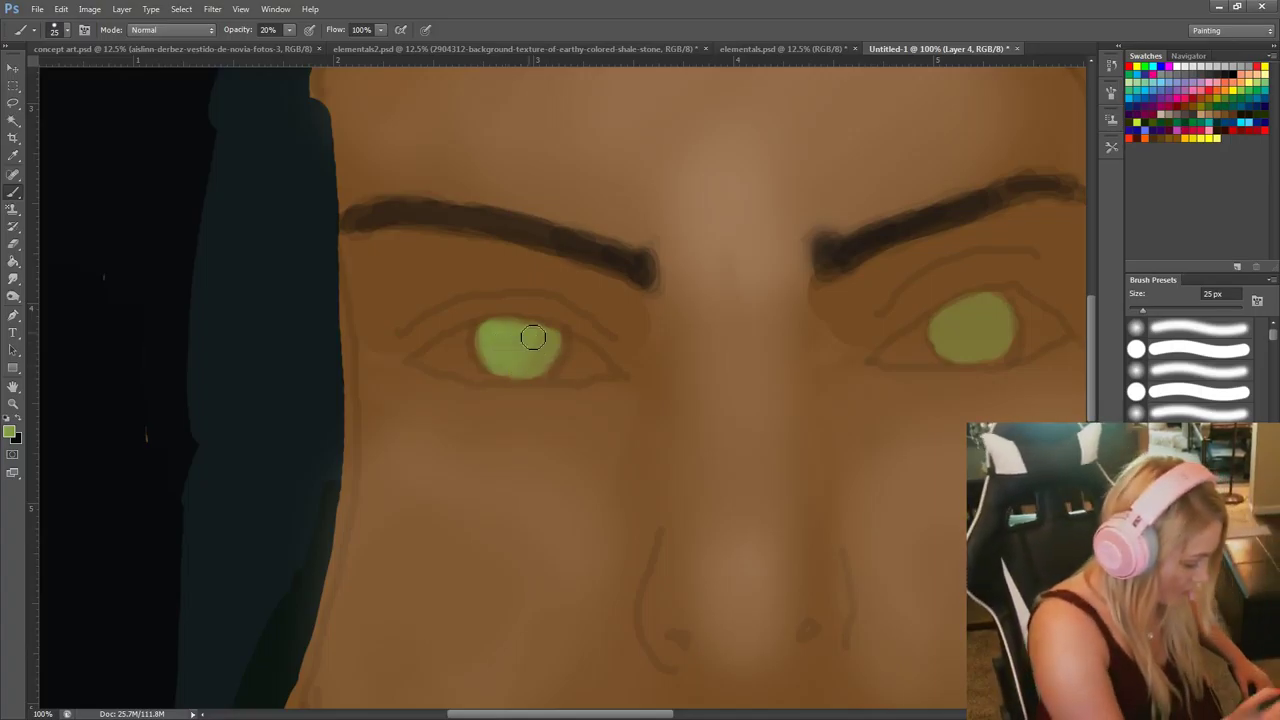
Choose an orange-brown foreground colour, paint both upper eyelids with a soft 25 px brush, and swap back to near-black.
{"action": "left_click", "coordinate": [10, 431]}
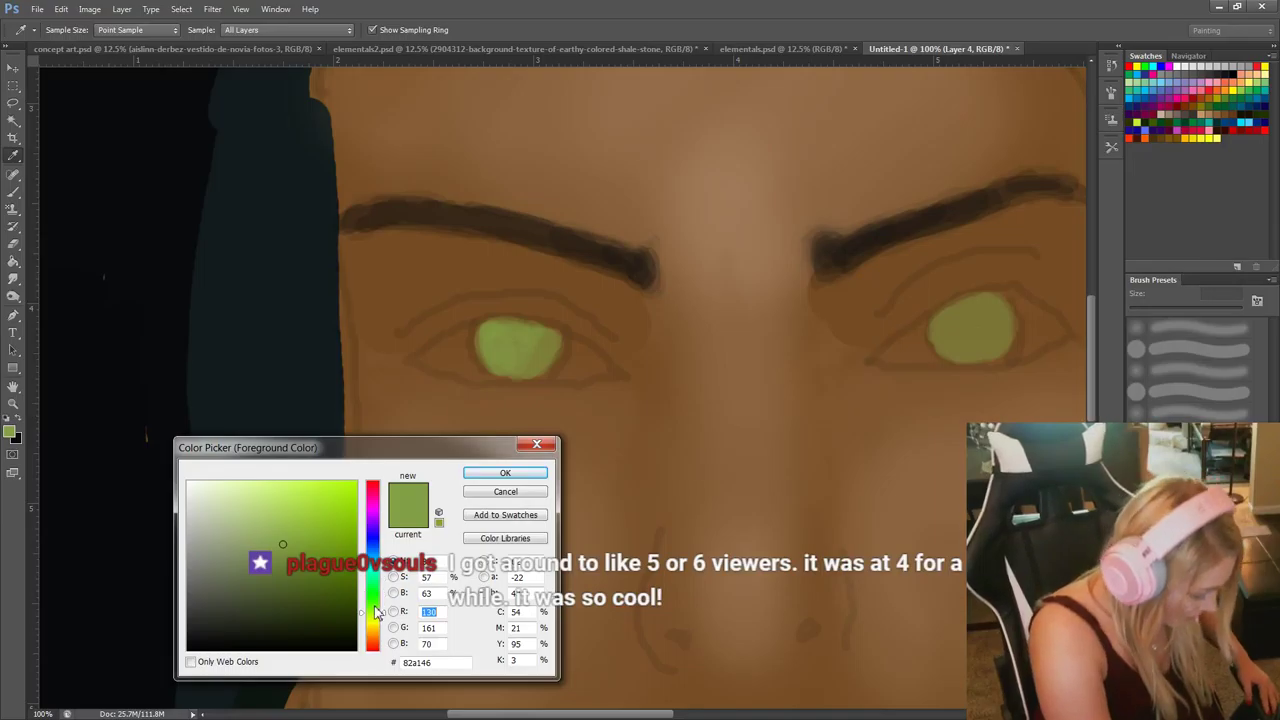
{"action": "mouse_move", "coordinate": [376, 612]}
{"action": "left_mouse_down"}
{"action": "mouse_move", "coordinate": [376, 648]}
{"action": "mouse_move", "coordinate": [375, 636]}
{"action": "left_mouse_up"}
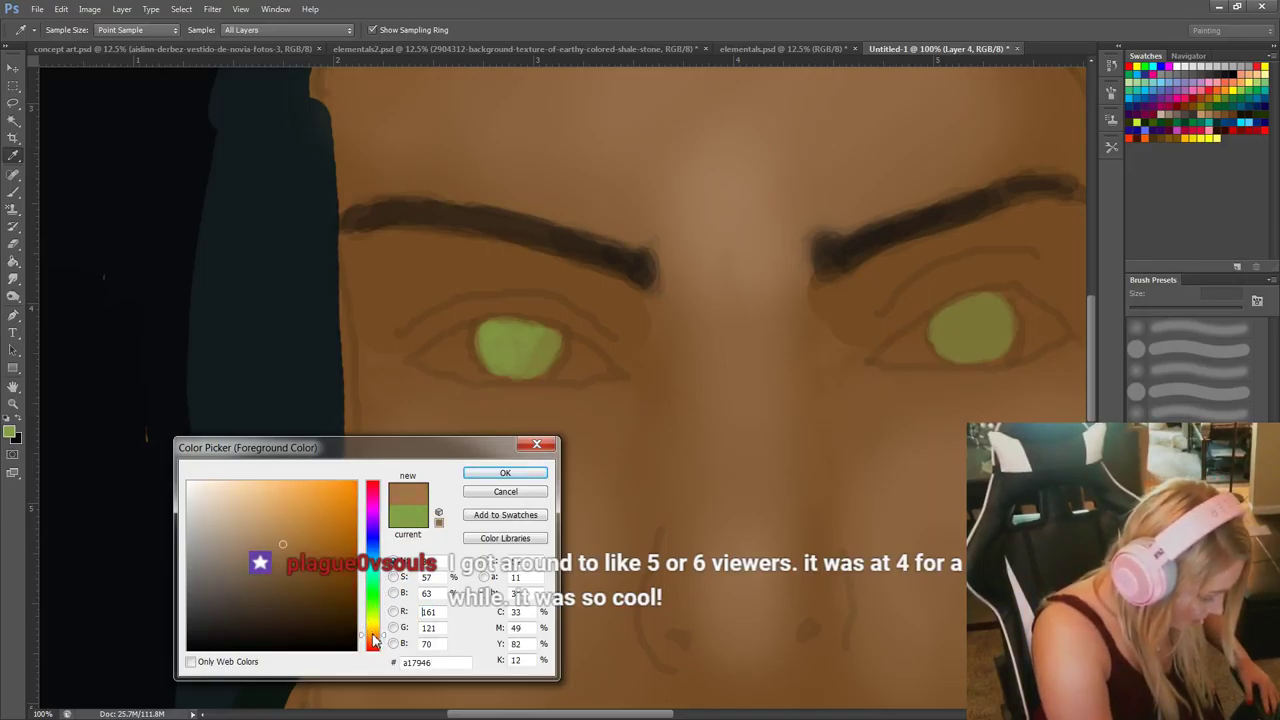
{"action": "left_click", "coordinate": [490, 476]}
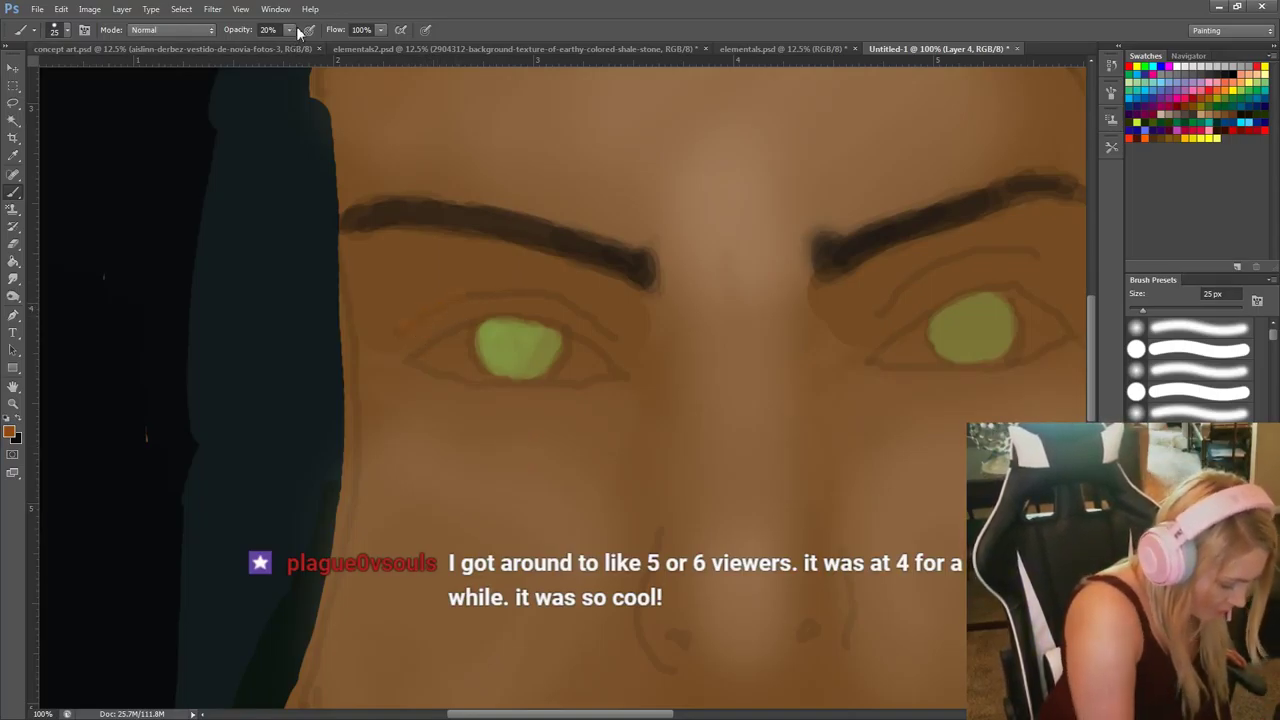
{"action": "right_click", "coordinate": [582, 498]}
{"action": "left_click", "coordinate": [606, 595]}
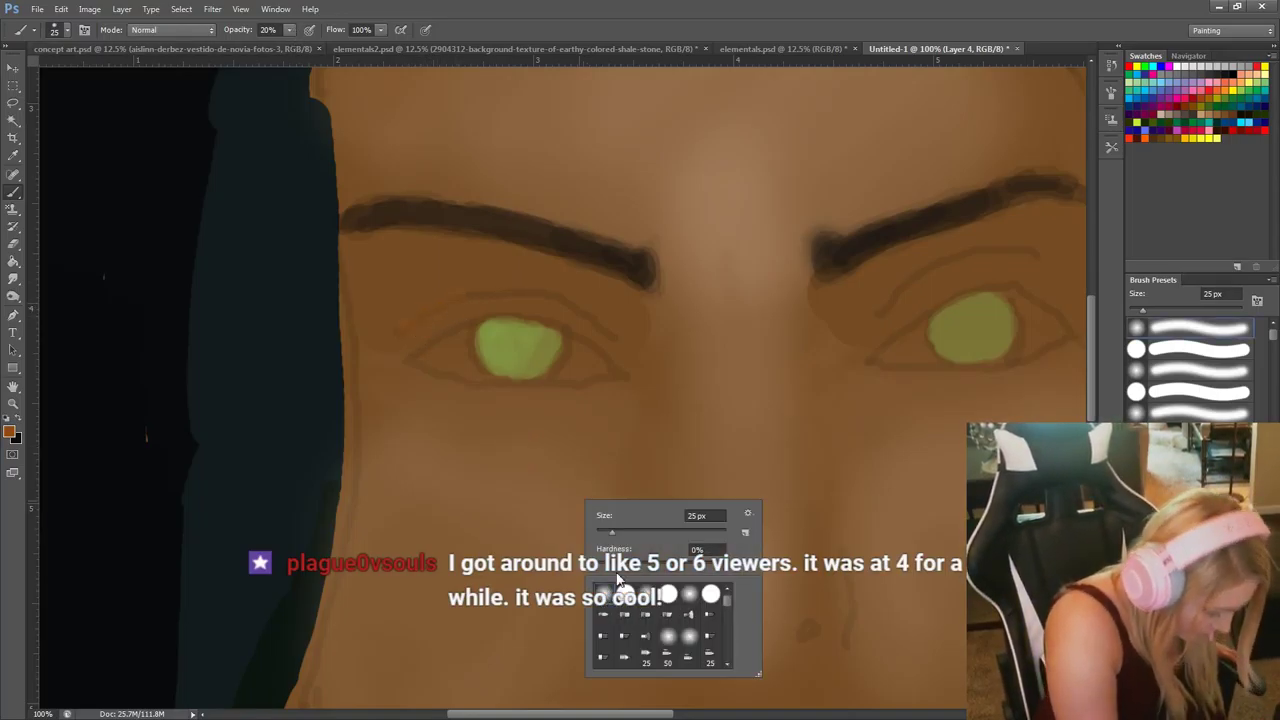
{"action": "left_click", "coordinate": [417, 334]}
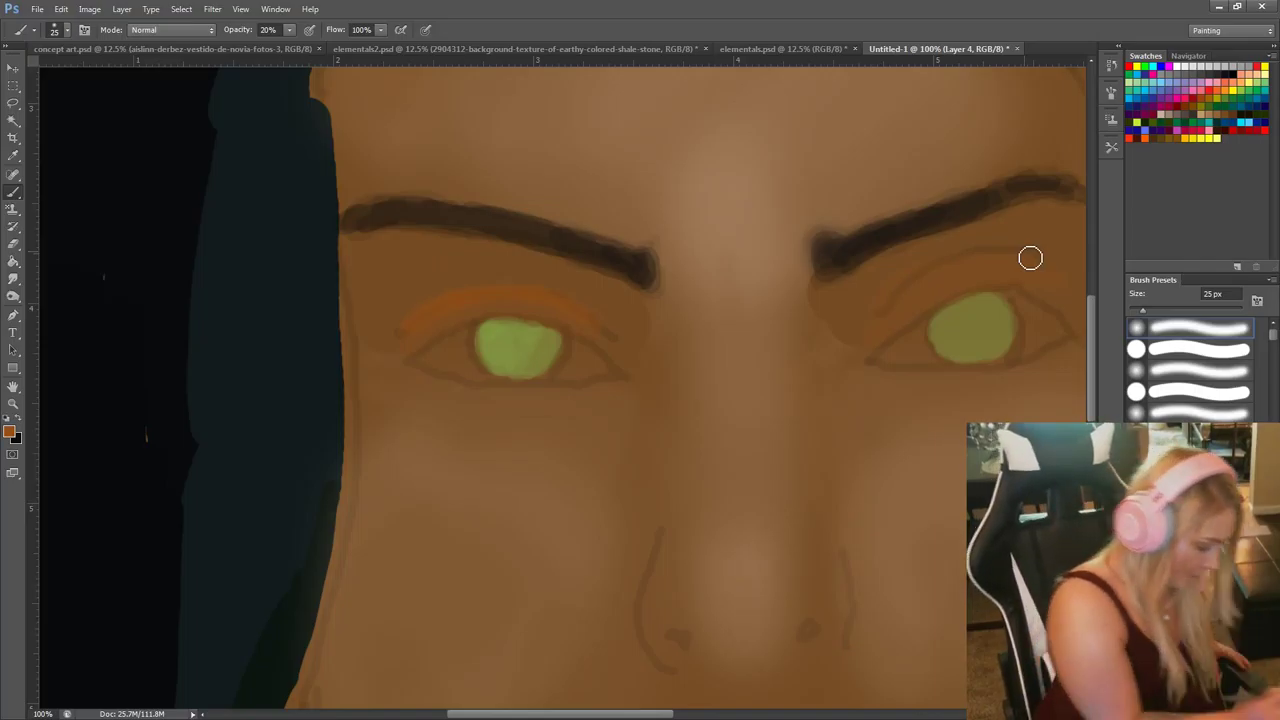
{"action": "left_click", "coordinate": [20, 424]}
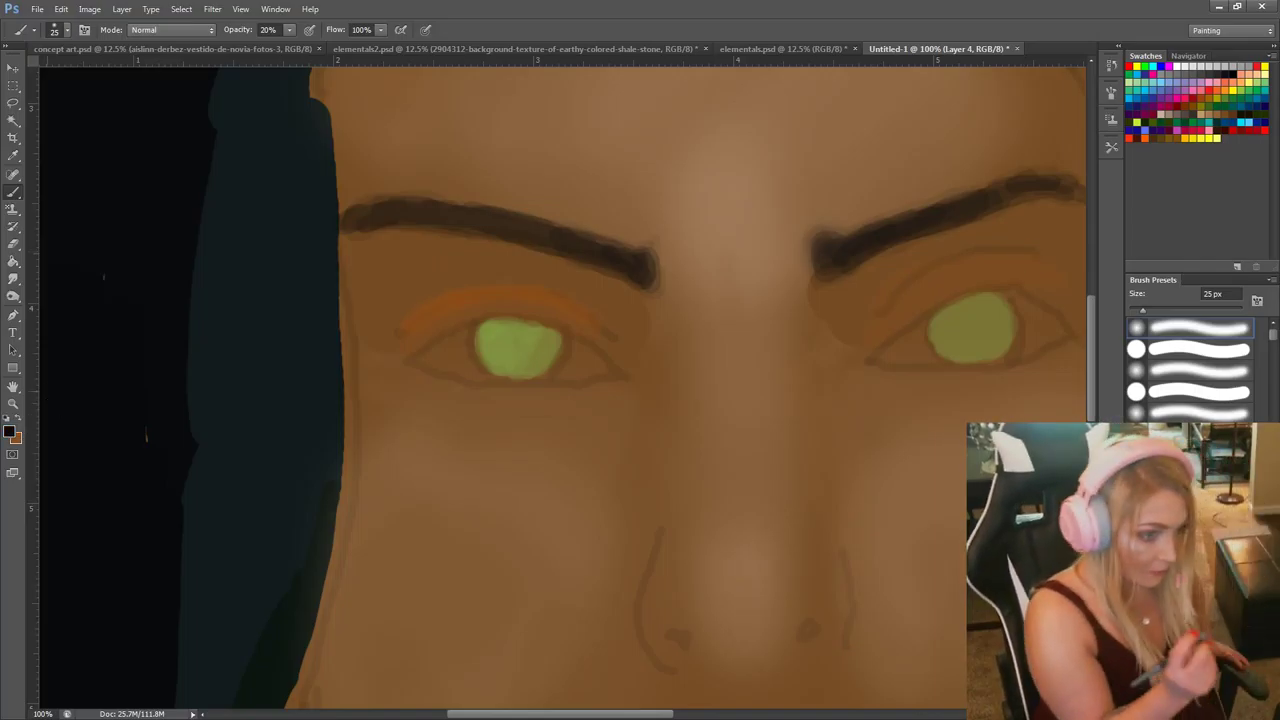
Reduce the brush to 10 px and trace the upper lash lines of both eyes in near-black.
{"action": "right_click", "coordinate": [449, 354]}
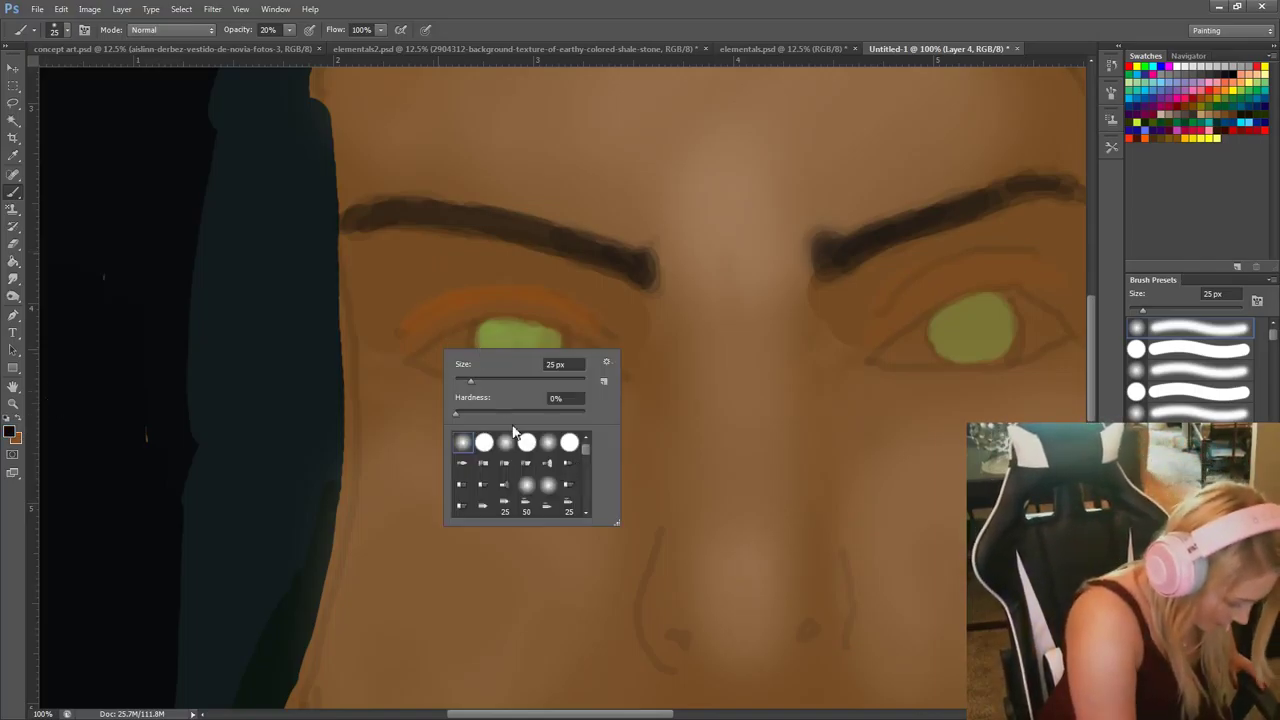
{"action": "left_click", "coordinate": [463, 381]}
{"action": "left_click", "coordinate": [420, 360]}
{"action": "left_click_drag", "start_coordinate": [398, 356], "coordinate": [537, 323]}
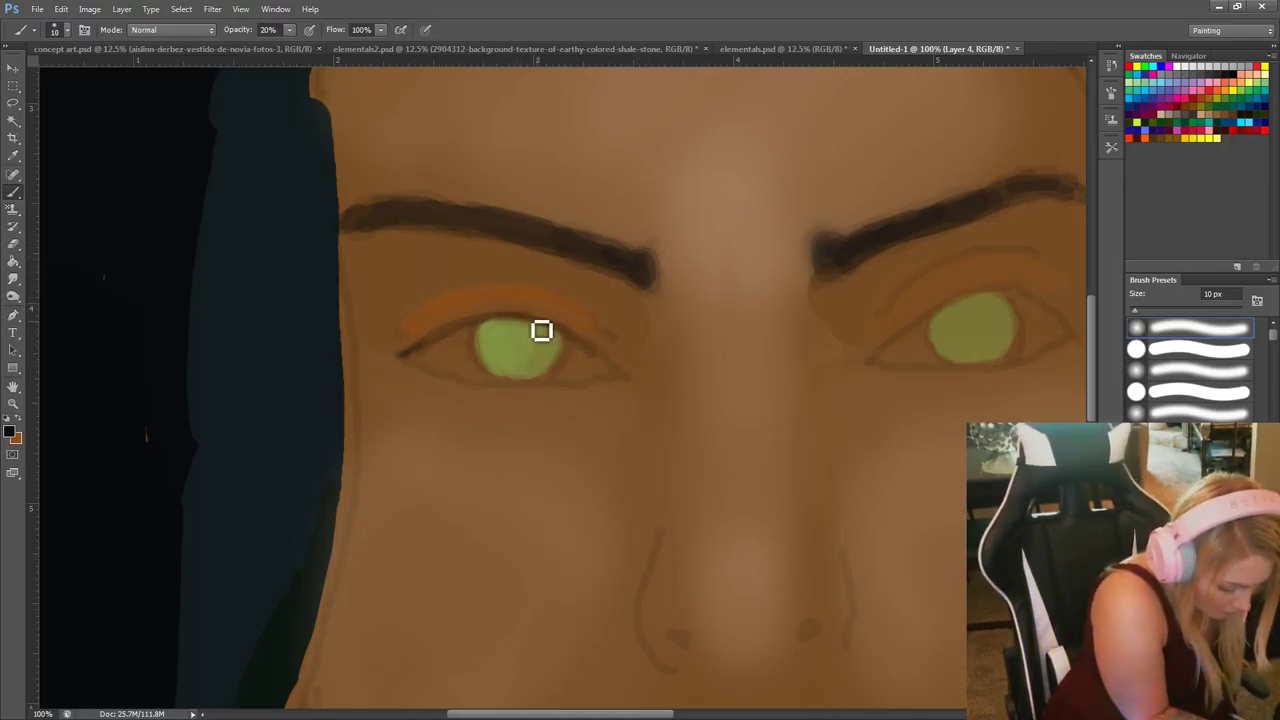
{"action": "left_click_drag", "start_coordinate": [512, 324], "coordinate": [621, 376]}
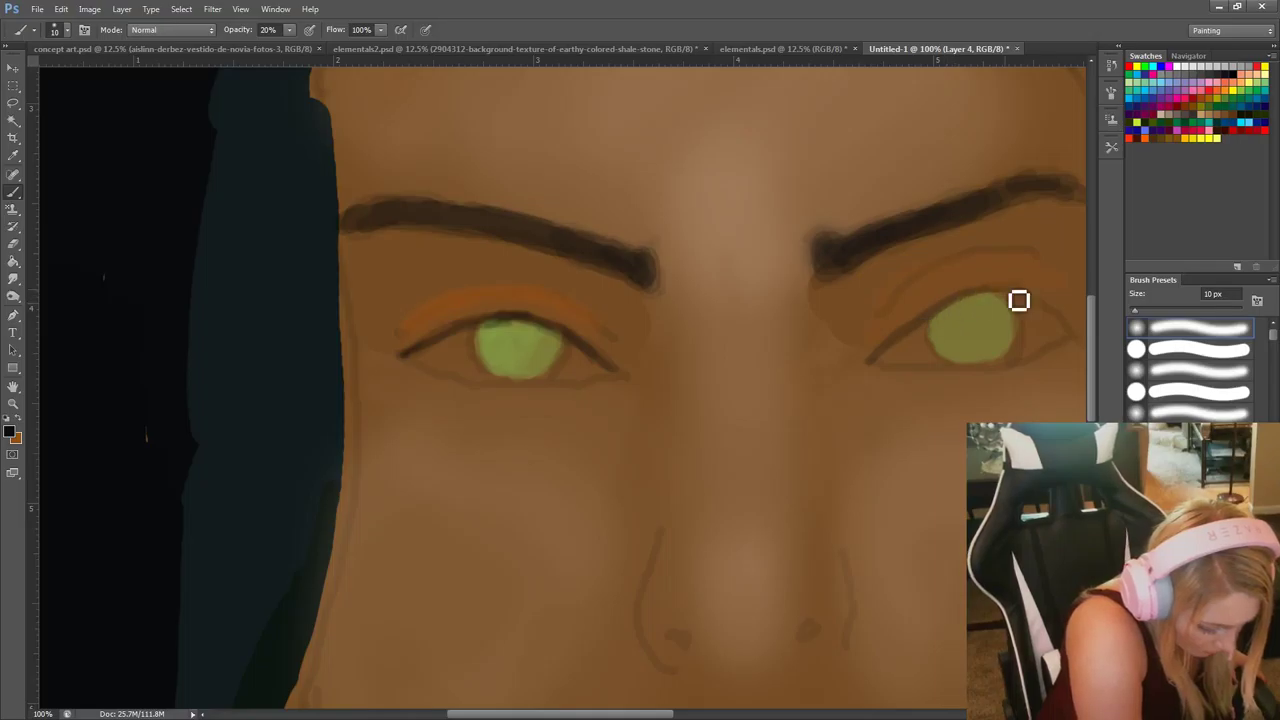
{"action": "left_click_drag", "start_coordinate": [1012, 295], "coordinate": [1074, 332]}
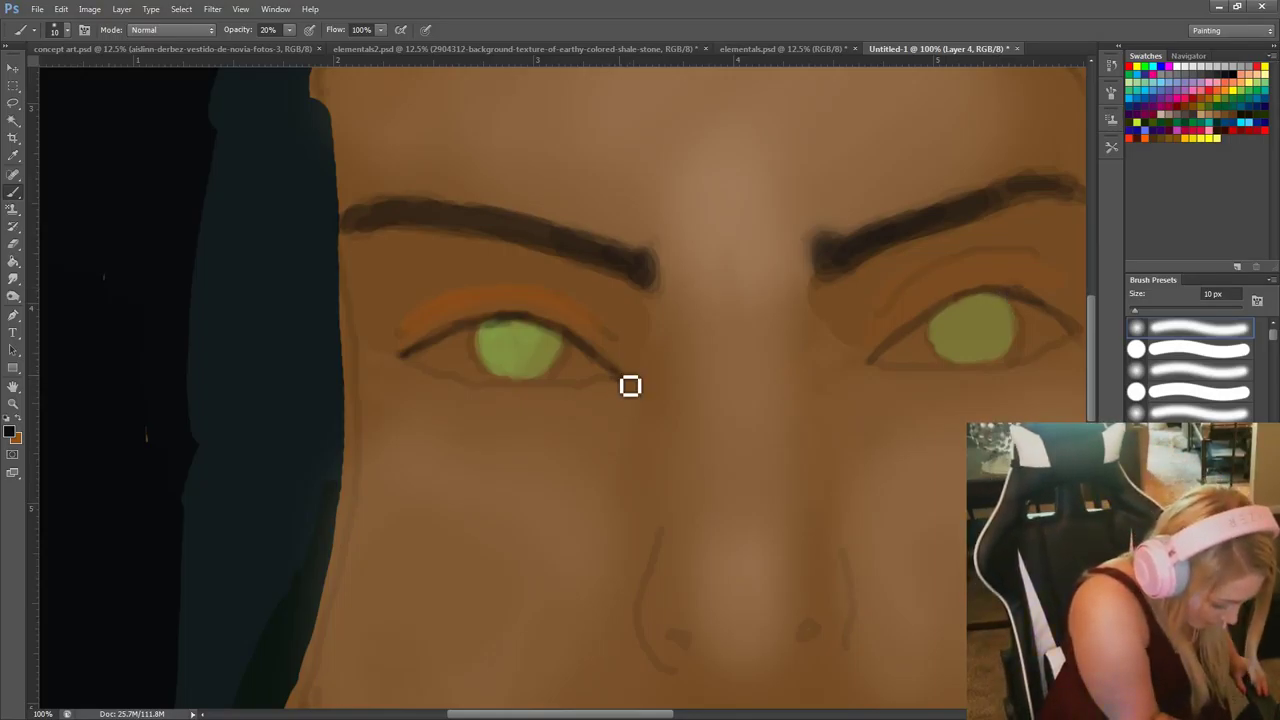
Draw the lower lash lines of both eyes in near-black and darken the two nostrils.
{"action": "left_click_drag", "start_coordinate": [626, 383], "coordinate": [545, 389]}
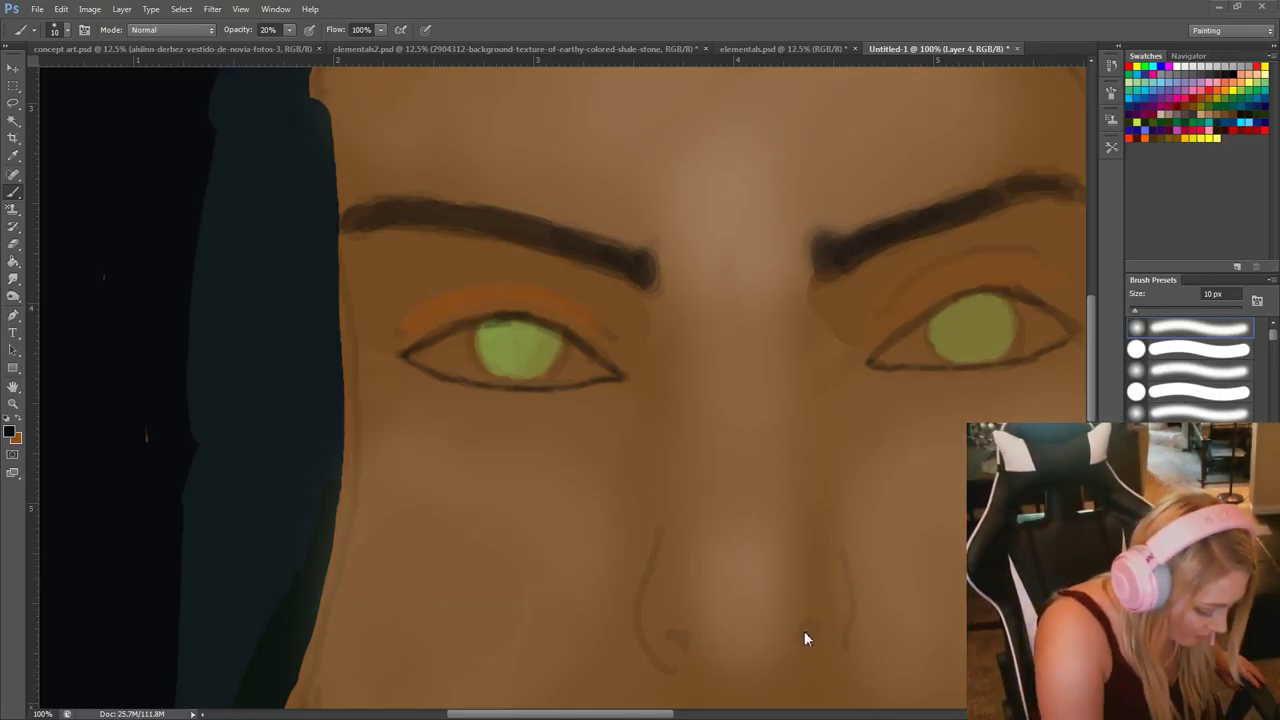
{"action": "left_click_drag", "start_coordinate": [812, 638], "coordinate": [817, 643]}
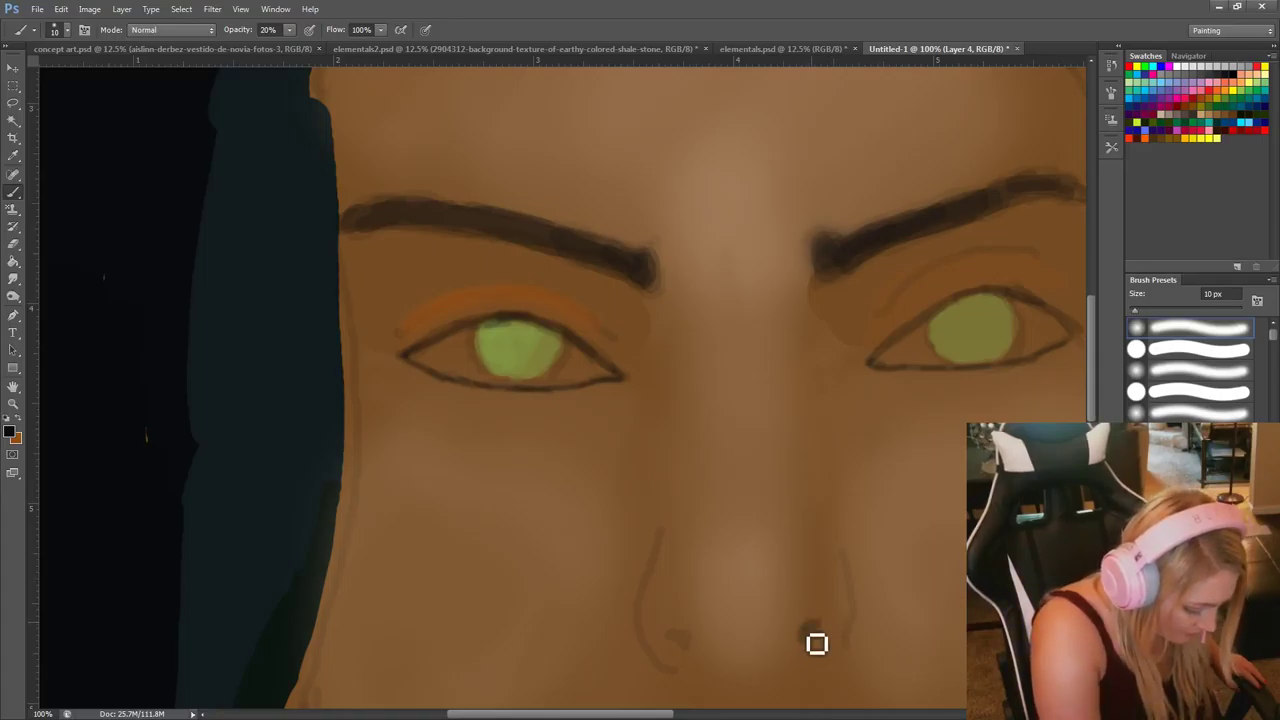
{"action": "left_click_drag", "start_coordinate": [697, 654], "coordinate": [691, 649]}
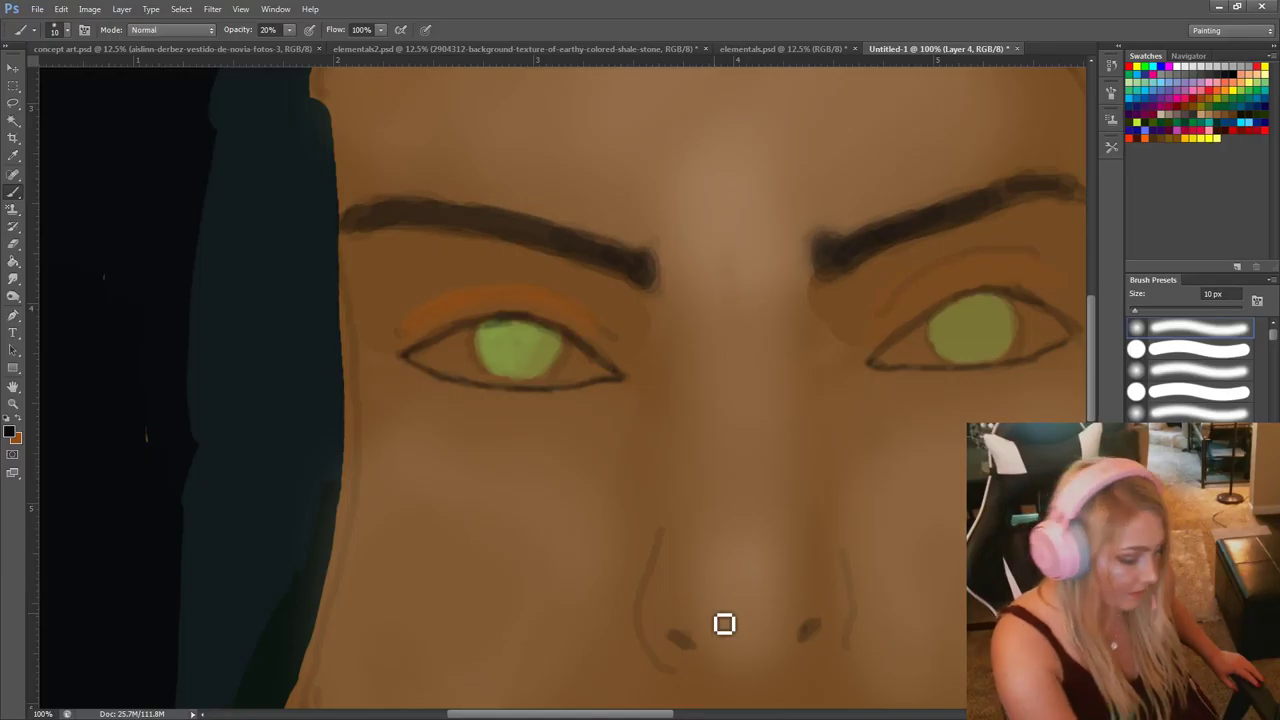
Outline both irises in a dark green and shade beneath the eyes with an orange-brown sampled from the left-hand eyelid.
{"action": "left_click", "coordinate": [11, 432]}
{"action": "left_click", "coordinate": [376, 598]}
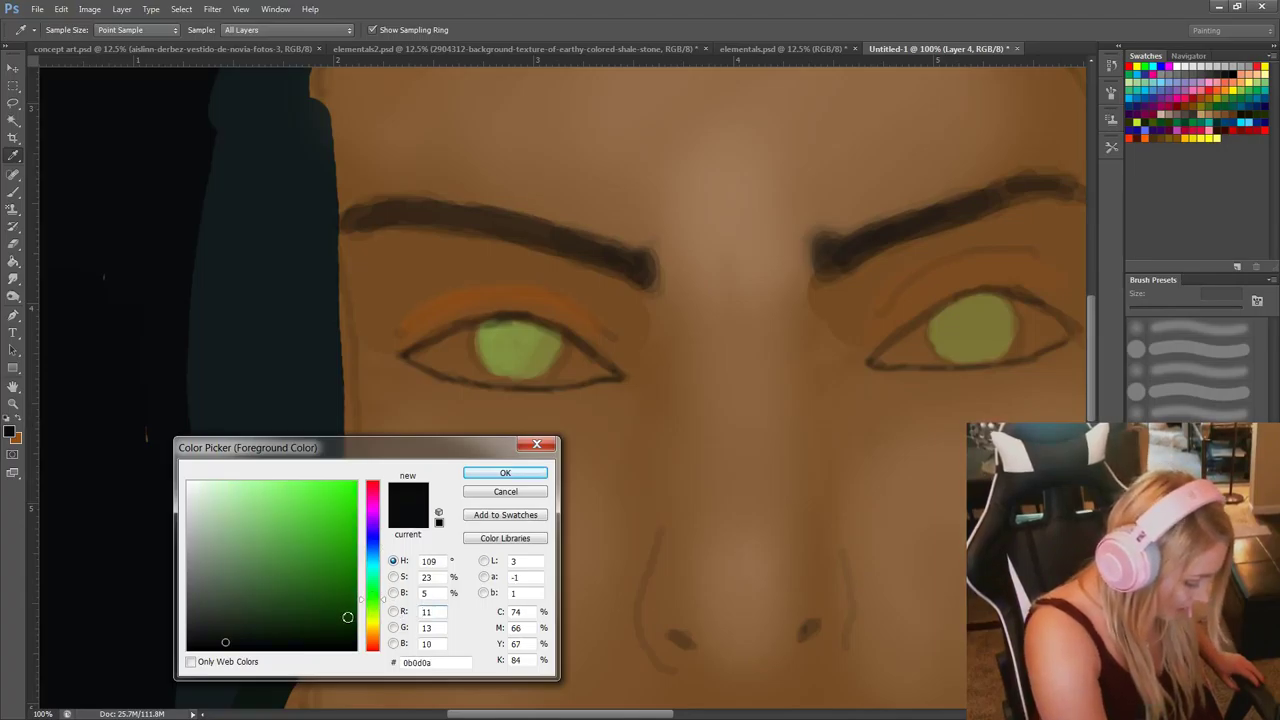
{"action": "left_click", "coordinate": [342, 621]}
{"action": "left_click", "coordinate": [504, 475]}
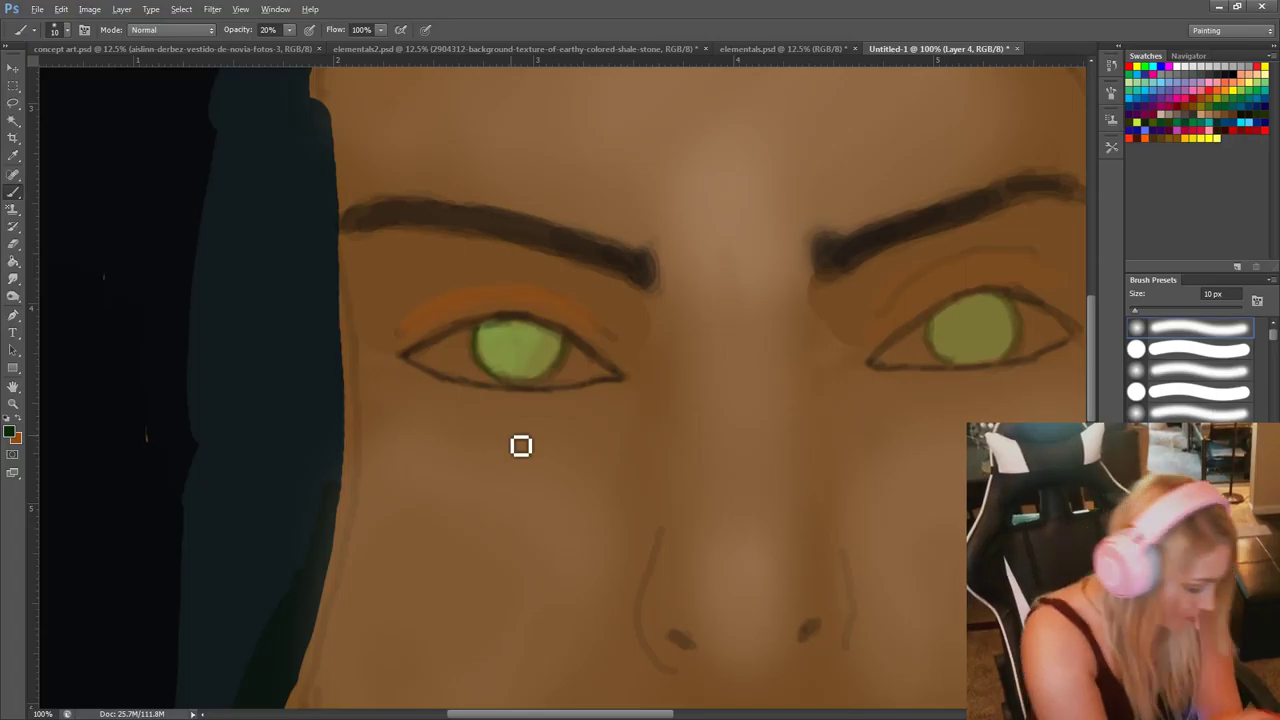
{"action": "left_click", "coordinate": [512, 286], "text": "alt"}
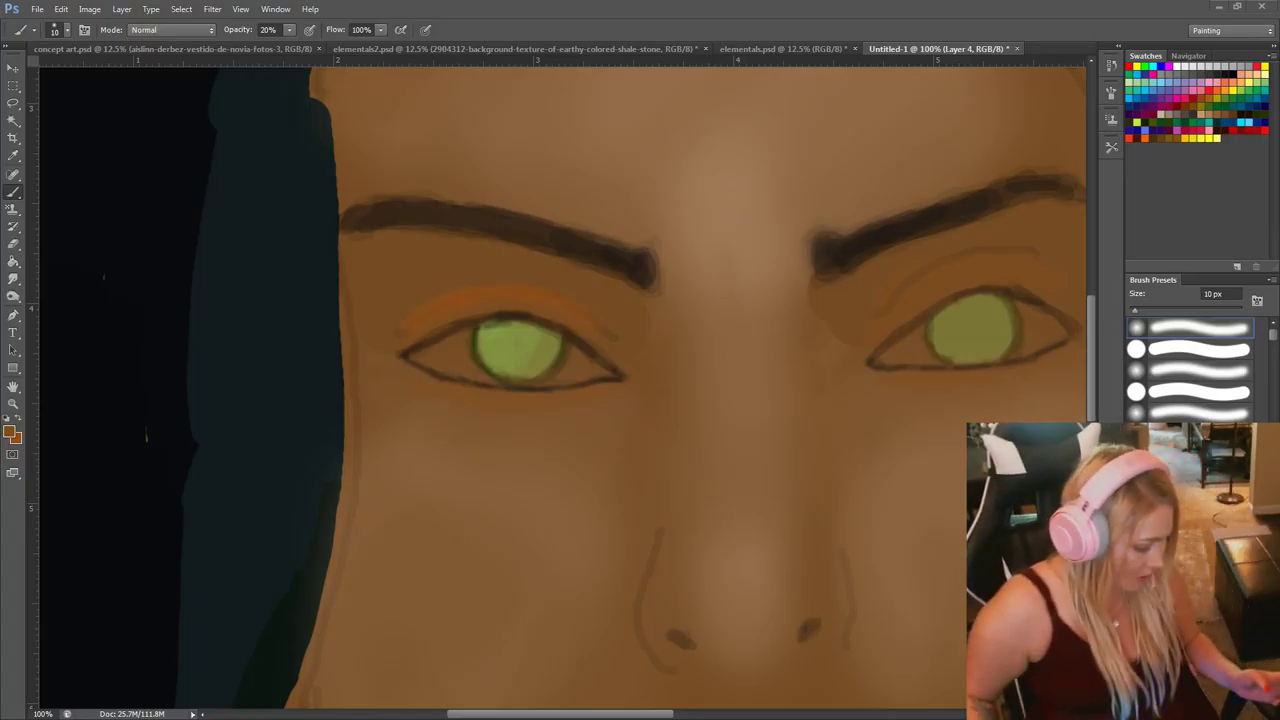
Set the foreground colour to golden orange #d7880c.
{"action": "key", "text": "i"}
{"action": "left_click", "coordinate": [10, 434]}
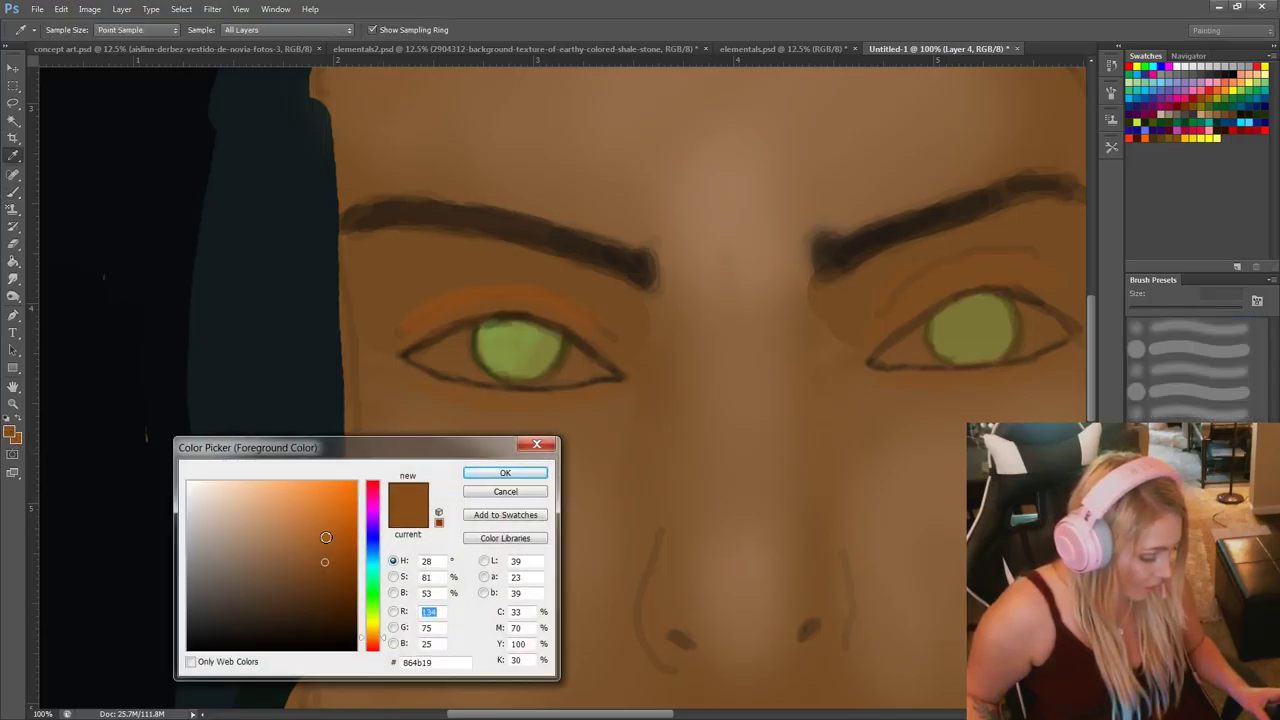
{"action": "left_click_drag", "start_coordinate": [325, 537], "coordinate": [302, 534]}
{"action": "left_click_drag", "start_coordinate": [368, 624], "coordinate": [370, 640]}
{"action": "left_click", "coordinate": [344, 526]}
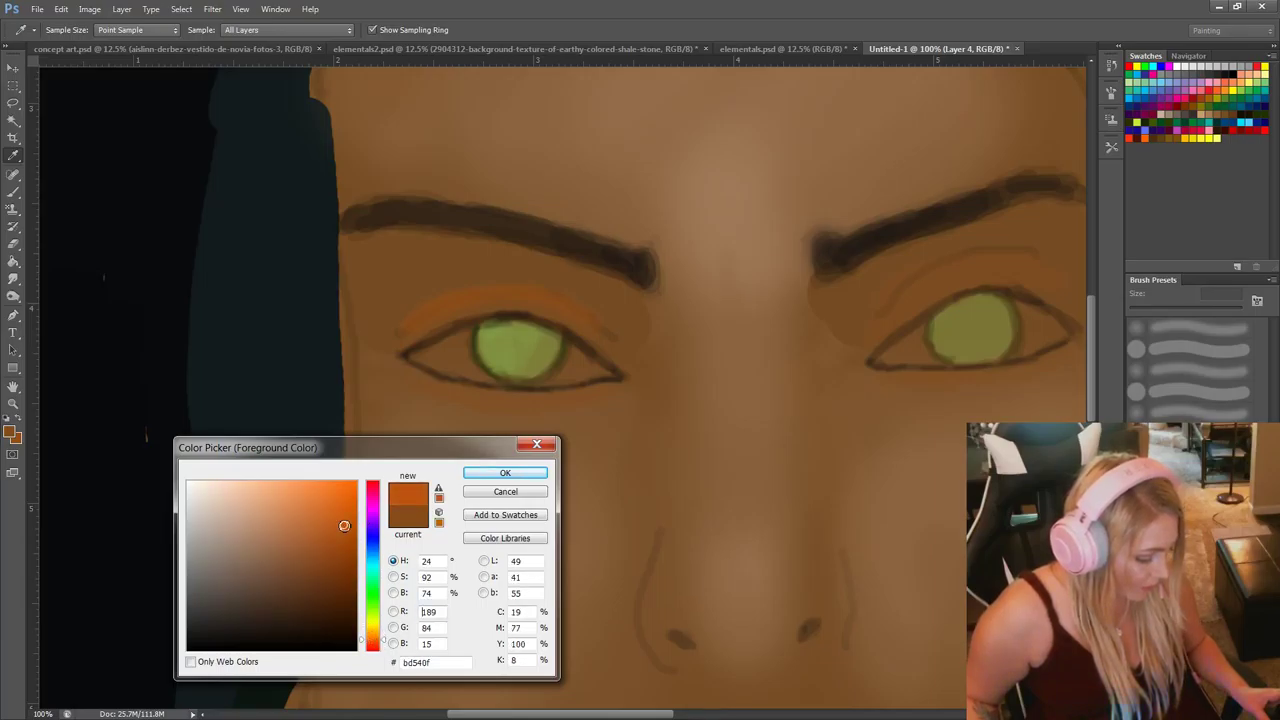
{"action": "left_click", "coordinate": [348, 508]}
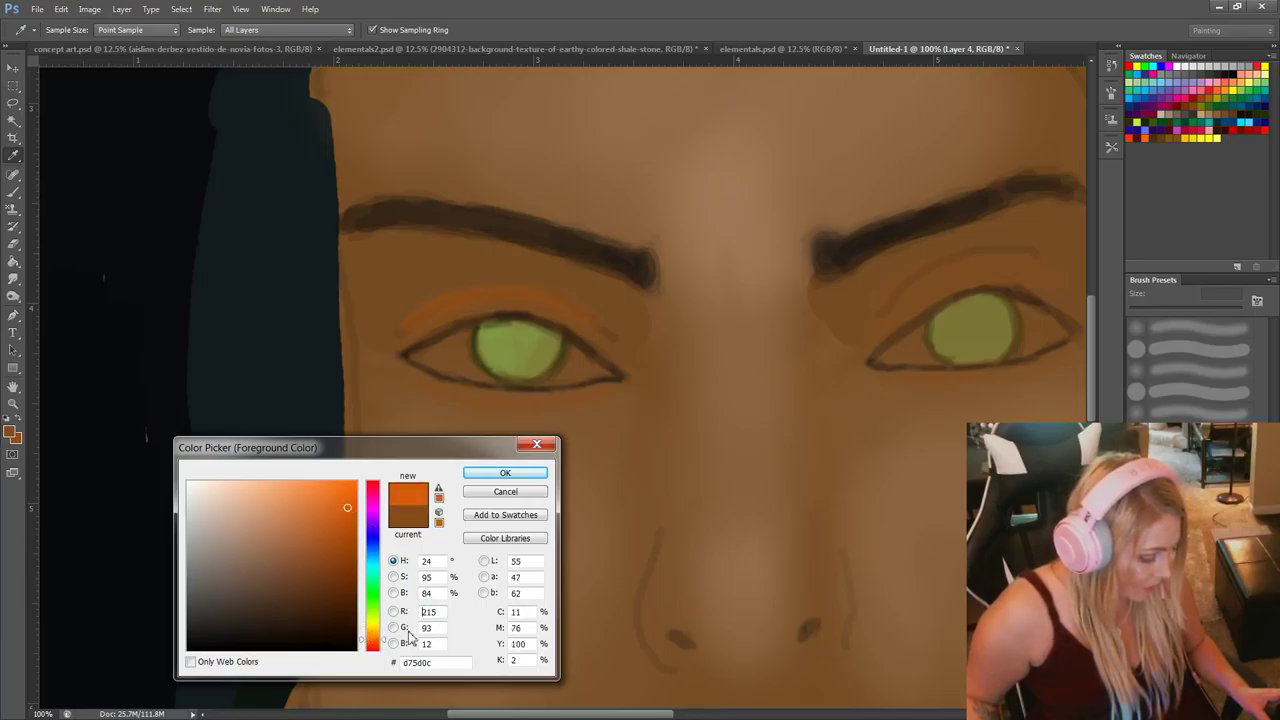
{"action": "key", "text": "Tab"}
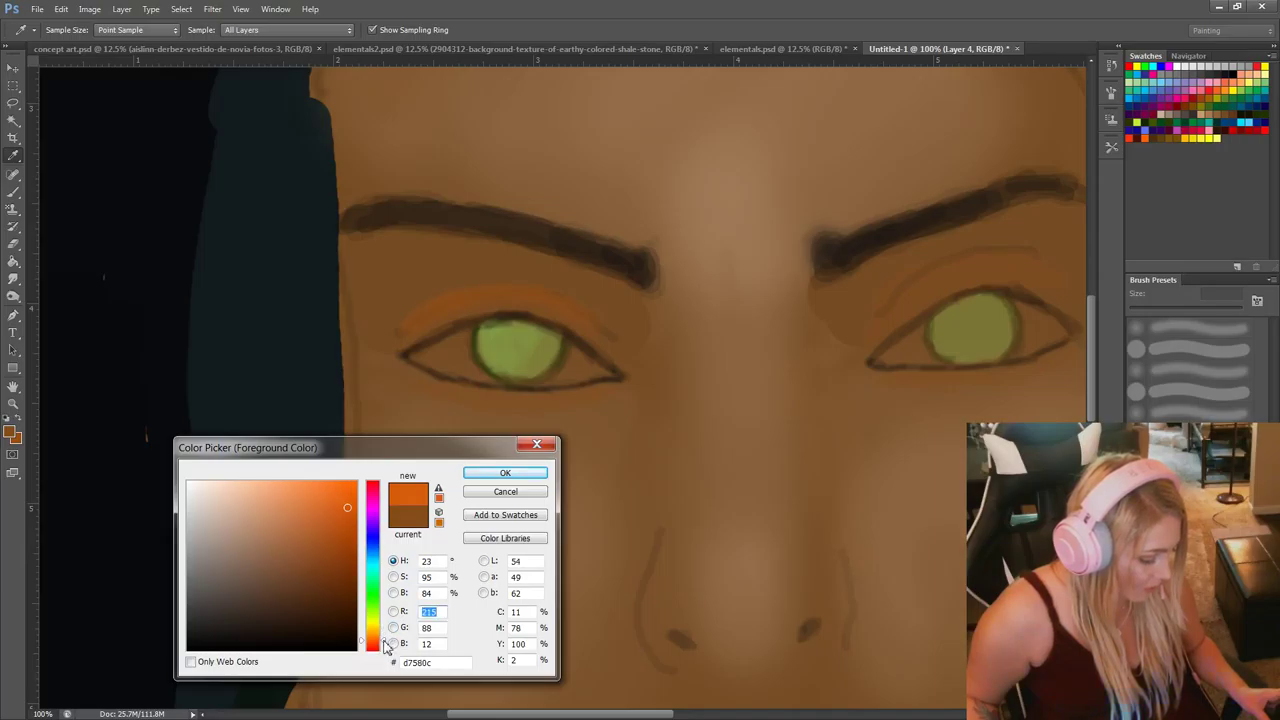
{"action": "left_click_drag", "start_coordinate": [383, 636], "coordinate": [384, 620]}
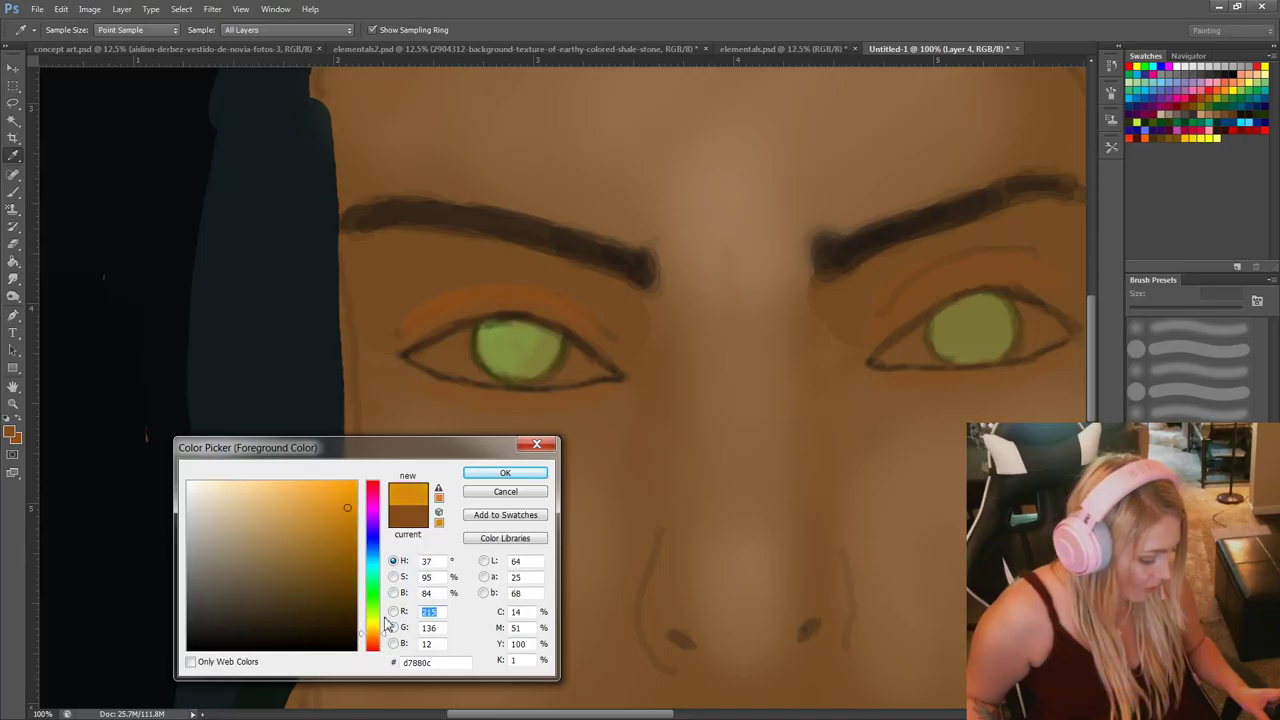
{"action": "left_click", "coordinate": [505, 473]}
{"action": "key", "text": "b"}
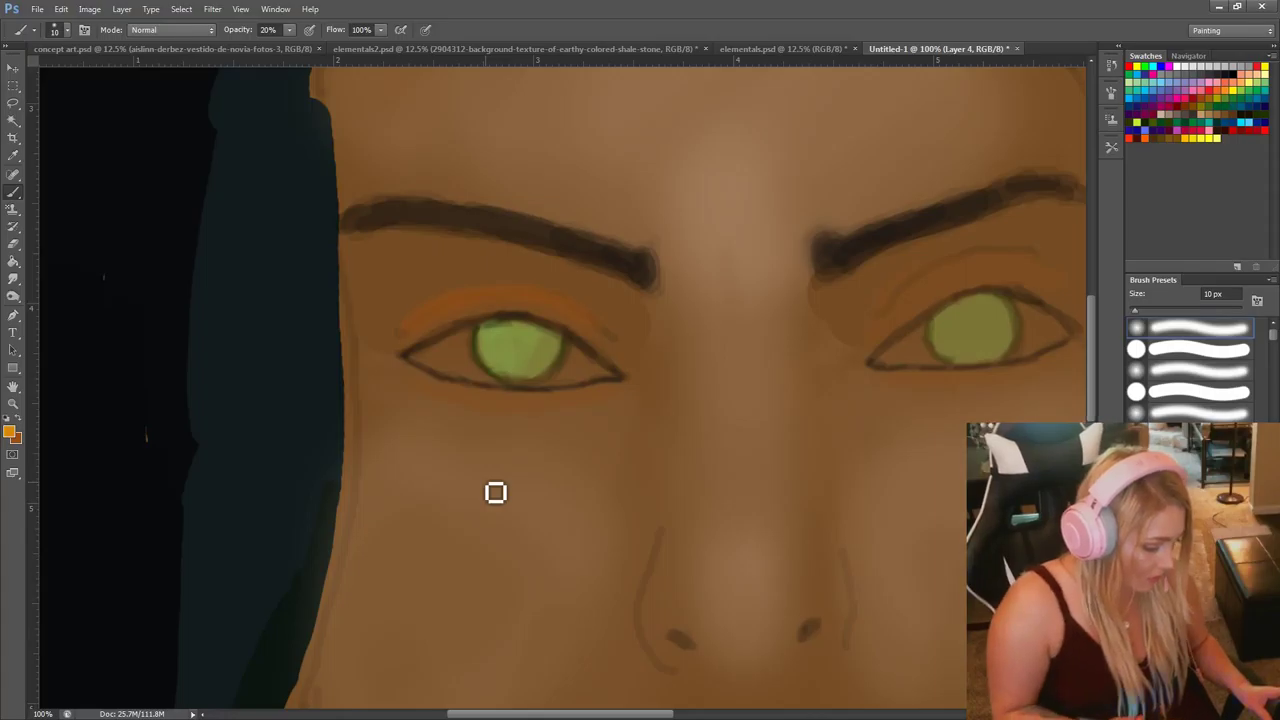
Set the foreground colour to brown #8c4508 and paint curved brown marks inside both irises with the 10 px brush.
{"action": "left_click", "coordinate": [10, 431]}
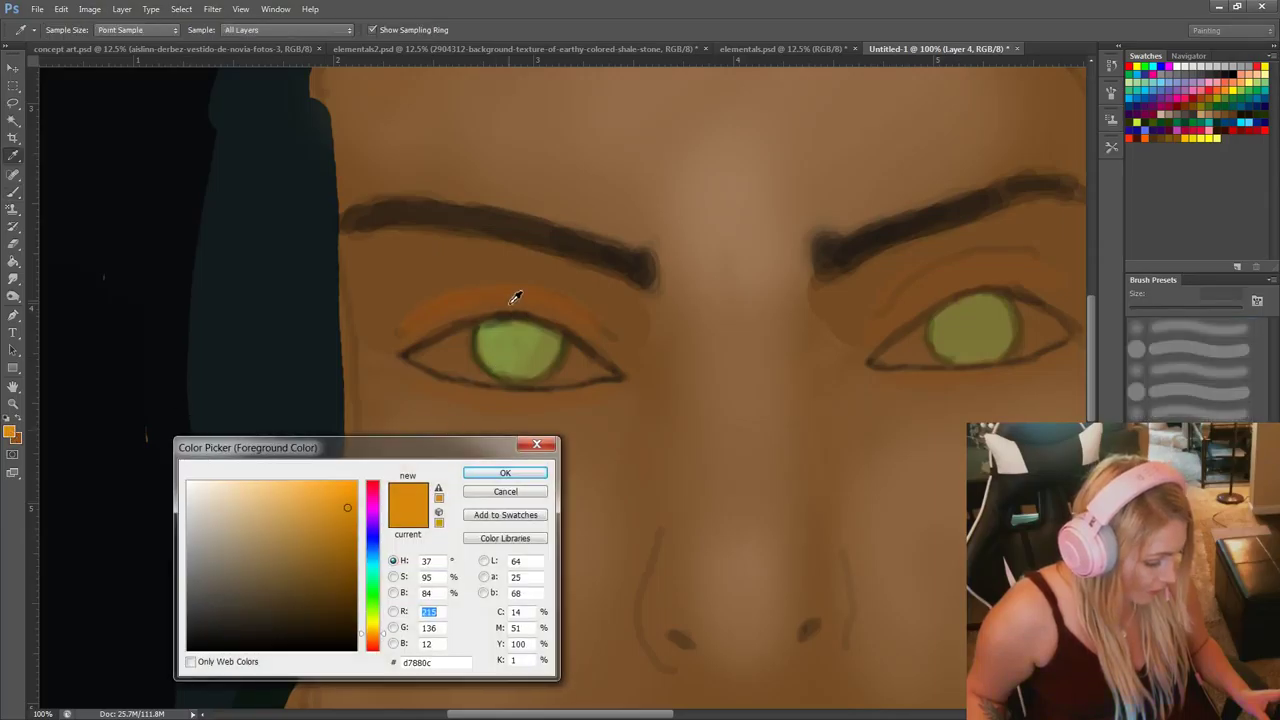
{"action": "left_click", "coordinate": [516, 290]}
{"action": "left_click", "coordinate": [335, 576]}
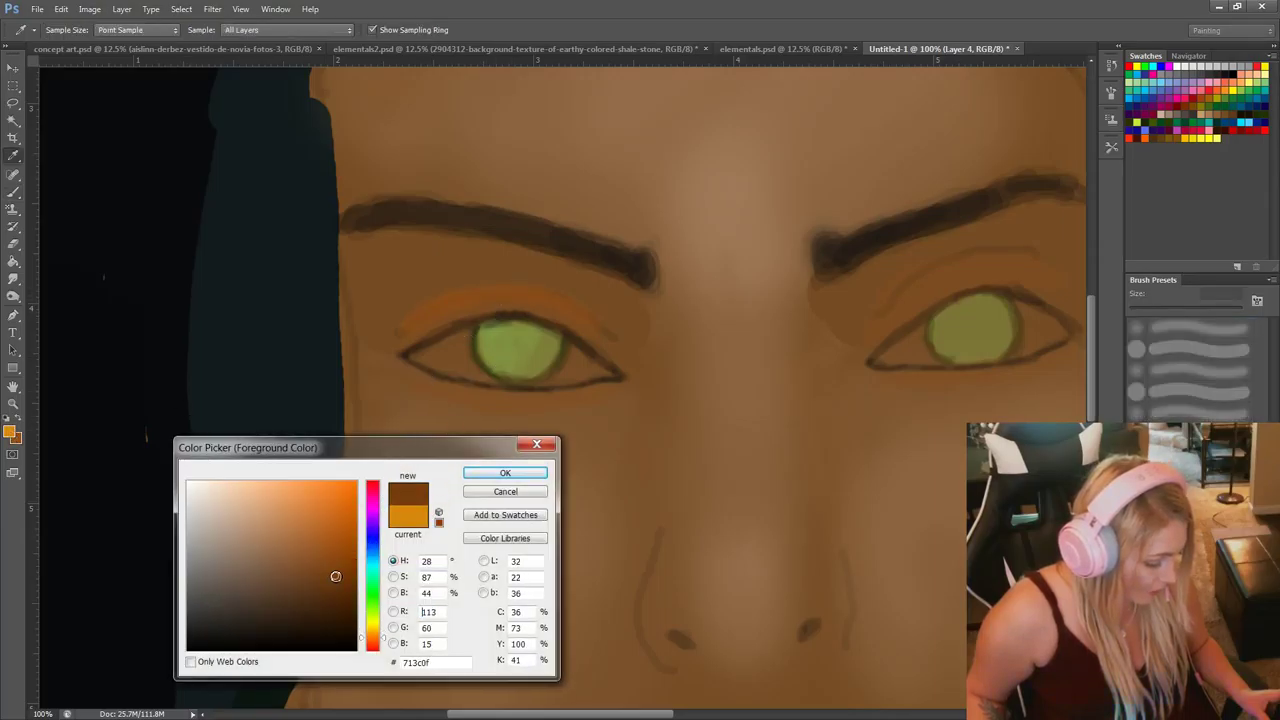
{"action": "left_click", "coordinate": [346, 557]}
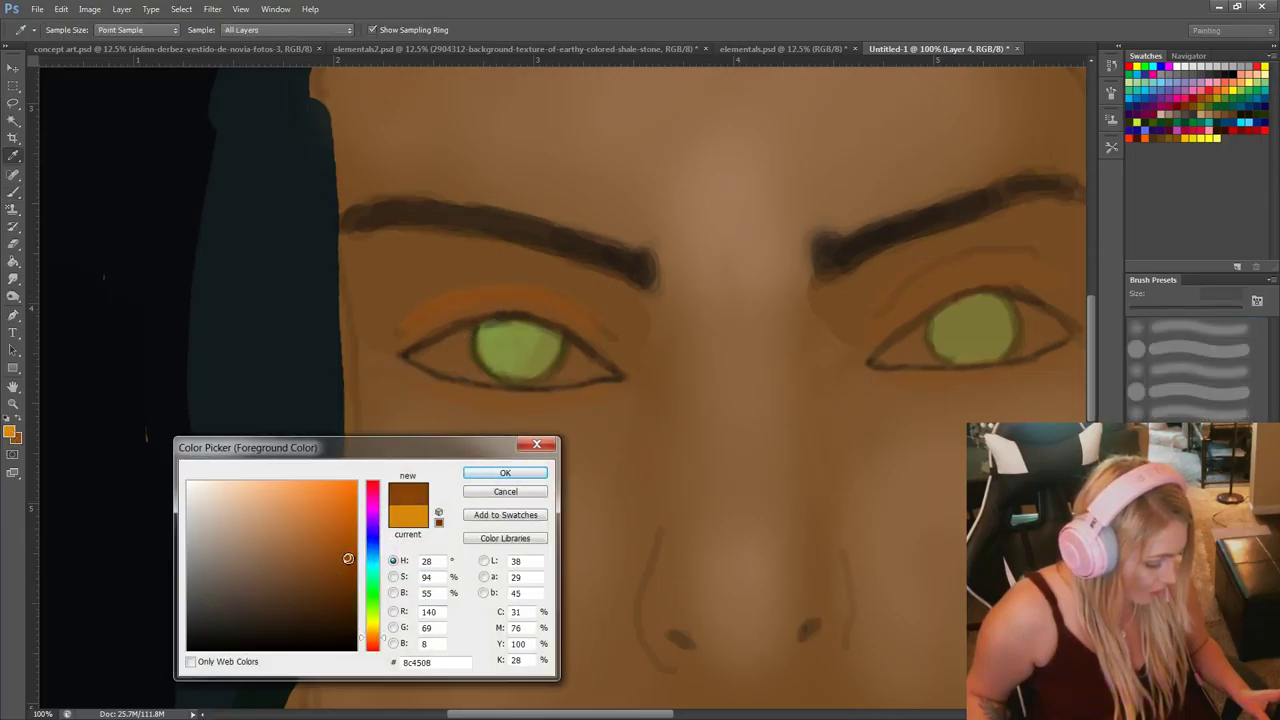
{"action": "left_click", "coordinate": [507, 475]}
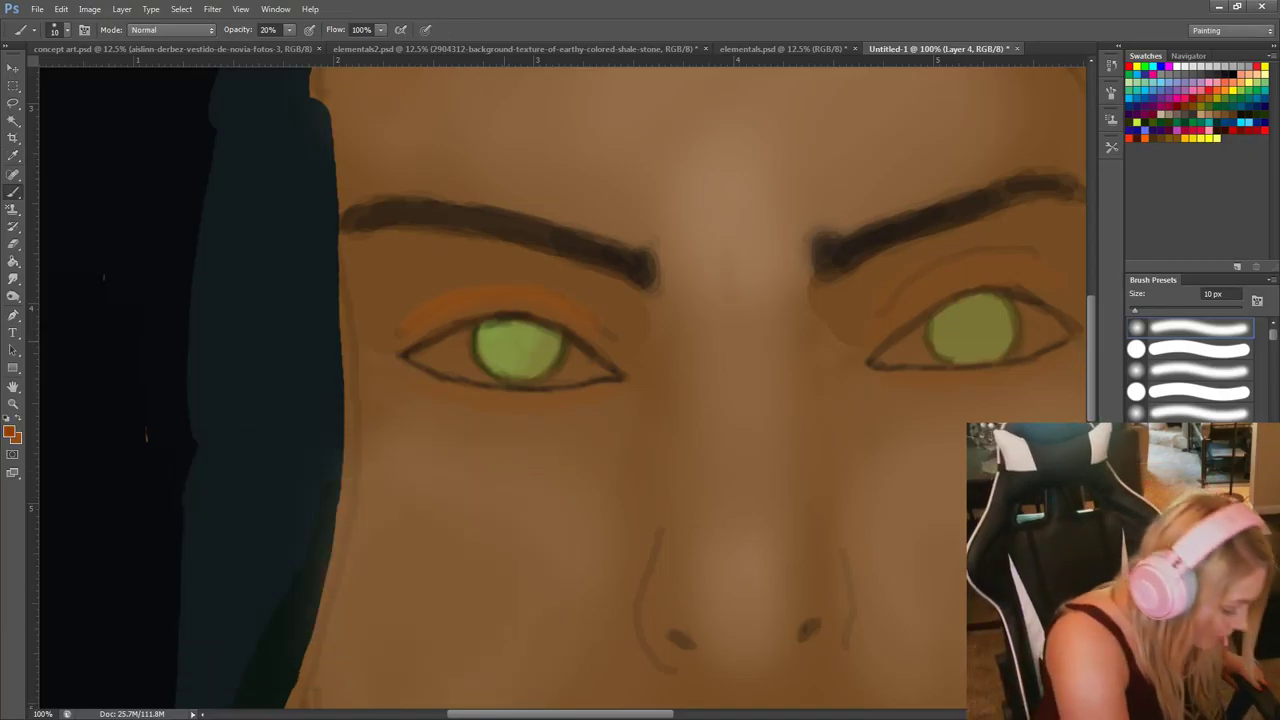
{"action": "mouse_move", "coordinate": [503, 334]}
{"action": "left_mouse_down"}
{"action": "mouse_move", "coordinate": [525, 368]}
{"action": "mouse_move", "coordinate": [541, 347]}
{"action": "mouse_move", "coordinate": [514, 366]}
{"action": "left_mouse_up"}
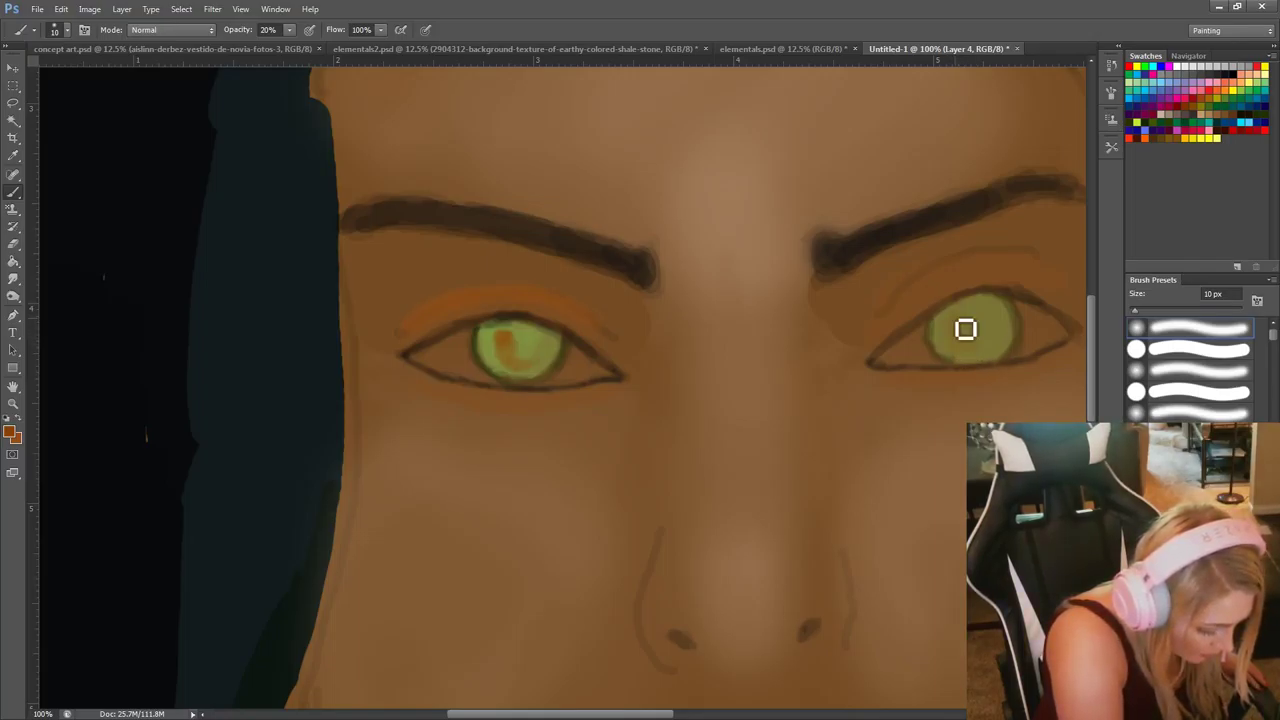
{"action": "left_click_drag", "start_coordinate": [964, 318], "coordinate": [956, 347]}
{"action": "left_click_drag", "start_coordinate": [973, 357], "coordinate": [976, 316]}
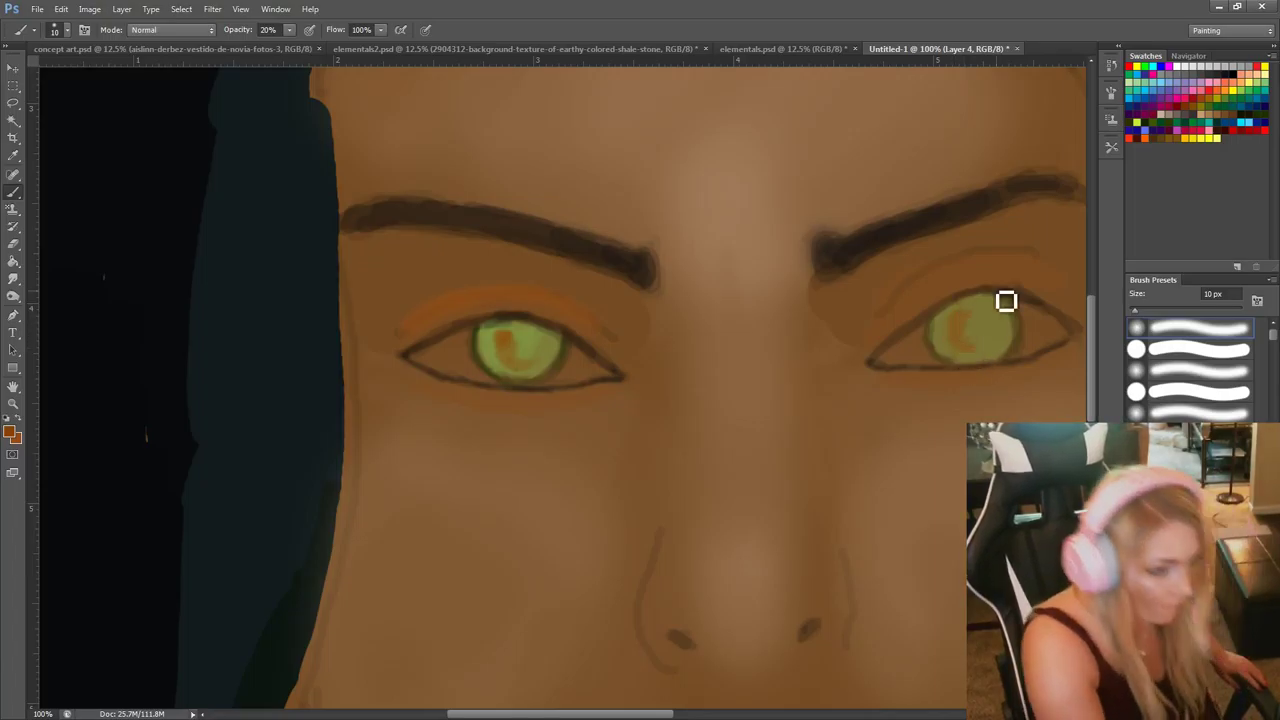
Set the foreground colour to green #229a0e and paint brighter green around the edges of both irises.
{"action": "key", "text": "i"}
{"action": "left_click", "coordinate": [12, 431]}
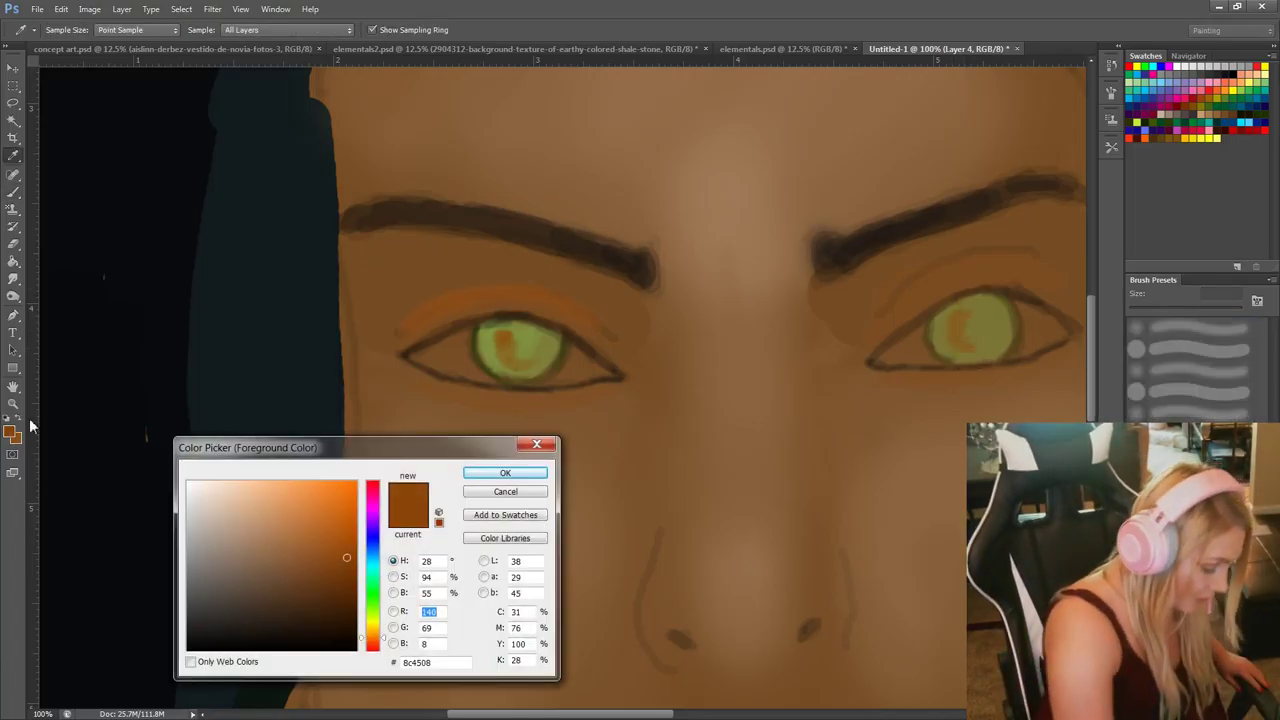
{"action": "left_click_drag", "start_coordinate": [380, 617], "coordinate": [378, 598]}
{"action": "left_click", "coordinate": [350, 502]}
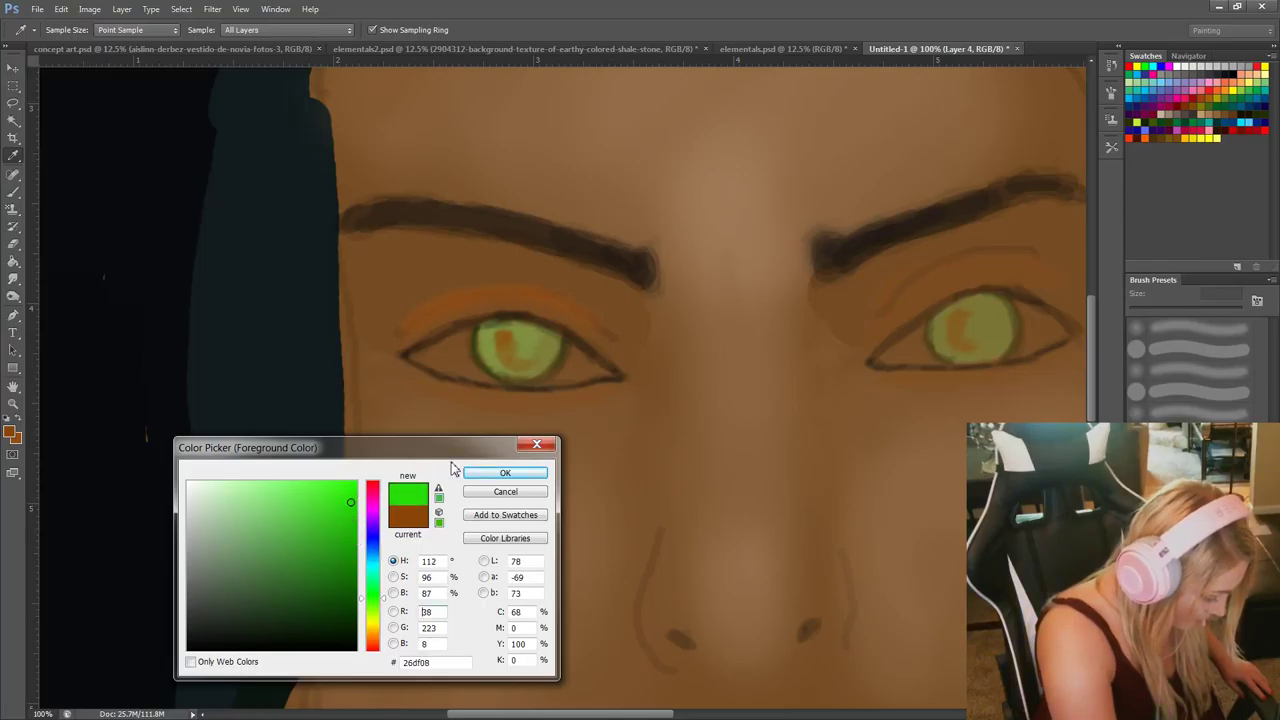
{"action": "left_click", "coordinate": [342, 558]}
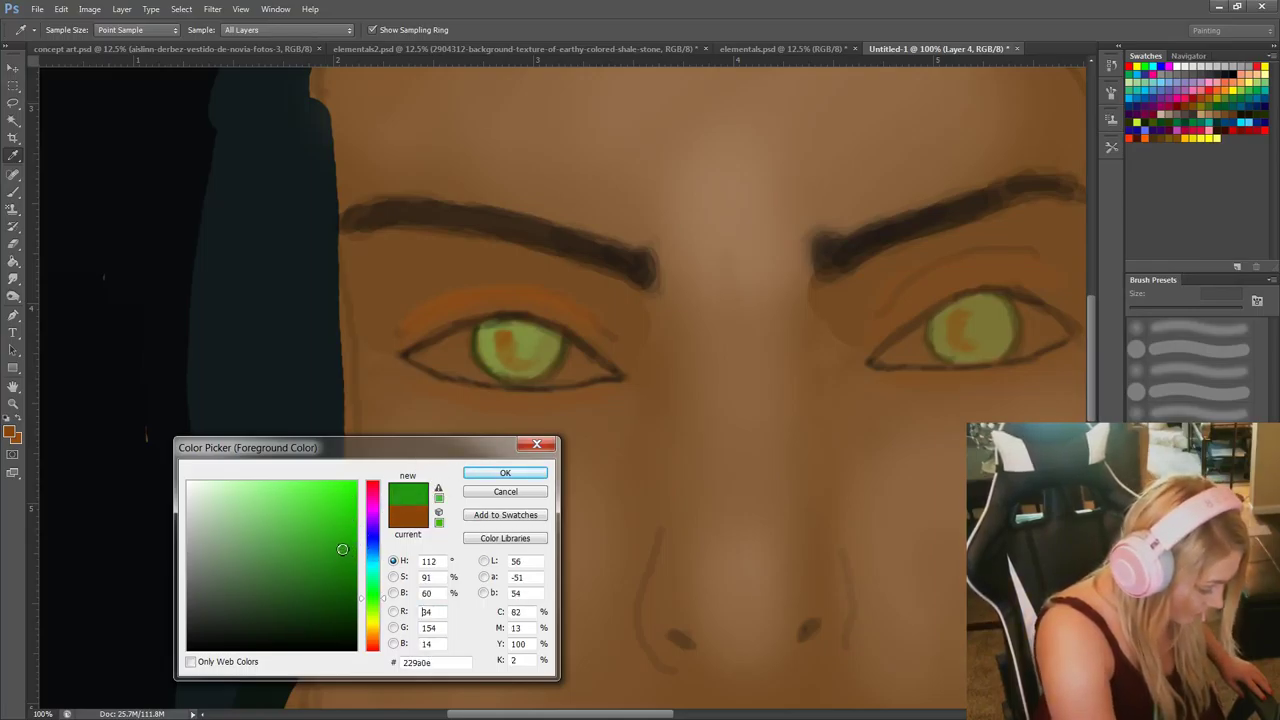
{"action": "left_click", "coordinate": [505, 472]}
{"action": "key", "text": "b"}
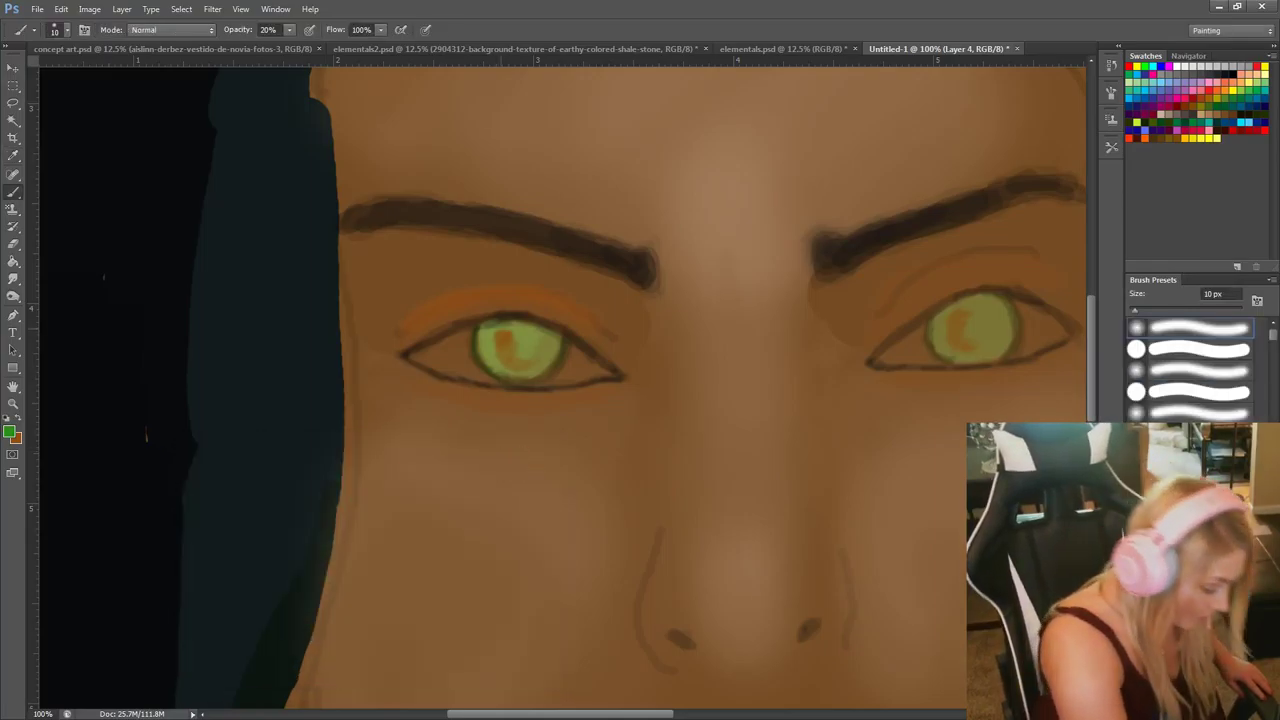
{"action": "left_click_drag", "start_coordinate": [490, 368], "coordinate": [479, 340]}
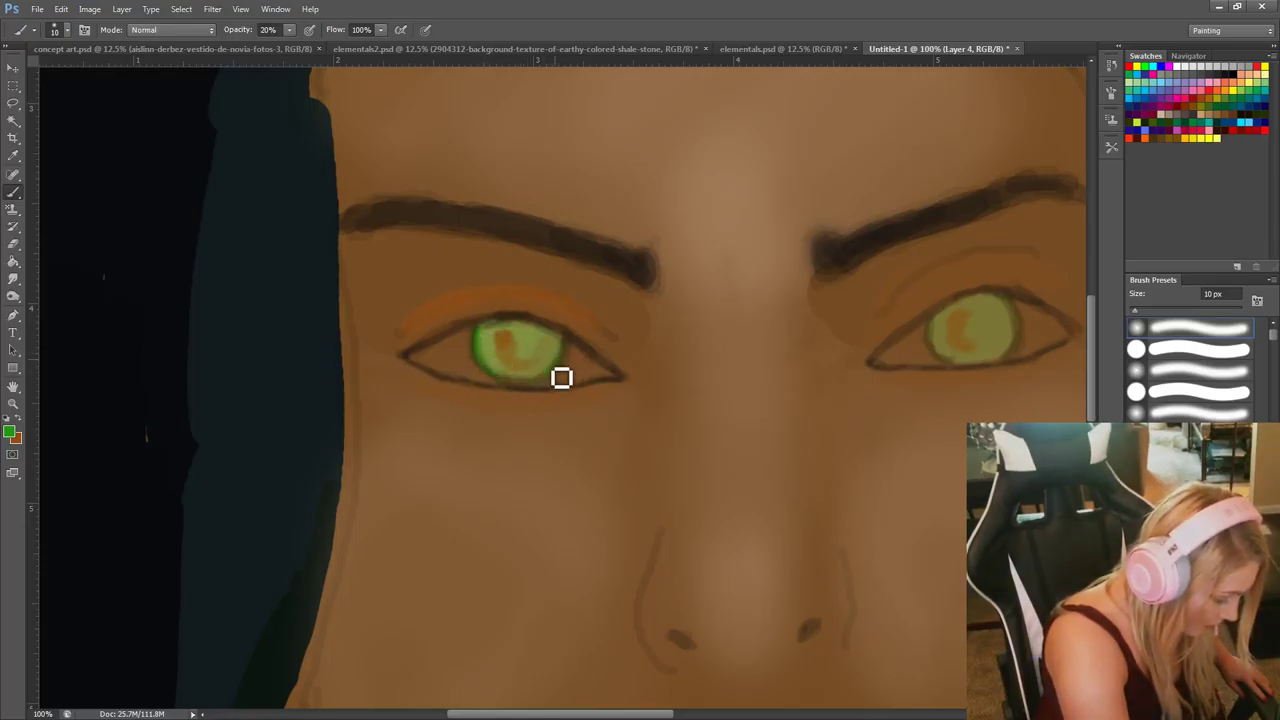
{"action": "mouse_move", "coordinate": [945, 336]}
{"action": "left_mouse_down"}
{"action": "mouse_move", "coordinate": [946, 363]}
{"action": "mouse_move", "coordinate": [965, 349]}
{"action": "left_mouse_up"}
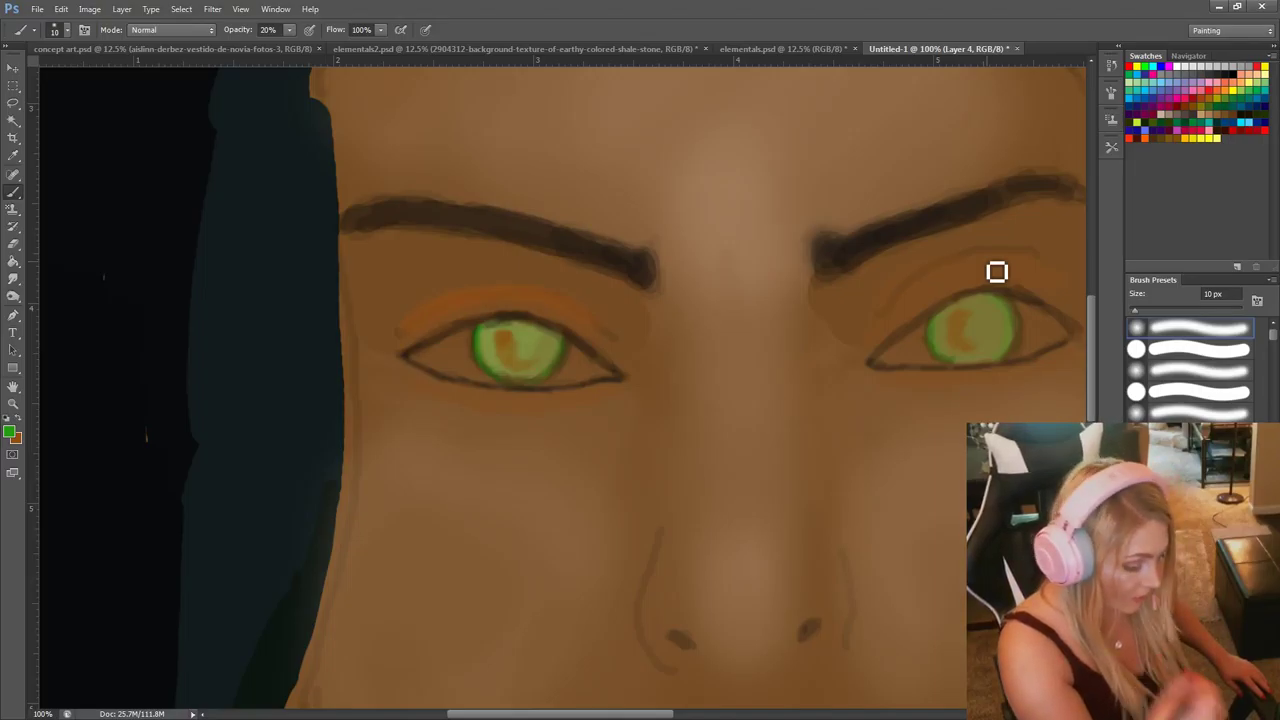
Sample brown and green tones from the eyes and blend them over the marks inside both irises.
{"action": "key", "text": "alt"}
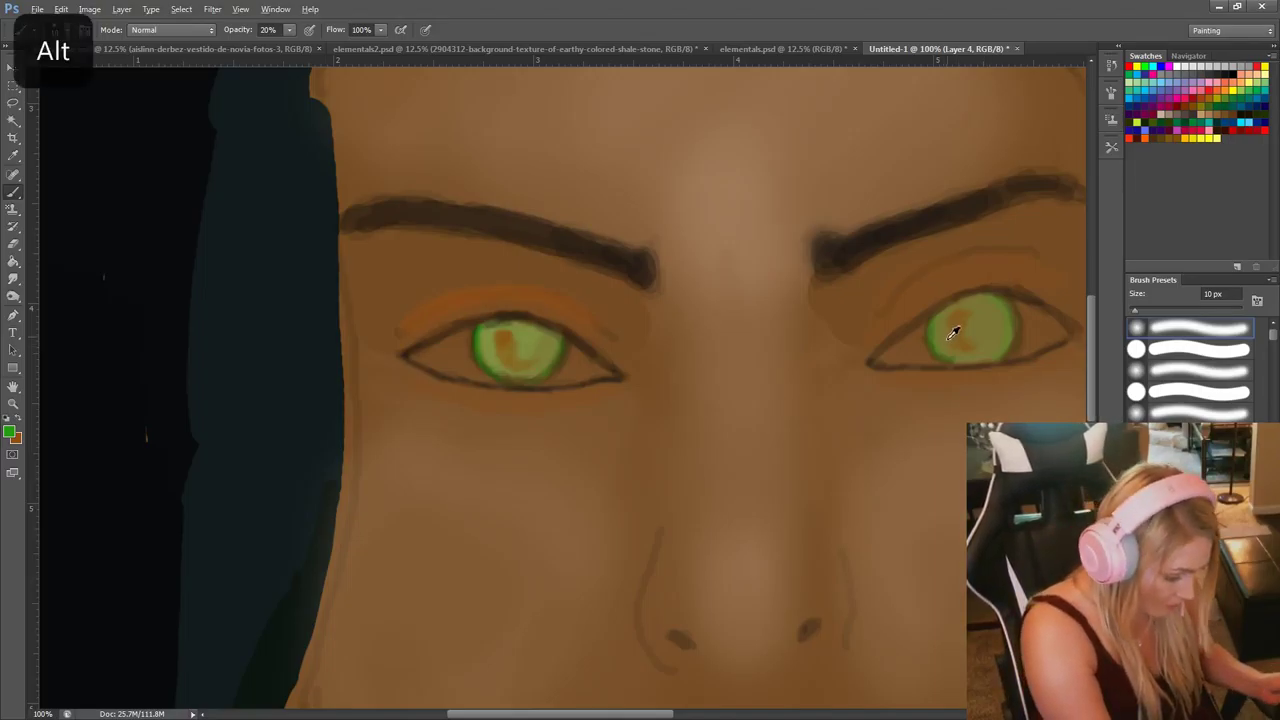
{"action": "left_click", "coordinate": [953, 333], "text": "alt"}
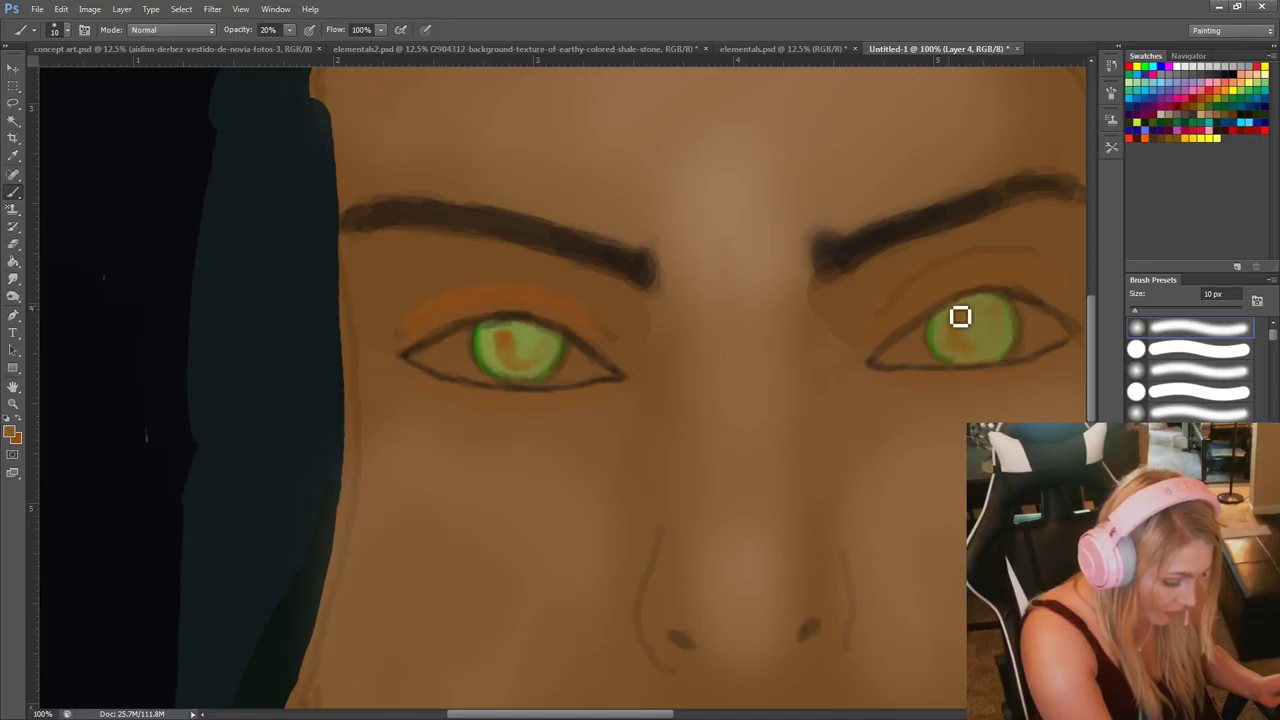
{"action": "left_click", "coordinate": [566, 349], "text": "alt"}
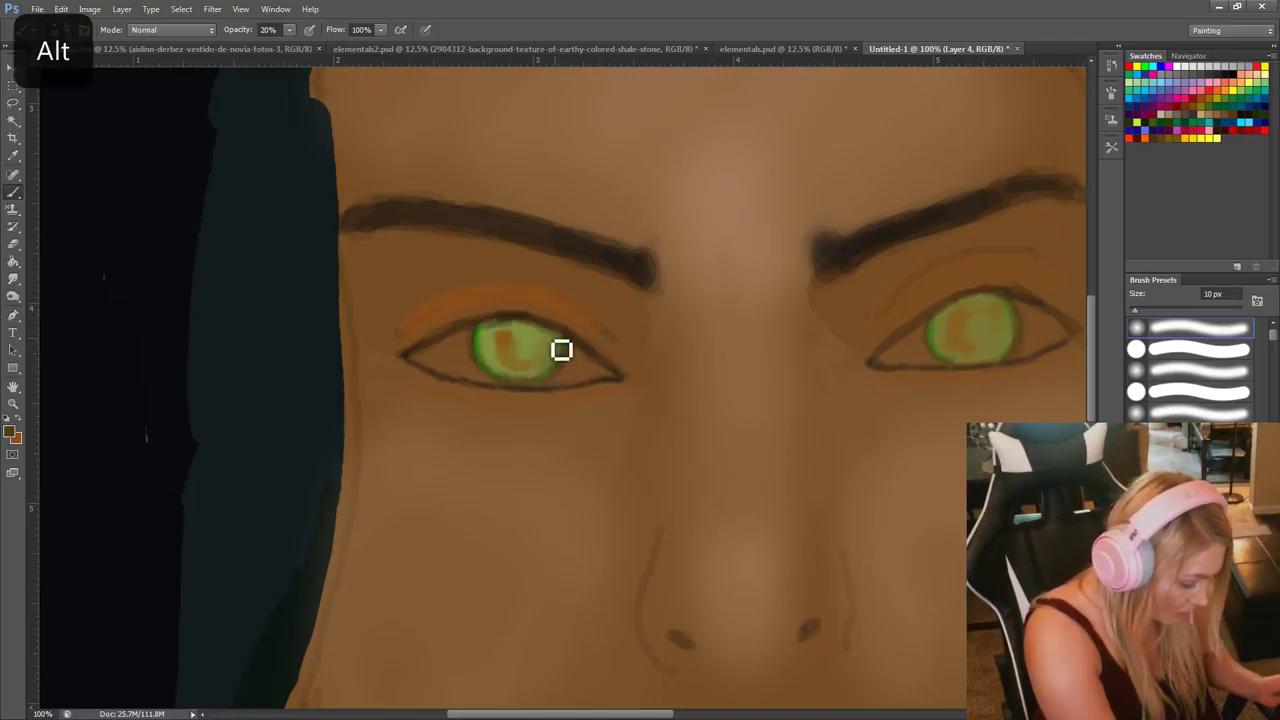
{"action": "left_click", "coordinate": [488, 327], "text": "alt"}
{"action": "mouse_move", "coordinate": [488, 330]}
{"action": "left_mouse_down"}
{"action": "mouse_move", "coordinate": [491, 370]}
{"action": "mouse_move", "coordinate": [493, 352]}
{"action": "mouse_move", "coordinate": [517, 383]}
{"action": "mouse_move", "coordinate": [563, 360]}
{"action": "mouse_move", "coordinate": [551, 374]}
{"action": "mouse_move", "coordinate": [518, 341]}
{"action": "left_mouse_up"}
{"action": "mouse_move", "coordinate": [948, 344]}
{"action": "left_mouse_down"}
{"action": "mouse_move", "coordinate": [954, 329]}
{"action": "mouse_move", "coordinate": [964, 363]}
{"action": "left_mouse_up"}
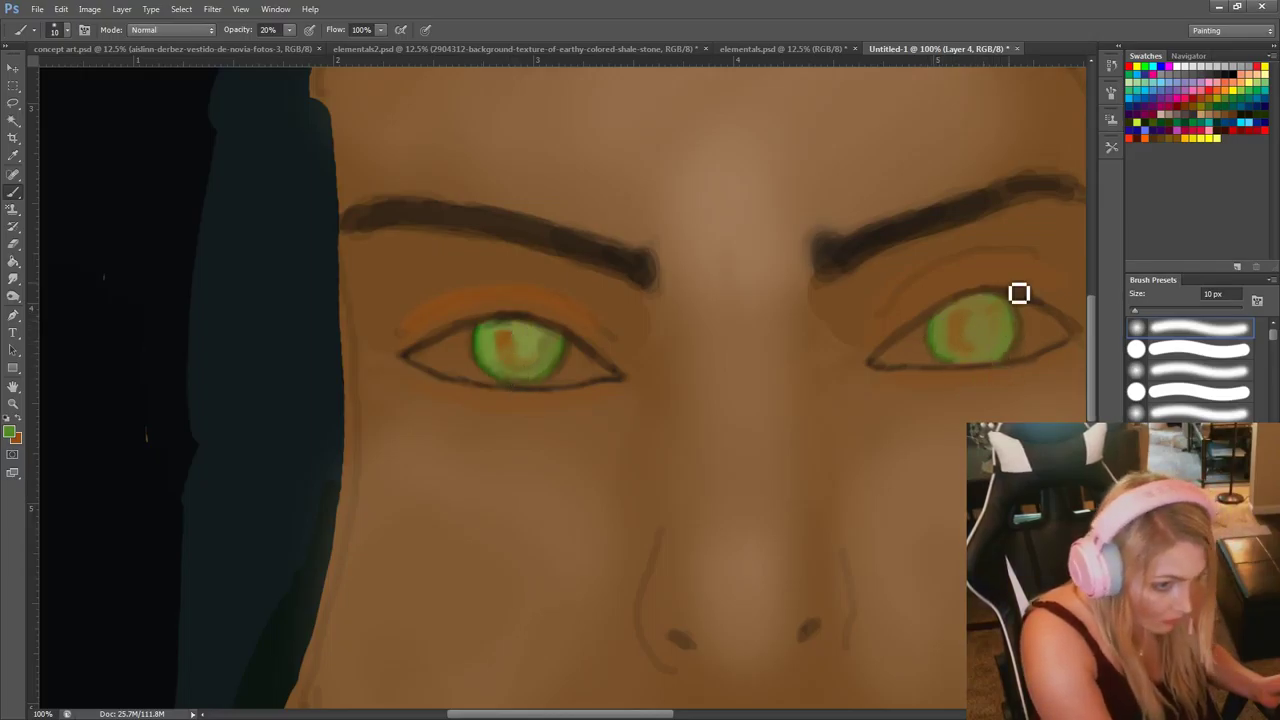
Set the foreground colour to teal green #258e68 and brush it over both irises.
{"action": "left_click", "coordinate": [9, 431]}
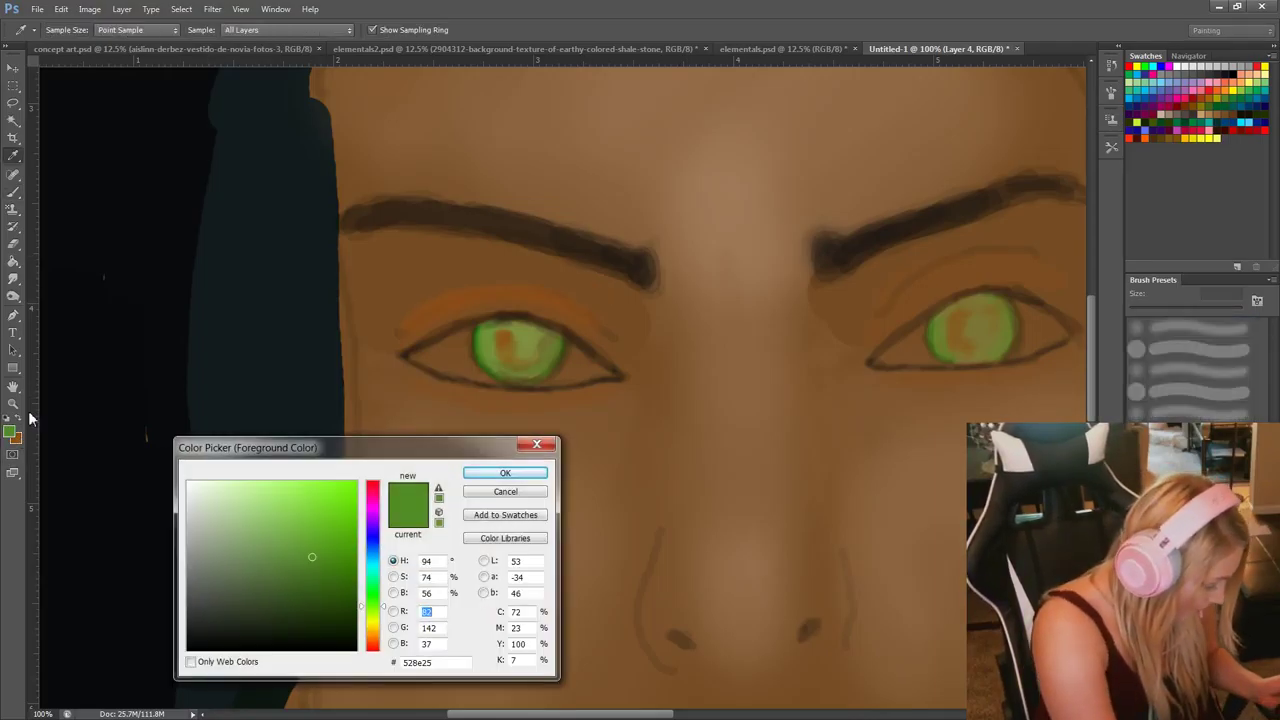
{"action": "left_click_drag", "start_coordinate": [381, 594], "coordinate": [381, 578]}
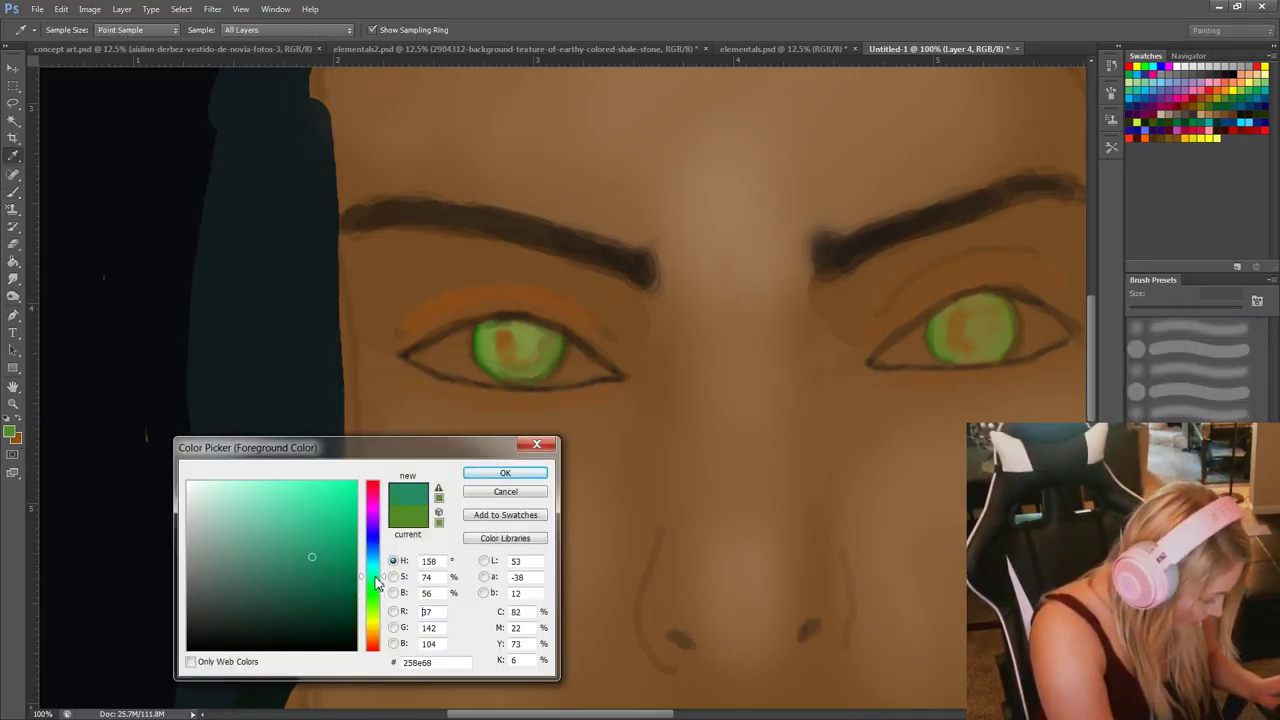
{"action": "left_click", "coordinate": [503, 473]}
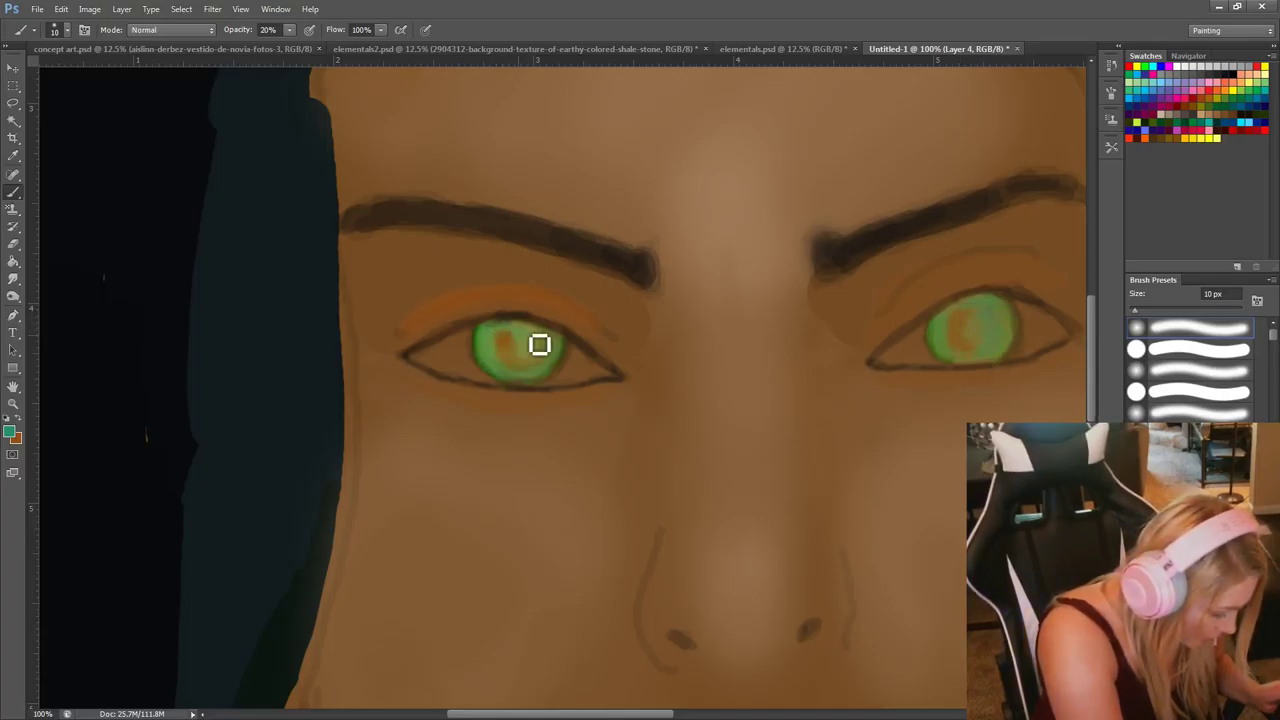
Sample brown from the right-hand iris and blend soft strokes into both irises at 20% opacity.
{"action": "left_click", "coordinate": [968, 322], "text": "alt"}
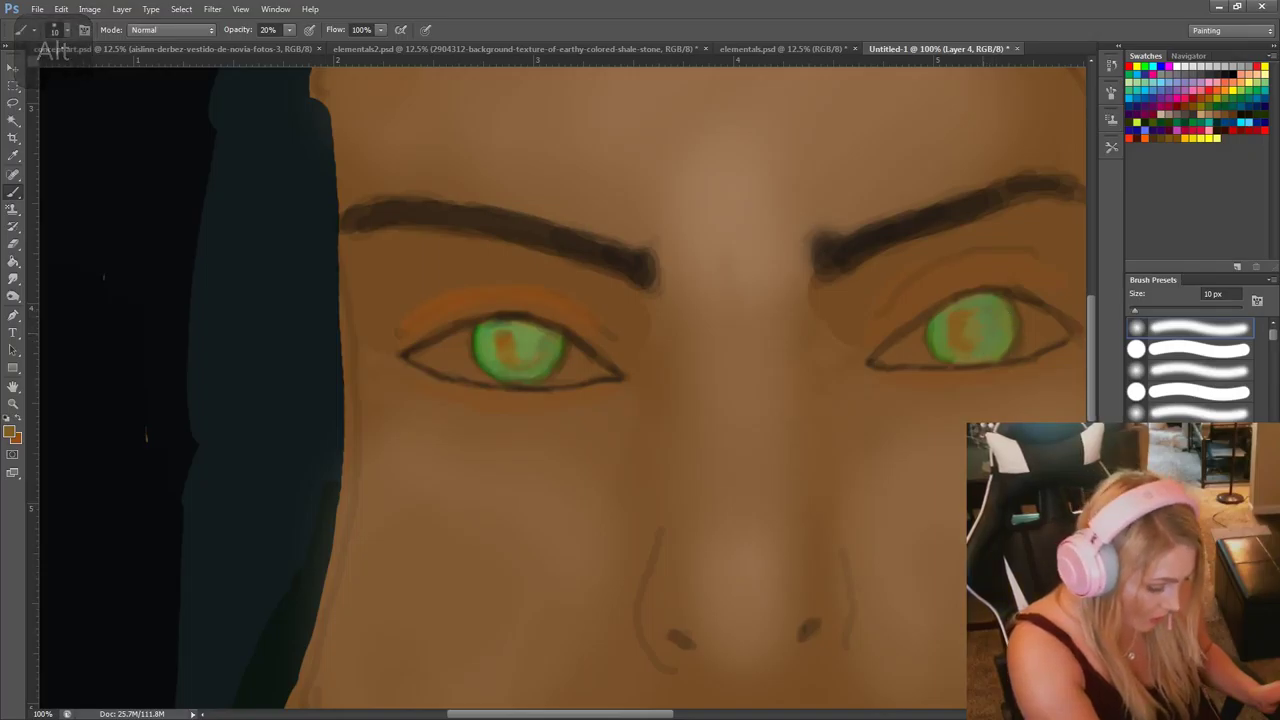
{"action": "mouse_move", "coordinate": [1003, 343]}
{"action": "left_mouse_down"}
{"action": "mouse_move", "coordinate": [947, 339]}
{"action": "mouse_move", "coordinate": [980, 326]}
{"action": "left_mouse_up"}
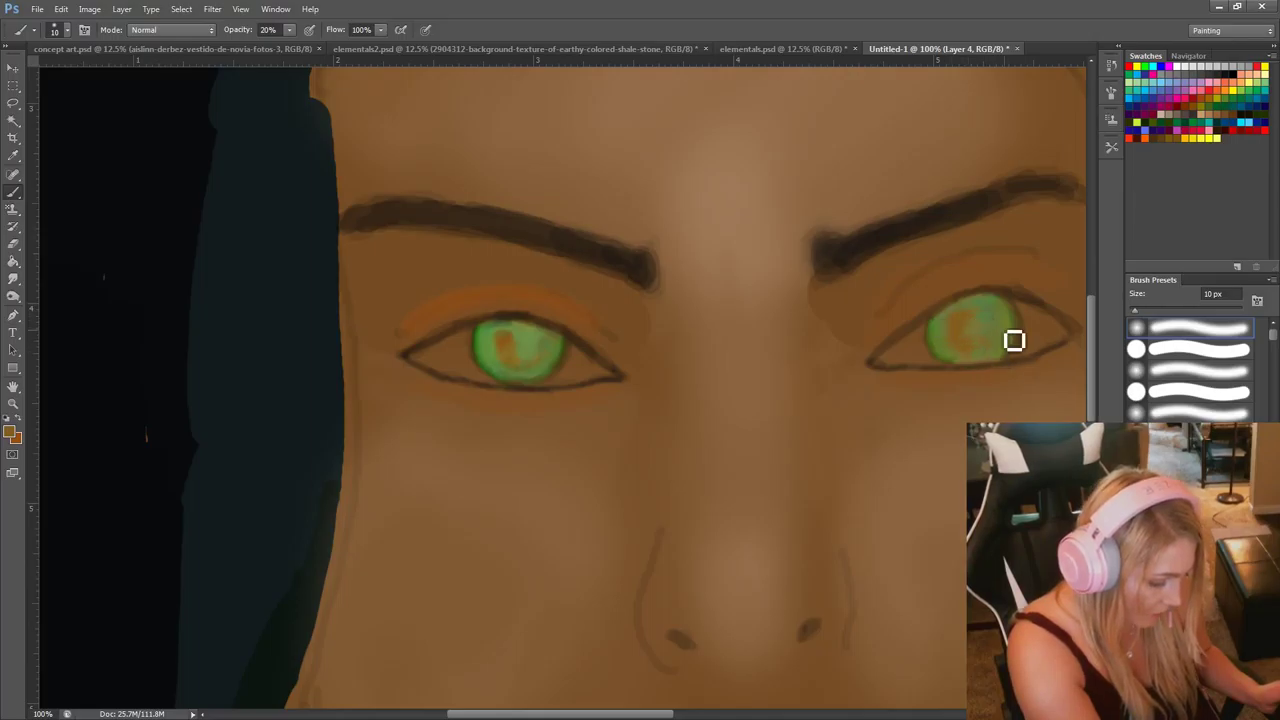
{"action": "left_click_drag", "start_coordinate": [507, 376], "coordinate": [553, 367]}
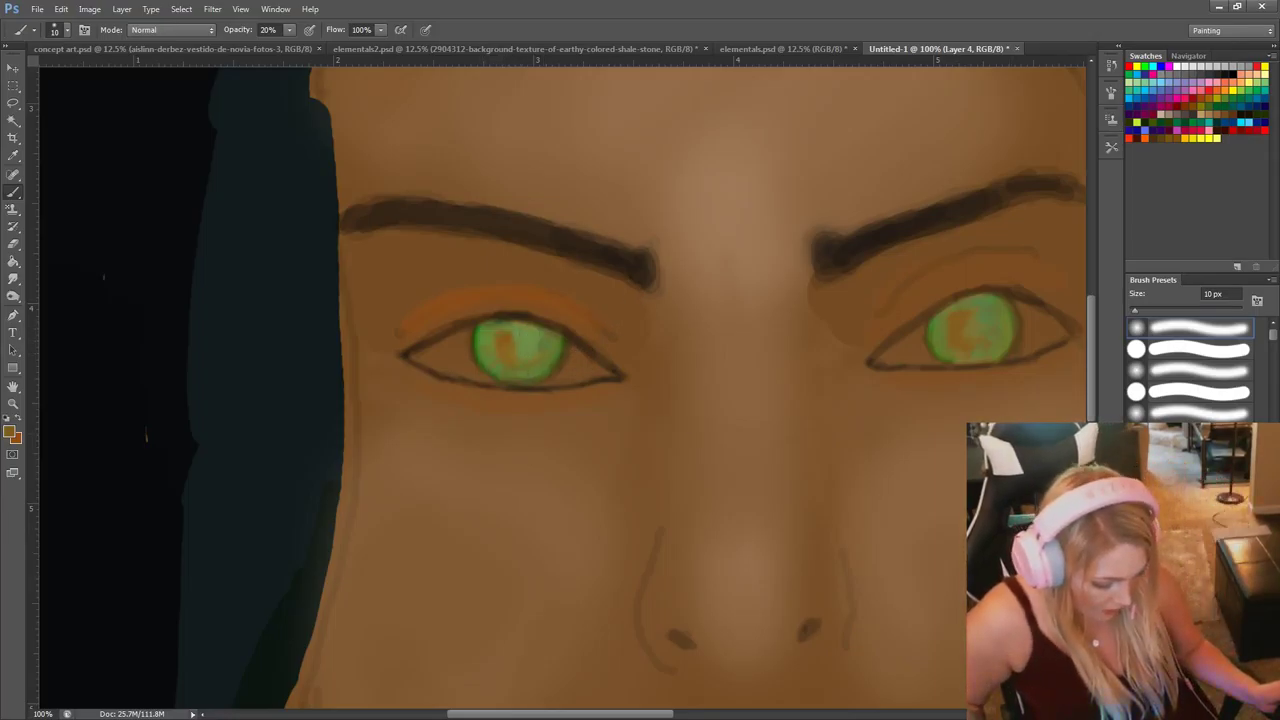
On a new layer, set the foreground colour to black #000000 and the brush opacity to 100%.
{"action": "key", "text": "i"}
{"action": "left_click", "coordinate": [9, 436]}
{"action": "left_click", "coordinate": [201, 652]}
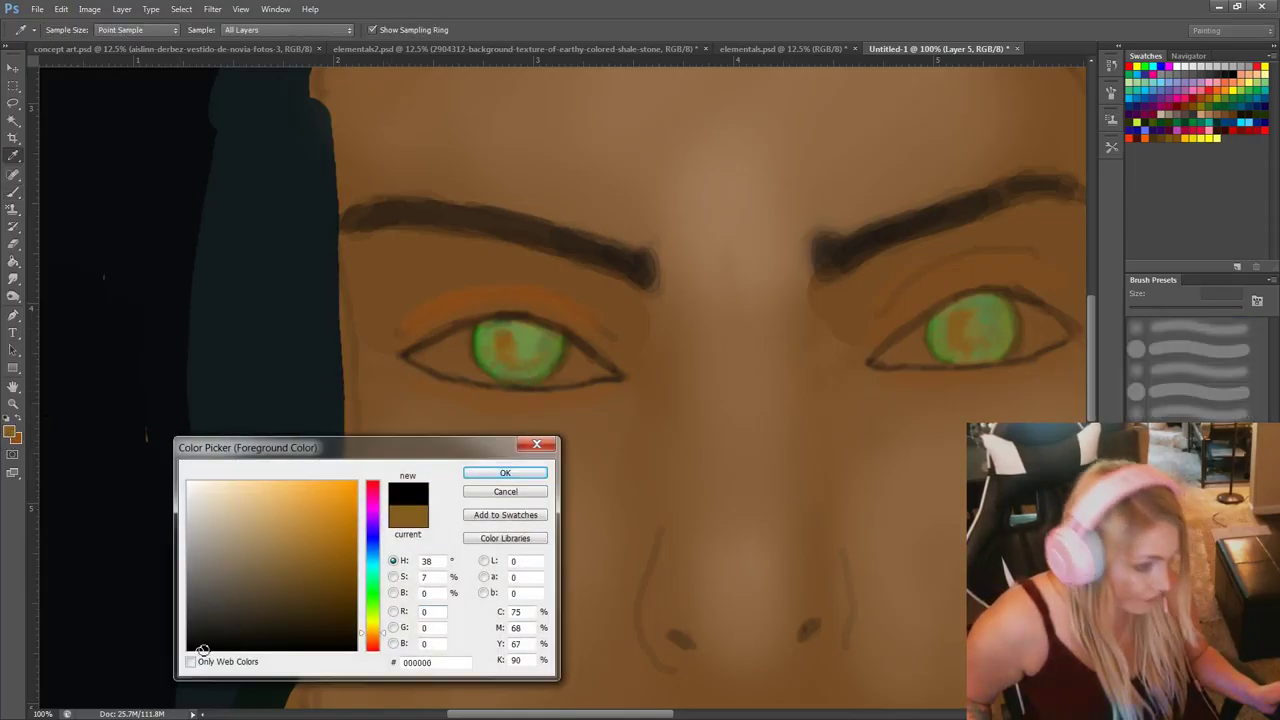
{"action": "left_click", "coordinate": [505, 475]}
{"action": "key", "text": "b"}
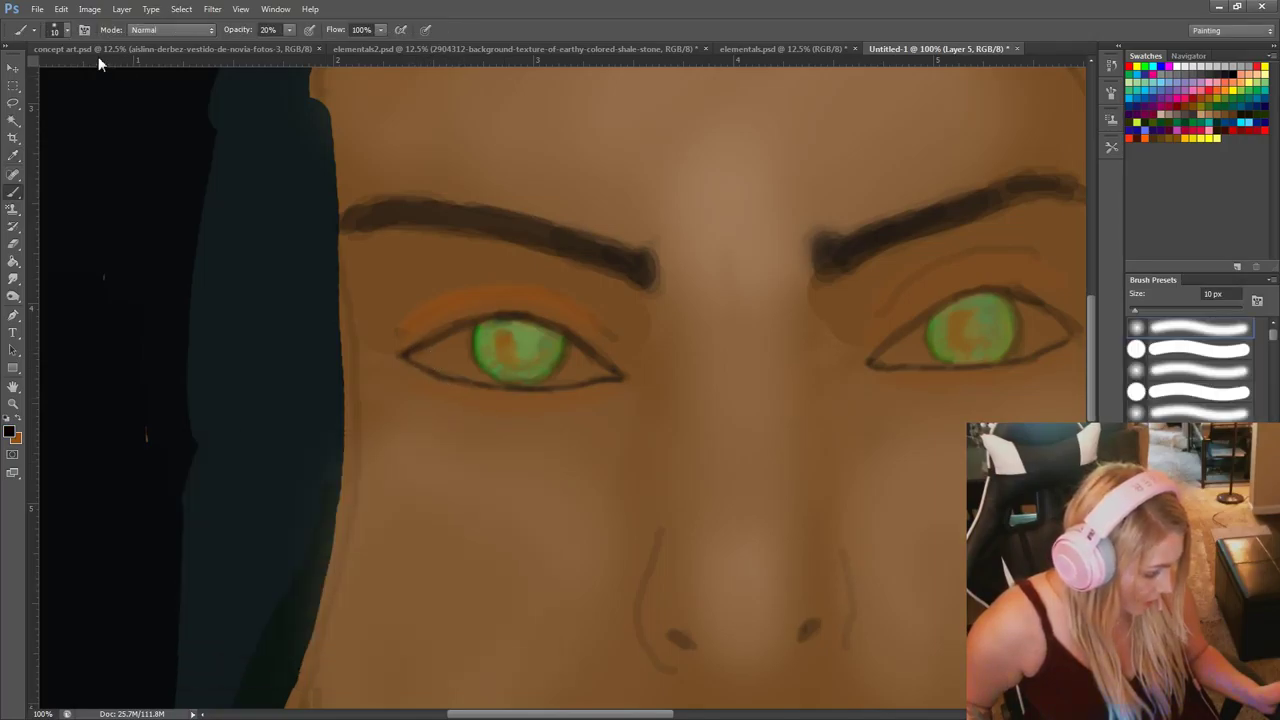
{"action": "left_click", "coordinate": [290, 31]}
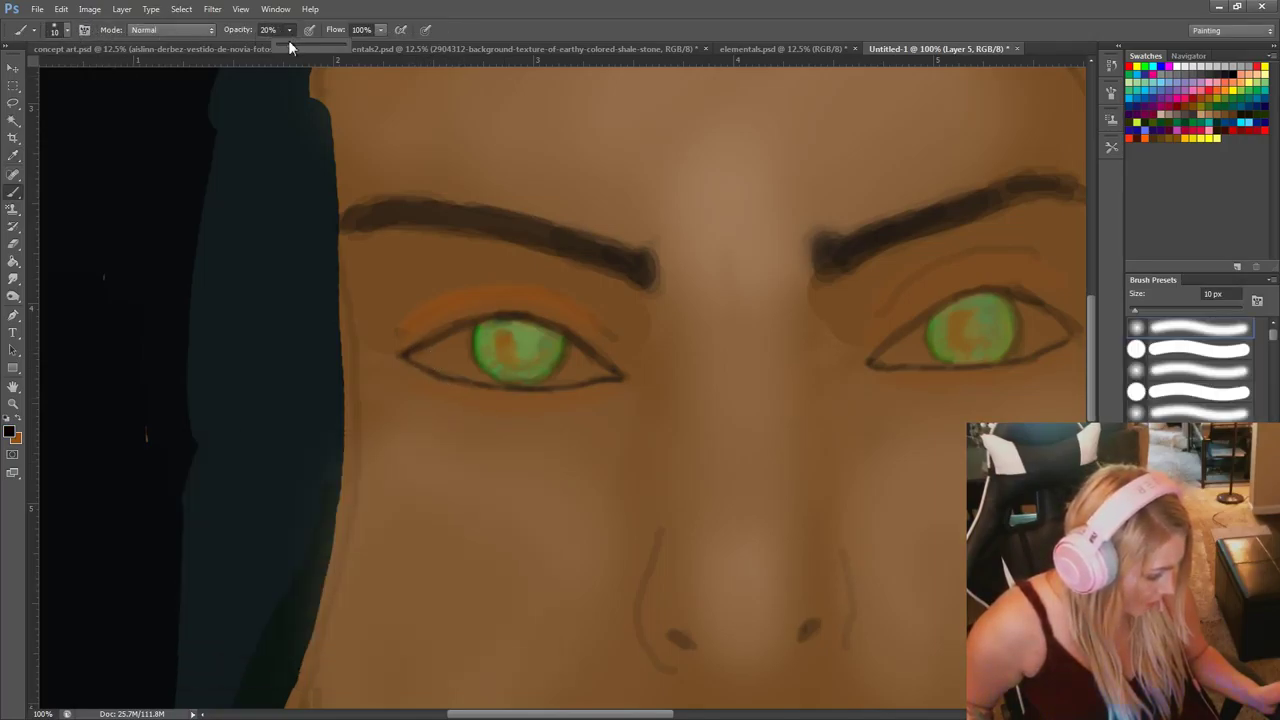
Try a black pupil in the left-hand eye with a 41 px soft round brush, and undo it.
{"action": "left_click", "coordinate": [68, 33]}
{"action": "left_click_drag", "start_coordinate": [26, 71], "coordinate": [46, 71]}
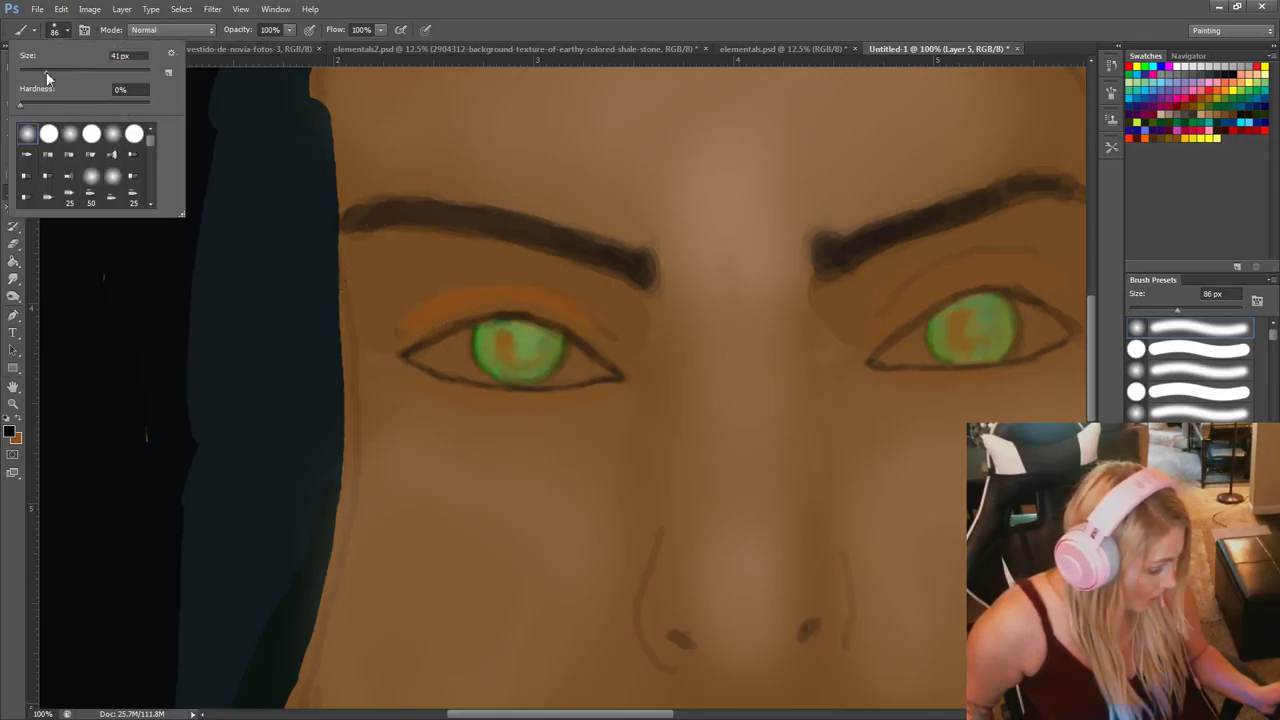
{"action": "left_click", "coordinate": [520, 349]}
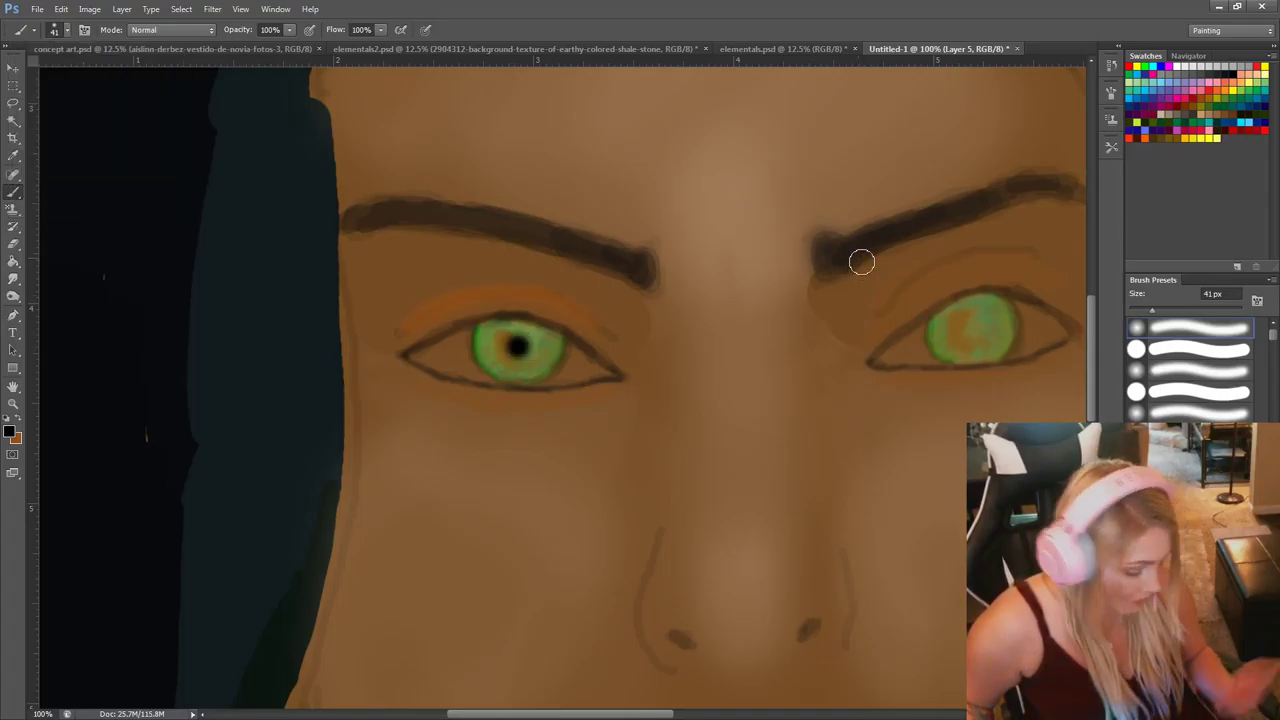
{"action": "key", "text": "ctrl+z"}
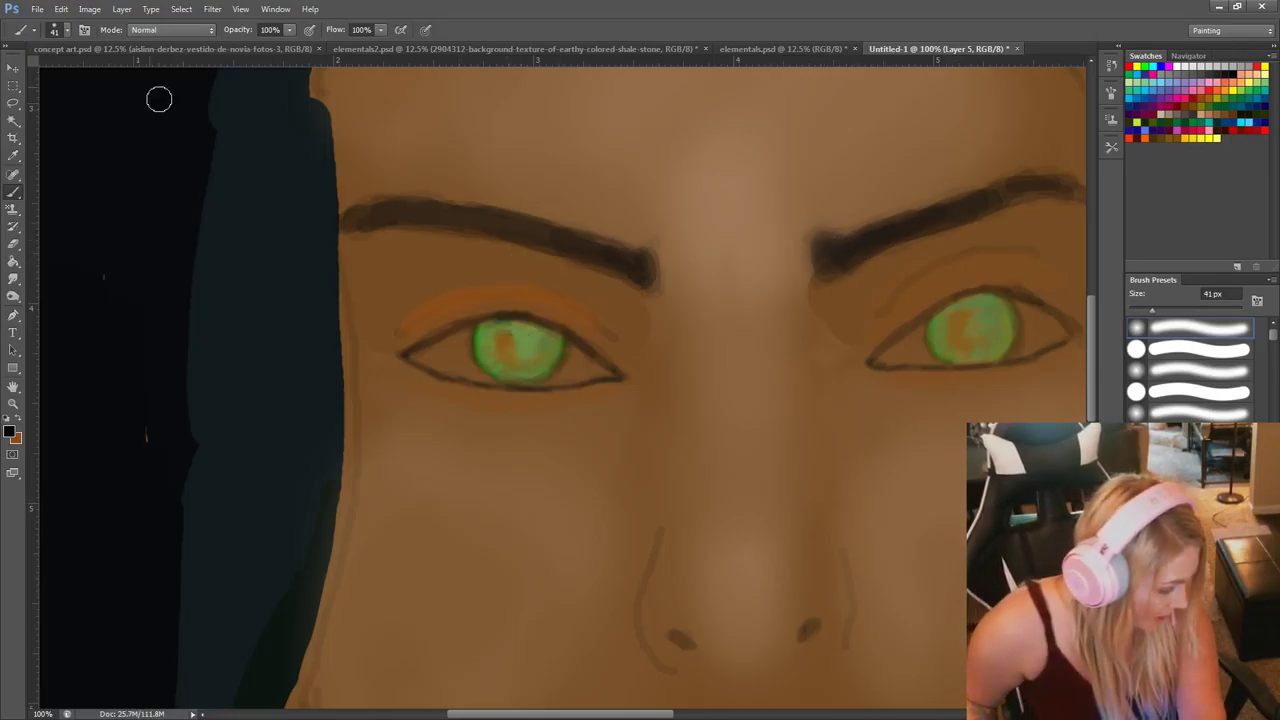
Paint solid black pupils in the centre of both irises with a 28 px hard round brush.
{"action": "left_click", "coordinate": [69, 30]}
{"action": "left_click", "coordinate": [49, 134]}
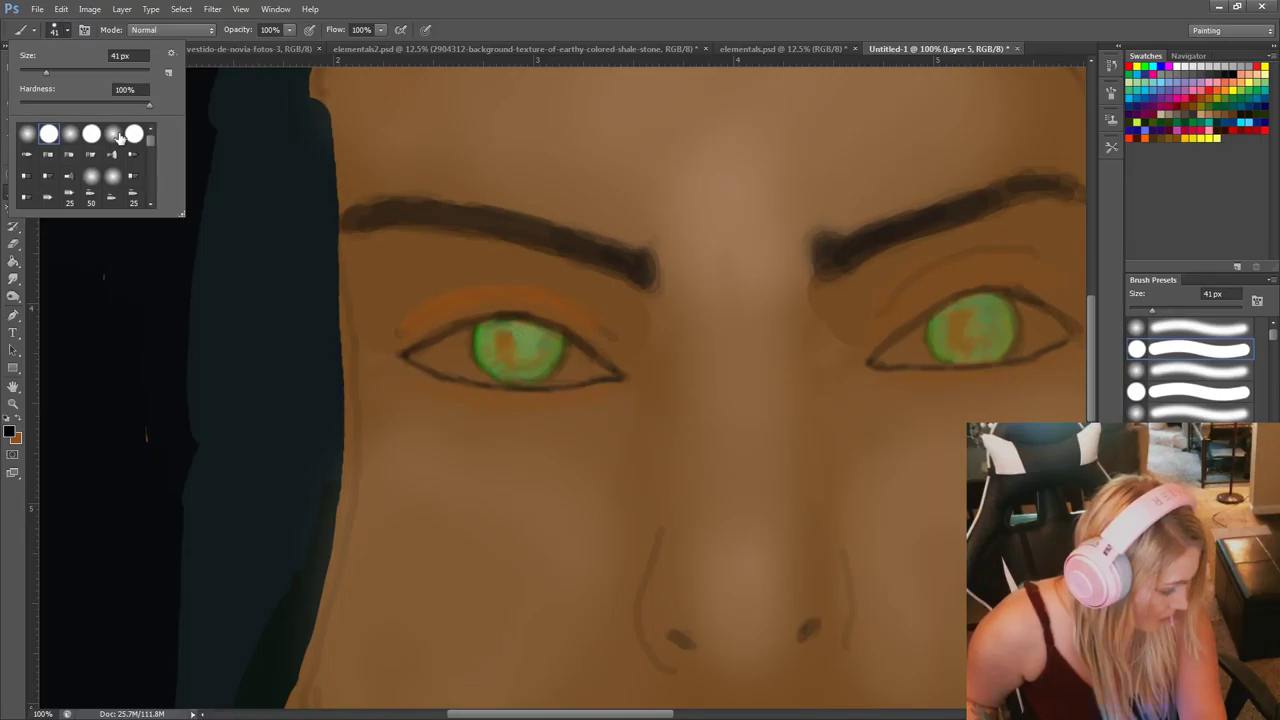
{"action": "left_click_drag", "start_coordinate": [45, 78], "coordinate": [36, 76]}
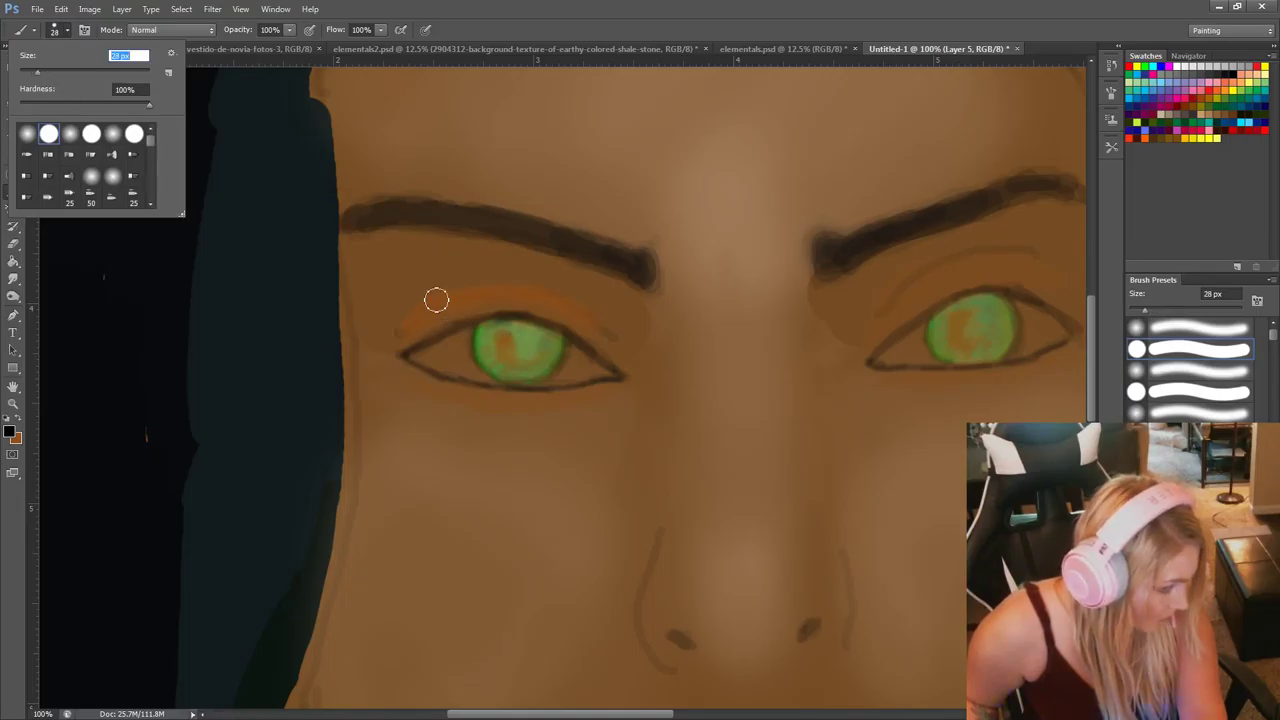
{"action": "left_click", "coordinate": [518, 346]}
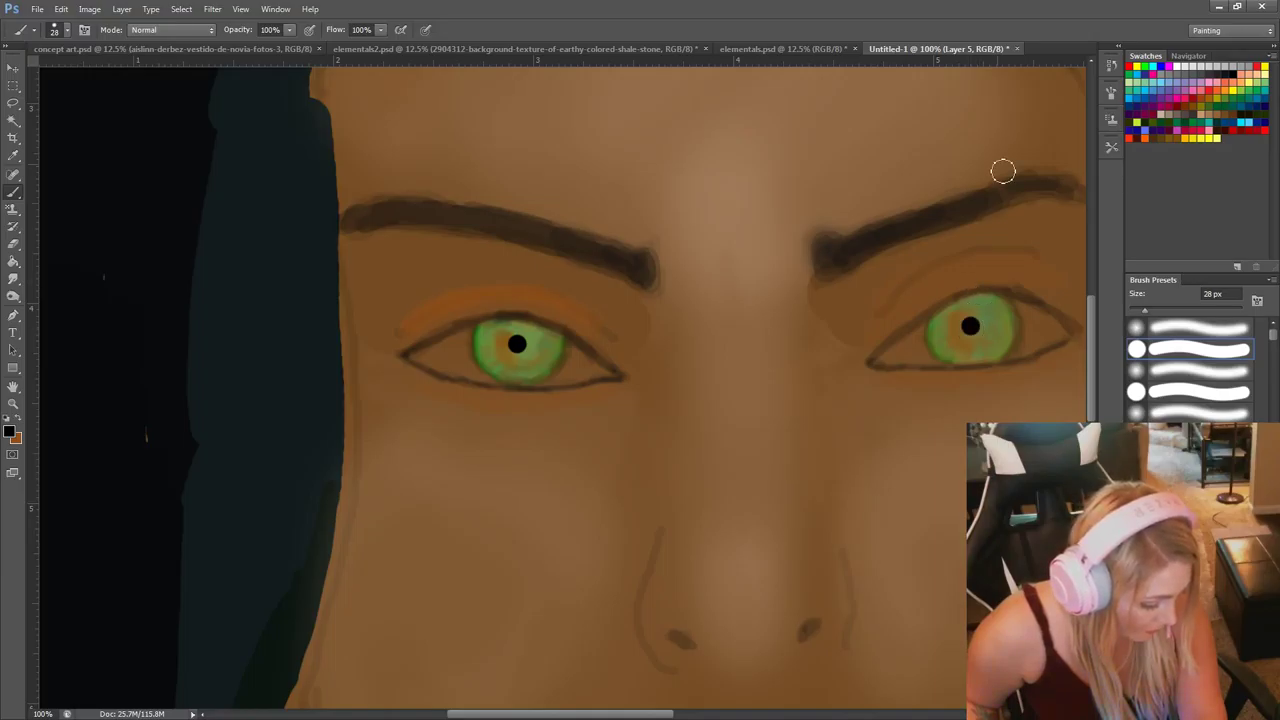
Examine the new pupils in the context of the whole face and the reference photo.
{"action": "key", "text": "ctrl+minus"}
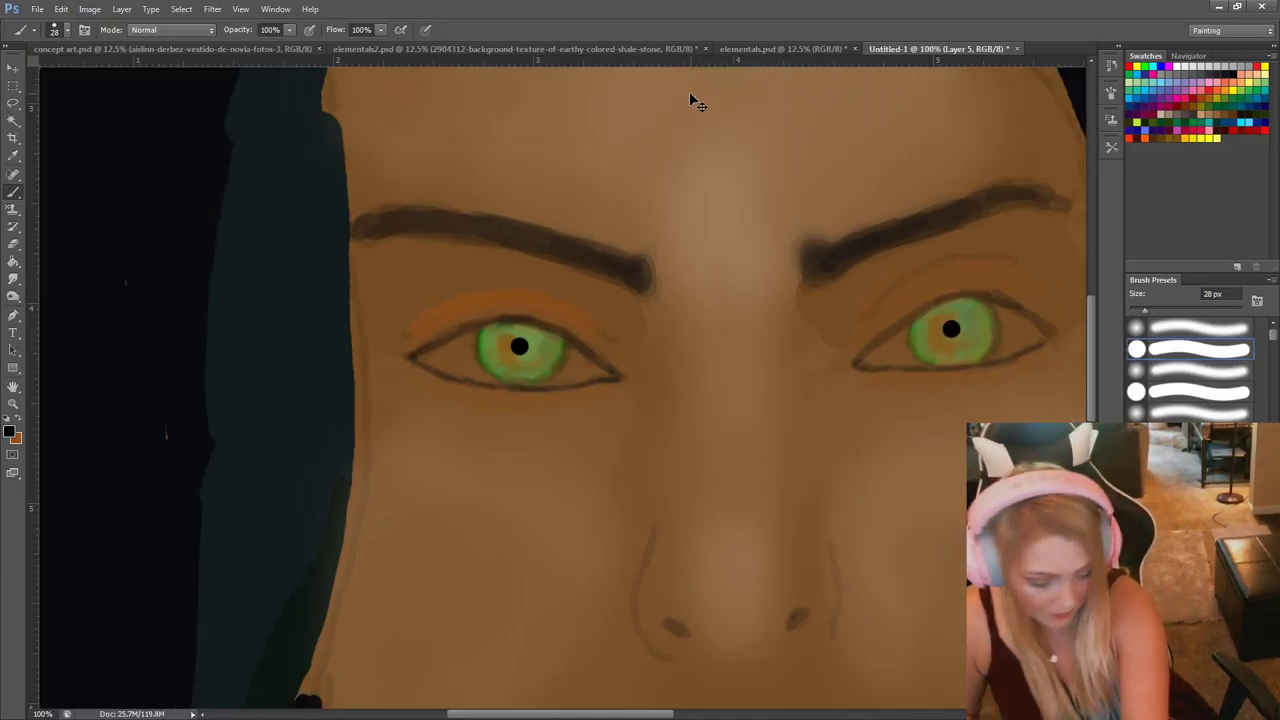
{"action": "key", "text": "ctrl+minus"}
{"action": "key", "text": "ctrl+minus"}
{"action": "key", "text": "ctrl+minus"}
{"action": "key", "text": "ctrl+minus"}
{"action": "key", "text": "ctrl+plus"}
{"action": "key", "text": "ctrl+plus"}
{"action": "key", "text": "ctrl+plus"}
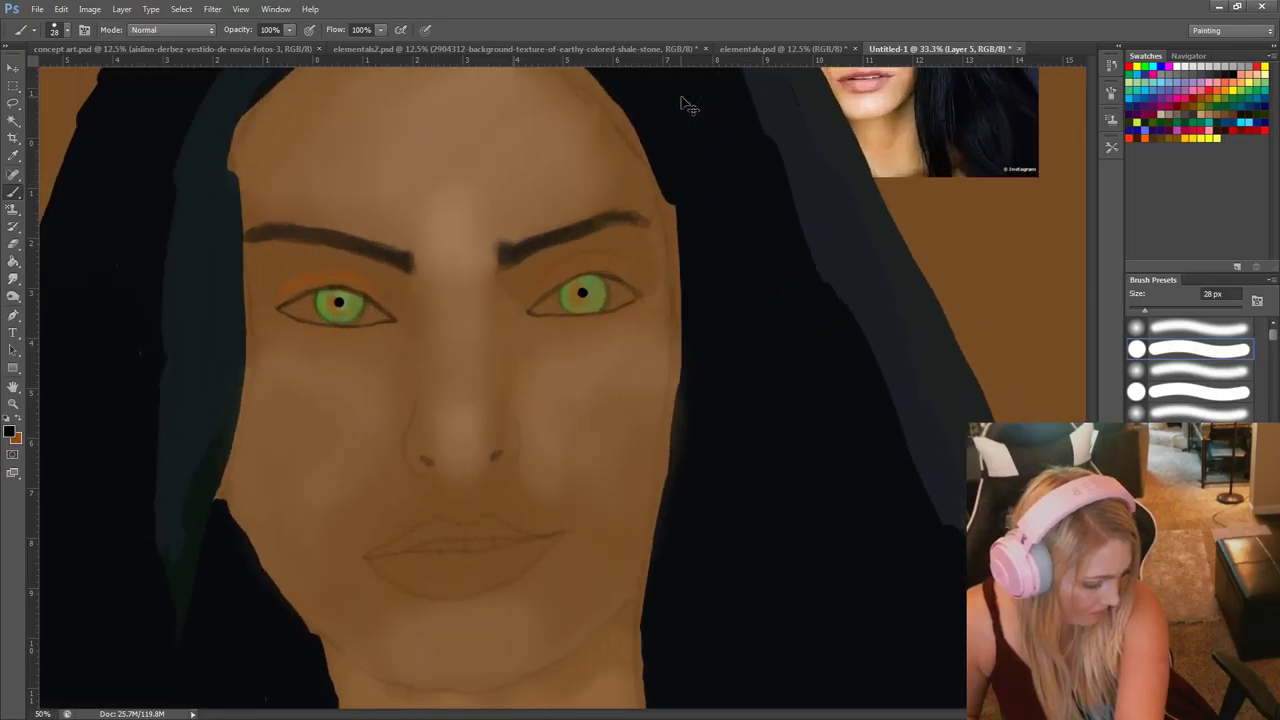
On a new layer, paint white highlights around the left-hand eye's pupil with a 27 px soft round brush.
{"action": "key", "text": "ctrl+plus"}
{"action": "key", "text": "ctrl+plus"}
{"action": "key", "text": "ctrl+plus"}
{"action": "scroll", "coordinate": [700, 560], "scroll_direction": "up", "scroll_amount": 1}
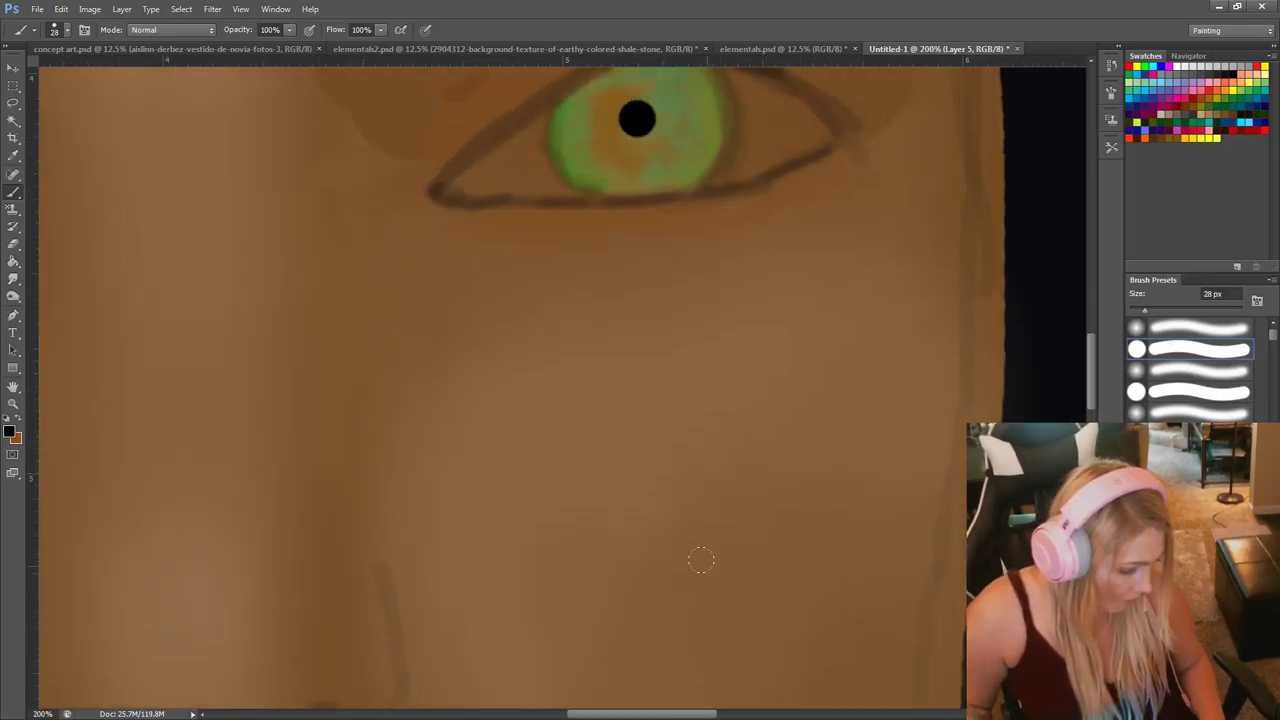
{"action": "scroll", "coordinate": [700, 560], "scroll_direction": "up", "scroll_amount": 3}
{"action": "left_click_drag", "start_coordinate": [666, 716], "coordinate": [594, 716]}
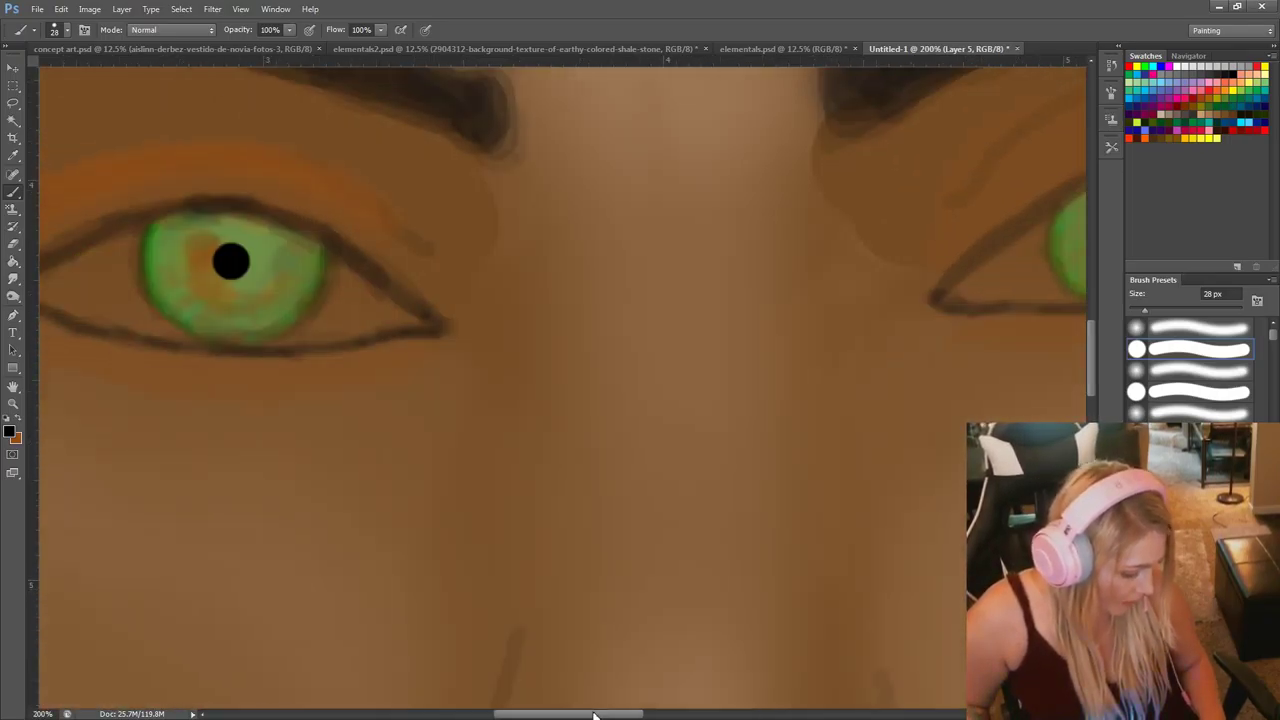
{"action": "scroll", "coordinate": [810, 578], "scroll_direction": "up", "scroll_amount": 1}
{"action": "key", "text": "ctrl+shift+alt+n"}
{"action": "left_click", "coordinate": [9, 431]}
{"action": "left_click", "coordinate": [57, 31]}
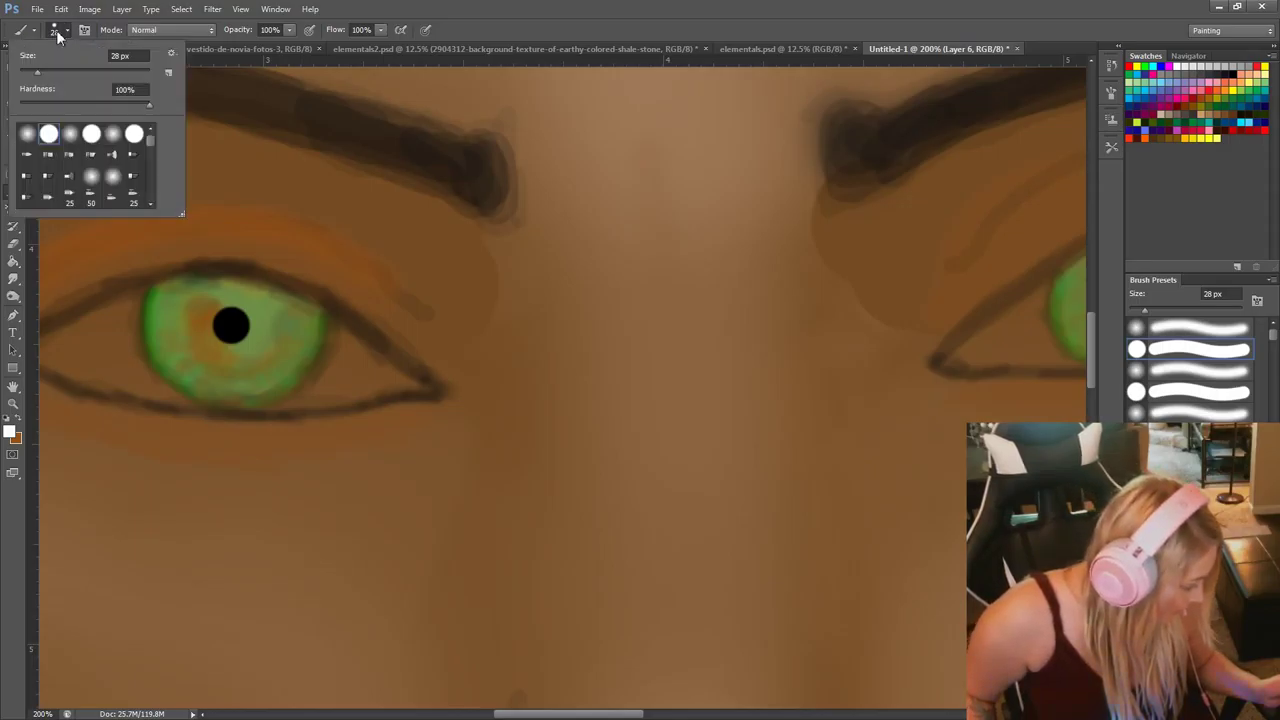
{"action": "left_click", "coordinate": [65, 147]}
{"action": "left_click_drag", "start_coordinate": [47, 70], "coordinate": [52, 70]}
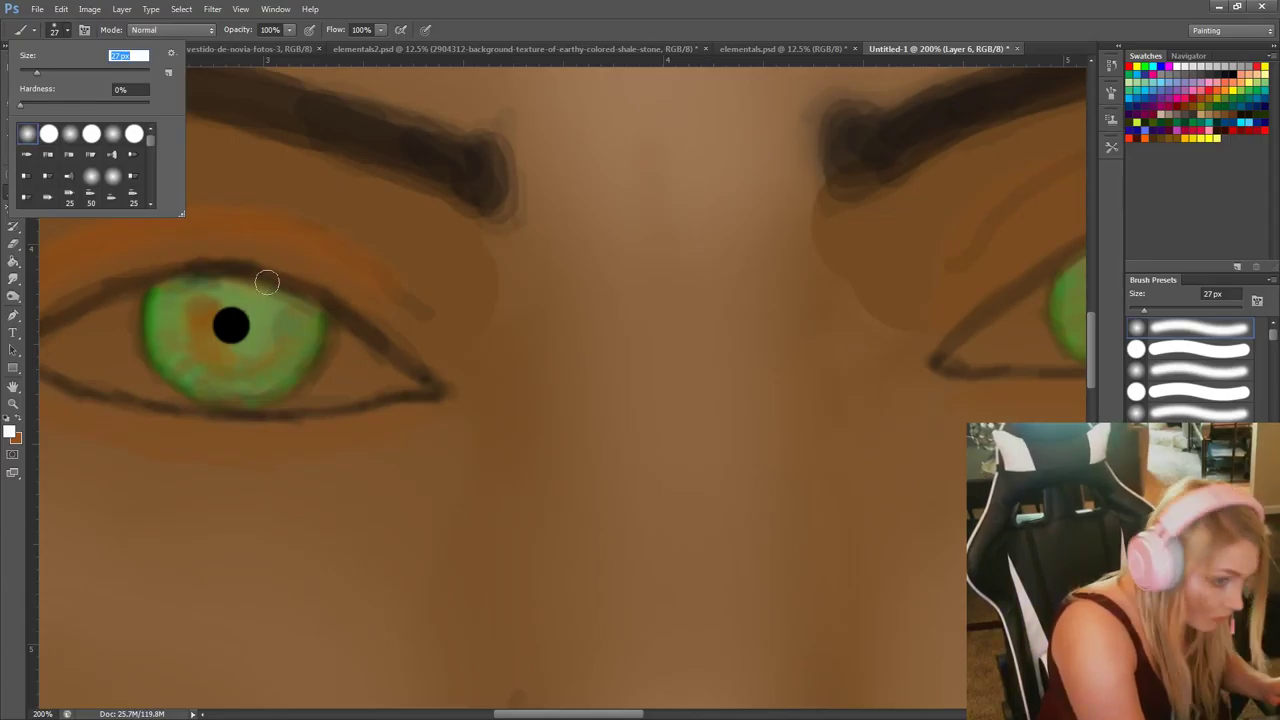
{"action": "key", "text": "Return"}
{"action": "left_click_drag", "start_coordinate": [252, 302], "coordinate": [285, 352]}
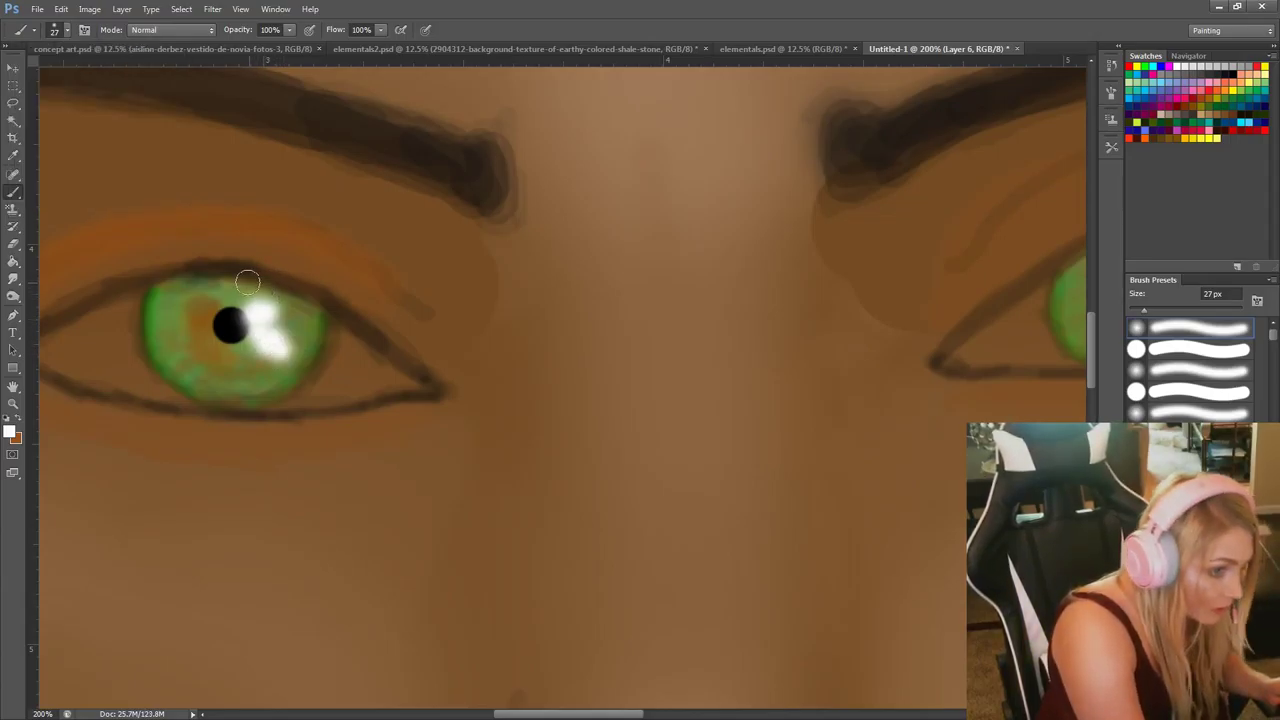
{"action": "mouse_move", "coordinate": [189, 317]}
{"action": "left_mouse_down"}
{"action": "mouse_move", "coordinate": [185, 327]}
{"action": "mouse_move", "coordinate": [211, 315]}
{"action": "left_mouse_up"}
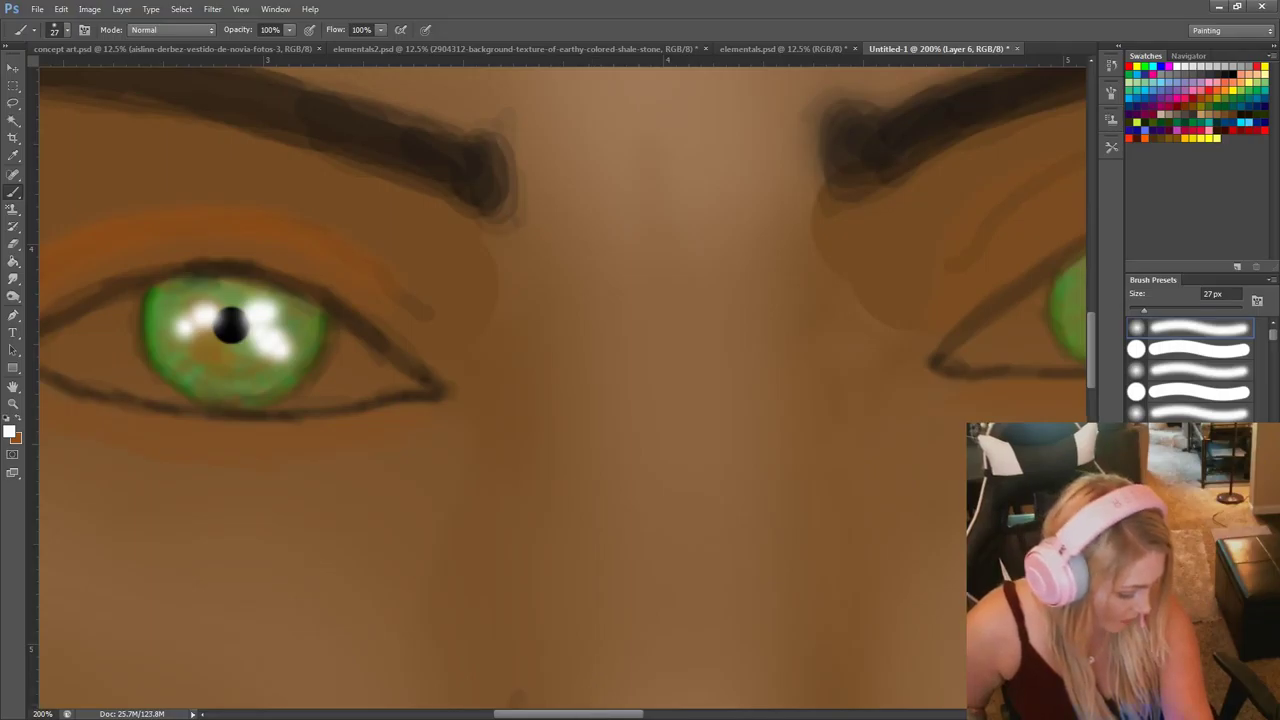
Paint a white highlight beside the right-hand eye's pupil, check both eyes on the whole face, and undo the last change.
{"action": "left_click_drag", "start_coordinate": [612, 716], "coordinate": [697, 711]}
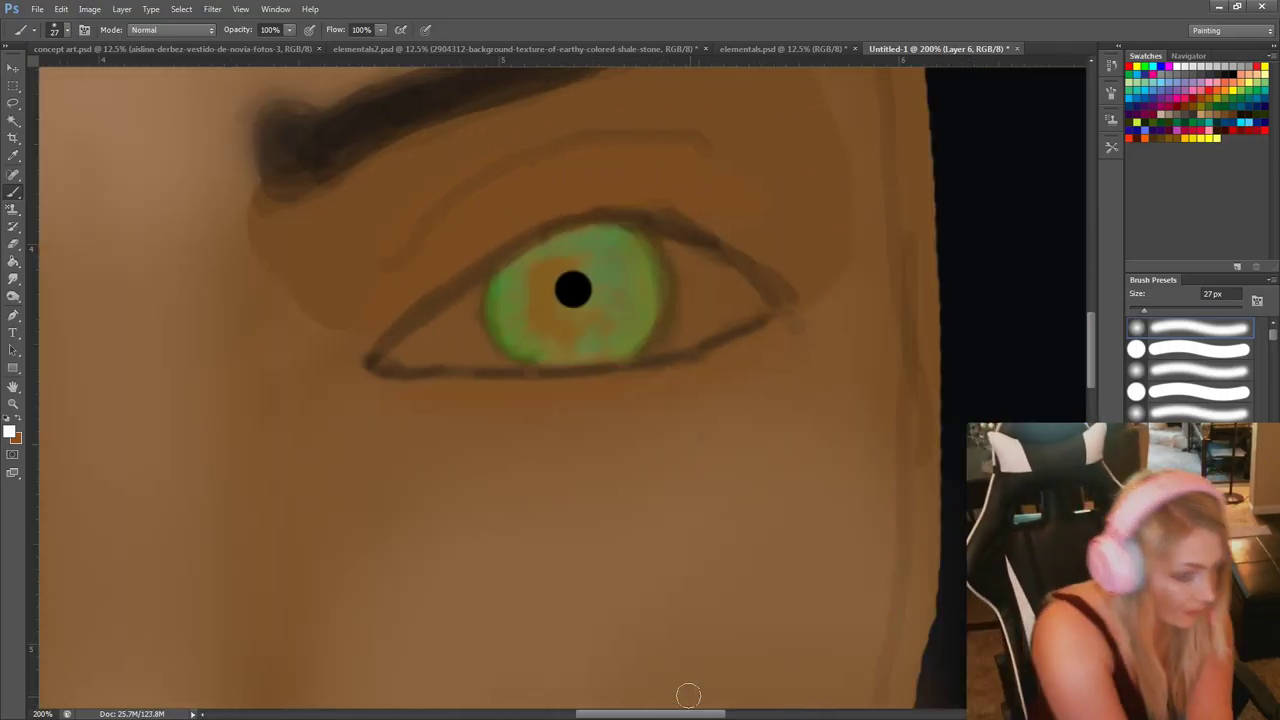
{"action": "left_click_drag", "start_coordinate": [568, 282], "coordinate": [623, 257]}
{"action": "key", "text": "ctrl+minus"}
{"action": "key", "text": "ctrl+minus"}
{"action": "key", "text": "ctrl+minus"}
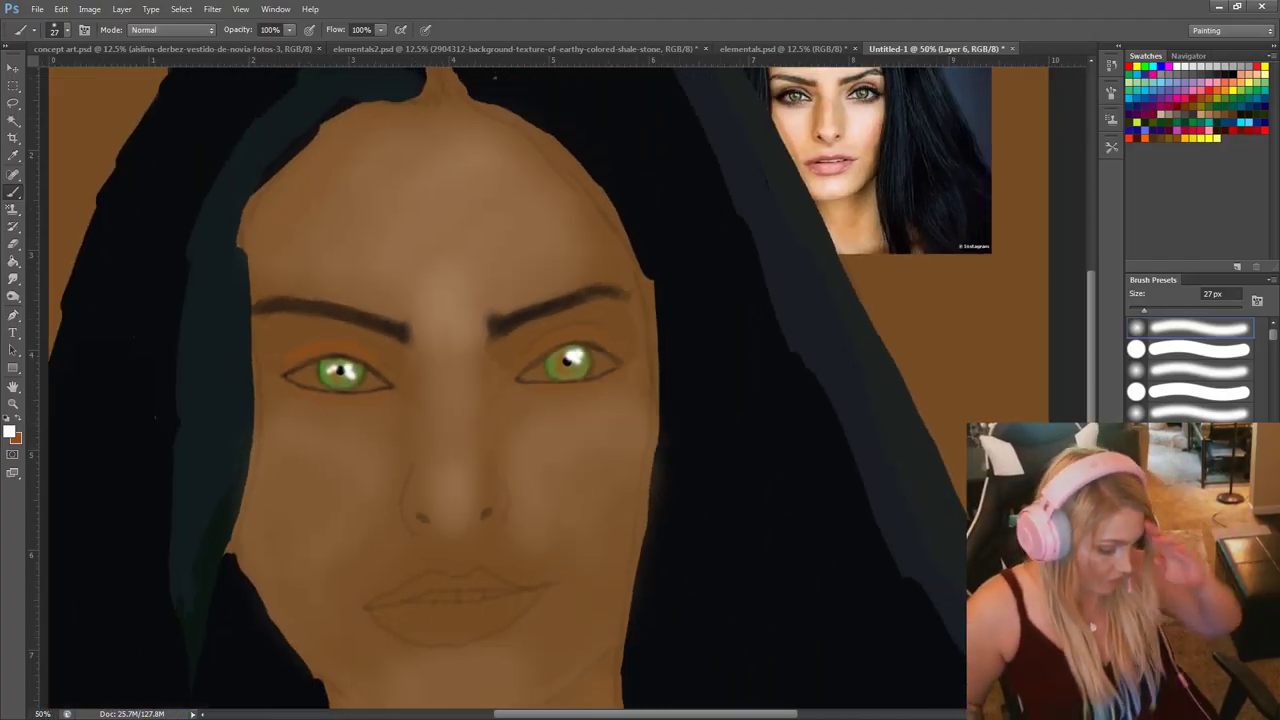
{"action": "key", "text": "ctrl+z"}
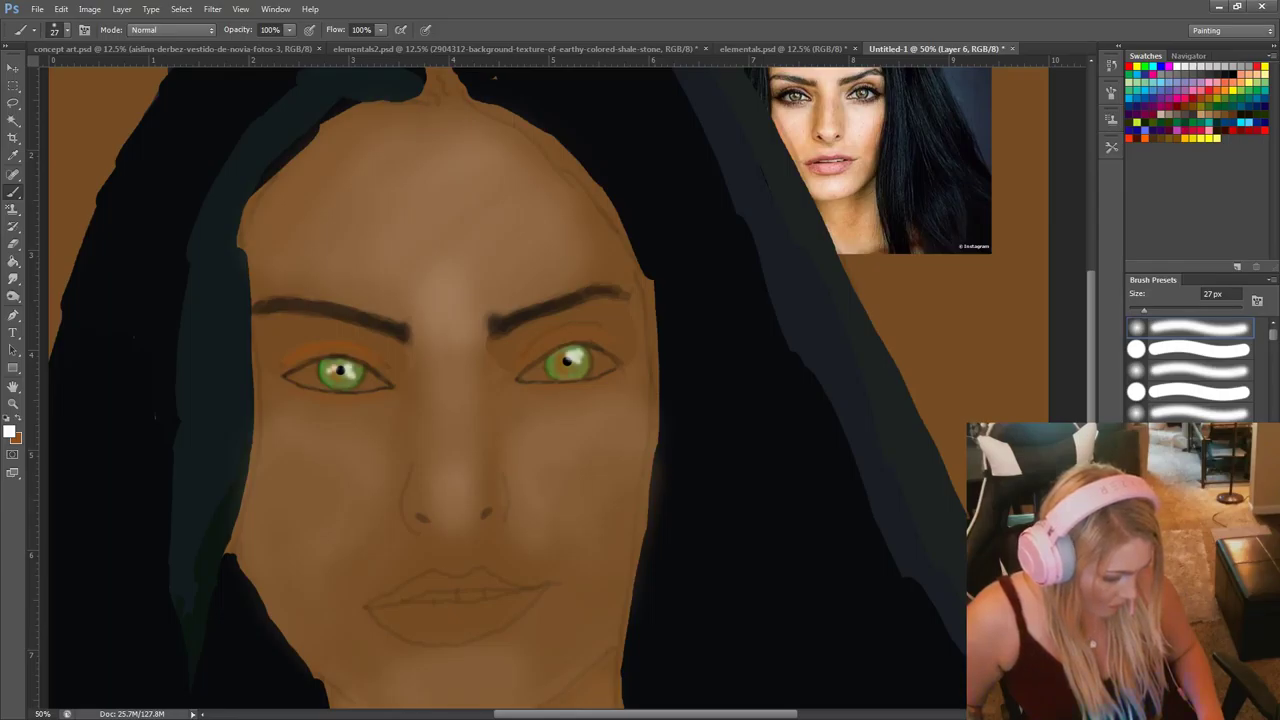
Try different blending modes on the white eye-highlight layer.
{"action": "left_click", "coordinate": [1172, 545]}
{"action": "left_click", "coordinate": [1154, 418]}
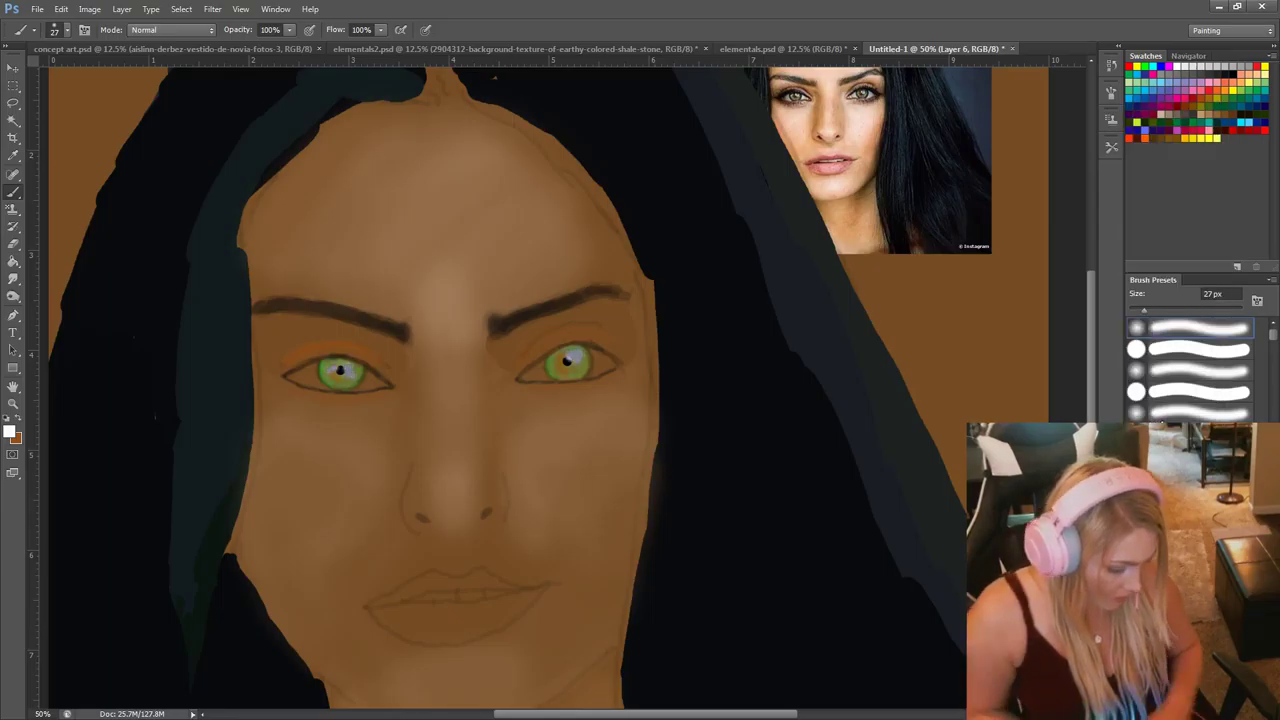
{"action": "key", "text": "Down"}
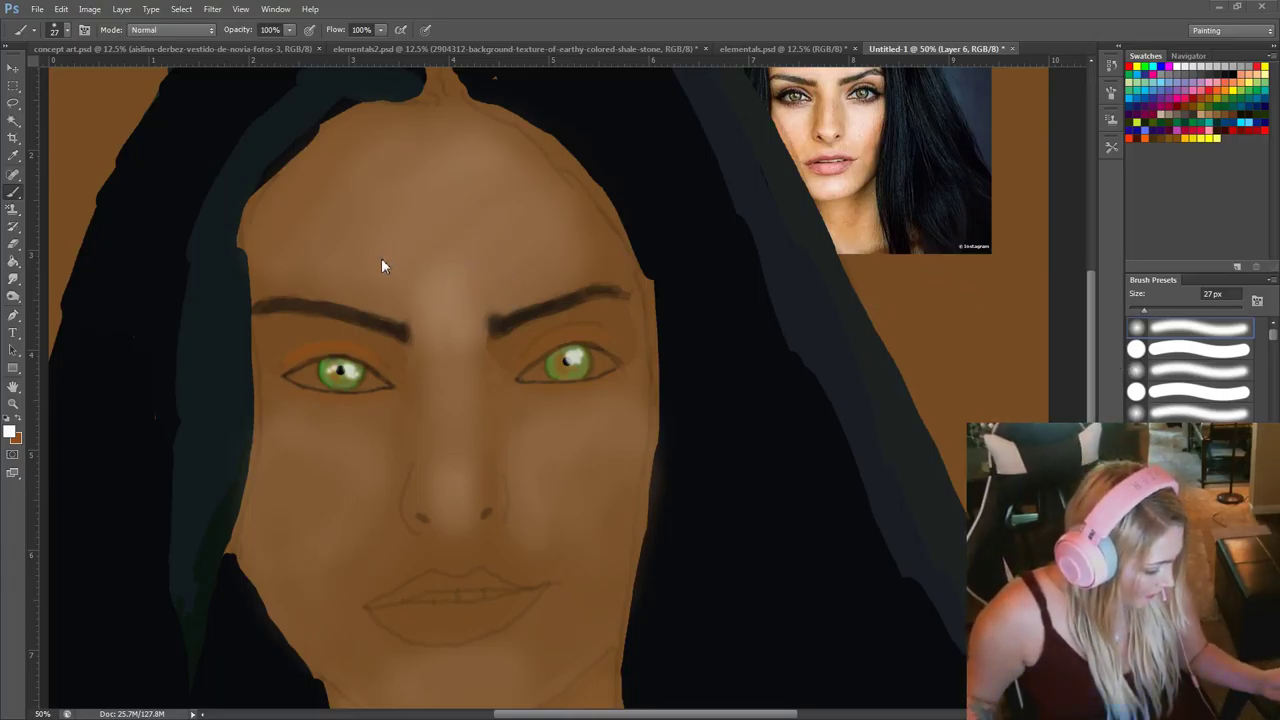
Set the foreground colour to dark brown #503214 and try shading along the left-hand eye's upper lid.
{"action": "key", "text": "alt"}
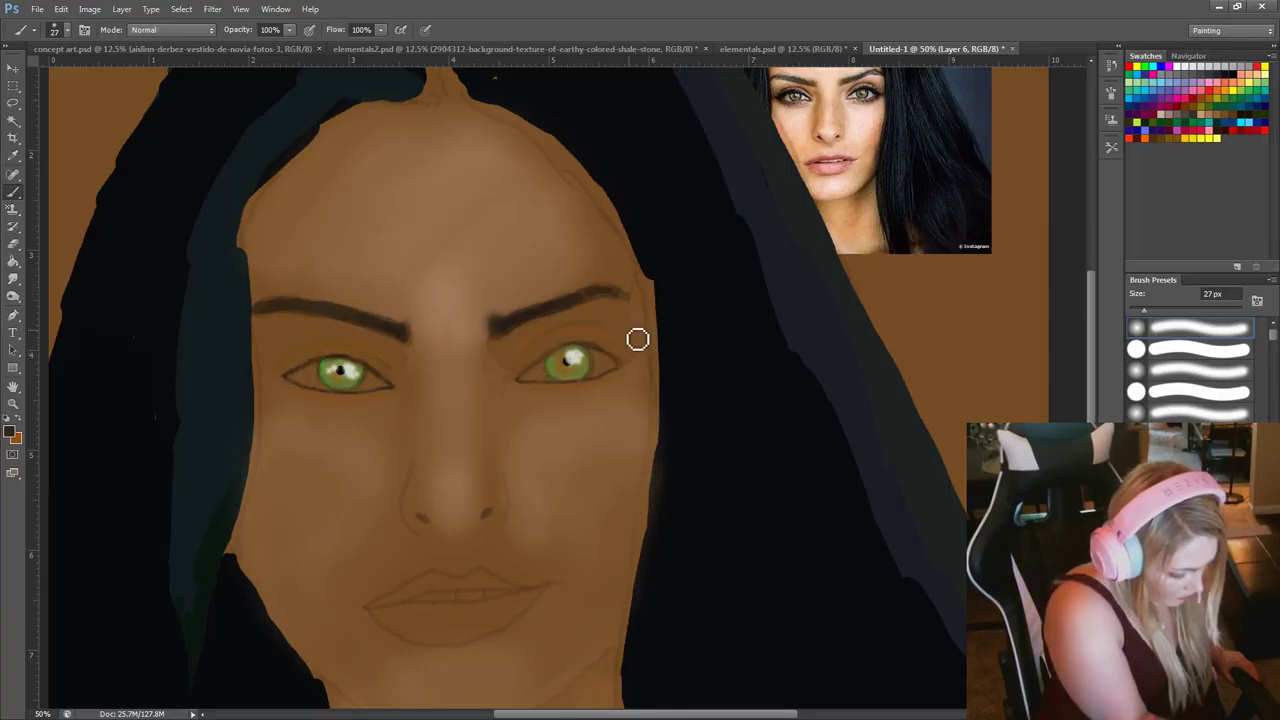
{"action": "key", "text": "i"}
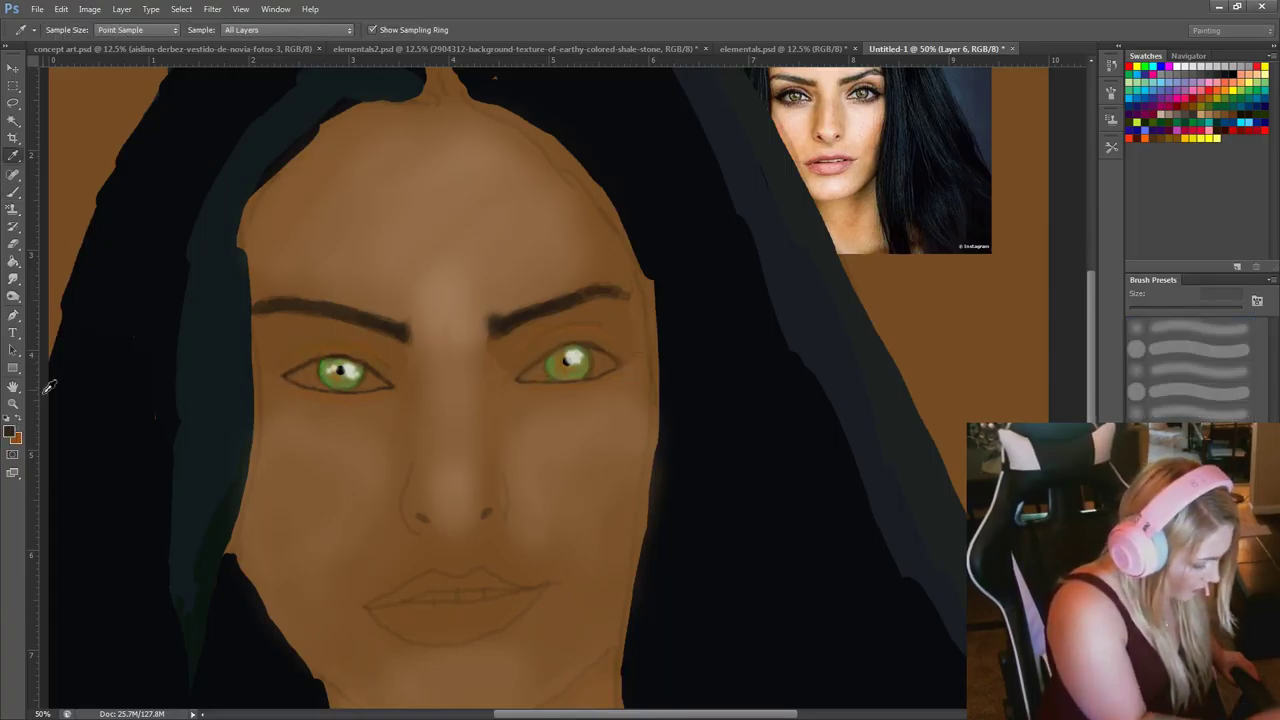
{"action": "left_click", "coordinate": [10, 431]}
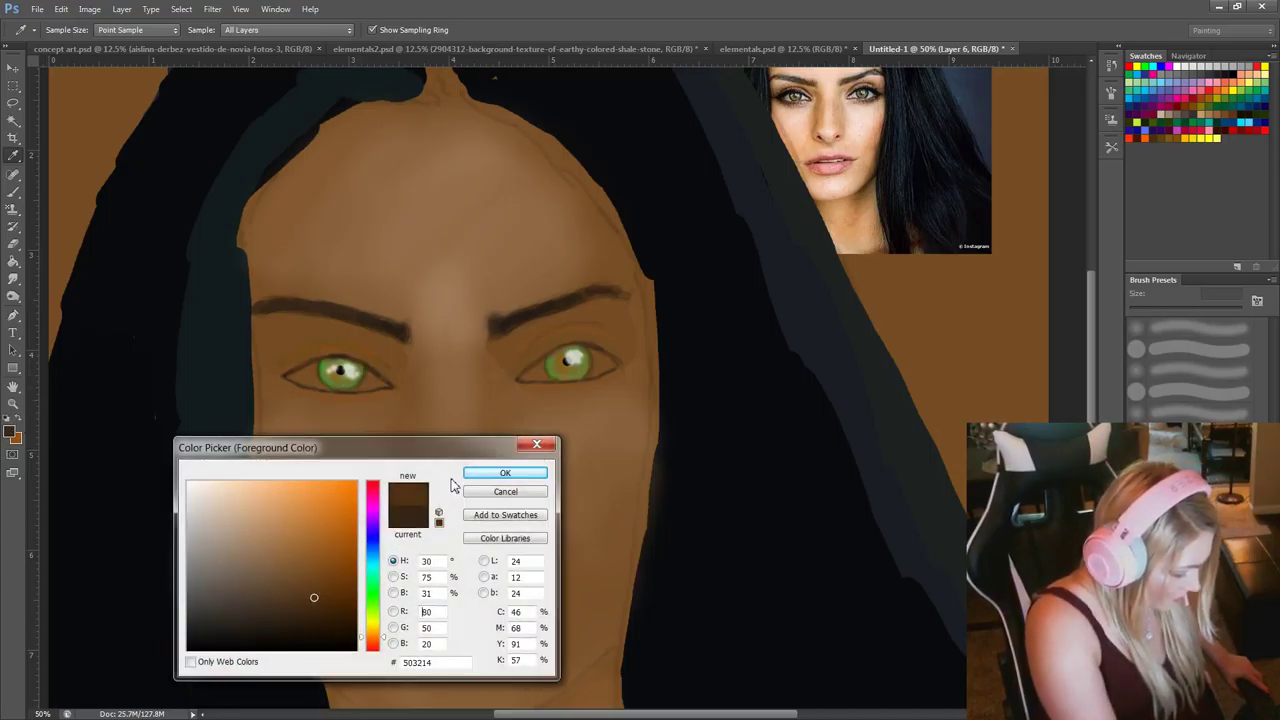
{"action": "key", "text": "Return"}
{"action": "key", "text": "b"}
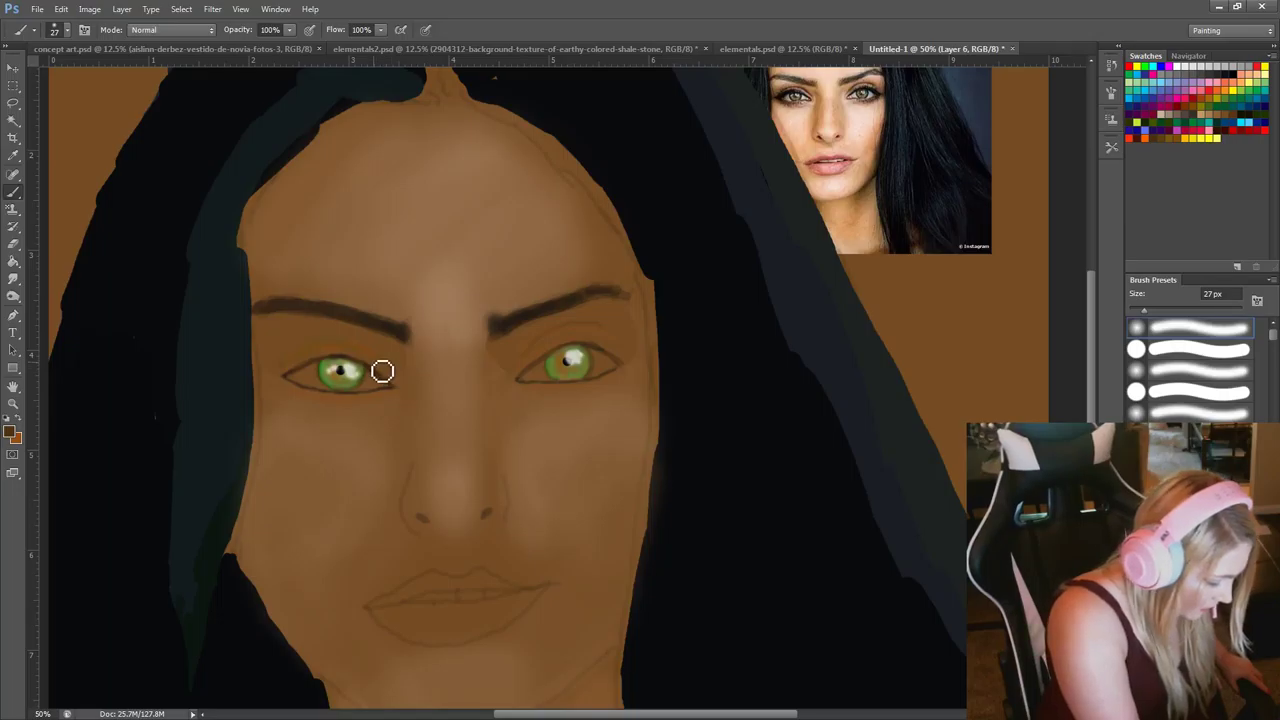
{"action": "mouse_move", "coordinate": [347, 355]}
{"action": "left_mouse_down"}
{"action": "mouse_move", "coordinate": [297, 360]}
{"action": "mouse_move", "coordinate": [357, 354]}
{"action": "mouse_move", "coordinate": [382, 368]}
{"action": "left_mouse_up"}
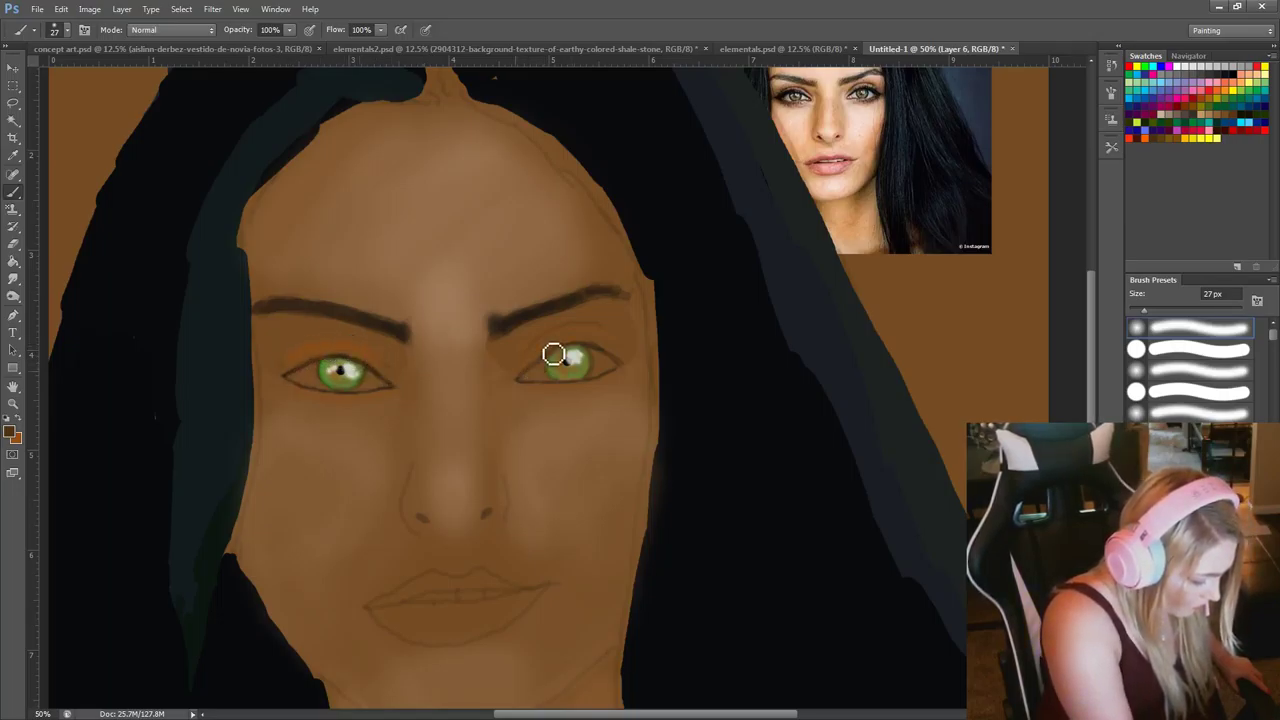
Enlarge the soft round brush to 63 px for shading the eyelids.
{"action": "right_click", "coordinate": [611, 560]}
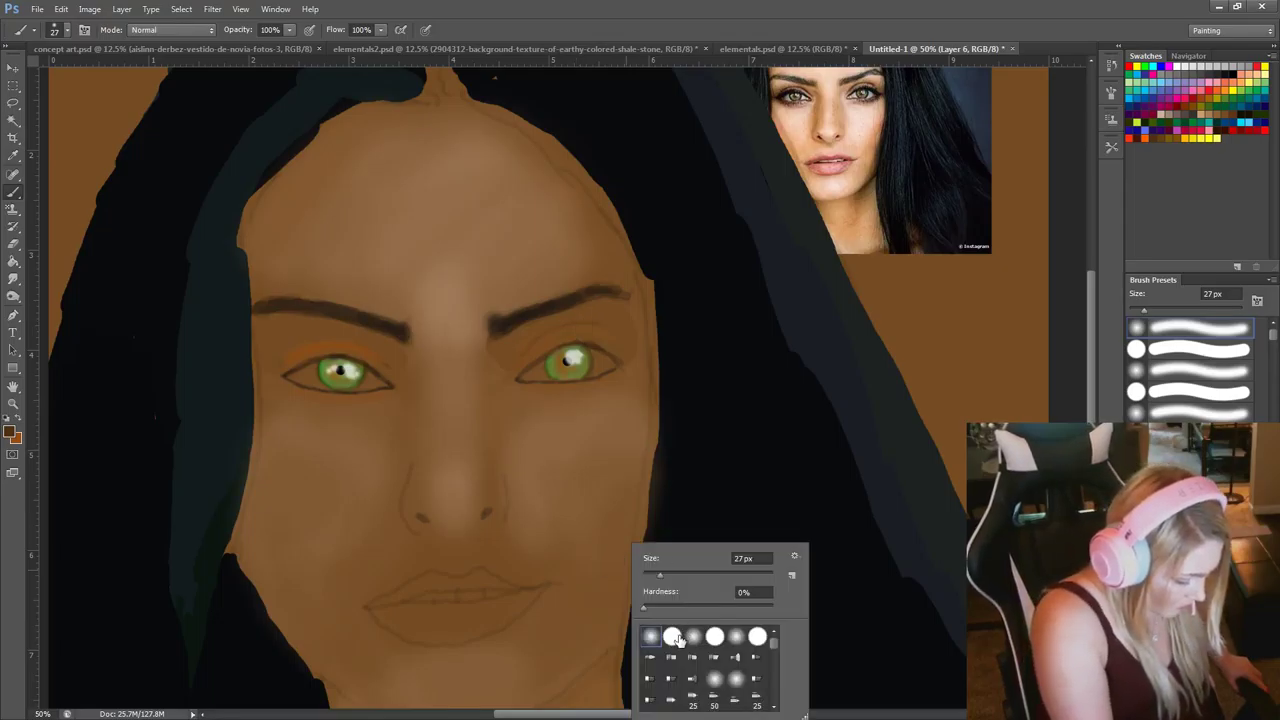
{"action": "left_click_drag", "start_coordinate": [660, 575], "coordinate": [685, 572]}
{"action": "key", "text": "Return"}
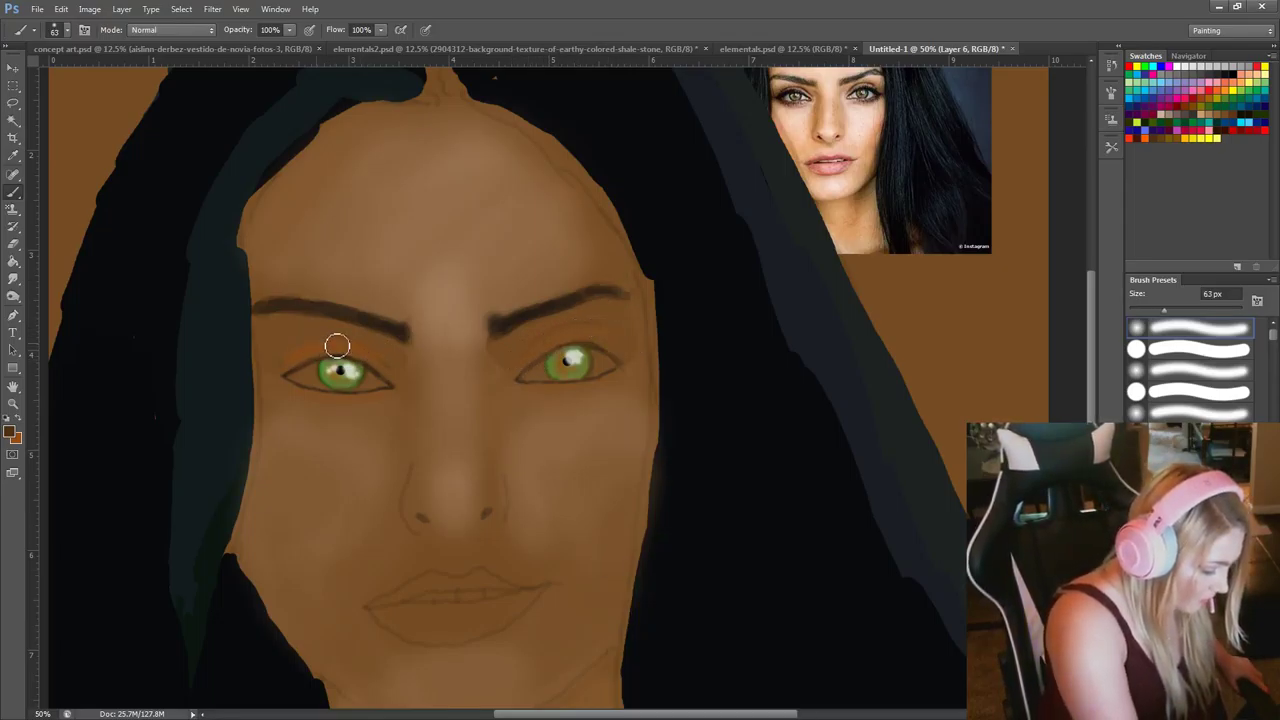
{"action": "key", "text": "i"}
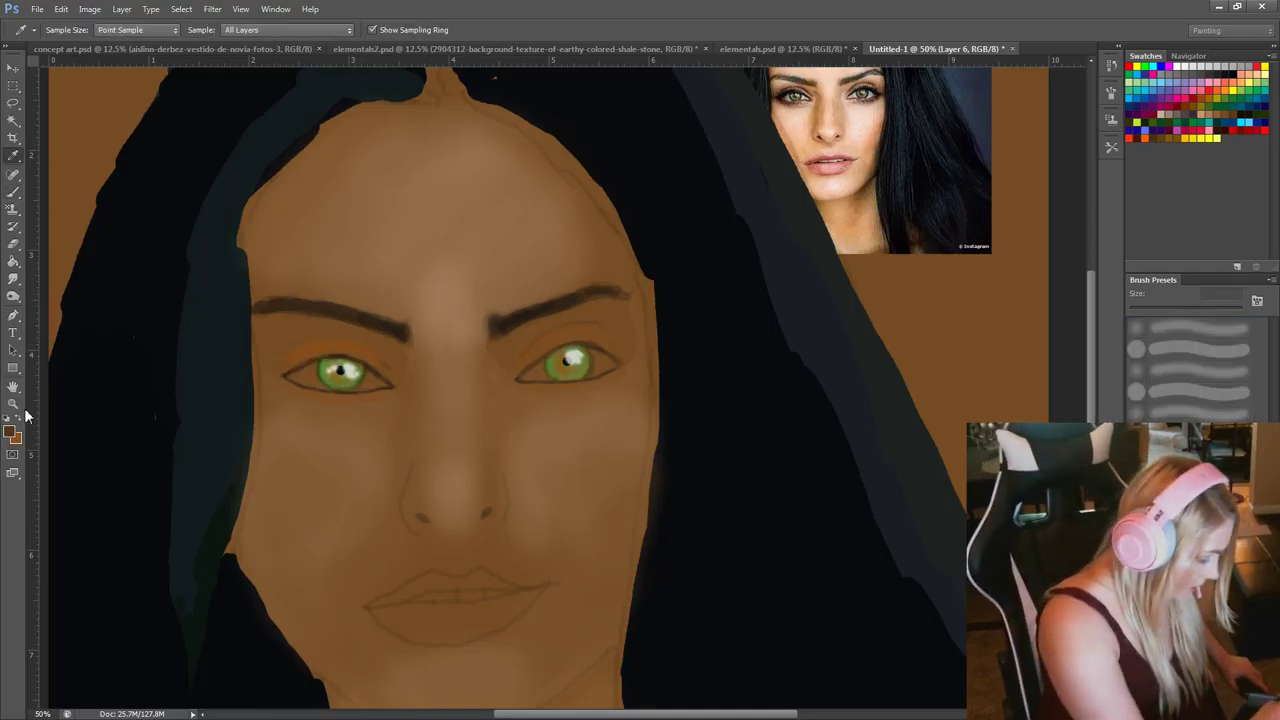
{"action": "left_click", "coordinate": [12, 430]}
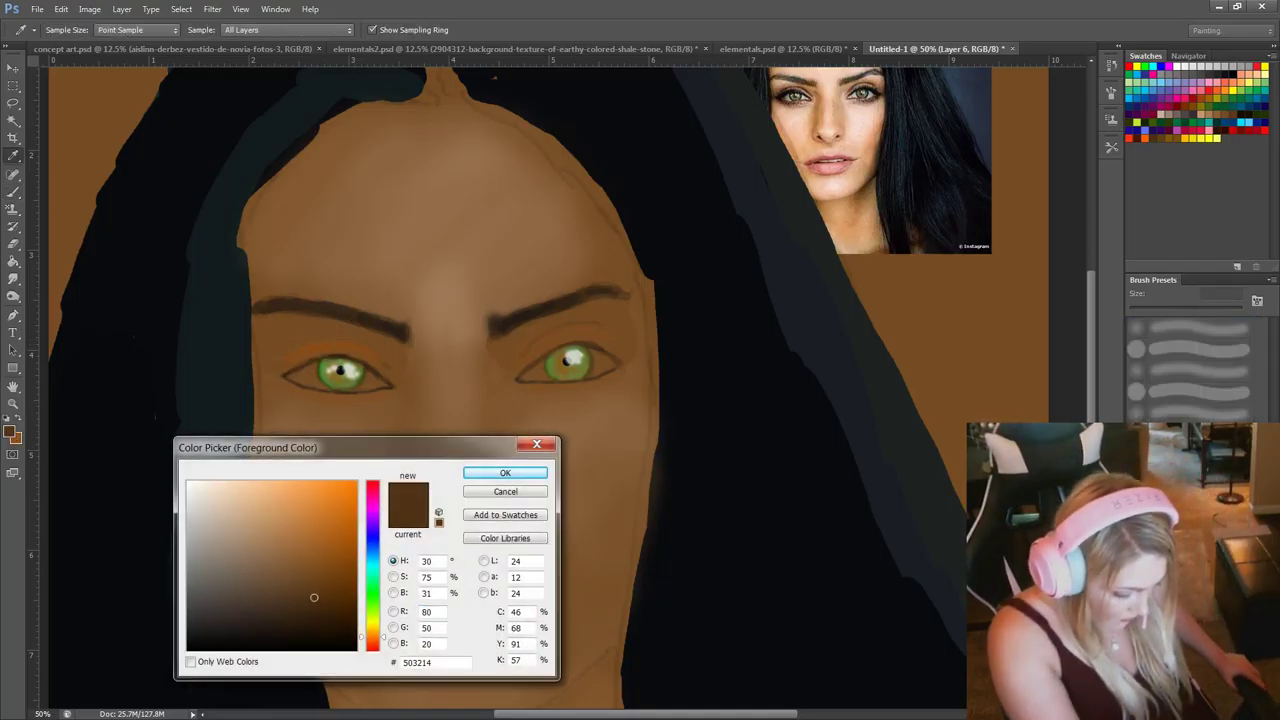
{"action": "left_click", "coordinate": [505, 494]}
{"action": "key", "text": "b"}
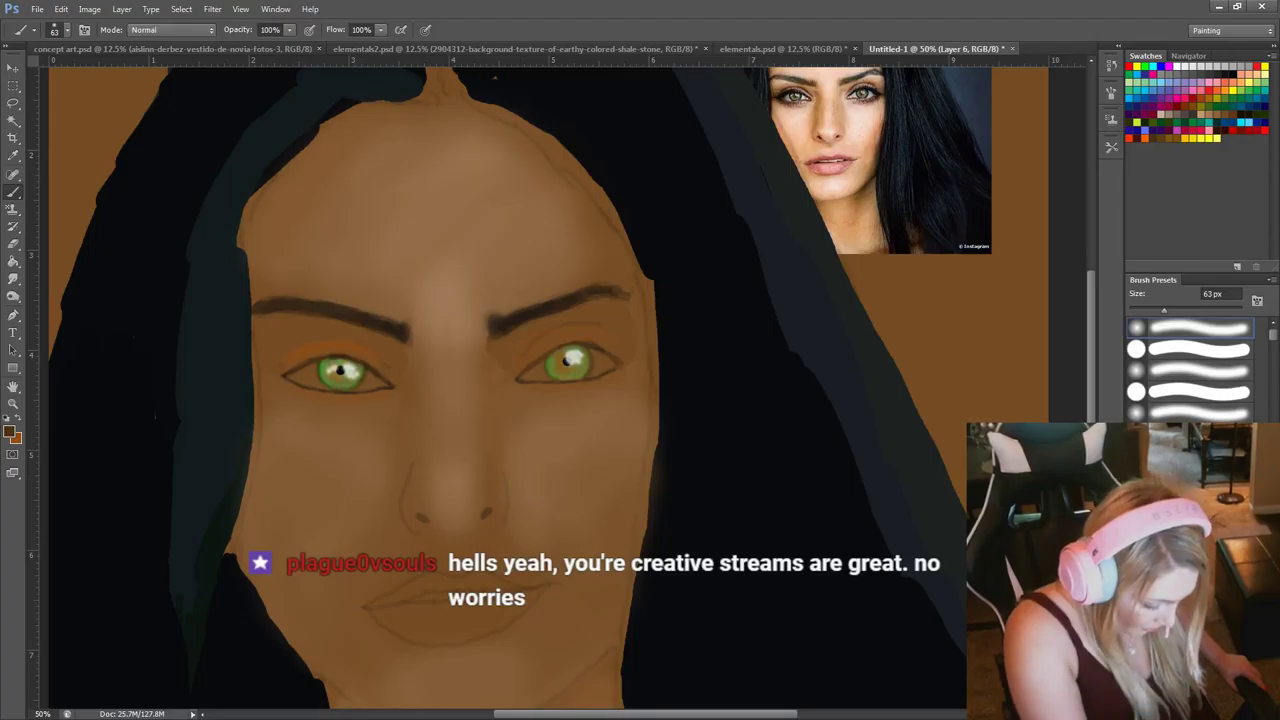
Set the foreground colour to light grey #bbb7b3 for the whites of the eyes.
{"action": "key", "text": "i"}
{"action": "left_click", "coordinate": [14, 430]}
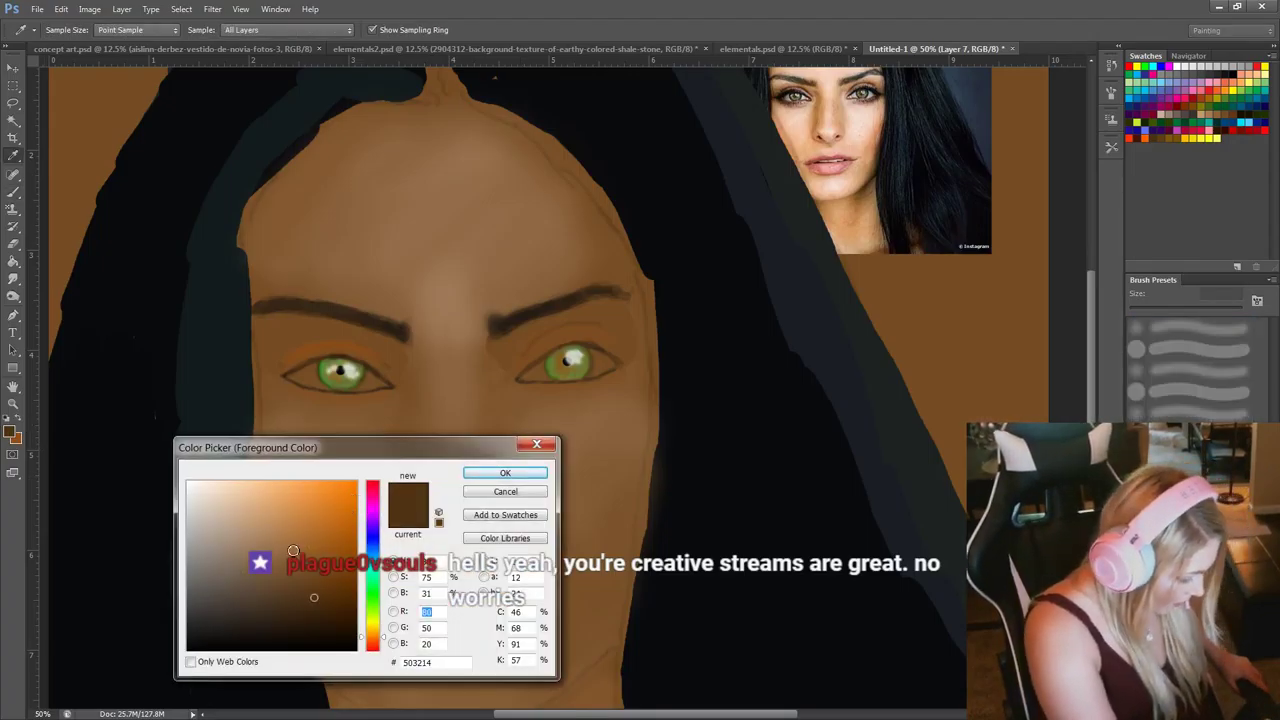
{"action": "mouse_move", "coordinate": [244, 555]}
{"action": "left_mouse_down"}
{"action": "mouse_move", "coordinate": [209, 554]}
{"action": "mouse_move", "coordinate": [199, 530]}
{"action": "left_mouse_up"}
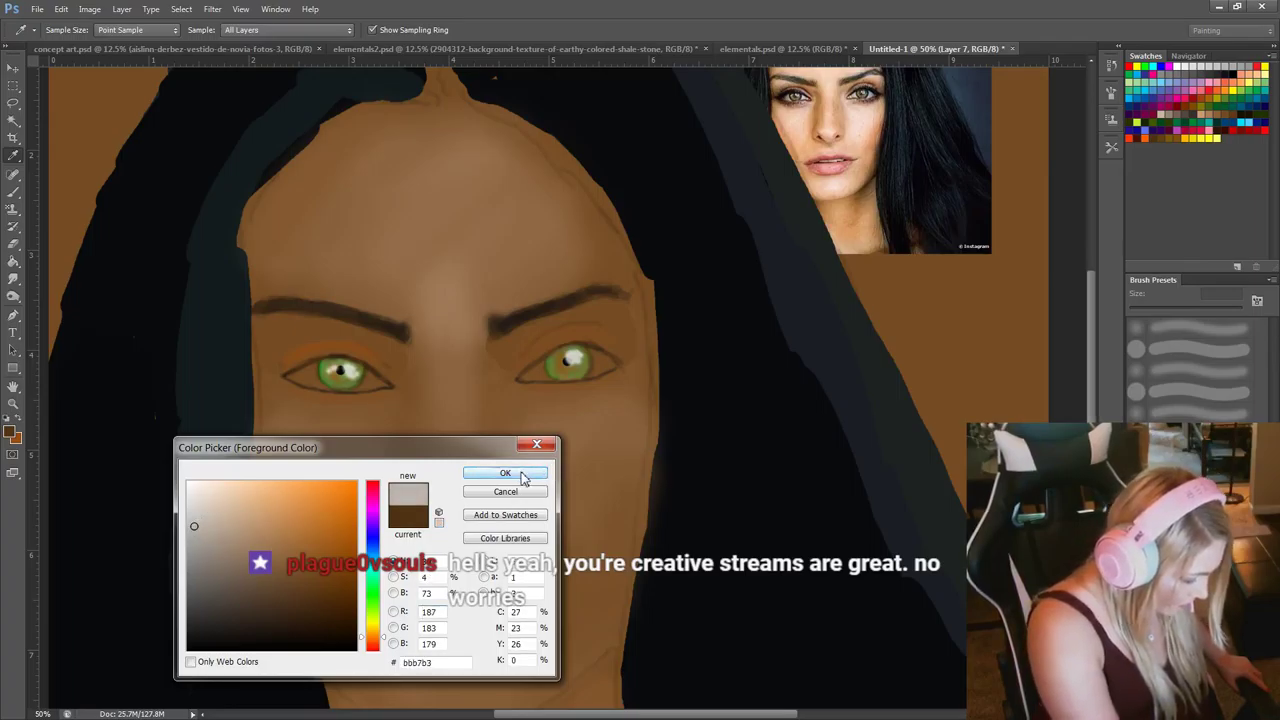
{"action": "left_click", "coordinate": [522, 478]}
Try filling the inner white of the right-hand eye with a soft 37 px brush, and undo the stroke.
{"action": "key", "text": "b"}
{"action": "right_click", "coordinate": [591, 385]}
{"action": "left_click_drag", "start_coordinate": [635, 414], "coordinate": [622, 414]}
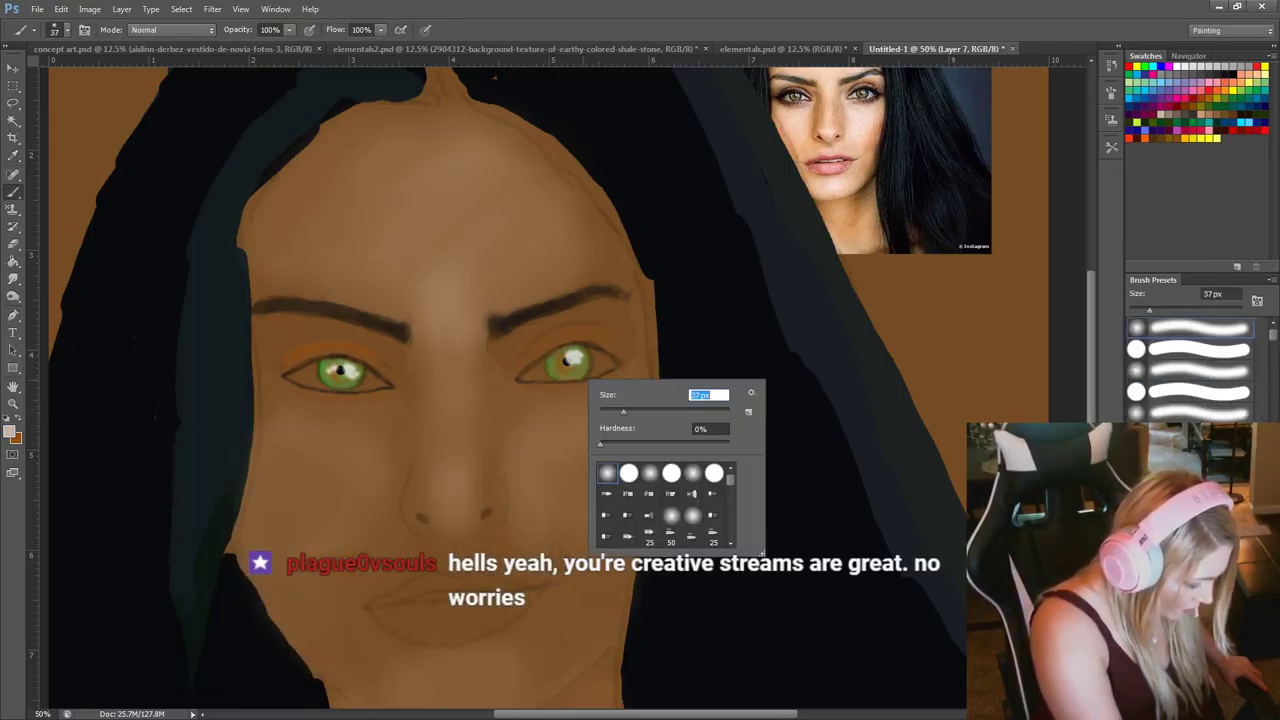
{"action": "mouse_move", "coordinate": [537, 368]}
{"action": "left_mouse_down"}
{"action": "mouse_move", "coordinate": [525, 376]}
{"action": "mouse_move", "coordinate": [542, 374]}
{"action": "left_mouse_up"}
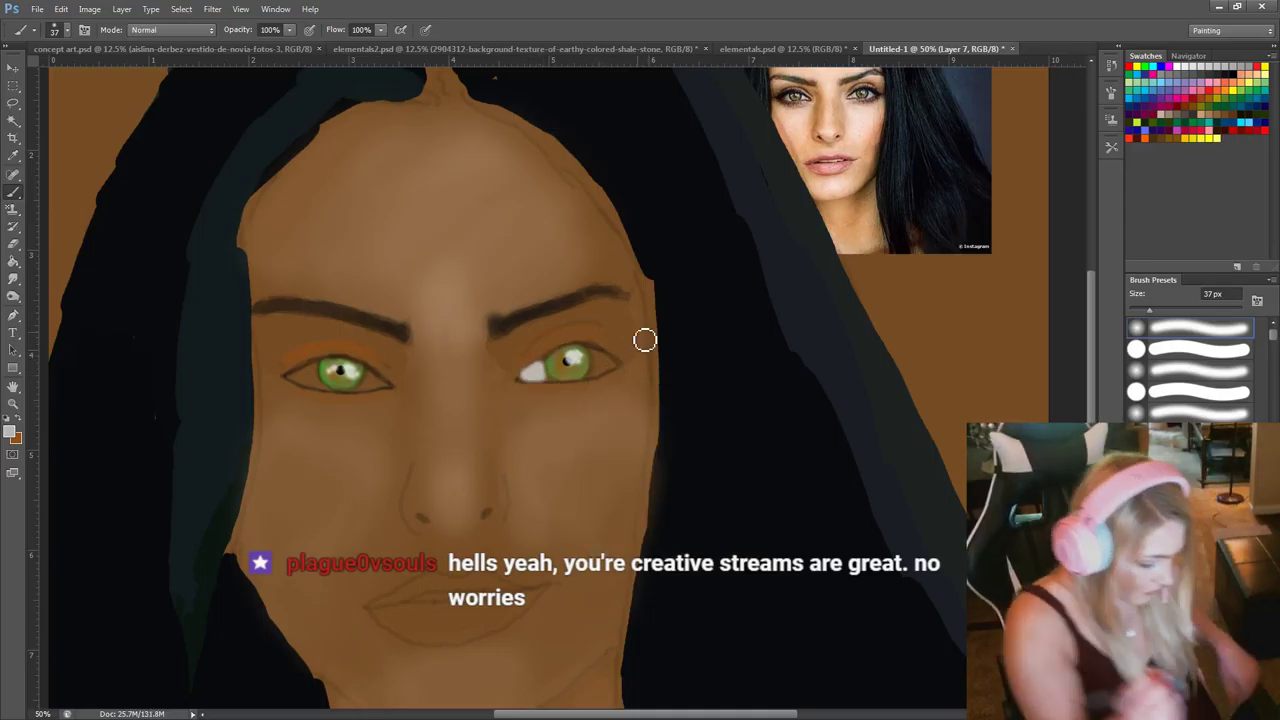
{"action": "key", "text": "ctrl+z"}
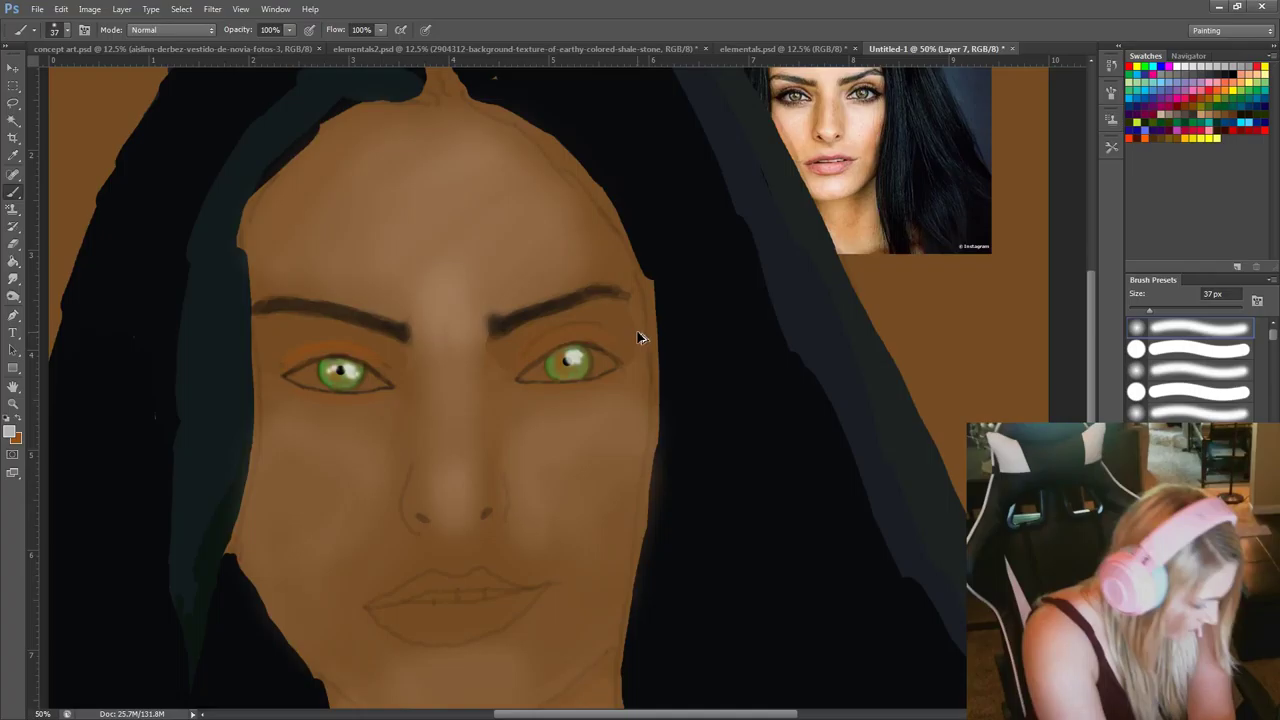
Paint the whites on either side of both irises light grey with a hard round brush at 12 px.
{"action": "right_click", "coordinate": [564, 432]}
{"action": "left_click", "coordinate": [595, 497]}
{"action": "left_click", "coordinate": [607, 523]}
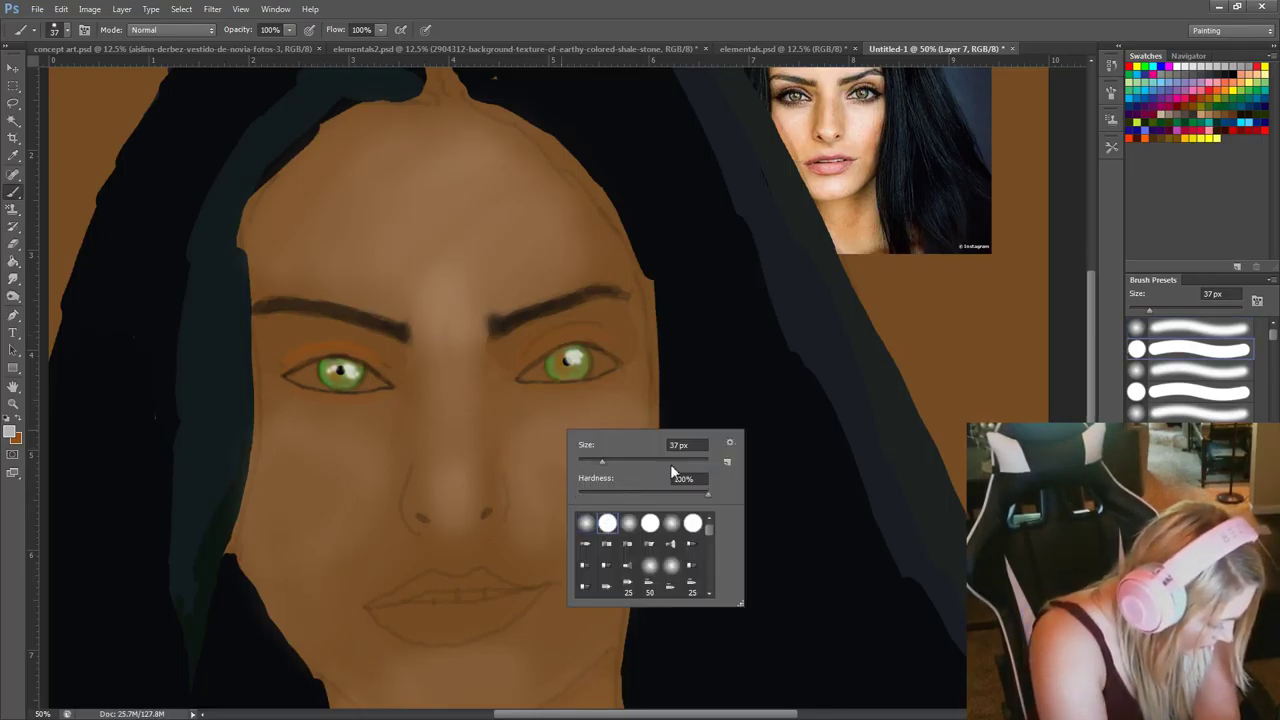
{"action": "left_click_drag", "start_coordinate": [598, 461], "coordinate": [586, 461]}
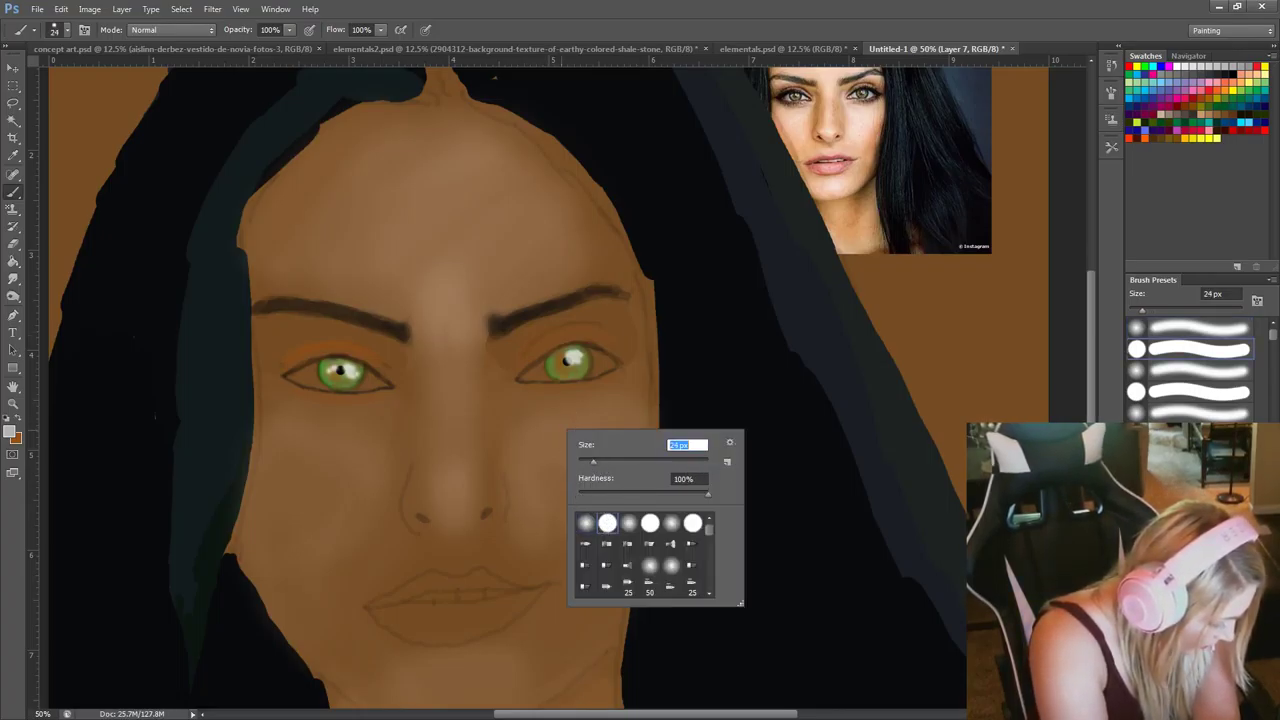
{"action": "left_click", "coordinate": [531, 383]}
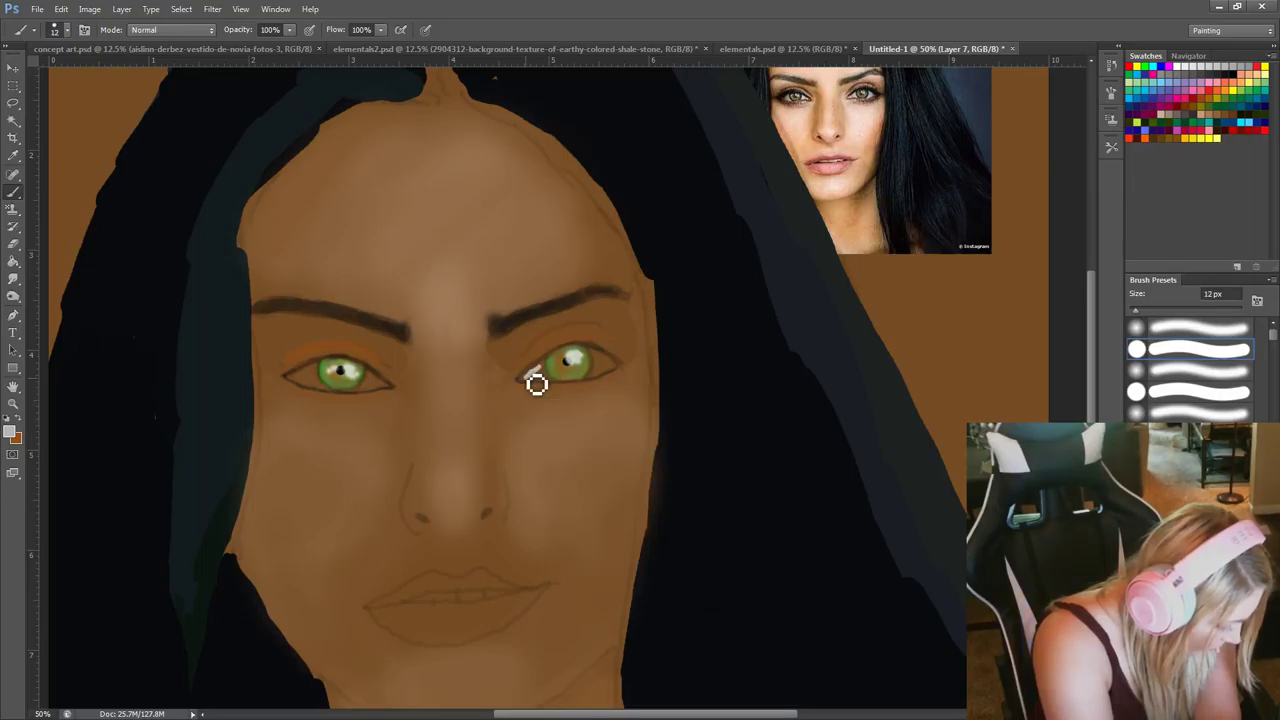
{"action": "mouse_move", "coordinate": [525, 377]}
{"action": "left_mouse_down"}
{"action": "mouse_move", "coordinate": [540, 366]}
{"action": "mouse_move", "coordinate": [551, 383]}
{"action": "mouse_move", "coordinate": [534, 380]}
{"action": "mouse_move", "coordinate": [553, 391]}
{"action": "mouse_move", "coordinate": [537, 389]}
{"action": "left_mouse_up"}
{"action": "left_click_drag", "start_coordinate": [613, 375], "coordinate": [606, 365]}
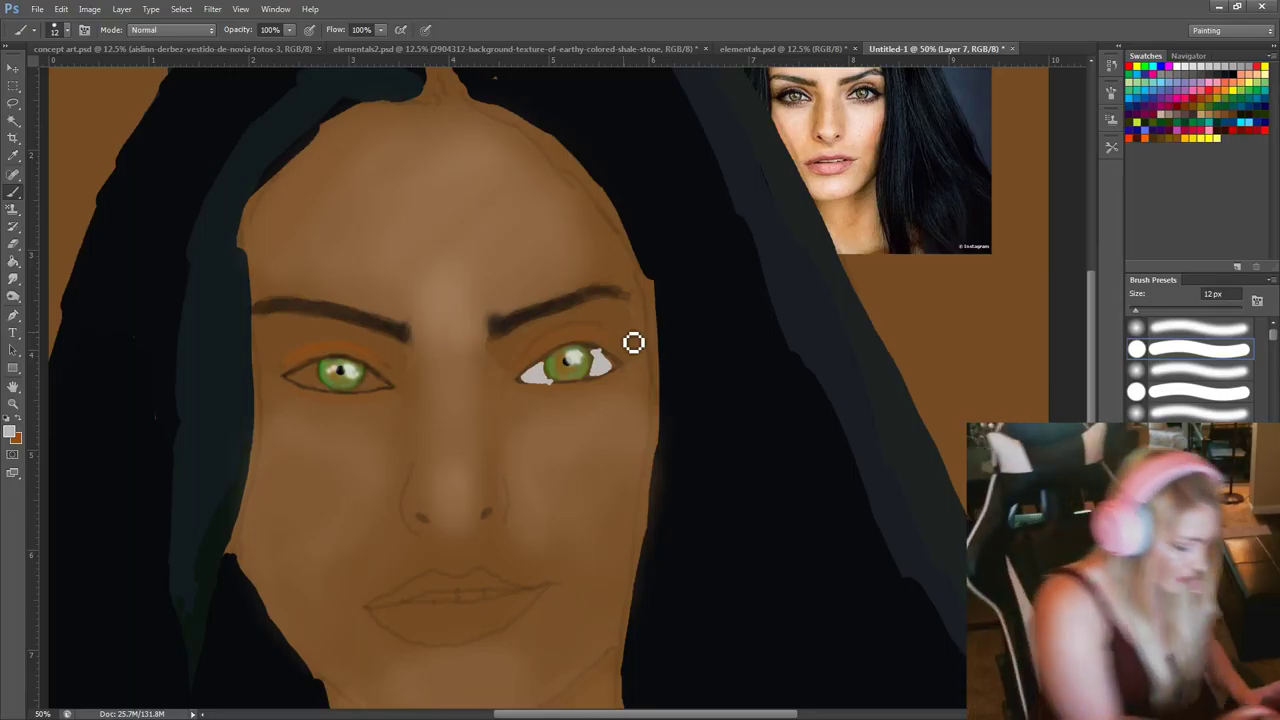
{"action": "mouse_move", "coordinate": [296, 376]}
{"action": "left_mouse_down"}
{"action": "mouse_move", "coordinate": [323, 371]}
{"action": "mouse_move", "coordinate": [300, 388]}
{"action": "mouse_move", "coordinate": [320, 389]}
{"action": "mouse_move", "coordinate": [314, 380]}
{"action": "mouse_move", "coordinate": [330, 397]}
{"action": "mouse_move", "coordinate": [389, 383]}
{"action": "mouse_move", "coordinate": [377, 383]}
{"action": "mouse_move", "coordinate": [387, 393]}
{"action": "mouse_move", "coordinate": [397, 378]}
{"action": "left_mouse_up"}
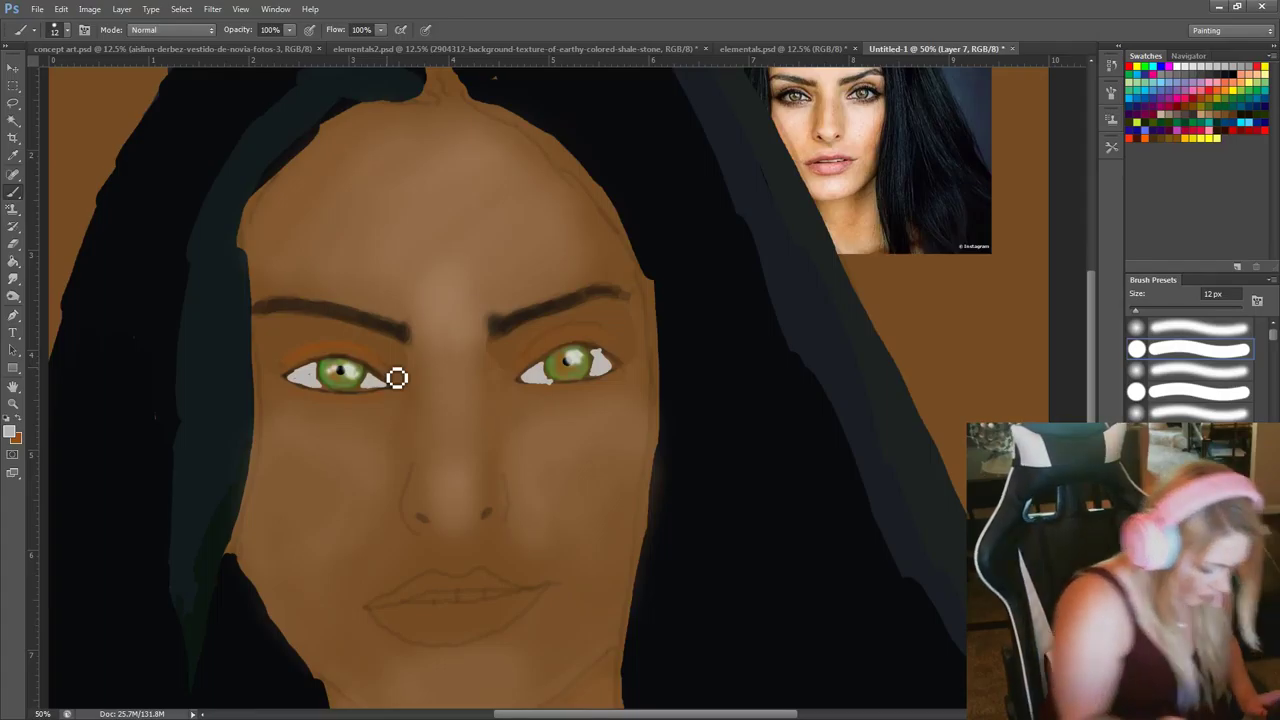
Clean up the spilled edges of the eye whites with a hard 66 px eraser.
{"action": "left_click", "coordinate": [16, 243]}
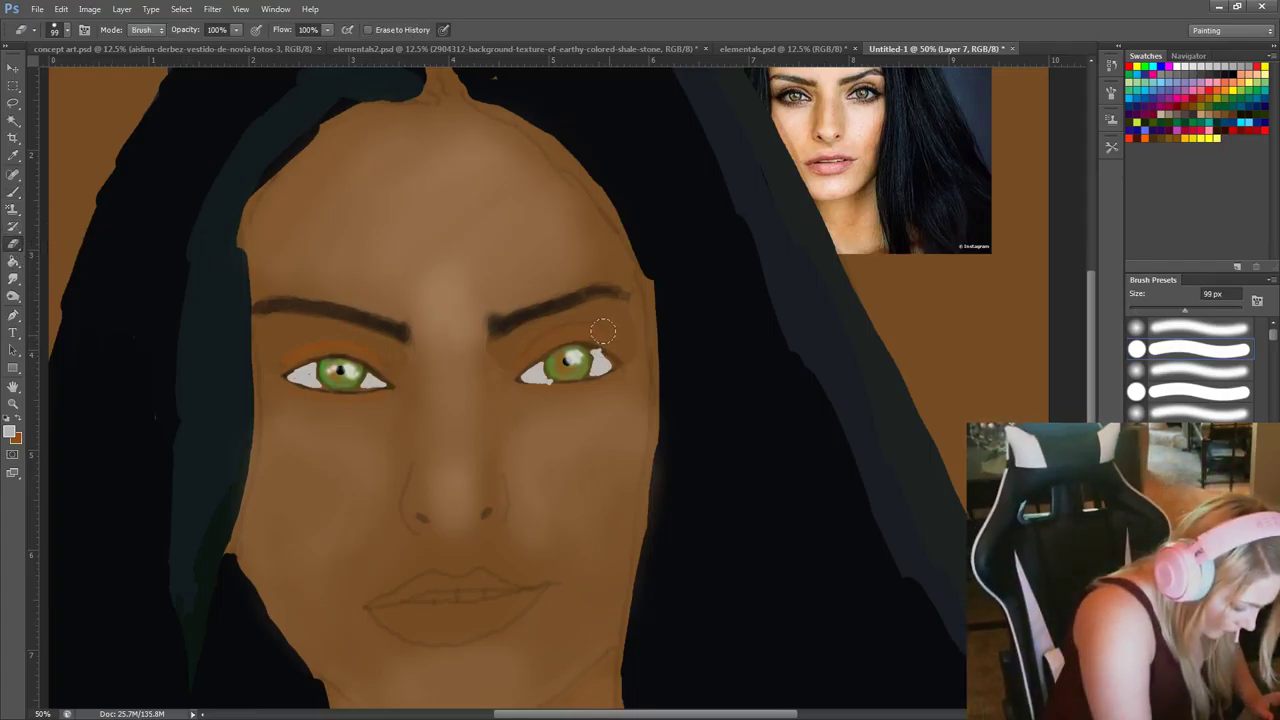
{"action": "right_click", "coordinate": [631, 279]}
{"action": "left_click_drag", "start_coordinate": [700, 302], "coordinate": [692, 304]}
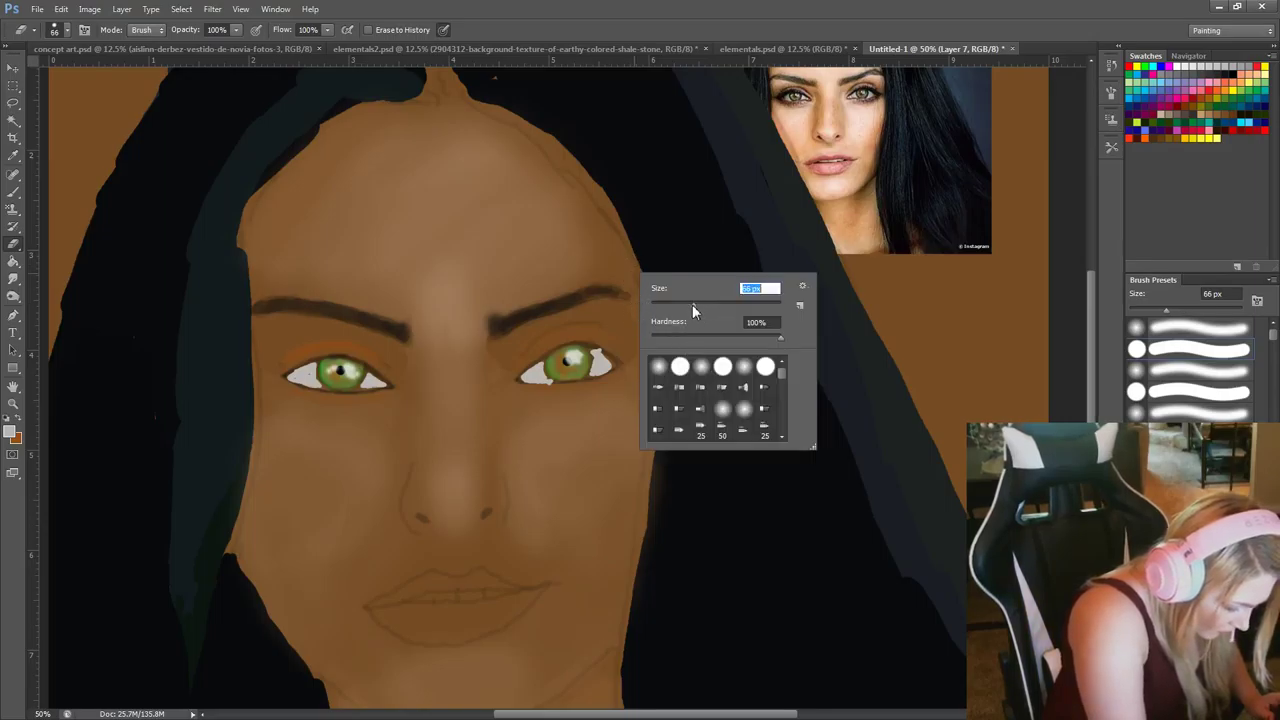
{"action": "left_click", "coordinate": [614, 344]}
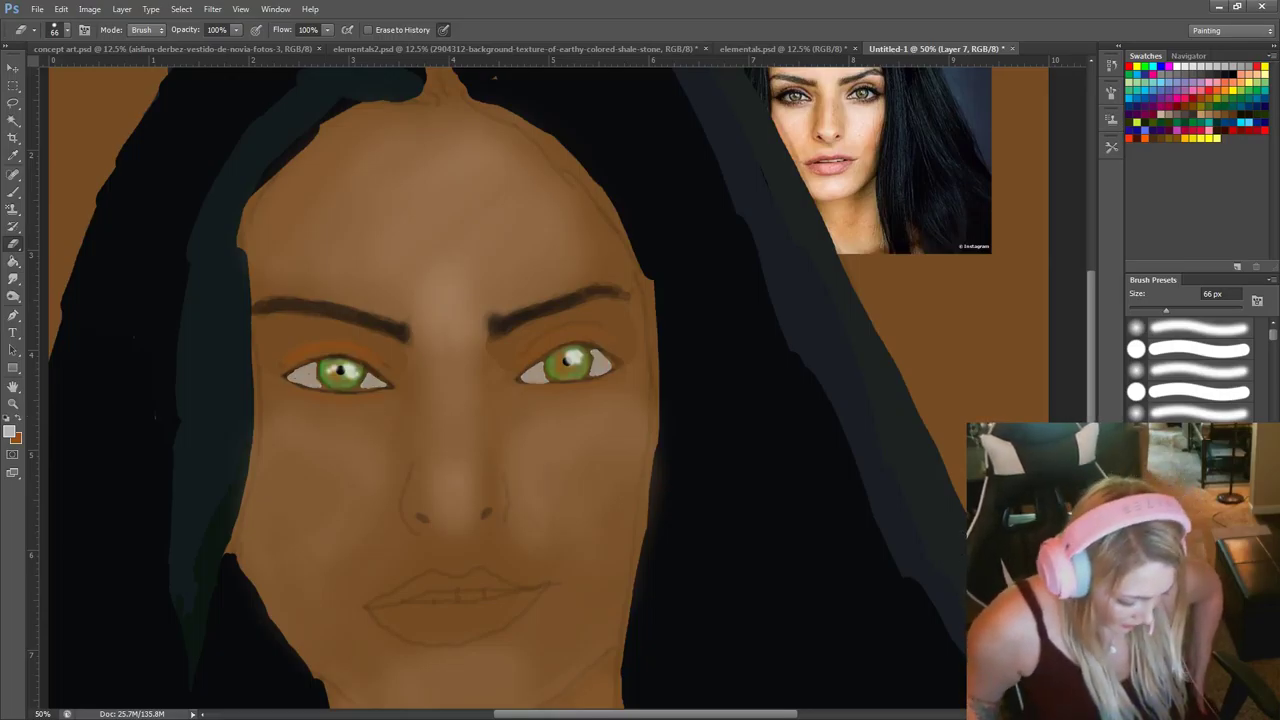
Set the foreground colour to pale beige #e5d8ca for brightening the eye whites.
{"action": "left_click", "coordinate": [13, 433]}
{"action": "left_click", "coordinate": [206, 497]}
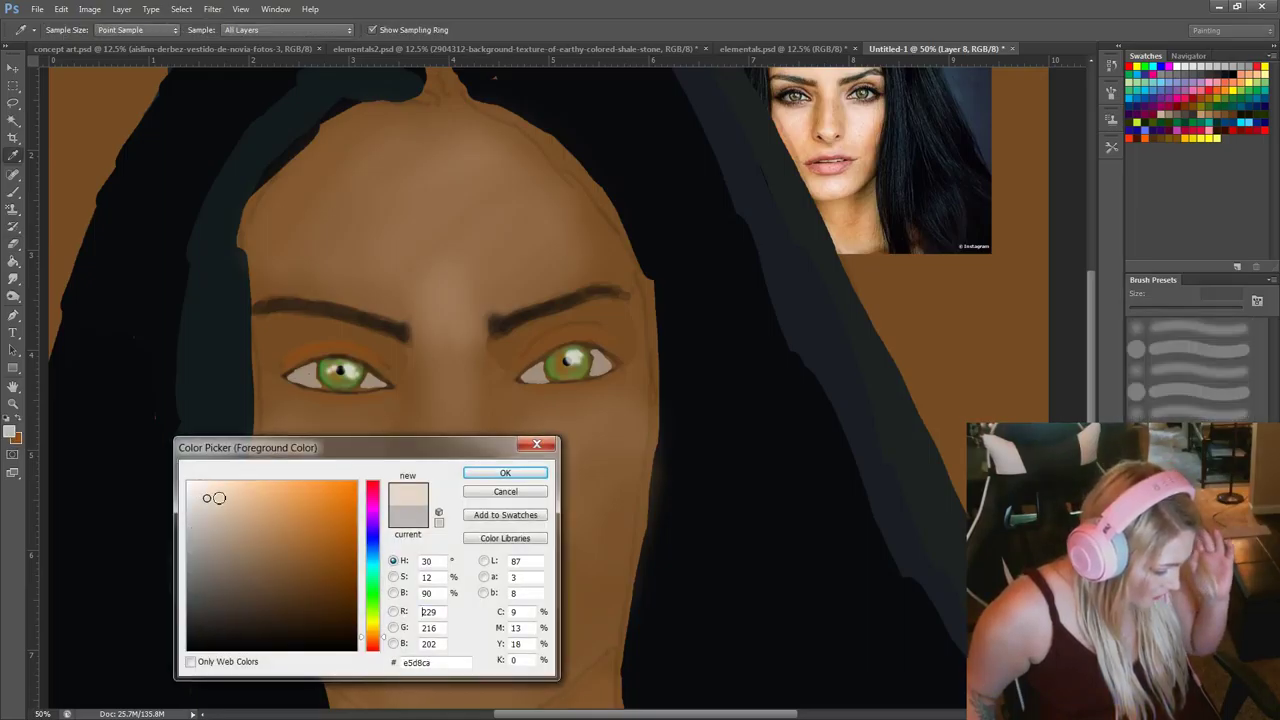
{"action": "left_click", "coordinate": [487, 492]}
{"action": "key", "text": "b"}
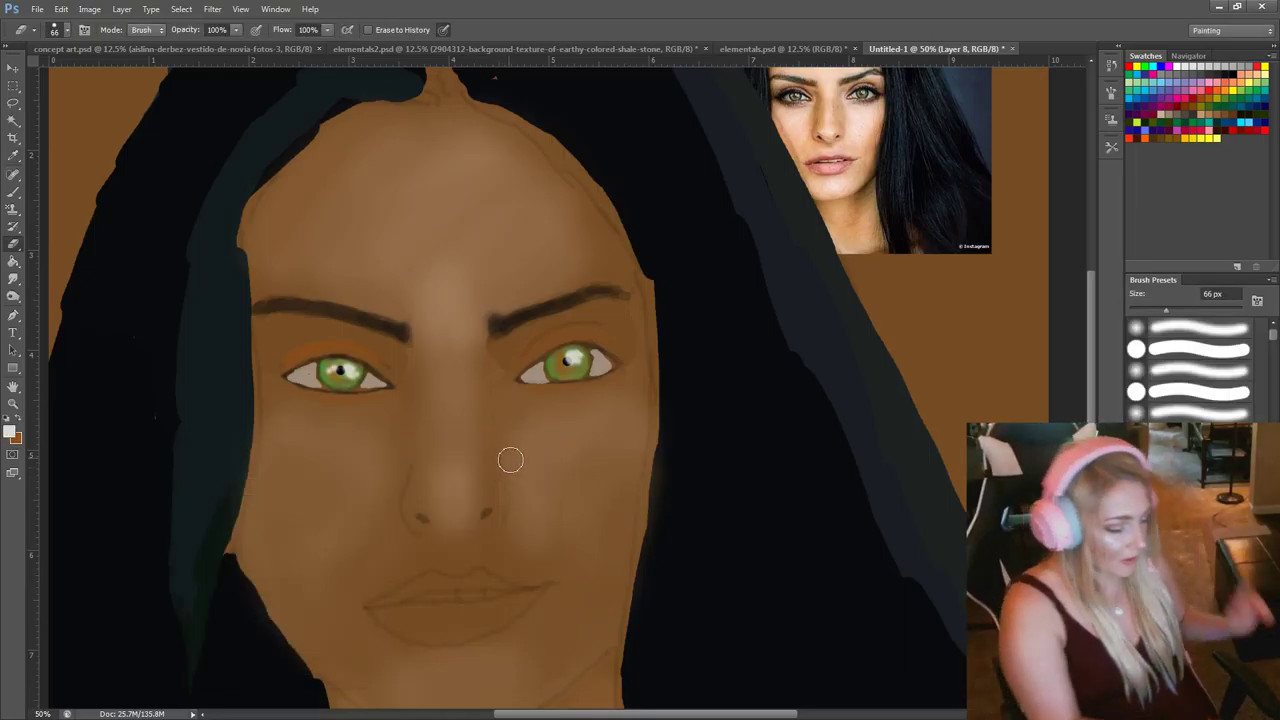
Reduce the eraser size to 28 px.
{"action": "right_click", "coordinate": [632, 418]}
{"action": "left_click_drag", "start_coordinate": [679, 446], "coordinate": [662, 446]}
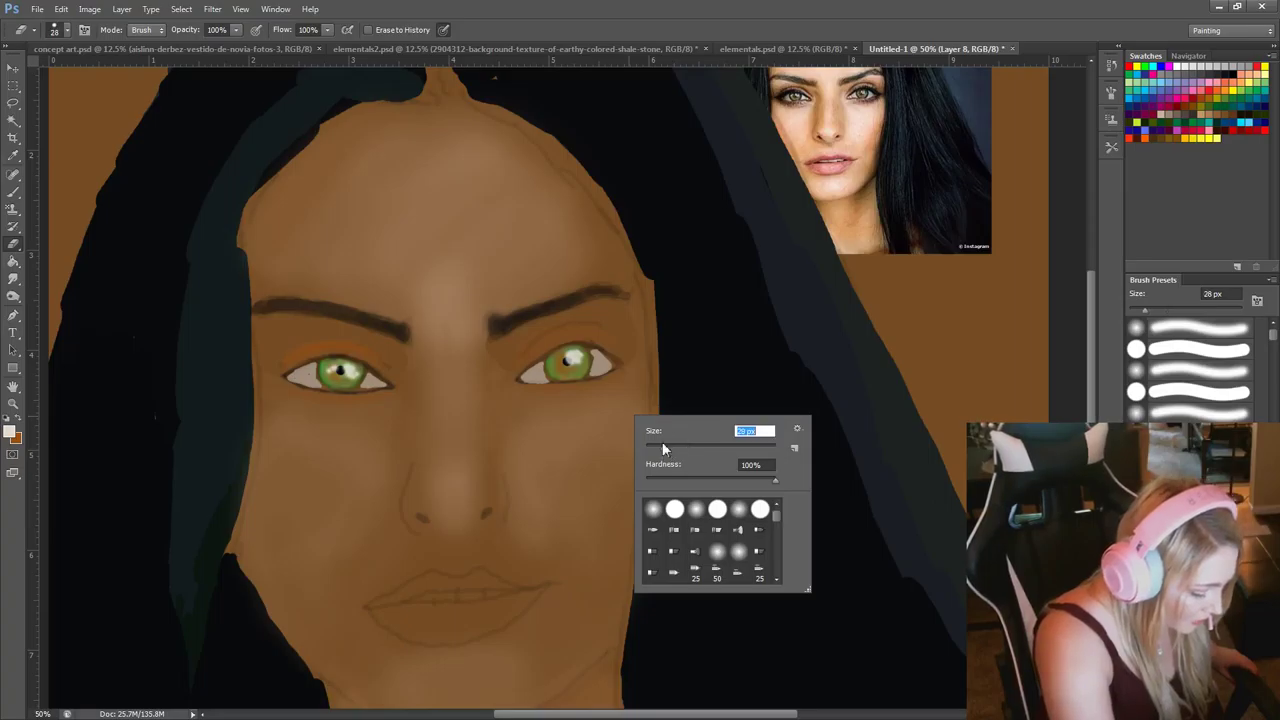
{"action": "key", "text": "Return"}
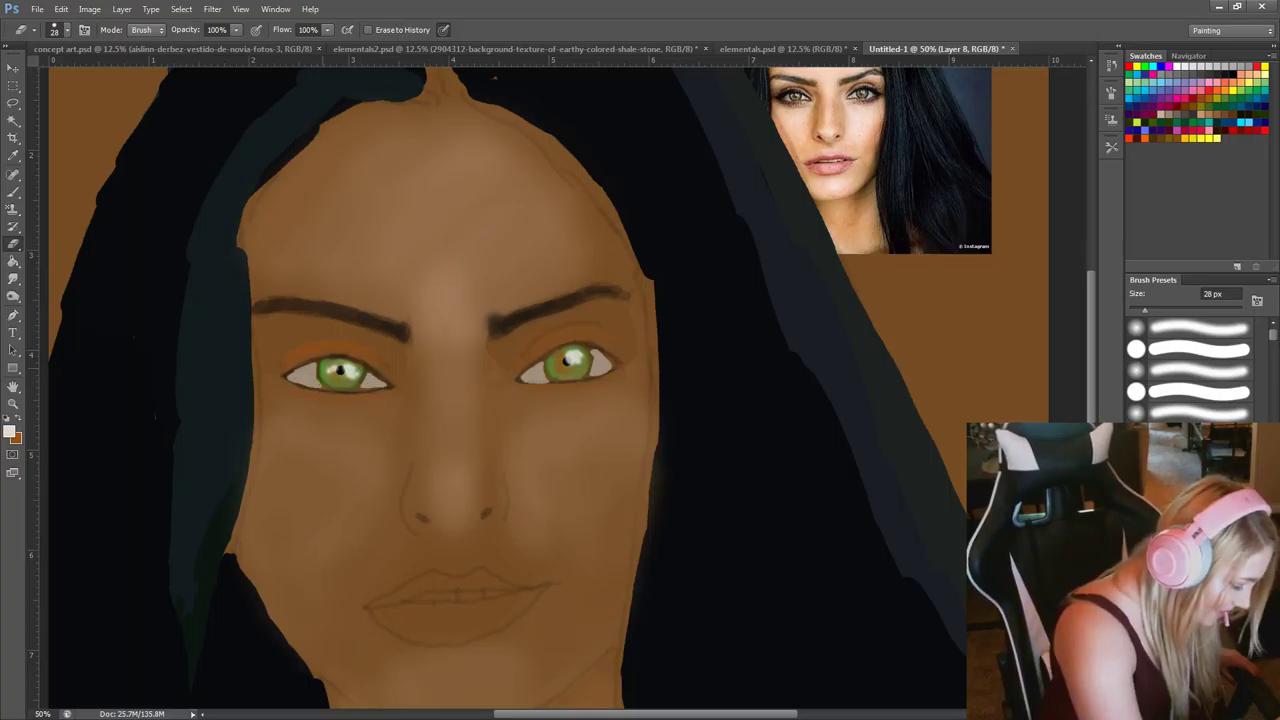
Switch to the soft round brush with 0% hardness and a size of 11 px.
{"action": "key", "text": "b"}
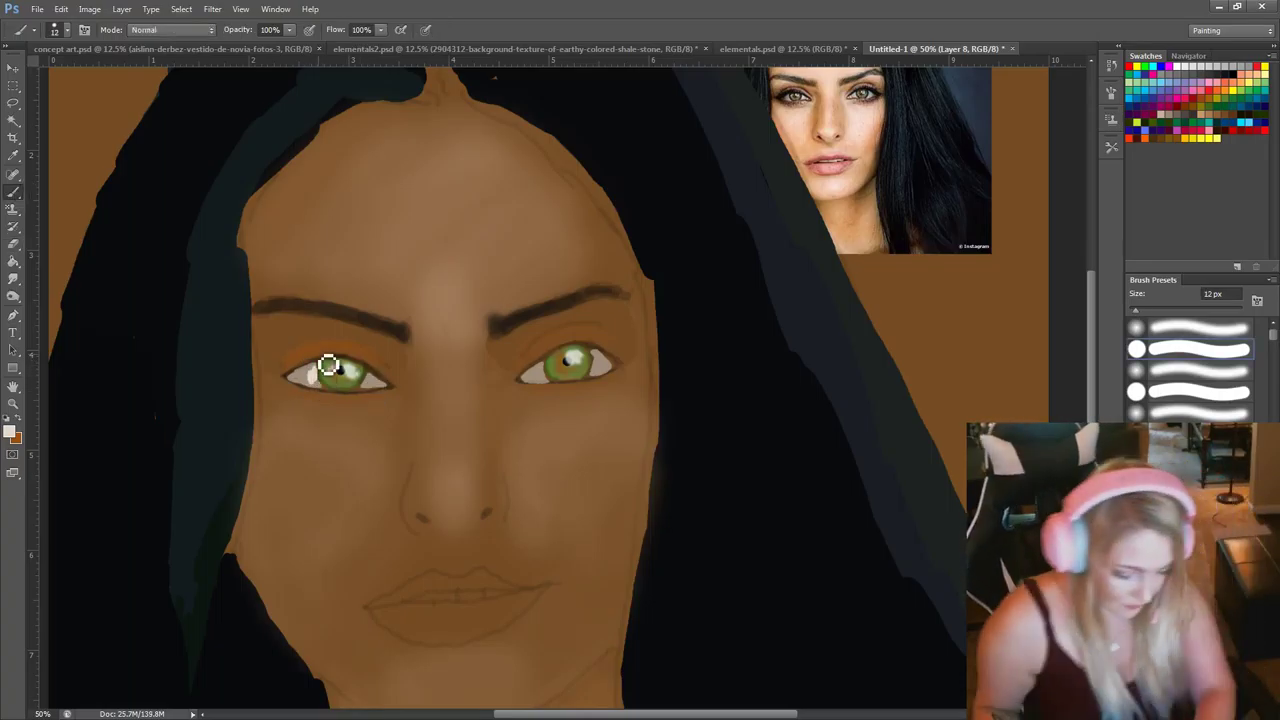
{"action": "right_click", "coordinate": [565, 437]}
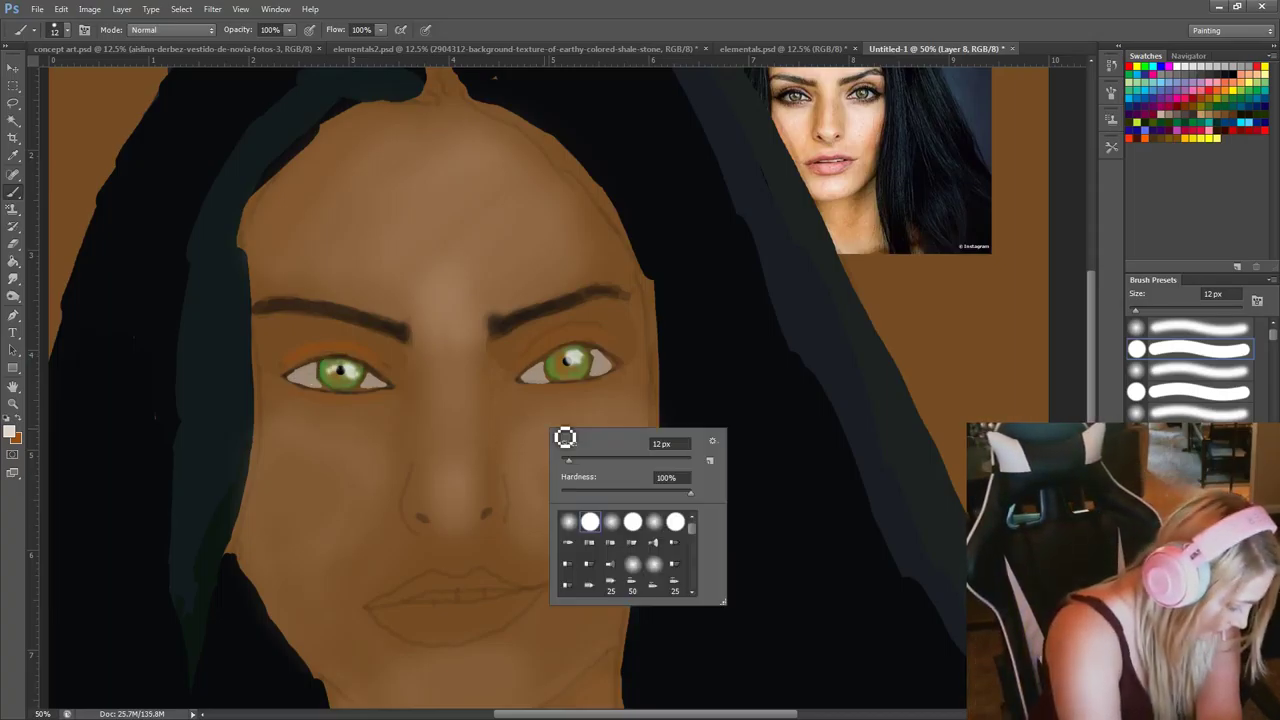
{"action": "left_click_drag", "start_coordinate": [569, 461], "coordinate": [568, 461]}
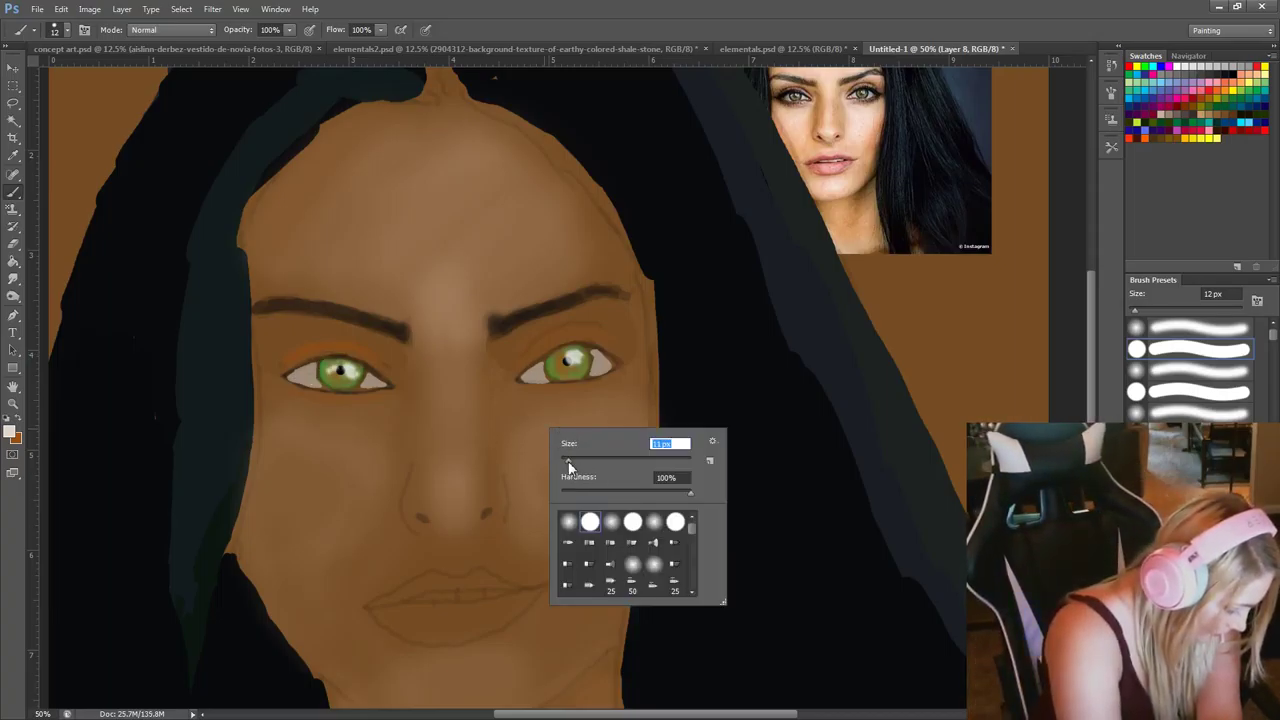
{"action": "left_click", "coordinate": [570, 521]}
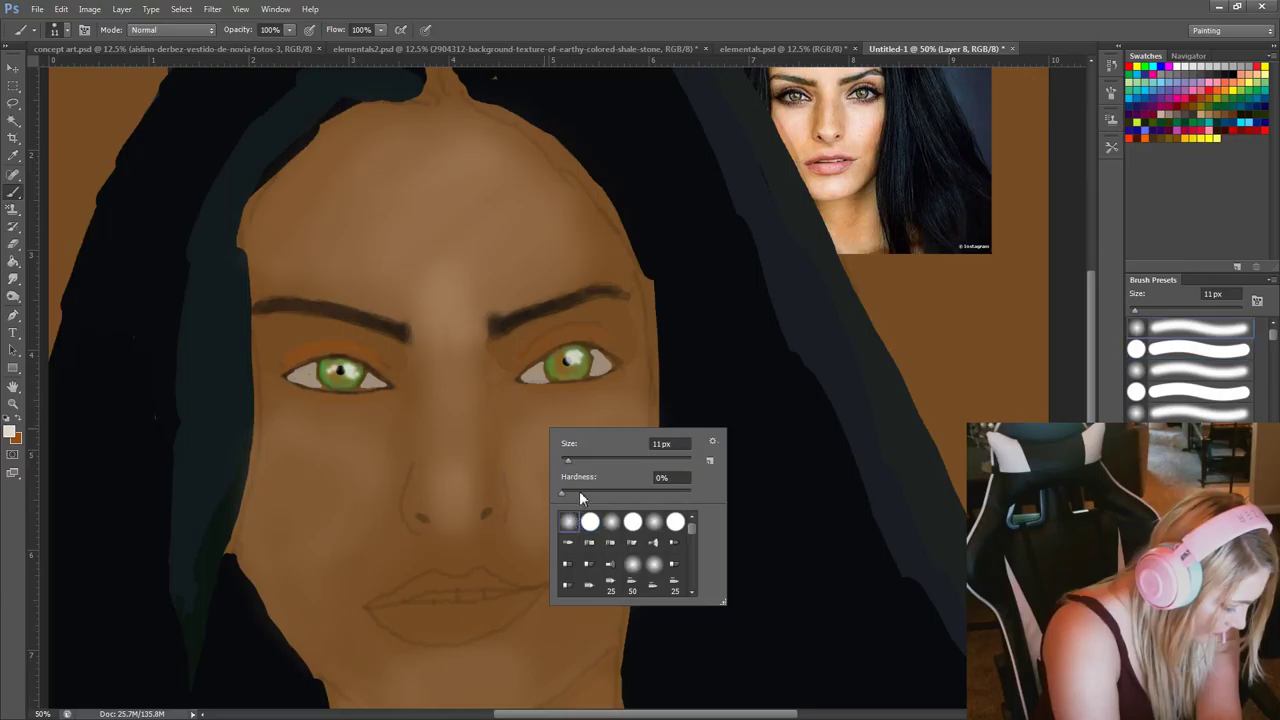
Undo the full-strength stroke, lower the brush opacity to 49%, and brighten the whites of both eyes with pale beige.
{"action": "left_click_drag", "start_coordinate": [548, 385], "coordinate": [551, 373]}
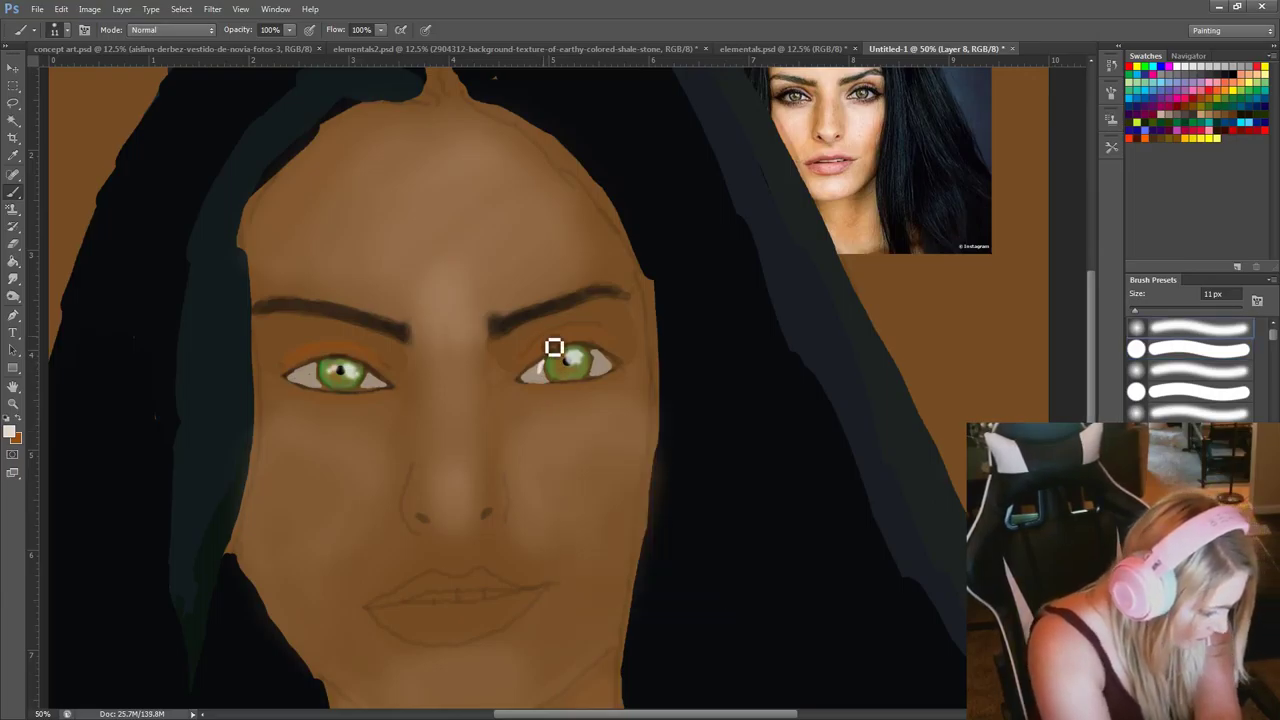
{"action": "key", "text": "ctrl+z"}
{"action": "left_click", "coordinate": [289, 30]}
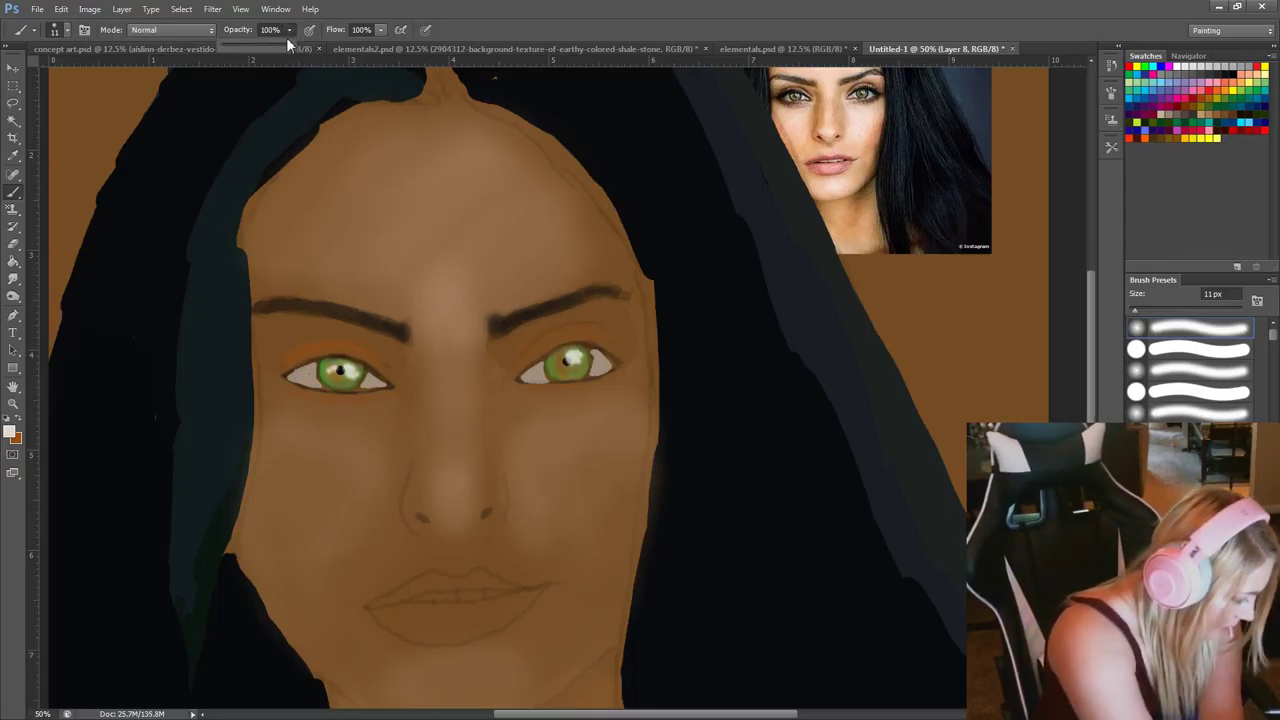
{"action": "left_click", "coordinate": [548, 386]}
{"action": "mouse_move", "coordinate": [548, 376]}
{"action": "left_mouse_down"}
{"action": "mouse_move", "coordinate": [531, 383]}
{"action": "mouse_move", "coordinate": [551, 378]}
{"action": "left_mouse_up"}
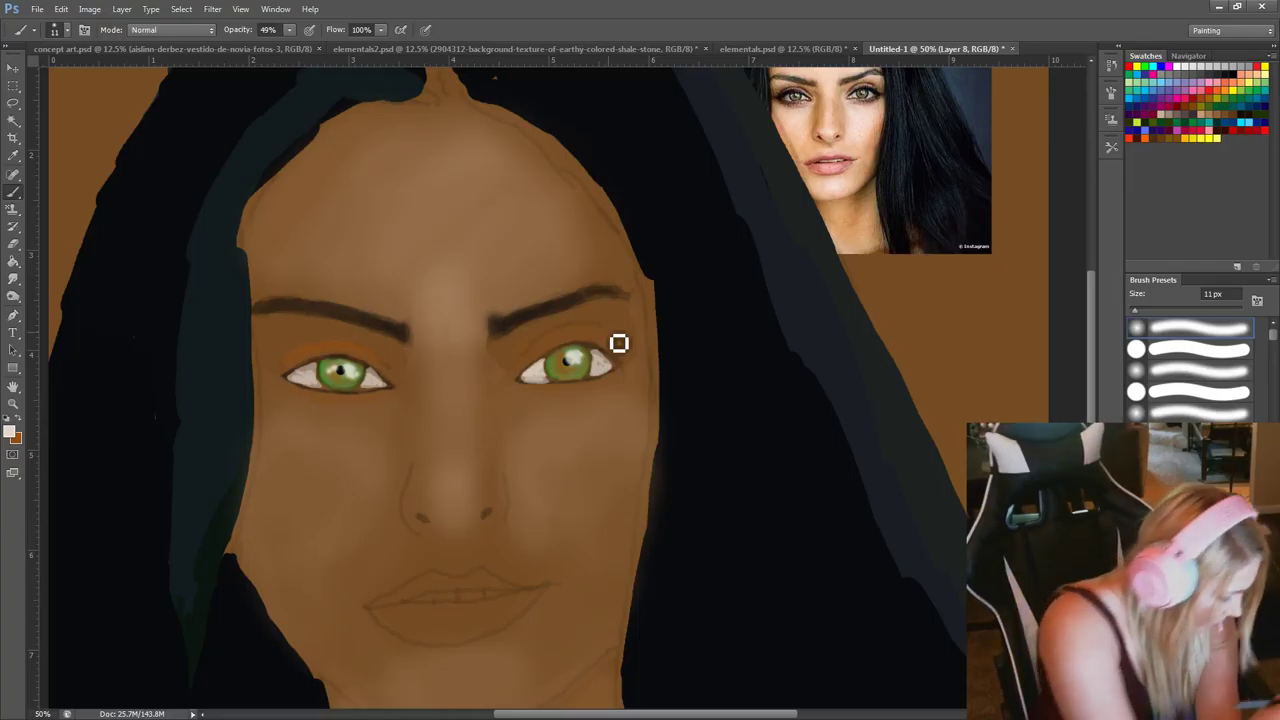
Sample the dark eyebrow colour and draw the lid creases and the upper and lower eyelashes on both eyes.
{"action": "left_click", "coordinate": [345, 304], "text": "alt"}
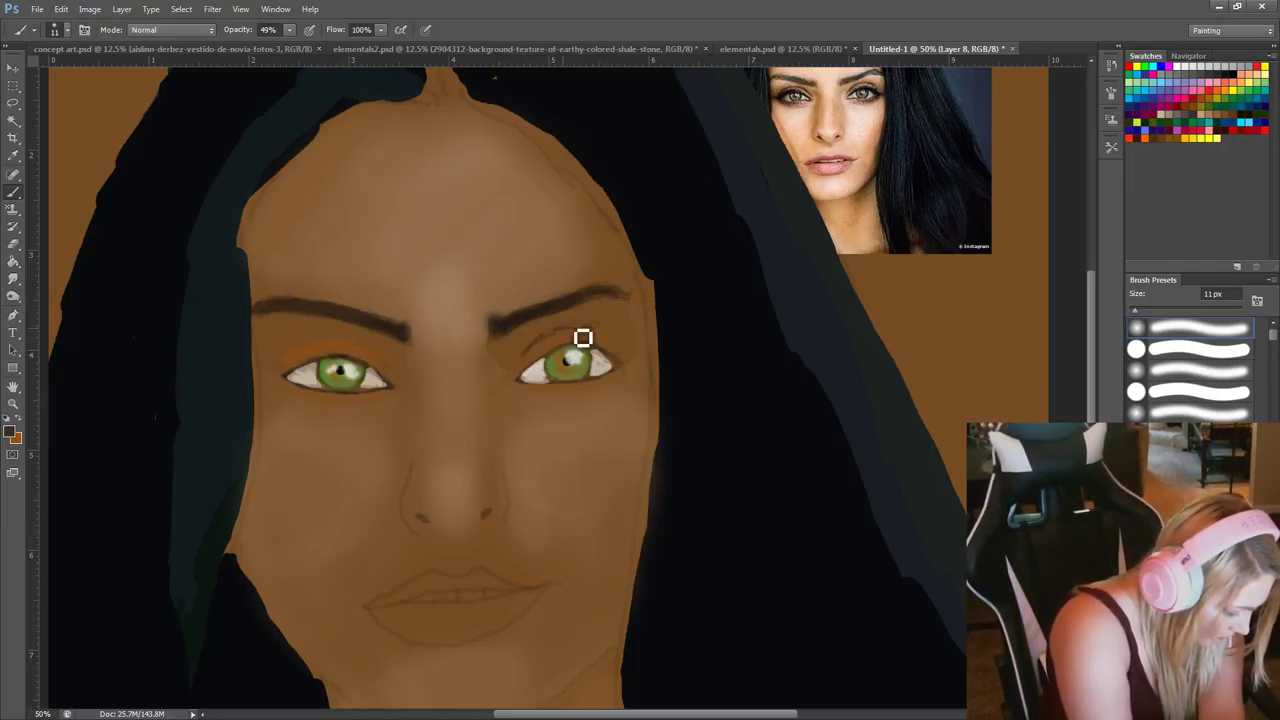
{"action": "left_click_drag", "start_coordinate": [583, 338], "coordinate": [616, 332]}
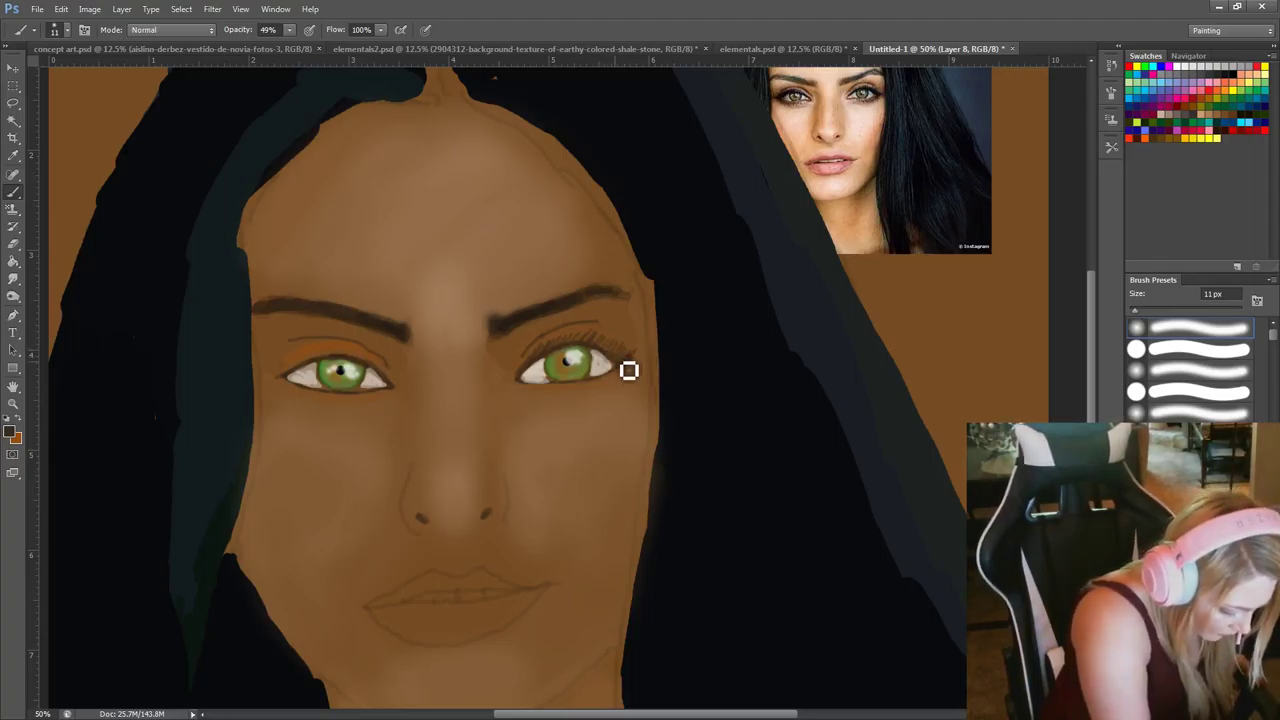
{"action": "left_click_drag", "start_coordinate": [634, 357], "coordinate": [614, 366]}
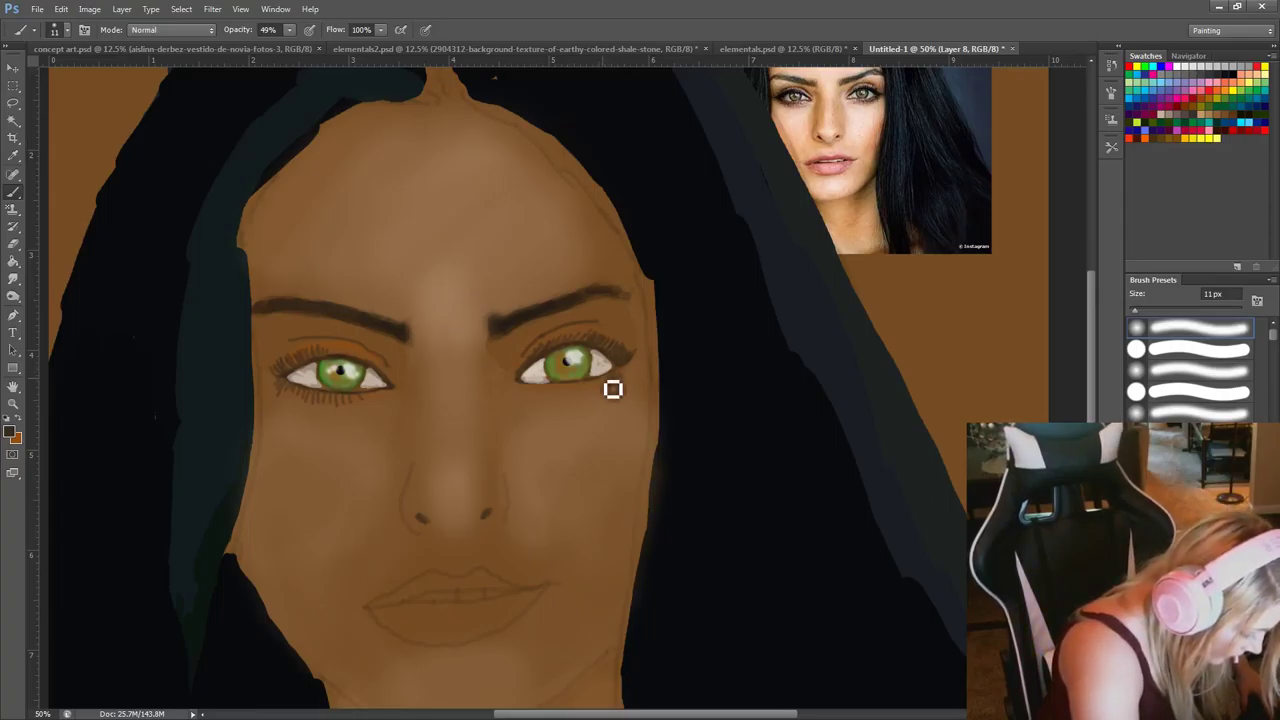
{"action": "left_click_drag", "start_coordinate": [608, 384], "coordinate": [589, 395]}
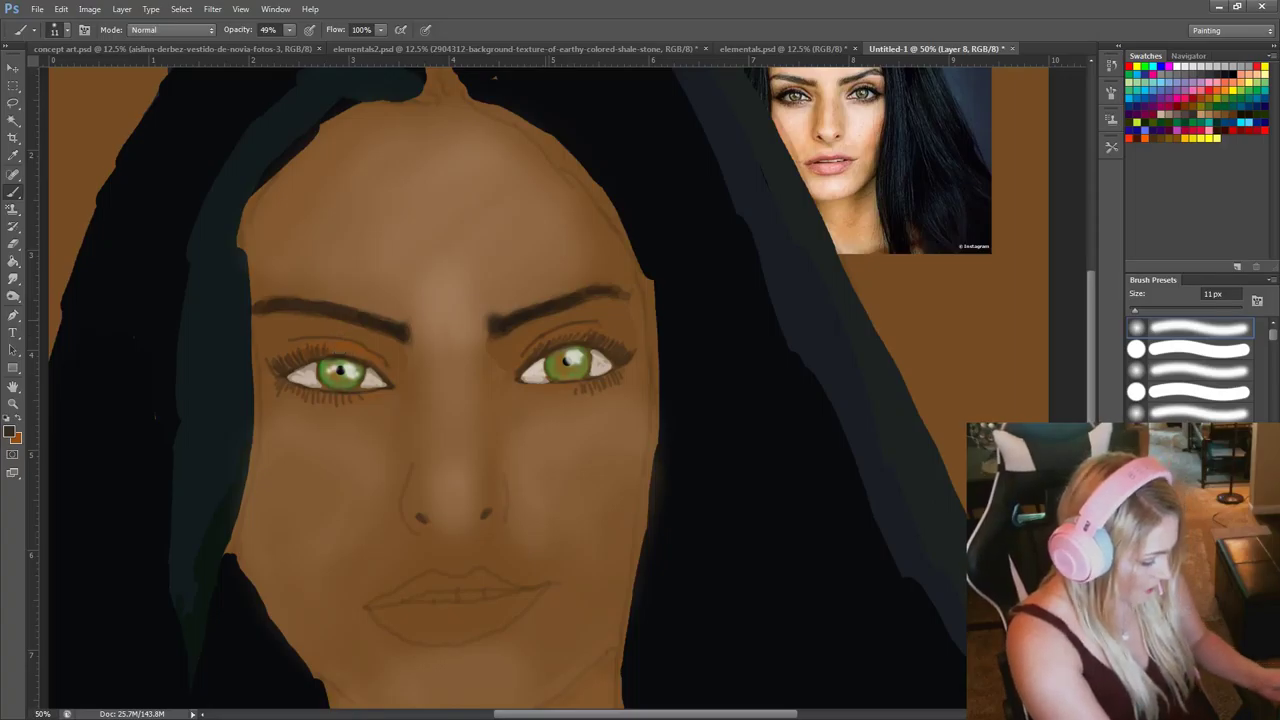
Sample the brown of the right-hand eyelid, darken it to #573413, and enlarge the soft round brush to 34 px.
{"action": "left_click", "coordinate": [544, 338], "text": "alt"}
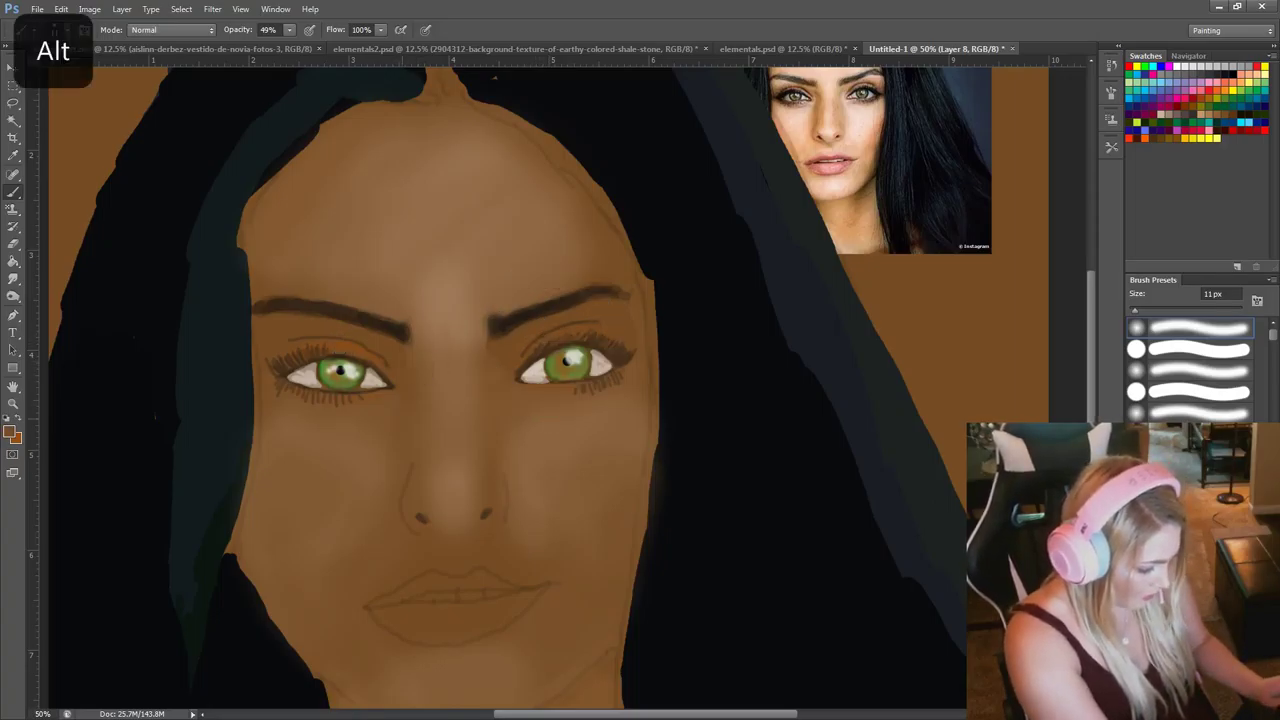
{"action": "right_click", "coordinate": [419, 482]}
{"action": "left_click", "coordinate": [429, 457]}
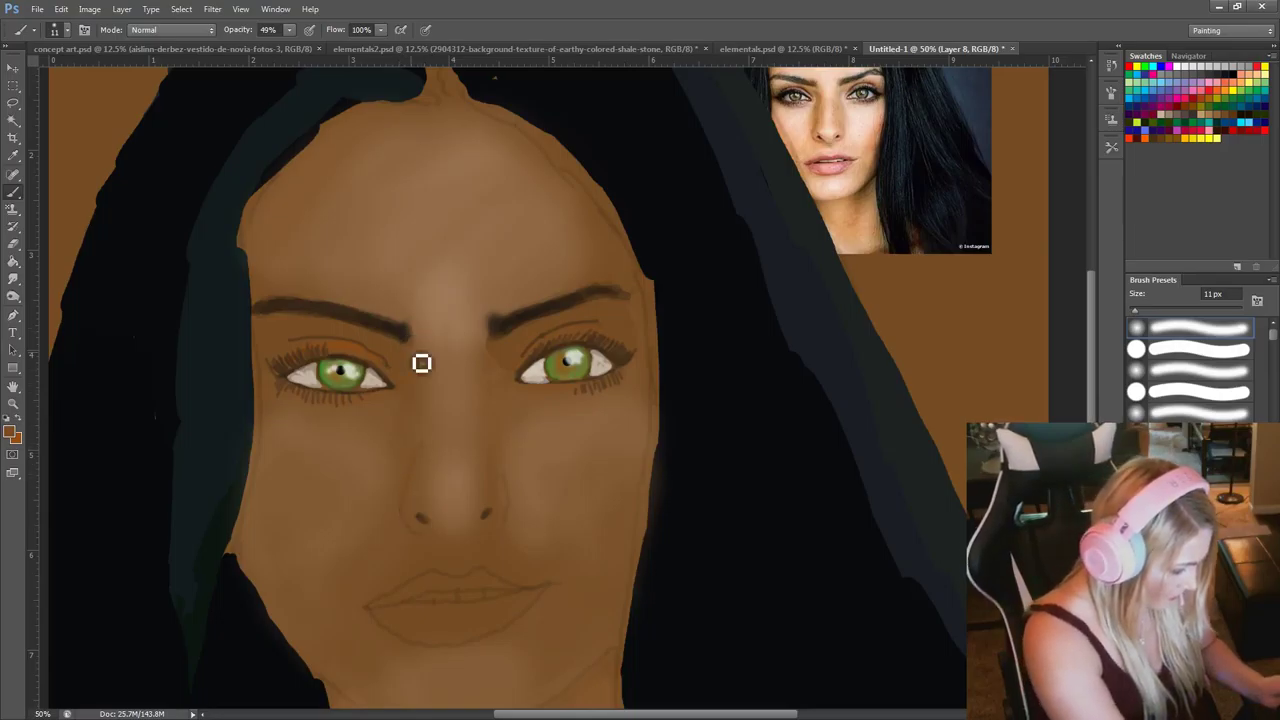
{"action": "key", "text": "i"}
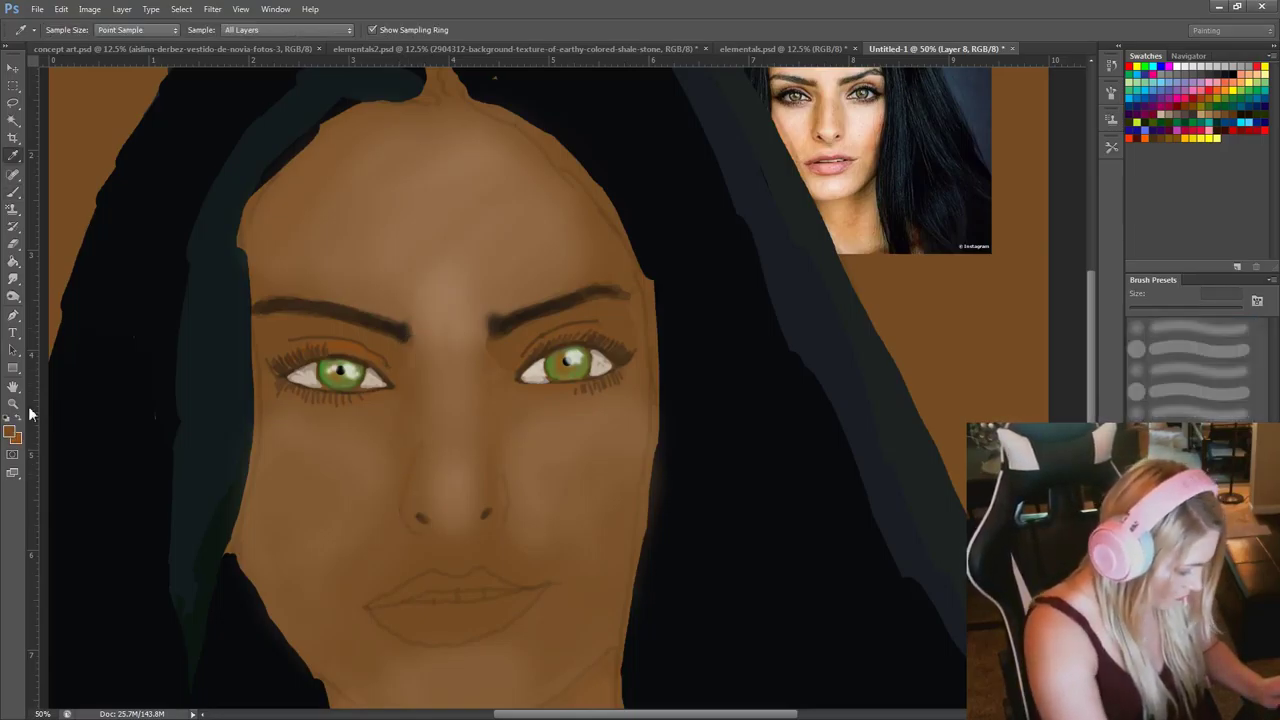
{"action": "left_click", "coordinate": [12, 432]}
{"action": "left_click", "coordinate": [319, 593]}
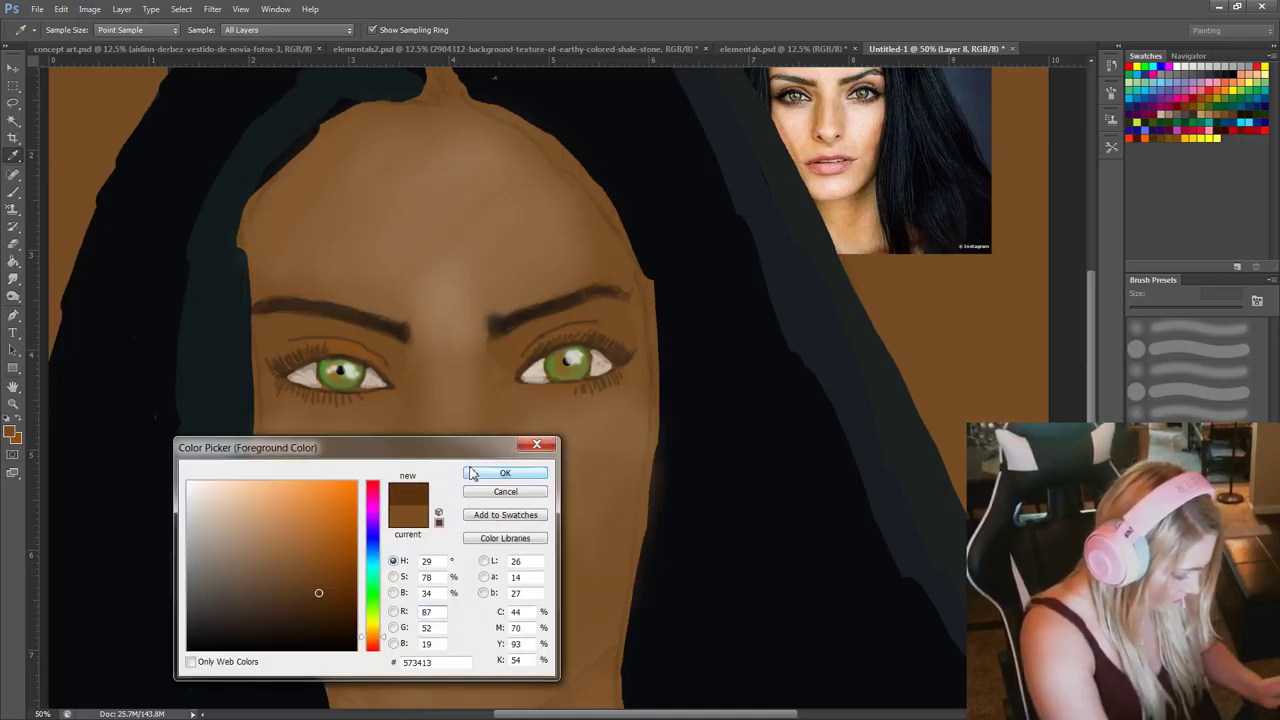
{"action": "left_click", "coordinate": [517, 474]}
{"action": "left_click", "coordinate": [504, 473]}
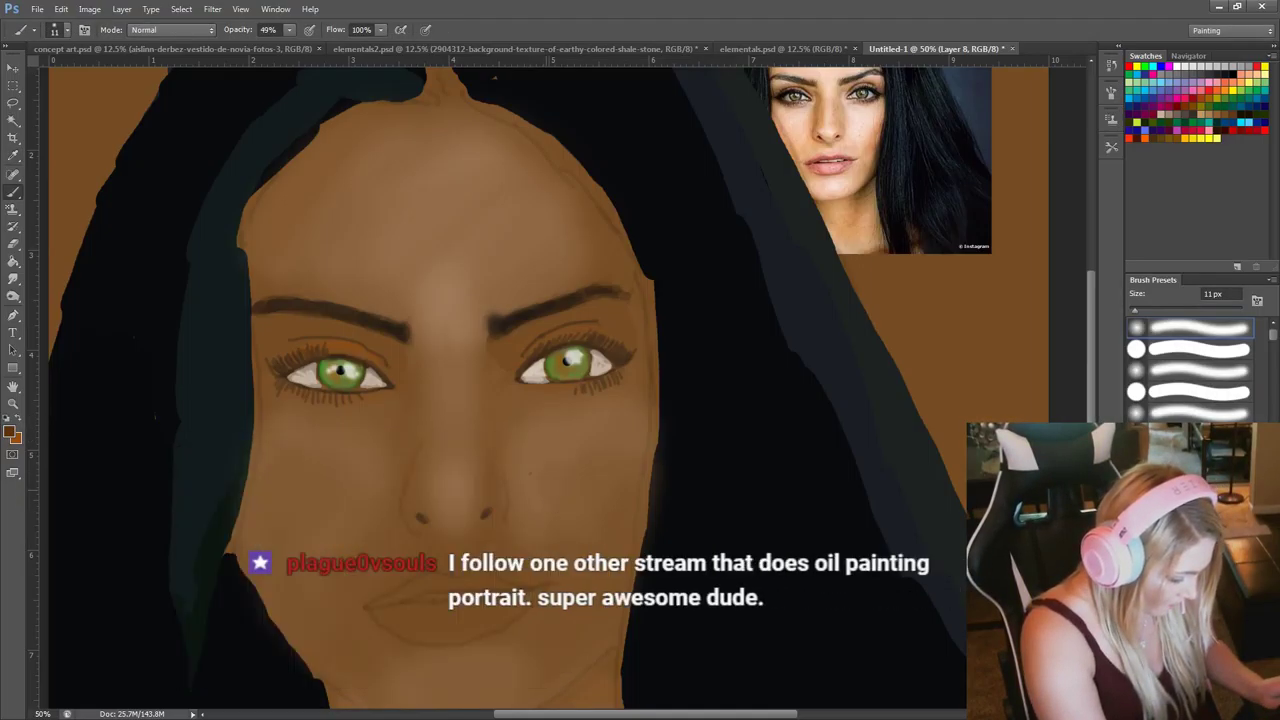
{"action": "right_click", "coordinate": [552, 500]}
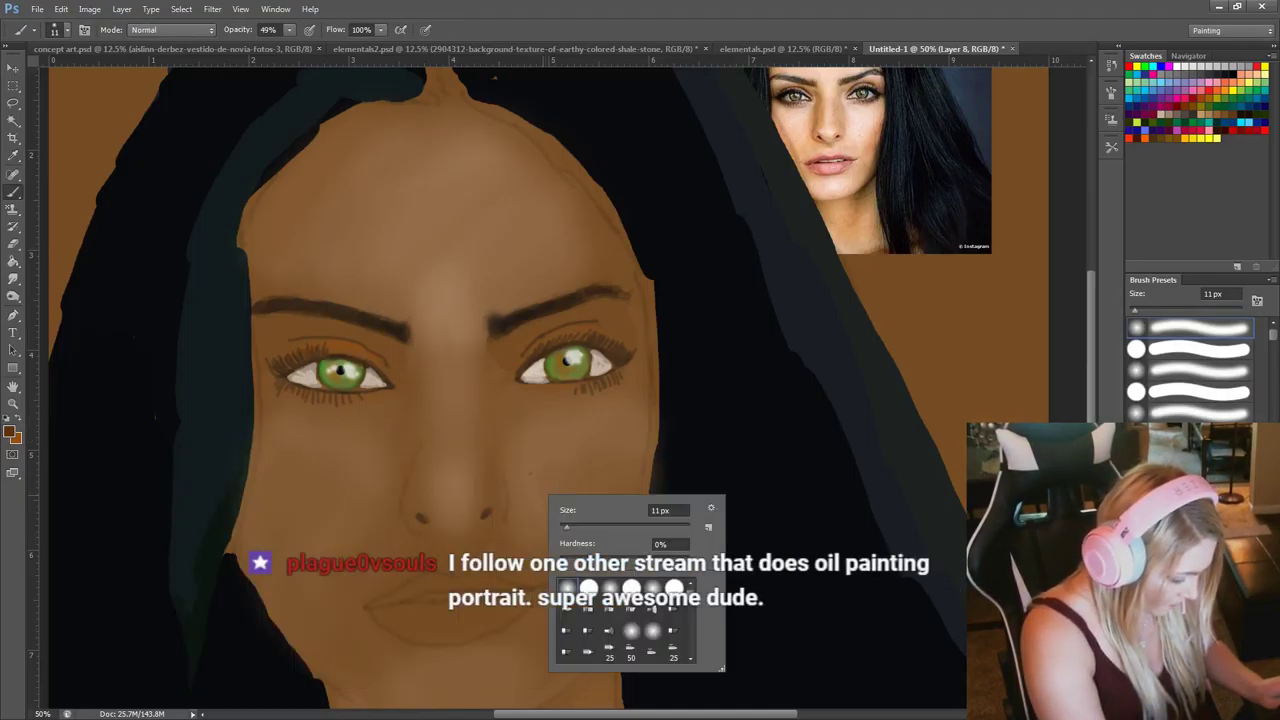
{"action": "left_click", "coordinate": [583, 526]}
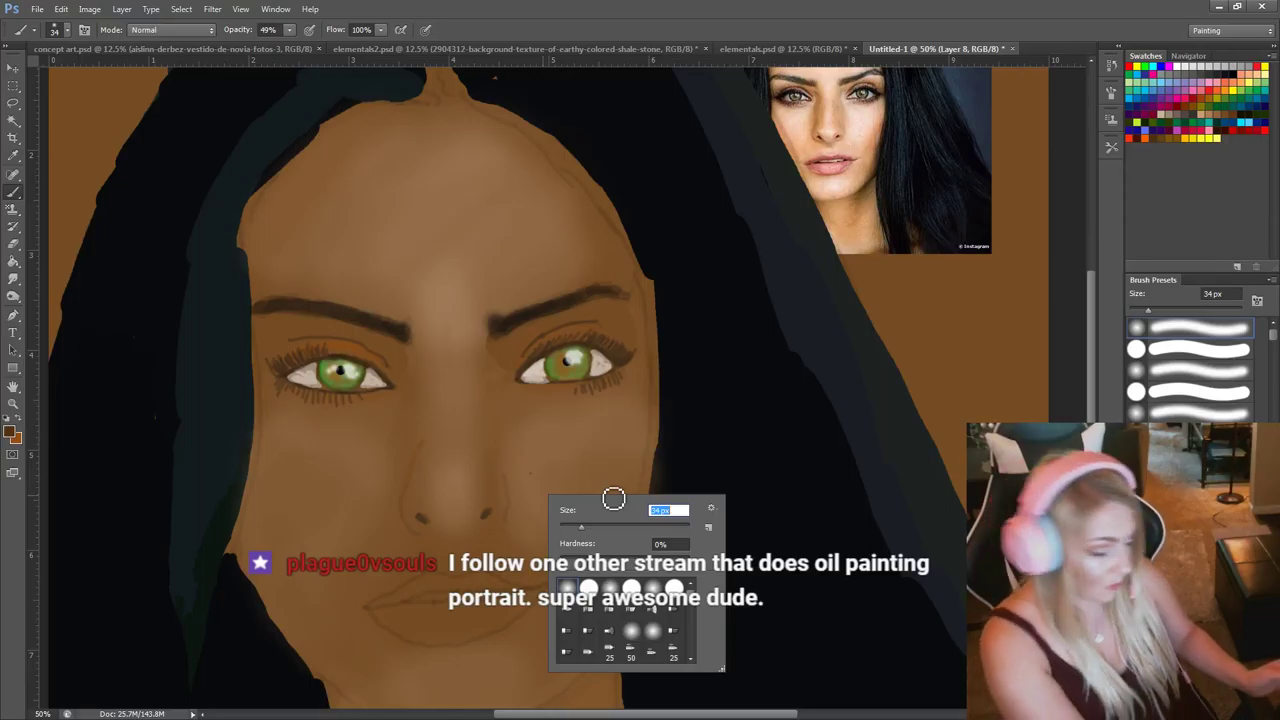
Shade the left-hand side of the nose in dark brown, reduce the brush to 17 px, and define the nostrils and nose tip.
{"action": "mouse_move", "coordinate": [410, 458]}
{"action": "left_mouse_down"}
{"action": "mouse_move", "coordinate": [423, 420]}
{"action": "mouse_move", "coordinate": [414, 469]}
{"action": "left_mouse_up"}
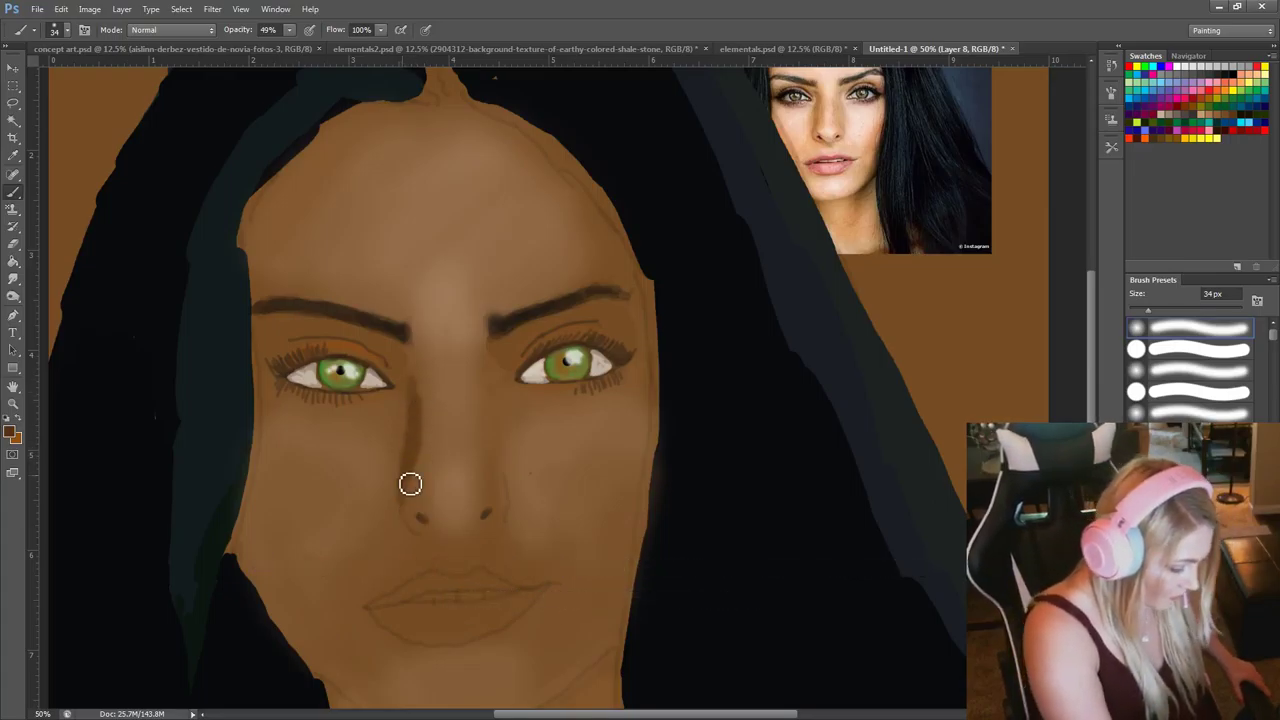
{"action": "right_click", "coordinate": [458, 458]}
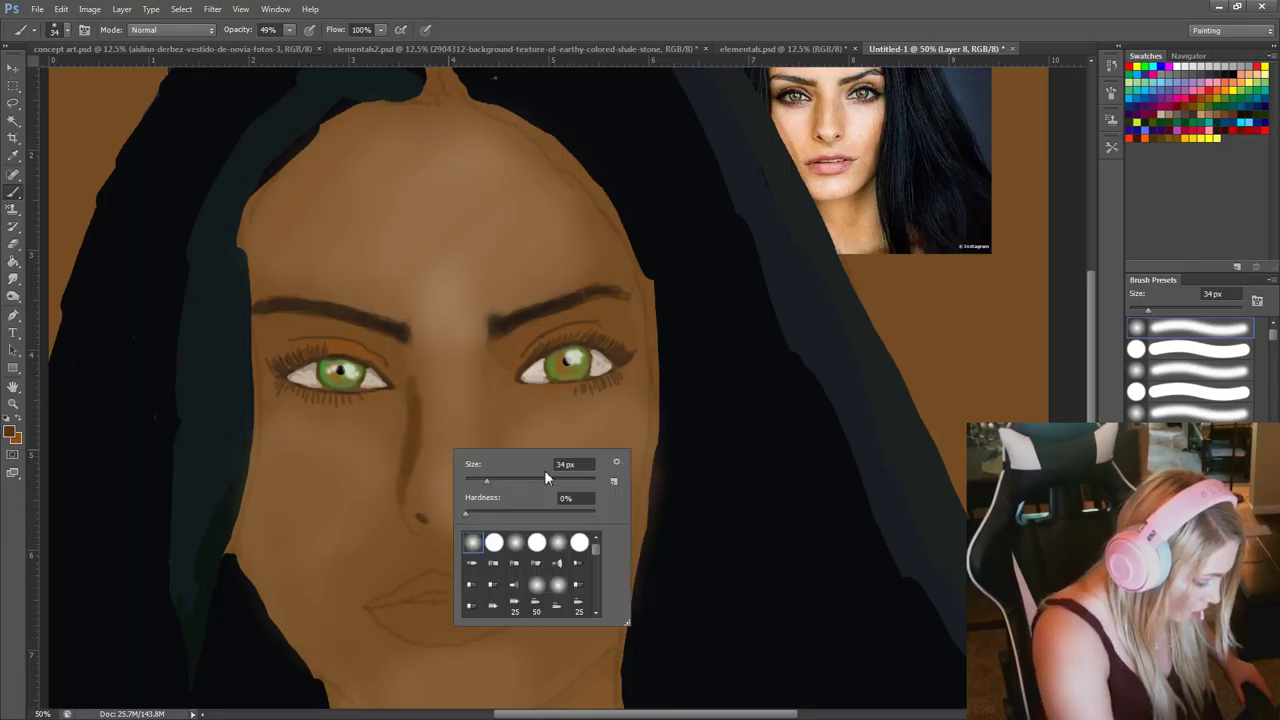
{"action": "key", "text": "Escape"}
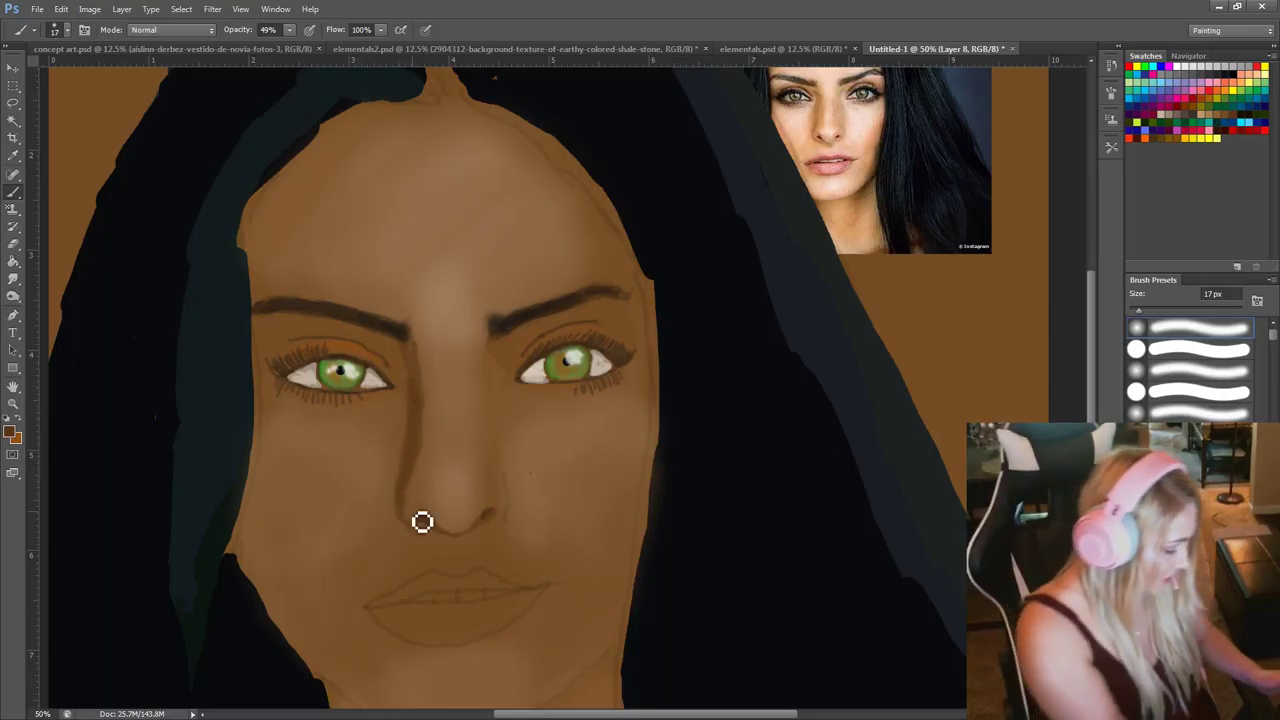
Paint both lips with pinks sampled from the reference photo's mouth, adding dark red at the lower lip's corners and edge.
{"action": "left_click", "coordinate": [848, 161], "text": "alt"}
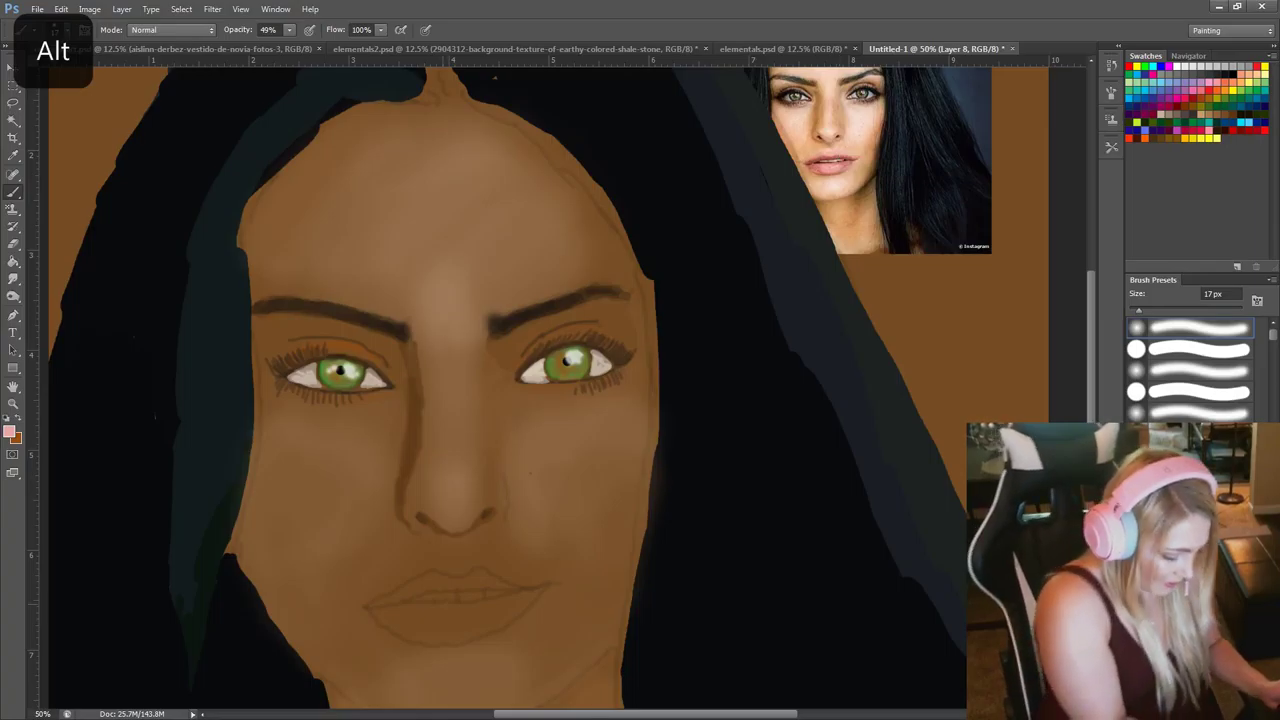
{"action": "mouse_move", "coordinate": [485, 620]}
{"action": "left_mouse_down"}
{"action": "mouse_move", "coordinate": [451, 633]}
{"action": "mouse_move", "coordinate": [491, 629]}
{"action": "mouse_move", "coordinate": [458, 653]}
{"action": "mouse_move", "coordinate": [491, 644]}
{"action": "mouse_move", "coordinate": [477, 646]}
{"action": "mouse_move", "coordinate": [508, 614]}
{"action": "mouse_move", "coordinate": [495, 616]}
{"action": "mouse_move", "coordinate": [520, 611]}
{"action": "mouse_move", "coordinate": [495, 643]}
{"action": "mouse_move", "coordinate": [510, 631]}
{"action": "mouse_move", "coordinate": [419, 620]}
{"action": "mouse_move", "coordinate": [467, 630]}
{"action": "mouse_move", "coordinate": [421, 628]}
{"action": "mouse_move", "coordinate": [464, 638]}
{"action": "mouse_move", "coordinate": [434, 641]}
{"action": "mouse_move", "coordinate": [465, 650]}
{"action": "mouse_move", "coordinate": [482, 643]}
{"action": "mouse_move", "coordinate": [470, 625]}
{"action": "mouse_move", "coordinate": [492, 622]}
{"action": "mouse_move", "coordinate": [461, 629]}
{"action": "mouse_move", "coordinate": [489, 639]}
{"action": "mouse_move", "coordinate": [466, 650]}
{"action": "mouse_move", "coordinate": [499, 639]}
{"action": "mouse_move", "coordinate": [468, 640]}
{"action": "mouse_move", "coordinate": [493, 623]}
{"action": "mouse_move", "coordinate": [474, 628]}
{"action": "mouse_move", "coordinate": [514, 613]}
{"action": "mouse_move", "coordinate": [495, 622]}
{"action": "mouse_move", "coordinate": [517, 618]}
{"action": "mouse_move", "coordinate": [495, 640]}
{"action": "mouse_move", "coordinate": [526, 620]}
{"action": "left_mouse_up"}
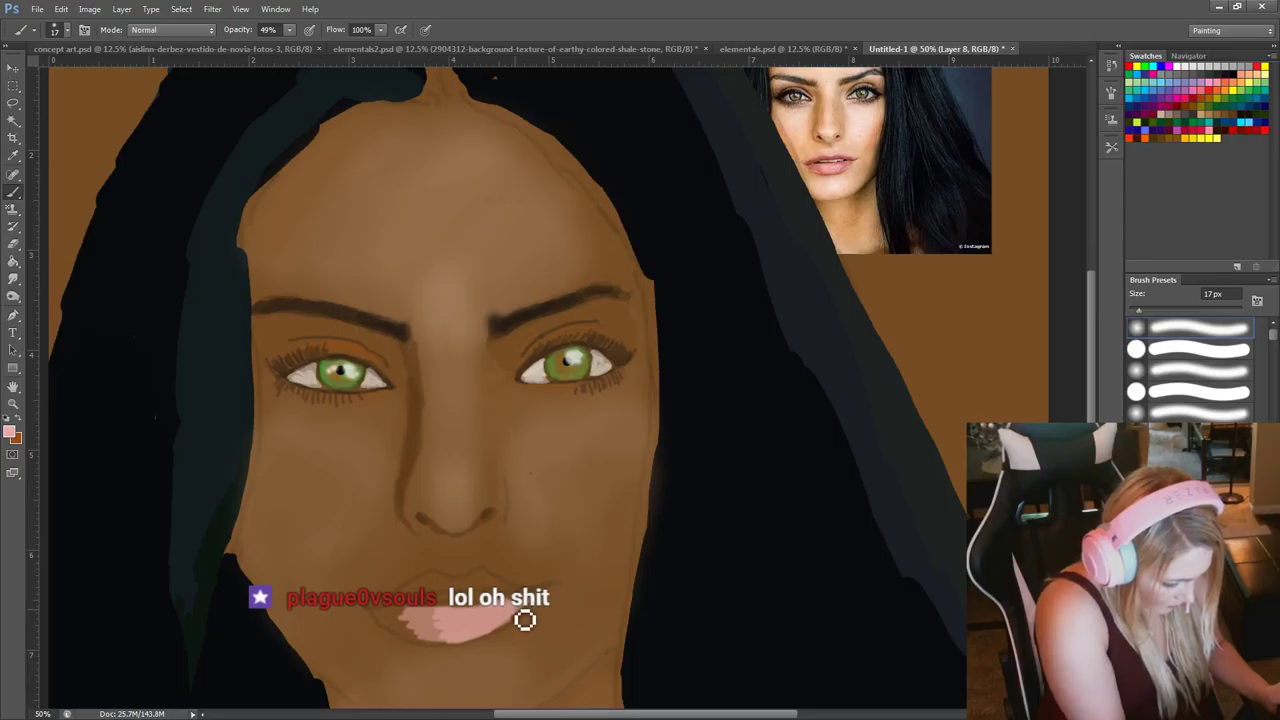
{"action": "left_click", "coordinate": [826, 165], "text": "alt"}
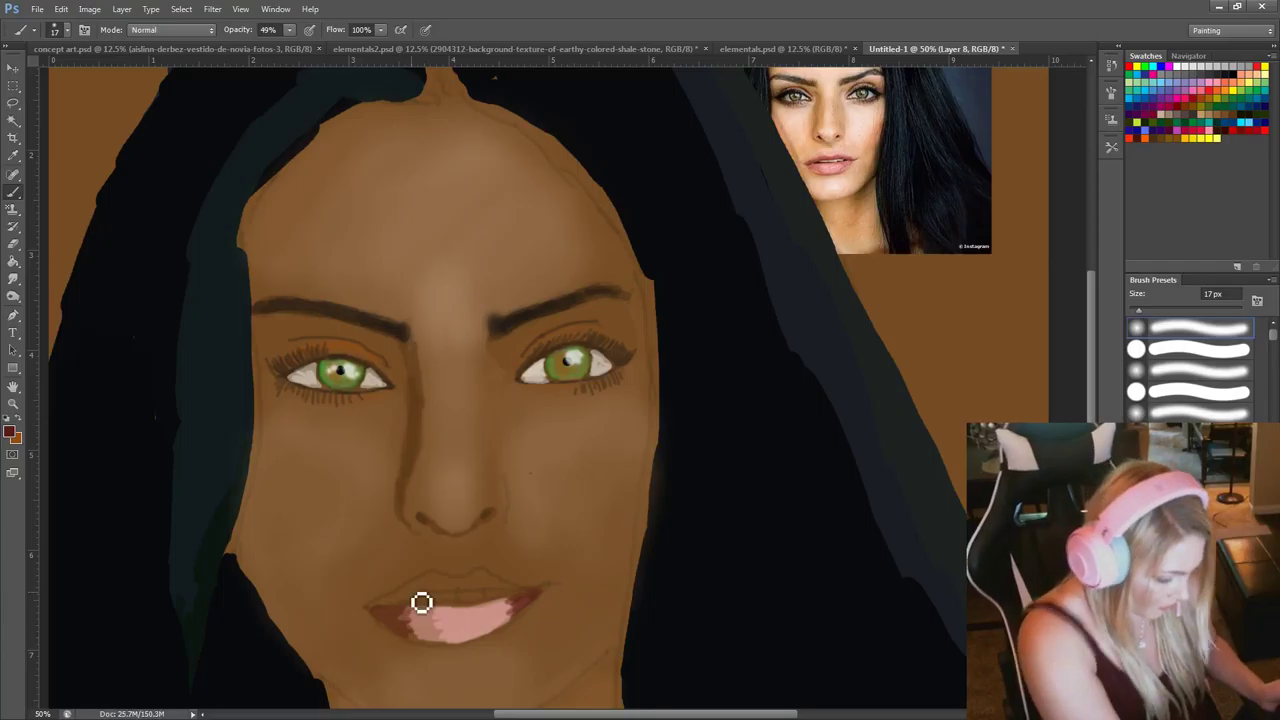
{"action": "left_click_drag", "start_coordinate": [416, 649], "coordinate": [500, 635]}
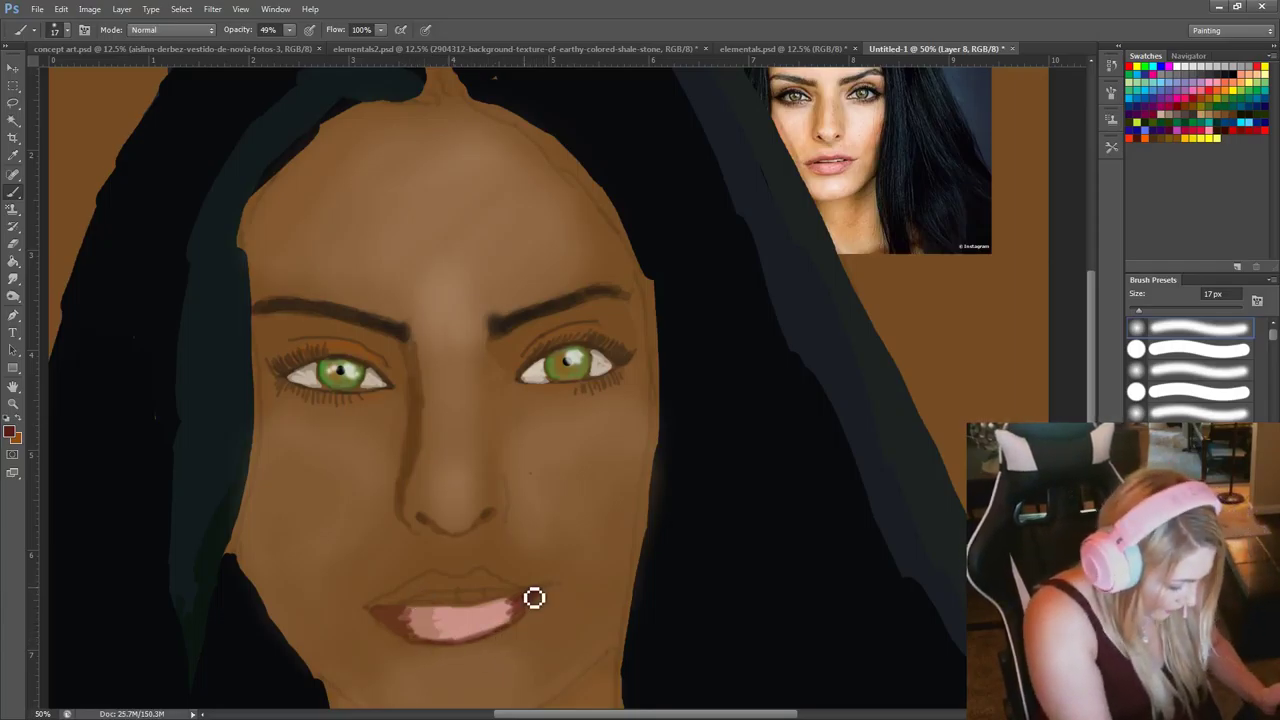
{"action": "left_click", "coordinate": [838, 156], "text": "alt"}
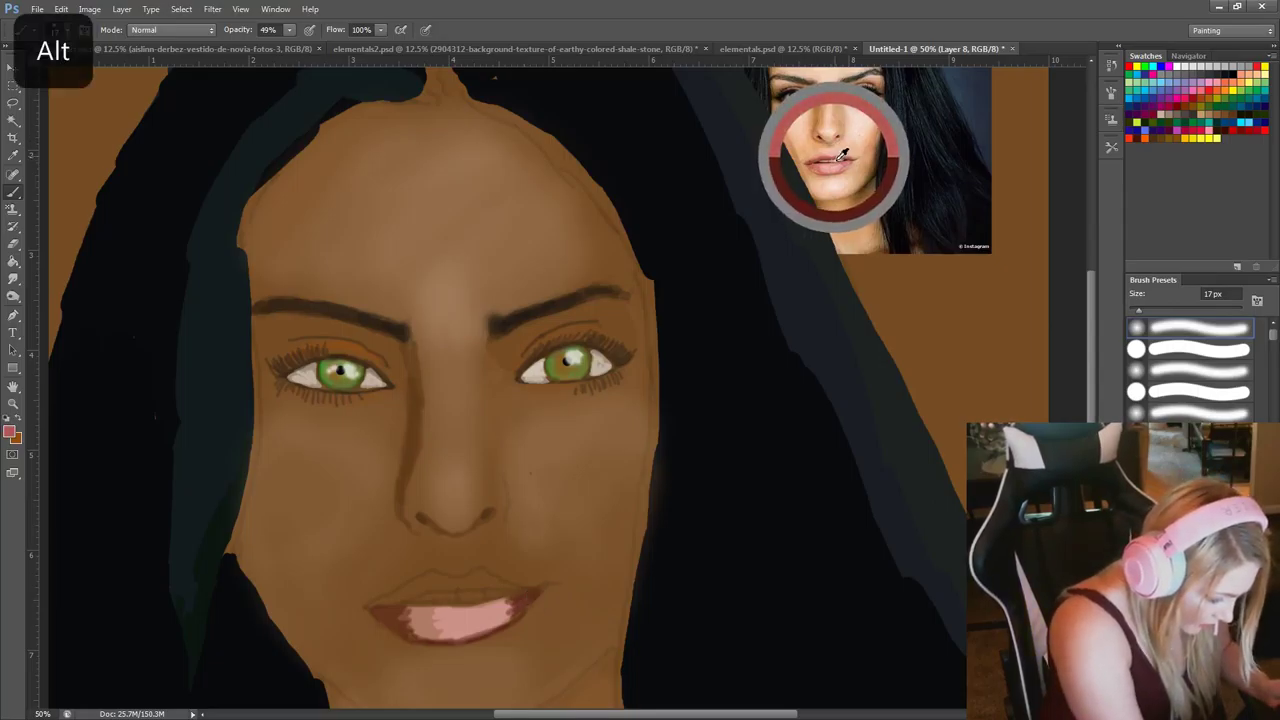
{"action": "mouse_move", "coordinate": [395, 611]}
{"action": "left_mouse_down"}
{"action": "mouse_move", "coordinate": [439, 585]}
{"action": "mouse_move", "coordinate": [547, 597]}
{"action": "mouse_move", "coordinate": [419, 603]}
{"action": "mouse_move", "coordinate": [439, 593]}
{"action": "mouse_move", "coordinate": [398, 612]}
{"action": "mouse_move", "coordinate": [451, 588]}
{"action": "left_mouse_up"}
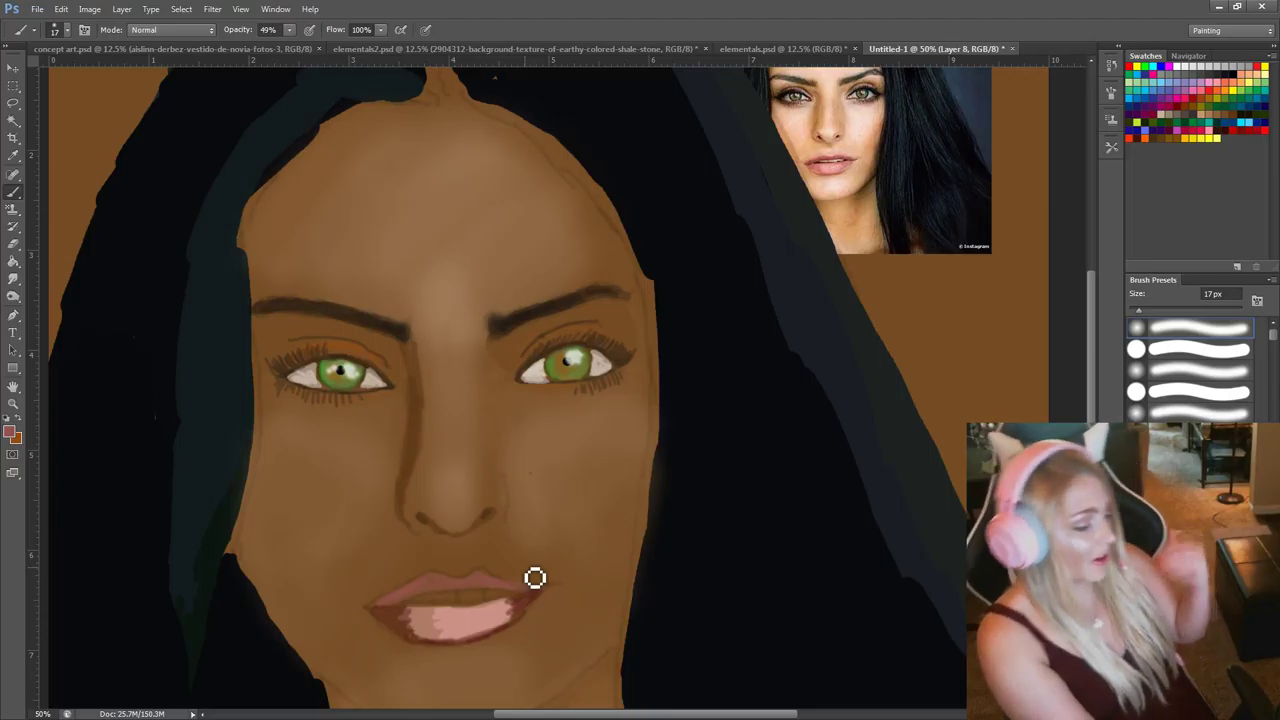
Lower the brush opacity to 21%, enlarge the brush to 50 px, and blend the pink tones of the lower lip.
{"action": "right_click", "coordinate": [510, 546]}
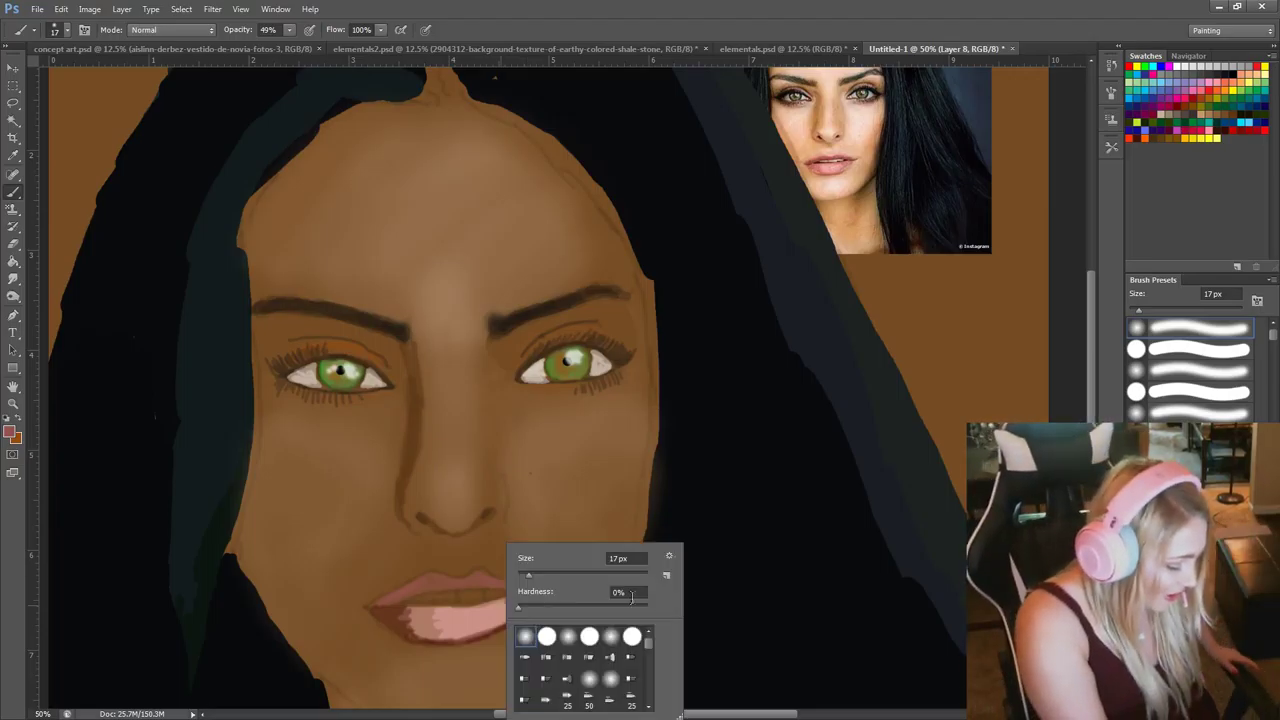
{"action": "left_click", "coordinate": [292, 30]}
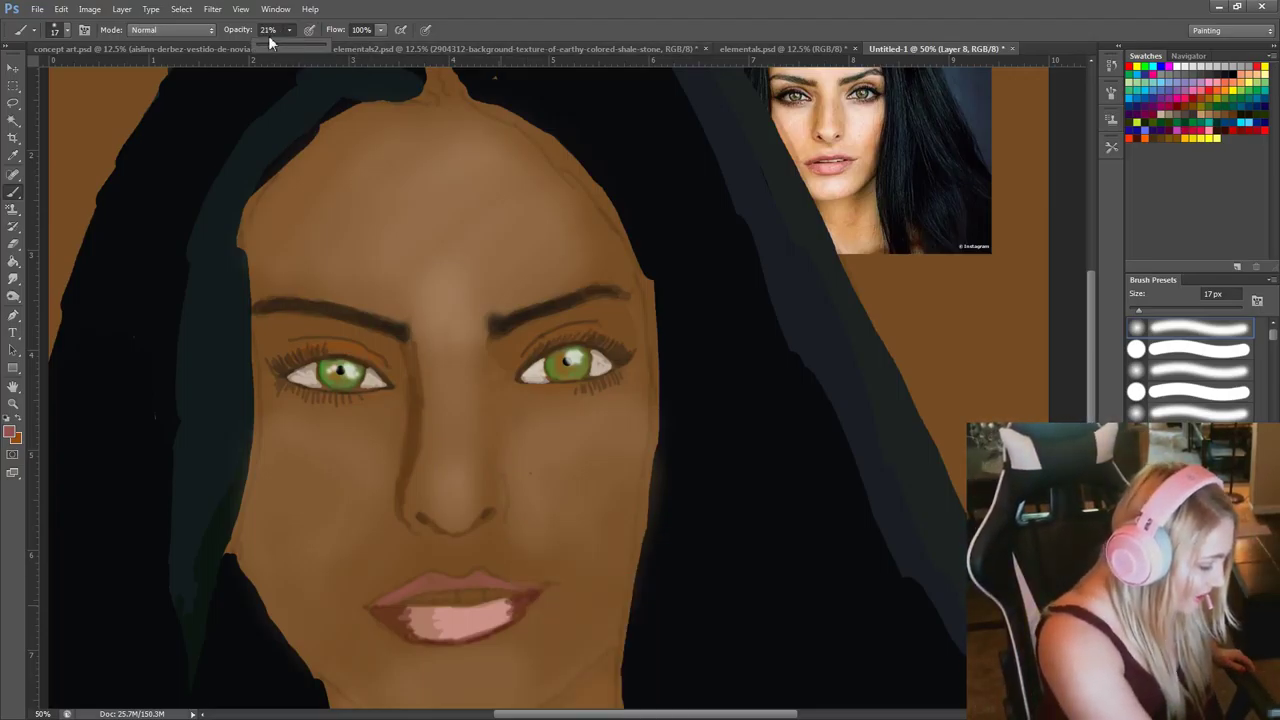
{"action": "right_click", "coordinate": [520, 640]}
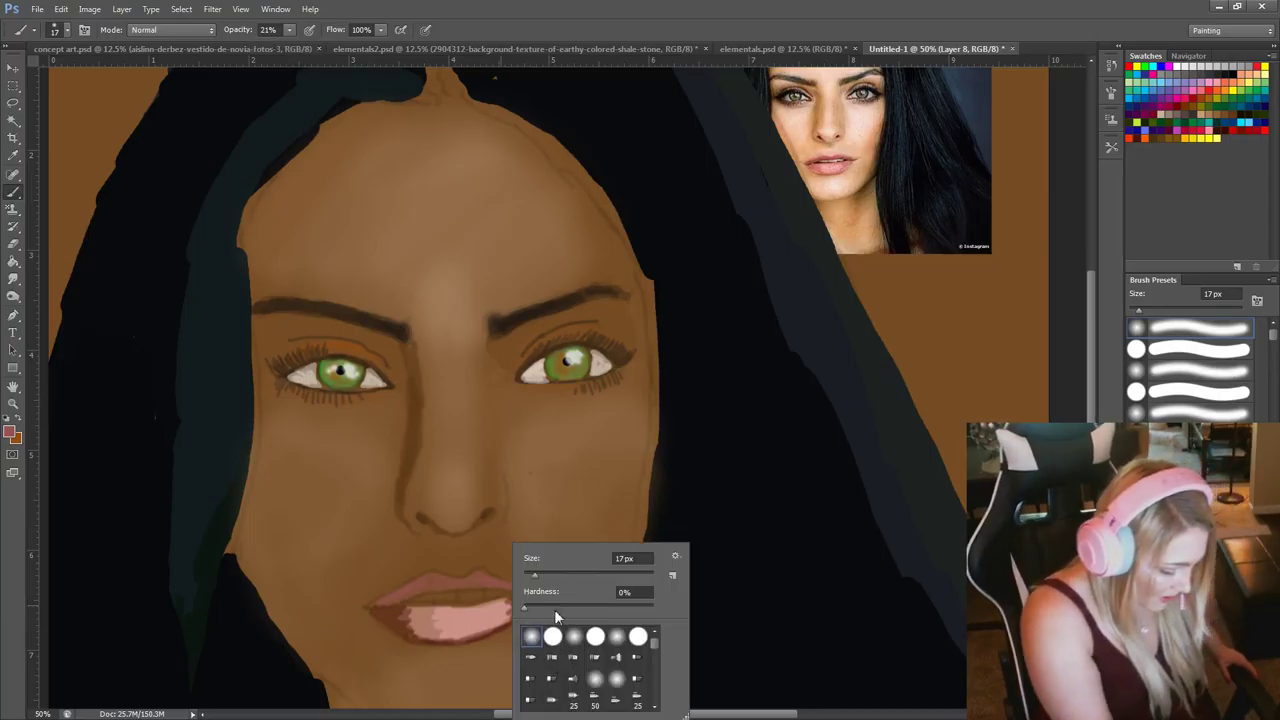
{"action": "left_click", "coordinate": [556, 577]}
{"action": "key", "text": "Return"}
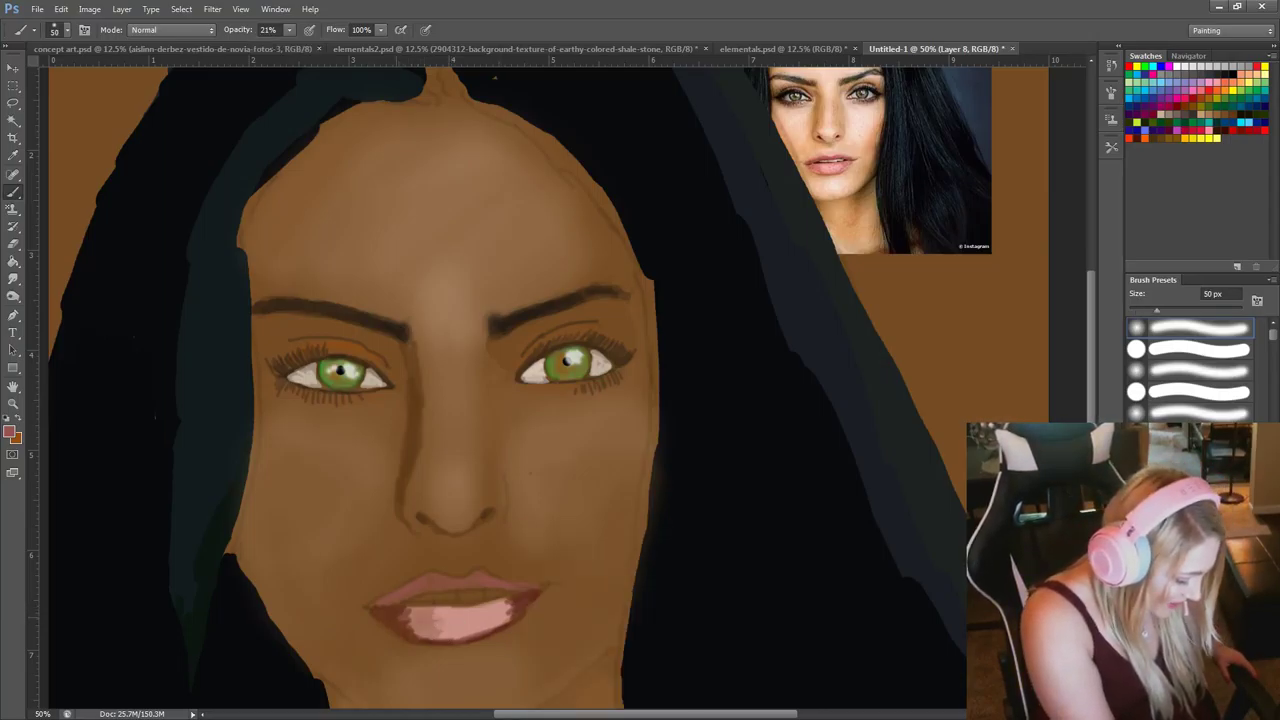
{"action": "left_click", "coordinate": [423, 637]}
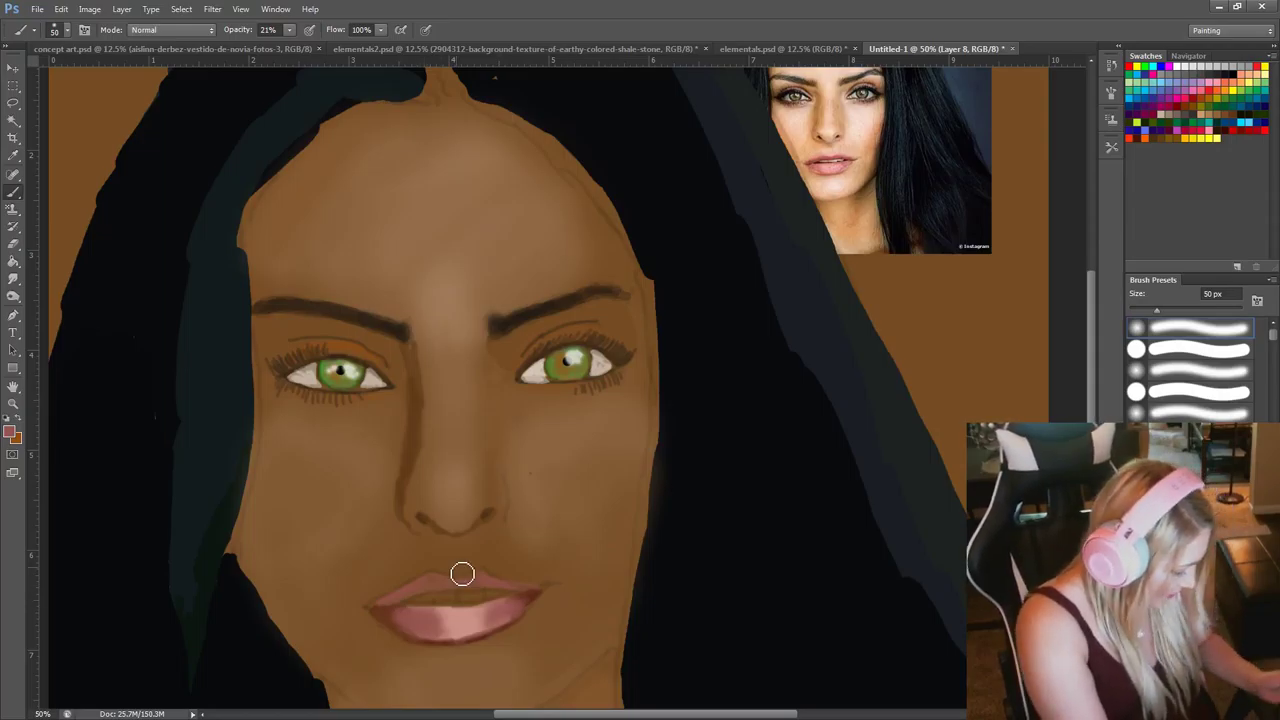
Sample a dark red, reduce the brush to 29 px, and deepen the shading on the lips.
{"action": "key", "text": "alt"}
{"action": "left_click", "coordinate": [487, 633], "text": "alt"}
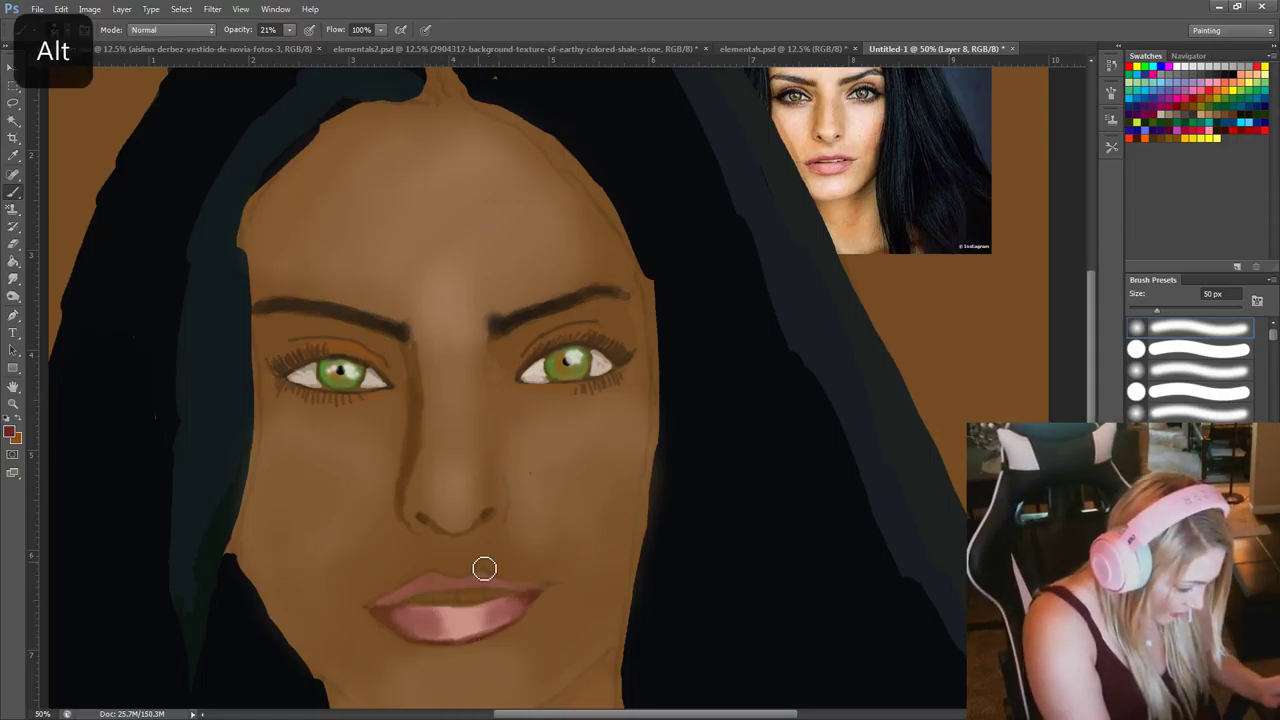
{"action": "right_click", "coordinate": [524, 614]}
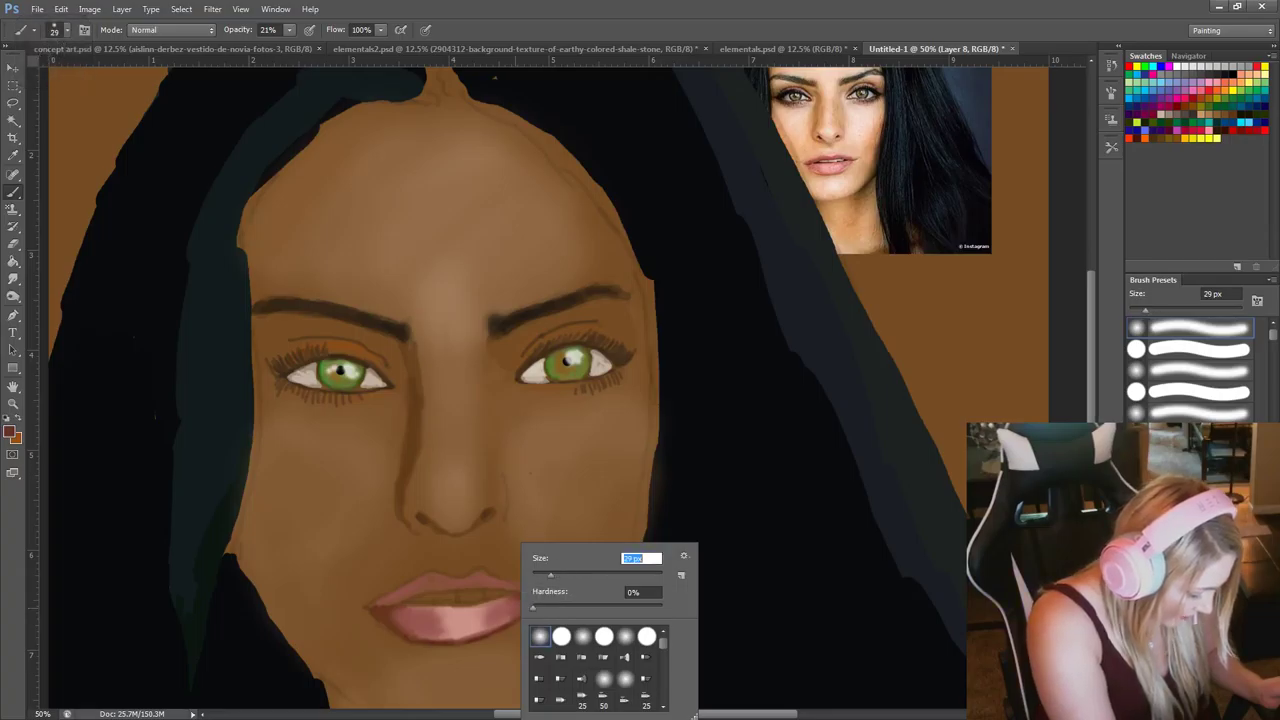
{"action": "key", "text": "Return"}
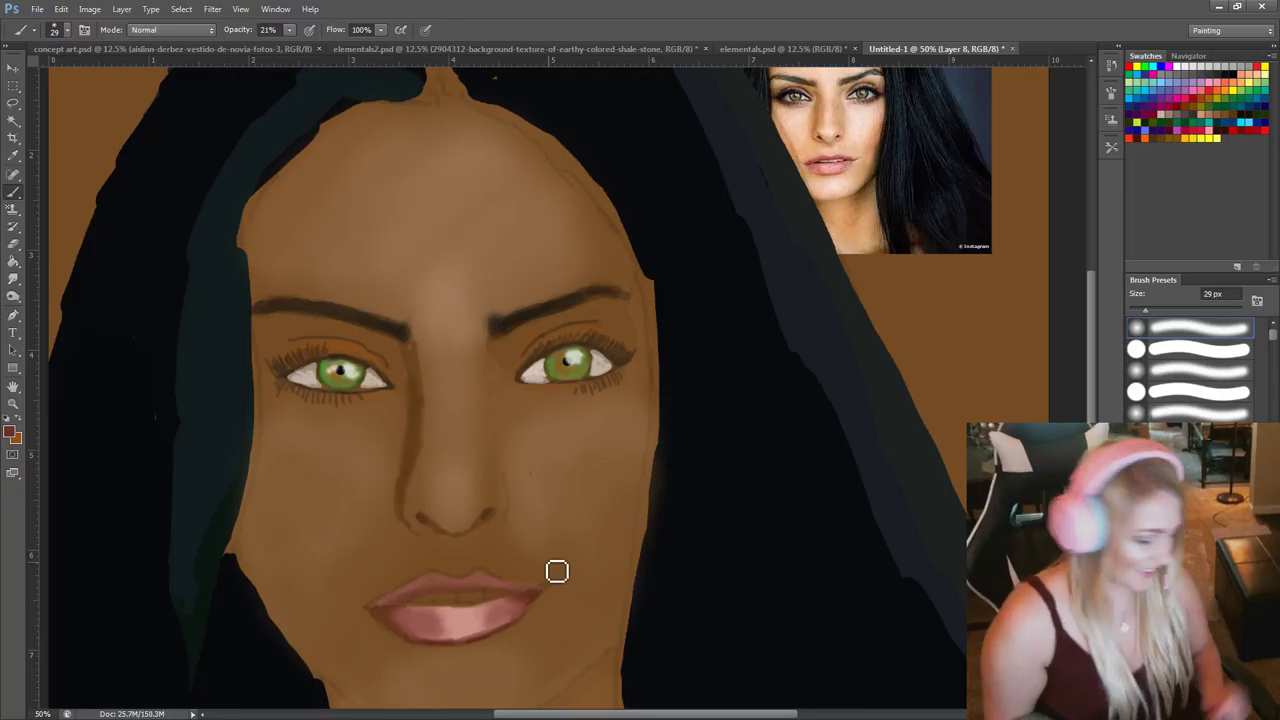
Sample a pale pink from the reference photo and paint the teeth between the lips.
{"action": "left_click", "coordinate": [829, 148], "text": "alt"}
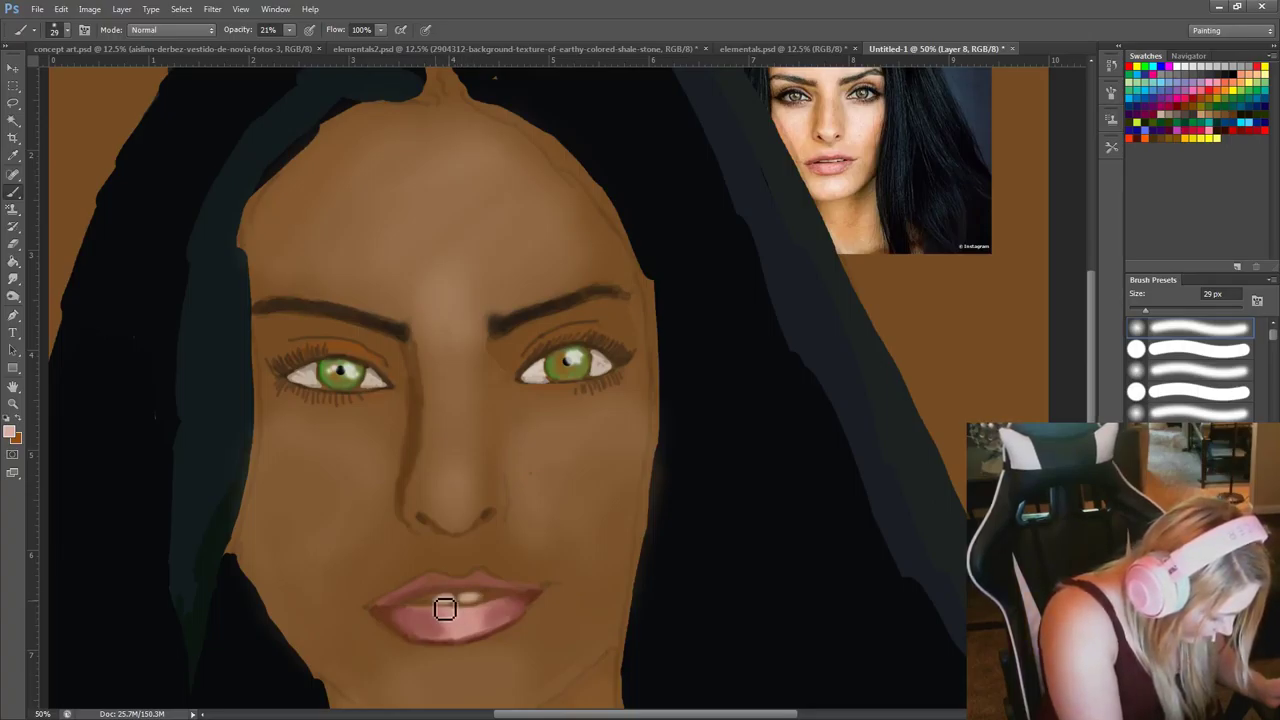
{"action": "left_click_drag", "start_coordinate": [440, 608], "coordinate": [429, 605]}
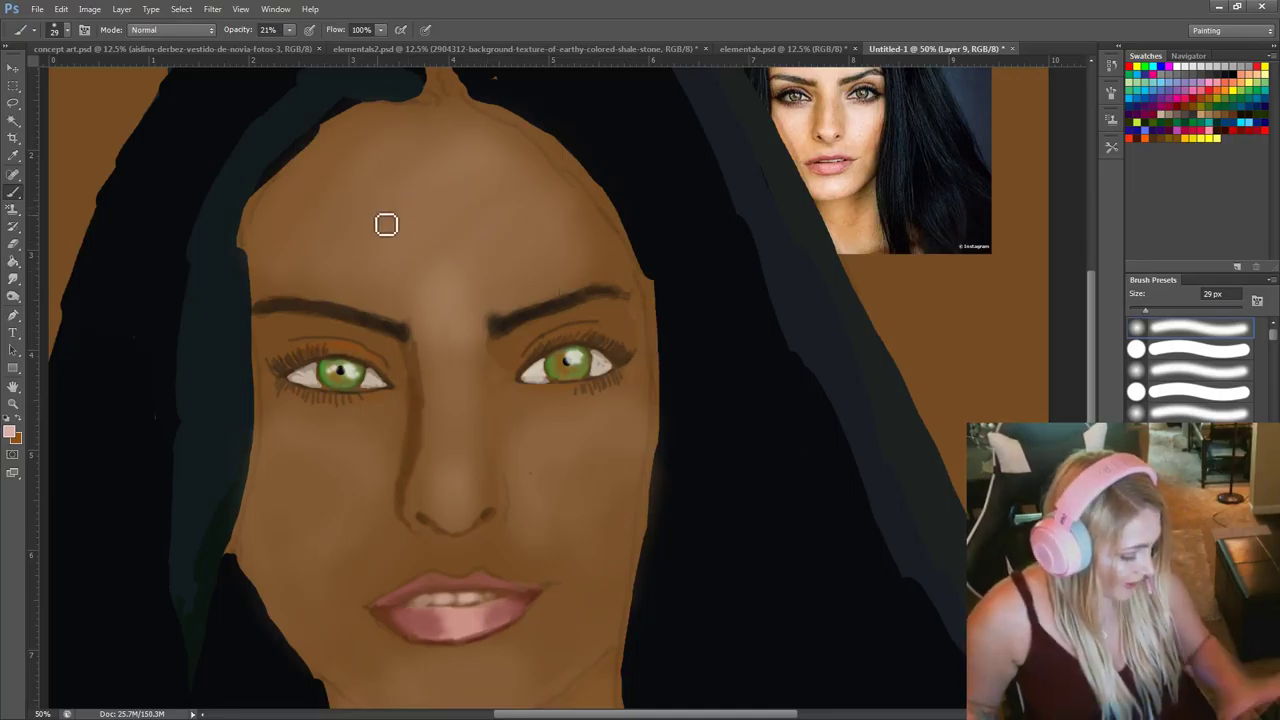
Examine the painted face at several zoom levels, comparing the eyes, nose and lips with the reference photo.
{"action": "key", "text": "ctrl+minus"}
{"action": "key", "text": "ctrl+minus"}
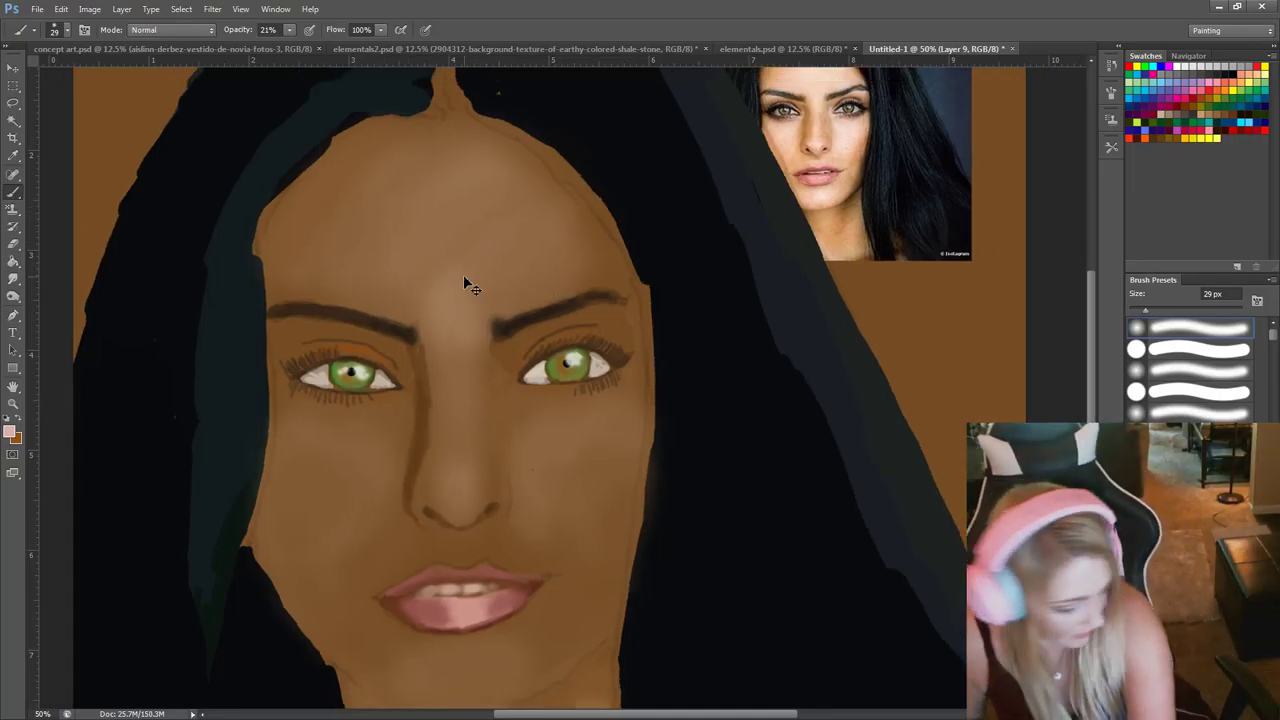
{"action": "key", "text": "ctrl+plus"}
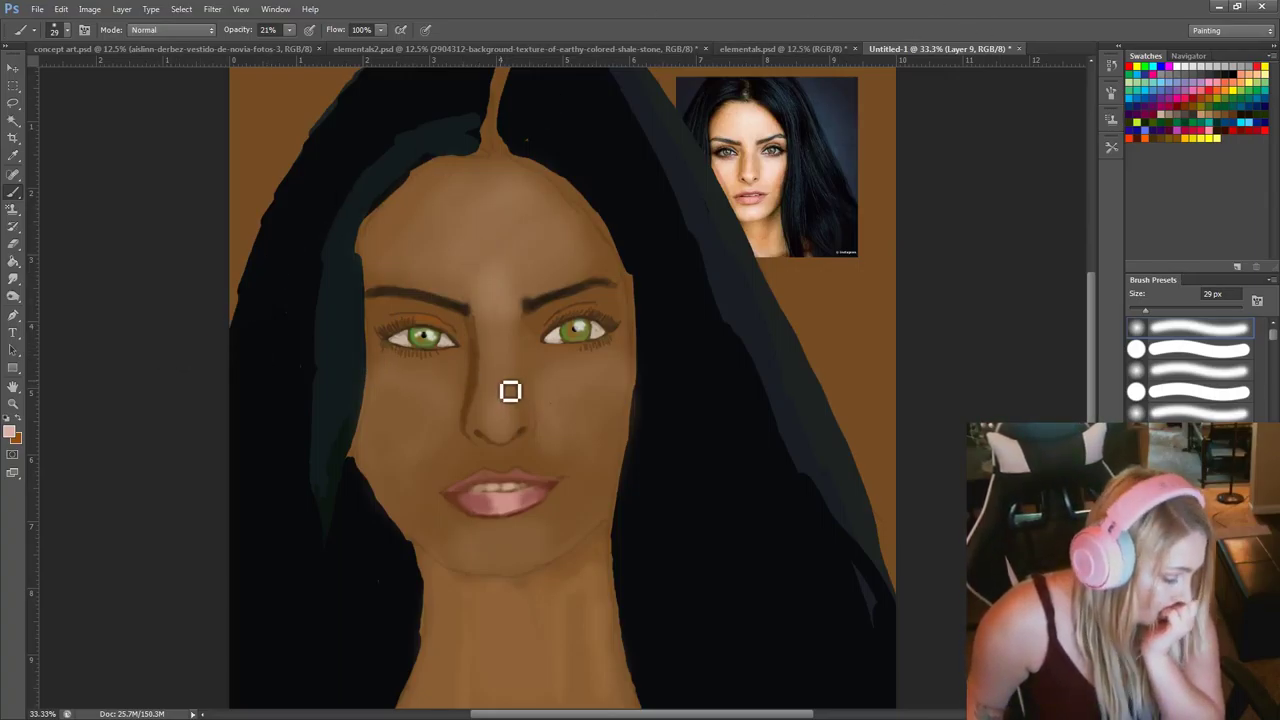
{"action": "key", "text": "ctrl+plus"}
{"action": "key", "text": "ctrl+plus"}
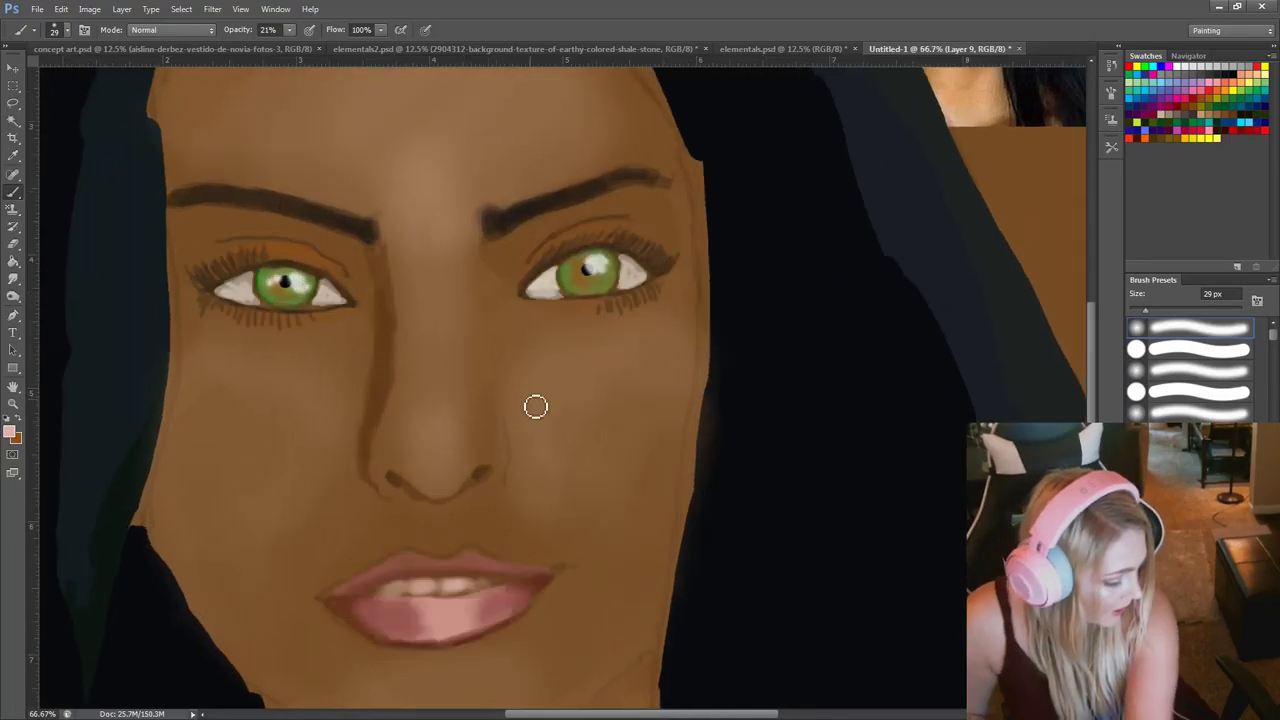
{"action": "scroll", "coordinate": [620, 410], "scroll_direction": "up", "scroll_amount": 1}
{"action": "scroll", "coordinate": [634, 418], "scroll_direction": "up", "scroll_amount": 5}
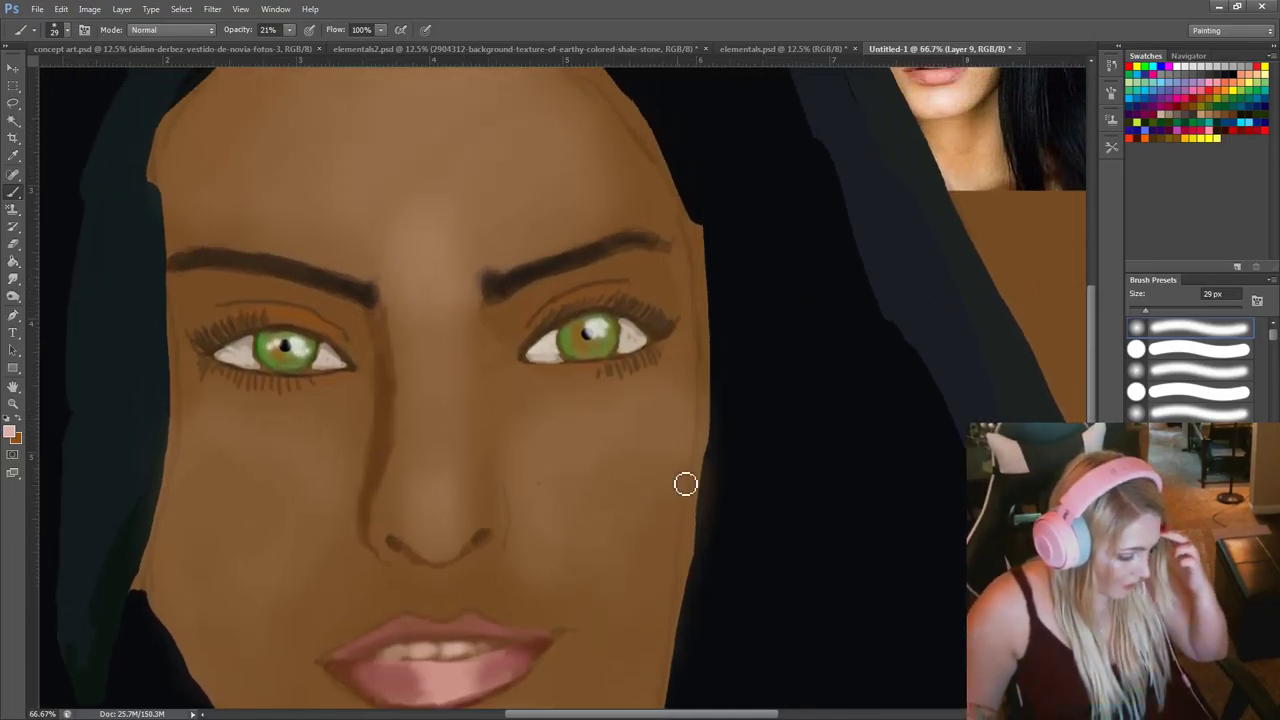
{"action": "scroll", "coordinate": [683, 470], "scroll_direction": "down", "scroll_amount": 3}
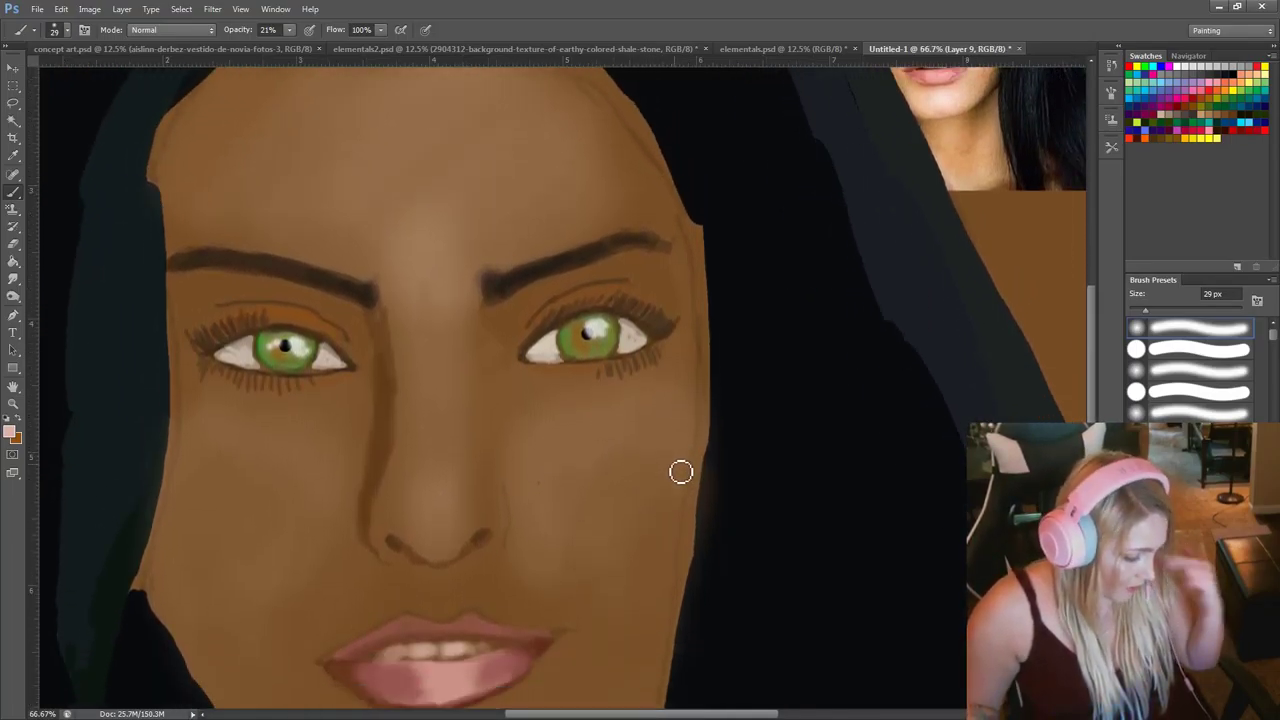
{"action": "scroll", "coordinate": [686, 440], "scroll_direction": "down", "scroll_amount": 1}
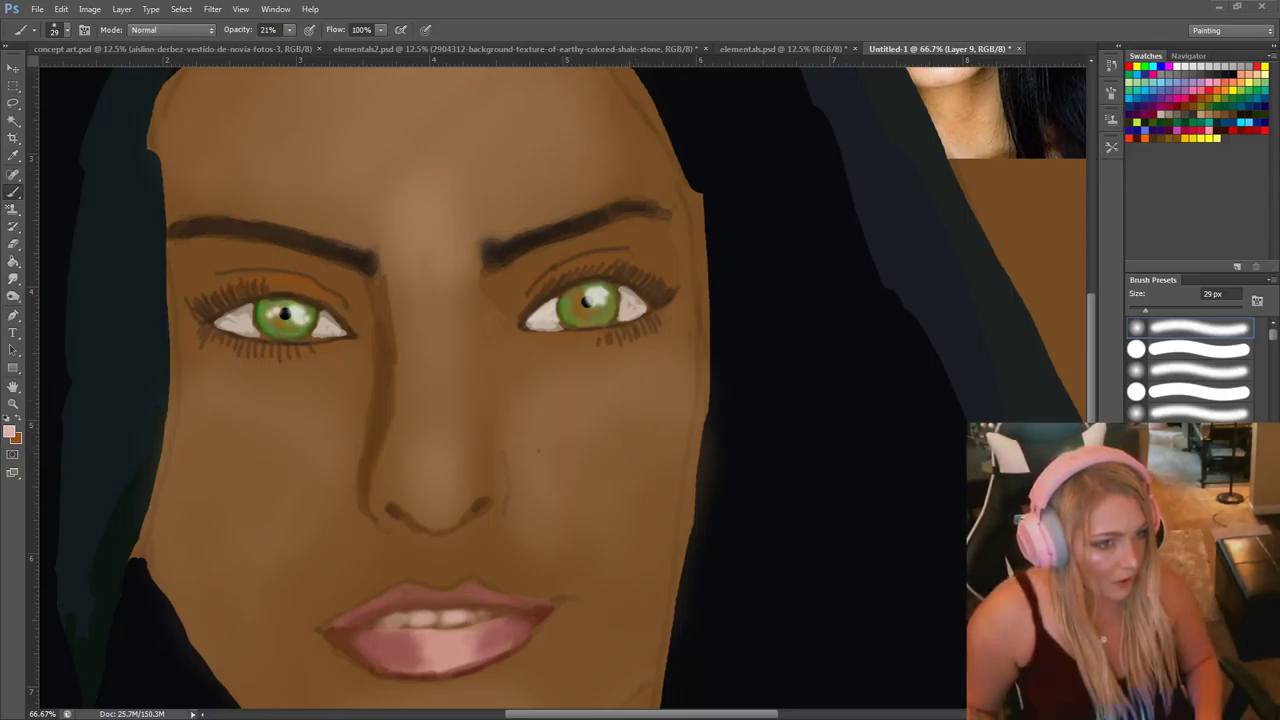
{"action": "key", "text": "alt+Tab"}
{"action": "left_click_drag", "start_coordinate": [310, 185], "coordinate": [0, 255]}
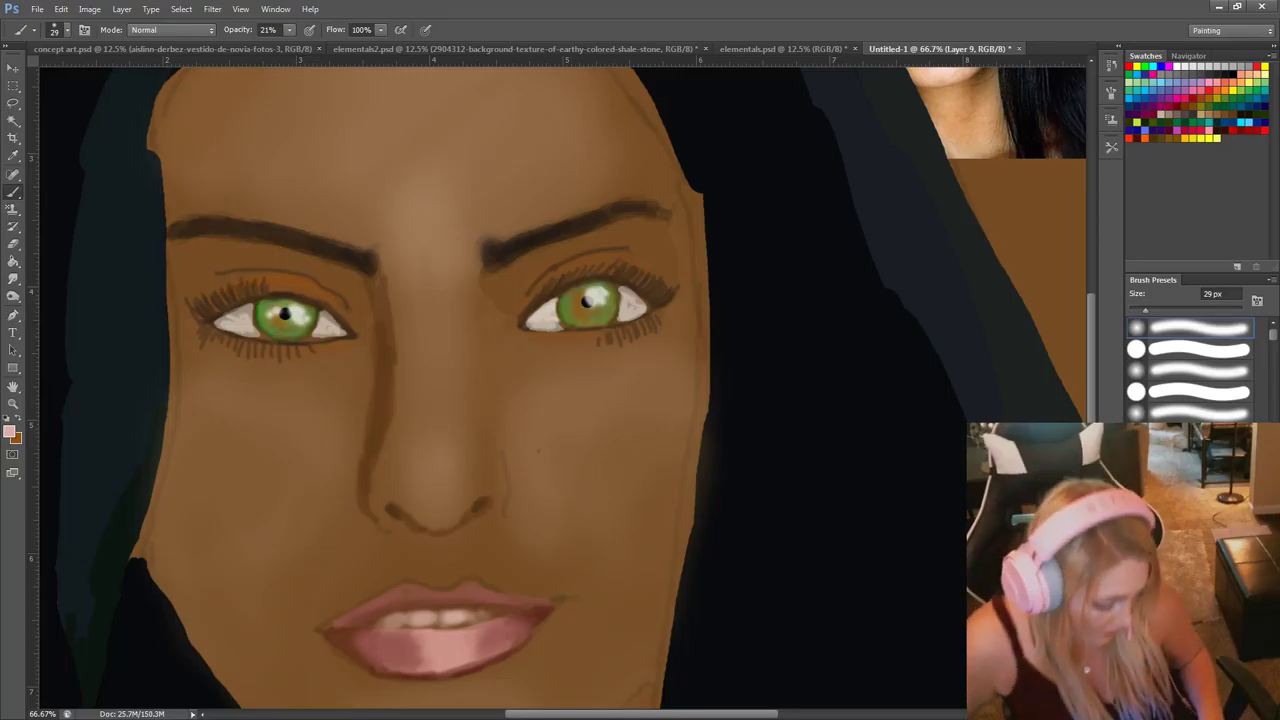
Select the reference photo's layer and bring it to the front so that the hair no longer covers it.
{"action": "key", "text": "alt+bracketleft"}
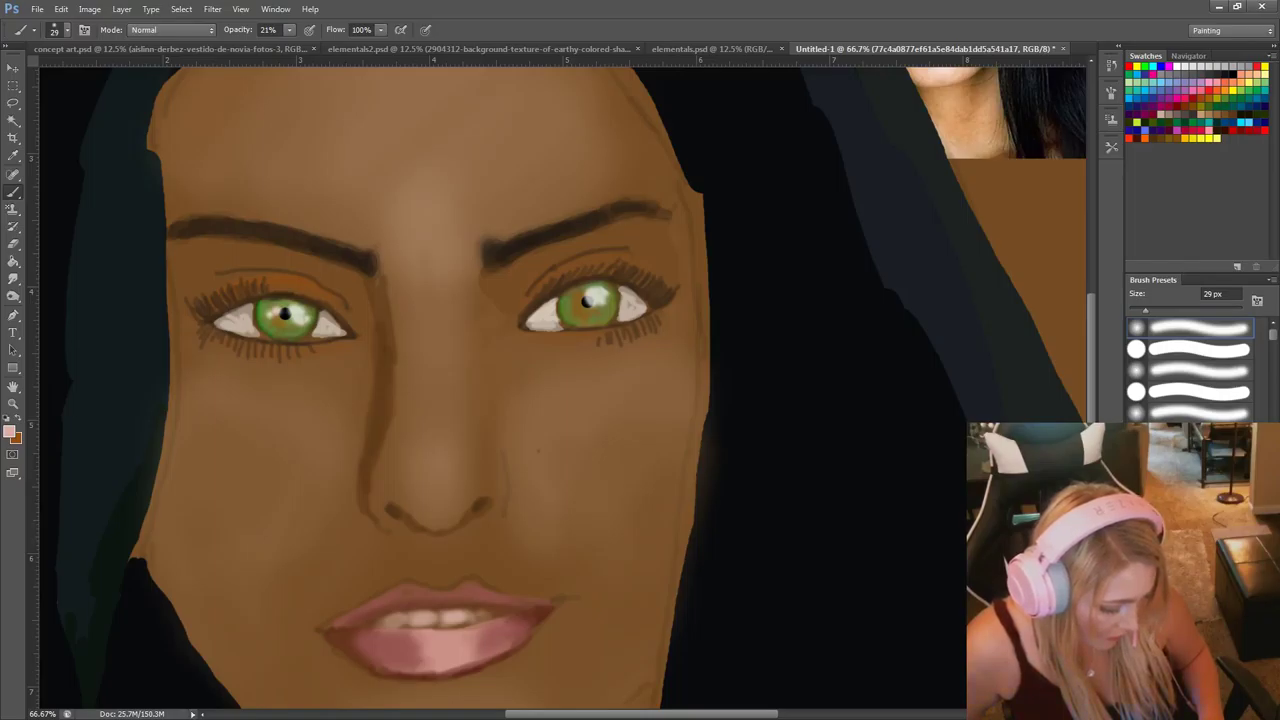
{"action": "key", "text": "ctrl+shift+bracketright"}
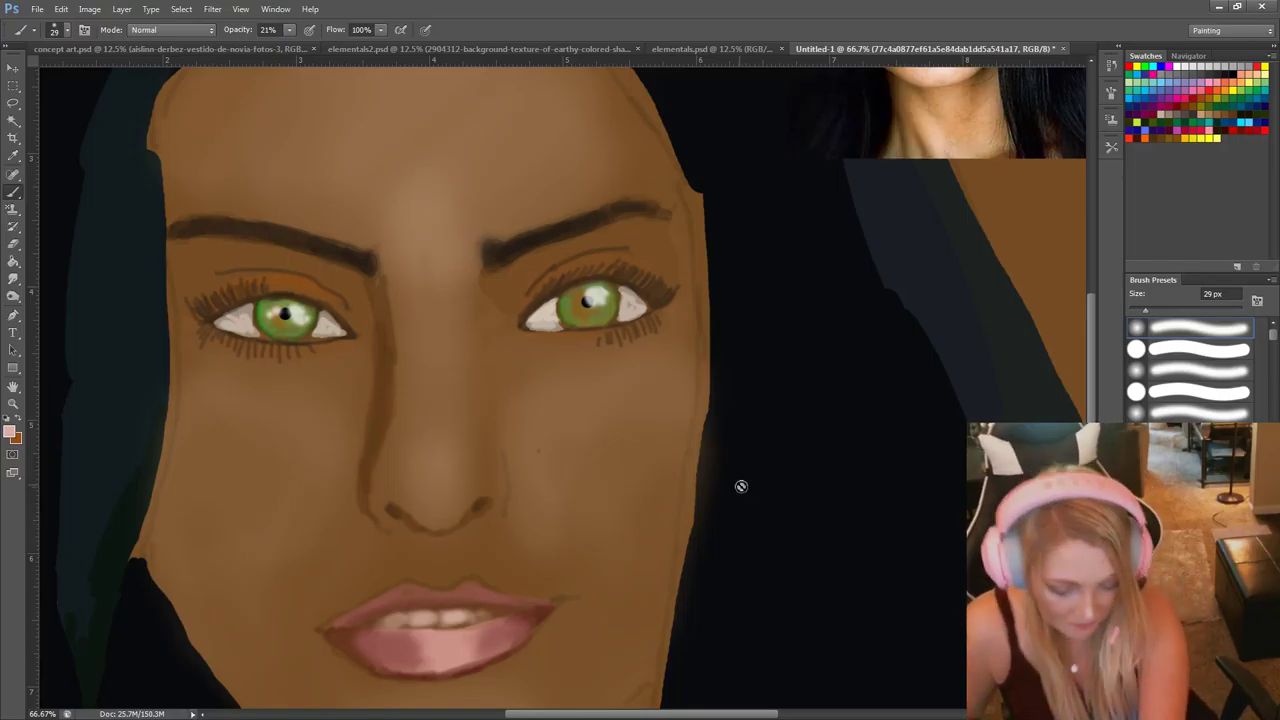
{"action": "key", "text": "ctrl+minus"}
{"action": "scroll", "coordinate": [805, 482], "scroll_direction": "up", "scroll_amount": 3}
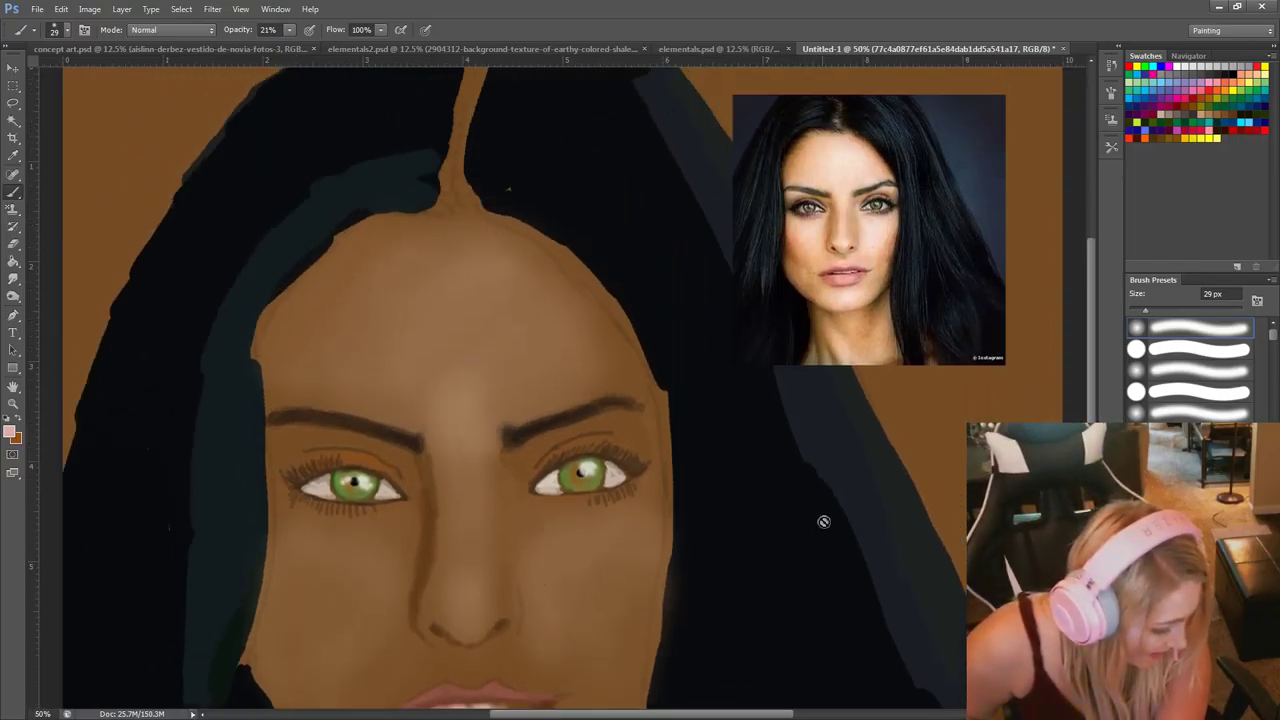
{"action": "scroll", "coordinate": [814, 500], "scroll_direction": "down", "scroll_amount": 3}
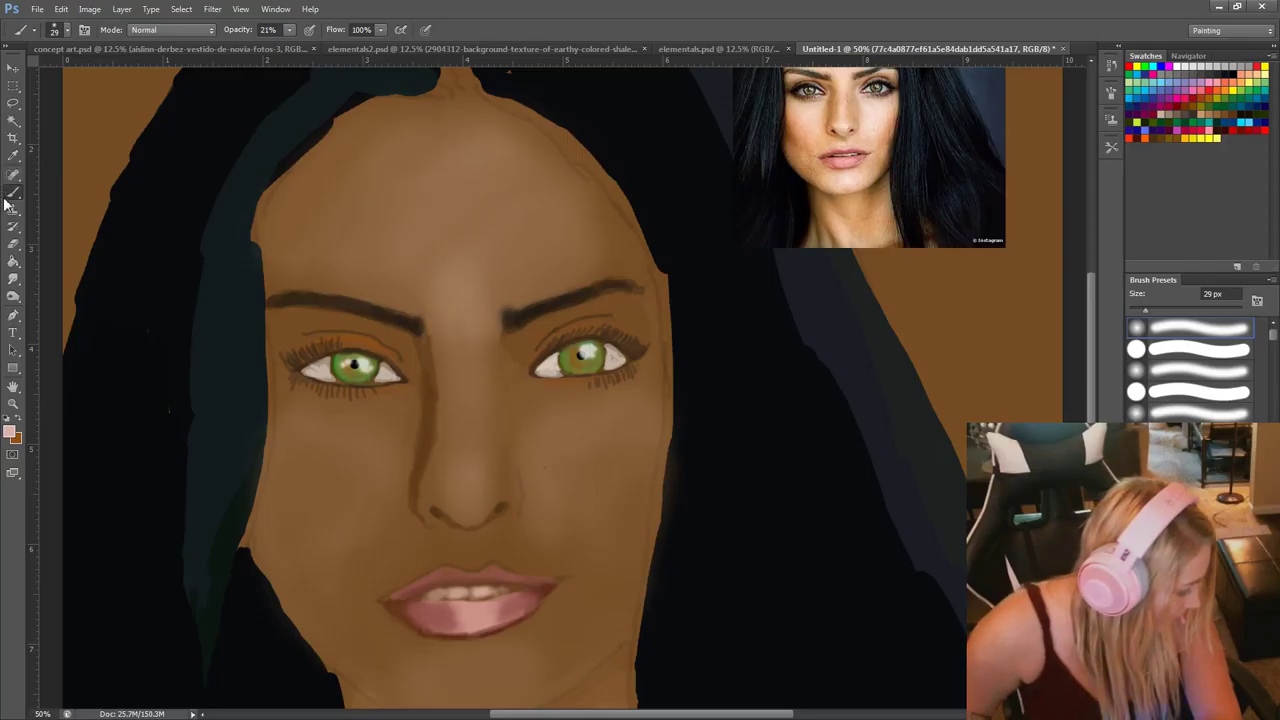
Sample a peach skin tone from the reference photo, add a new layer, and set the soft brush to 95 px.
{"action": "left_click", "coordinate": [814, 131], "text": "alt"}
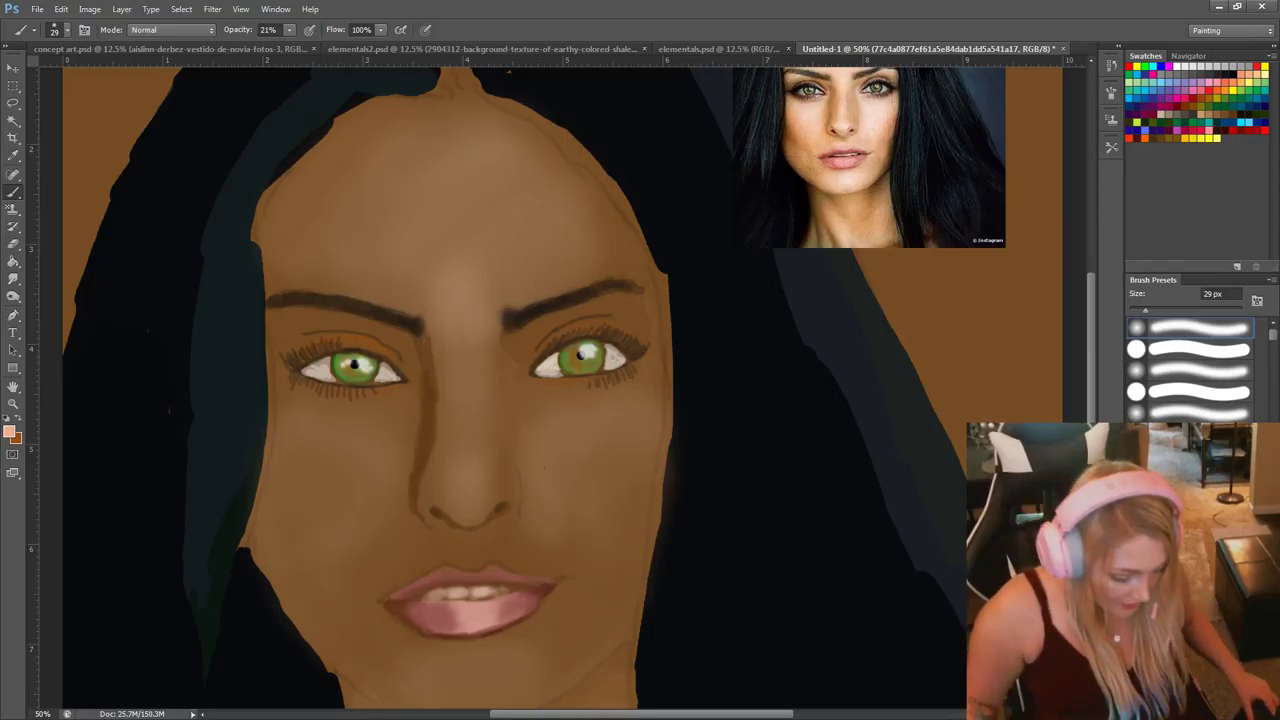
{"action": "left_click", "coordinate": [1190, 600]}
{"action": "left_click", "coordinate": [1237, 710]}
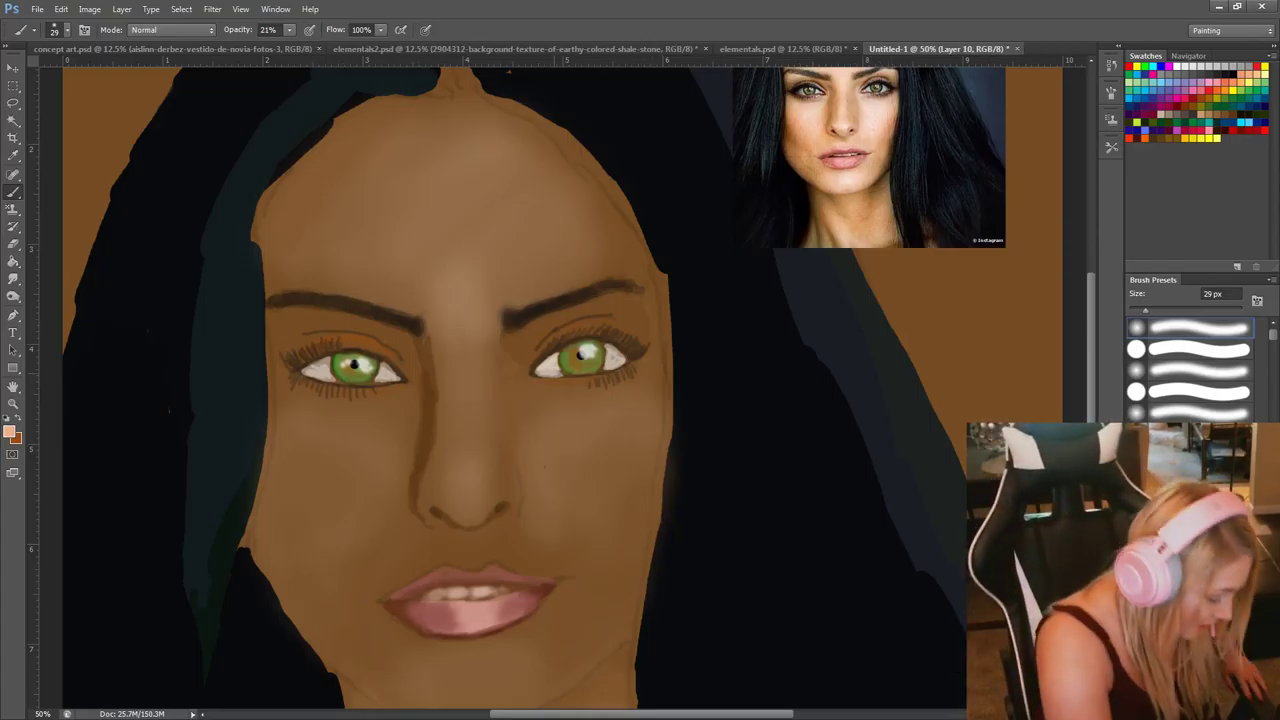
{"action": "right_click", "coordinate": [594, 494]}
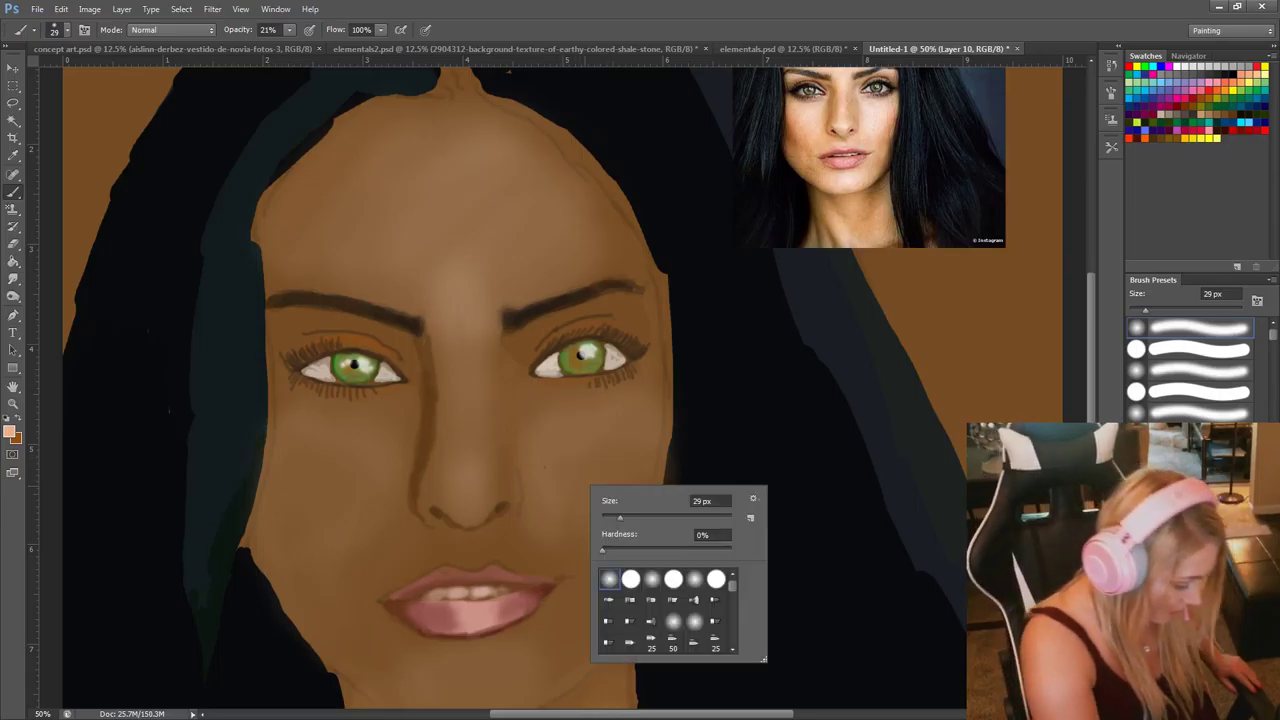
{"action": "left_click", "coordinate": [646, 515]}
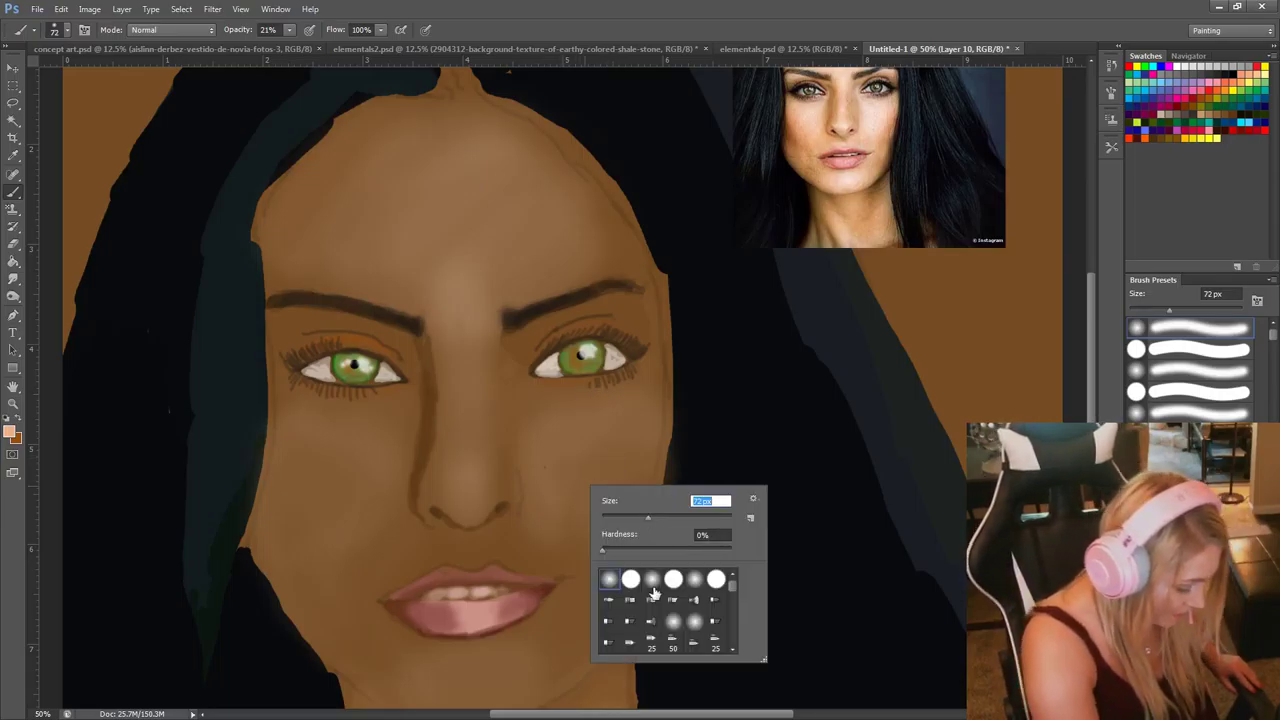
{"action": "left_click", "coordinate": [662, 516]}
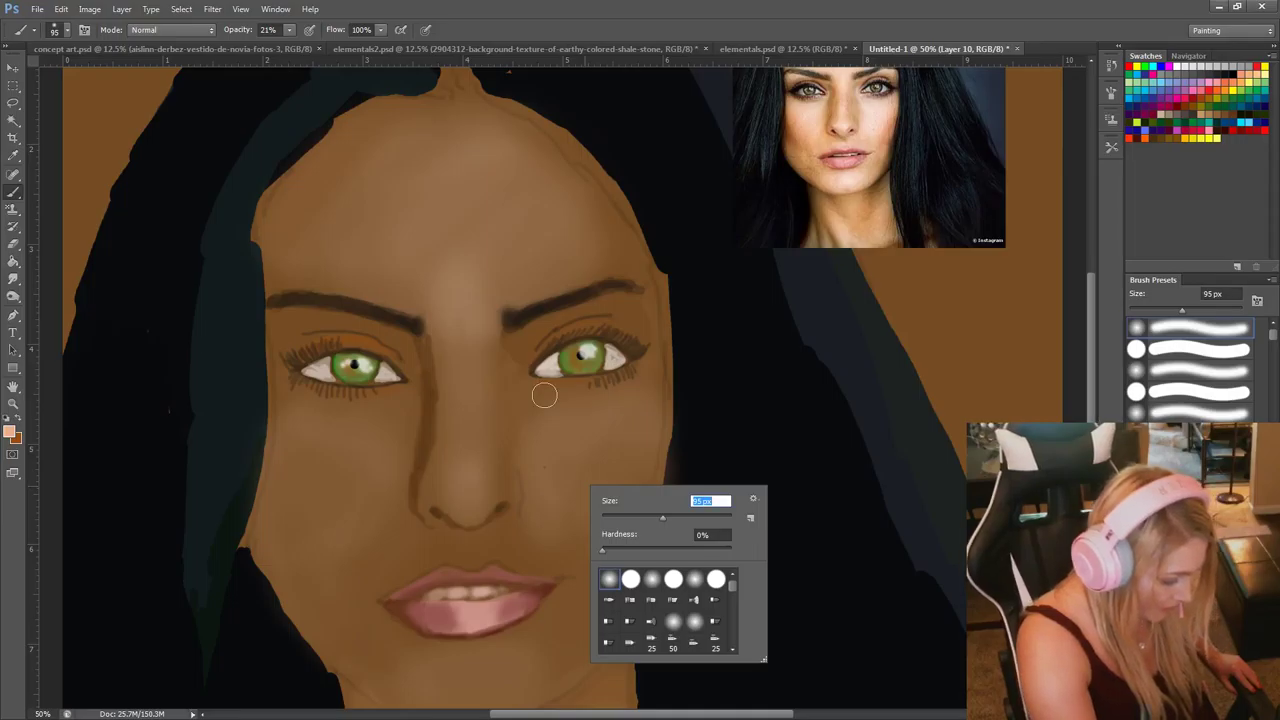
Paint the peach tone over the cheek beside the nose and the area above the upper lip.
{"action": "left_click", "coordinate": [540, 430]}
{"action": "mouse_move", "coordinate": [536, 418]}
{"action": "left_mouse_down"}
{"action": "mouse_move", "coordinate": [535, 484]}
{"action": "mouse_move", "coordinate": [556, 491]}
{"action": "mouse_move", "coordinate": [578, 430]}
{"action": "left_mouse_up"}
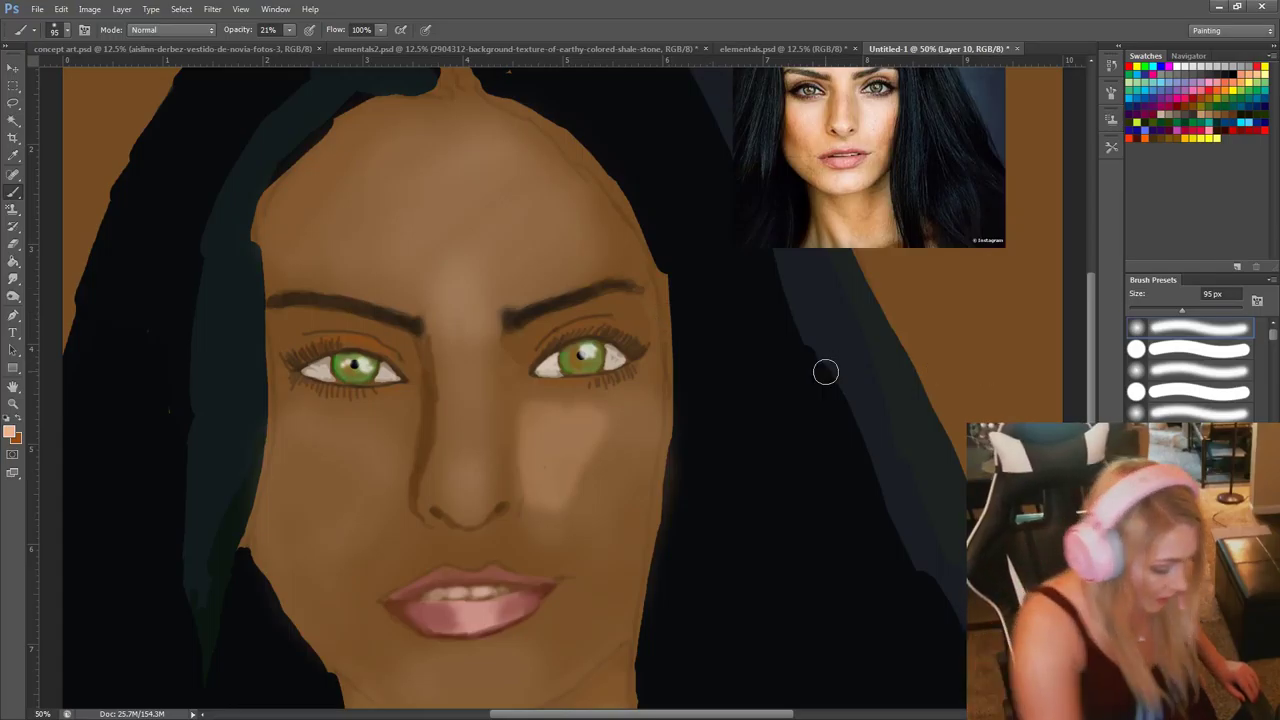
{"action": "mouse_move", "coordinate": [536, 438]}
{"action": "left_mouse_down"}
{"action": "mouse_move", "coordinate": [568, 455]}
{"action": "mouse_move", "coordinate": [584, 483]}
{"action": "mouse_move", "coordinate": [603, 447]}
{"action": "left_mouse_up"}
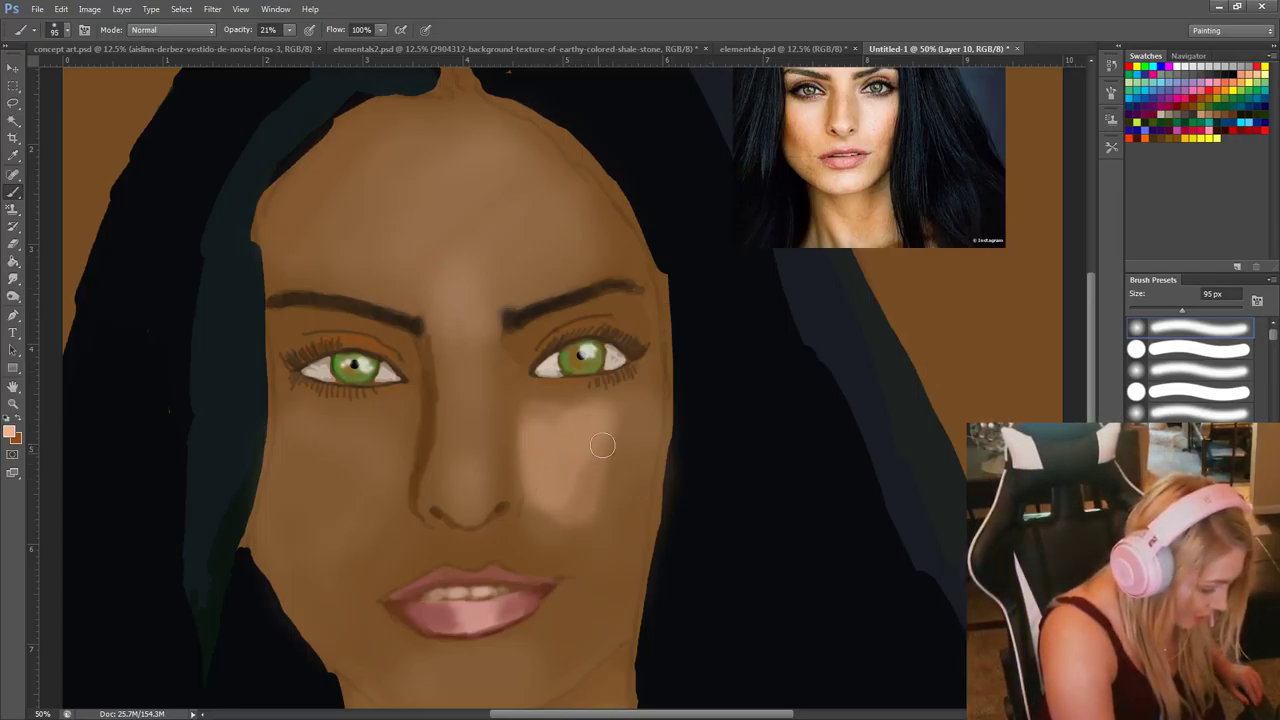
{"action": "mouse_move", "coordinate": [589, 497]}
{"action": "left_mouse_down"}
{"action": "mouse_move", "coordinate": [622, 412]}
{"action": "mouse_move", "coordinate": [613, 429]}
{"action": "mouse_move", "coordinate": [587, 412]}
{"action": "mouse_move", "coordinate": [532, 410]}
{"action": "mouse_move", "coordinate": [576, 478]}
{"action": "left_mouse_up"}
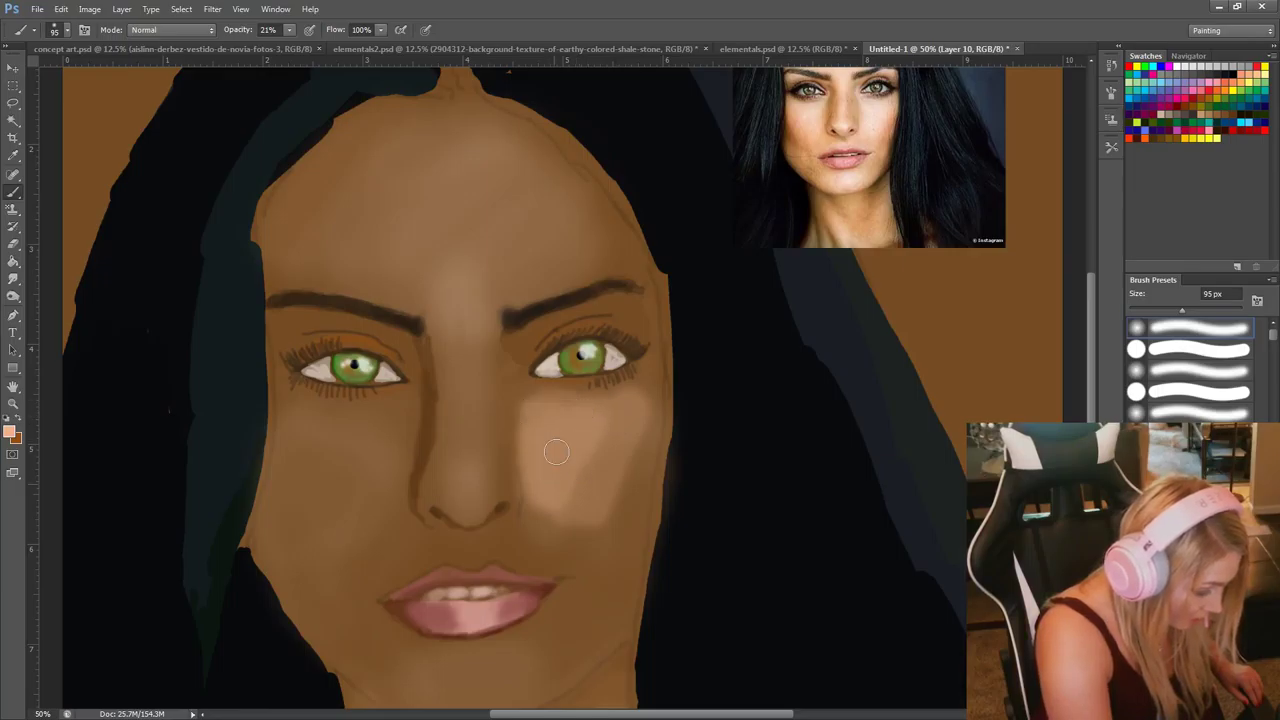
{"action": "mouse_move", "coordinate": [490, 545]}
{"action": "left_mouse_down"}
{"action": "mouse_move", "coordinate": [435, 544]}
{"action": "mouse_move", "coordinate": [527, 544]}
{"action": "mouse_move", "coordinate": [516, 552]}
{"action": "mouse_move", "coordinate": [548, 561]}
{"action": "mouse_move", "coordinate": [406, 555]}
{"action": "left_mouse_up"}
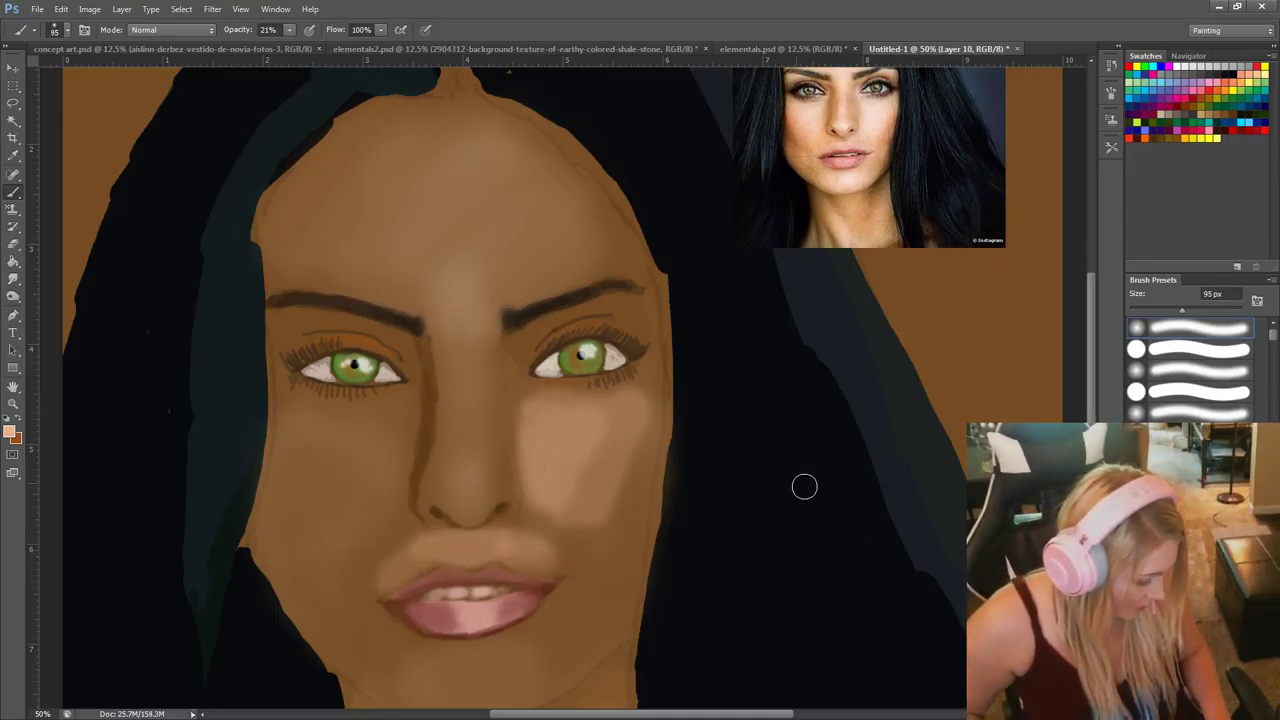
{"action": "key", "text": "ctrl+z"}
{"action": "key", "text": "ctrl+z"}
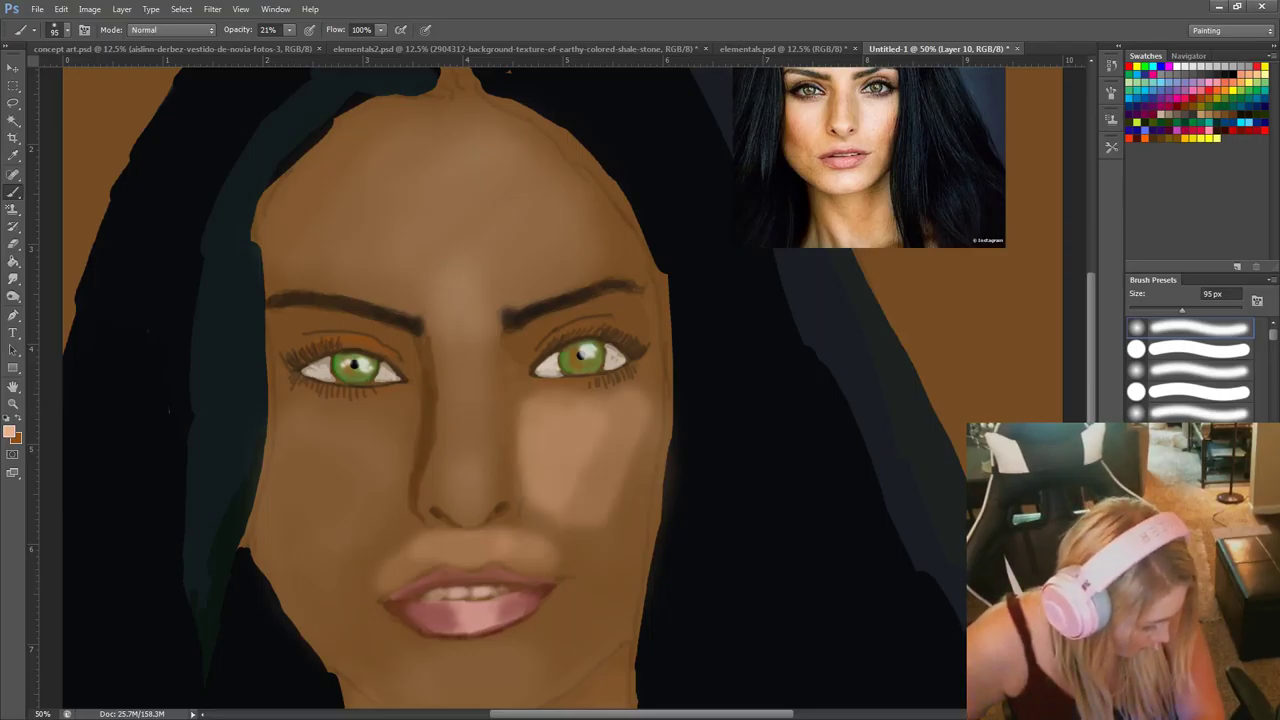
Set the new layer's blend mode to Overlay and erase its paint above the lips and on the cheek, enlarging the eraser to 95 px.
{"action": "left_click", "coordinate": [1172, 537]}
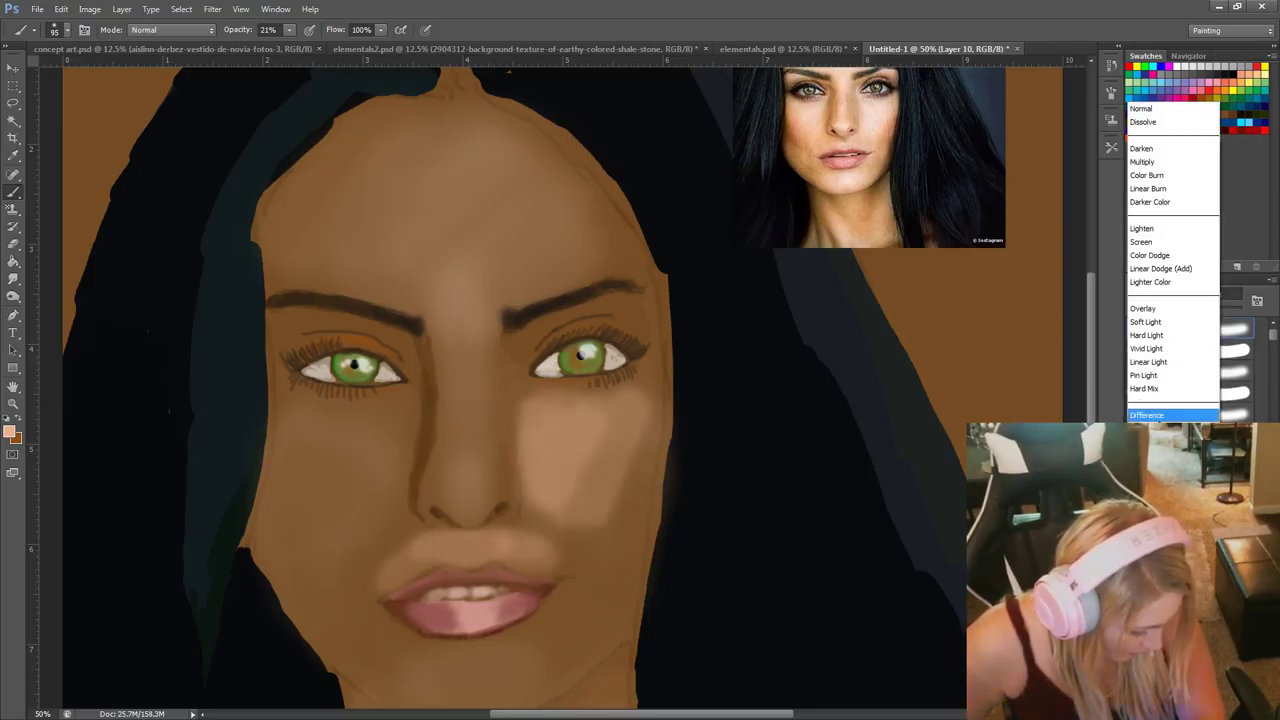
{"action": "left_click", "coordinate": [1143, 309]}
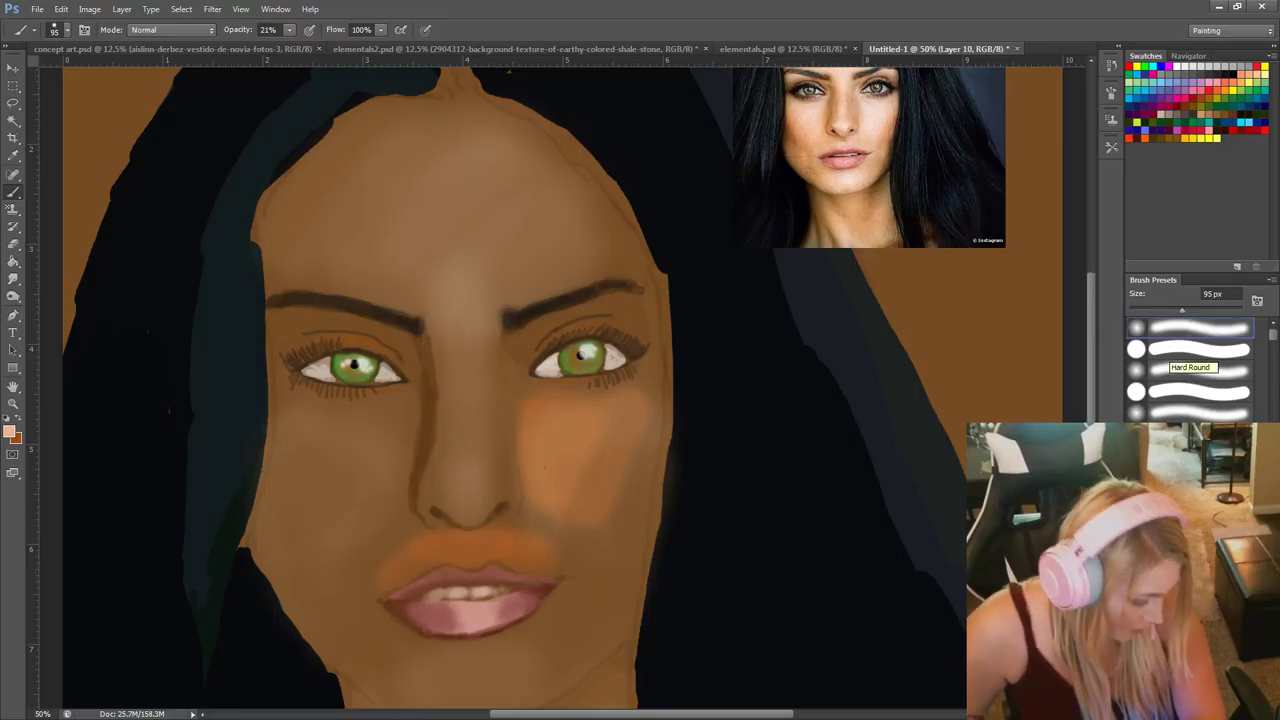
{"action": "left_click", "coordinate": [13, 228]}
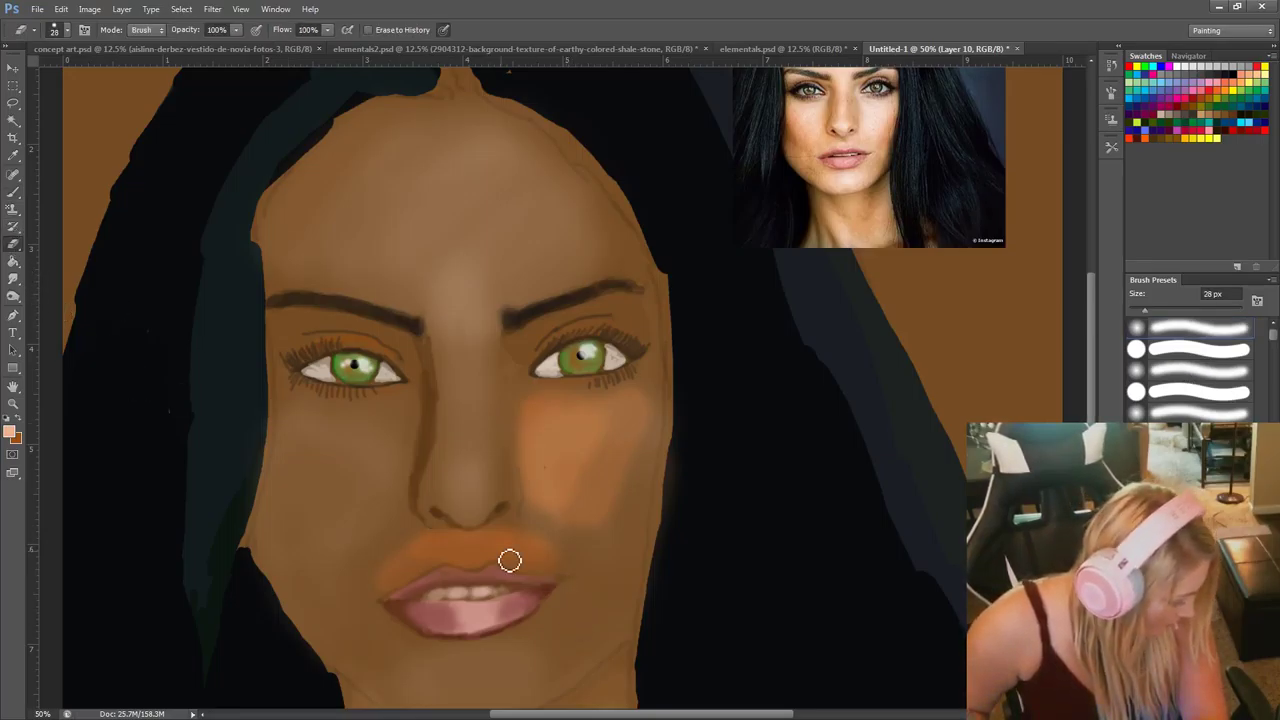
{"action": "left_click_drag", "start_coordinate": [422, 537], "coordinate": [506, 538]}
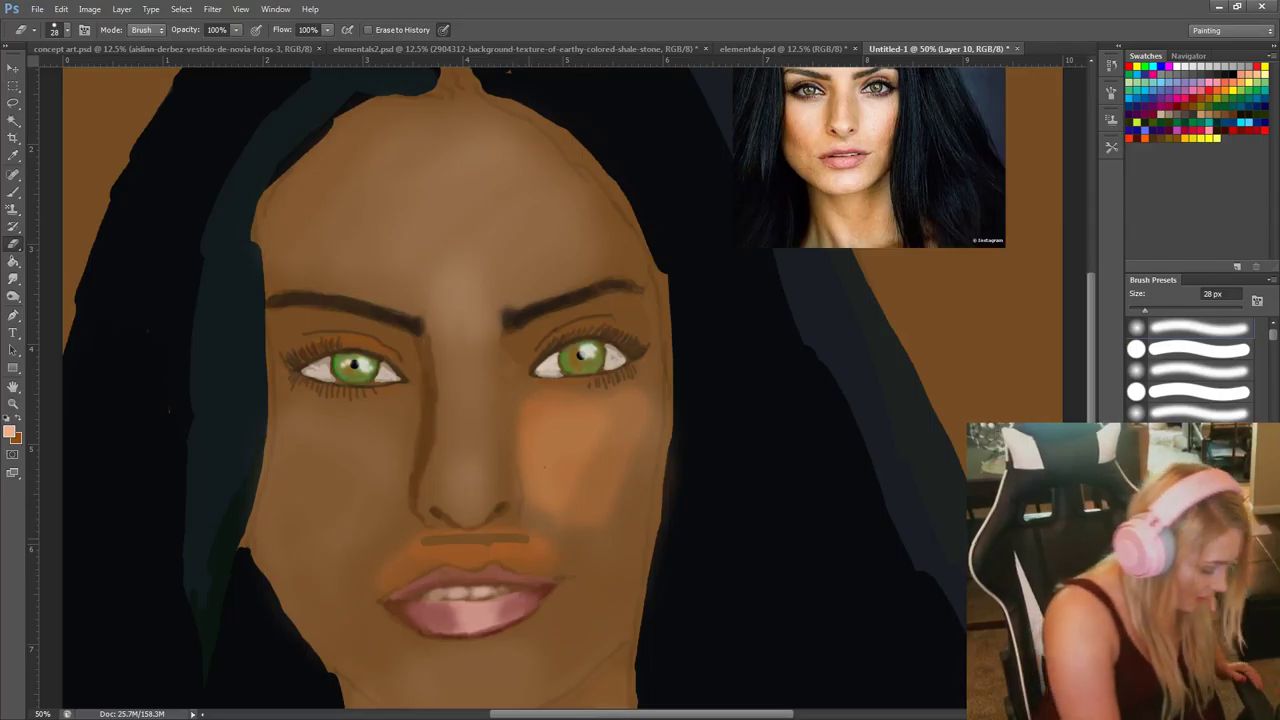
{"action": "right_click", "coordinate": [518, 552]}
{"action": "key", "text": "Return"}
{"action": "left_click_drag", "start_coordinate": [494, 550], "coordinate": [400, 572]}
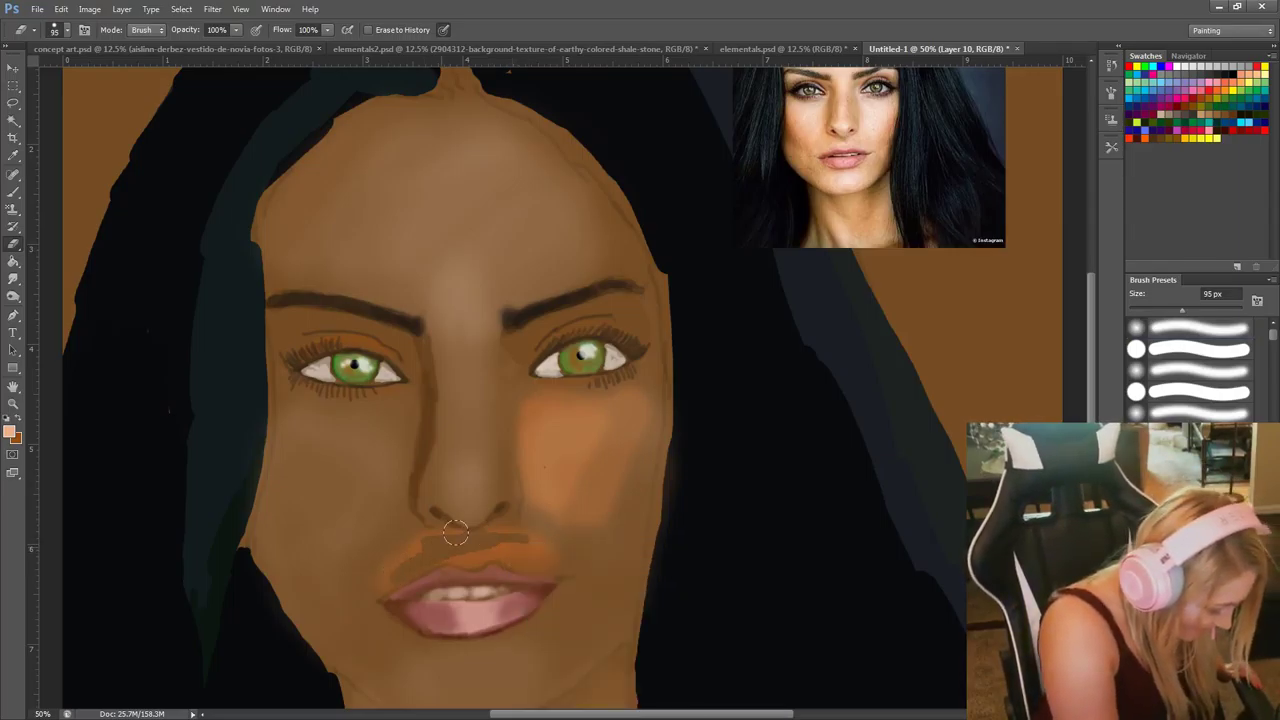
{"action": "left_click_drag", "start_coordinate": [451, 530], "coordinate": [369, 566]}
{"action": "mouse_move", "coordinate": [500, 548]}
{"action": "left_mouse_down"}
{"action": "mouse_move", "coordinate": [448, 552]}
{"action": "mouse_move", "coordinate": [543, 560]}
{"action": "mouse_move", "coordinate": [505, 530]}
{"action": "left_mouse_up"}
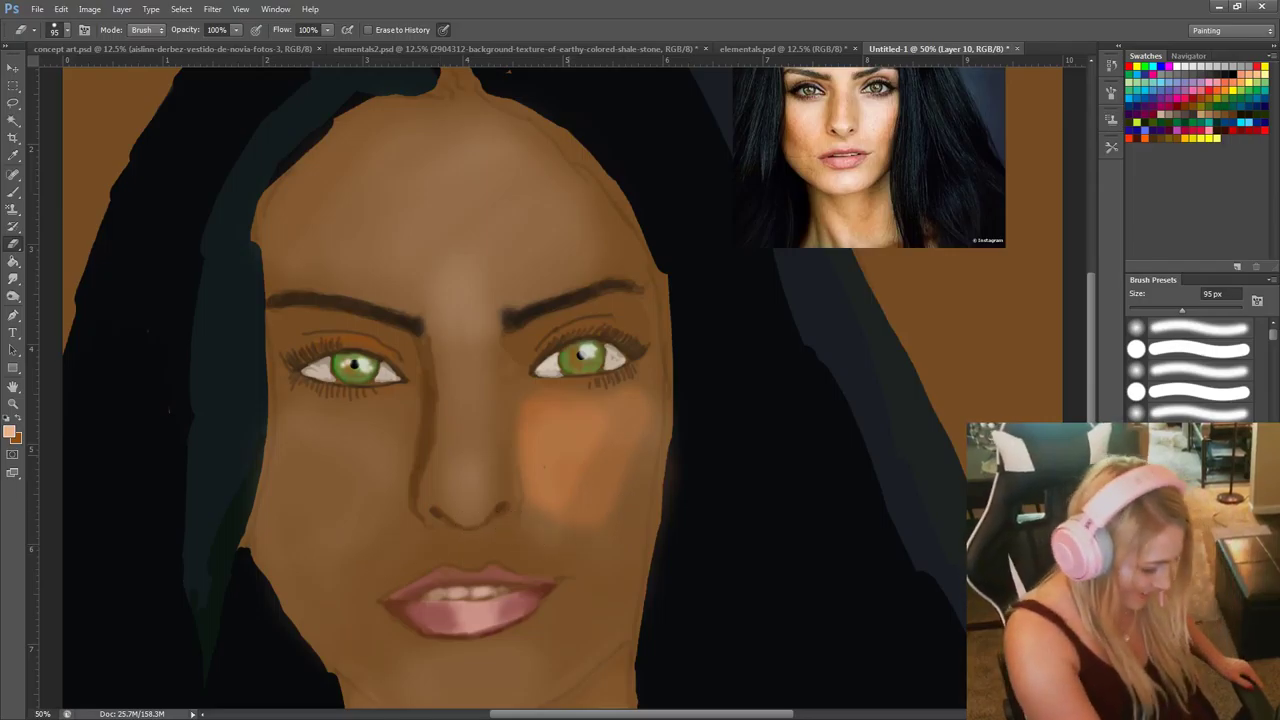
{"action": "mouse_move", "coordinate": [540, 400]}
{"action": "left_mouse_down"}
{"action": "mouse_move", "coordinate": [535, 464]}
{"action": "mouse_move", "coordinate": [559, 456]}
{"action": "mouse_move", "coordinate": [565, 476]}
{"action": "mouse_move", "coordinate": [571, 451]}
{"action": "mouse_move", "coordinate": [581, 473]}
{"action": "mouse_move", "coordinate": [621, 378]}
{"action": "mouse_move", "coordinate": [613, 524]}
{"action": "mouse_move", "coordinate": [634, 429]}
{"action": "mouse_move", "coordinate": [533, 395]}
{"action": "left_mouse_up"}
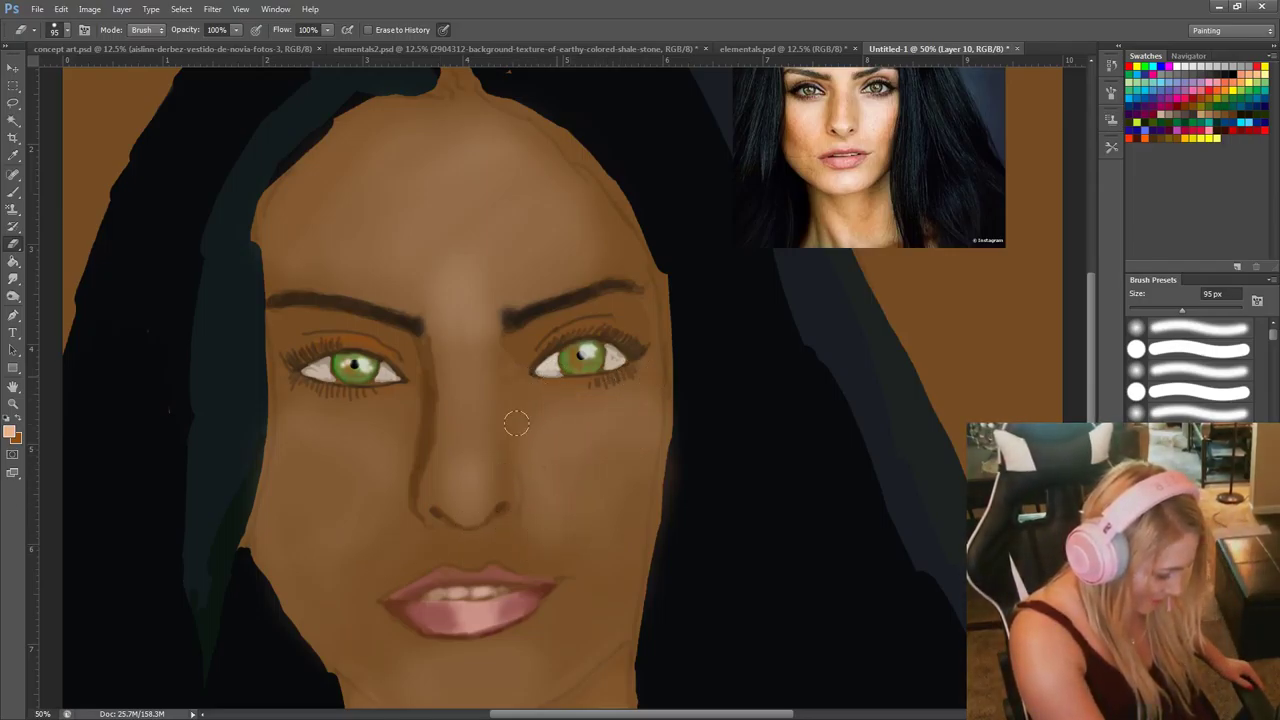
Try brushing the peach overlay tone along the outer cheek next to the teal hair strand at 21% opacity.
{"action": "left_click", "coordinate": [21, 190]}
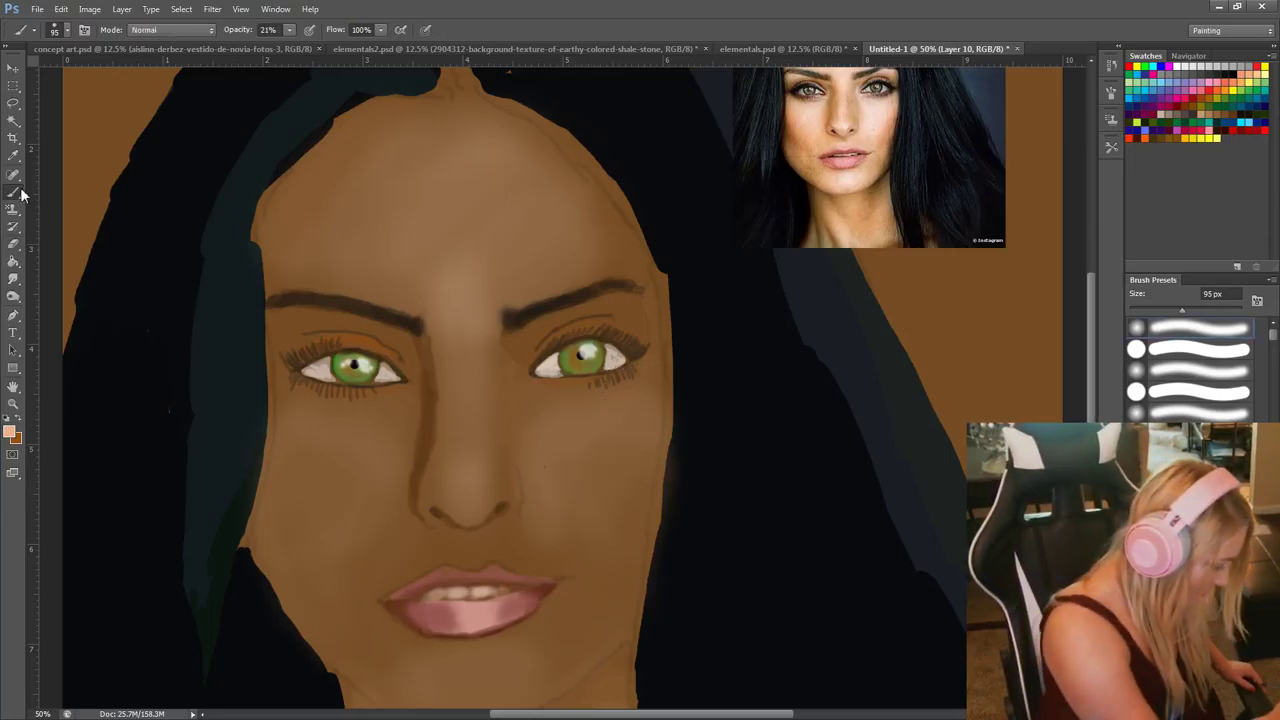
{"action": "mouse_move", "coordinate": [295, 500]}
{"action": "left_mouse_down"}
{"action": "mouse_move", "coordinate": [280, 520]}
{"action": "mouse_move", "coordinate": [277, 460]}
{"action": "mouse_move", "coordinate": [262, 515]}
{"action": "mouse_move", "coordinate": [318, 568]}
{"action": "left_mouse_up"}
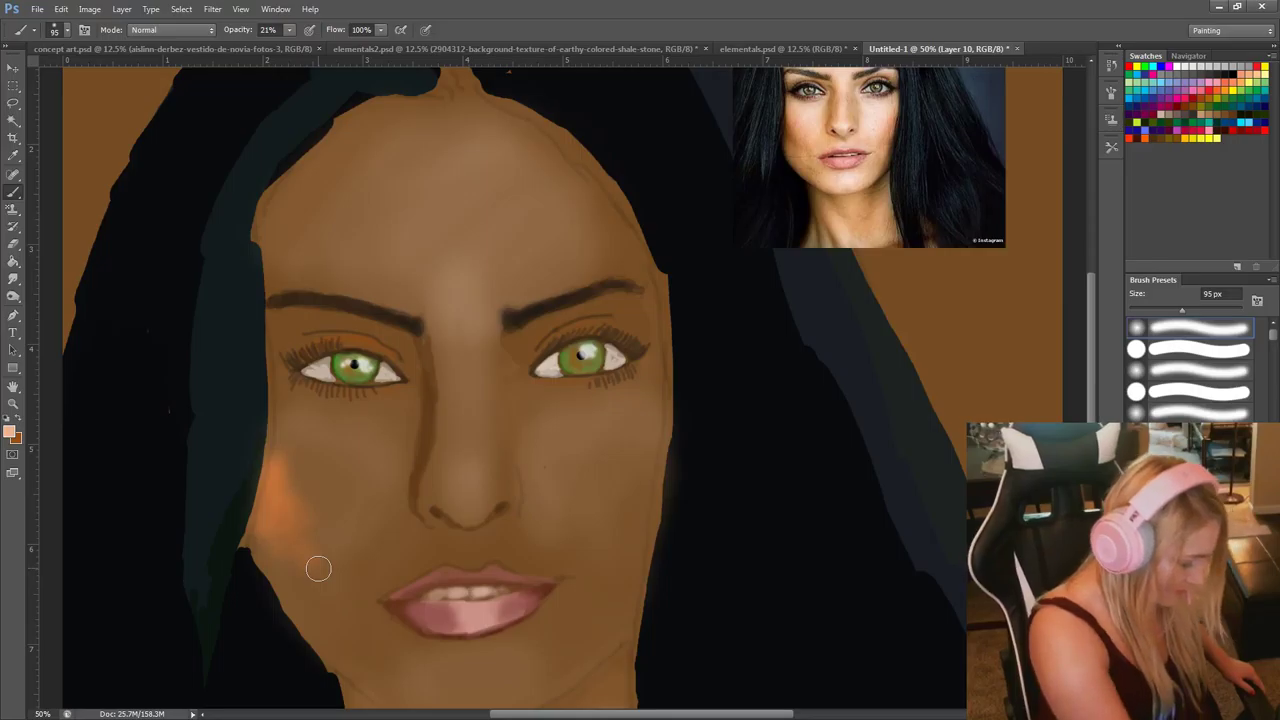
{"action": "key", "text": "ctrl+alt+z"}
{"action": "key", "text": "ctrl+alt+z"}
{"action": "key", "text": "ctrl+alt+z"}
{"action": "key", "text": "ctrl+alt+z"}
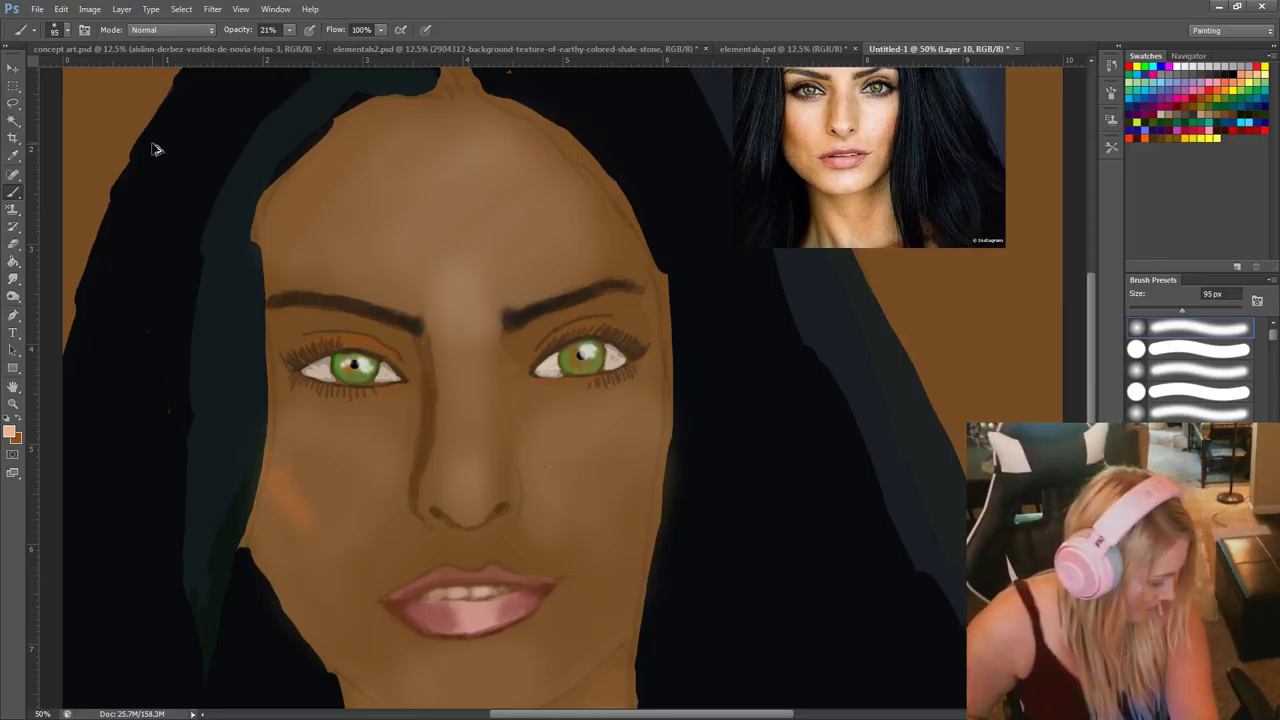
{"action": "key", "text": "ctrl+alt+z"}
Lower the brush opacity to 11% and build up warm peach tones on the outer cheeks, eyelids and side of the nose.
{"action": "left_click", "coordinate": [290, 31]}
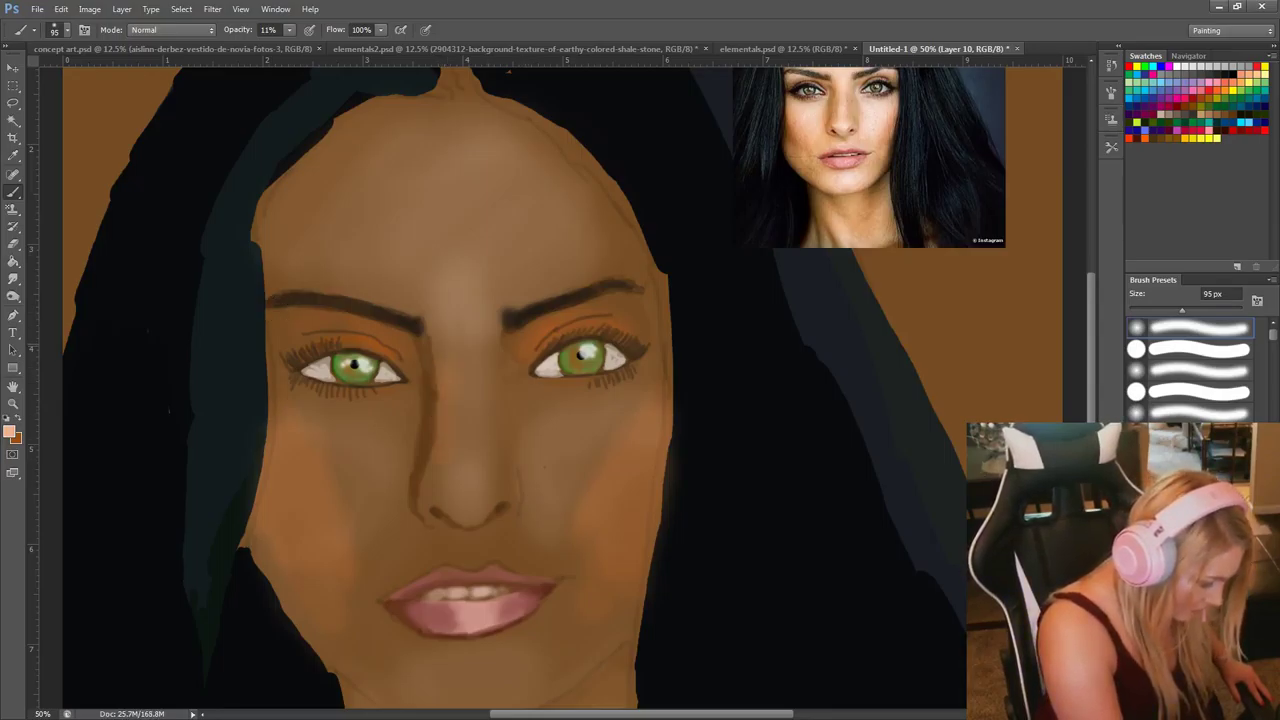
{"action": "scroll", "coordinate": [515, 465], "scroll_direction": "up", "scroll_amount": 2}
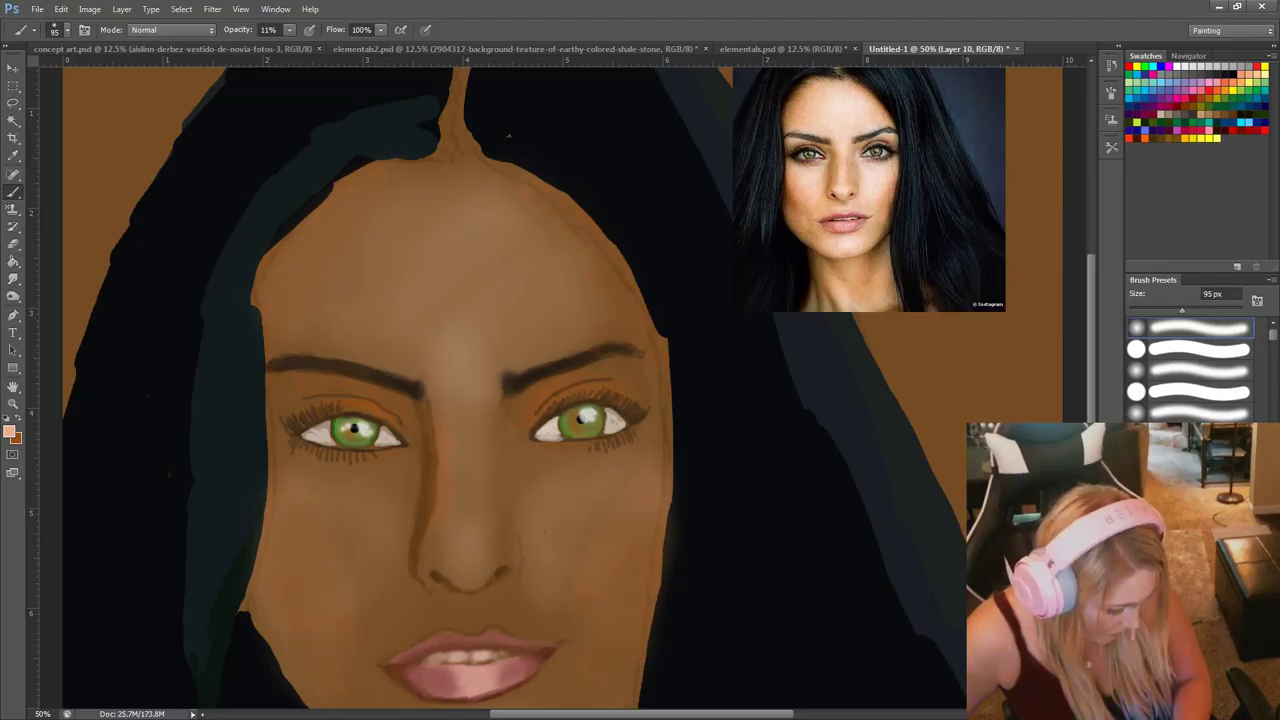
{"action": "key", "text": "ctrl+minus"}
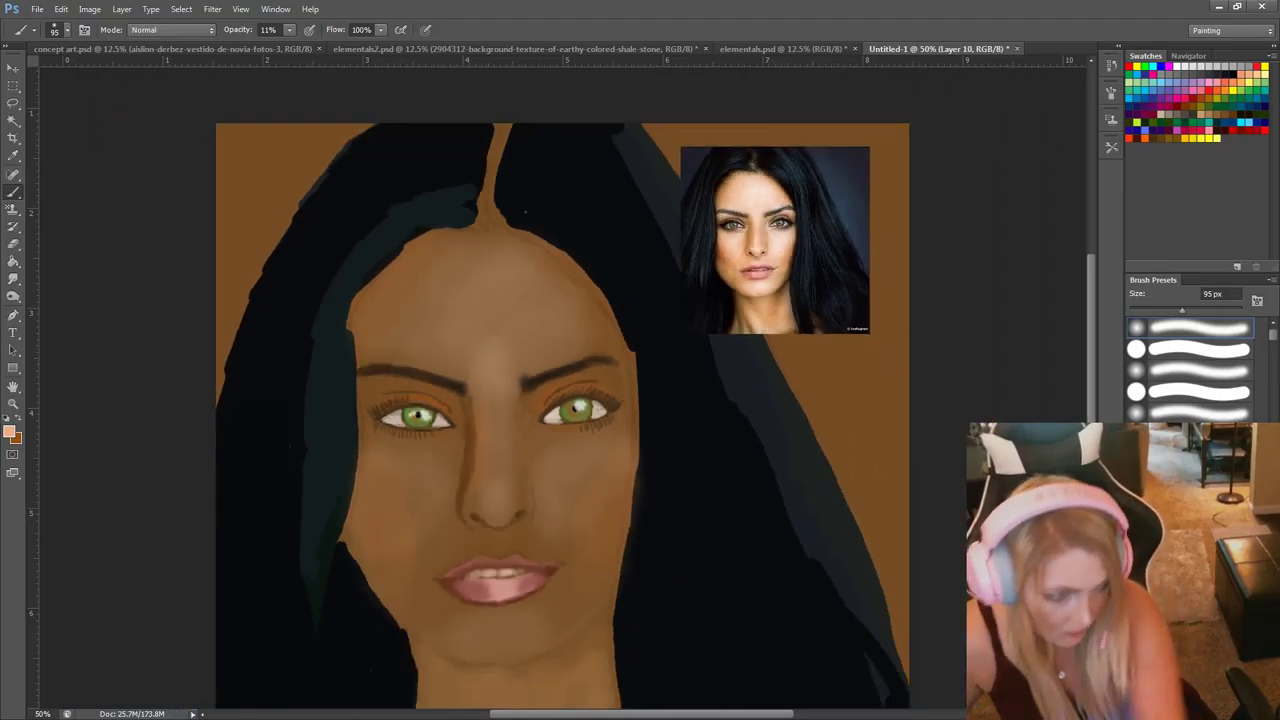
{"action": "scroll", "coordinate": [905, 548], "scroll_direction": "down", "scroll_amount": 2}
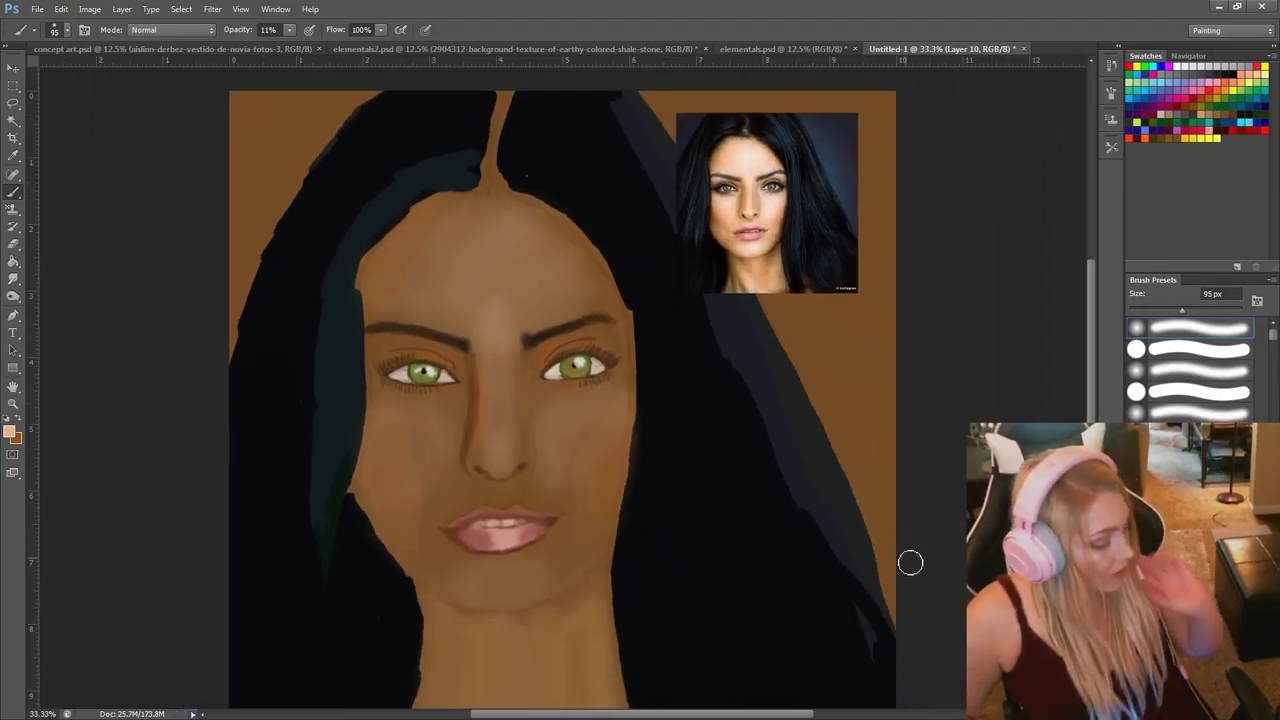
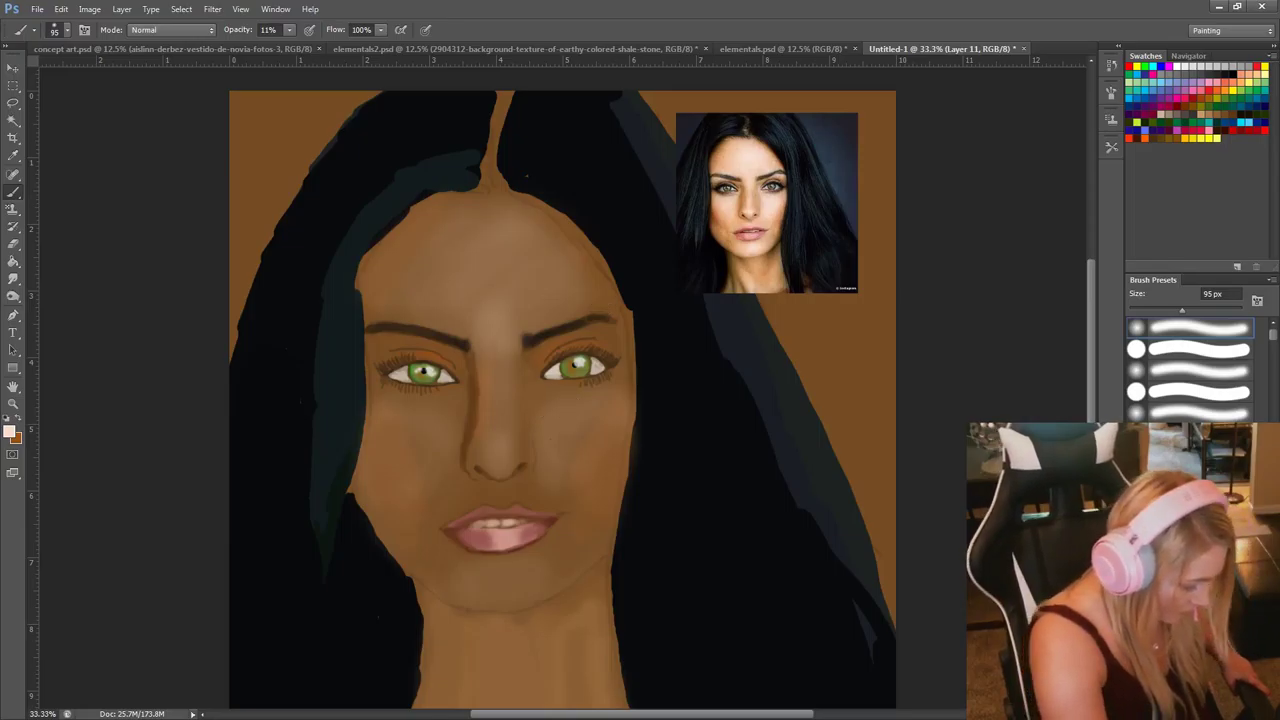
Enlarge the brush to 158 px and softly lighten the cheeks and chin with pale pink.
{"action": "right_click", "coordinate": [606, 453]}
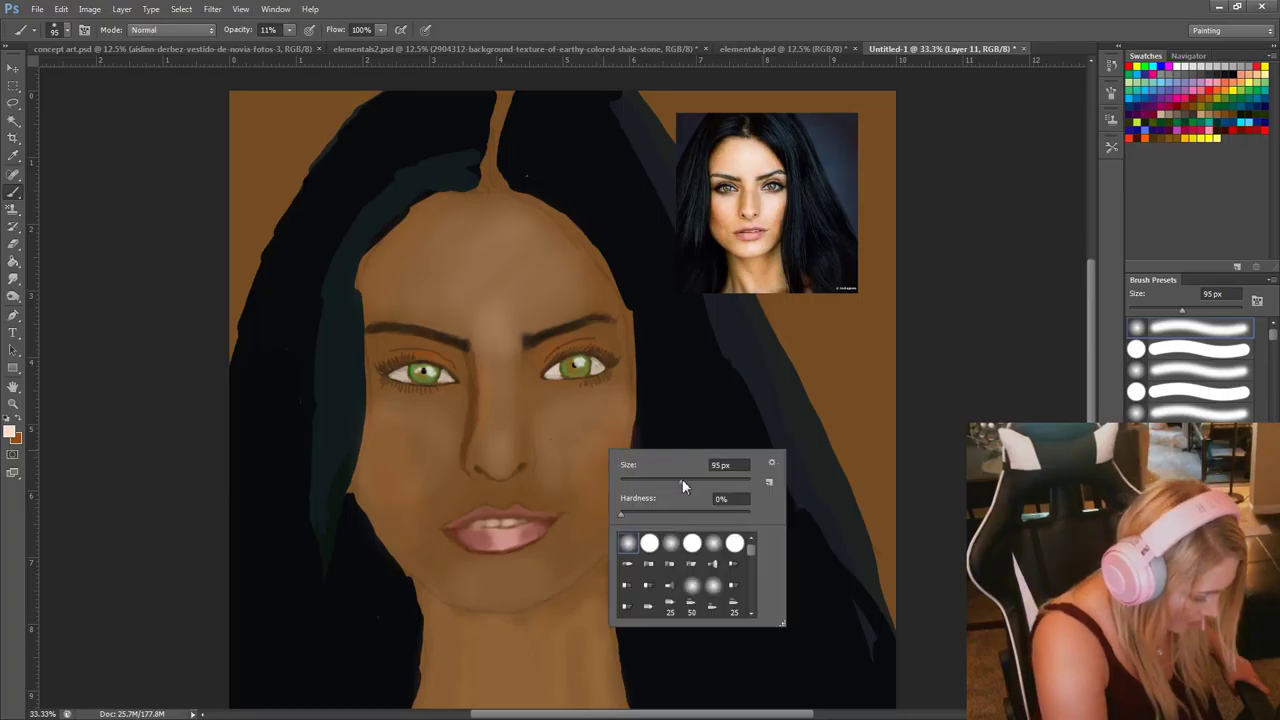
{"action": "left_click_drag", "start_coordinate": [682, 485], "coordinate": [703, 483]}
{"action": "key", "text": "Return"}
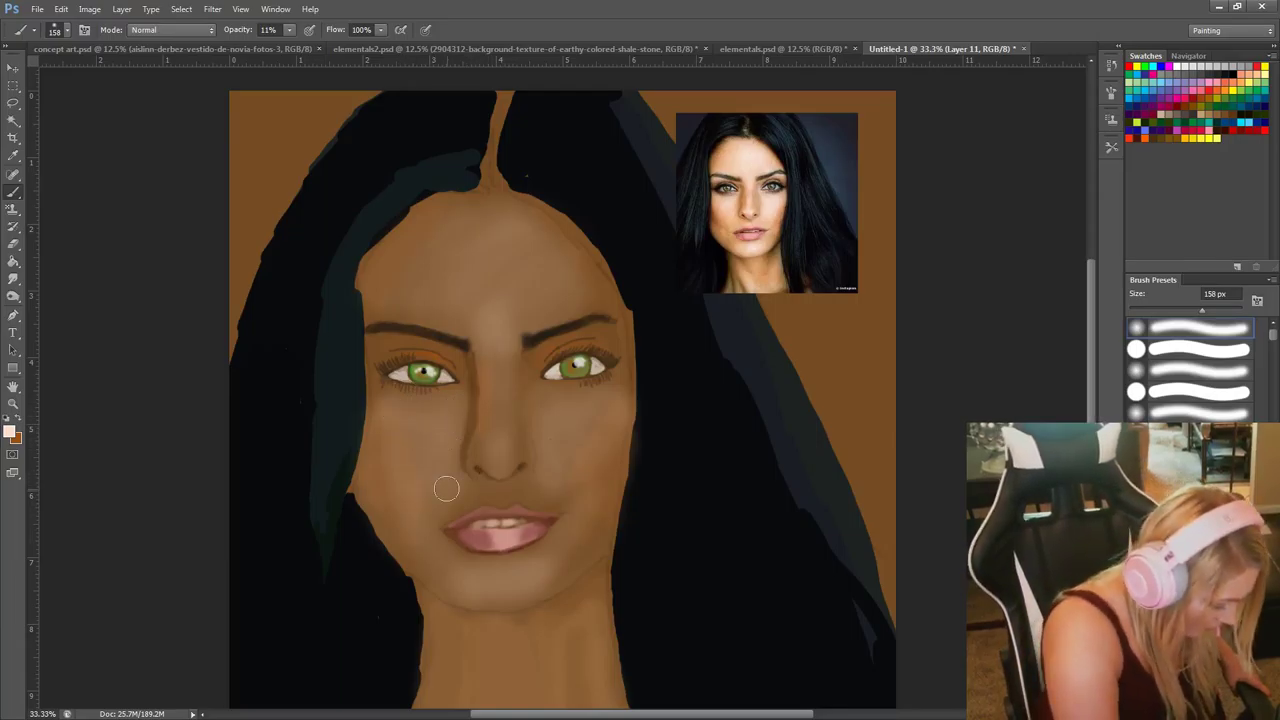
Reduce the brush to 64 px and paint pale pink highlights along the nose and above the upper lip.
{"action": "right_click", "coordinate": [540, 485]}
{"action": "type", "text": "64"}
{"action": "key", "text": "Return"}
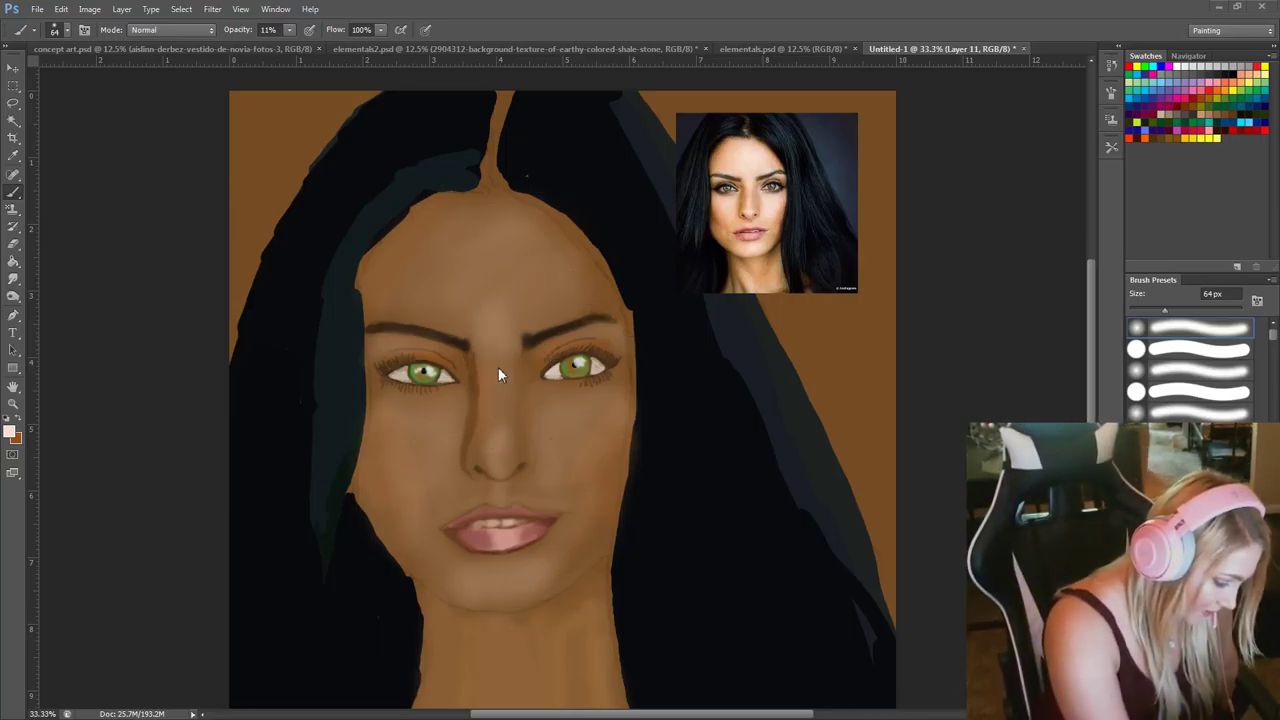
{"action": "scroll", "coordinate": [498, 367], "scroll_direction": "down", "scroll_amount": 10}
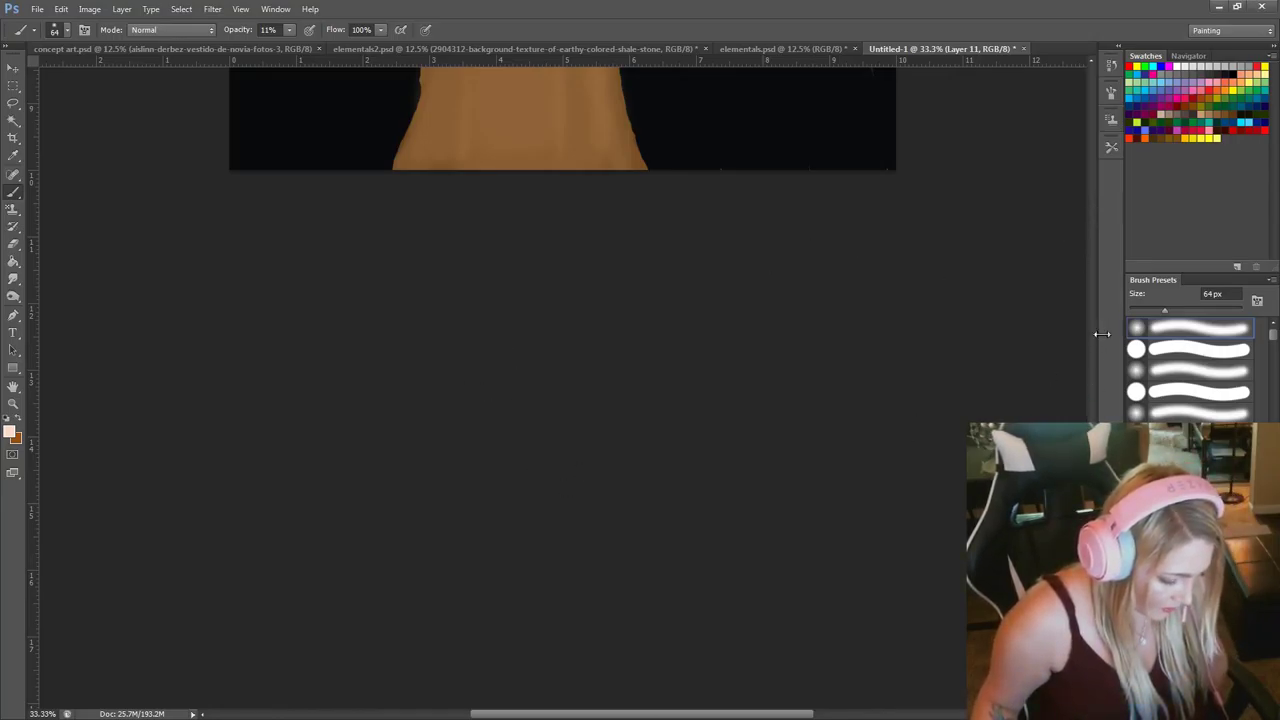
{"action": "scroll", "coordinate": [1071, 268], "scroll_direction": "up", "scroll_amount": 10}
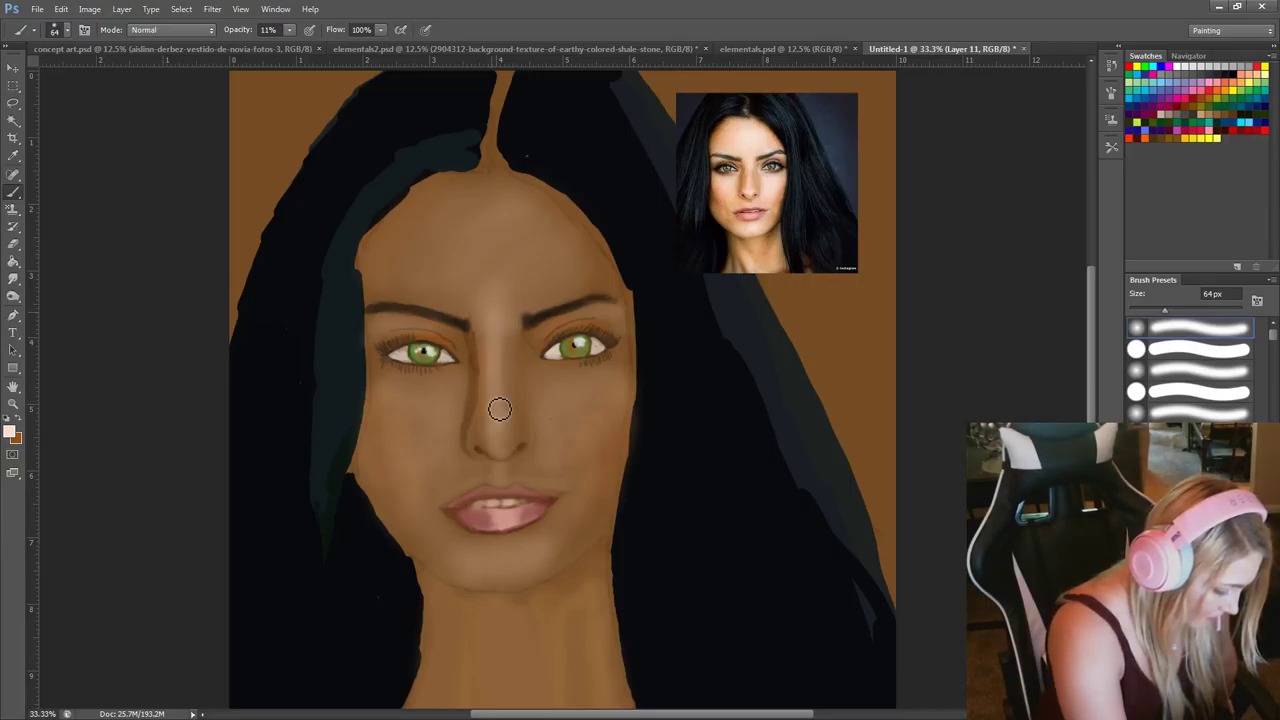
Set the brush to 108 px and brush a pale pink highlight onto the center of the forehead.
{"action": "right_click", "coordinate": [503, 253]}
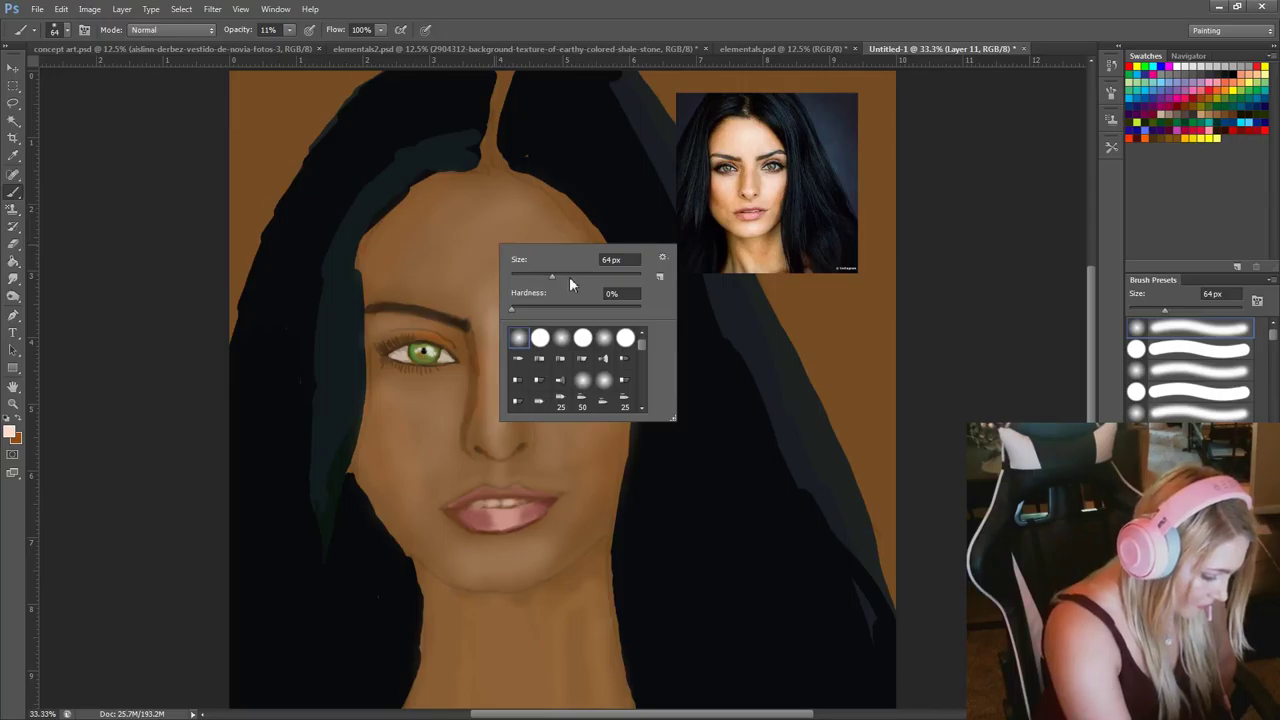
{"action": "left_click", "coordinate": [577, 276]}
{"action": "left_click", "coordinate": [493, 203]}
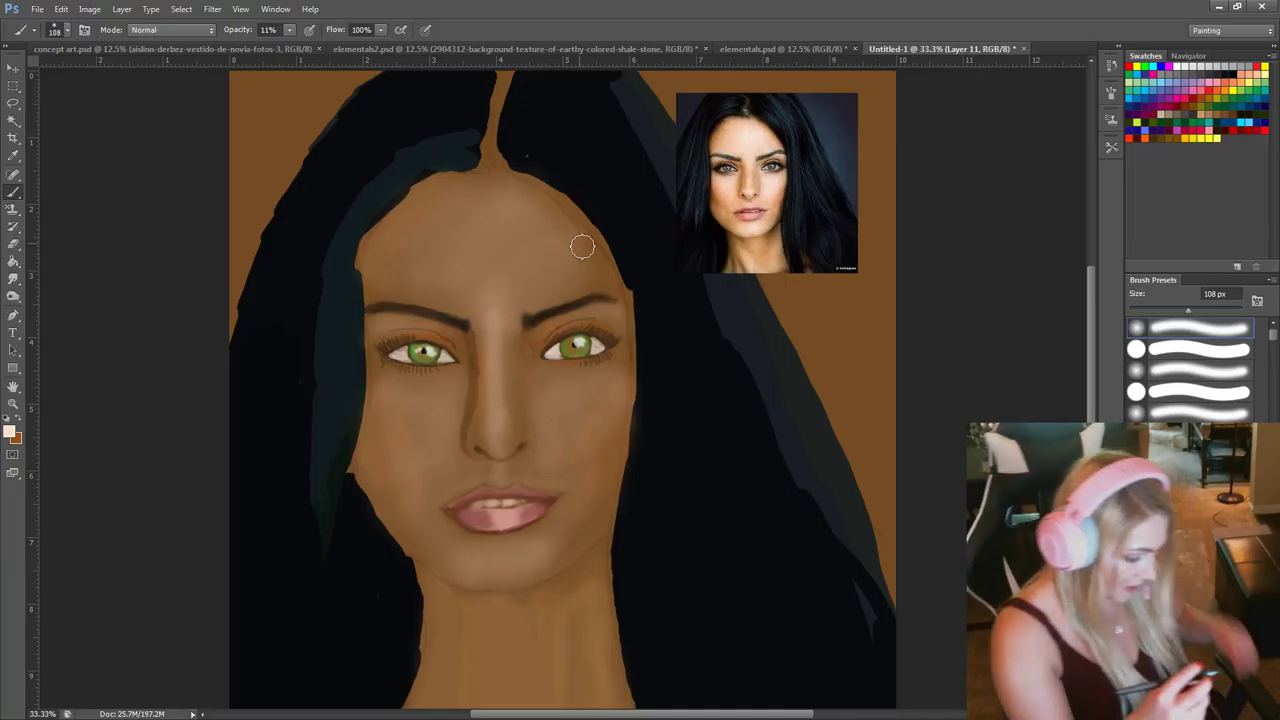
Sample black from the hair, reduce the brush to 55 px, and shade the neck beneath the jaw.
{"action": "left_click", "coordinate": [640, 503], "text": "alt"}
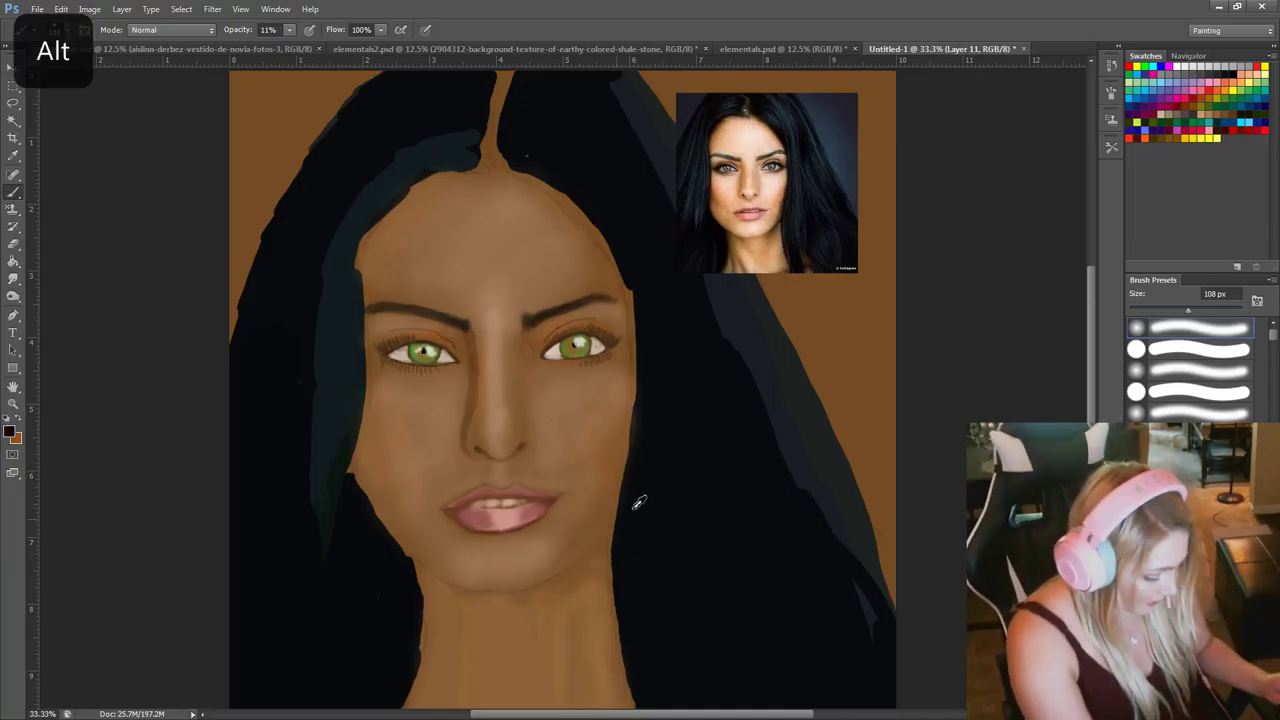
{"action": "right_click", "coordinate": [617, 562]}
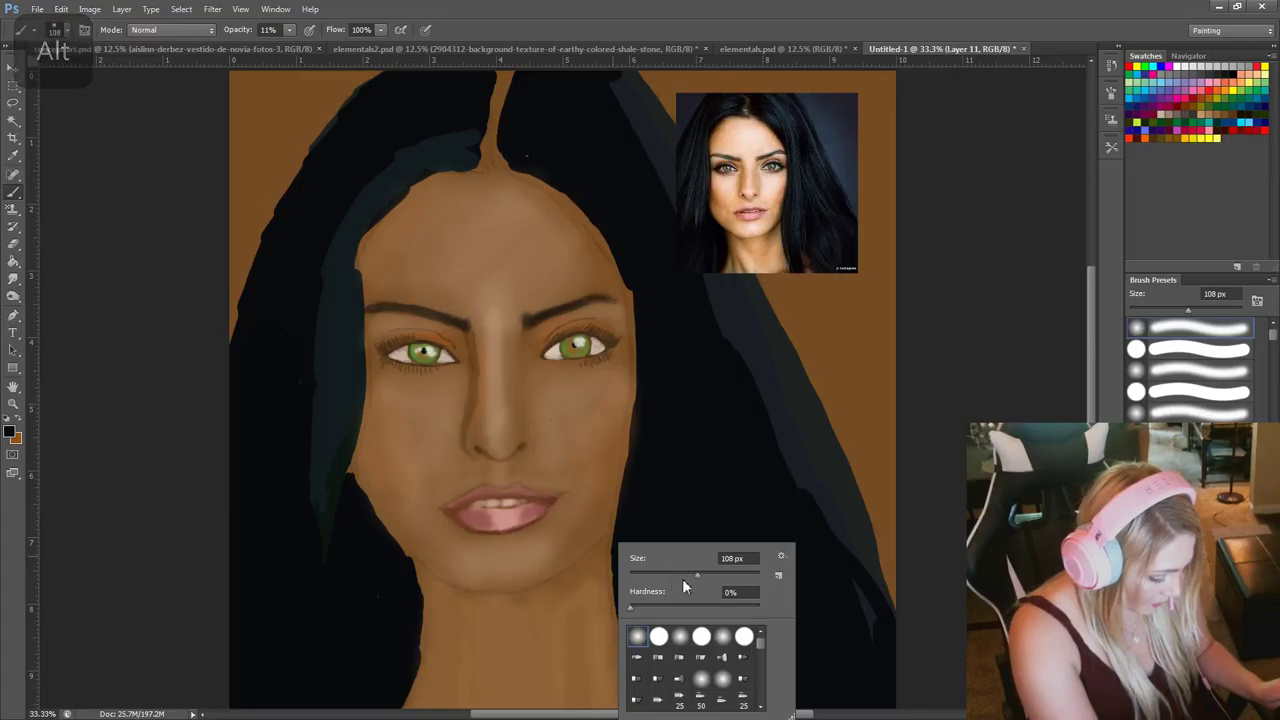
{"action": "left_click_drag", "start_coordinate": [694, 575], "coordinate": [665, 575]}
{"action": "left_click", "coordinate": [602, 560]}
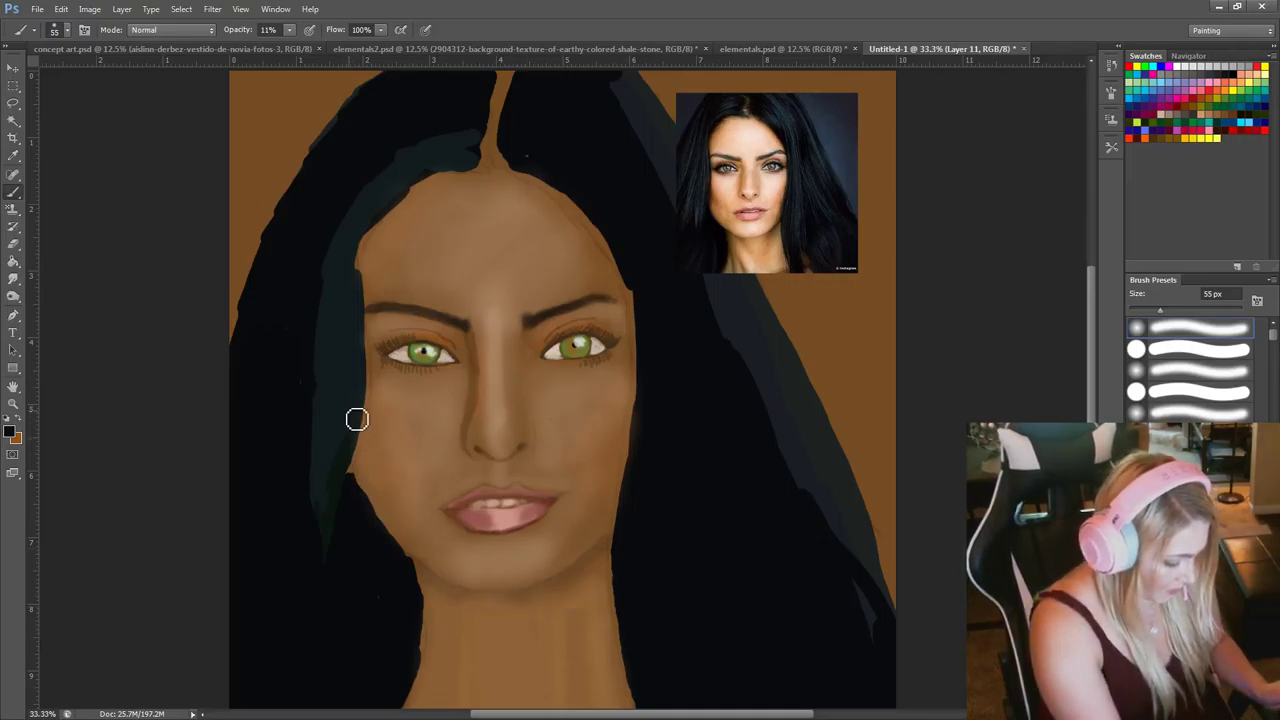
Enlarge the brush to 76 px and softly shade the left cheek and jaw edge beside the hair.
{"action": "right_click", "coordinate": [686, 458]}
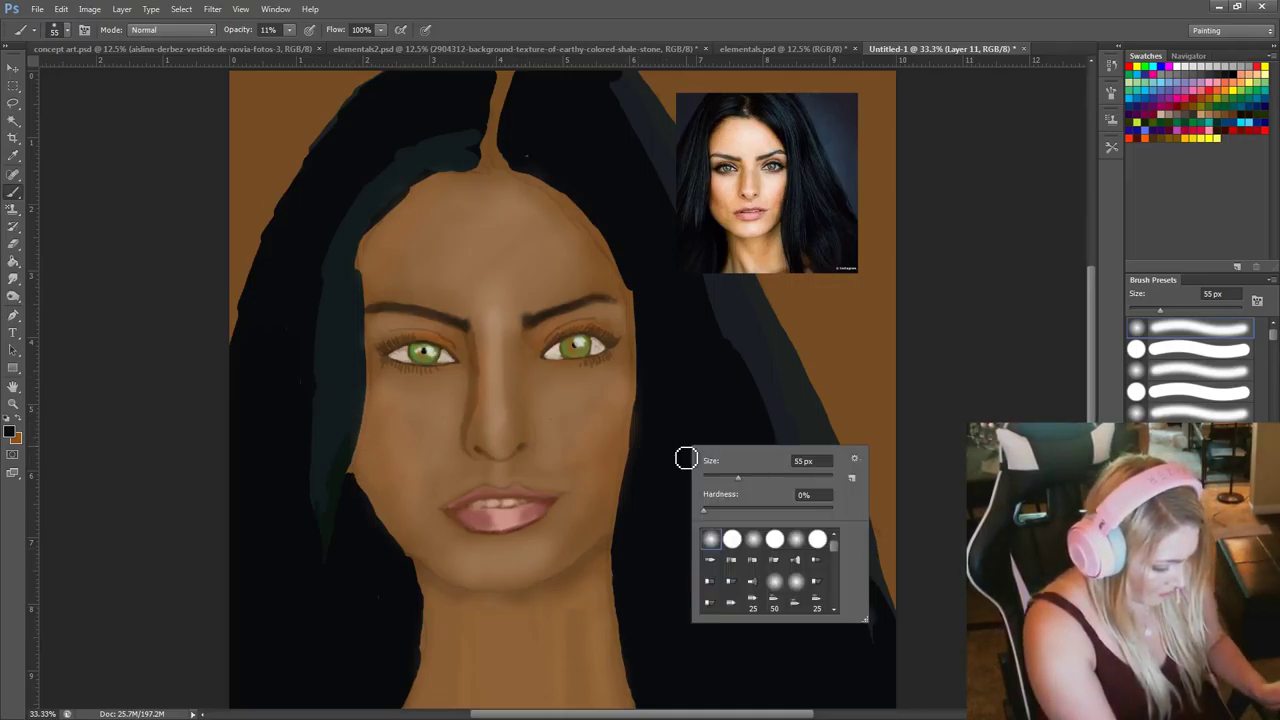
{"action": "left_click", "coordinate": [750, 477]}
{"action": "mouse_move", "coordinate": [367, 449]}
{"action": "left_mouse_down"}
{"action": "mouse_move", "coordinate": [355, 474]}
{"action": "mouse_move", "coordinate": [404, 516]}
{"action": "left_mouse_up"}
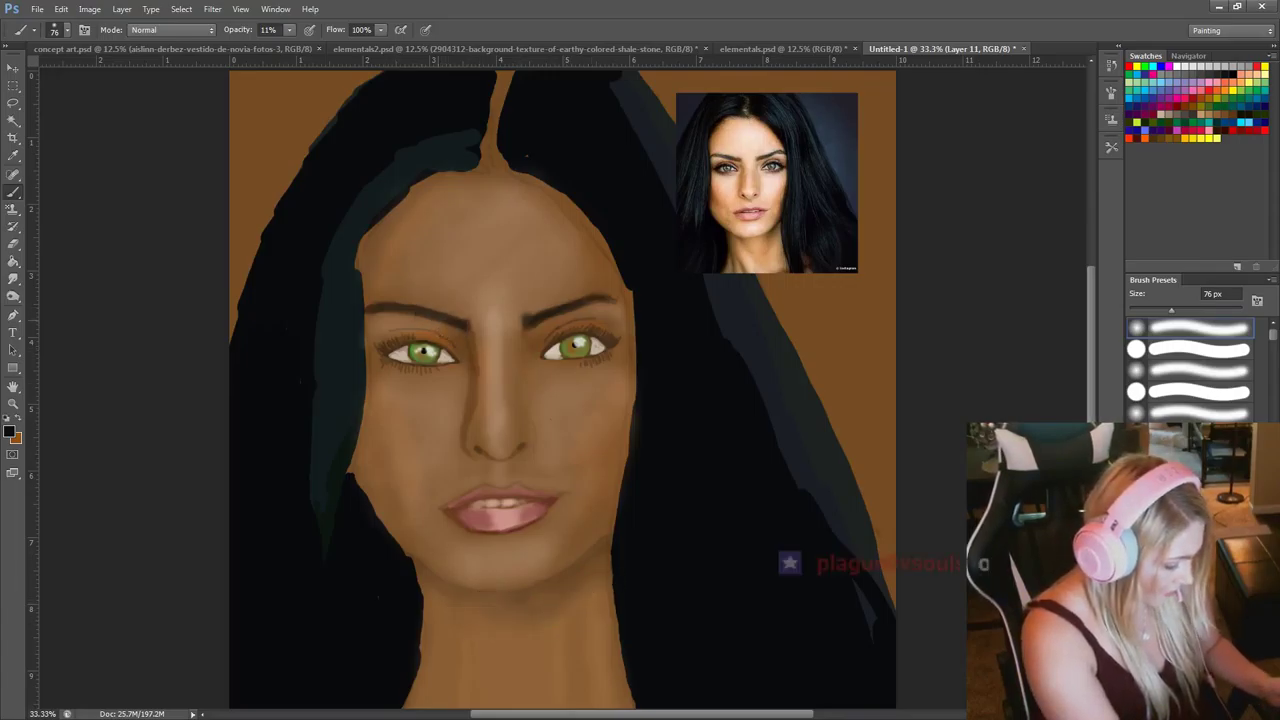
Sample brown from the eyelid and pale pink from the reference forehead to touch up the cheek and lips.
{"action": "left_click", "coordinate": [434, 321], "text": "alt"}
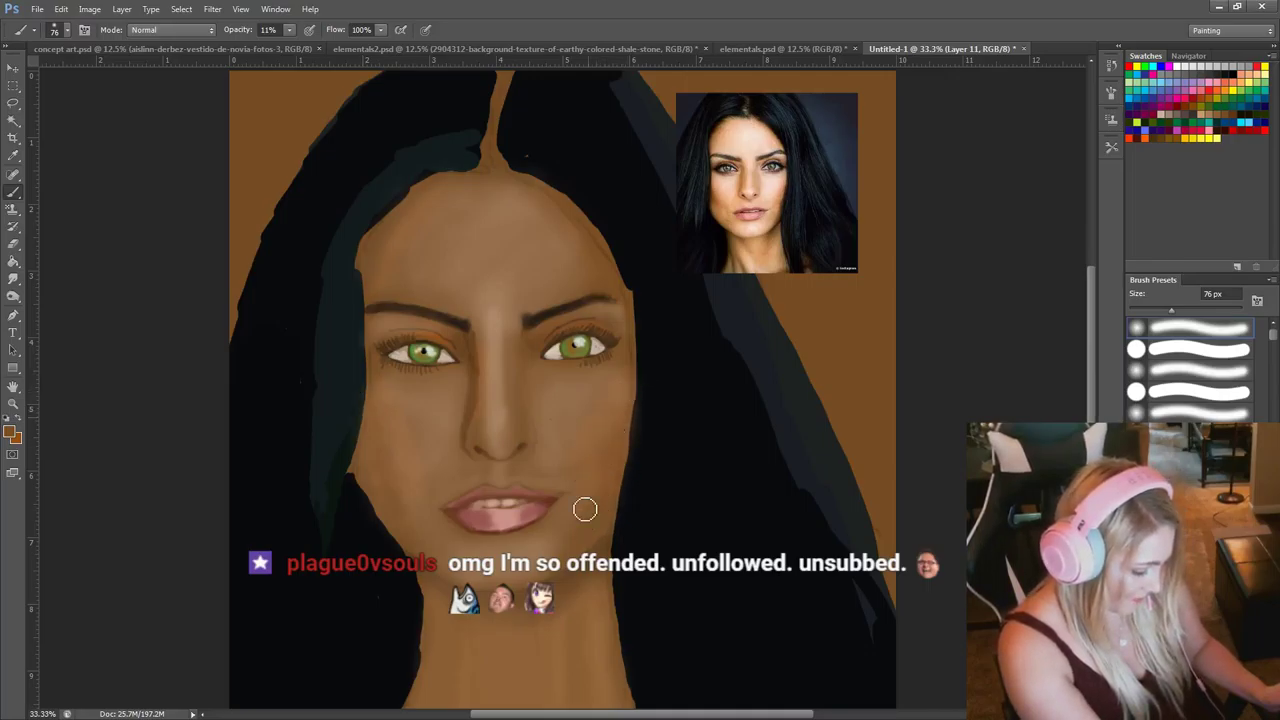
{"action": "key", "text": "alt"}
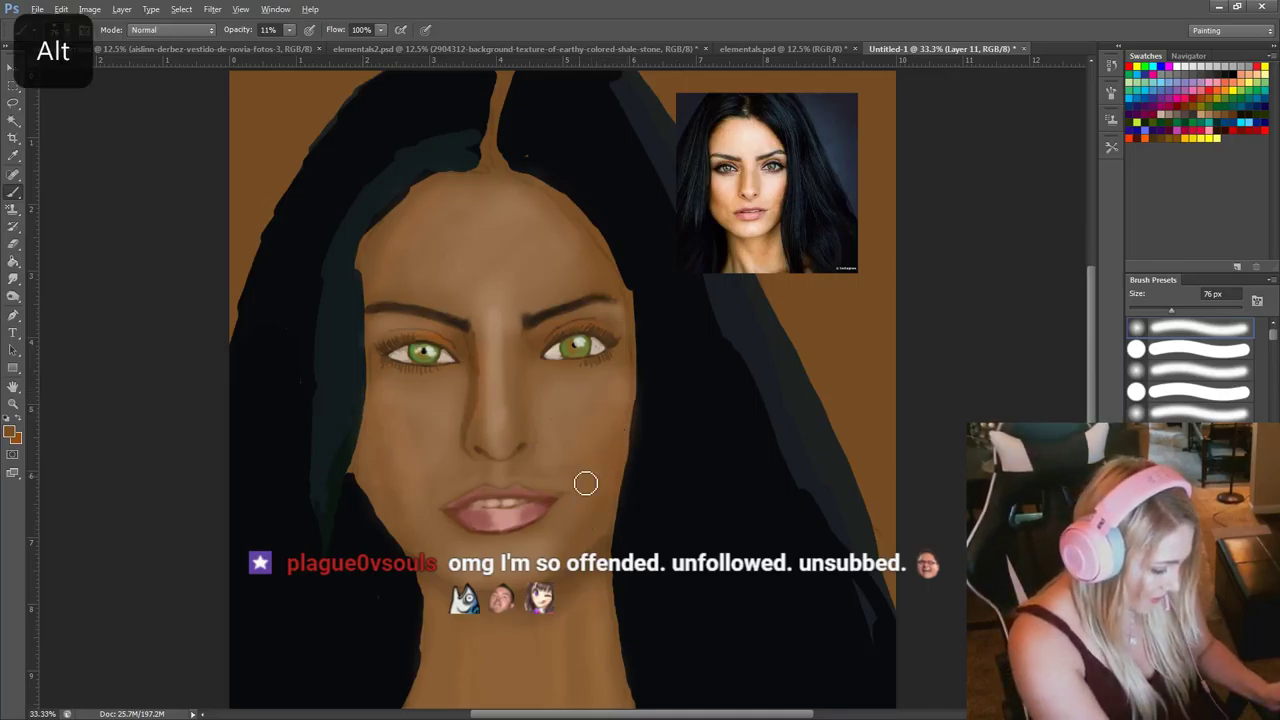
{"action": "left_click", "coordinate": [746, 144], "text": "alt"}
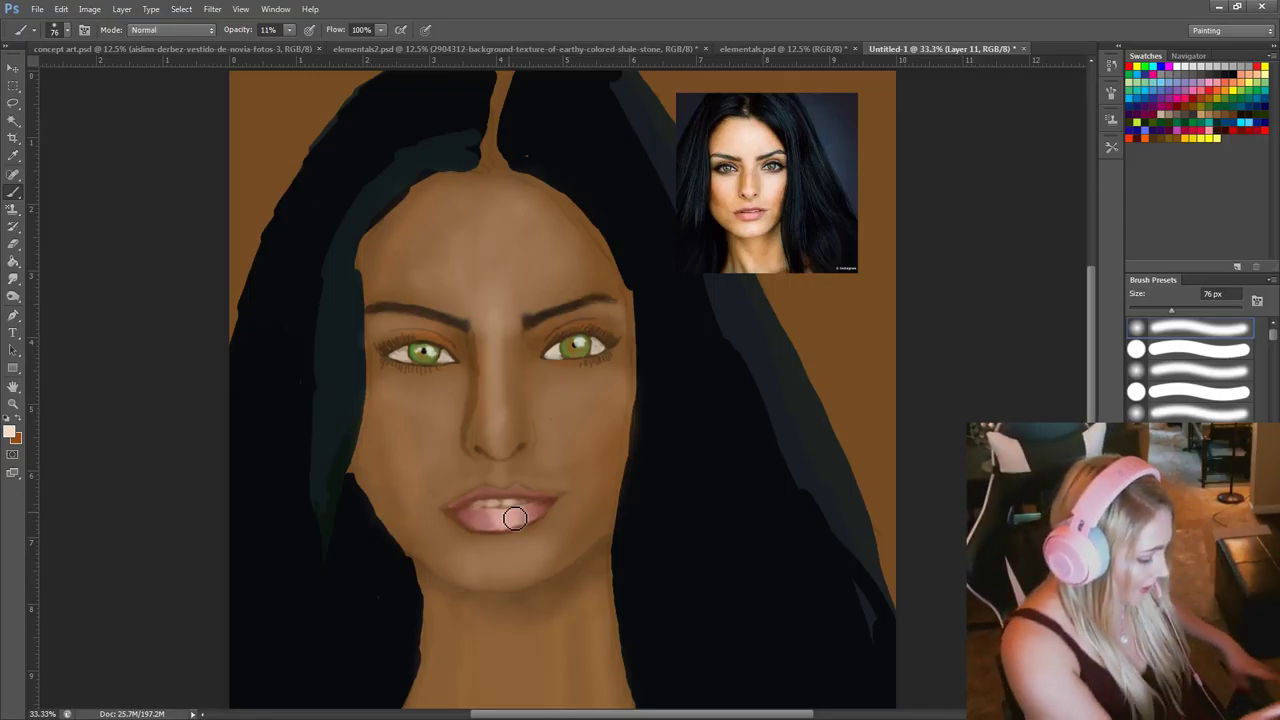
Sample dark teal from the hair, raise the brush opacity to 43%, and blend the hairline on the left of the forehead.
{"action": "left_click", "coordinate": [342, 283], "text": "alt"}
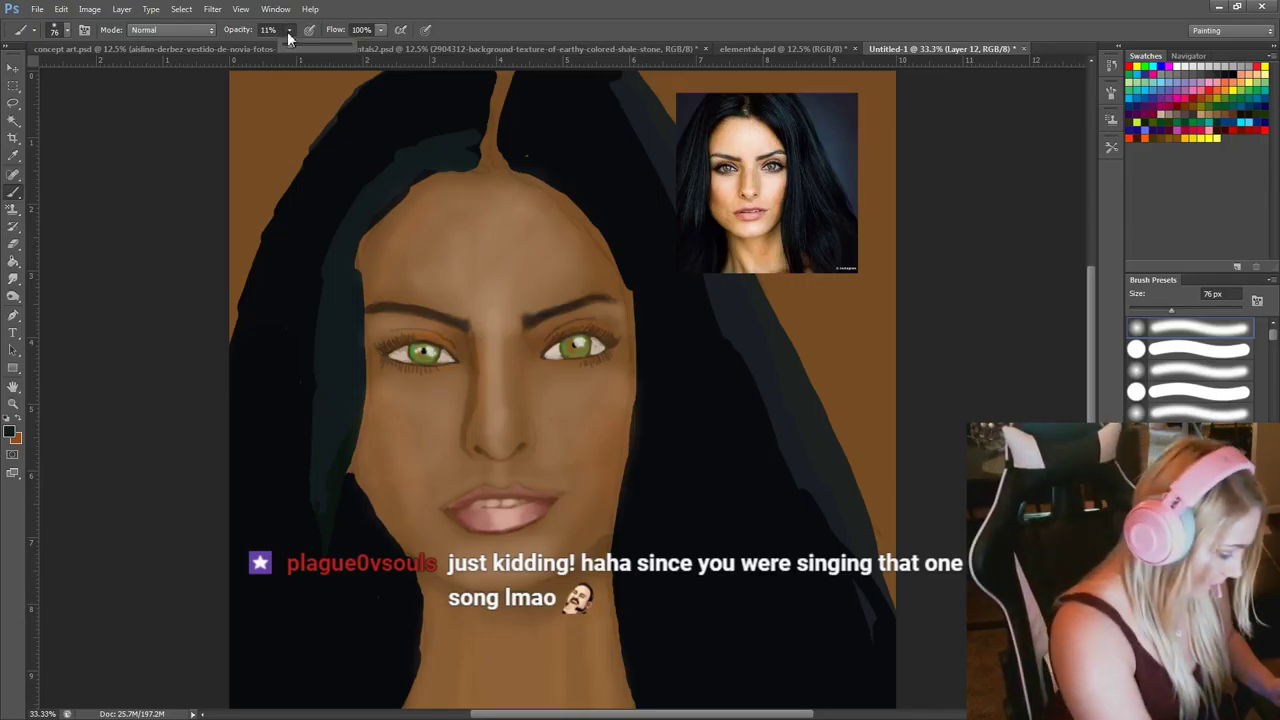
{"action": "left_click_drag", "start_coordinate": [310, 48], "coordinate": [312, 38]}
{"action": "key", "text": "alt"}
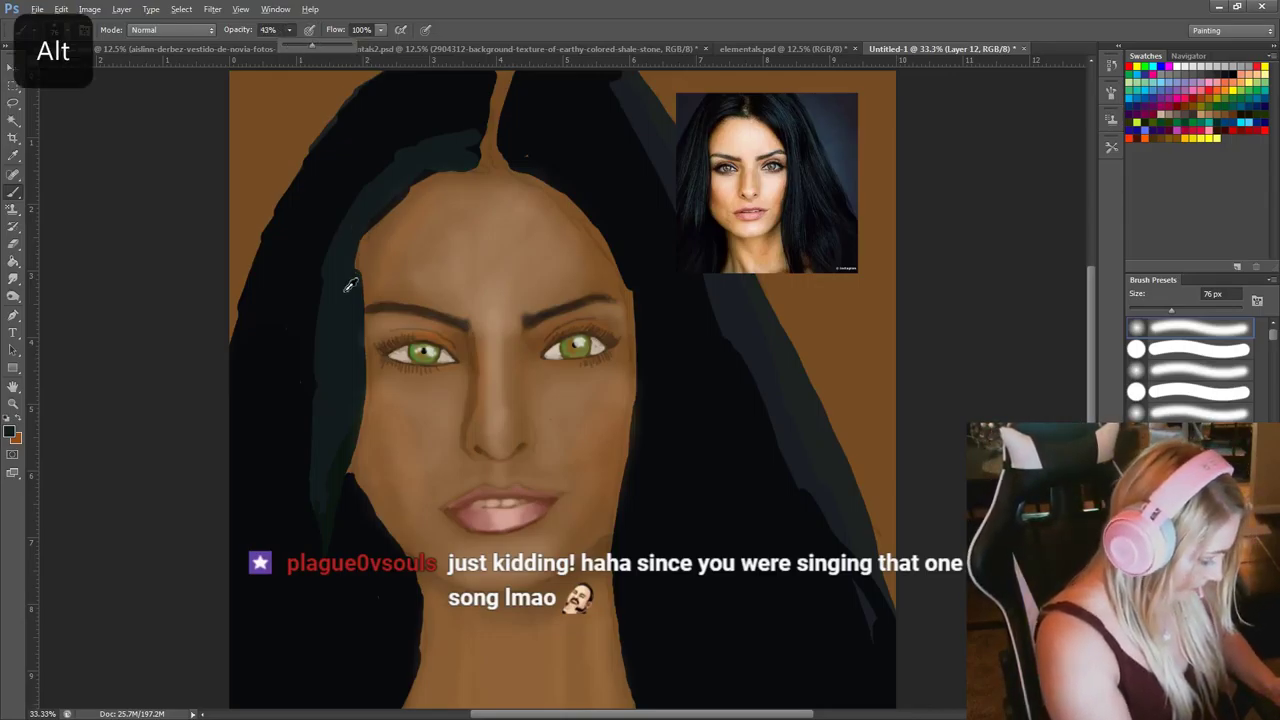
{"action": "mouse_move", "coordinate": [362, 263]}
{"action": "left_mouse_down"}
{"action": "mouse_move", "coordinate": [382, 225]}
{"action": "mouse_move", "coordinate": [362, 279]}
{"action": "mouse_move", "coordinate": [471, 158]}
{"action": "left_mouse_up"}
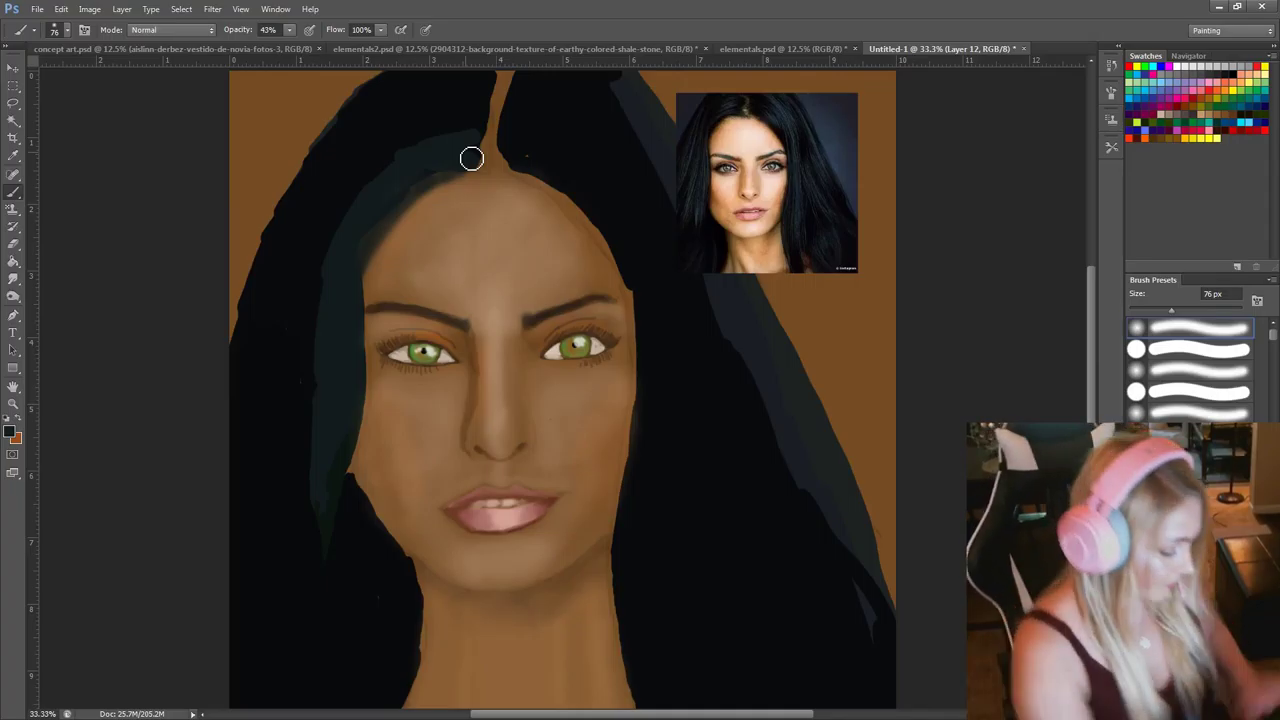
Soften the right hairline with black sampled from the hair, and paint strands over the right hair in dark blue from the reference.
{"action": "left_click", "coordinate": [543, 156], "text": "alt"}
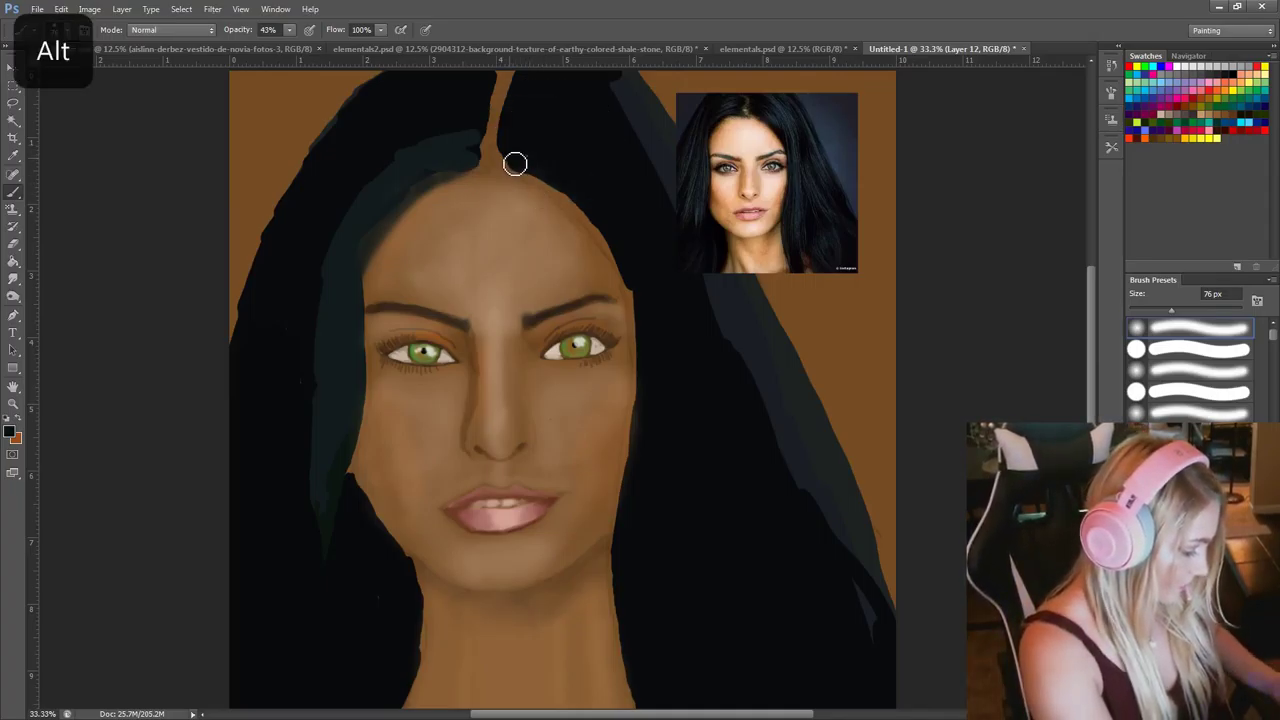
{"action": "mouse_move", "coordinate": [514, 163]}
{"action": "left_mouse_down"}
{"action": "mouse_move", "coordinate": [594, 226]}
{"action": "mouse_move", "coordinate": [576, 212]}
{"action": "mouse_move", "coordinate": [603, 250]}
{"action": "left_mouse_up"}
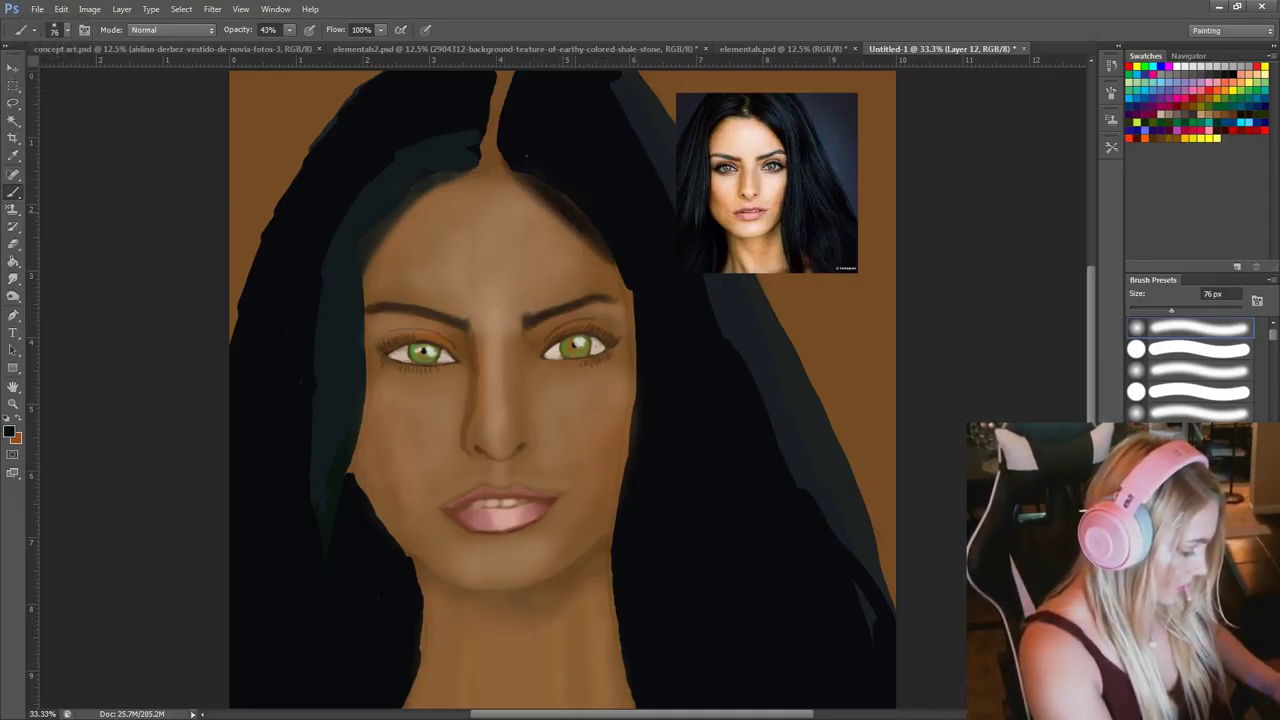
{"action": "mouse_move", "coordinate": [512, 151]}
{"action": "left_mouse_down"}
{"action": "mouse_move", "coordinate": [512, 137]}
{"action": "mouse_move", "coordinate": [506, 165]}
{"action": "left_mouse_up"}
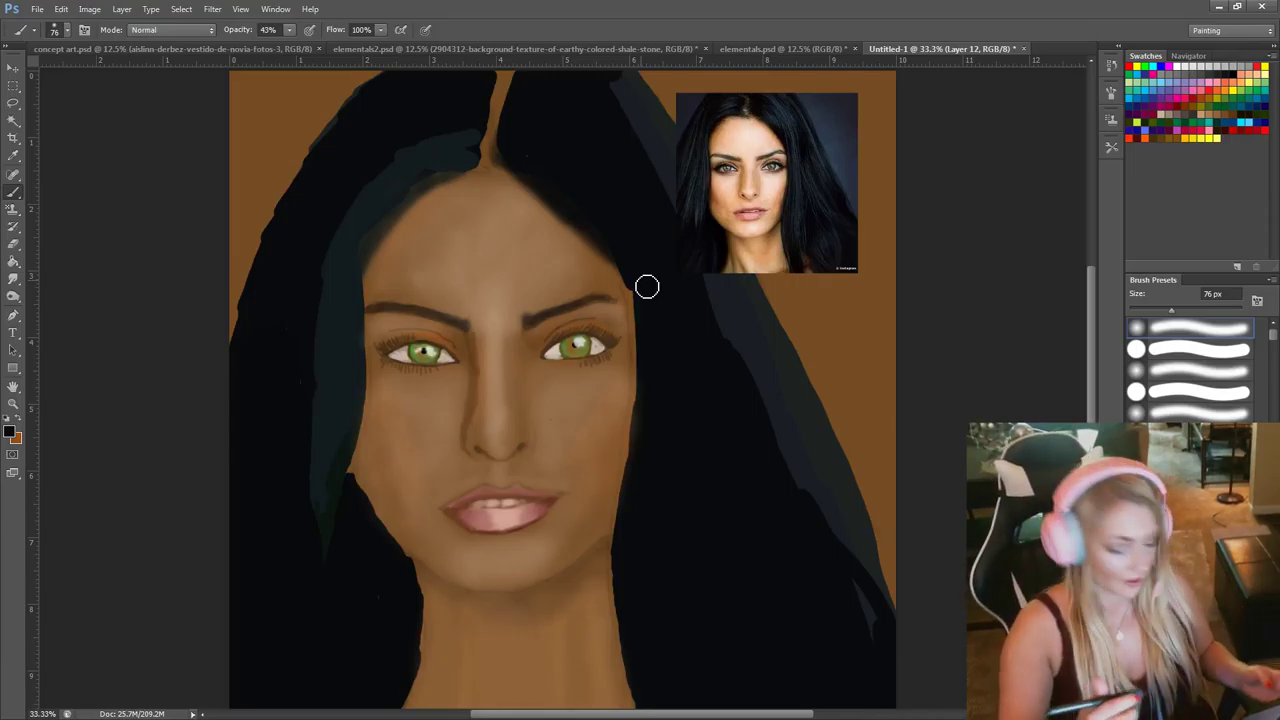
{"action": "left_click", "coordinate": [799, 186], "text": "alt"}
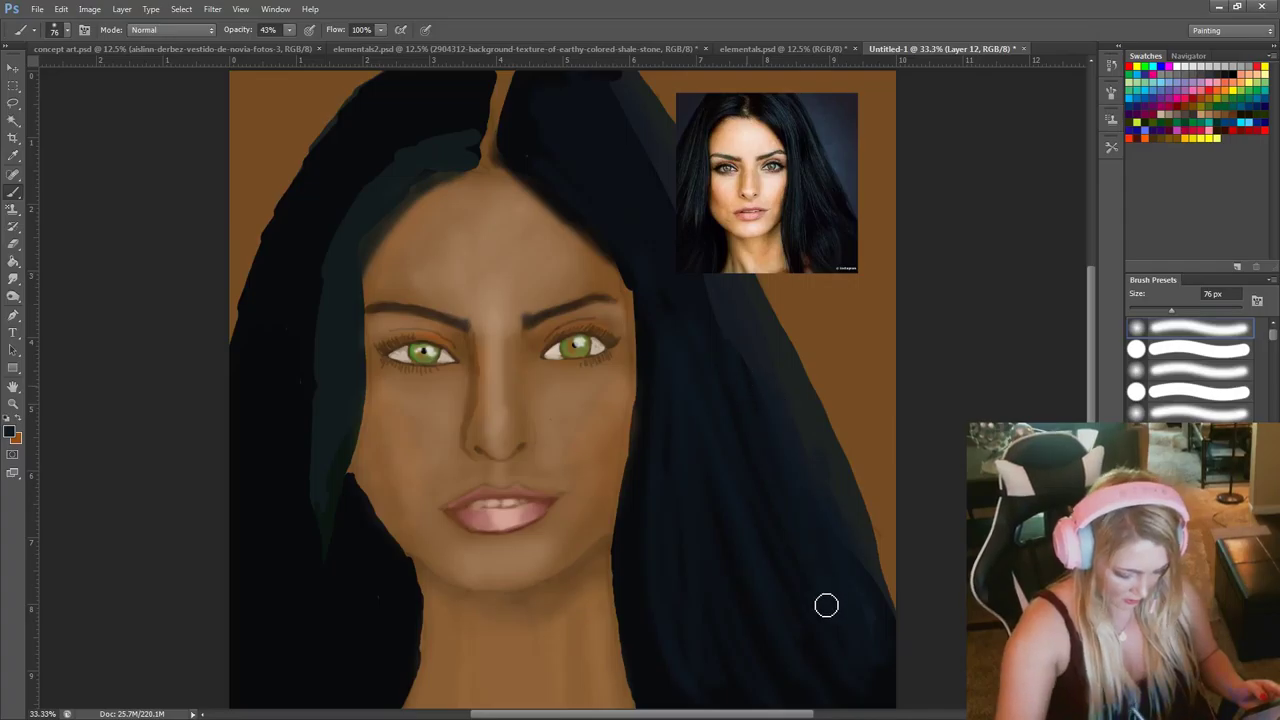
Sample dark gray-blue from the reference hair and paint long highlight strands down the left side of the hair.
{"action": "left_click", "coordinate": [700, 184], "text": "alt"}
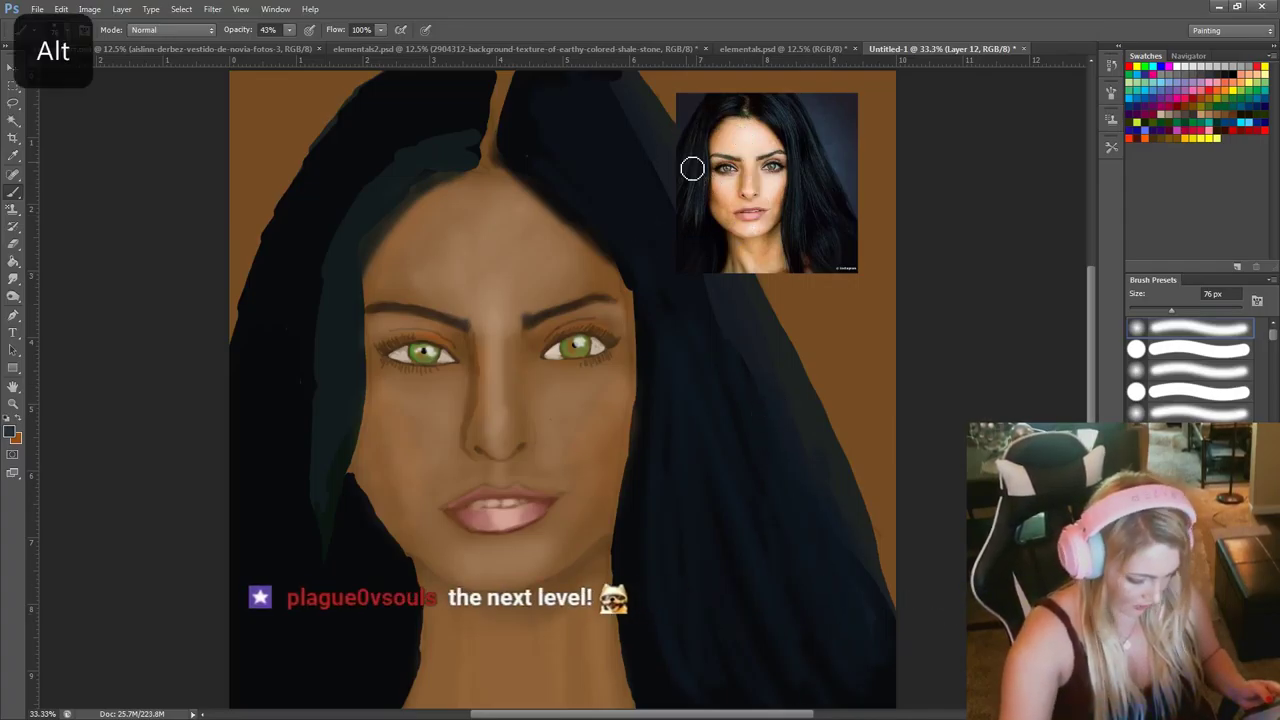
{"action": "left_click_drag", "start_coordinate": [437, 142], "coordinate": [357, 212]}
{"action": "mouse_move", "coordinate": [463, 132]}
{"action": "left_mouse_down"}
{"action": "mouse_move", "coordinate": [374, 169]}
{"action": "mouse_move", "coordinate": [300, 398]}
{"action": "mouse_move", "coordinate": [307, 512]}
{"action": "left_mouse_up"}
{"action": "left_click_drag", "start_coordinate": [309, 351], "coordinate": [301, 585]}
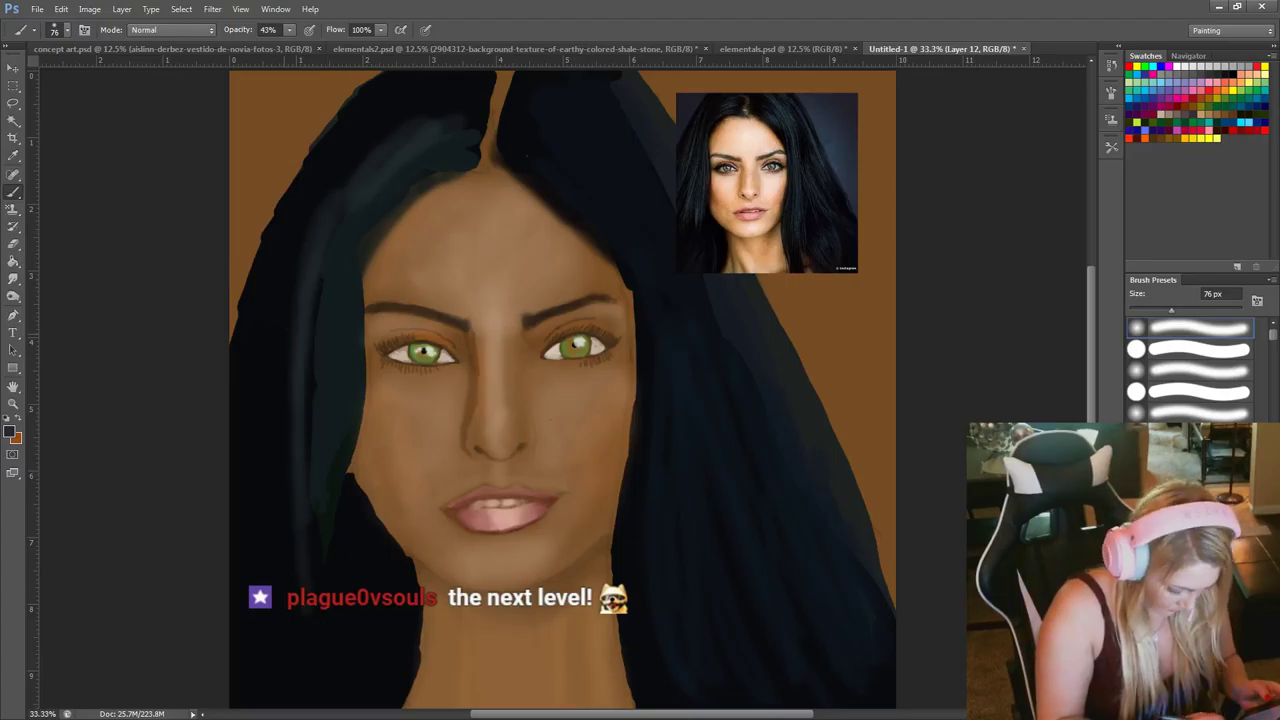
{"action": "left_click_drag", "start_coordinate": [279, 355], "coordinate": [272, 590]}
{"action": "left_click_drag", "start_coordinate": [292, 282], "coordinate": [255, 580]}
{"action": "mouse_move", "coordinate": [316, 204]}
{"action": "left_mouse_down"}
{"action": "mouse_move", "coordinate": [258, 430]}
{"action": "mouse_move", "coordinate": [240, 408]}
{"action": "left_mouse_up"}
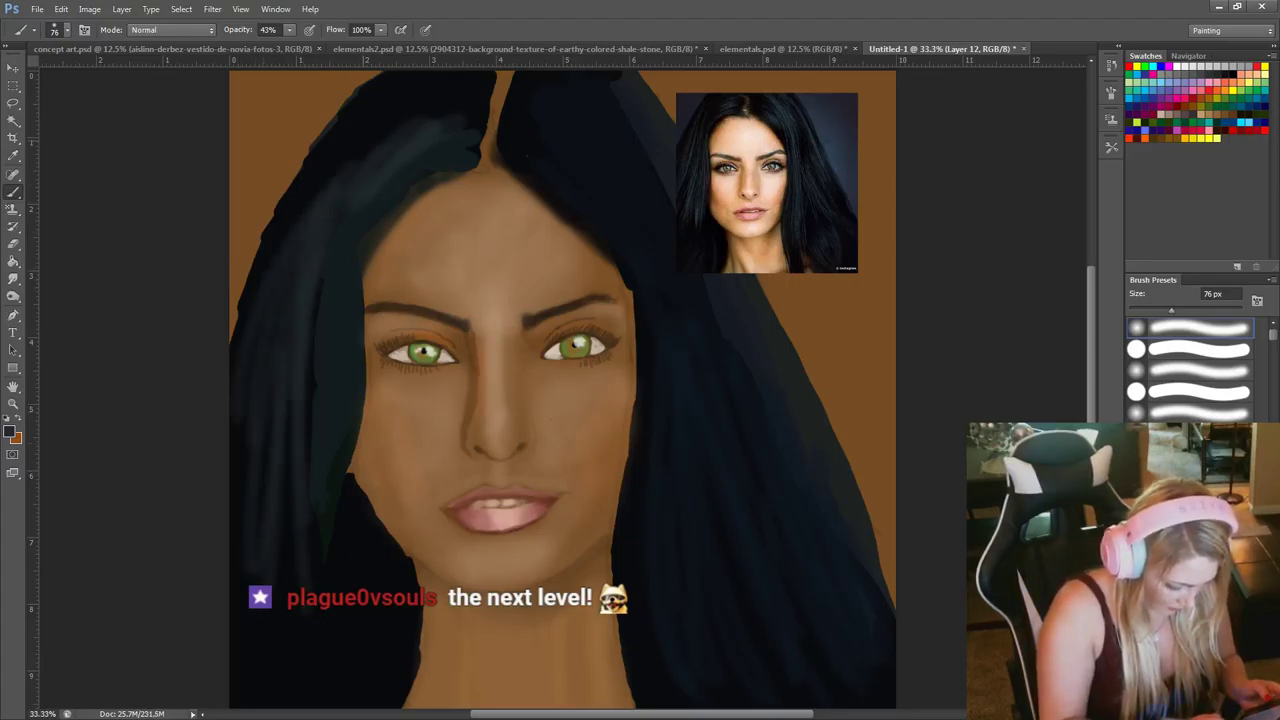
Brush gray-blue highlight strands across the upper-left crown, from the parting to the outer edge of the hair.
{"action": "left_click_drag", "start_coordinate": [358, 140], "coordinate": [247, 333]}
{"action": "left_click_drag", "start_coordinate": [378, 114], "coordinate": [284, 238]}
{"action": "left_click_drag", "start_coordinate": [428, 95], "coordinate": [370, 146]}
{"action": "left_click_drag", "start_coordinate": [469, 92], "coordinate": [438, 130]}
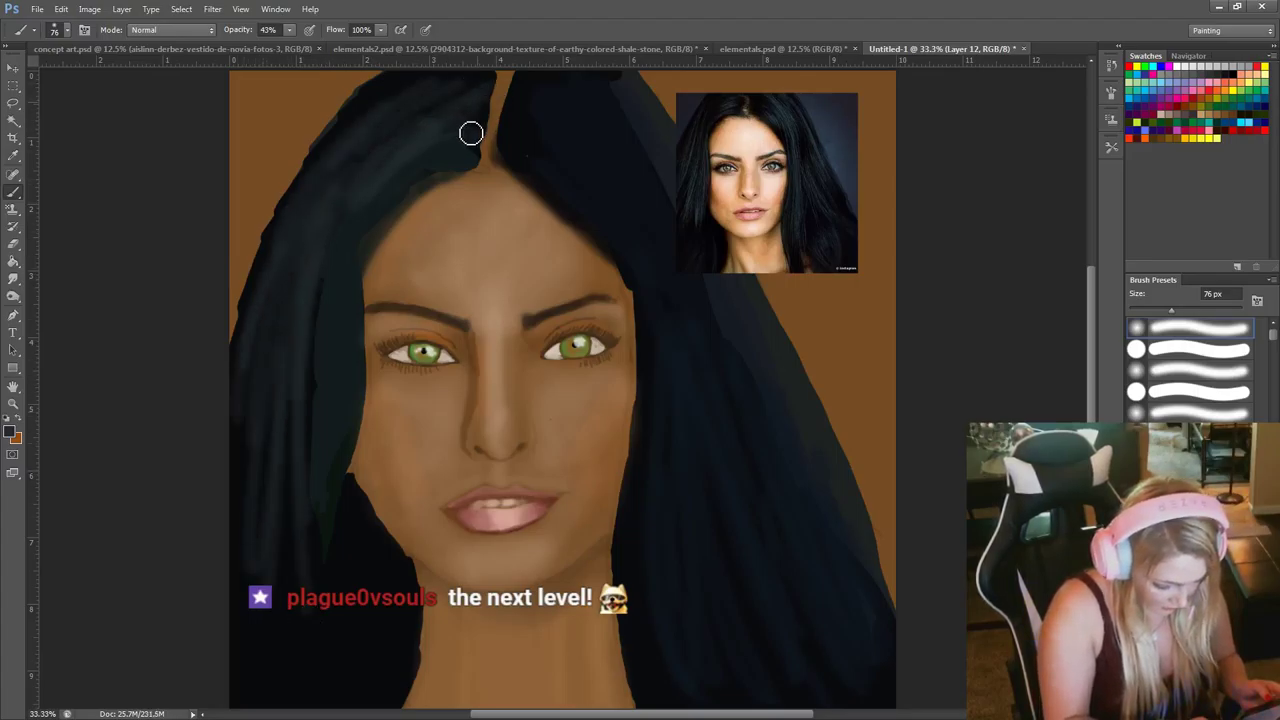
{"action": "mouse_move", "coordinate": [440, 82]}
{"action": "left_mouse_down"}
{"action": "mouse_move", "coordinate": [389, 100]}
{"action": "mouse_move", "coordinate": [310, 170]}
{"action": "left_mouse_up"}
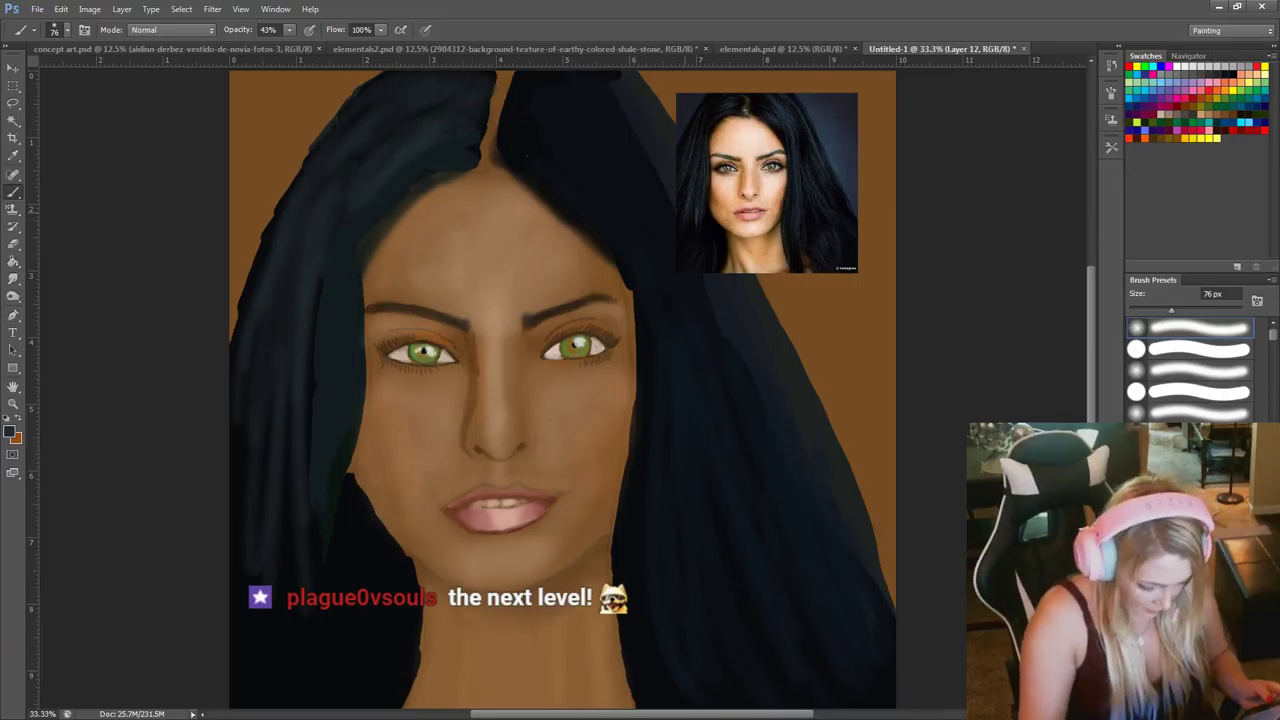
Sample black and dark gray from the reference hair and paint strands in the lower-left hair beside the neck.
{"action": "left_click", "coordinate": [703, 232], "text": "alt"}
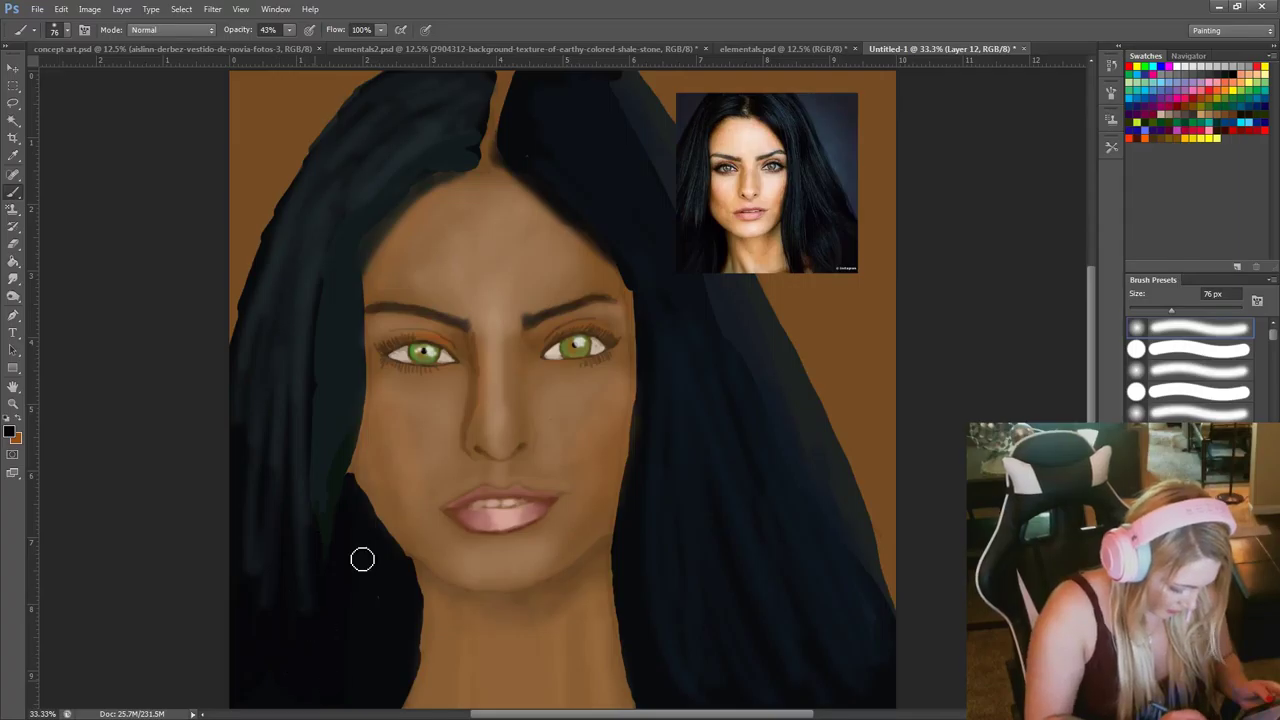
{"action": "key", "text": "alt"}
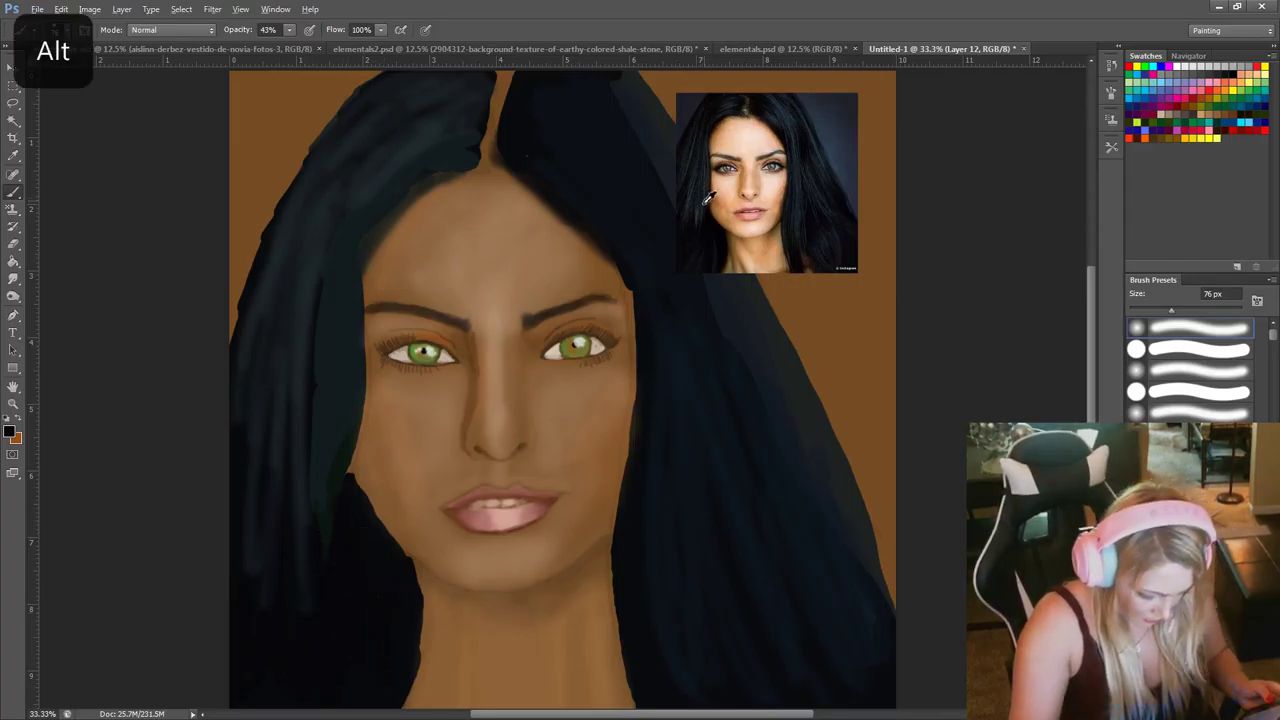
{"action": "left_click", "coordinate": [705, 198], "text": "alt"}
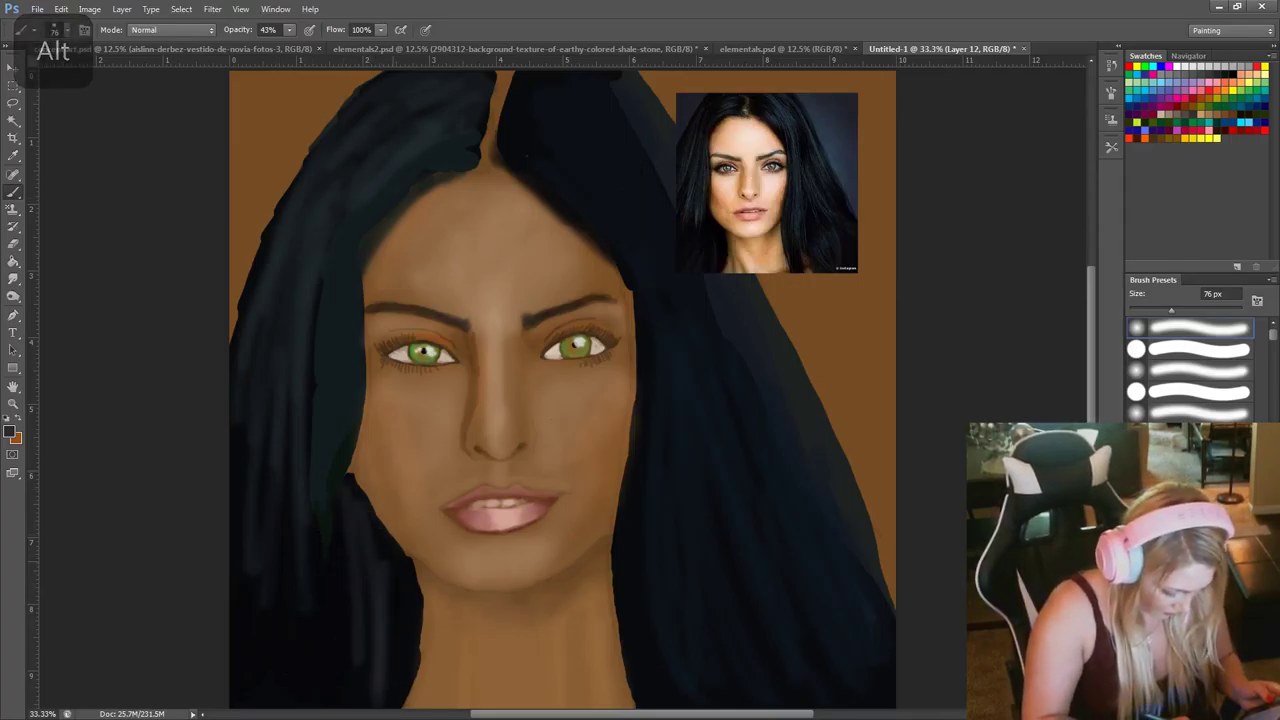
{"action": "left_click_drag", "start_coordinate": [394, 586], "coordinate": [394, 692]}
{"action": "mouse_move", "coordinate": [352, 610]}
{"action": "left_mouse_down"}
{"action": "mouse_move", "coordinate": [350, 690]}
{"action": "mouse_move", "coordinate": [330, 696]}
{"action": "left_mouse_up"}
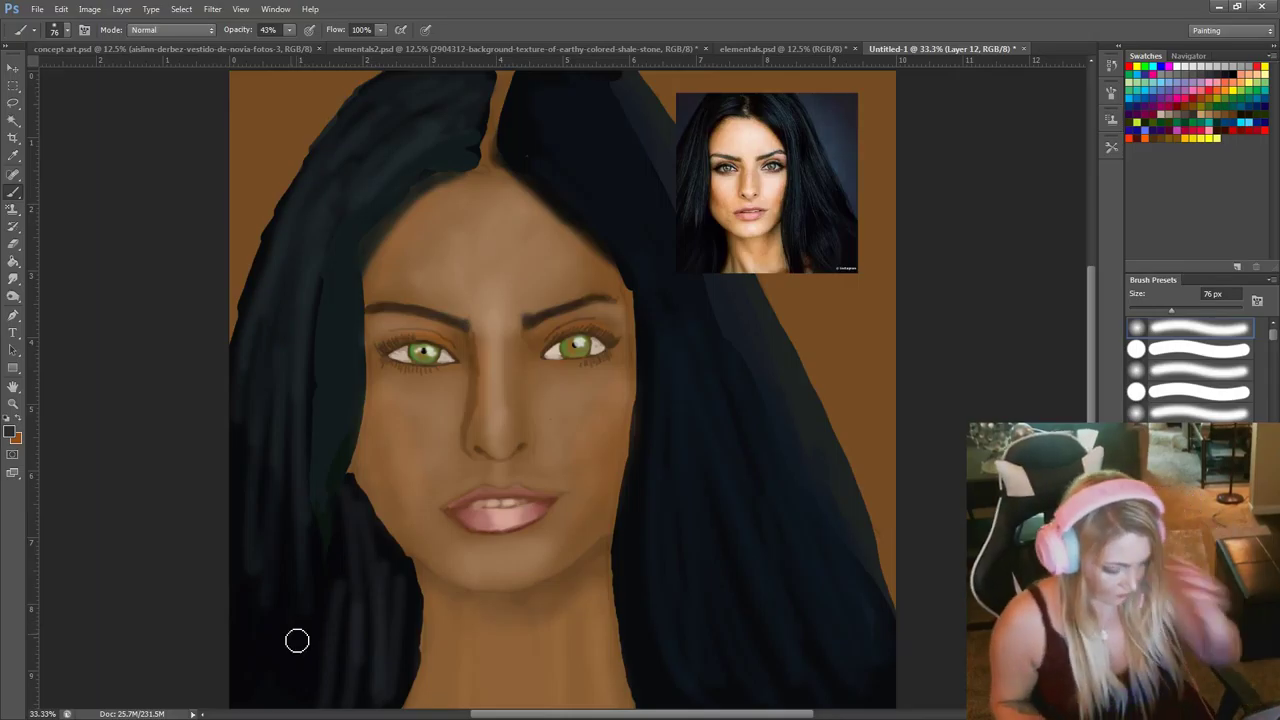
Set the foreground color to dark brown #4b2c0d and shade the forehead along the hairline.
{"action": "key", "text": "alt"}
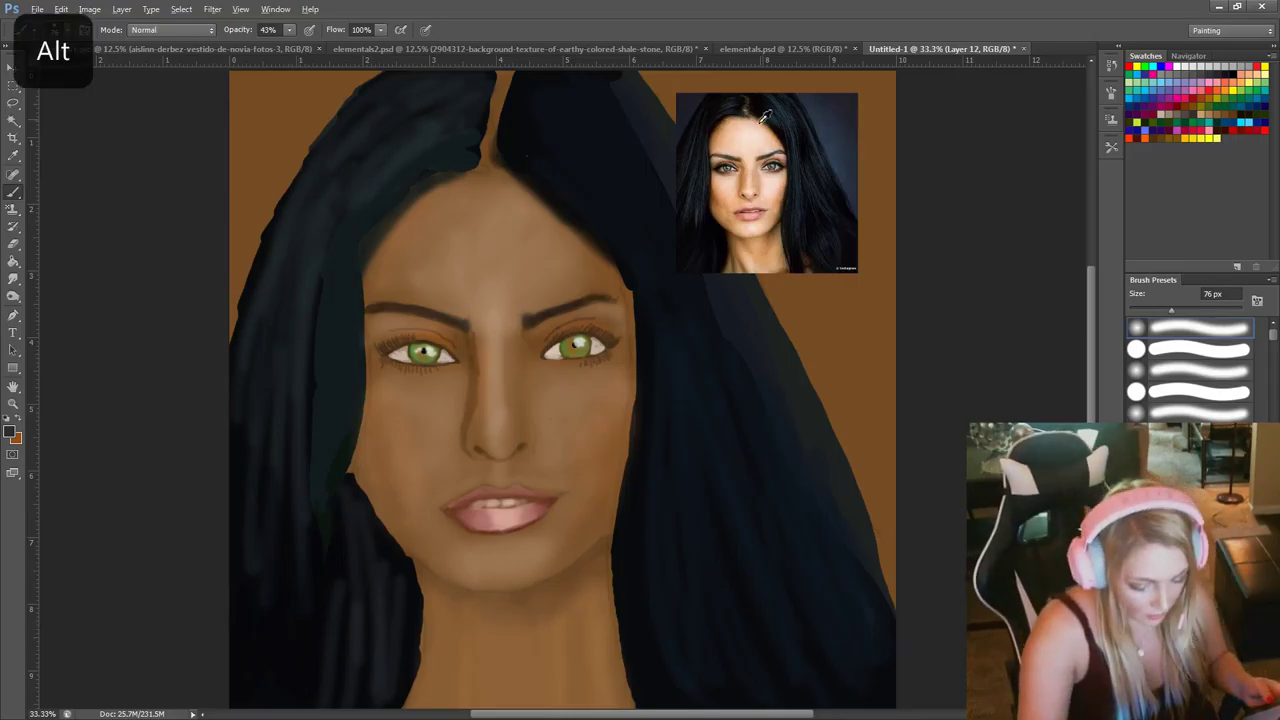
{"action": "left_click", "coordinate": [719, 126], "text": "alt"}
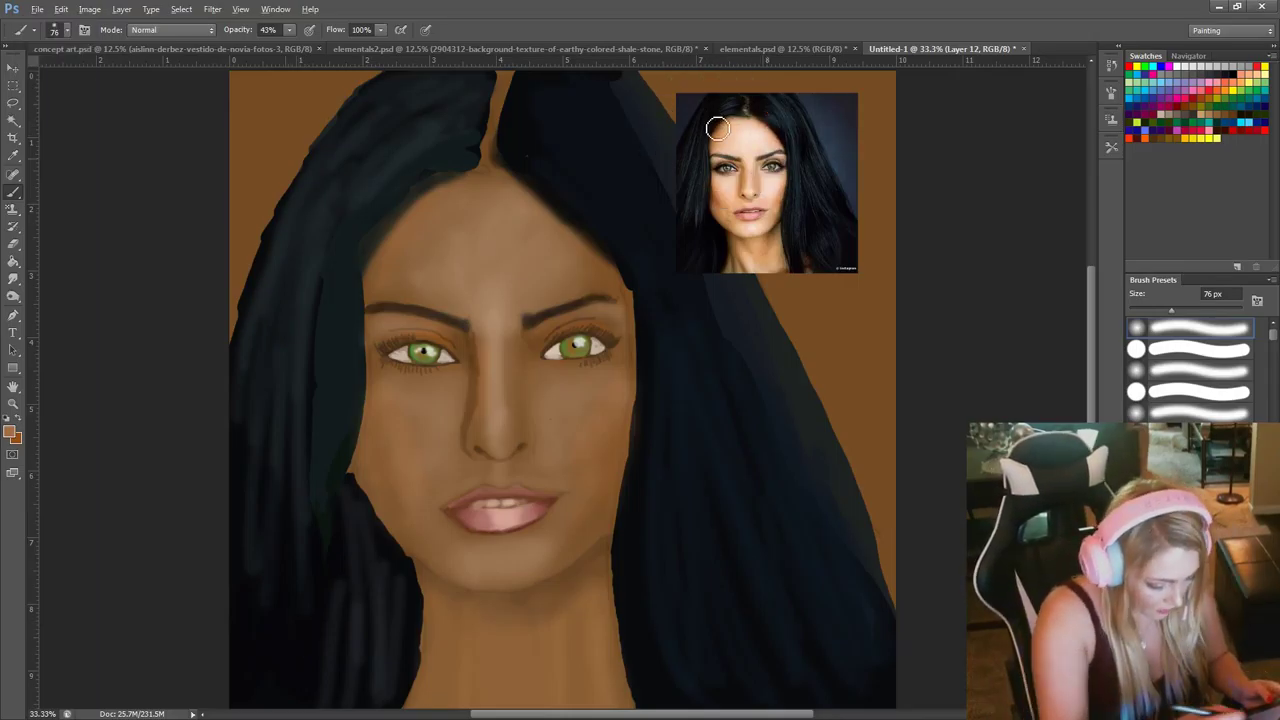
{"action": "left_click", "coordinate": [289, 128], "text": "alt"}
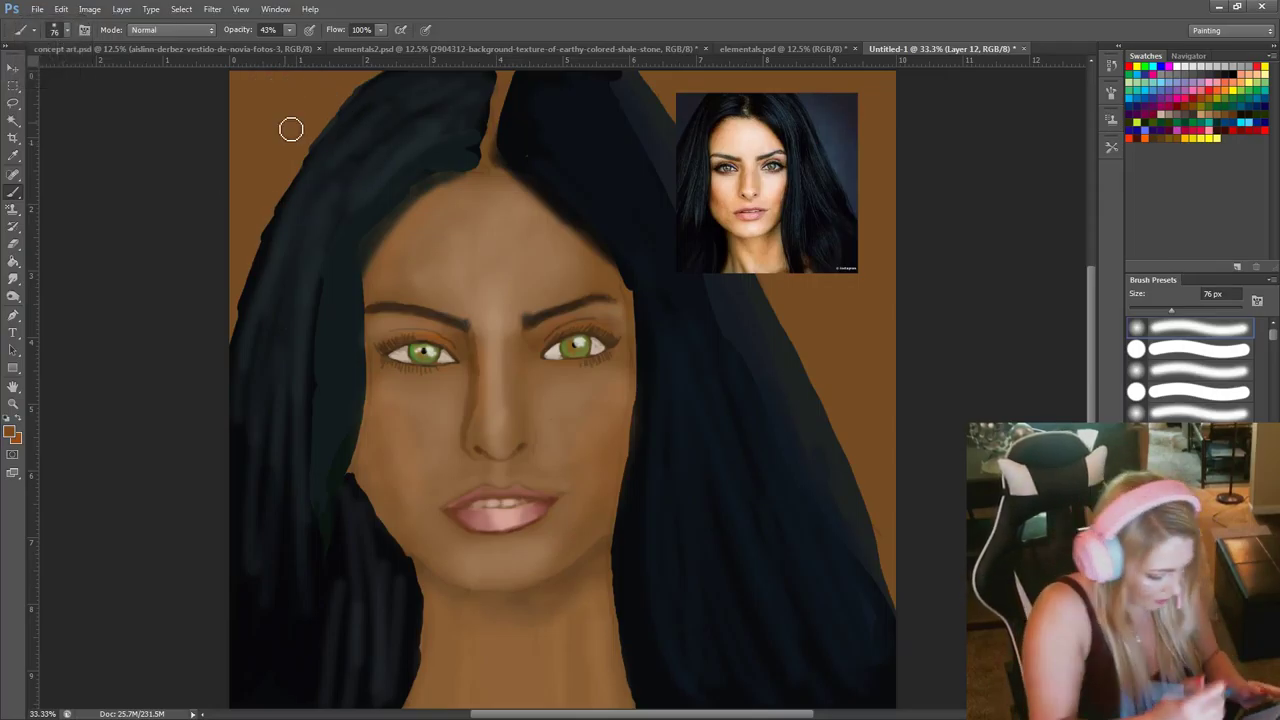
{"action": "left_click", "coordinate": [11, 431]}
{"action": "left_click", "coordinate": [289, 599]}
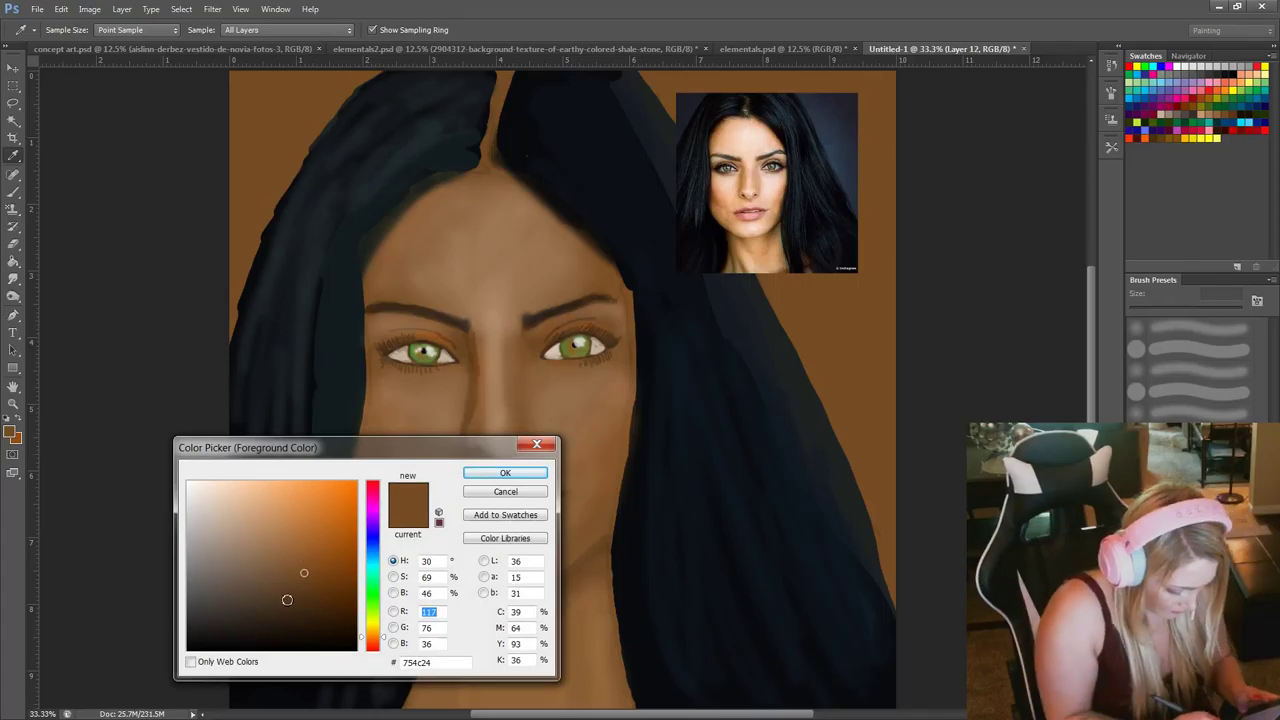
{"action": "left_click", "coordinate": [327, 600]}
{"action": "left_click", "coordinate": [504, 472]}
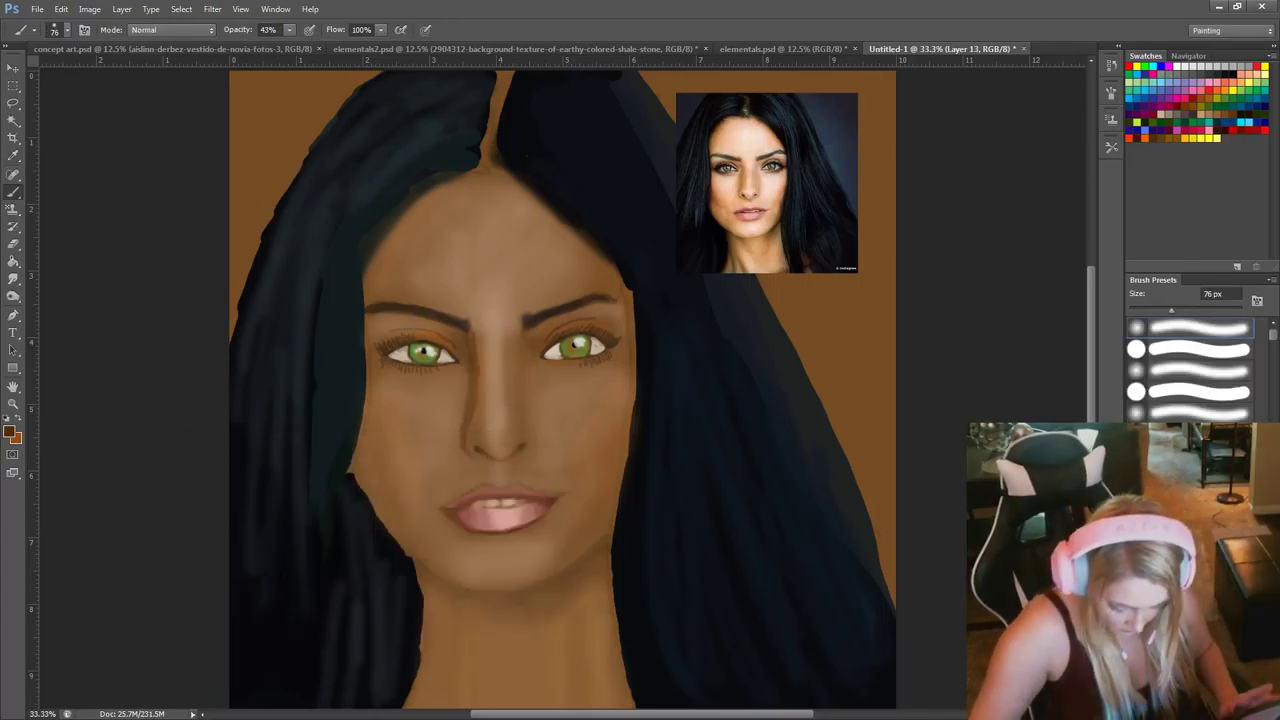
{"action": "left_click_drag", "start_coordinate": [374, 268], "coordinate": [446, 193]}
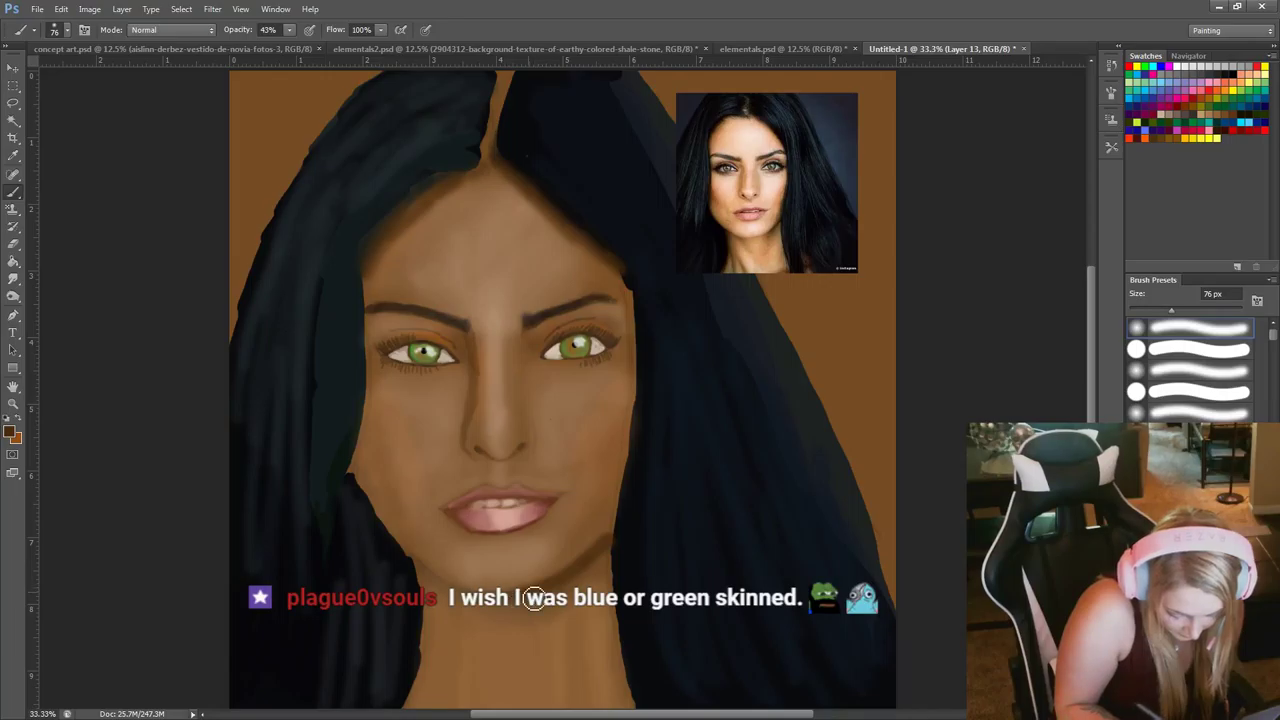
Reduce the brush to 37 px and paint a dark brown shadow along the jawline and under the chin.
{"action": "right_click", "coordinate": [563, 573]}
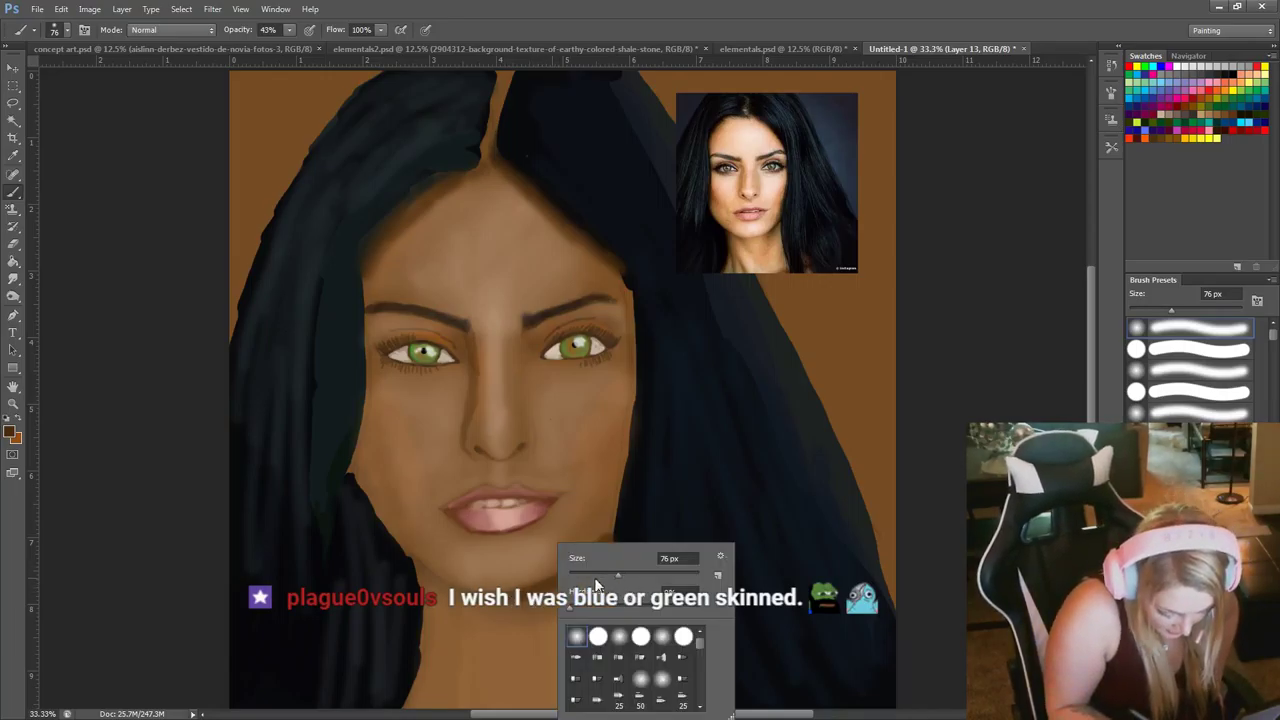
{"action": "left_click_drag", "start_coordinate": [596, 580], "coordinate": [592, 578]}
{"action": "key", "text": "Return"}
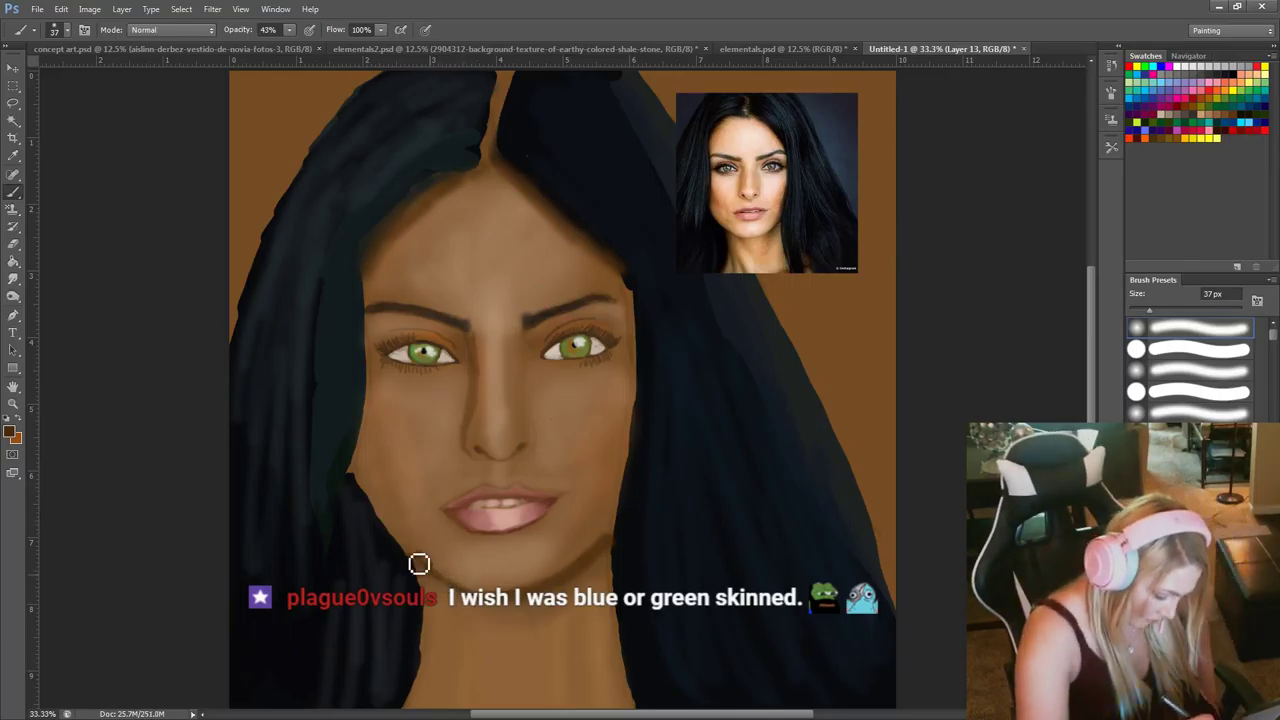
{"action": "left_click_drag", "start_coordinate": [376, 512], "coordinate": [354, 478]}
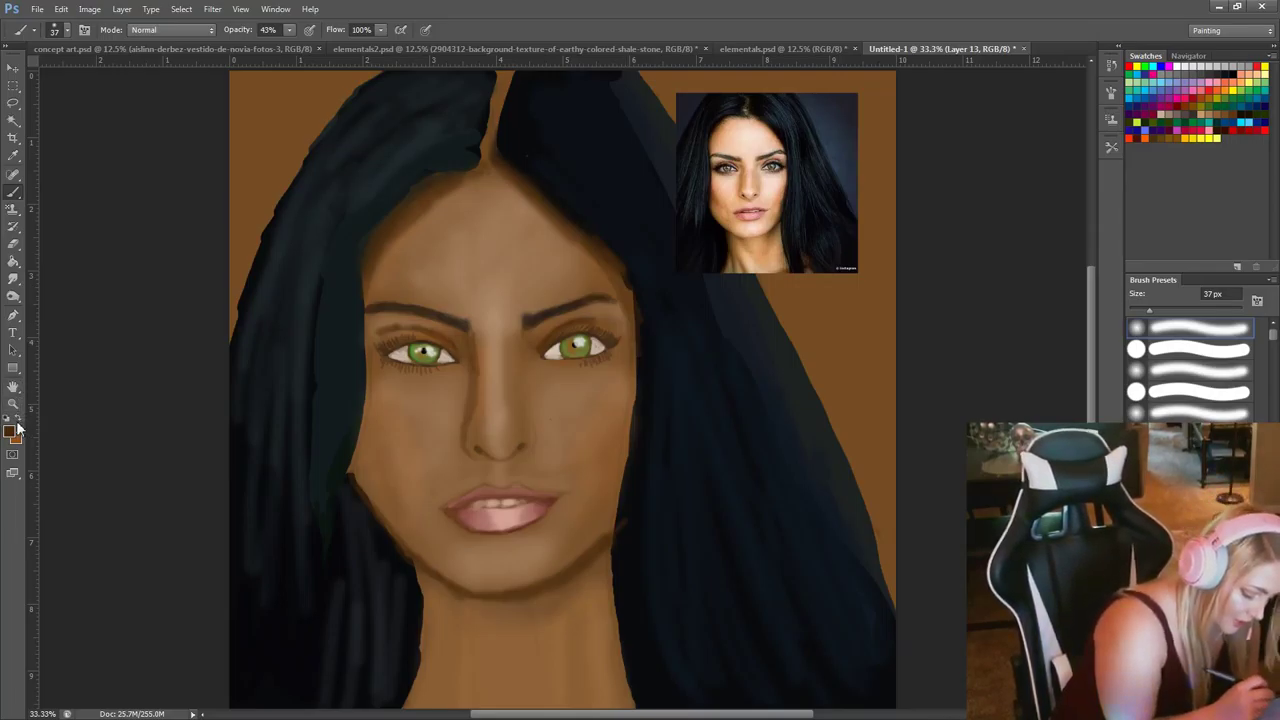
Set the foreground color to dark brown #392715 and shade the right side of the neck with an 82 px brush at 26% opacity.
{"action": "key", "text": "i"}
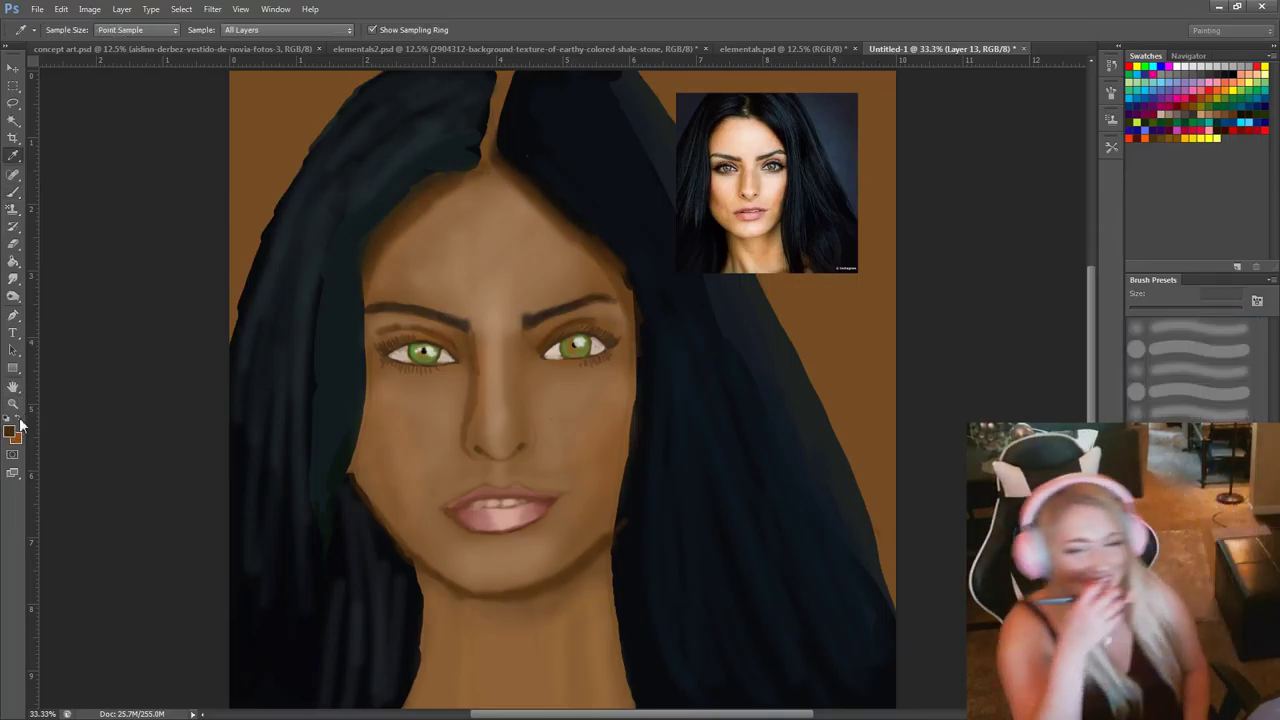
{"action": "left_click", "coordinate": [18, 424]}
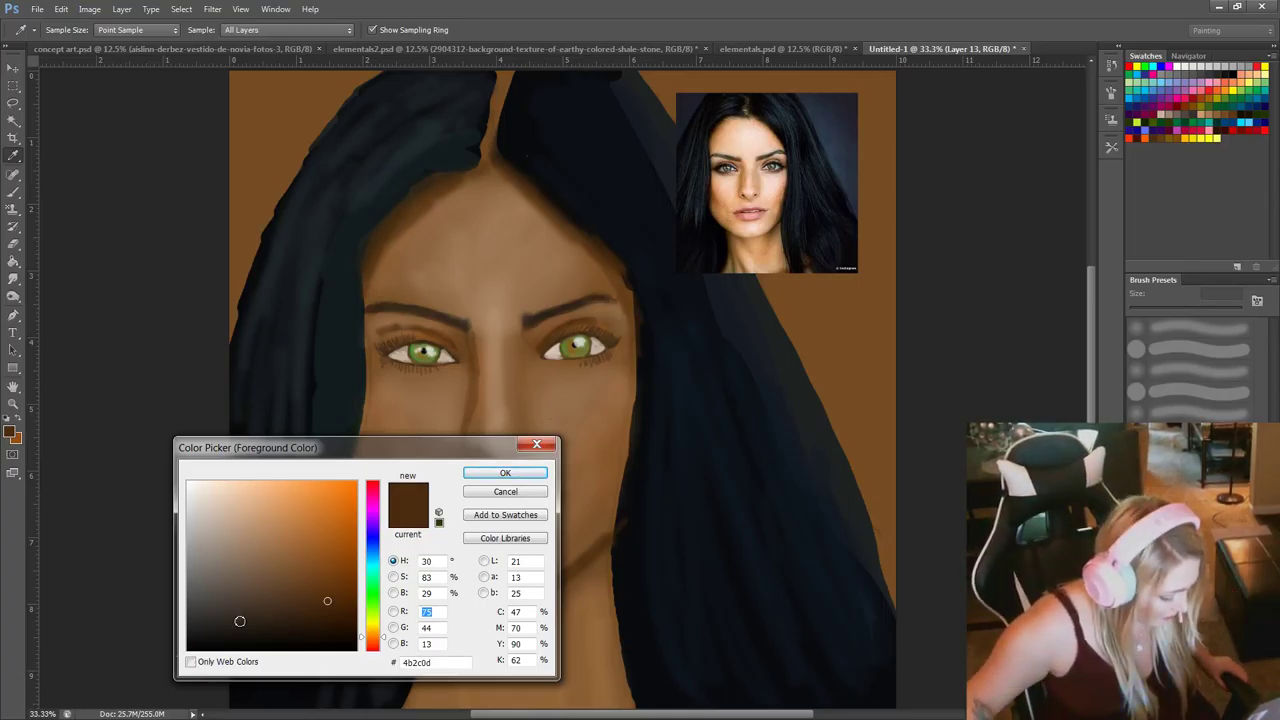
{"action": "left_click_drag", "start_coordinate": [273, 575], "coordinate": [294, 612]}
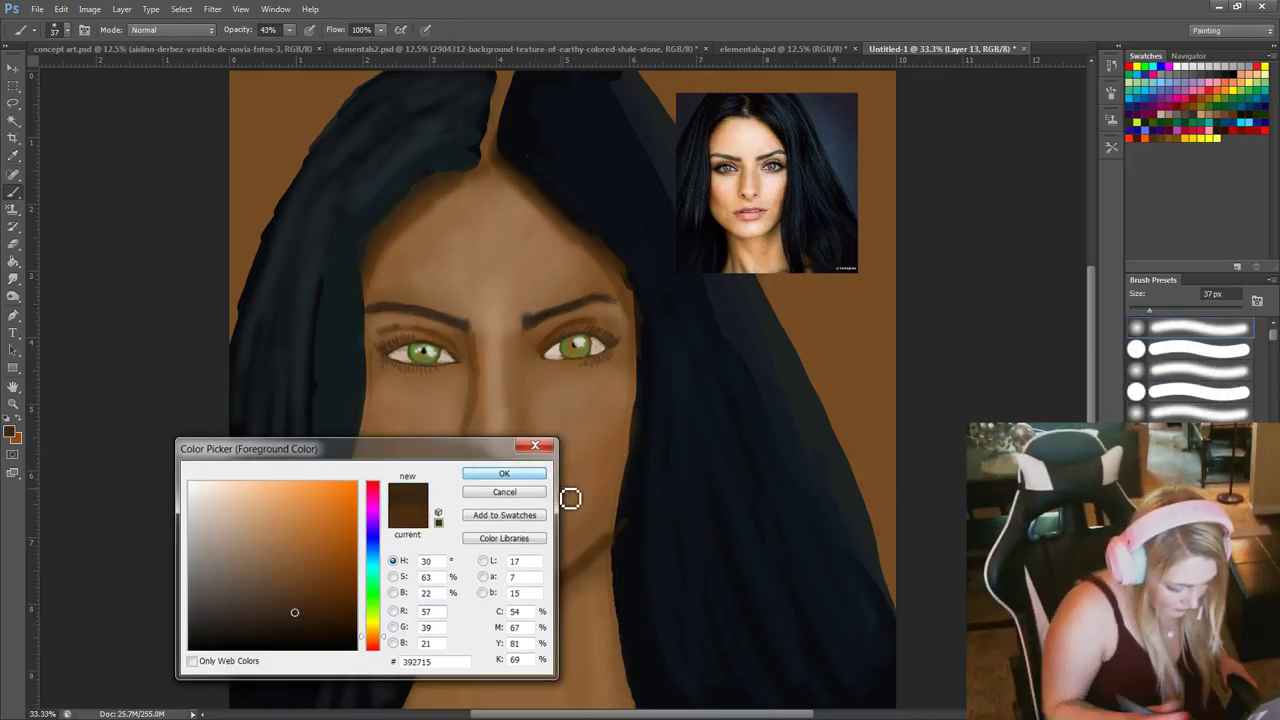
{"action": "key", "text": "Return"}
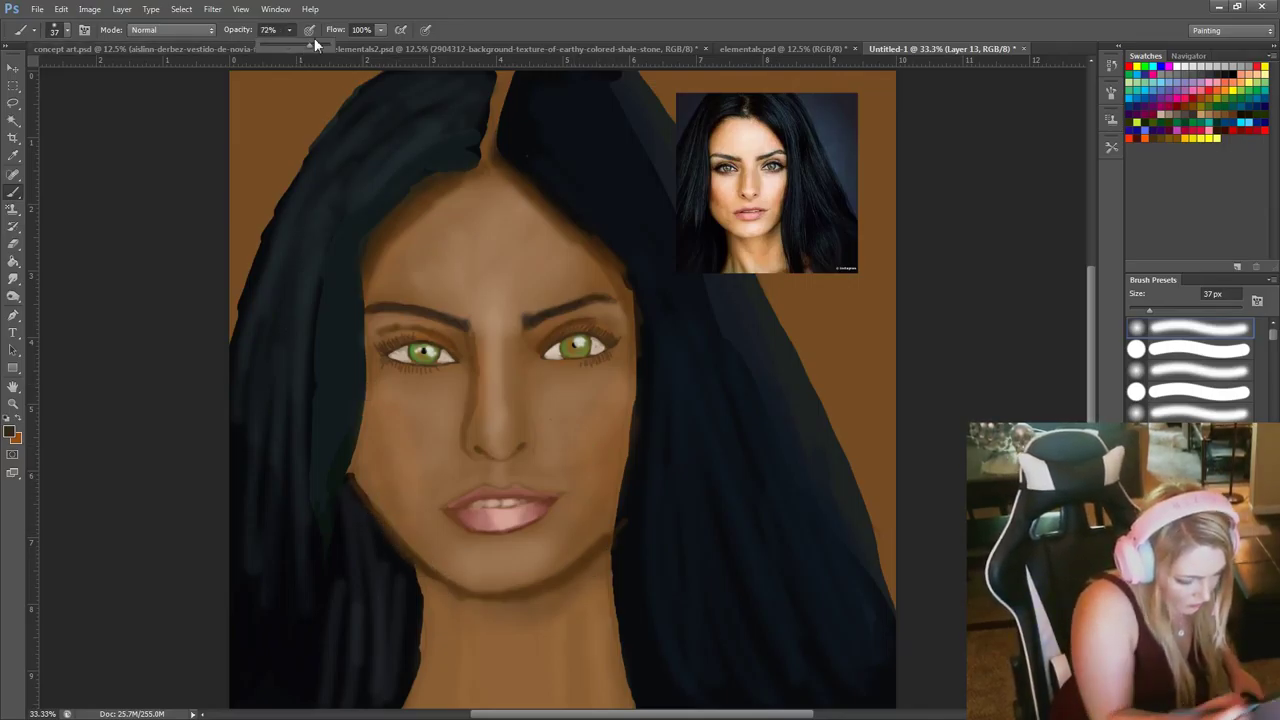
{"action": "right_click", "coordinate": [612, 547]}
{"action": "left_click", "coordinate": [669, 573]}
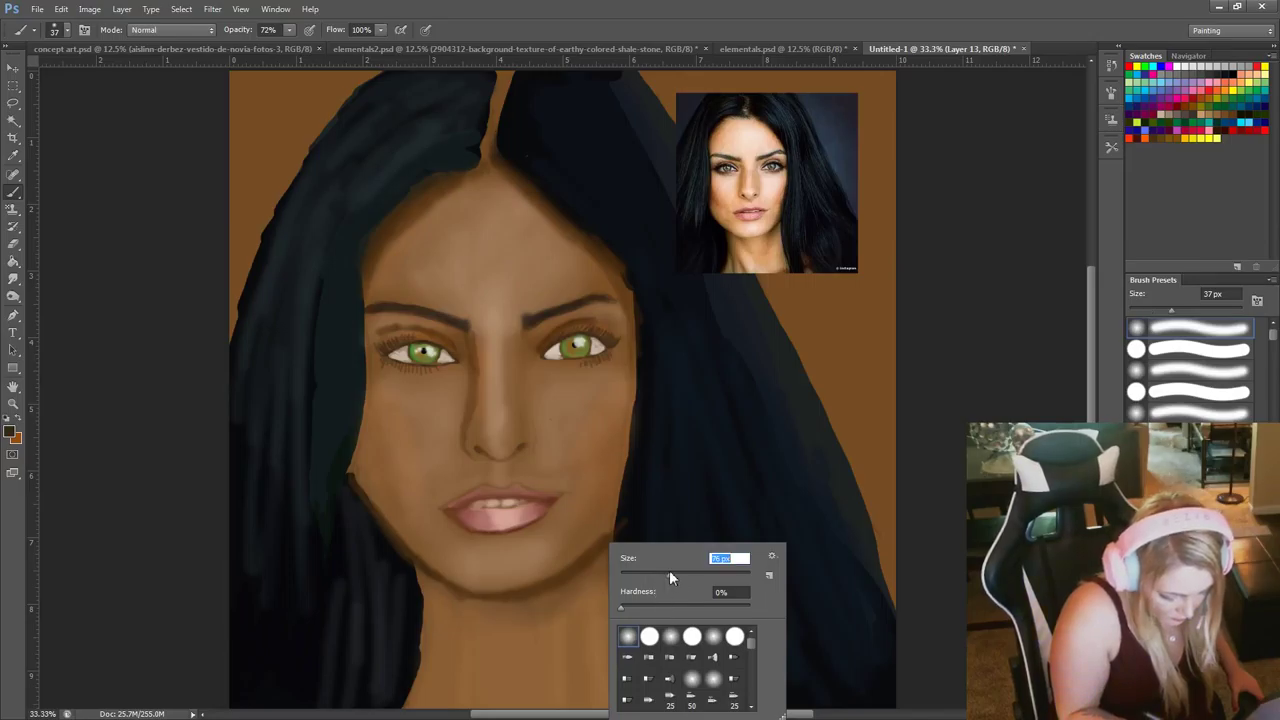
{"action": "left_click_drag", "start_coordinate": [670, 573], "coordinate": [675, 573]}
{"action": "left_click_drag", "start_coordinate": [600, 560], "coordinate": [557, 593]}
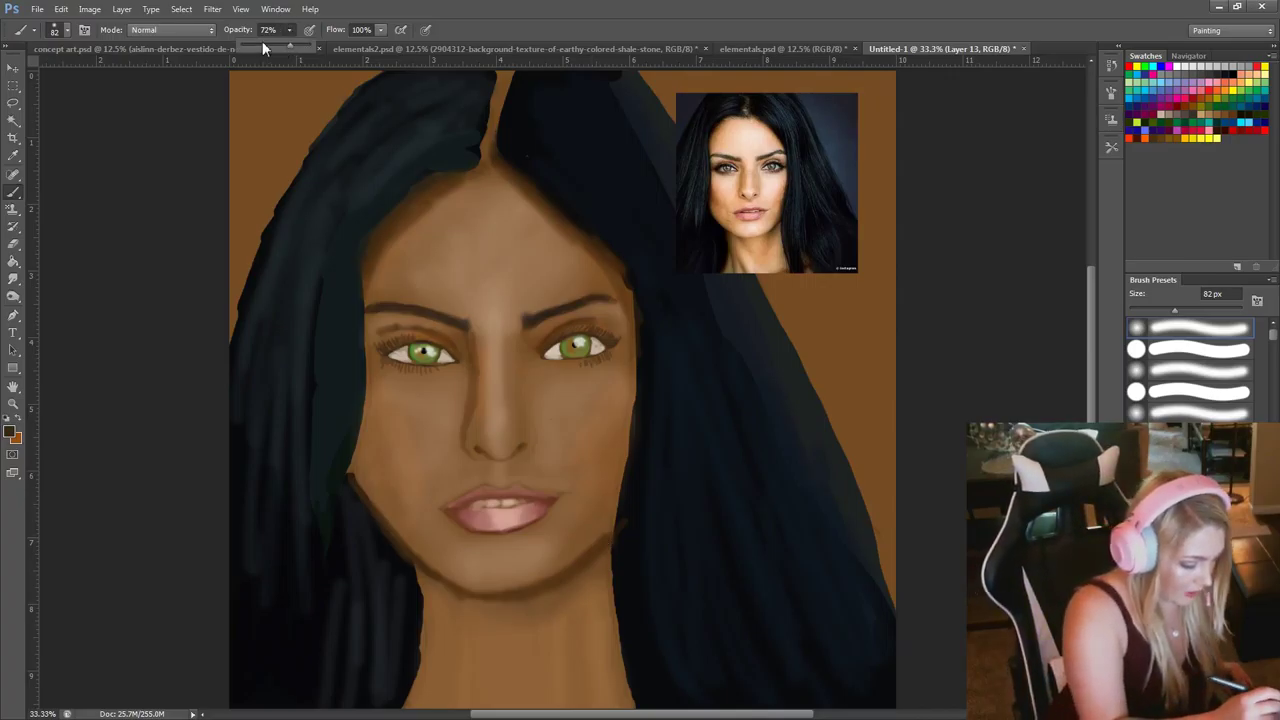
{"action": "mouse_move", "coordinate": [589, 571]}
{"action": "left_mouse_down"}
{"action": "mouse_move", "coordinate": [566, 636]}
{"action": "mouse_move", "coordinate": [607, 605]}
{"action": "mouse_move", "coordinate": [587, 668]}
{"action": "mouse_move", "coordinate": [622, 698]}
{"action": "left_mouse_up"}
{"action": "left_click_drag", "start_coordinate": [560, 608], "coordinate": [578, 690]}
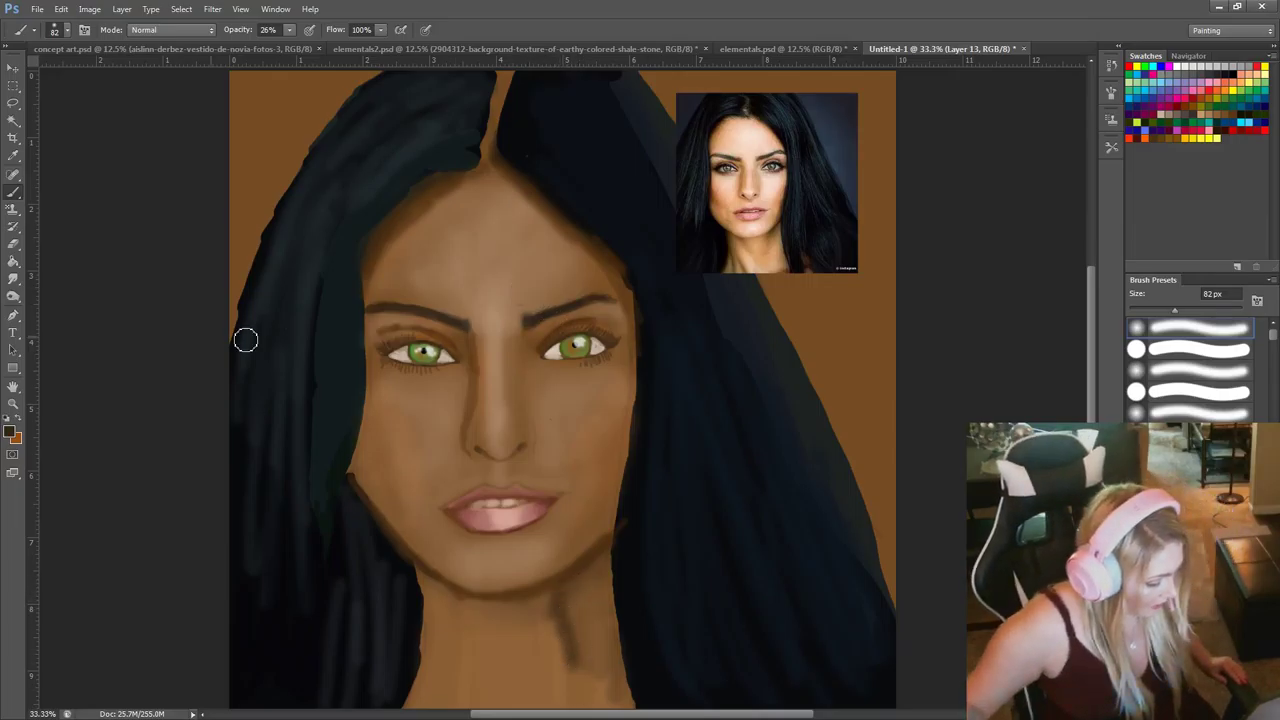
Erase the inner part of the new neck shadow with a 95 px eraser, keeping shading beside the hair.
{"action": "left_click", "coordinate": [13, 243]}
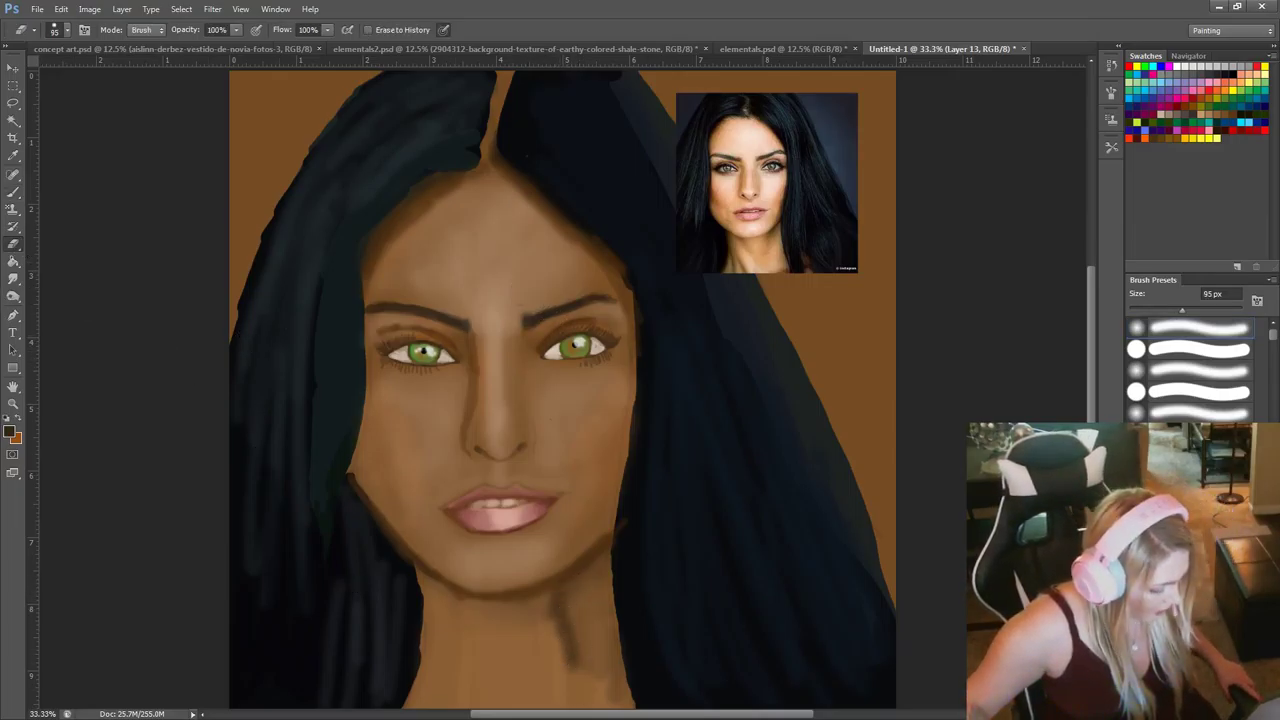
{"action": "left_click_drag", "start_coordinate": [567, 600], "coordinate": [565, 665]}
{"action": "mouse_move", "coordinate": [560, 603]}
{"action": "left_mouse_down"}
{"action": "mouse_move", "coordinate": [586, 661]}
{"action": "mouse_move", "coordinate": [572, 660]}
{"action": "left_mouse_up"}
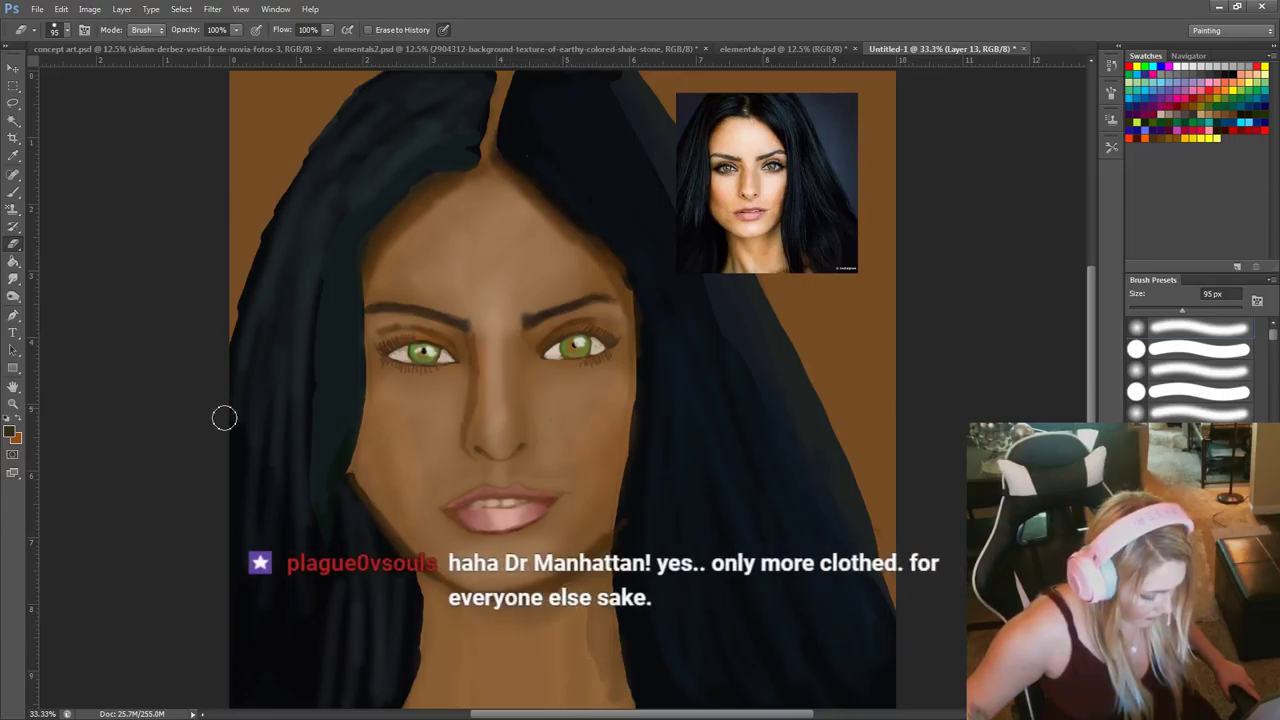
Brush a dark shadow under the left cheekbone and trim it back with a 141 px eraser.
{"action": "left_click", "coordinate": [13, 191]}
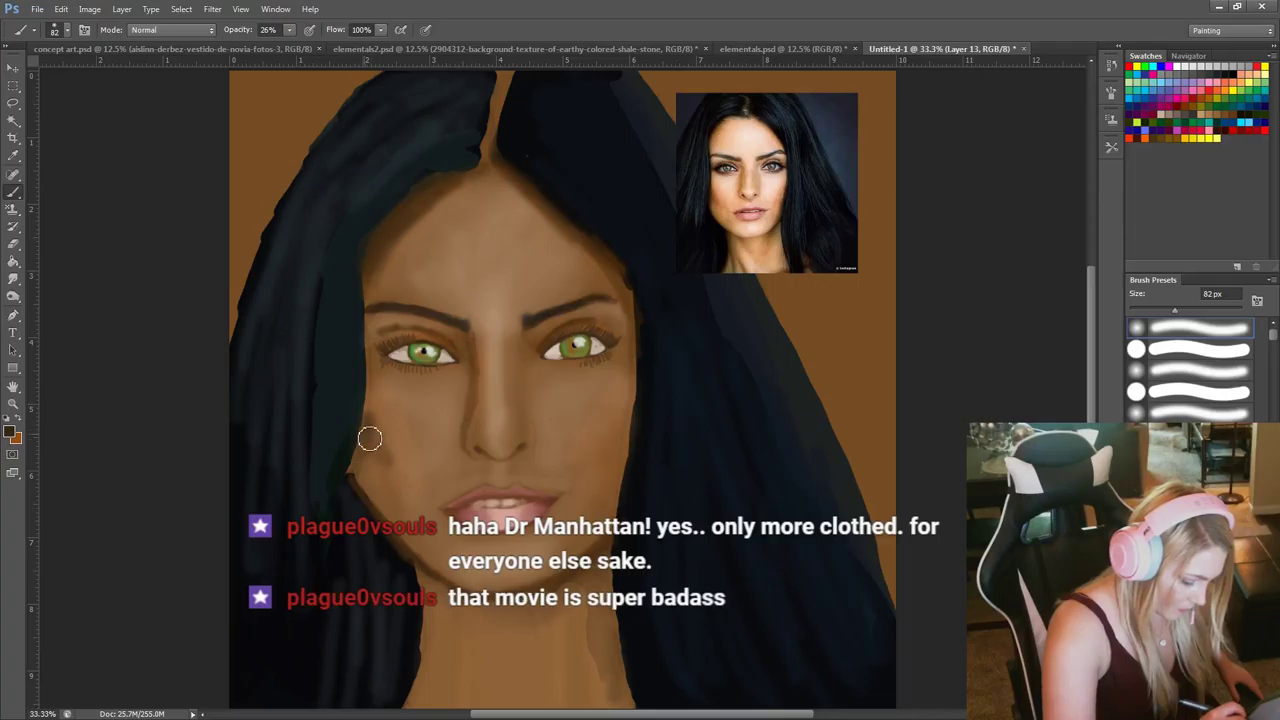
{"action": "mouse_move", "coordinate": [380, 440]}
{"action": "left_mouse_down"}
{"action": "mouse_move", "coordinate": [400, 494]}
{"action": "mouse_move", "coordinate": [376, 497]}
{"action": "left_mouse_up"}
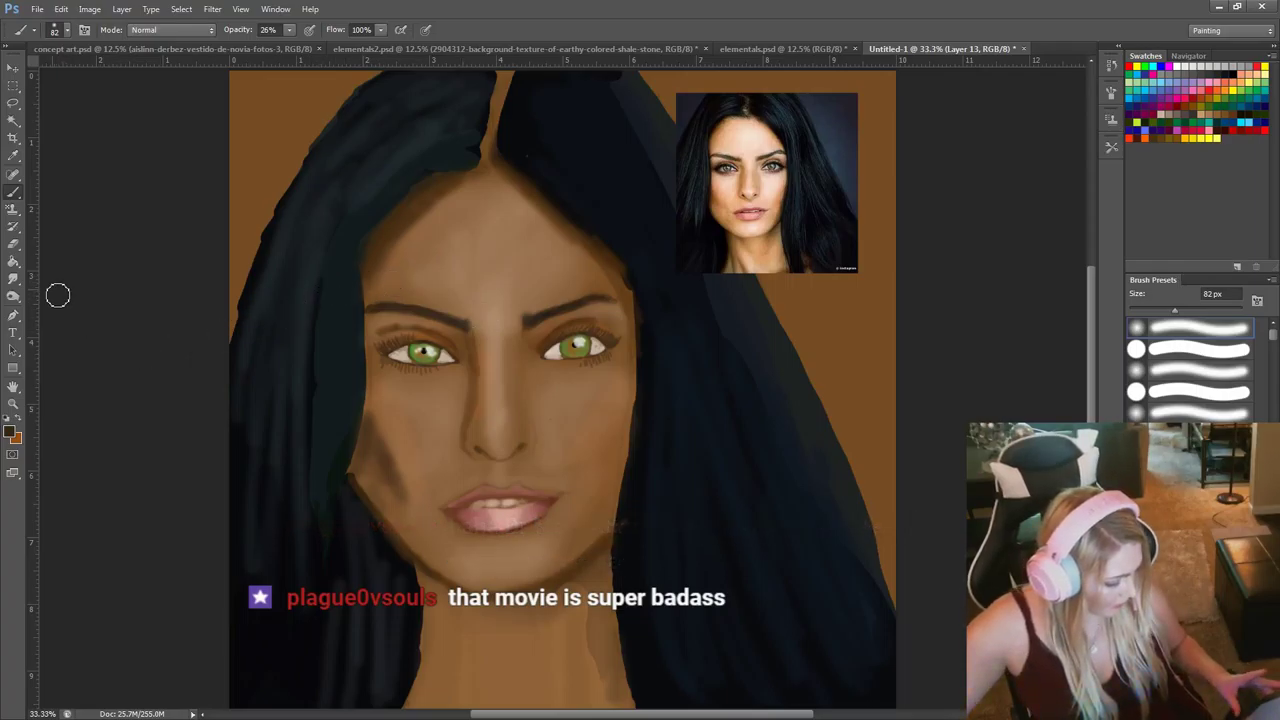
{"action": "left_click", "coordinate": [13, 245]}
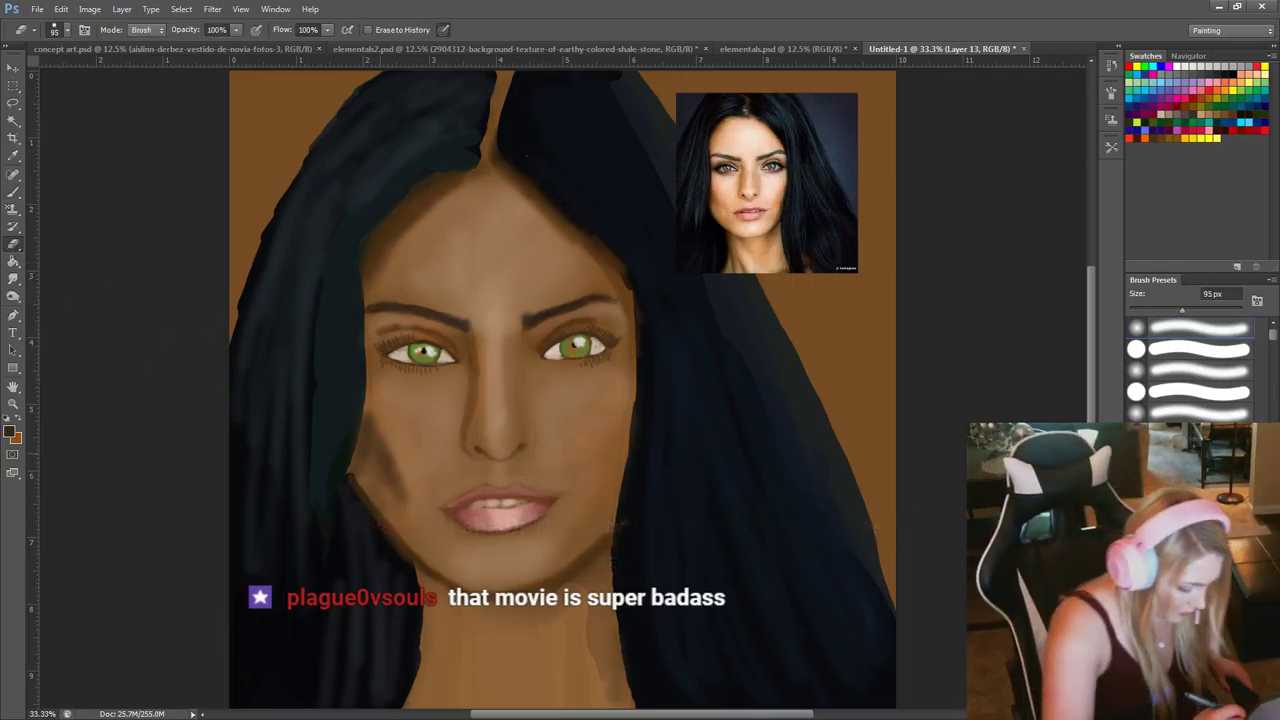
{"action": "right_click", "coordinate": [395, 457]}
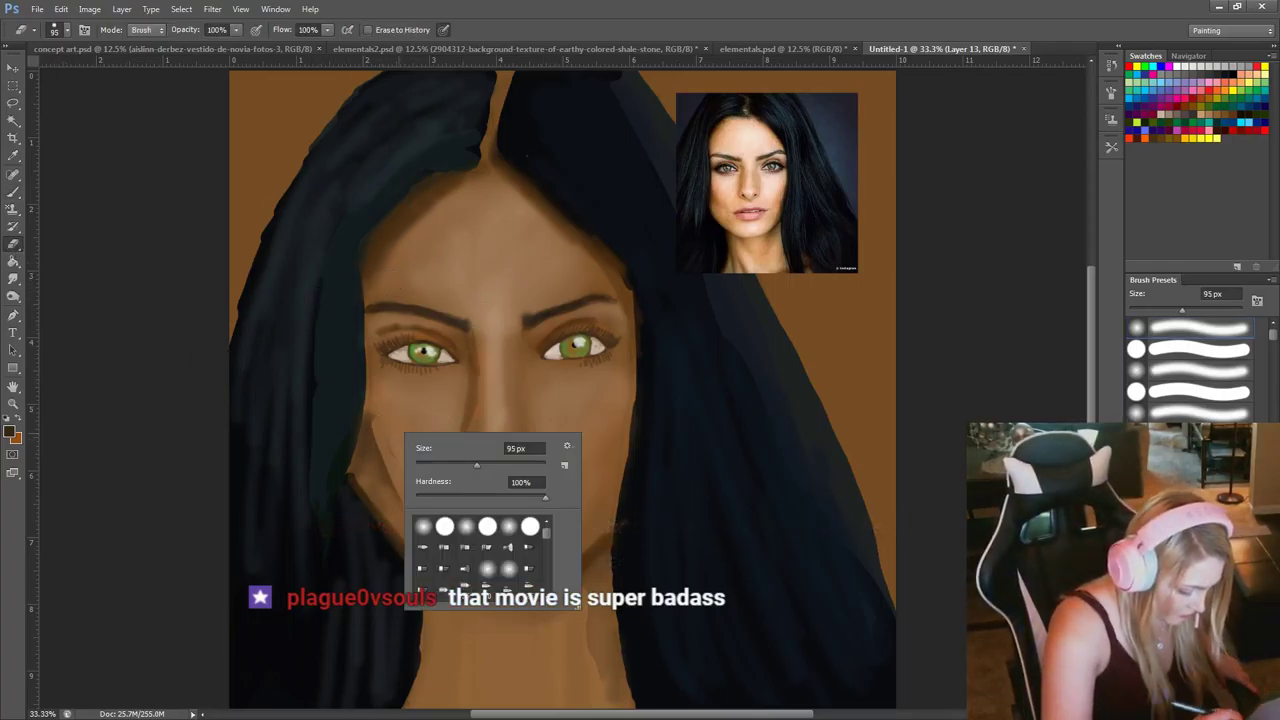
{"action": "left_click", "coordinate": [494, 464]}
{"action": "mouse_move", "coordinate": [376, 462]}
{"action": "left_mouse_down"}
{"action": "mouse_move", "coordinate": [373, 434]}
{"action": "mouse_move", "coordinate": [393, 498]}
{"action": "mouse_move", "coordinate": [374, 480]}
{"action": "mouse_move", "coordinate": [363, 414]}
{"action": "mouse_move", "coordinate": [360, 426]}
{"action": "left_mouse_up"}
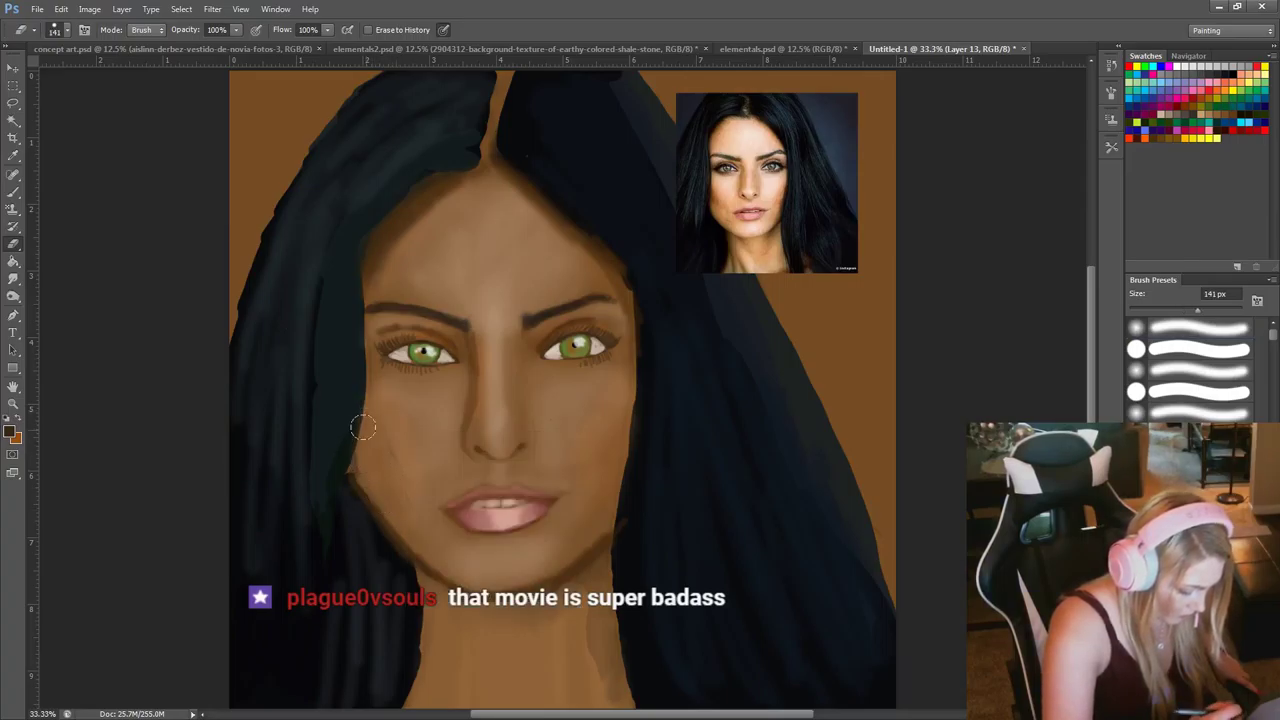
Undo the erasing along the left jaw and erase excess shading along the forehead's left hairline.
{"action": "mouse_move", "coordinate": [362, 521]}
{"action": "left_mouse_down"}
{"action": "mouse_move", "coordinate": [399, 563]}
{"action": "mouse_move", "coordinate": [359, 514]}
{"action": "mouse_move", "coordinate": [405, 562]}
{"action": "mouse_move", "coordinate": [354, 508]}
{"action": "mouse_move", "coordinate": [341, 469]}
{"action": "left_mouse_up"}
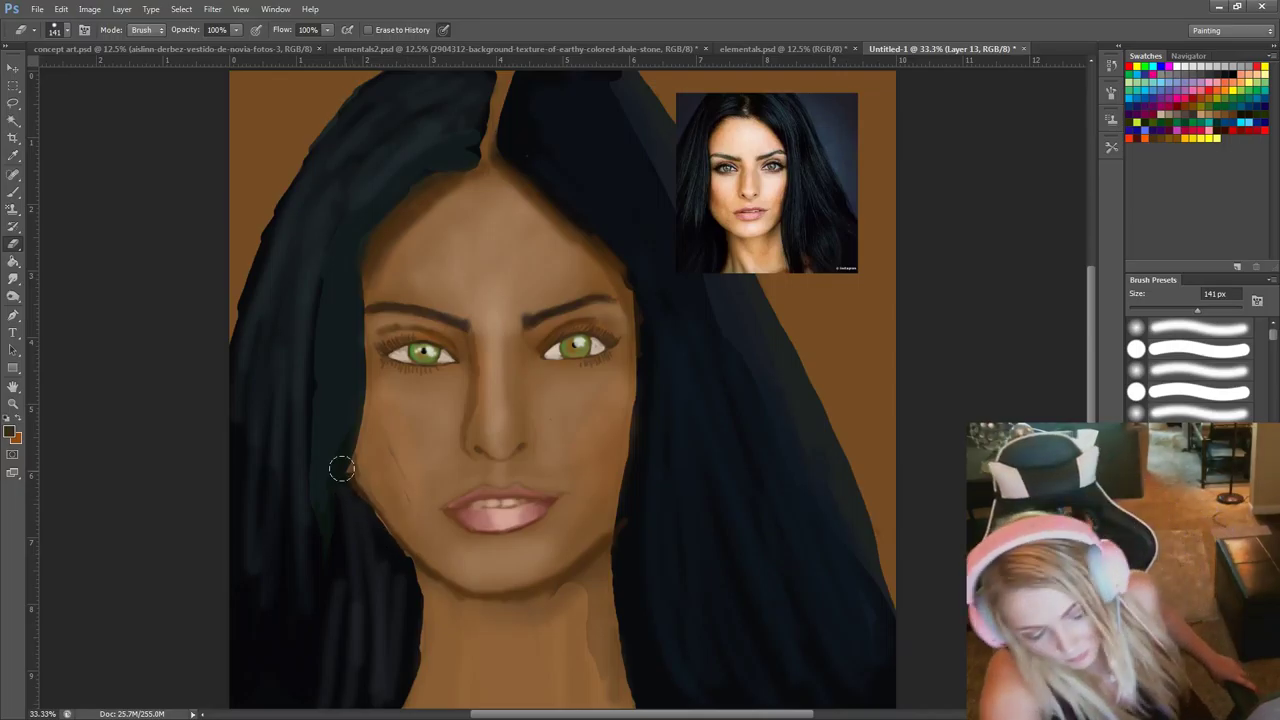
{"action": "key", "text": "ctrl+z"}
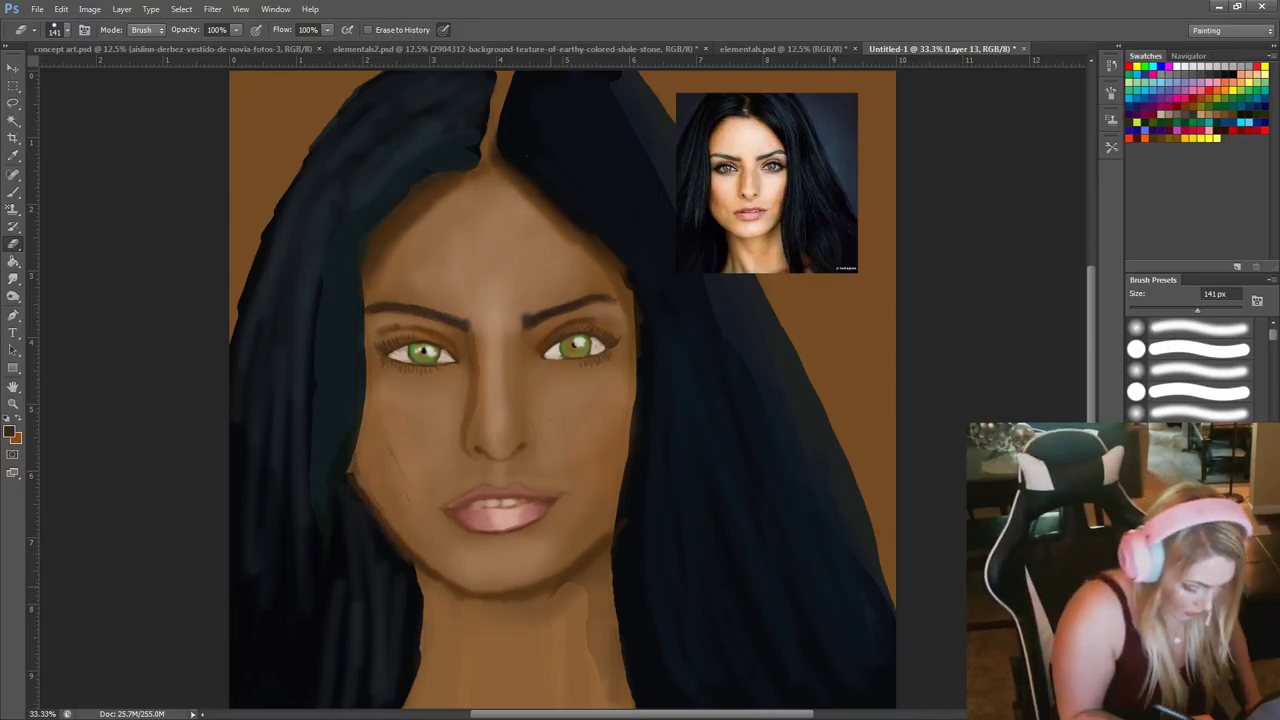
{"action": "mouse_move", "coordinate": [371, 266]}
{"action": "left_mouse_down"}
{"action": "mouse_move", "coordinate": [450, 186]}
{"action": "mouse_move", "coordinate": [421, 202]}
{"action": "mouse_move", "coordinate": [373, 269]}
{"action": "mouse_move", "coordinate": [484, 153]}
{"action": "left_mouse_up"}
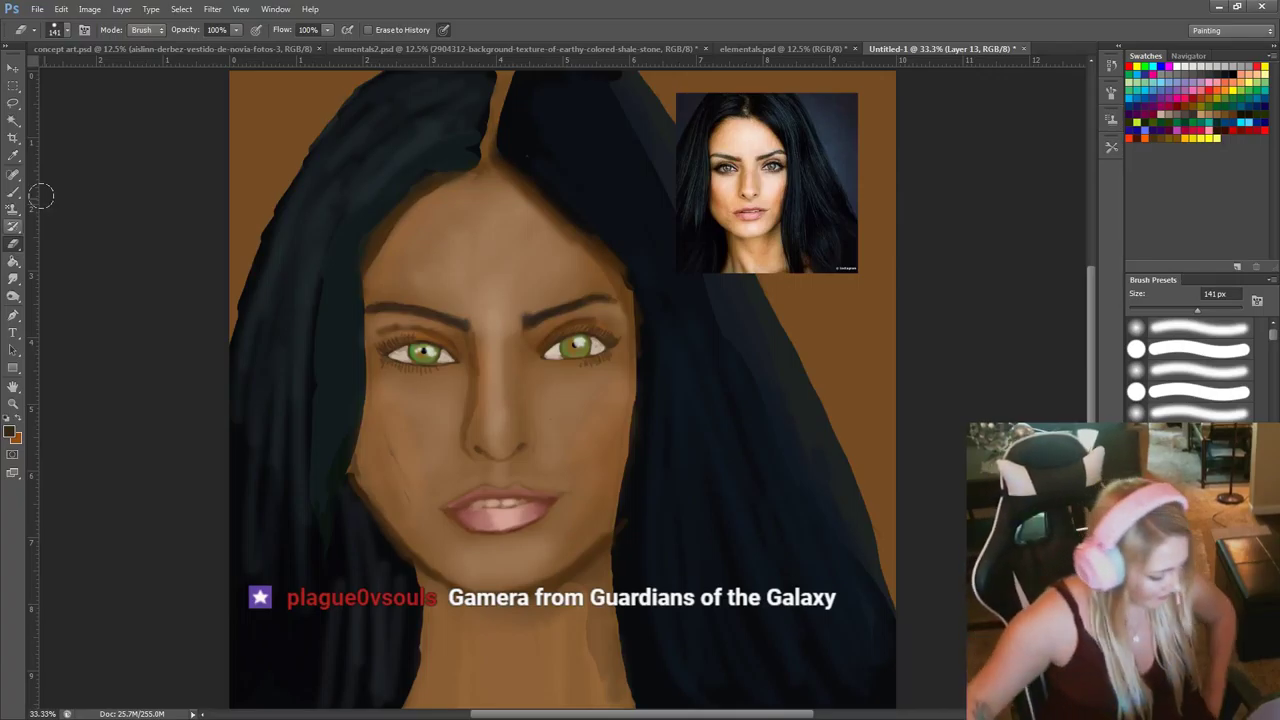
{"action": "left_click", "coordinate": [12, 434]}
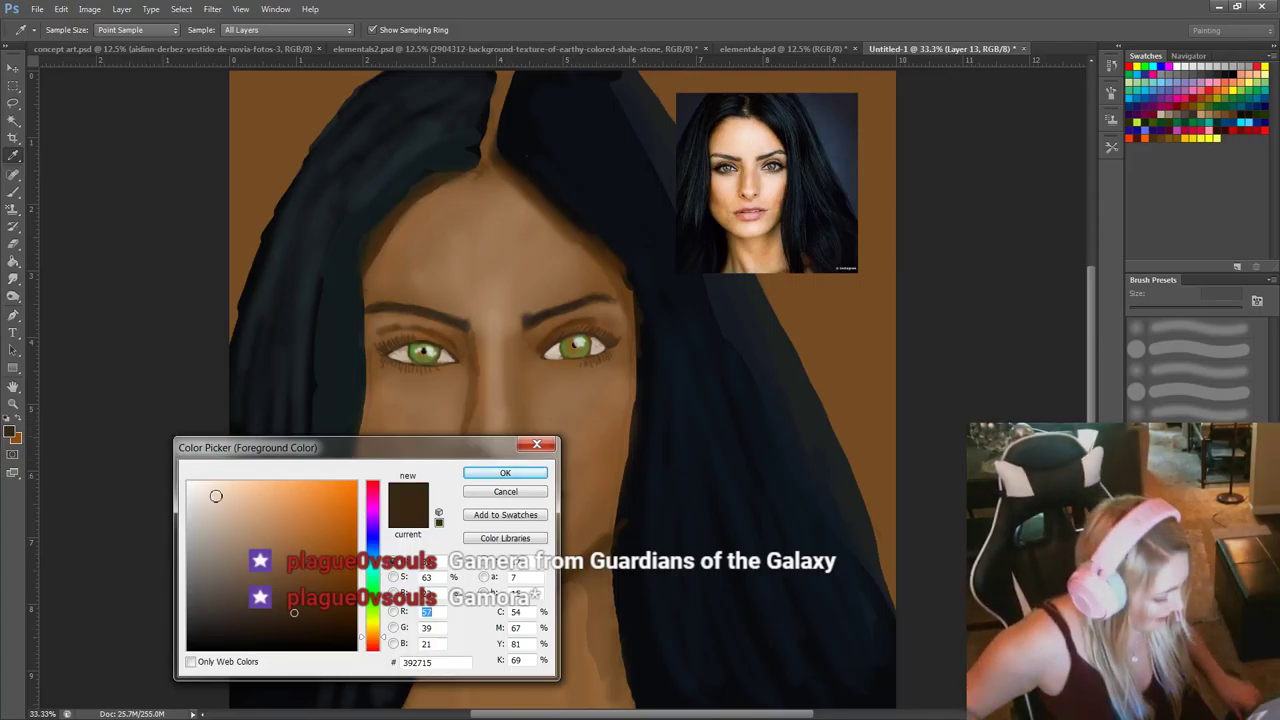
{"action": "left_click_drag", "start_coordinate": [214, 494], "coordinate": [190, 490]}
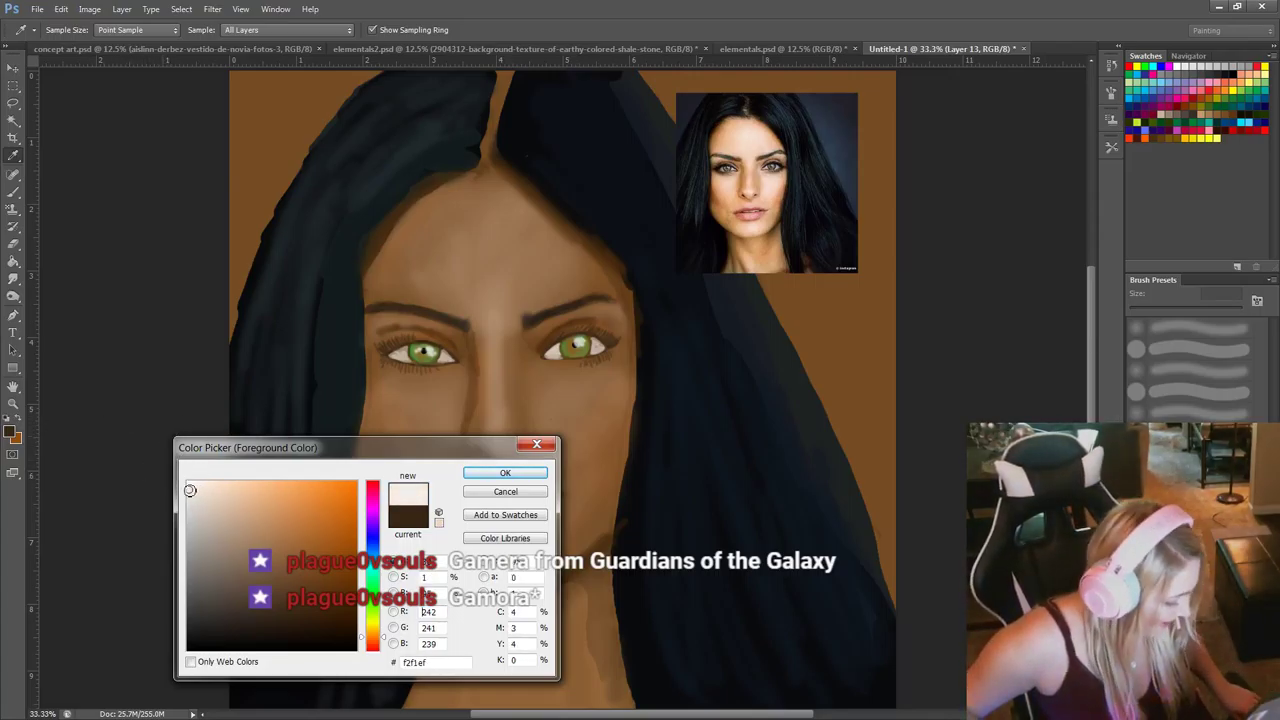
{"action": "left_click", "coordinate": [505, 472]}
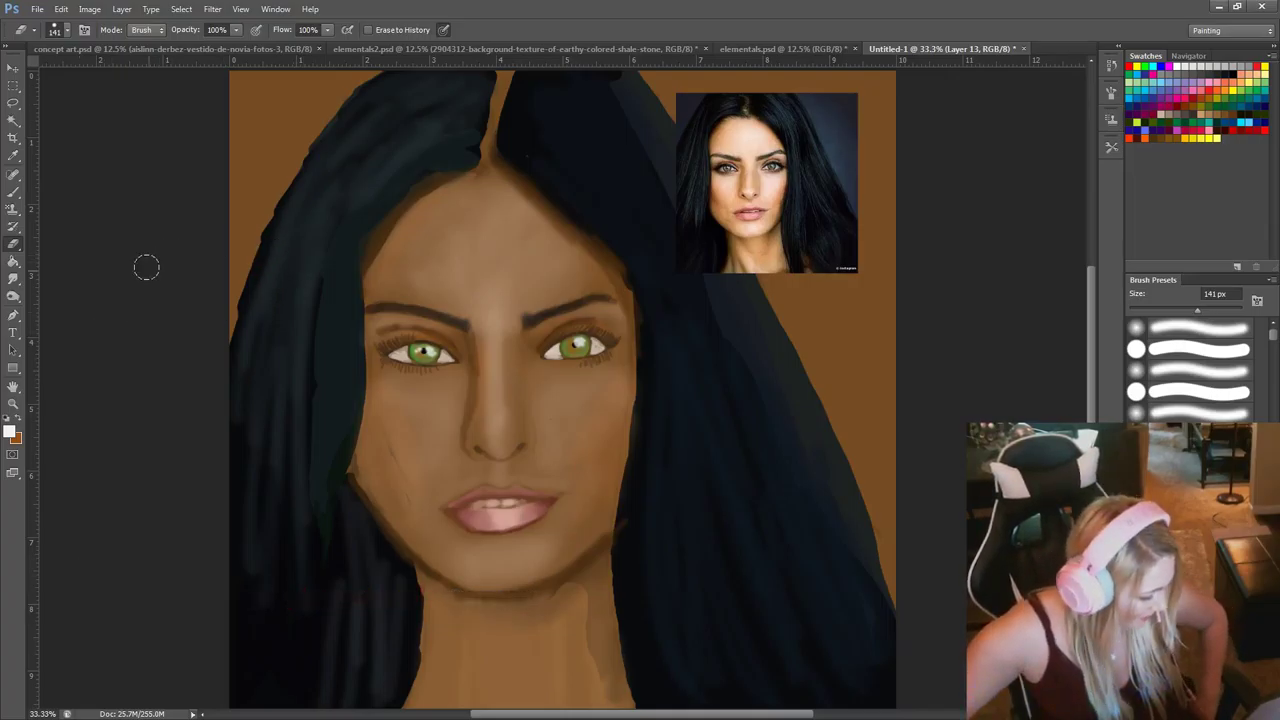
Set the foreground color to black and configure the brush to 15 px with 100% hardness.
{"action": "left_click", "coordinate": [13, 191]}
{"action": "left_click", "coordinate": [10, 432]}
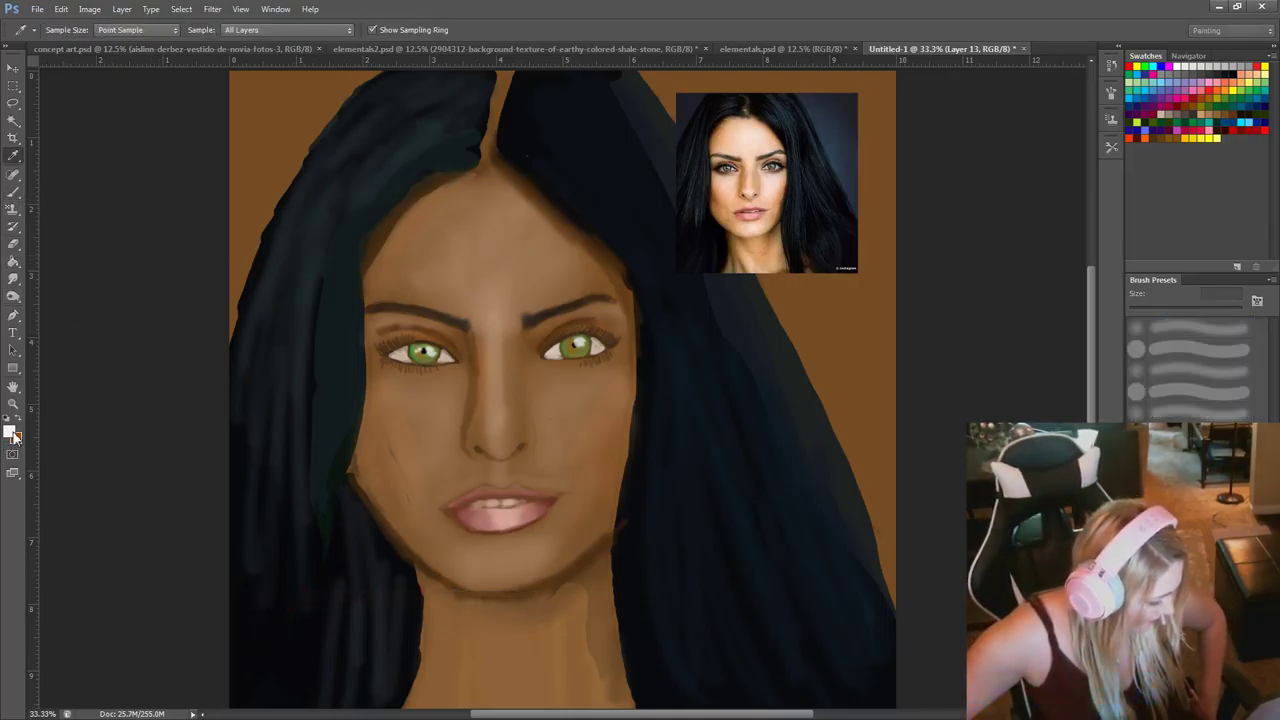
{"action": "left_click_drag", "start_coordinate": [296, 616], "coordinate": [218, 650]}
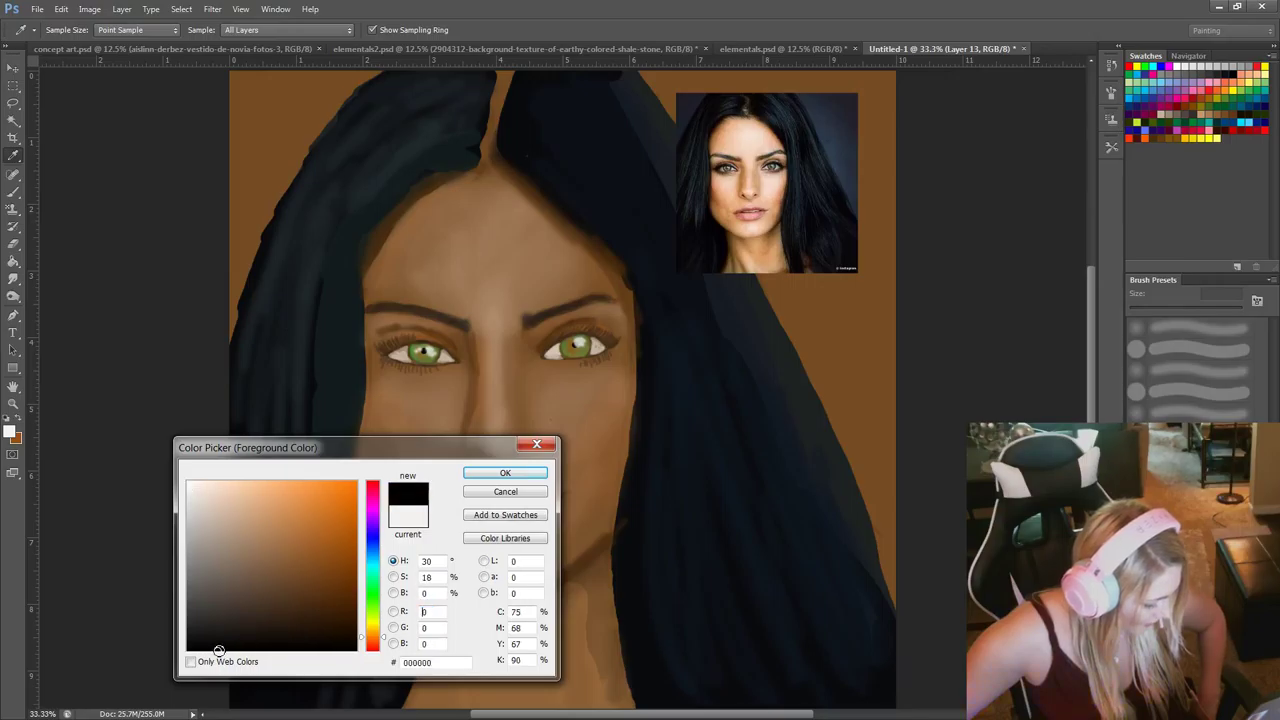
{"action": "left_click", "coordinate": [505, 473]}
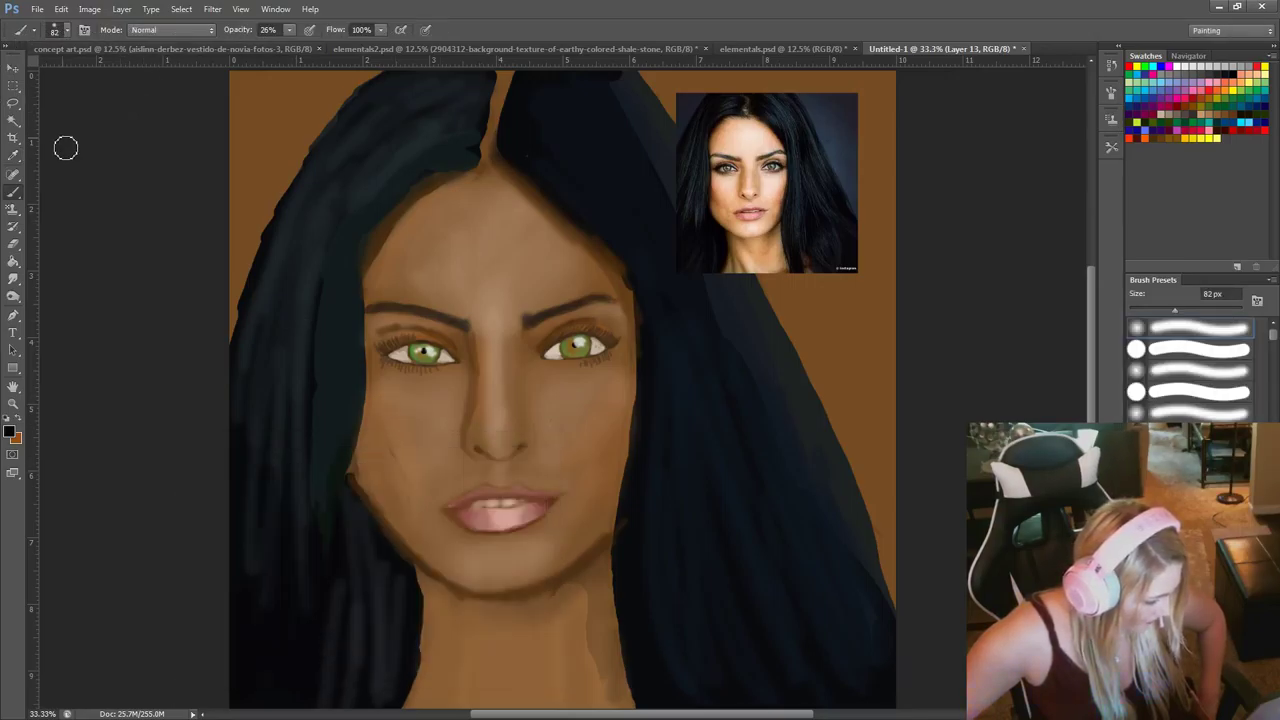
{"action": "left_click", "coordinate": [71, 37]}
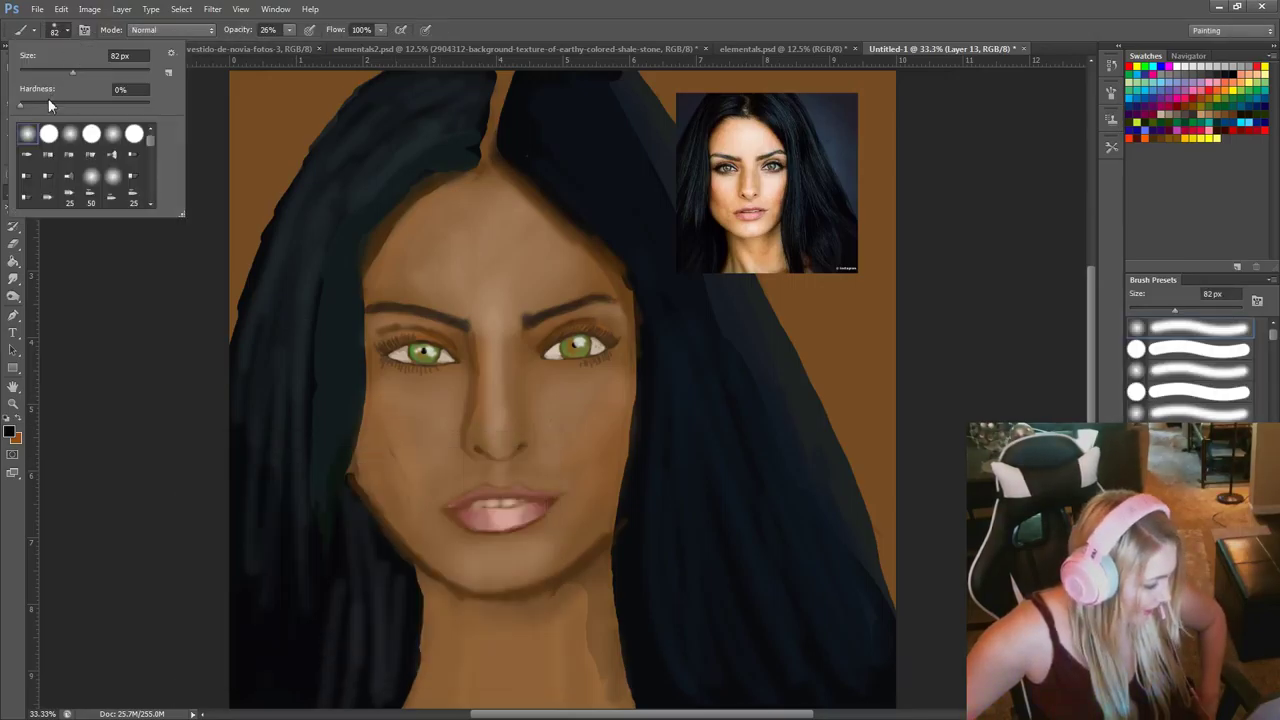
{"action": "left_click_drag", "start_coordinate": [48, 104], "coordinate": [141, 122]}
{"action": "left_click_drag", "start_coordinate": [46, 72], "coordinate": [28, 68]}
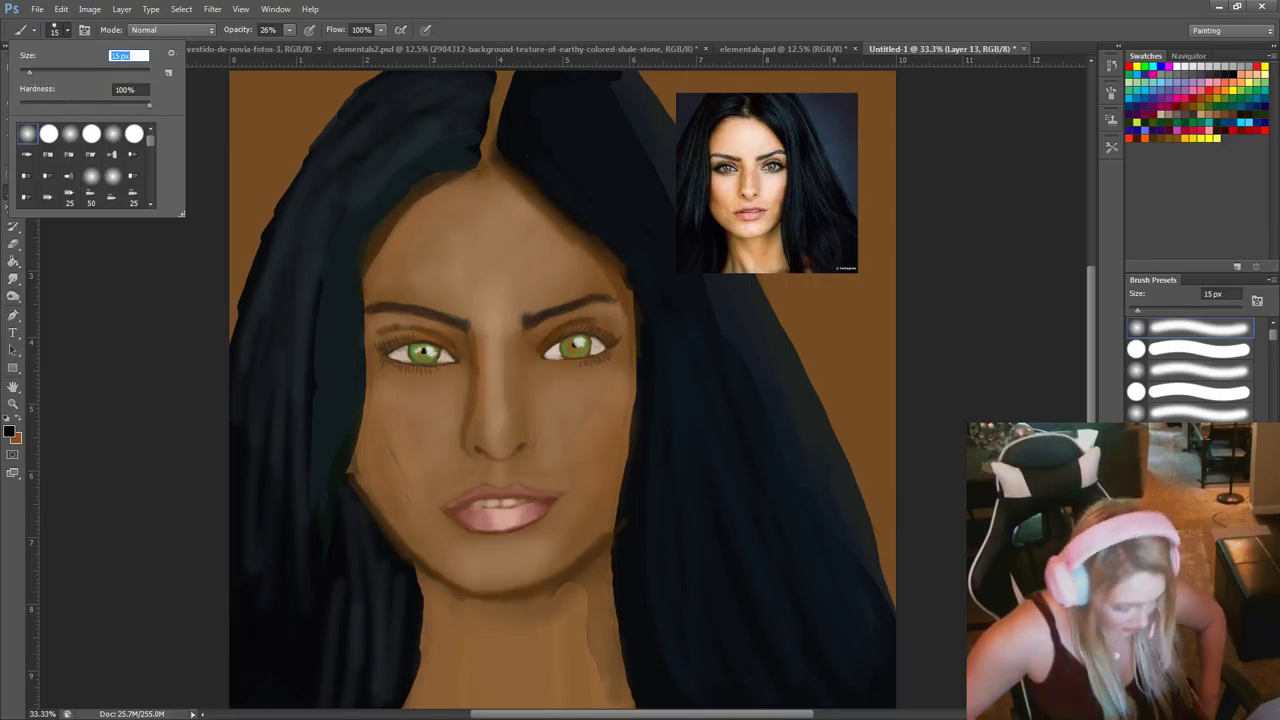
{"action": "key", "text": "Return"}
Add a new layer and draw fine black hair strokes along both eyebrows with a 7 px brush.
{"action": "key", "text": "ctrl+shift+alt+n"}
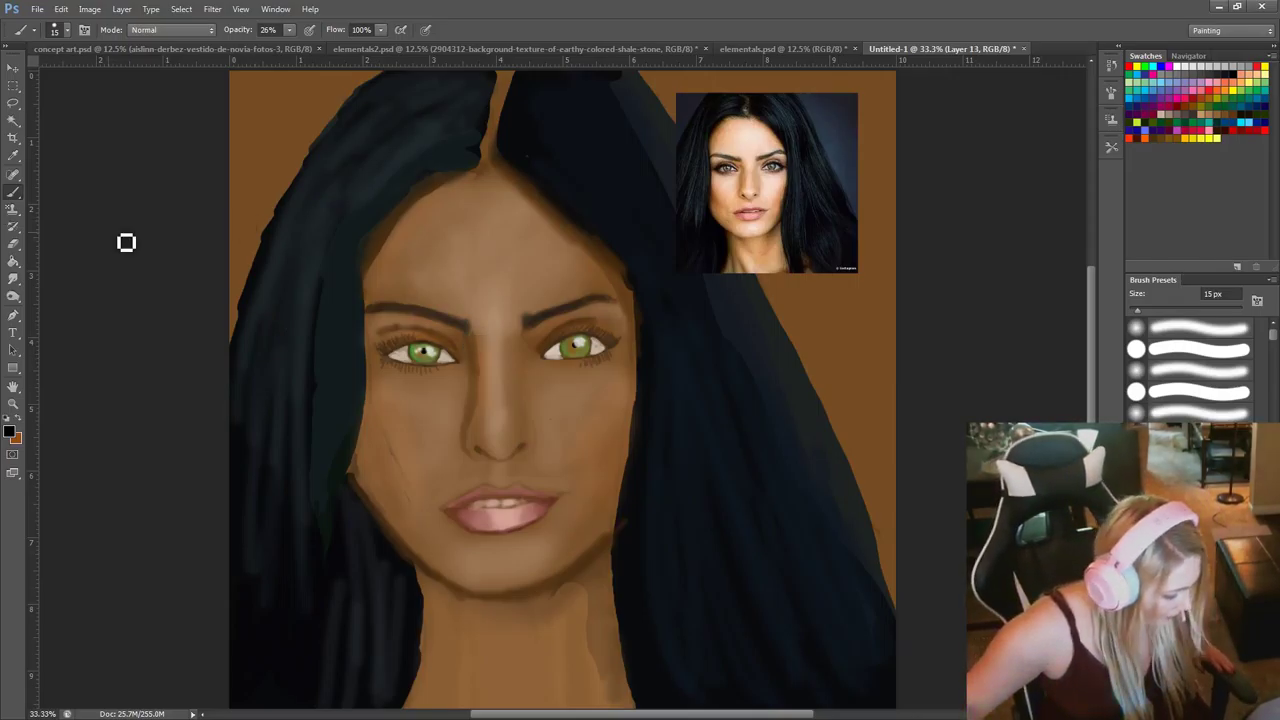
{"action": "left_click", "coordinate": [14, 245]}
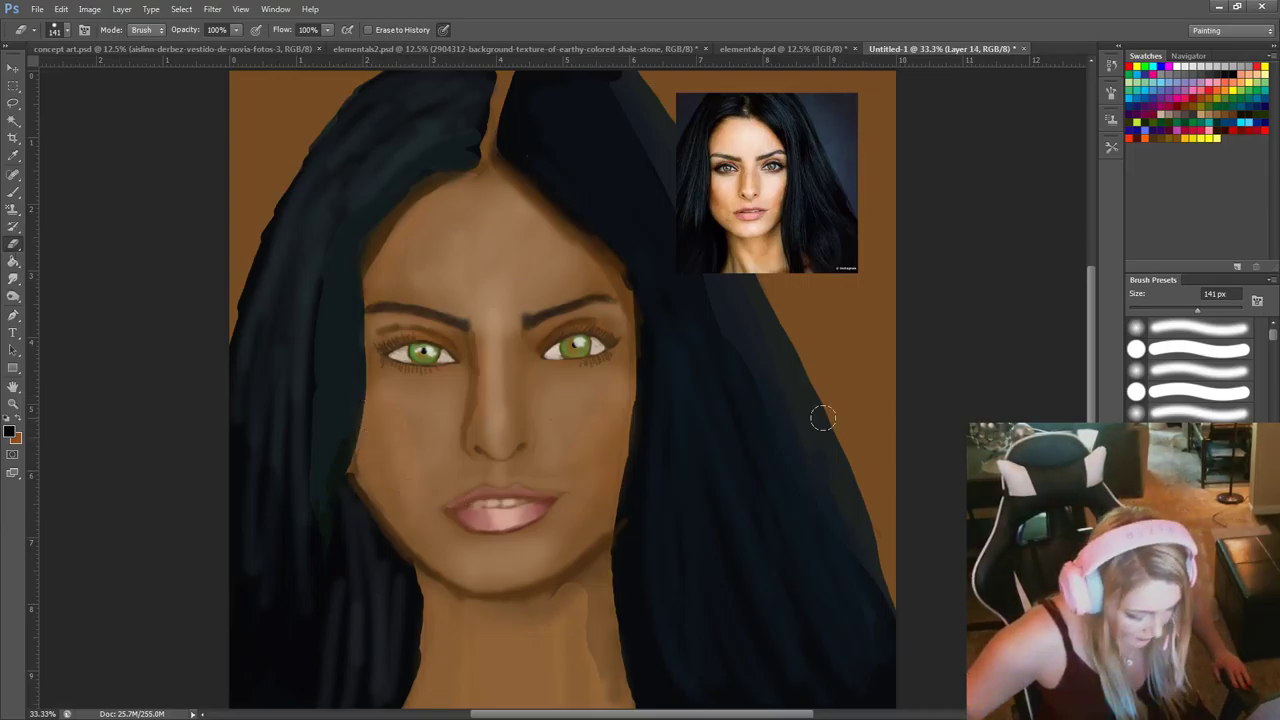
{"action": "left_click", "coordinate": [13, 192]}
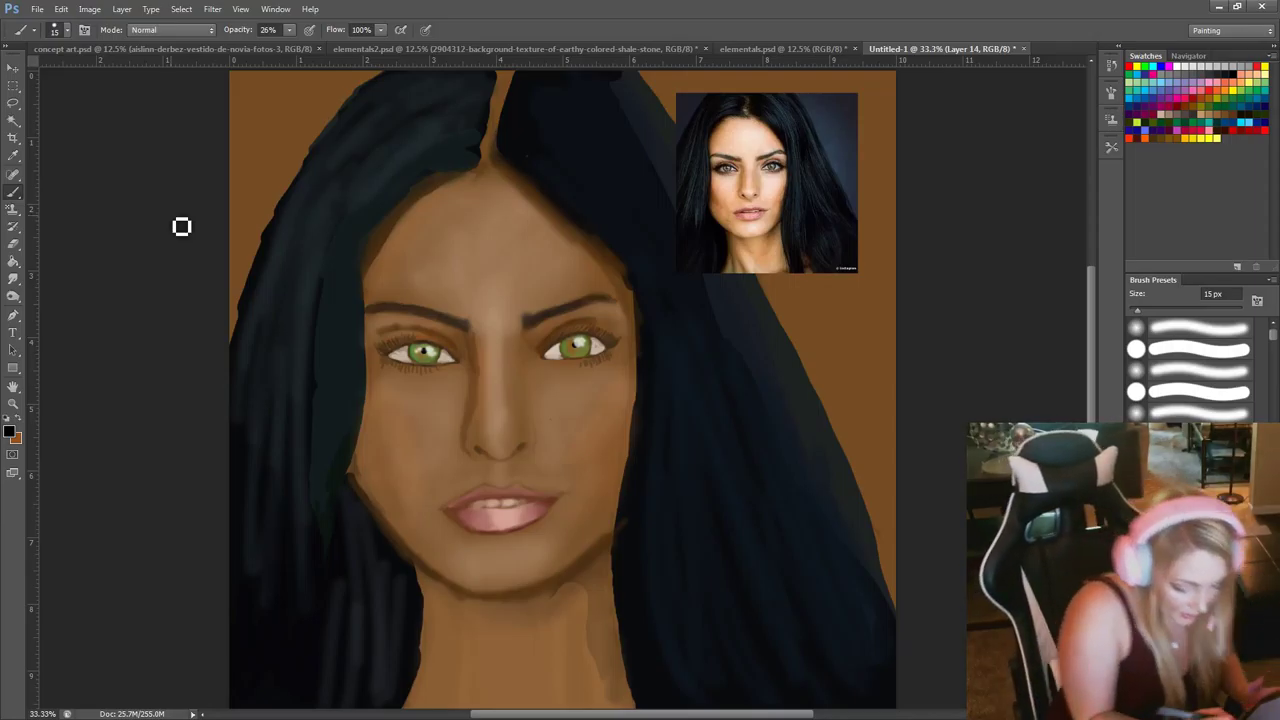
{"action": "right_click", "coordinate": [753, 441]}
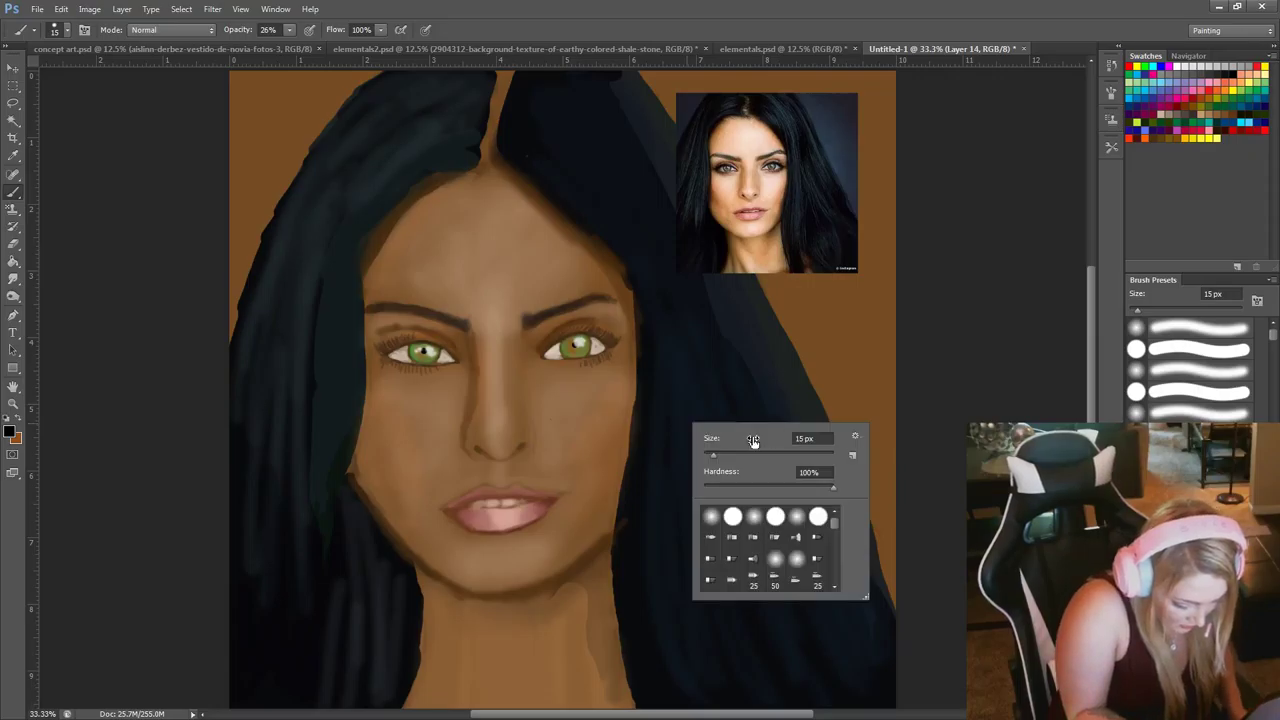
{"action": "left_click_drag", "start_coordinate": [753, 441], "coordinate": [709, 456]}
{"action": "key", "text": "Return"}
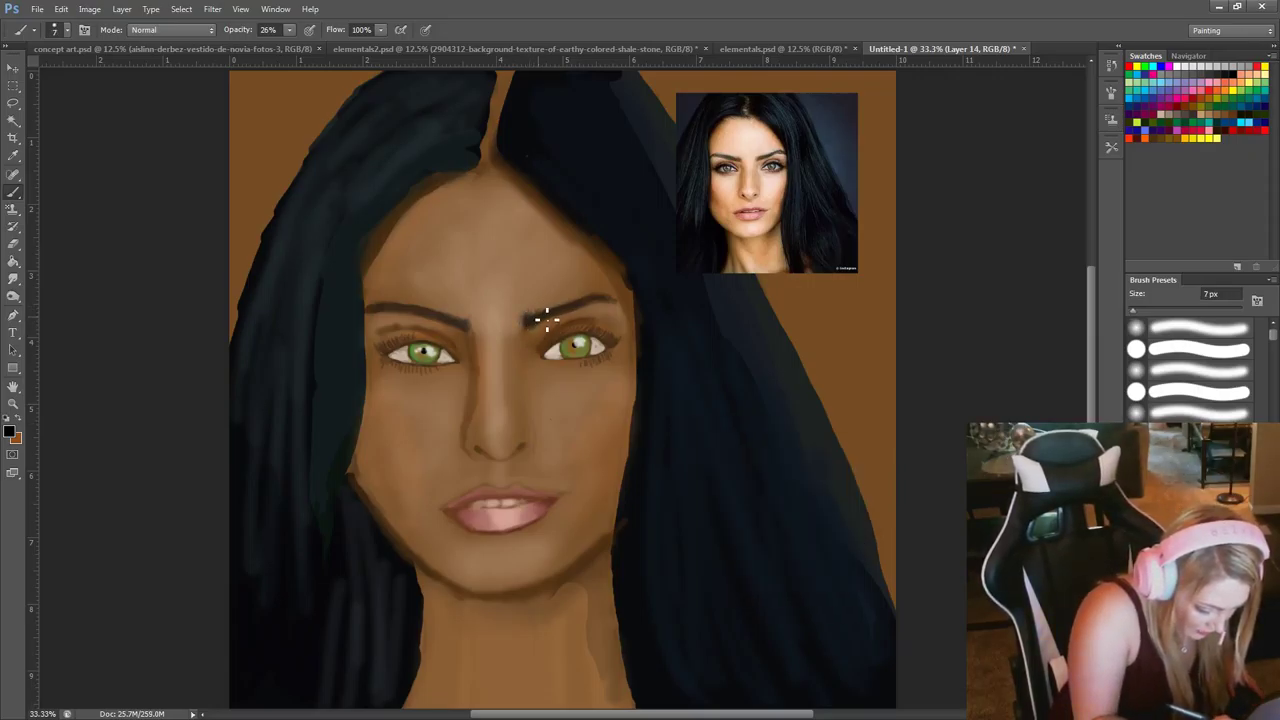
{"action": "key", "text": "ctrl+plus"}
{"action": "key", "text": "ctrl+plus"}
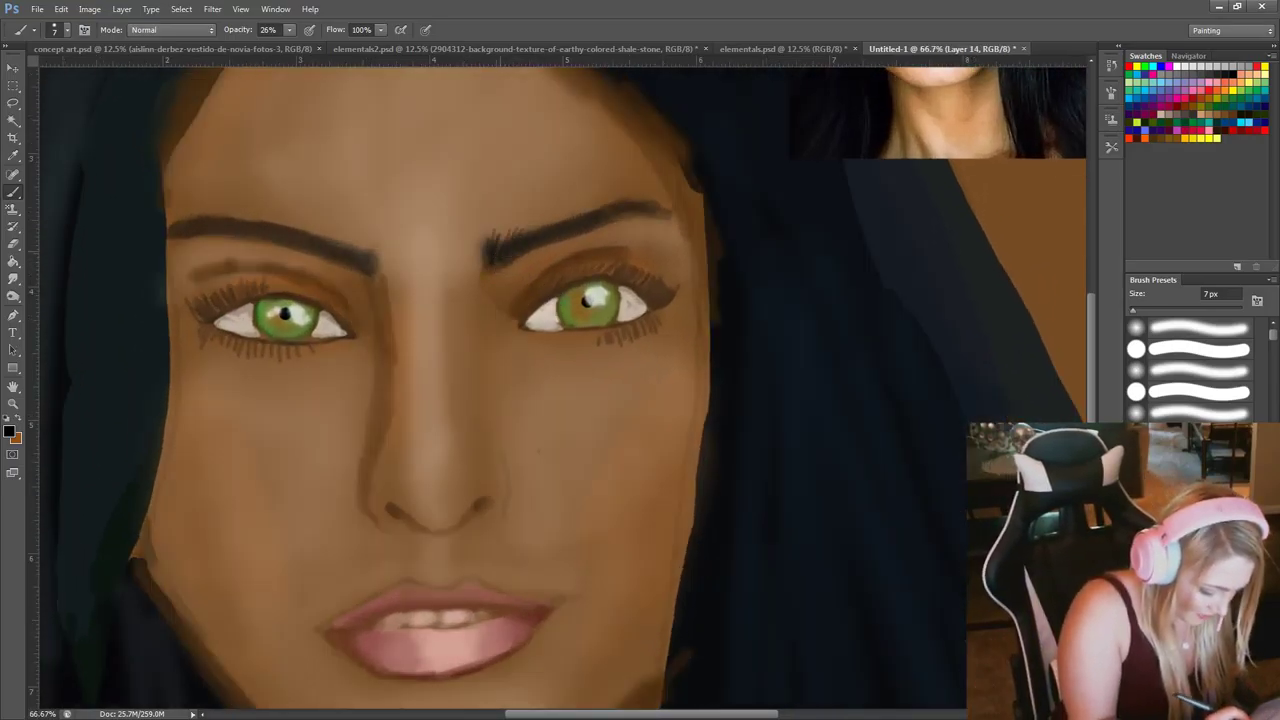
{"action": "mouse_move", "coordinate": [515, 253]}
{"action": "left_mouse_down"}
{"action": "mouse_move", "coordinate": [651, 214]}
{"action": "mouse_move", "coordinate": [627, 225]}
{"action": "left_mouse_up"}
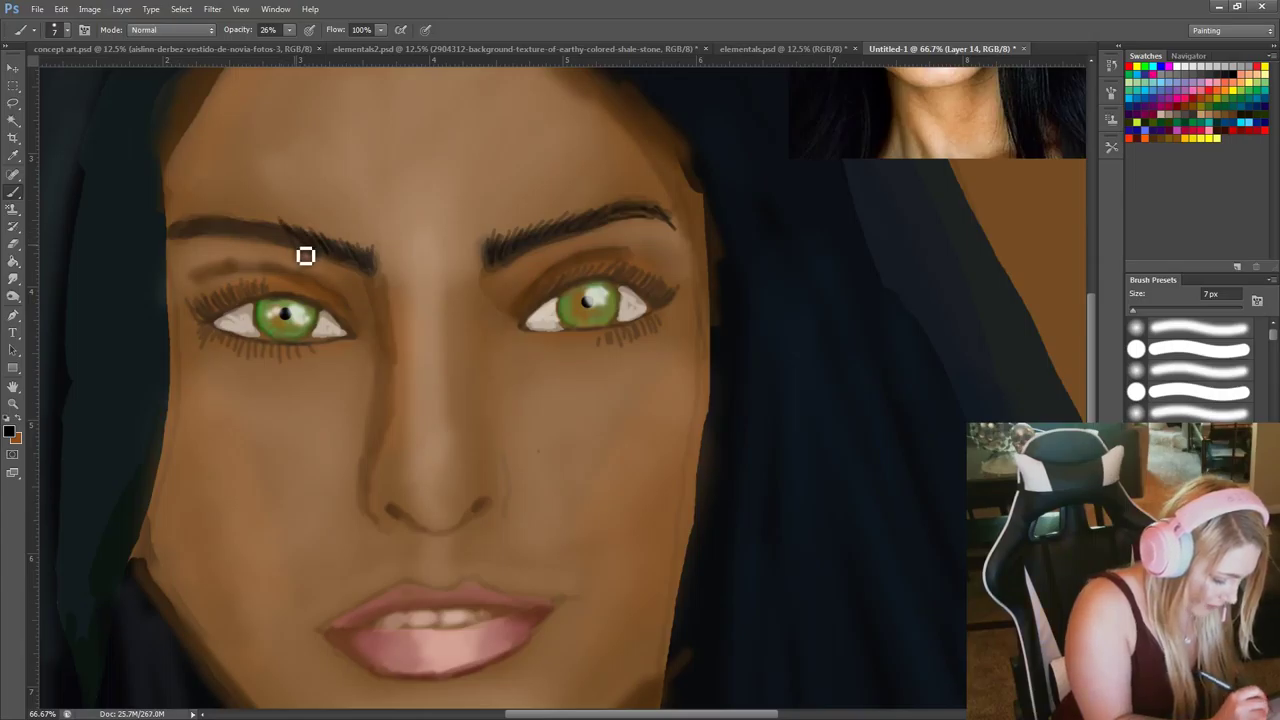
{"action": "left_click_drag", "start_coordinate": [259, 231], "coordinate": [200, 225]}
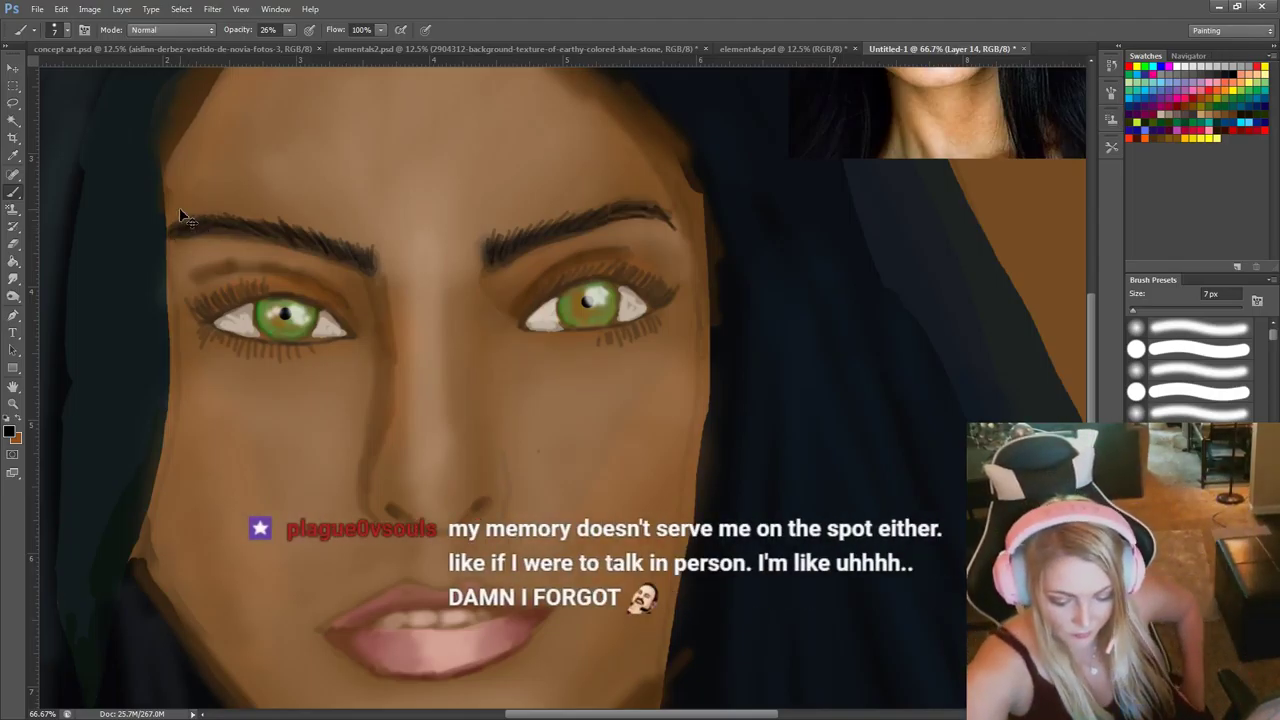
Compare the painted portrait with the reference photo, examining the photo's eyes, nose, lips and skin tones up close.
{"action": "key", "text": "ctrl+minus"}
{"action": "key", "text": "ctrl+minus"}
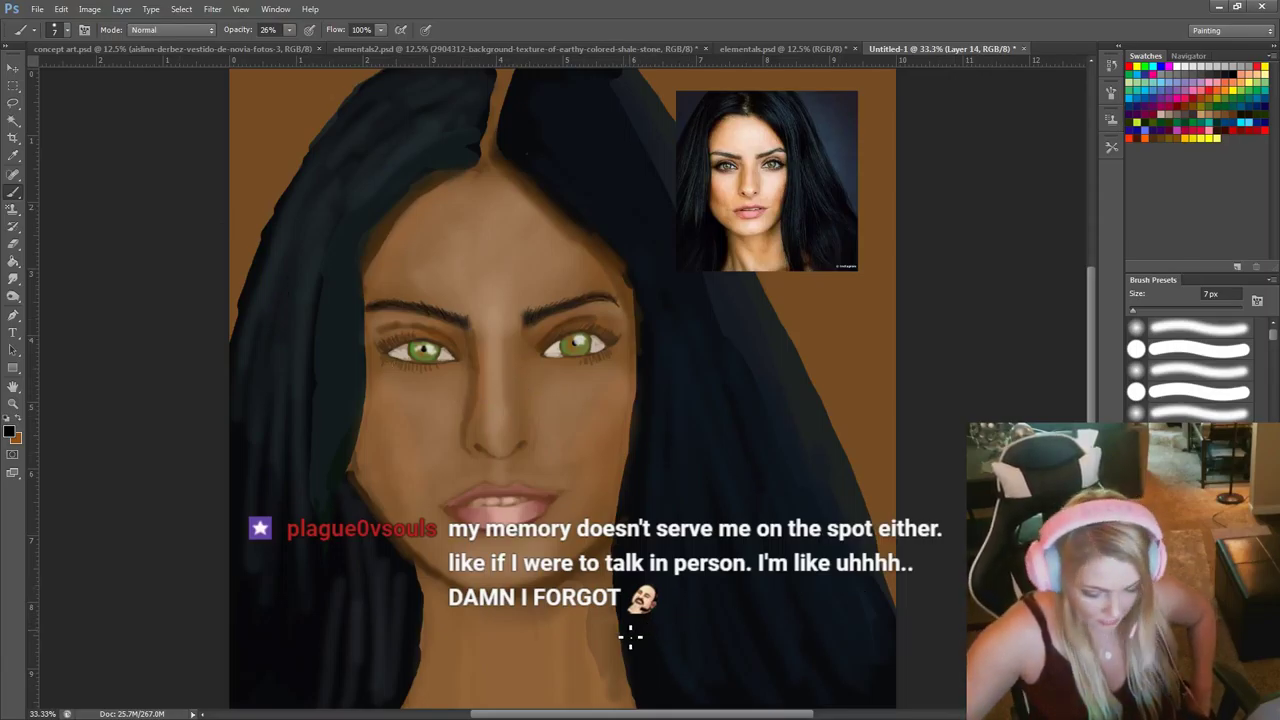
{"action": "key", "text": "ctrl+plus"}
{"action": "key", "text": "ctrl+plus"}
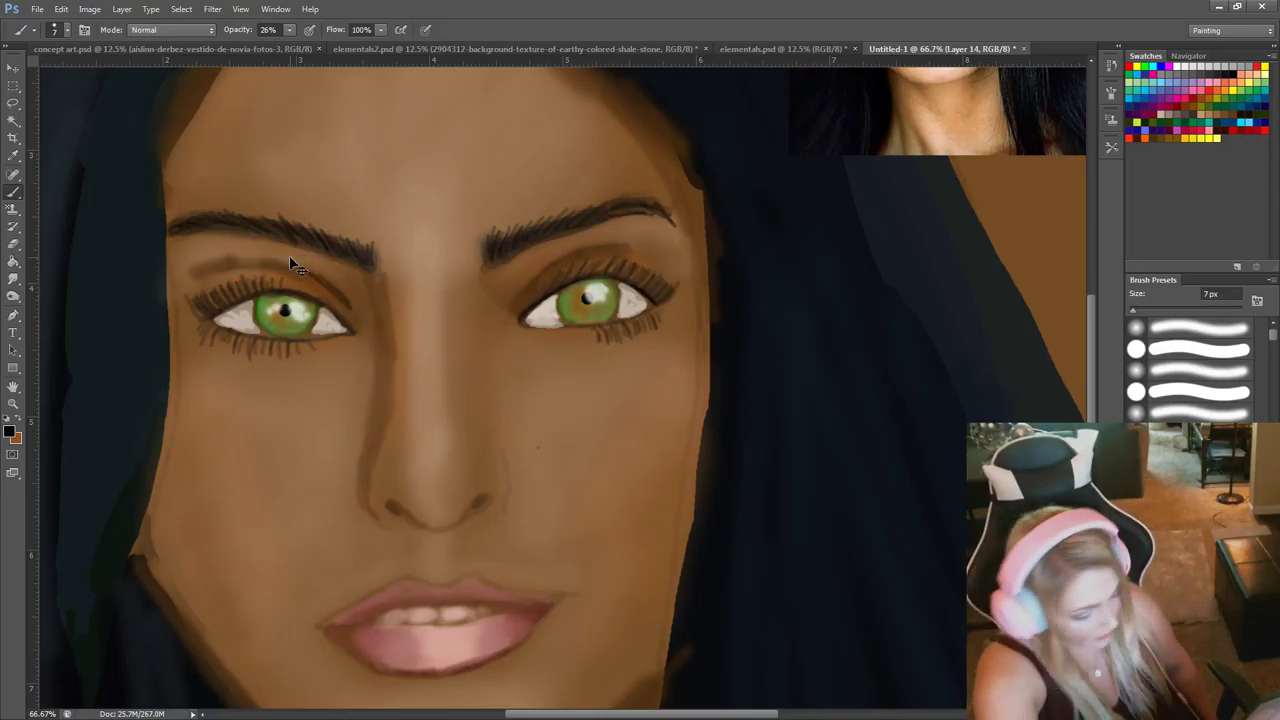
{"action": "scroll", "coordinate": [1017, 409], "scroll_direction": "up", "scroll_amount": 5}
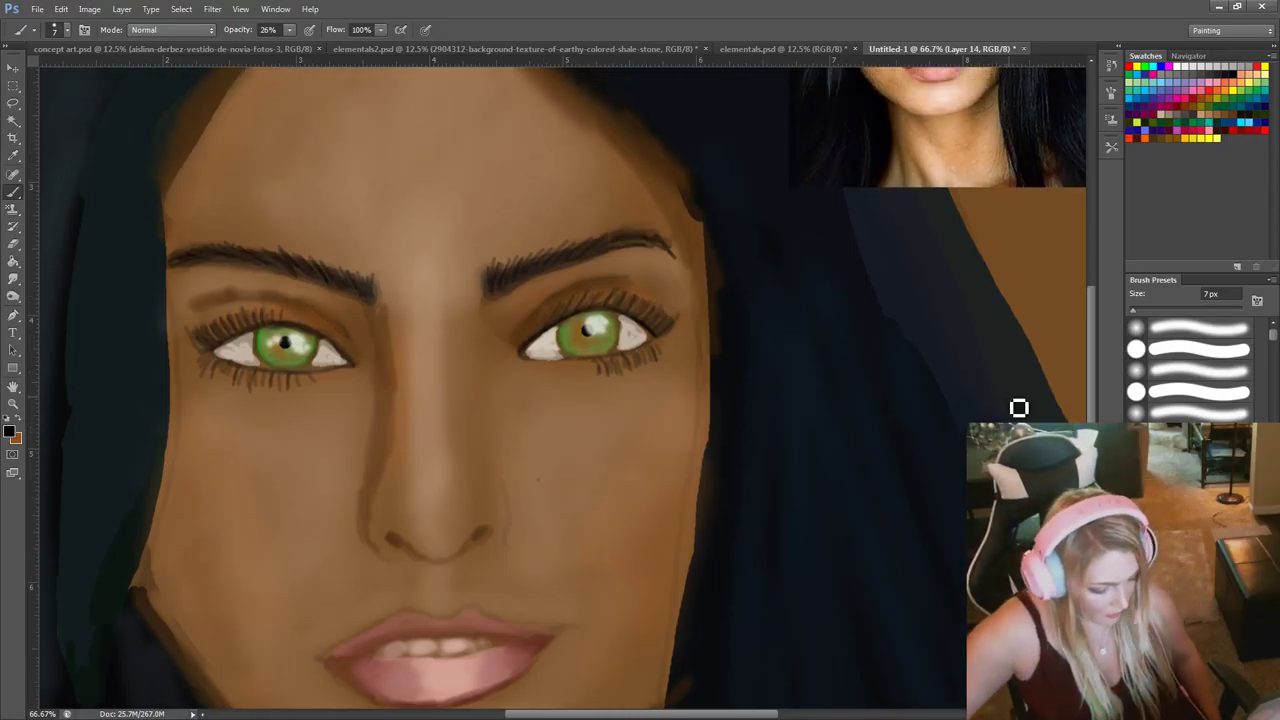
{"action": "scroll", "coordinate": [1058, 409], "scroll_direction": "up", "scroll_amount": 1}
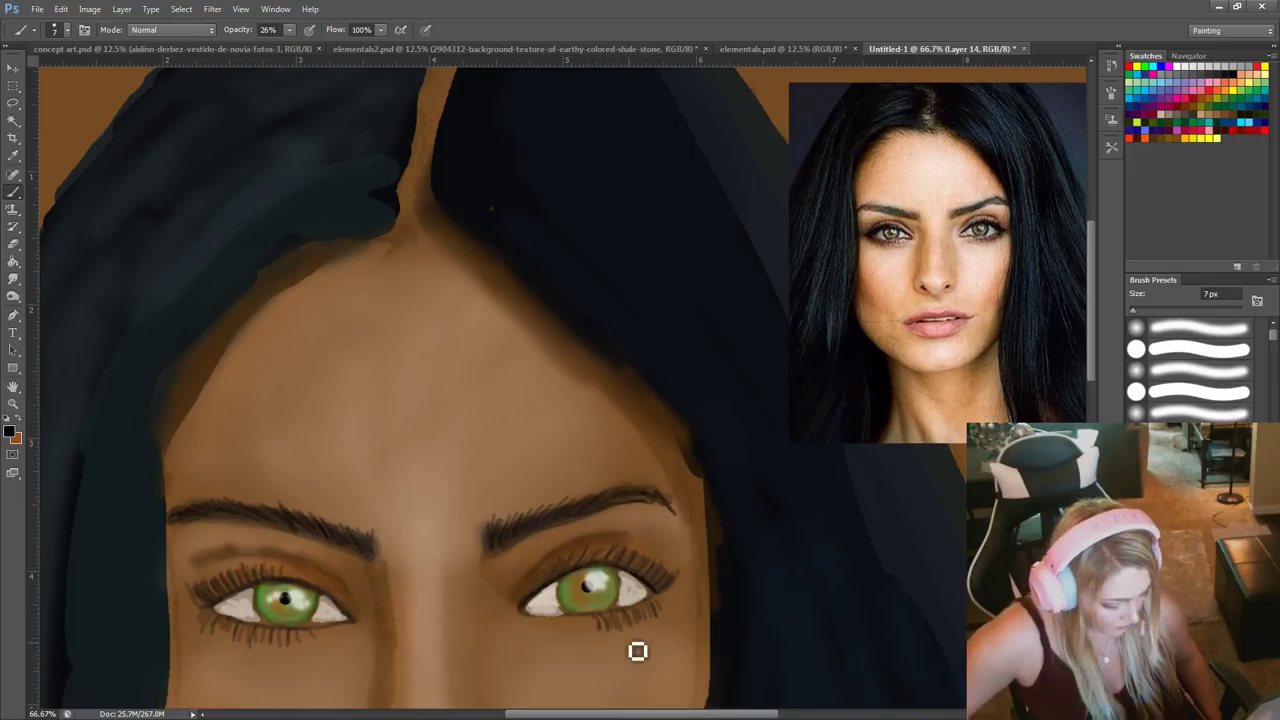
{"action": "left_click_drag", "start_coordinate": [592, 716], "coordinate": [654, 717]}
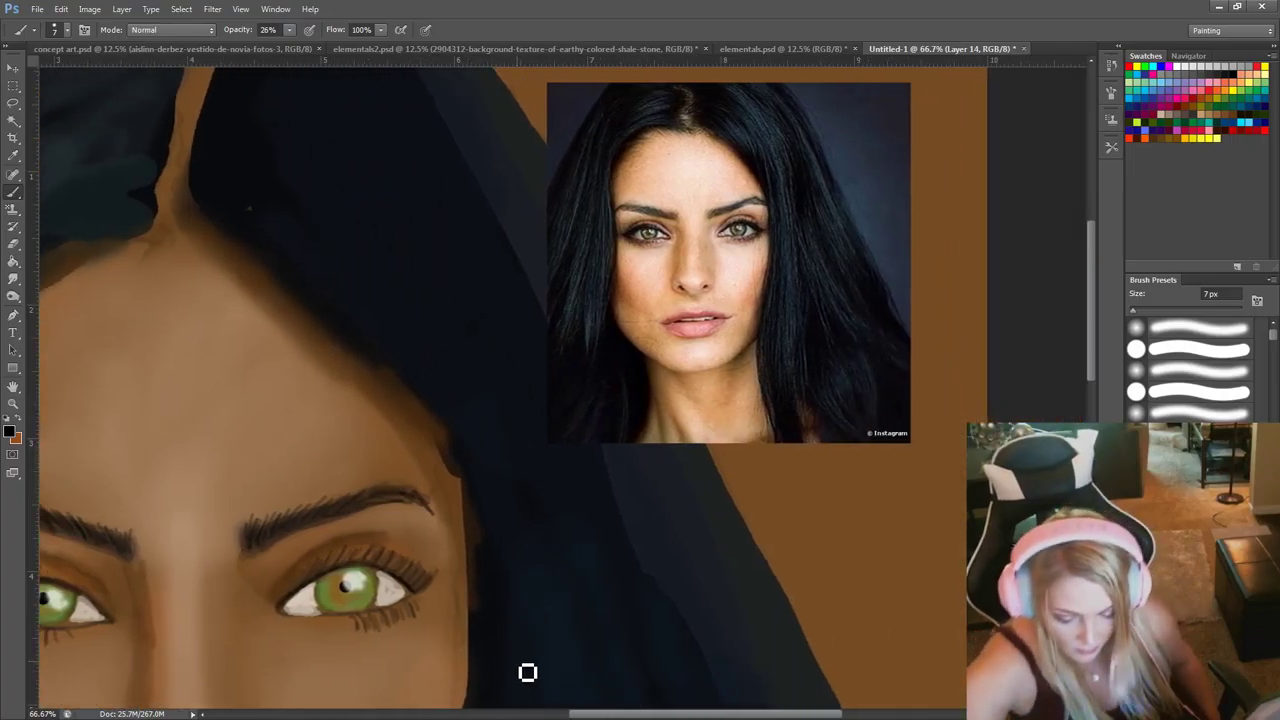
{"action": "key", "text": "ctrl+plus"}
{"action": "key", "text": "ctrl+plus"}
{"action": "scroll", "coordinate": [751, 523], "scroll_direction": "up", "scroll_amount": 10}
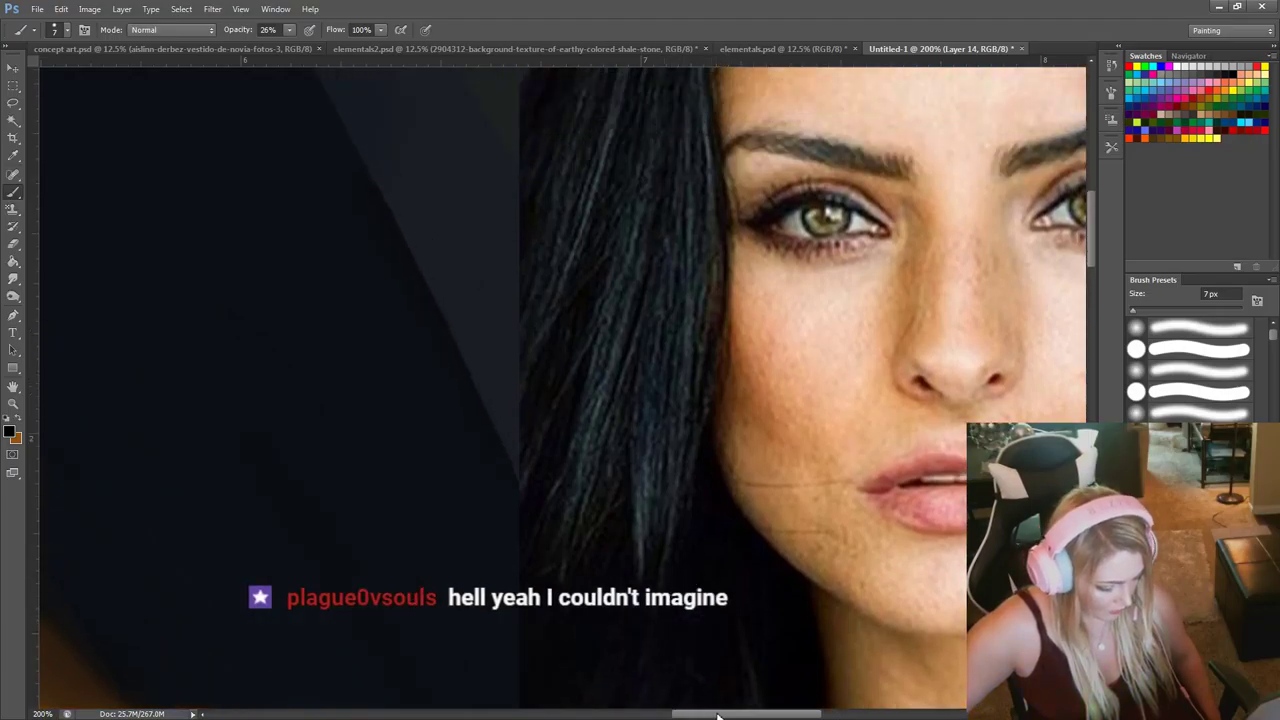
{"action": "left_click_drag", "start_coordinate": [717, 716], "coordinate": [760, 709]}
{"action": "scroll", "coordinate": [679, 612], "scroll_direction": "up", "scroll_amount": 1}
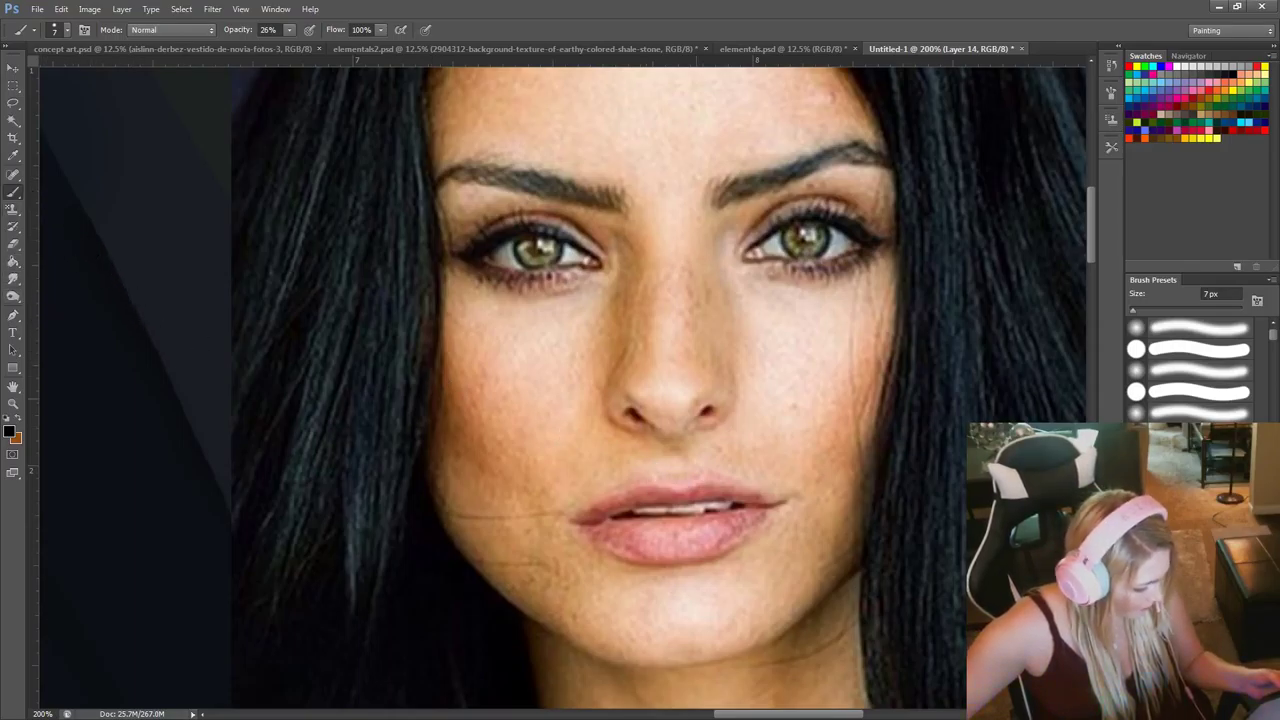
{"action": "scroll", "coordinate": [562, 388], "scroll_direction": "down", "scroll_amount": 3}
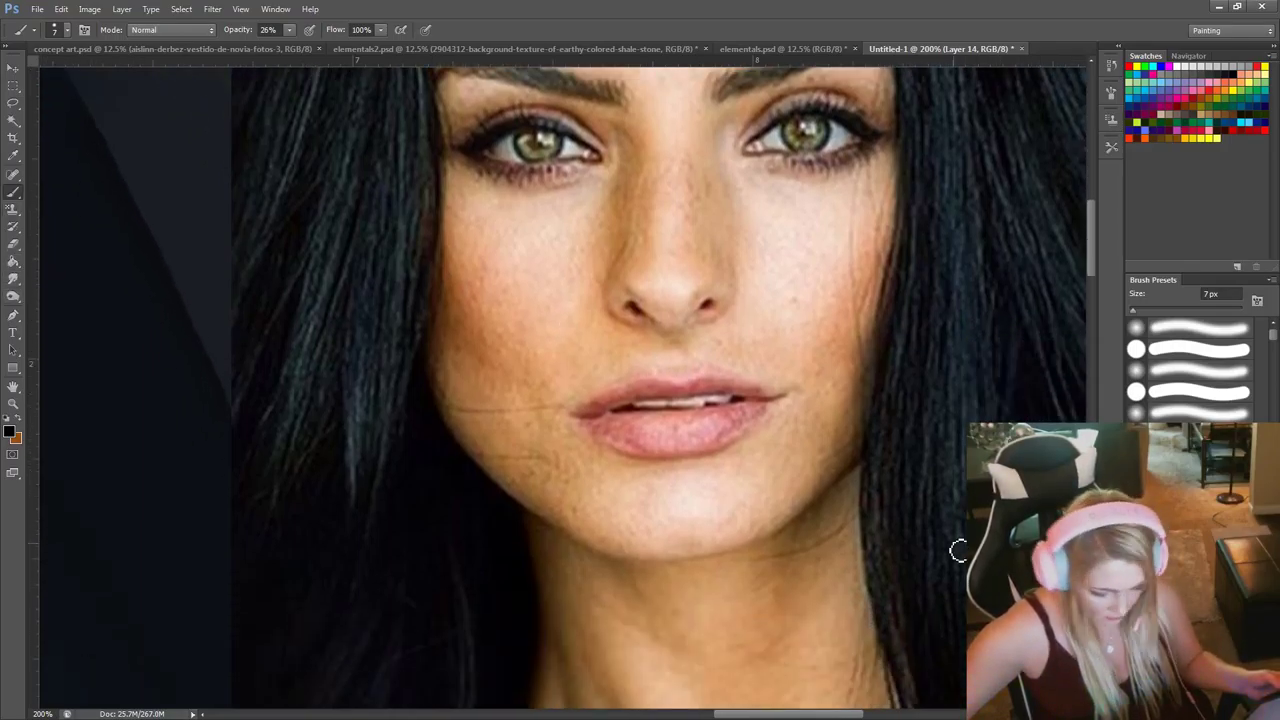
{"action": "key", "text": "ctrl+minus"}
{"action": "key", "text": "ctrl+minus"}
{"action": "key", "text": "ctrl+minus"}
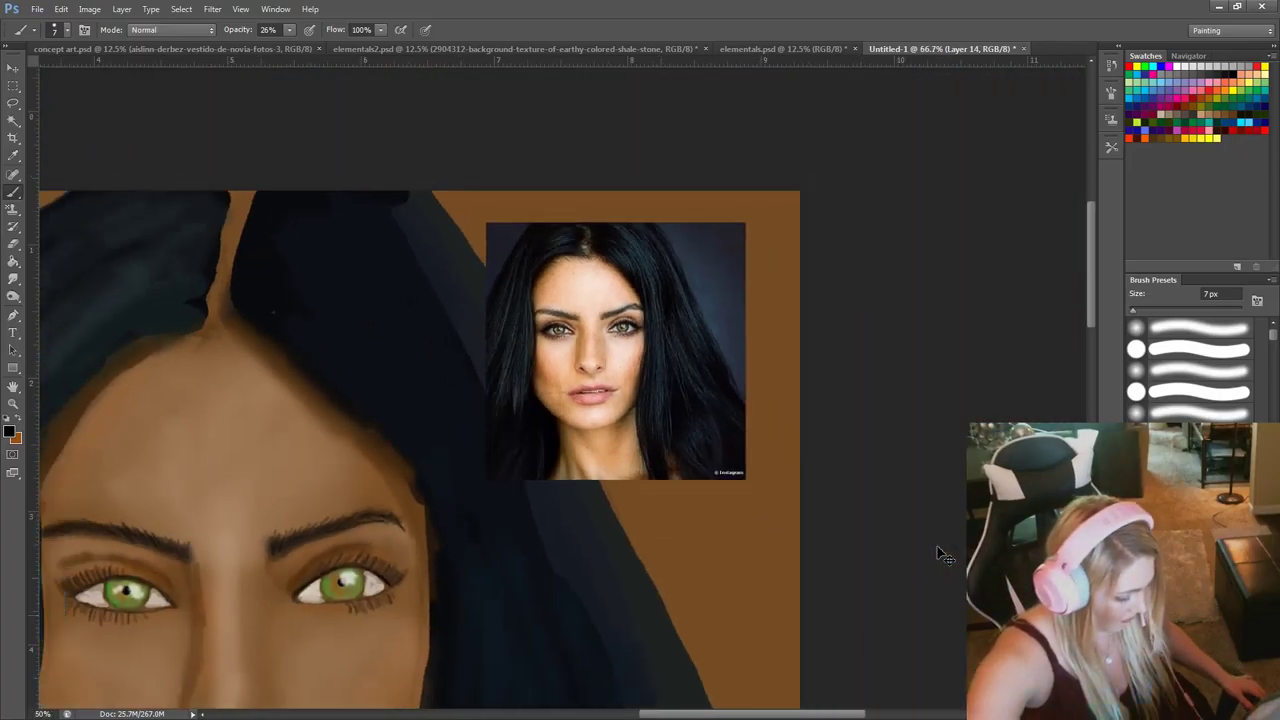
On a separate layer named colors, paint a tan skin swatch sampled from the reference photo, using a 90 px brush at 100% opacity.
{"action": "key", "text": "ctrl+plus"}
{"action": "key", "text": "ctrl+plus"}
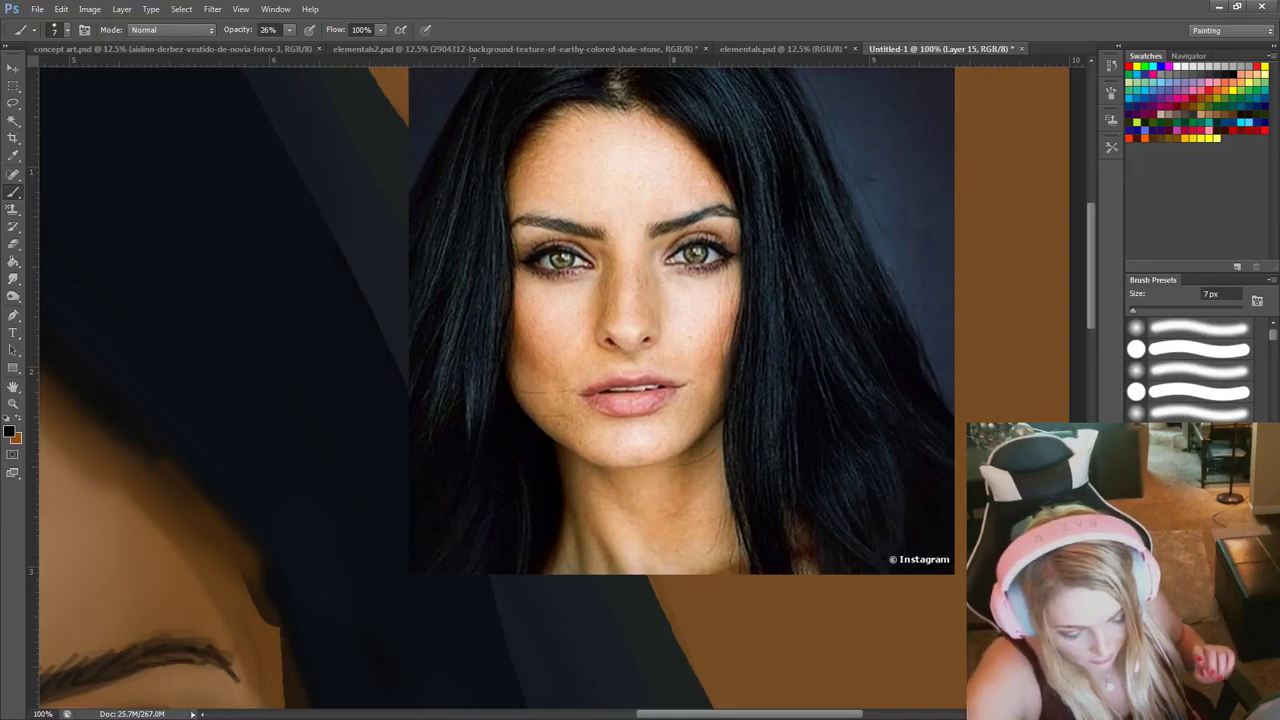
{"action": "key", "text": "alt+["}
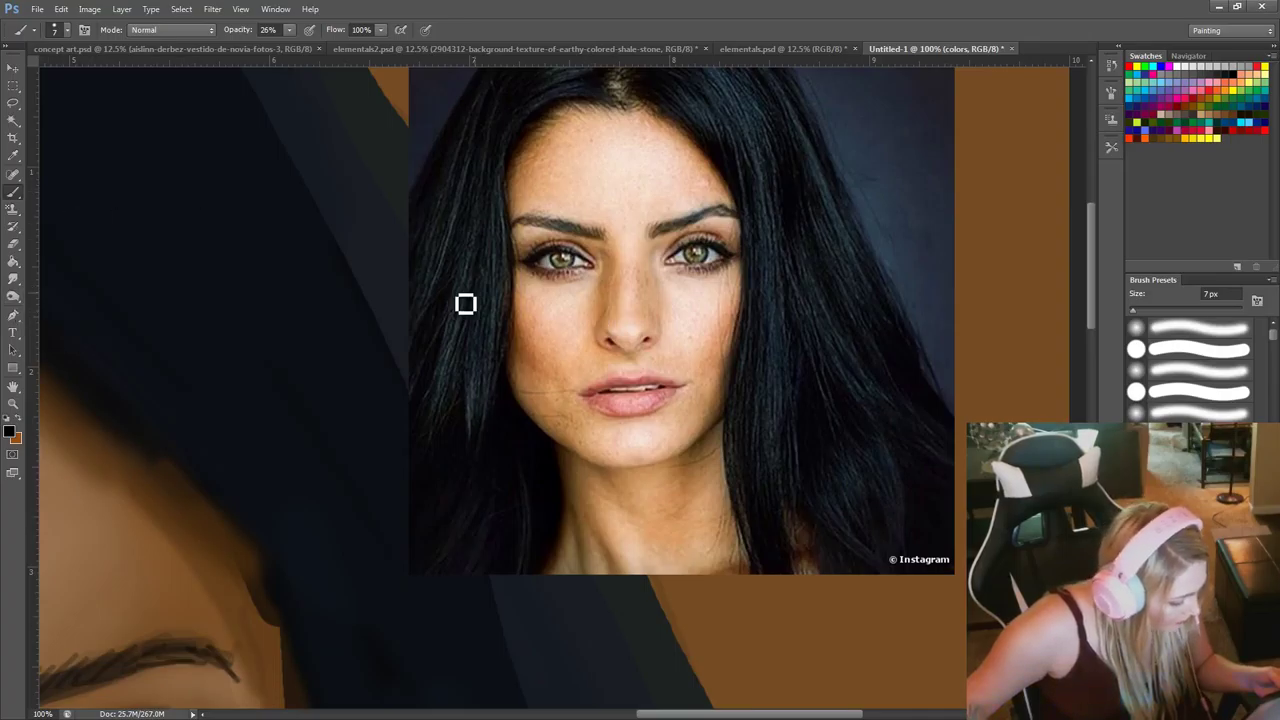
{"action": "key", "text": "alt"}
{"action": "left_click", "coordinate": [597, 315], "text": "alt"}
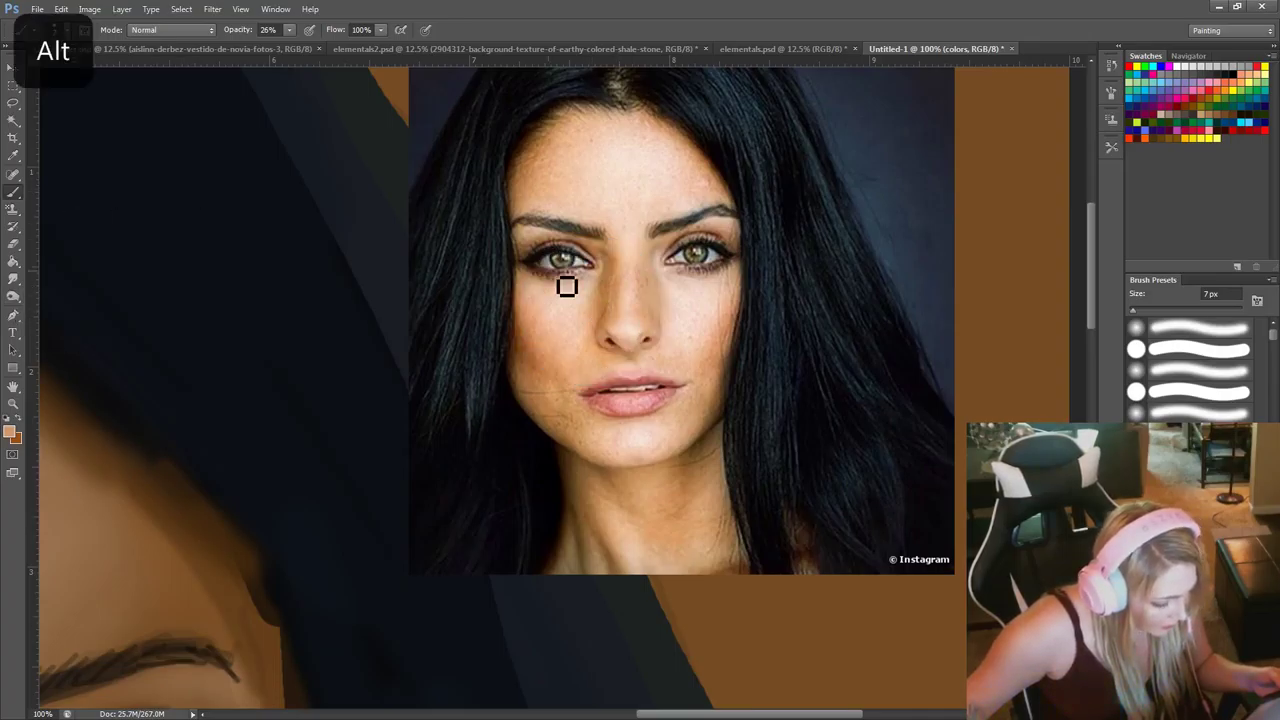
{"action": "left_click", "coordinate": [287, 30]}
{"action": "left_click_drag", "start_coordinate": [290, 46], "coordinate": [357, 57]}
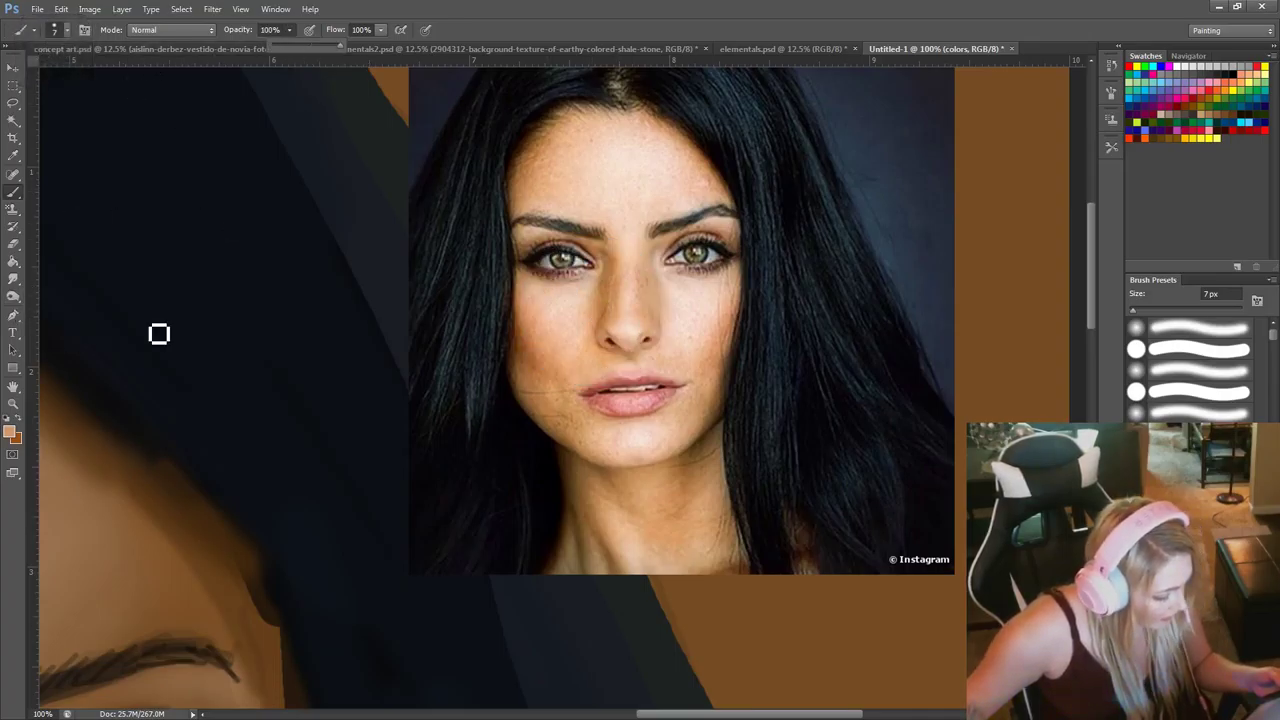
{"action": "left_click", "coordinate": [66, 30]}
{"action": "left_click", "coordinate": [78, 74]}
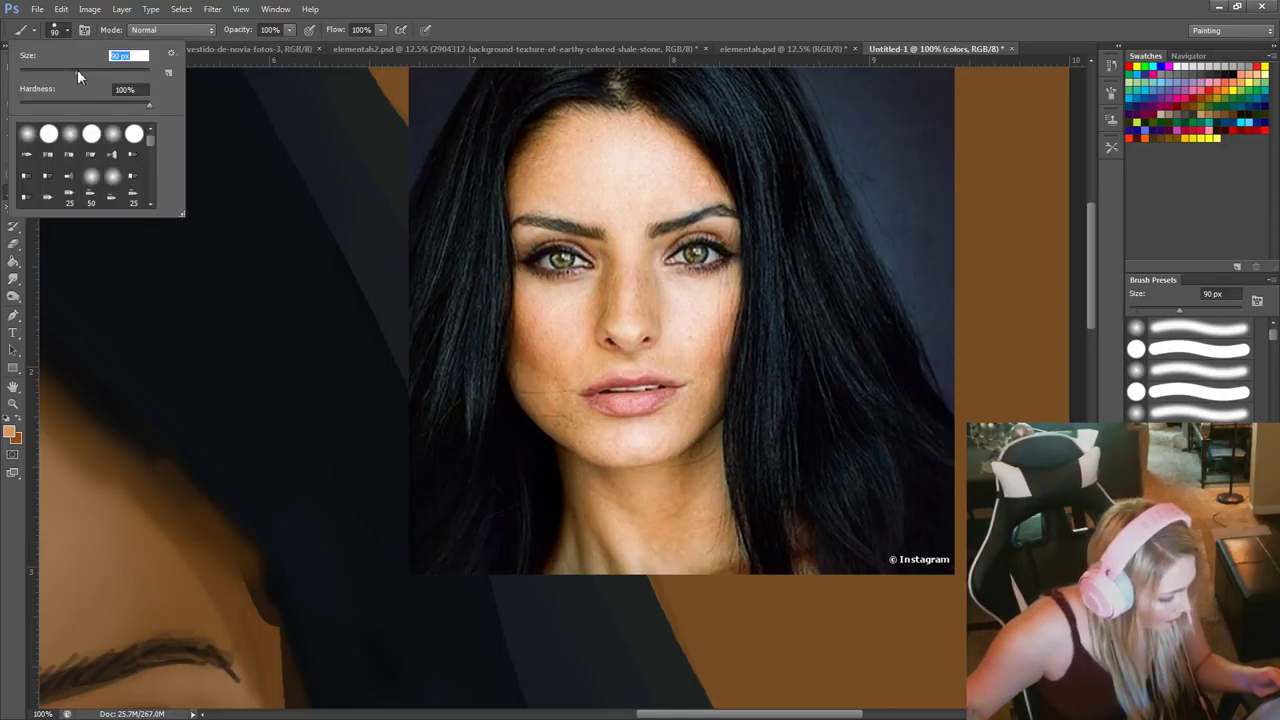
{"action": "left_click_drag", "start_coordinate": [228, 304], "coordinate": [202, 314]}
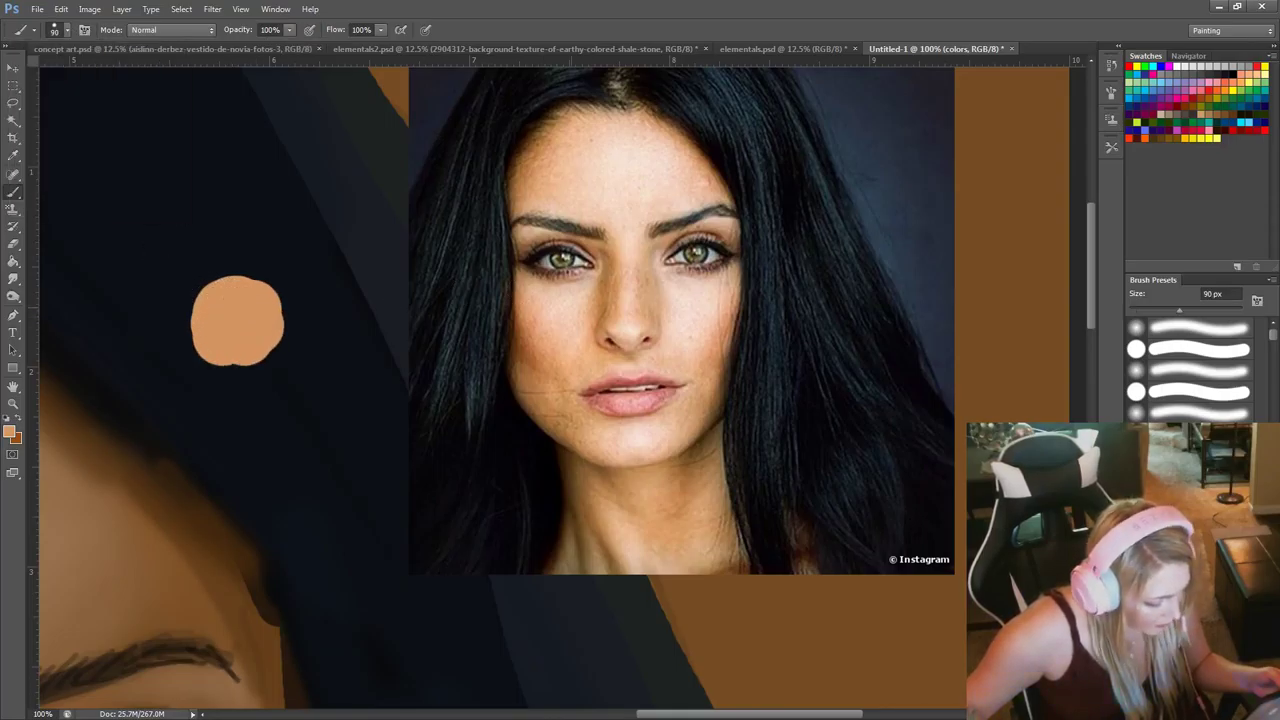
Sample the photo's peach cheek tone and dark brown jaw shadow, painting a swatch of each near the tan one.
{"action": "left_click", "coordinate": [532, 330], "text": "alt"}
{"action": "left_click", "coordinate": [308, 418]}
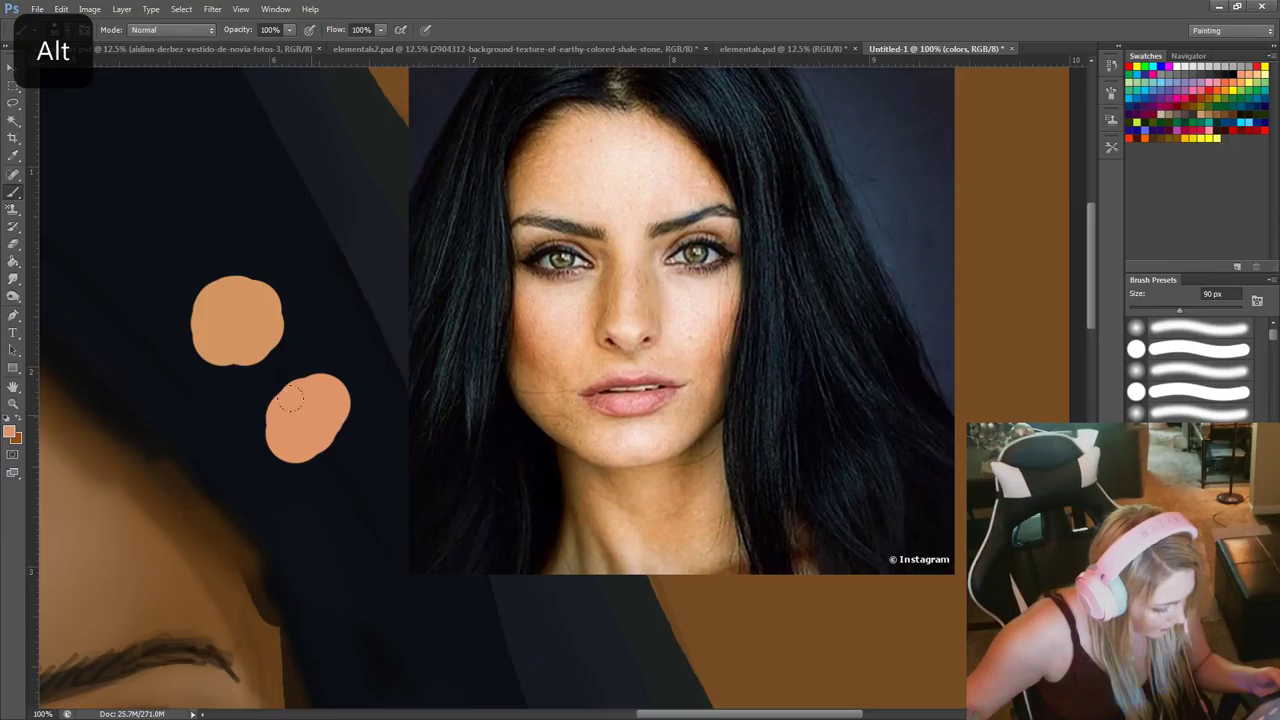
{"action": "left_click", "coordinate": [718, 400], "text": "alt"}
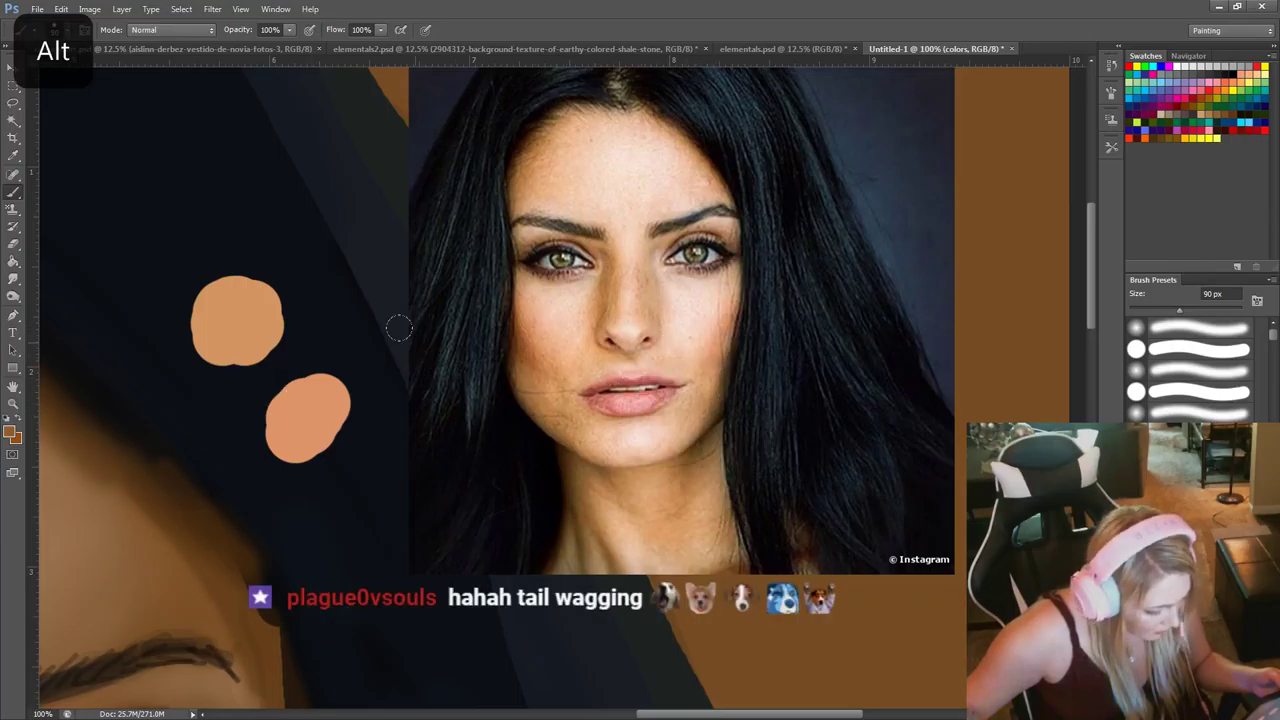
{"action": "left_click", "coordinate": [334, 295]}
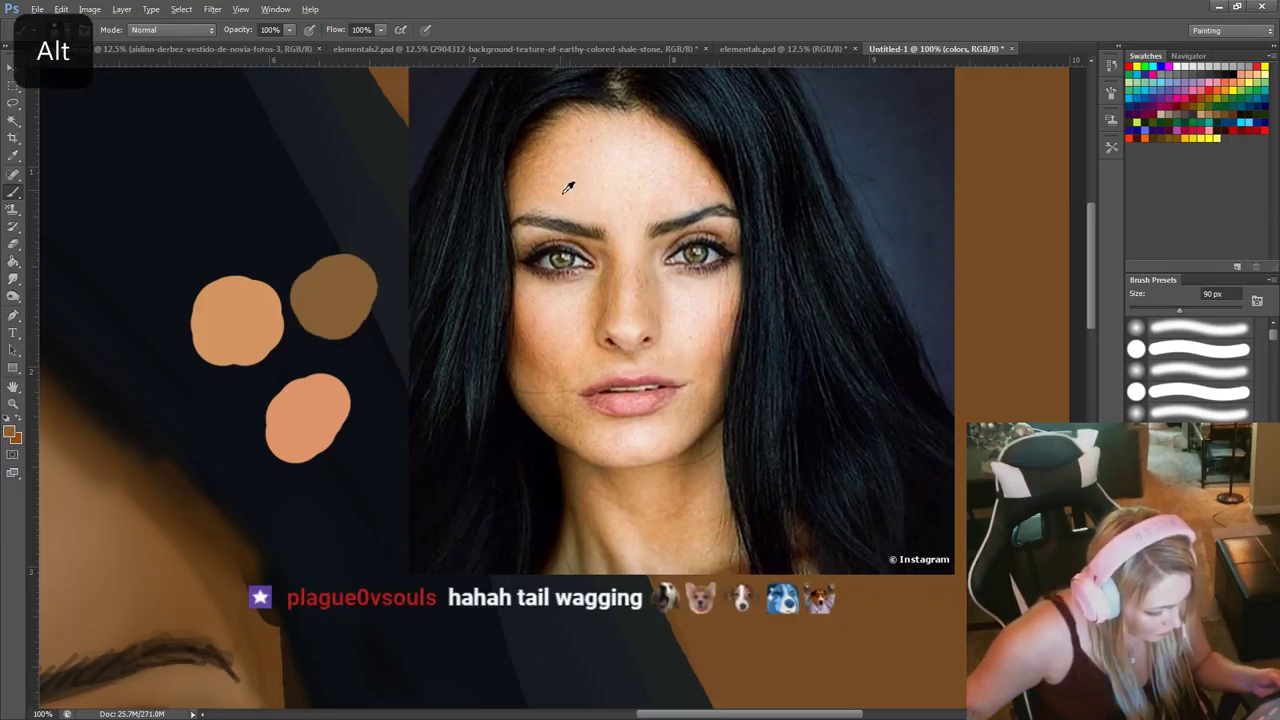
Add two pale highlight swatches from the photo's skin, one above the tan swatch and one below the peach swatch.
{"action": "left_click", "coordinate": [541, 162], "text": "alt"}
{"action": "left_click_drag", "start_coordinate": [248, 185], "coordinate": [255, 182]}
{"action": "key", "text": "alt"}
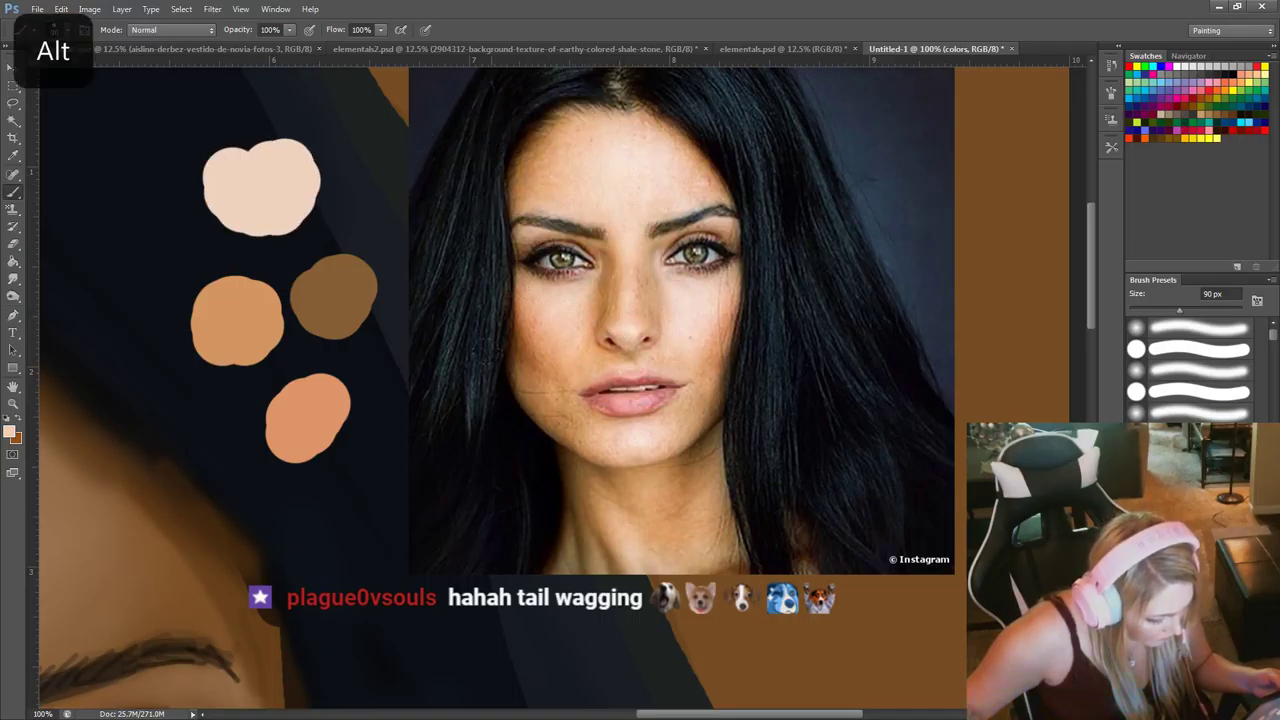
{"action": "left_click_drag", "start_coordinate": [330, 495], "coordinate": [333, 530]}
Sample the light and darker pinks of the photo's lips and paint a swatch of each below the skin tones.
{"action": "left_click", "coordinate": [622, 405], "text": "alt"}
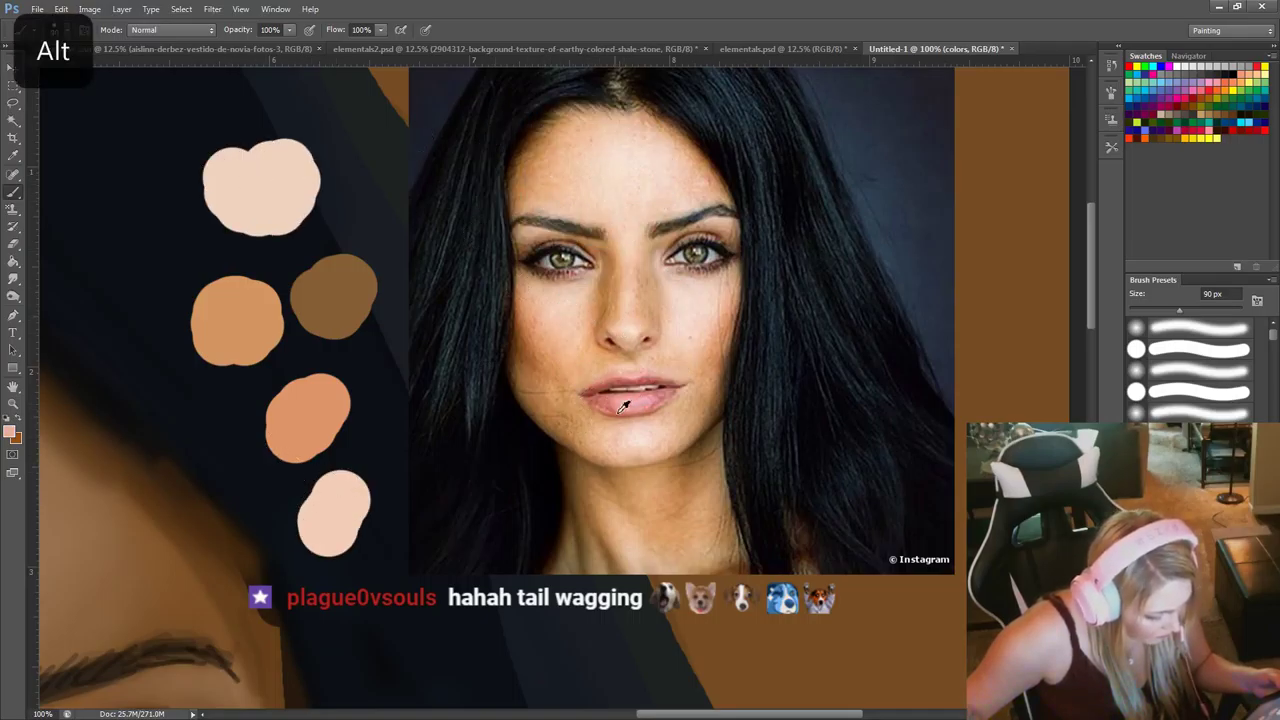
{"action": "left_click_drag", "start_coordinate": [356, 612], "coordinate": [368, 602]}
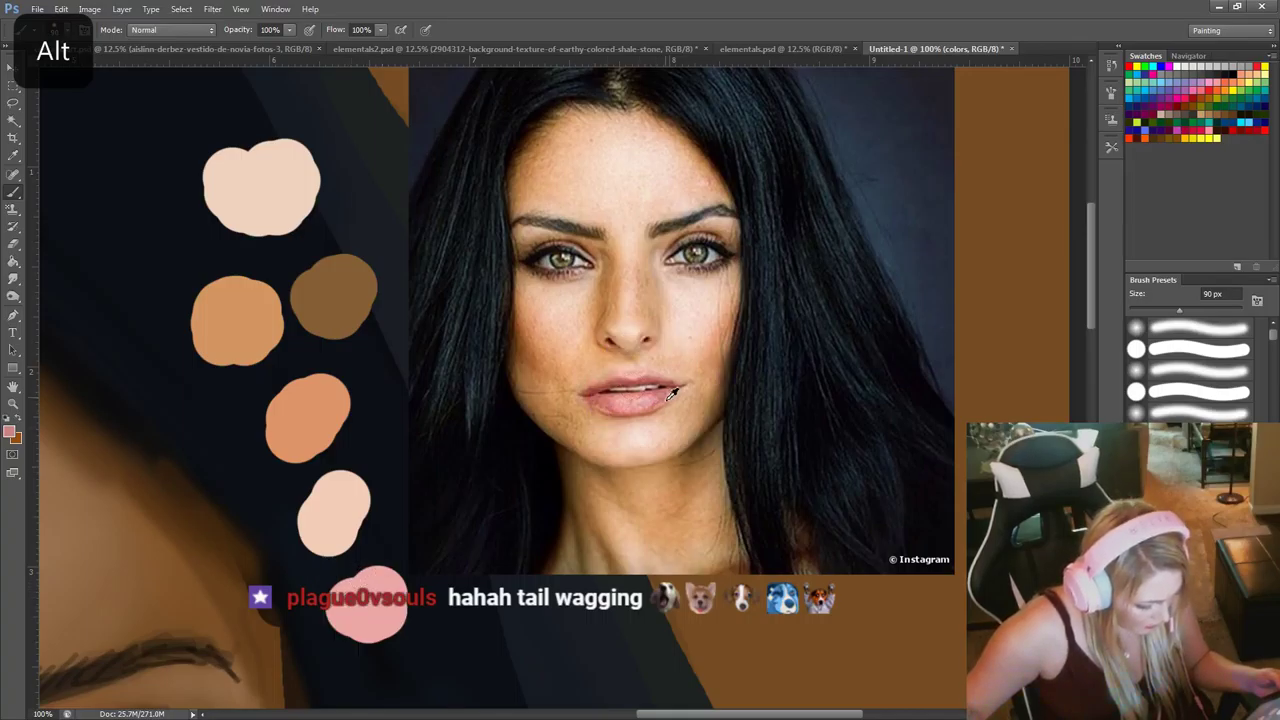
{"action": "left_click", "coordinate": [470, 636]}
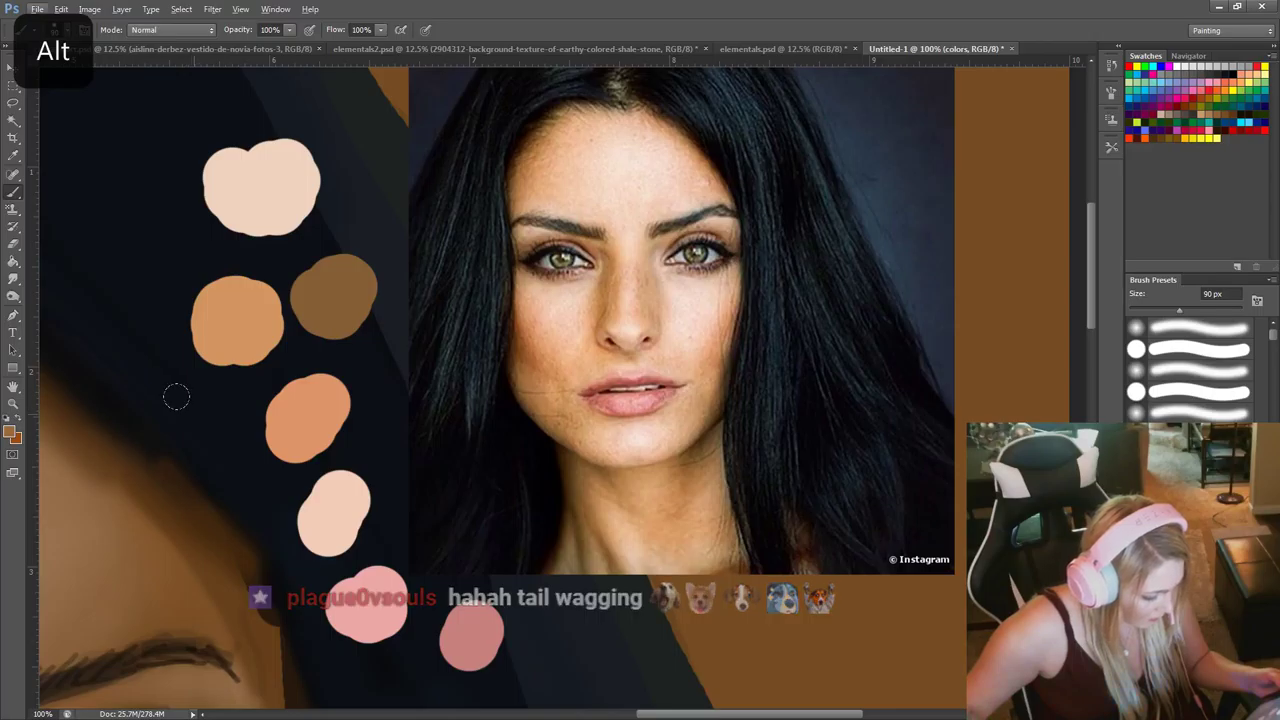
Sample the photo's brown neck shadow and orange-brown forehead edge, and add a swatch of each to the palette.
{"action": "left_click", "coordinate": [607, 527], "text": "alt"}
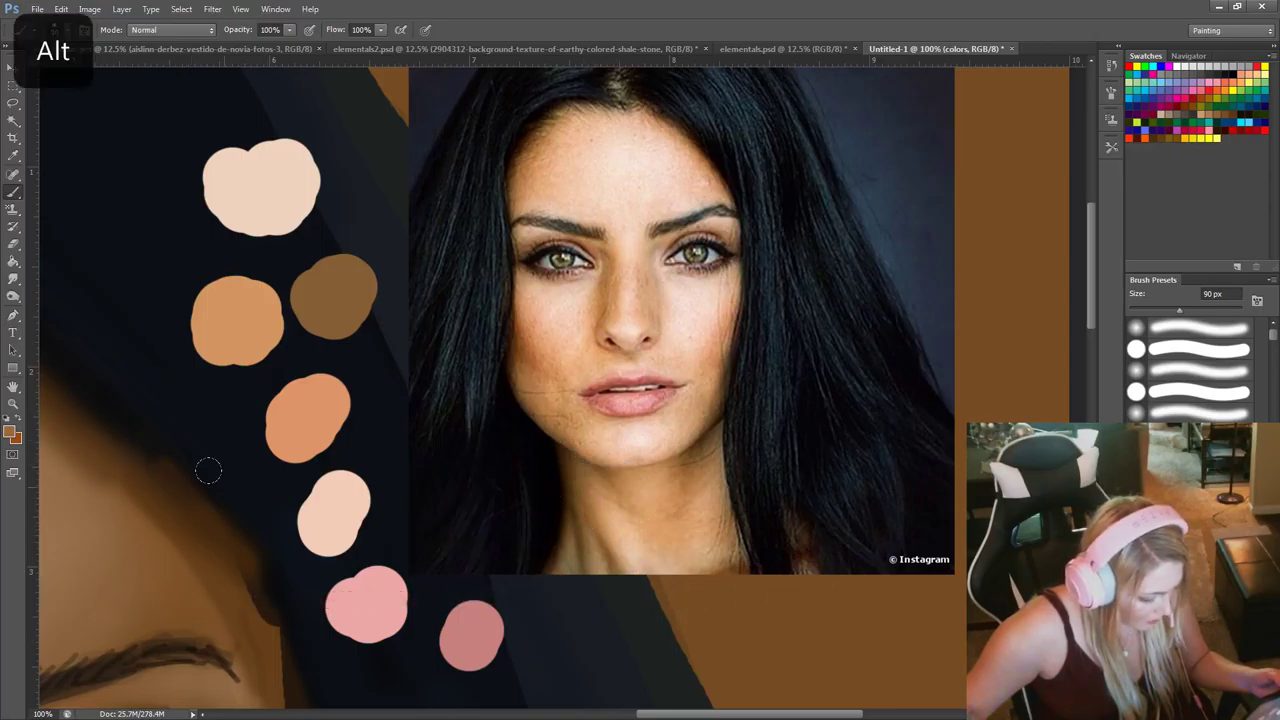
{"action": "left_click", "coordinate": [195, 435]}
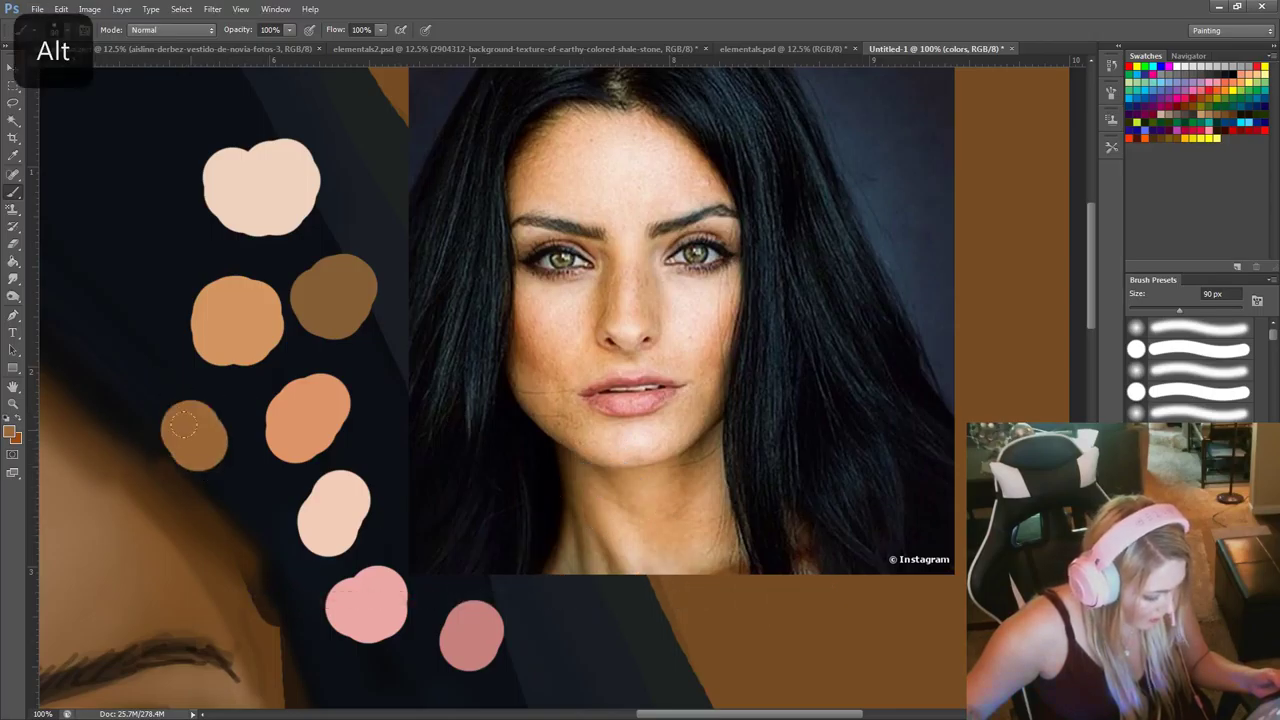
{"action": "left_click", "coordinate": [534, 170], "text": "alt"}
{"action": "left_click_drag", "start_coordinate": [131, 298], "coordinate": [150, 260]}
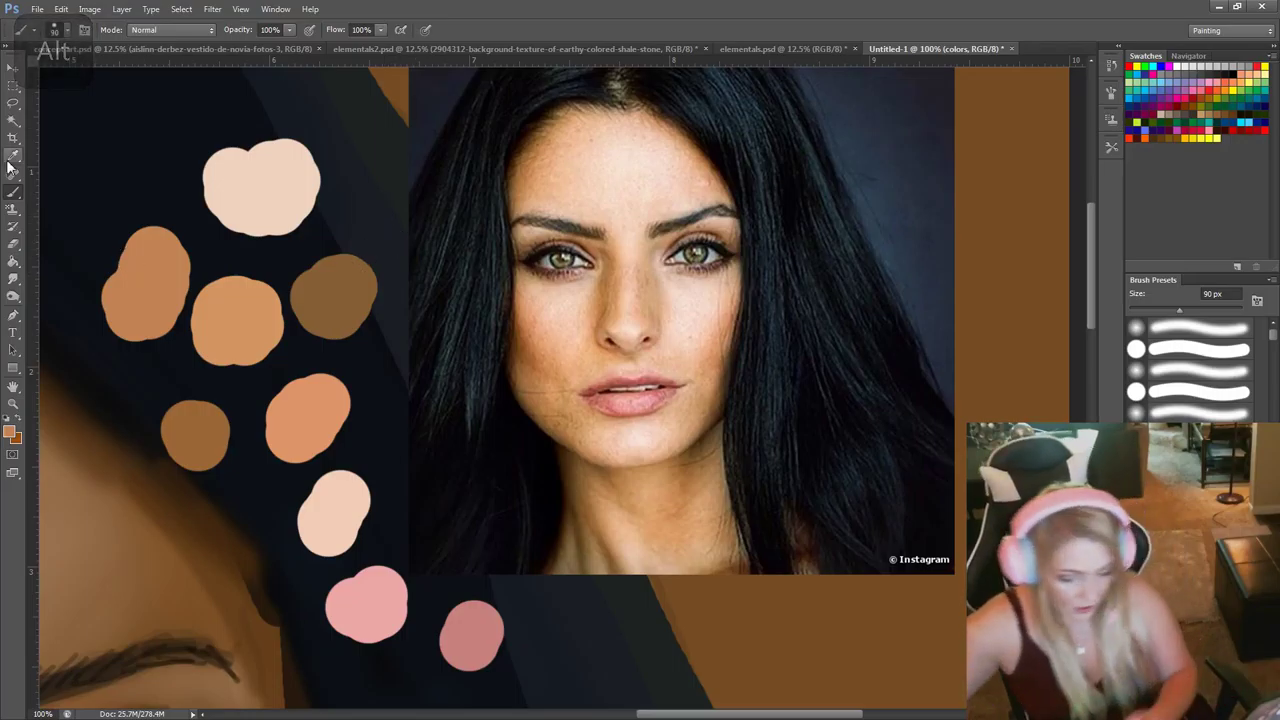
Return to the painted face and create a new layer separate from the color swatches.
{"action": "key", "text": "ctrl+minus"}
{"action": "scroll", "coordinate": [312, 385], "scroll_direction": "down", "scroll_amount": 3}
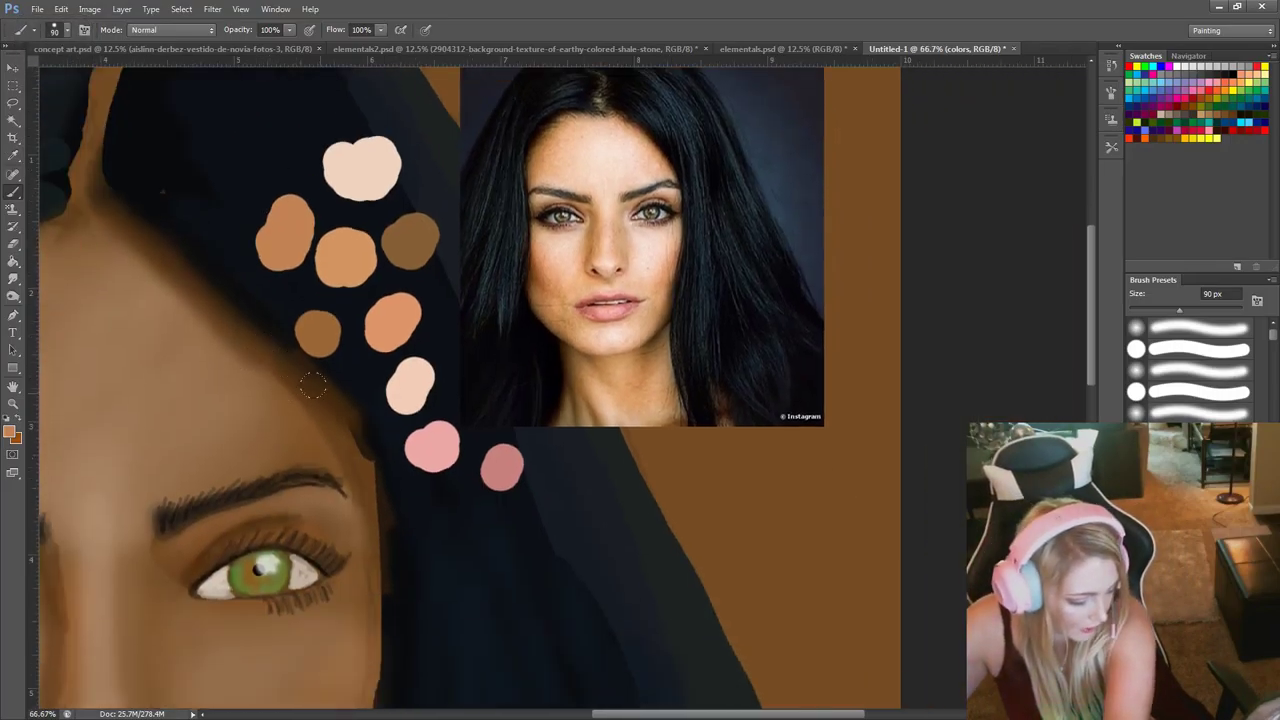
{"action": "scroll", "coordinate": [312, 385], "scroll_direction": "down", "scroll_amount": 2}
{"action": "left_click_drag", "start_coordinate": [634, 716], "coordinate": [543, 716]}
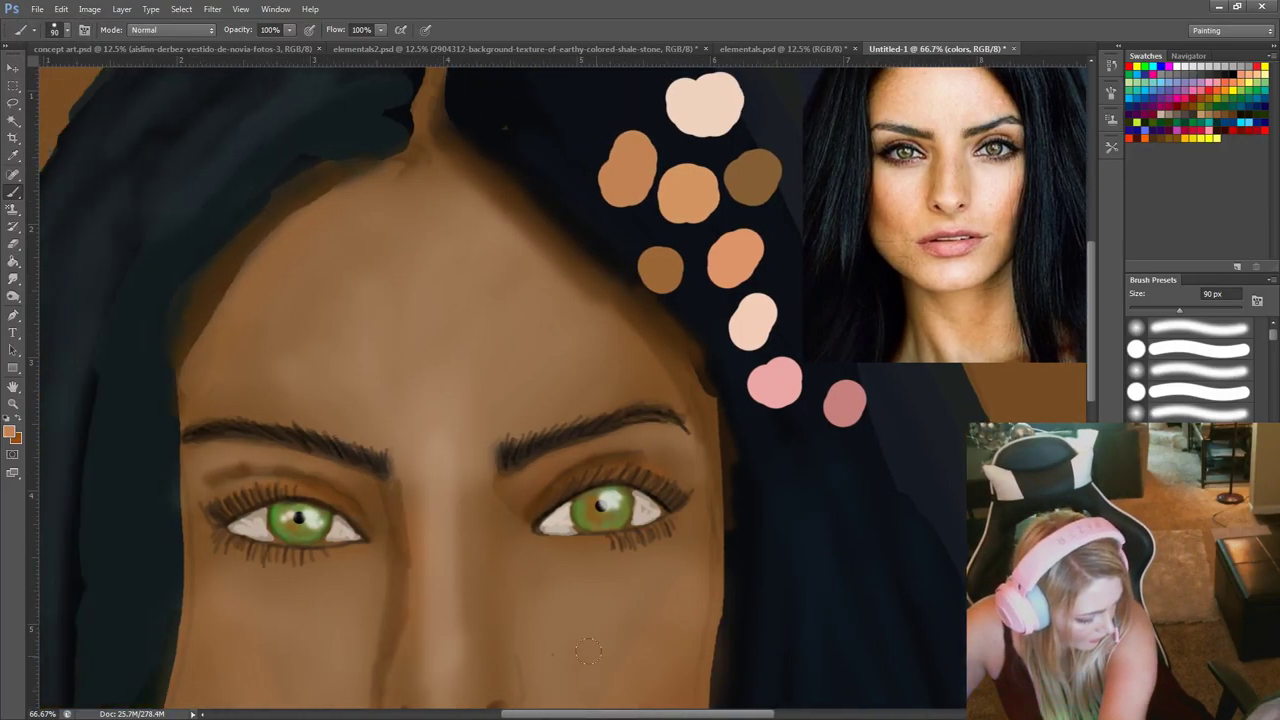
{"action": "scroll", "coordinate": [696, 588], "scroll_direction": "down", "scroll_amount": 2}
{"action": "scroll", "coordinate": [696, 588], "scroll_direction": "up", "scroll_amount": 3}
{"action": "scroll", "coordinate": [697, 590], "scroll_direction": "down", "scroll_amount": 1}
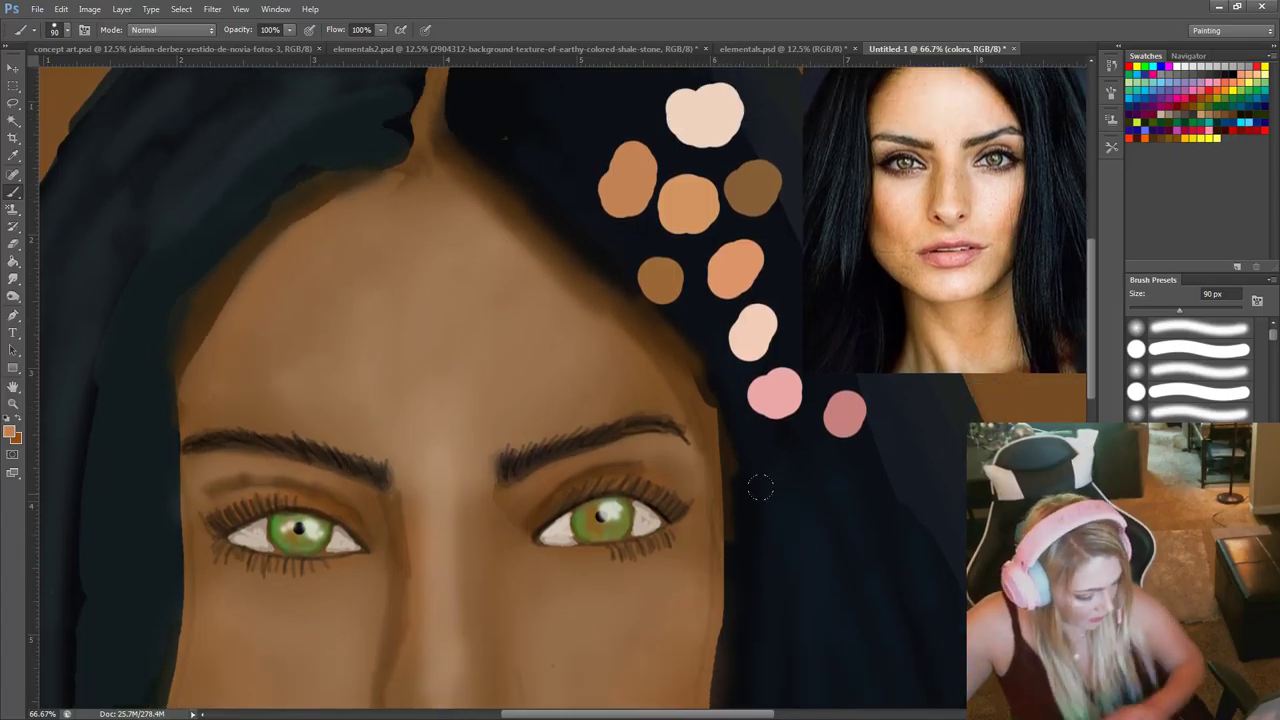
{"action": "key", "text": "ctrl+shift+alt+n"}
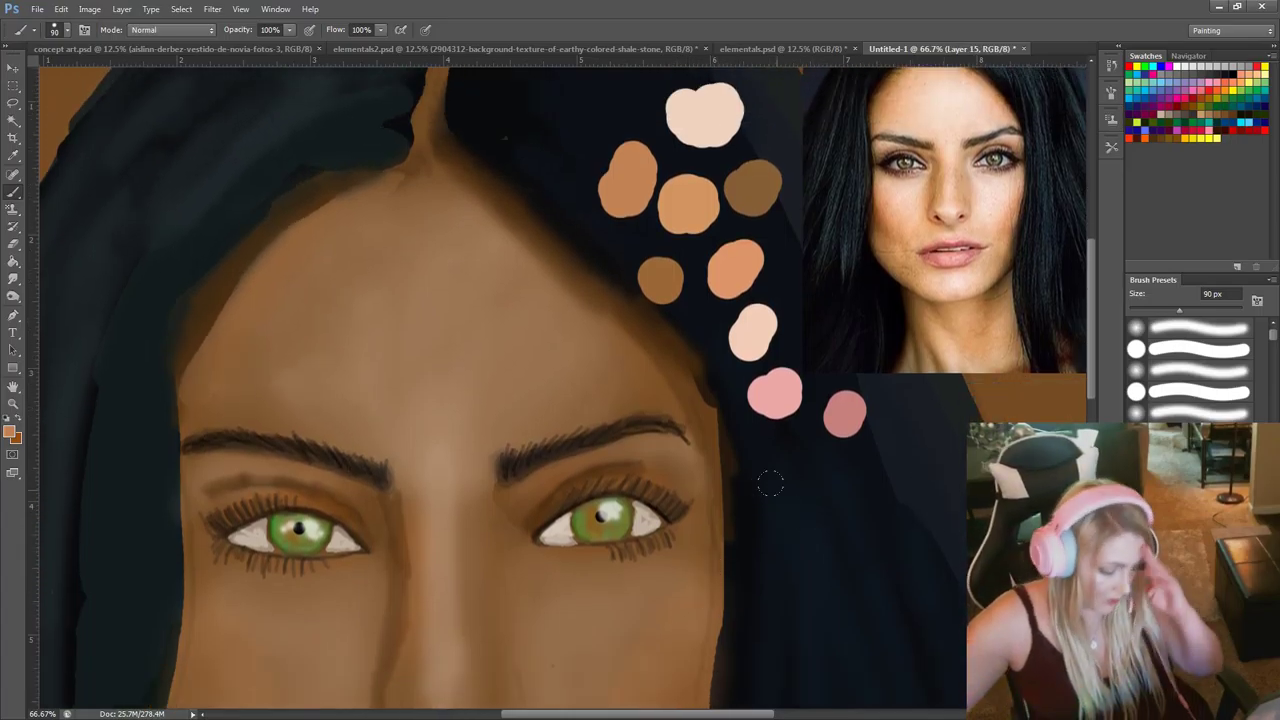
Pick up the light pink swatch color and set the brush to 16% opacity and 21 px for the lips.
{"action": "scroll", "coordinate": [708, 456], "scroll_direction": "down", "scroll_amount": 1}
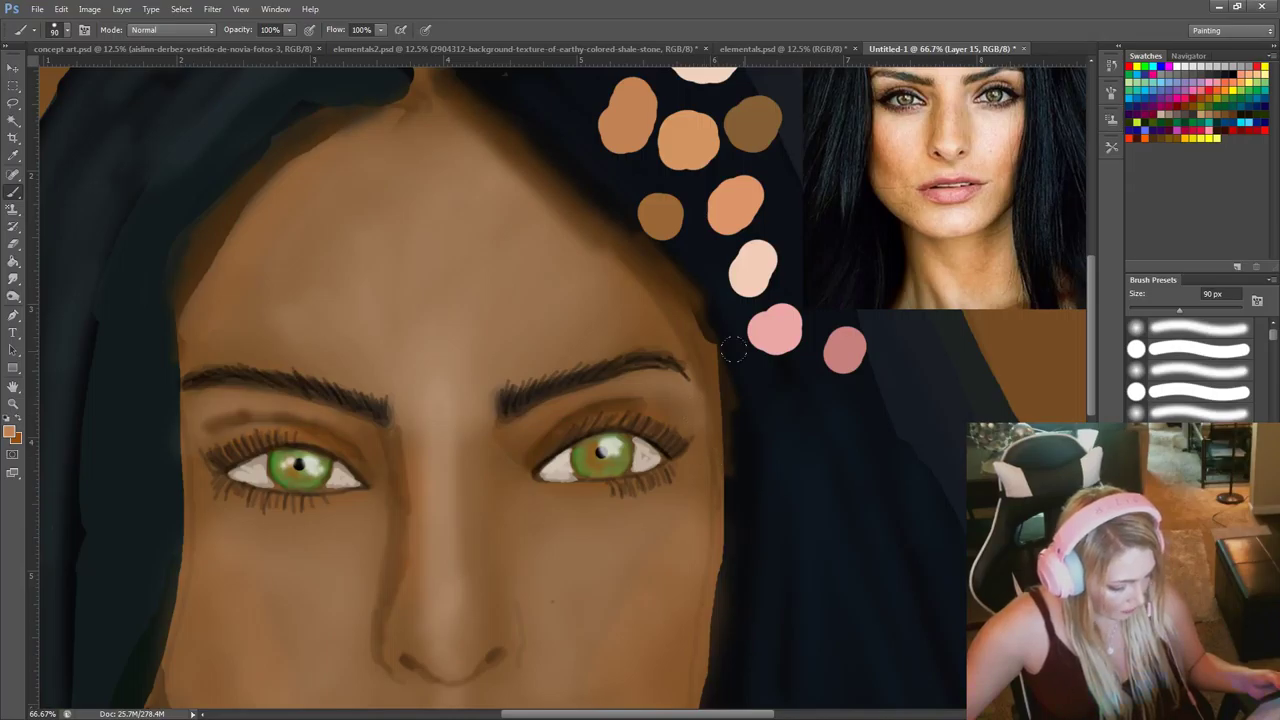
{"action": "left_click", "coordinate": [757, 322], "text": "alt"}
{"action": "scroll", "coordinate": [757, 330], "scroll_direction": "down", "scroll_amount": 3}
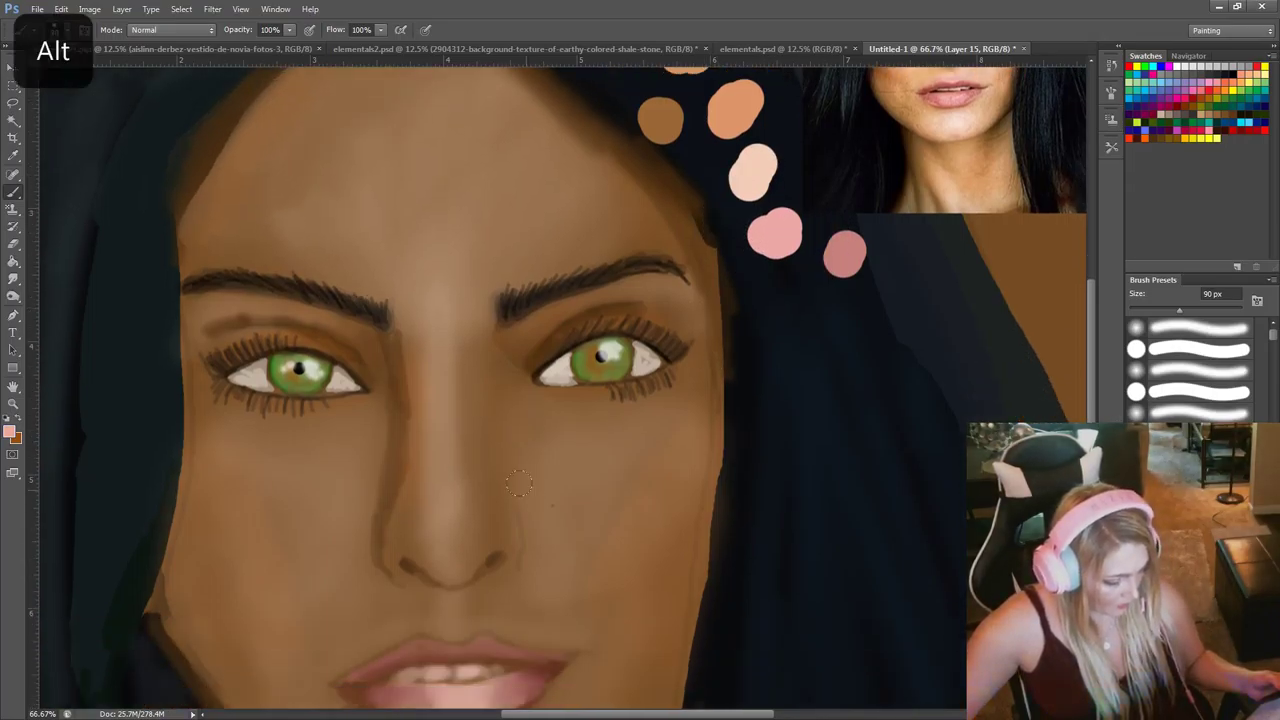
{"action": "left_click", "coordinate": [289, 30]}
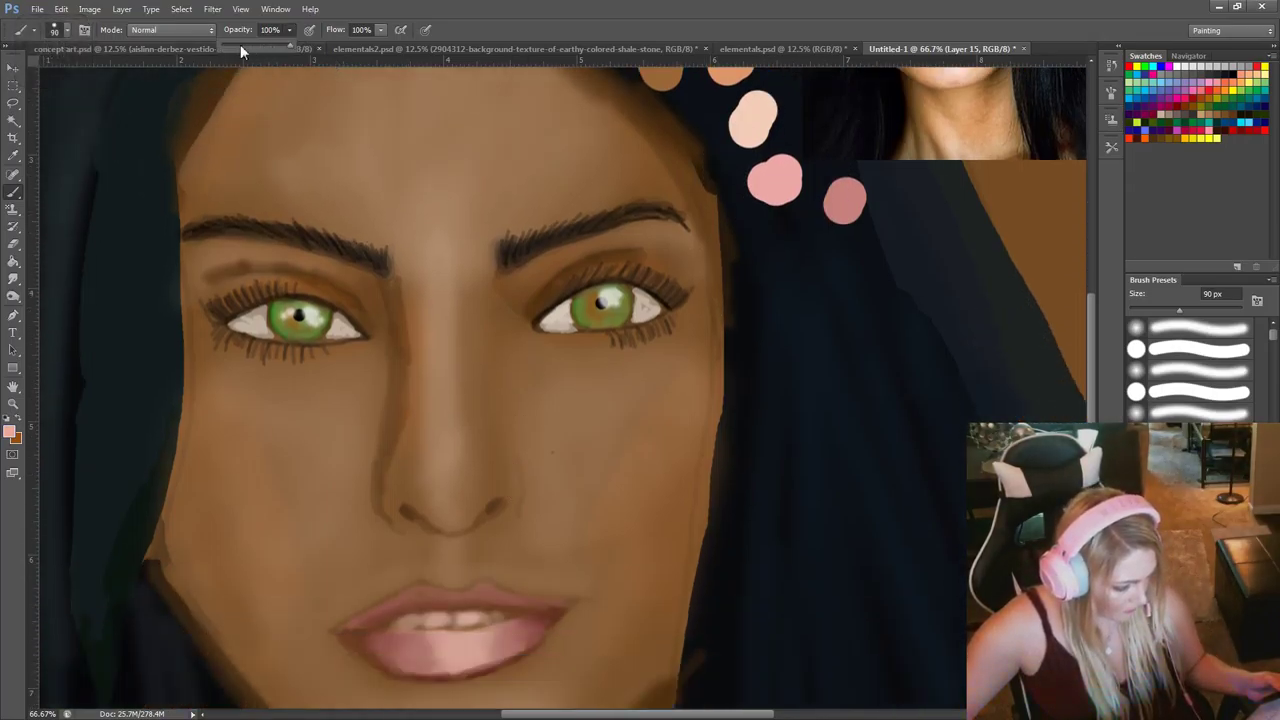
{"action": "left_click_drag", "start_coordinate": [234, 44], "coordinate": [232, 44]}
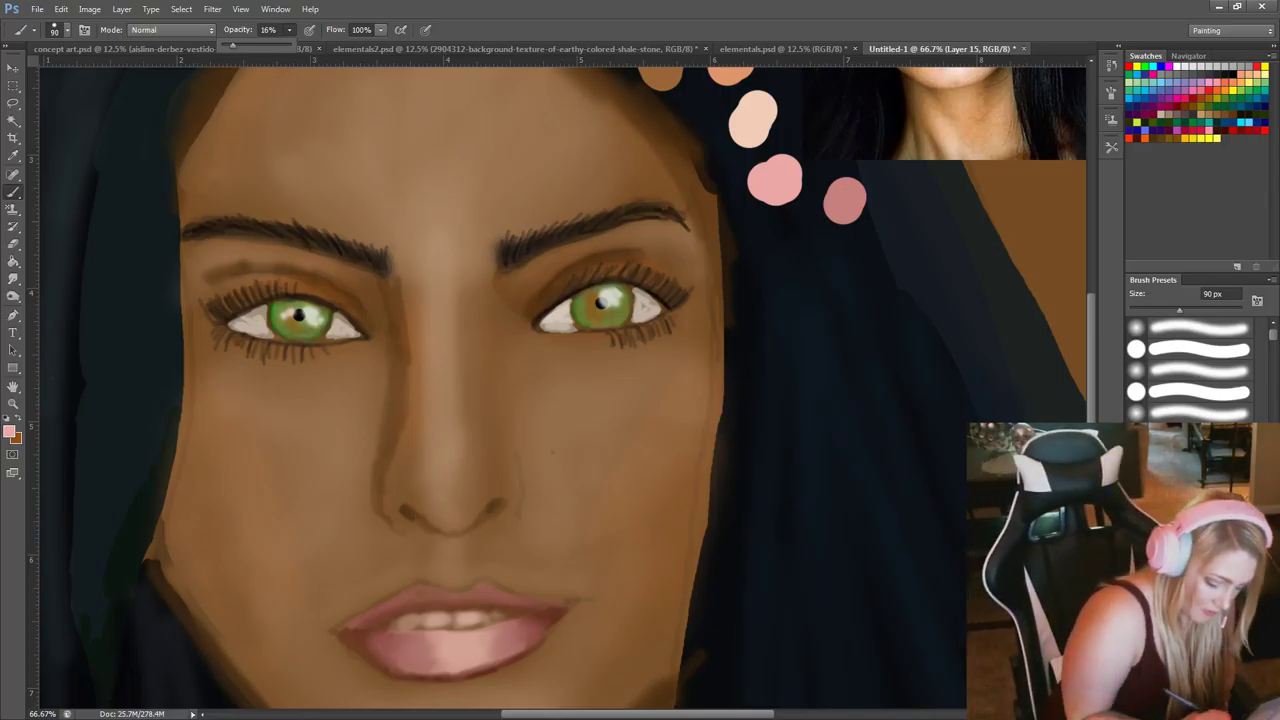
{"action": "right_click", "coordinate": [468, 591]}
{"action": "left_click_drag", "start_coordinate": [509, 575], "coordinate": [489, 573]}
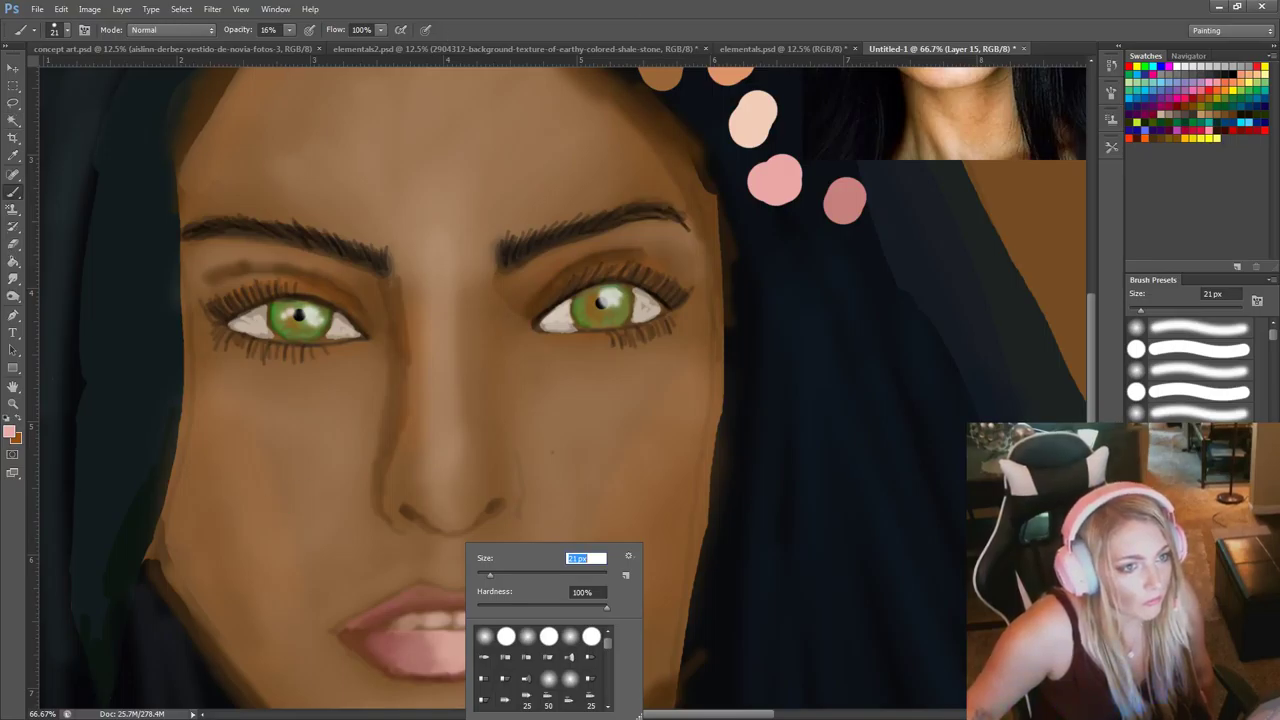
{"action": "key", "text": "Return"}
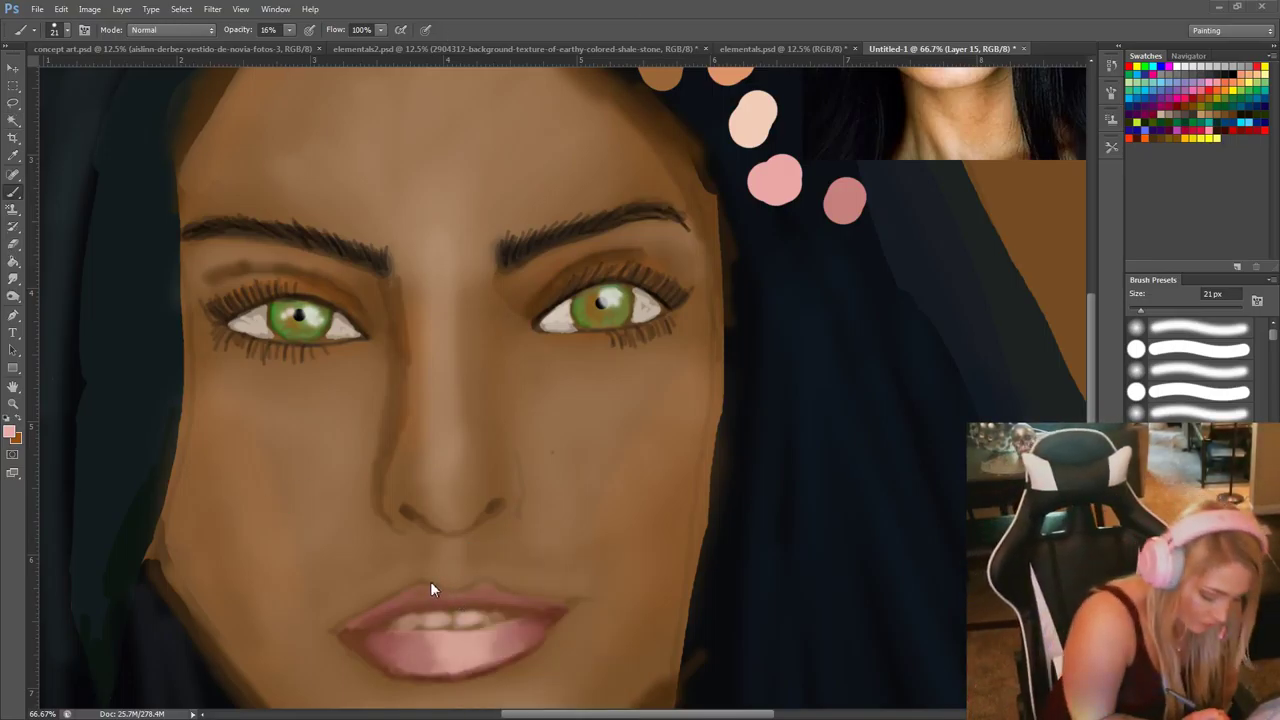
Paint light pink highlights along the upper lip's outer edge, from the cupid's bow out to both mouth corners.
{"action": "mouse_move", "coordinate": [458, 591]}
{"action": "left_mouse_down"}
{"action": "mouse_move", "coordinate": [428, 584]}
{"action": "mouse_move", "coordinate": [484, 585]}
{"action": "mouse_move", "coordinate": [383, 611]}
{"action": "mouse_move", "coordinate": [388, 592]}
{"action": "left_mouse_up"}
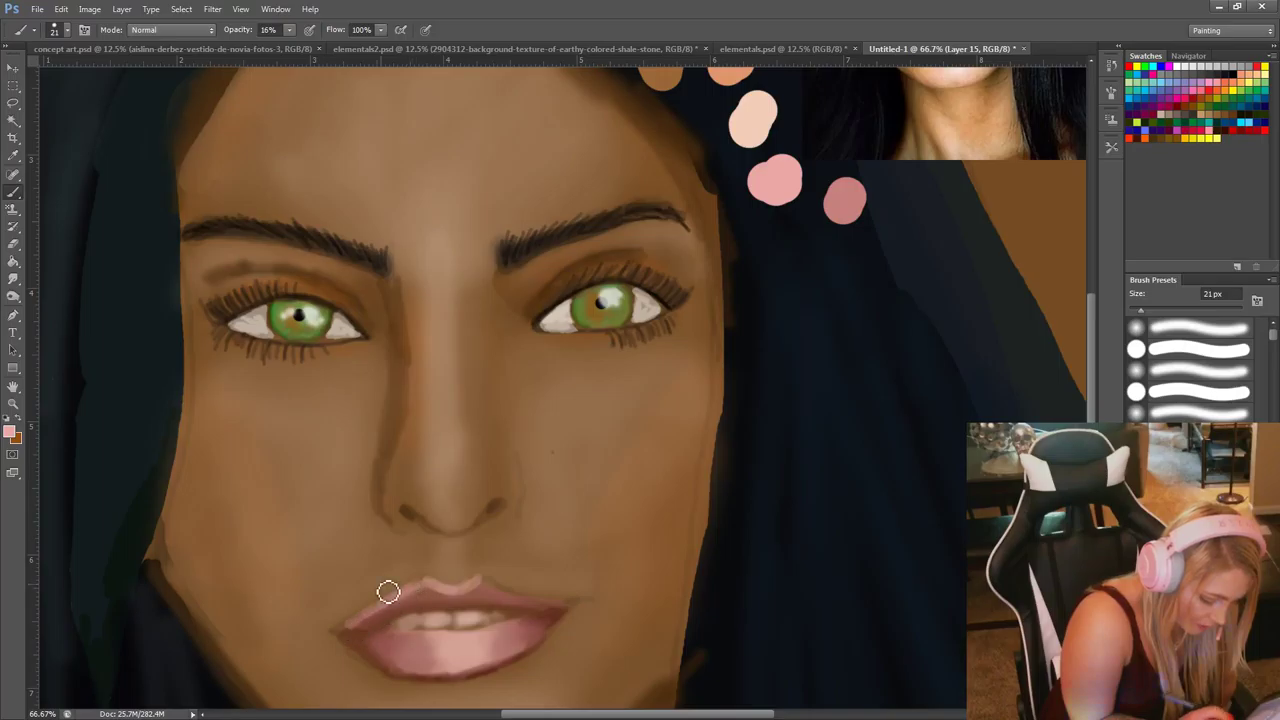
{"action": "left_click_drag", "start_coordinate": [497, 584], "coordinate": [542, 602]}
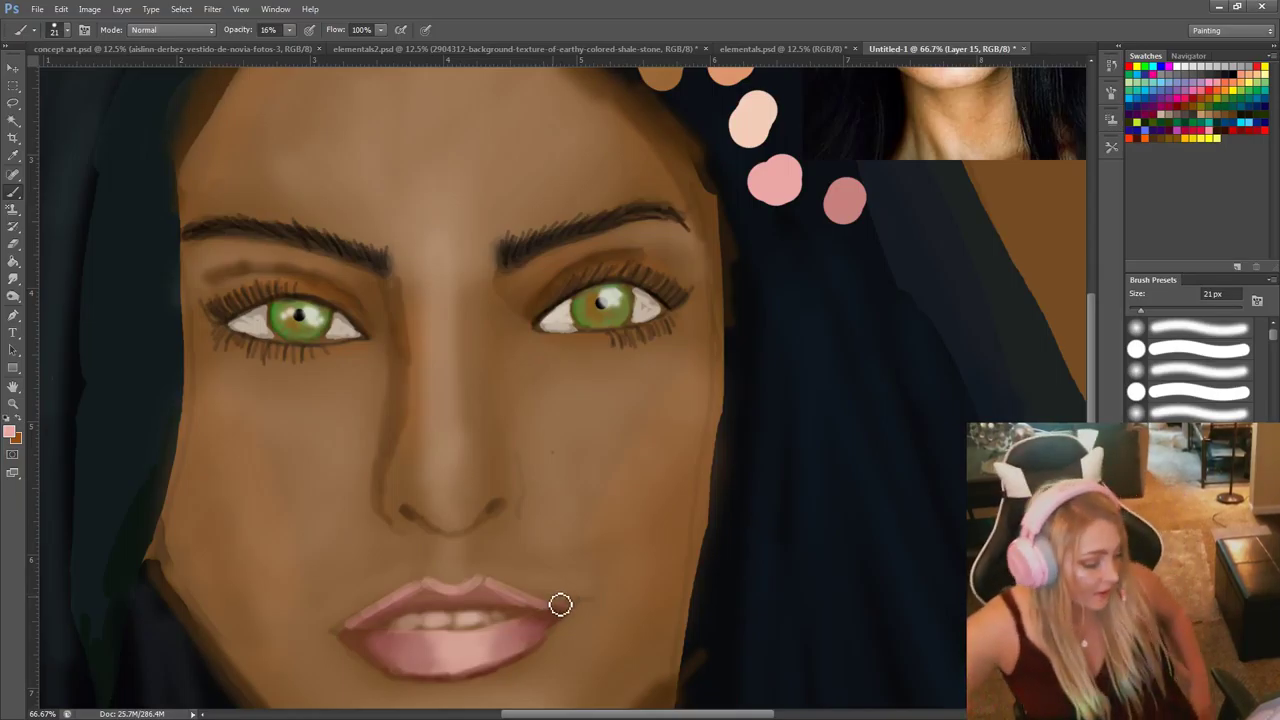
Pick up the darker pink swatch color and deepen it into a darker muted shade for the lips.
{"action": "left_click", "coordinate": [846, 196], "text": "alt"}
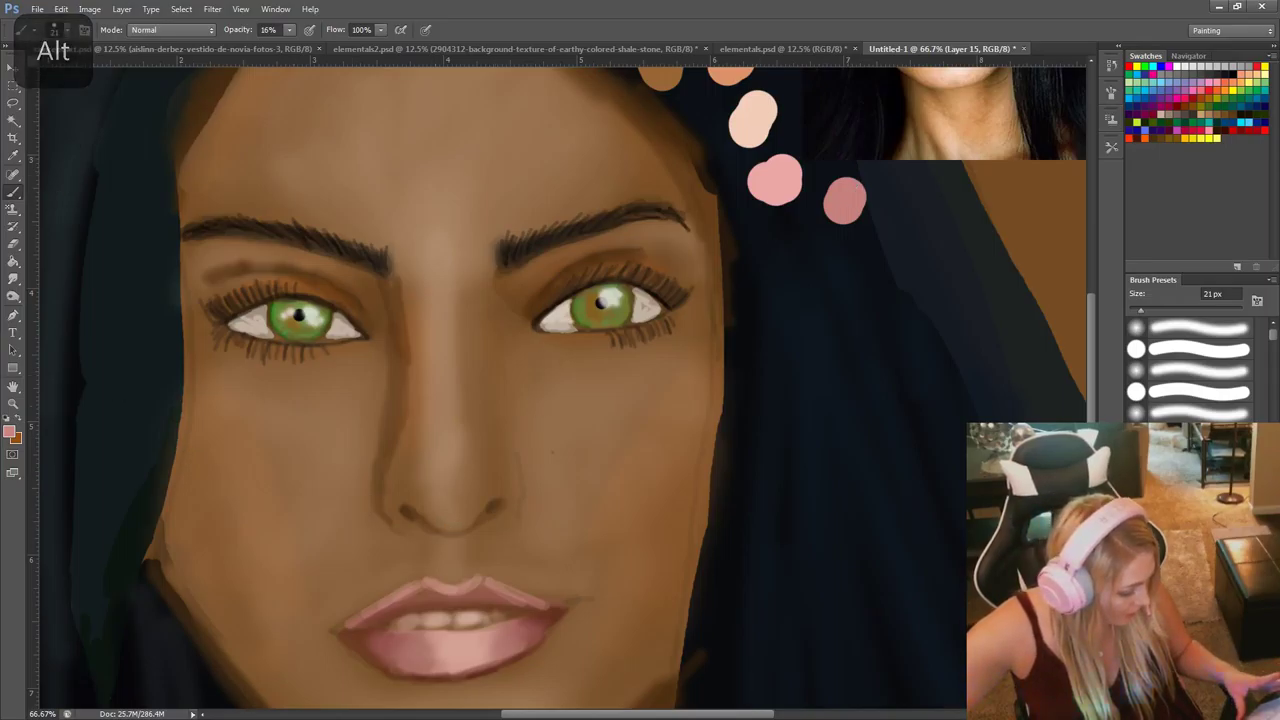
{"action": "left_click", "coordinate": [14, 433]}
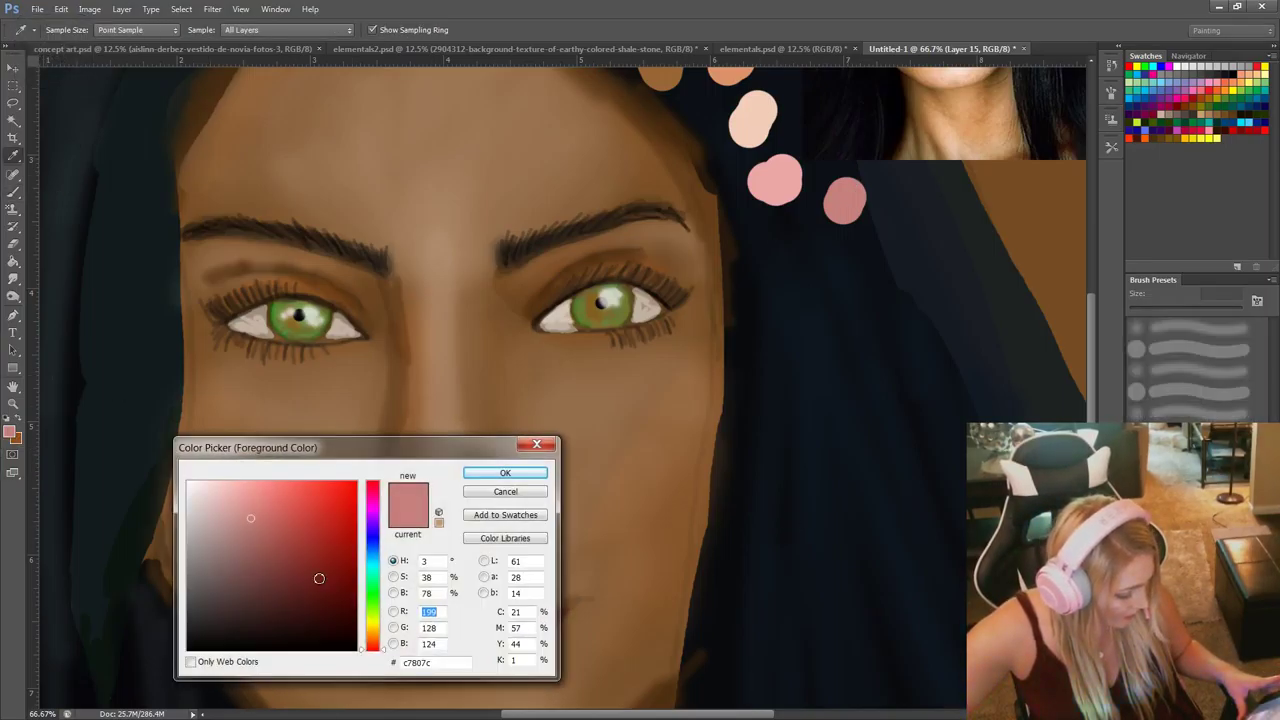
{"action": "left_click", "coordinate": [254, 542]}
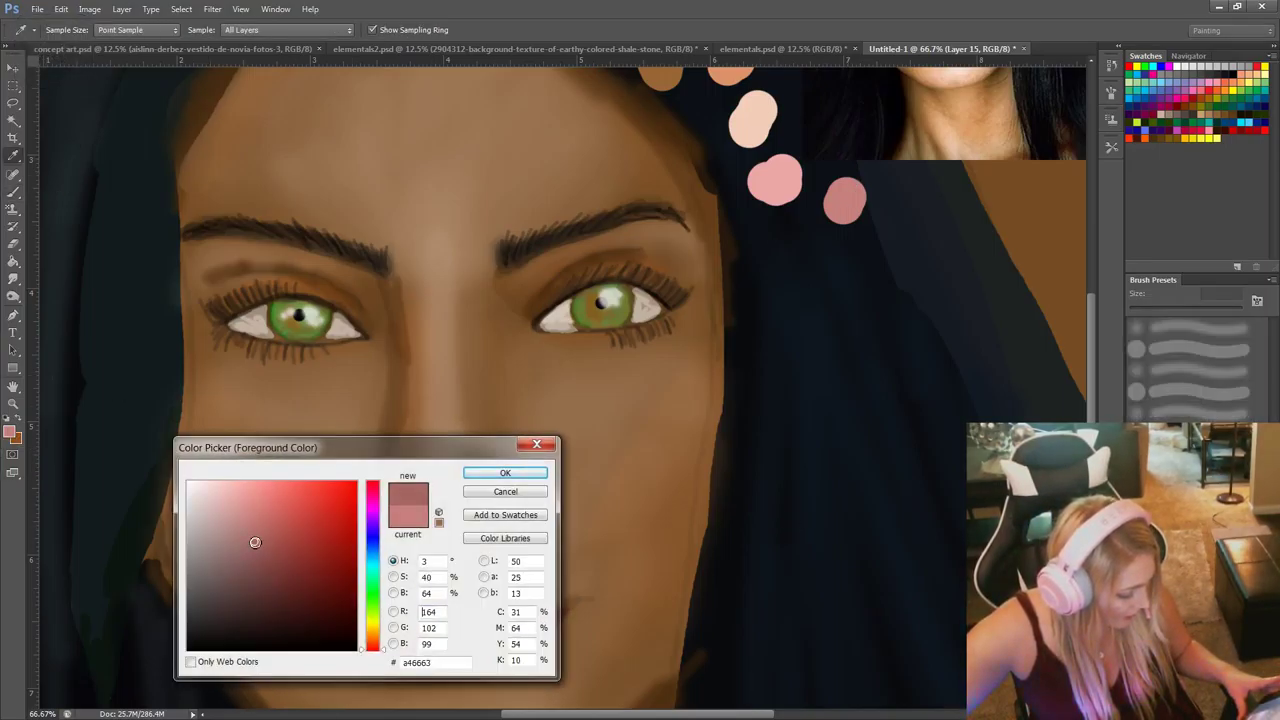
{"action": "left_click", "coordinate": [505, 493]}
{"action": "key", "text": "b"}
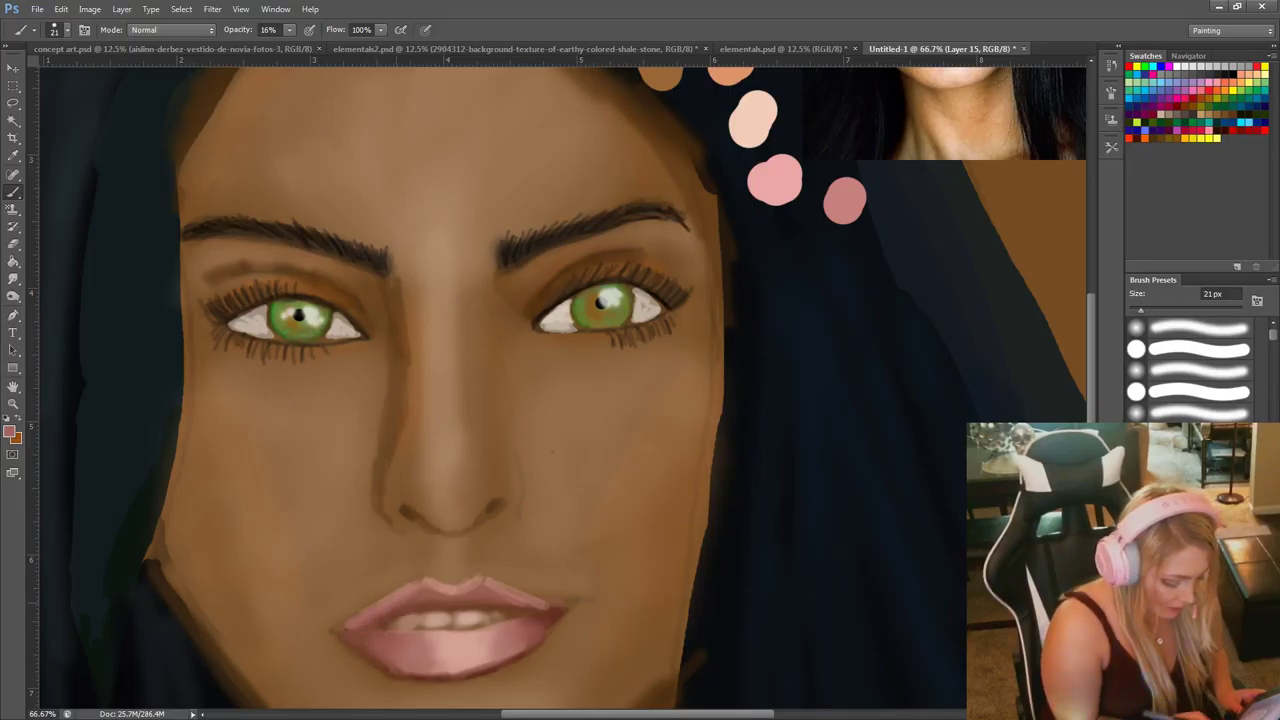
Sample darker tones from the lower lip and blend them over the upper lip and along the lower lip's bottom edge.
{"action": "key", "text": "alt"}
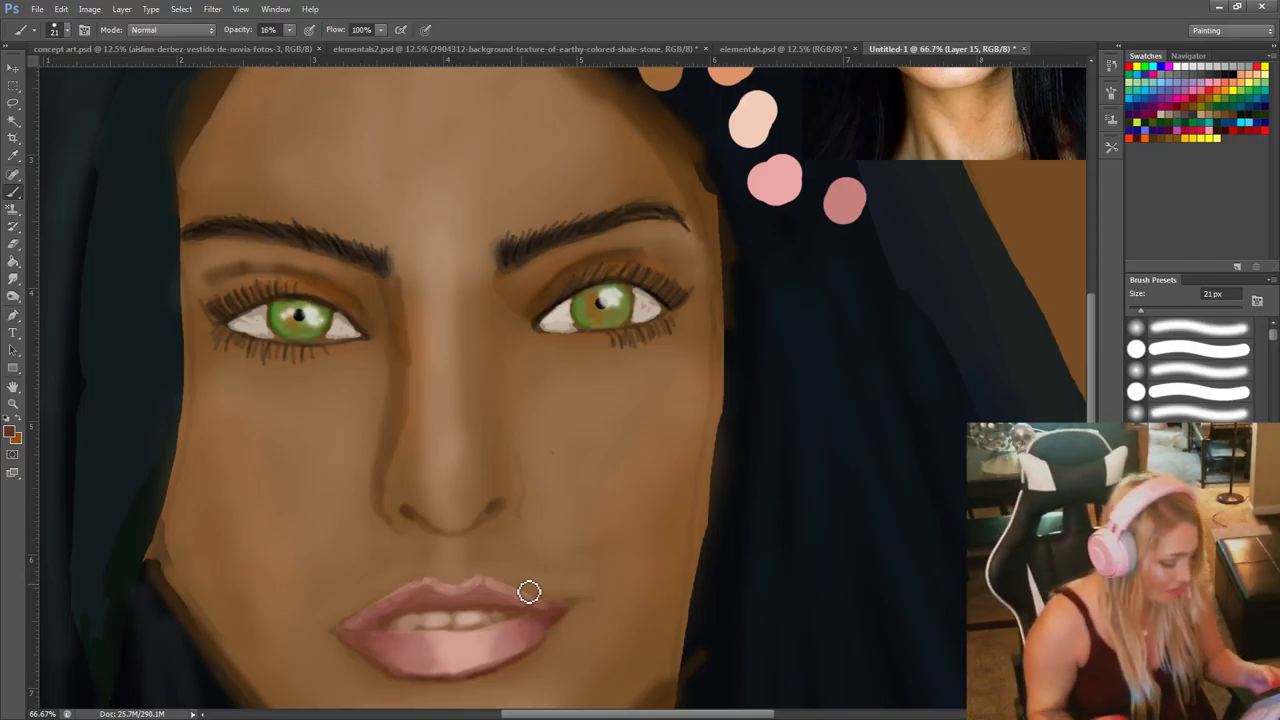
{"action": "left_click", "coordinate": [492, 660], "text": "alt"}
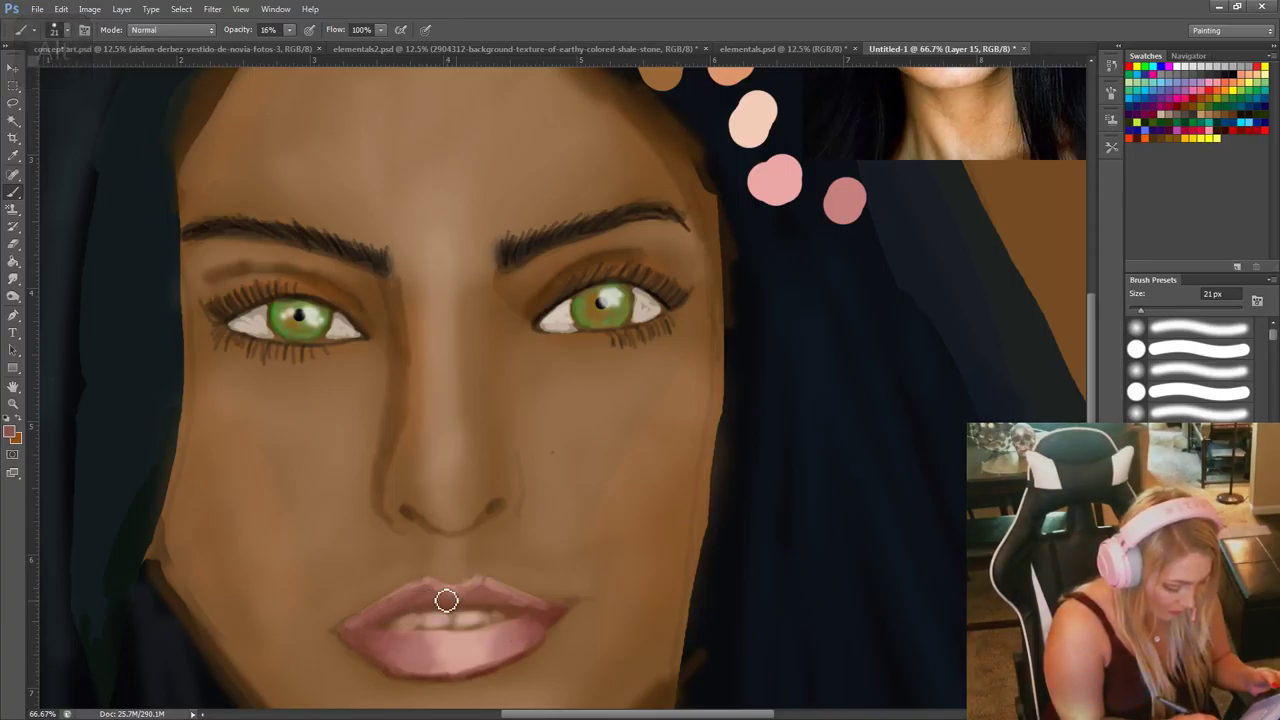
{"action": "left_click_drag", "start_coordinate": [493, 598], "coordinate": [524, 604]}
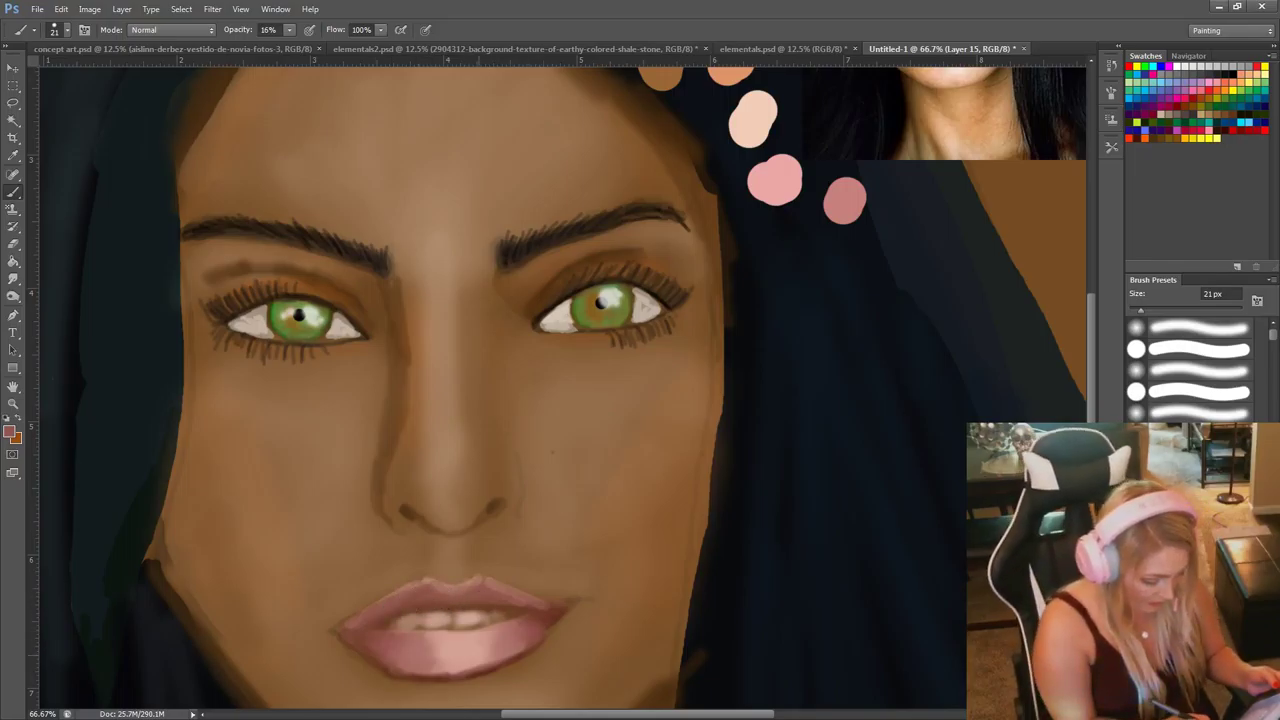
{"action": "key", "text": "alt"}
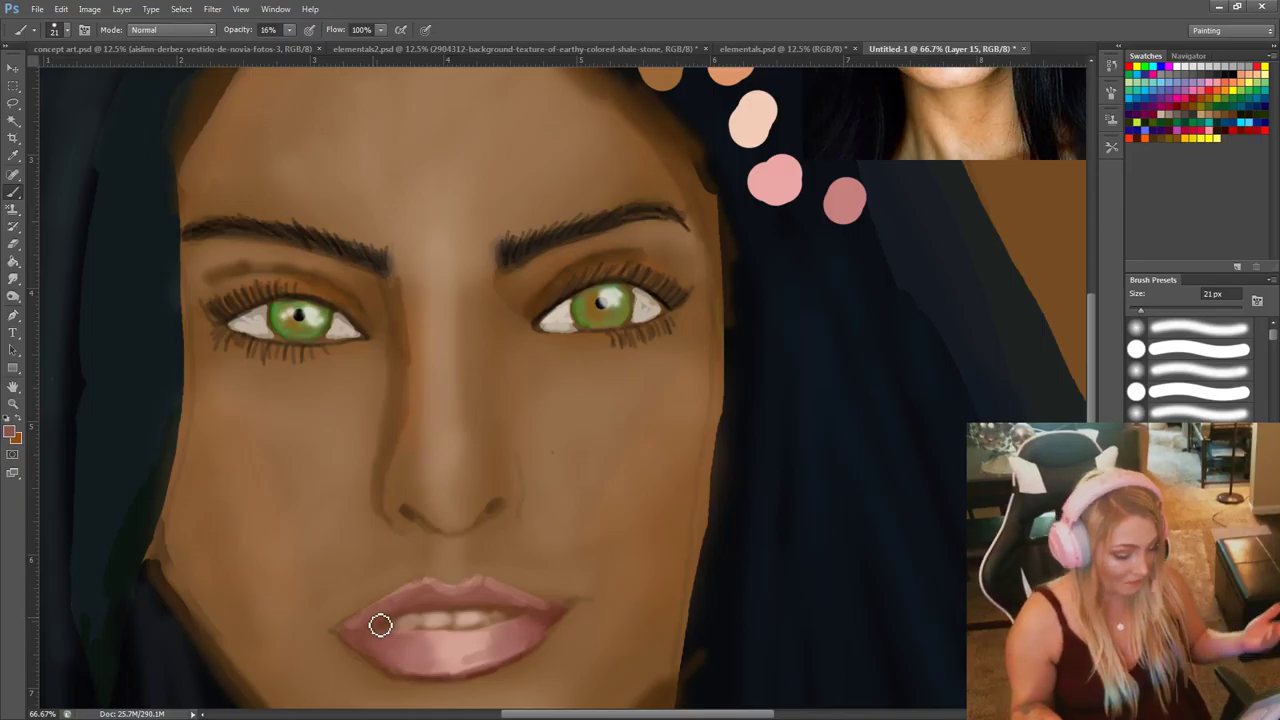
{"action": "left_click", "coordinate": [486, 666], "text": "alt"}
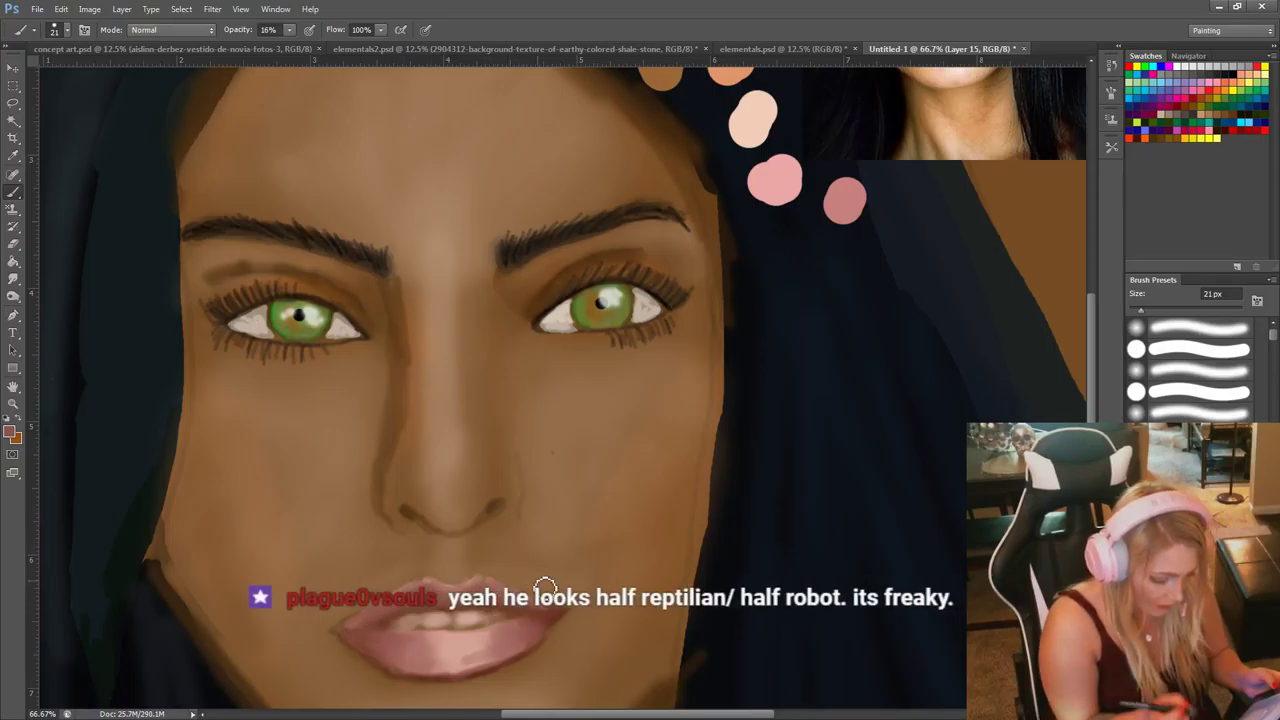
{"action": "left_click", "coordinate": [449, 665], "text": "alt"}
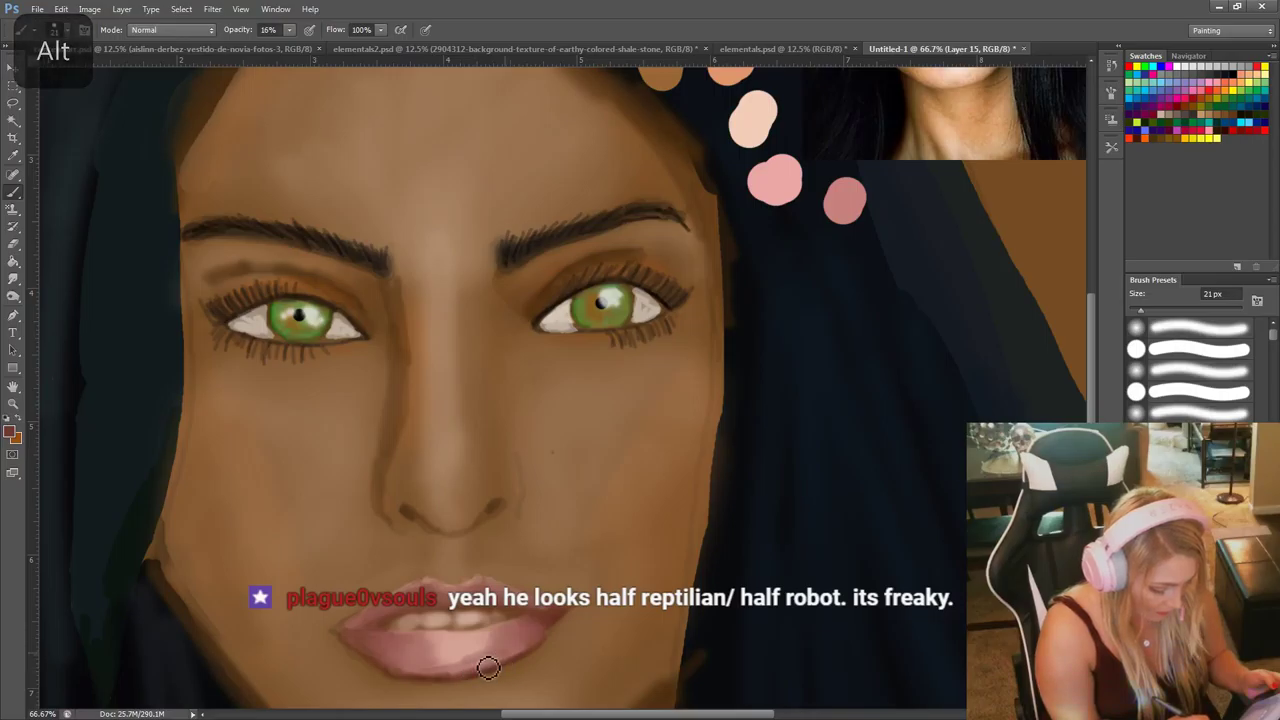
{"action": "left_click_drag", "start_coordinate": [429, 678], "coordinate": [374, 655]}
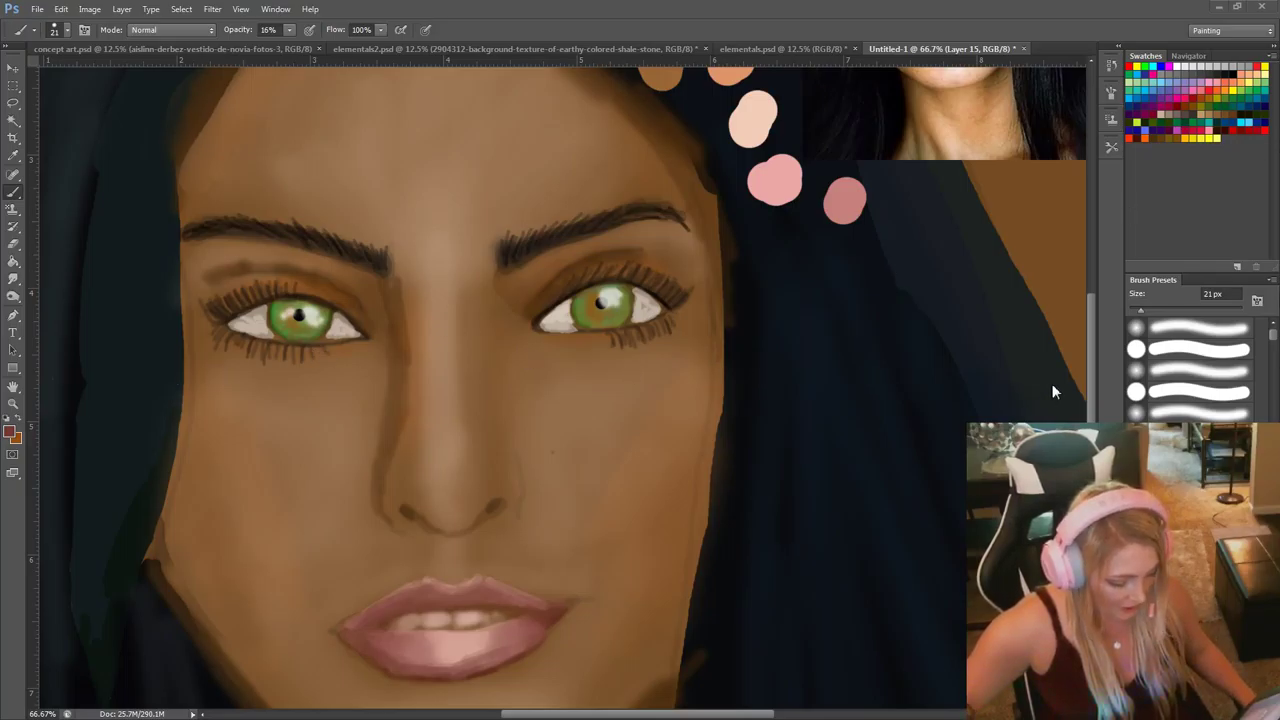
Pick up the dark brown skin swatch color and create a new layer for shading the face.
{"action": "left_click_drag", "start_coordinate": [1098, 329], "coordinate": [1100, 273]}
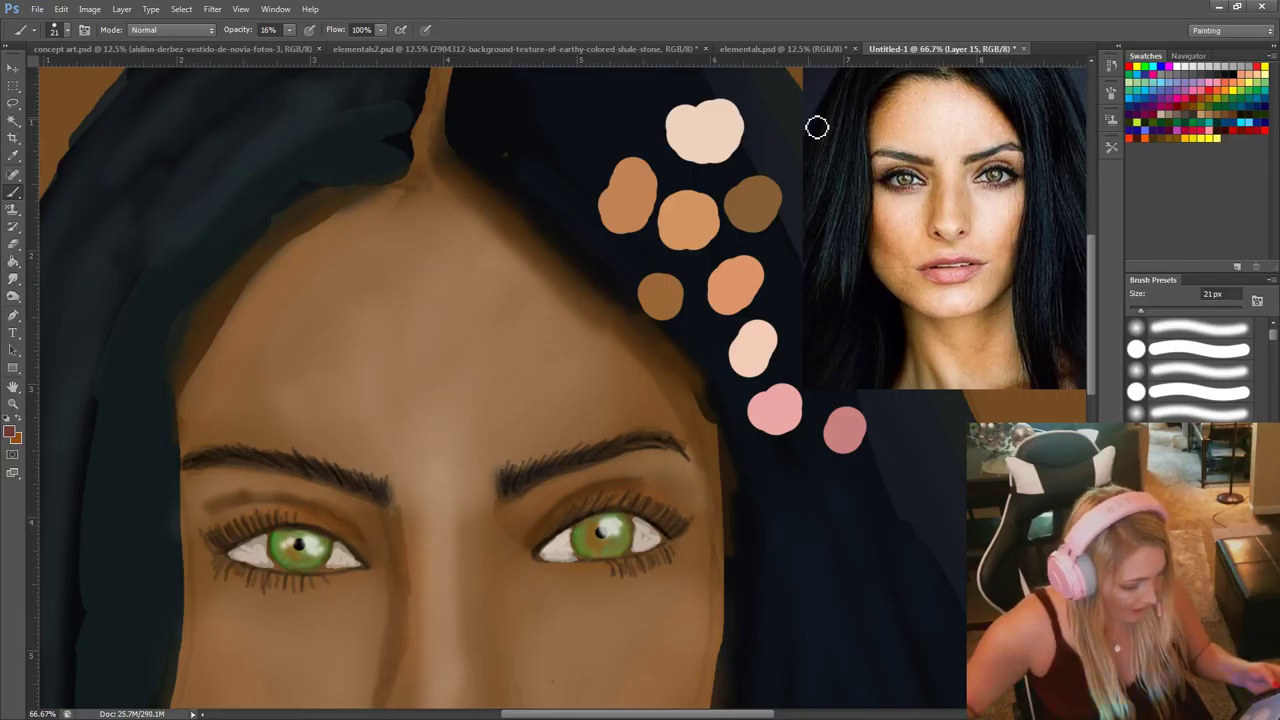
{"action": "left_click", "coordinate": [759, 197], "text": "alt"}
{"action": "left_click_drag", "start_coordinate": [1092, 287], "coordinate": [1090, 368]}
{"action": "scroll", "coordinate": [621, 360], "scroll_direction": "down", "scroll_amount": 1}
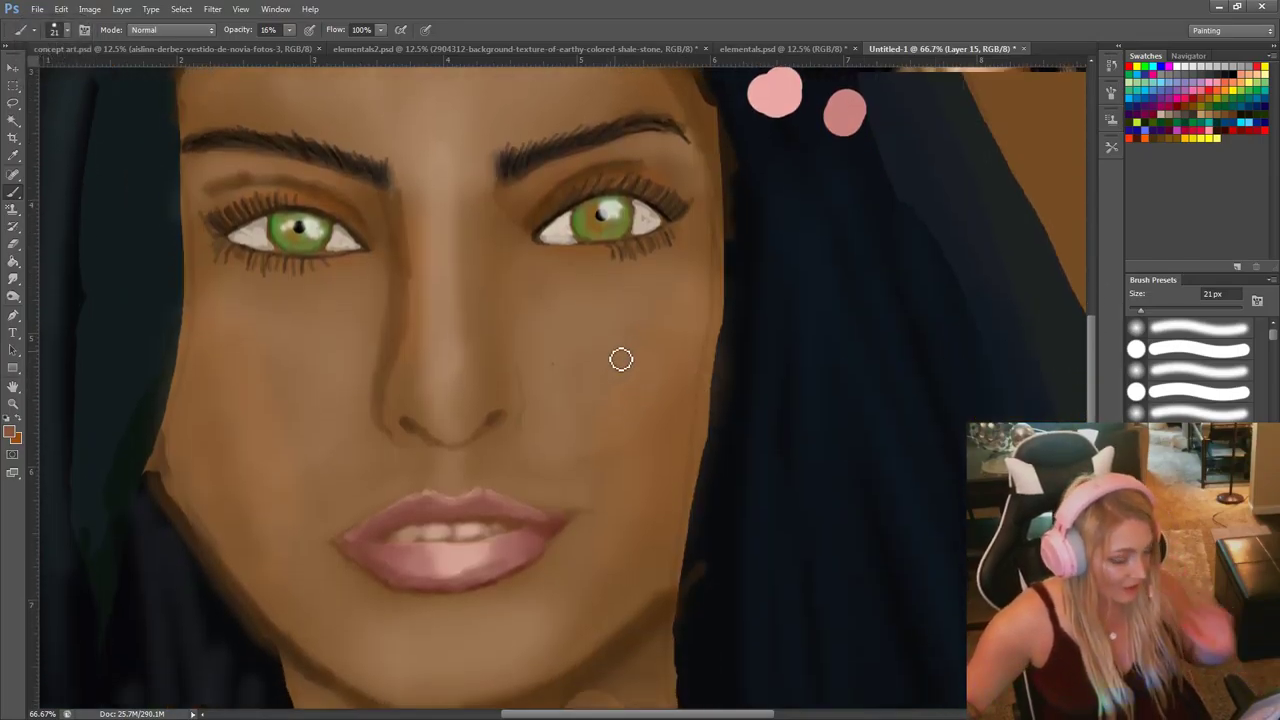
{"action": "key", "text": "ctrl+shift+alt+n"}
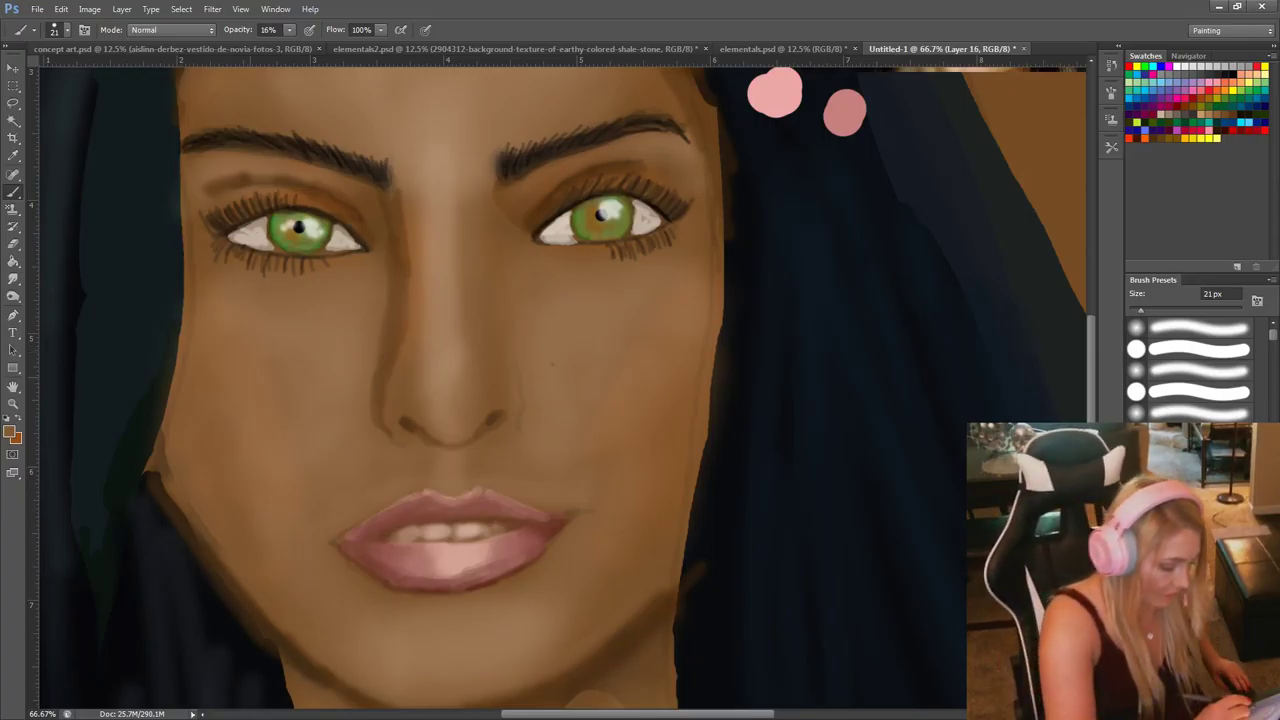
Choose a soft round brush at 106 px with 0% hardness and brush brown shading over the face and nose sides.
{"action": "right_click", "coordinate": [300, 375]}
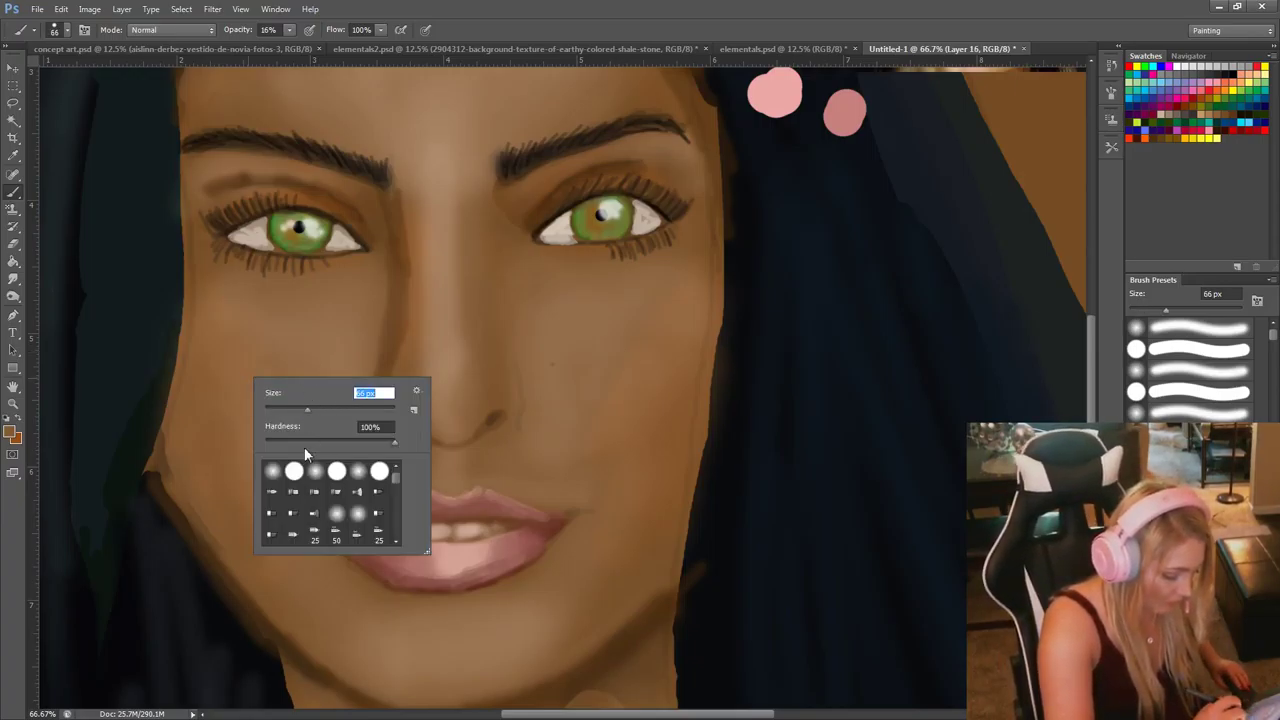
{"action": "left_click", "coordinate": [272, 471]}
{"action": "left_click_drag", "start_coordinate": [300, 412], "coordinate": [331, 408]}
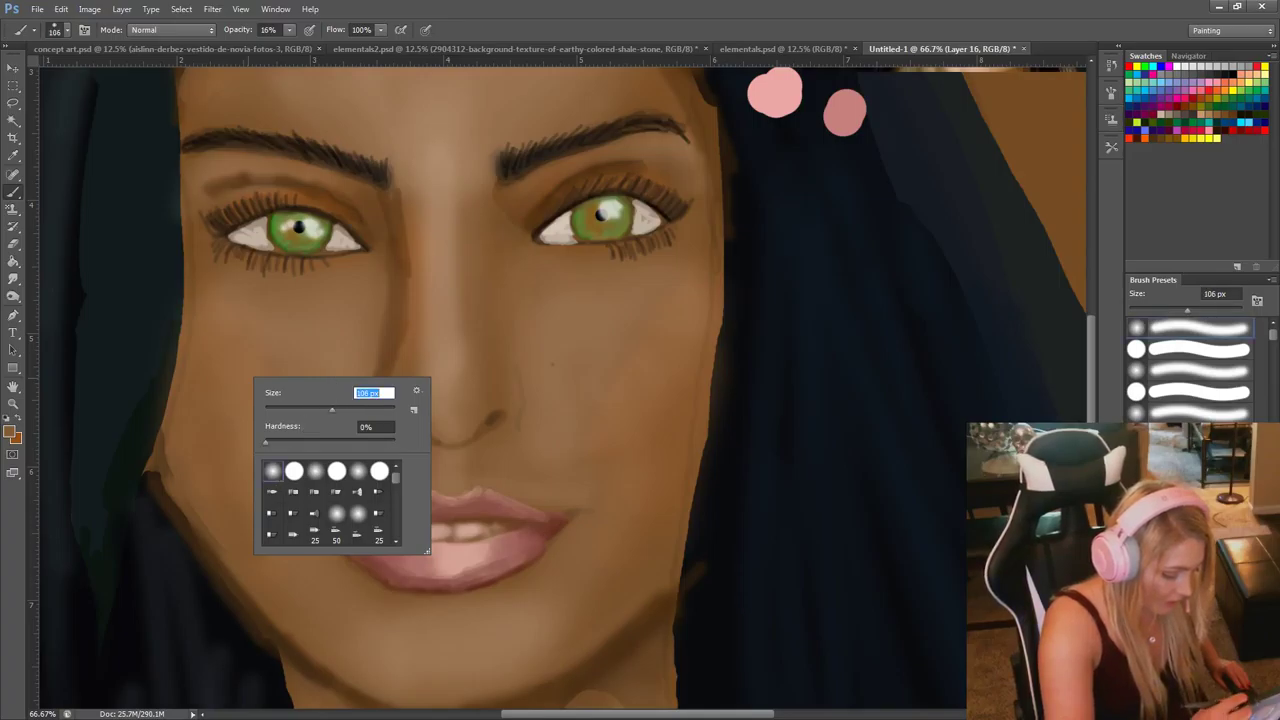
{"action": "left_click", "coordinate": [176, 400]}
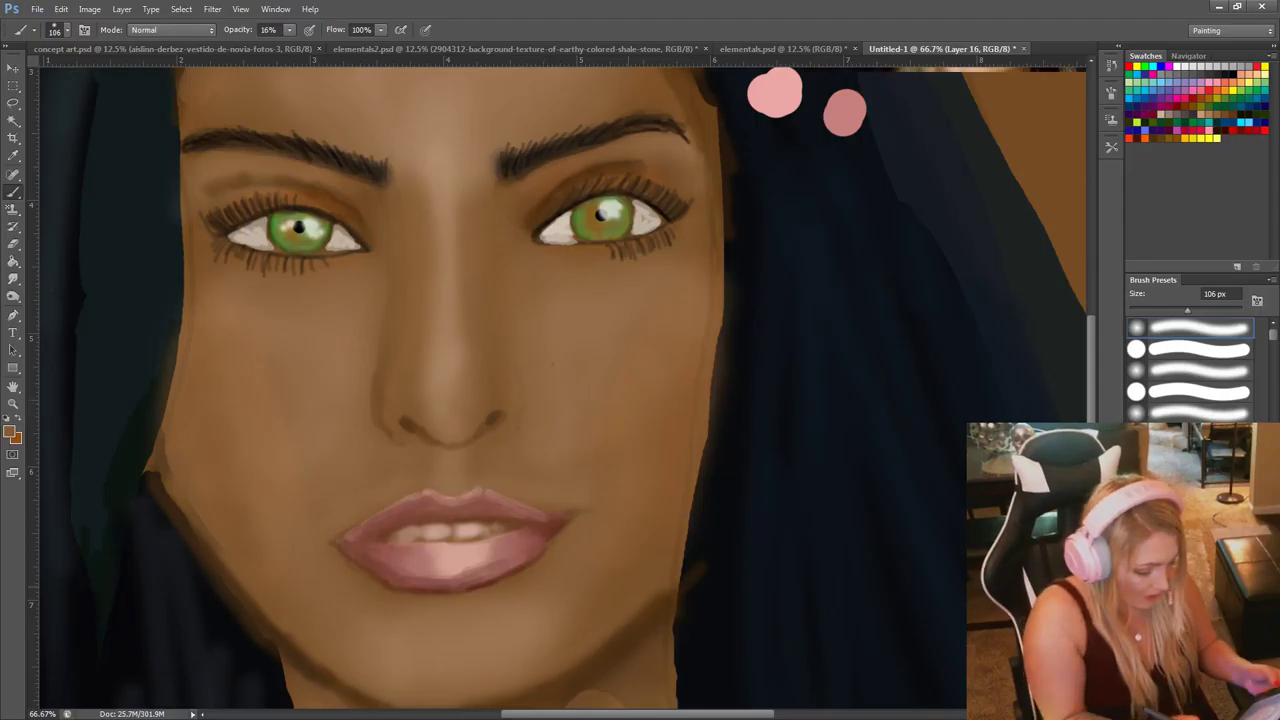
Sample browns from the jaw shadow and eyelid, and shade the sides of the nose with a 37 px brush.
{"action": "left_click", "coordinate": [648, 611], "text": "alt"}
{"action": "right_click", "coordinate": [573, 369]}
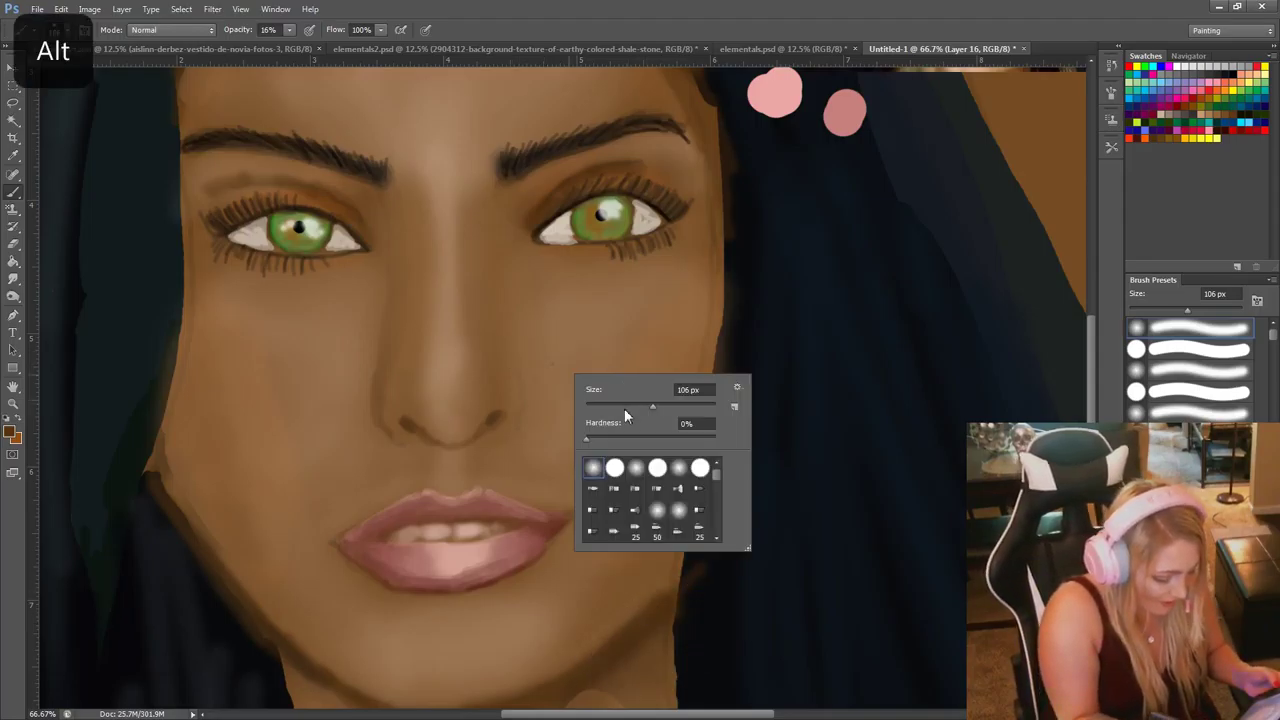
{"action": "left_click_drag", "start_coordinate": [627, 413], "coordinate": [609, 413]}
{"action": "left_click_drag", "start_coordinate": [518, 372], "coordinate": [520, 424]}
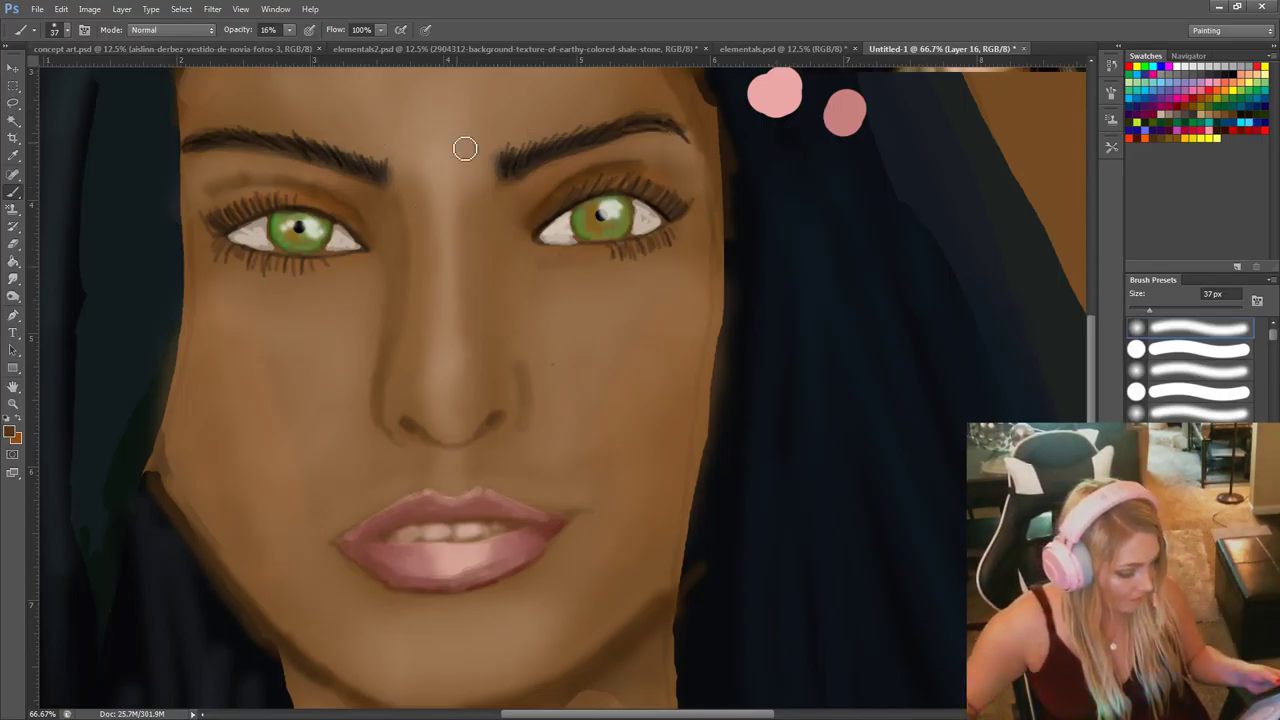
{"action": "left_click", "coordinate": [657, 181], "text": "alt"}
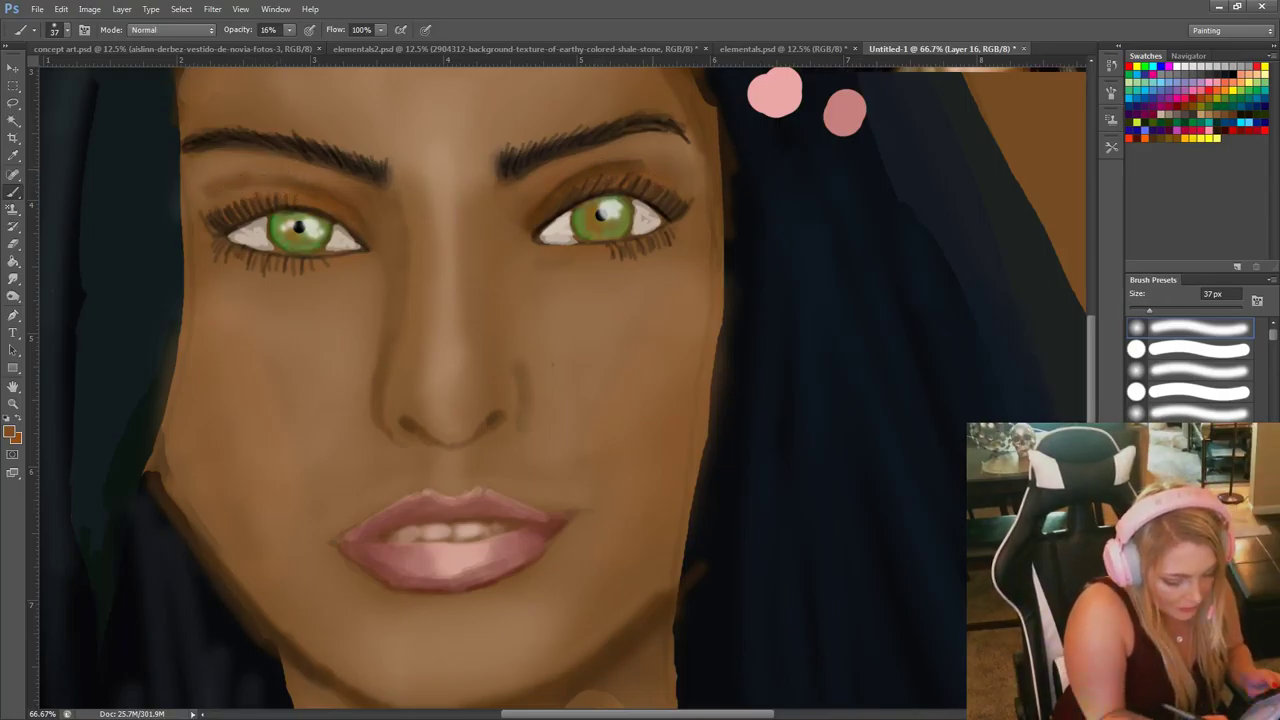
{"action": "left_click", "coordinate": [653, 176], "text": "alt"}
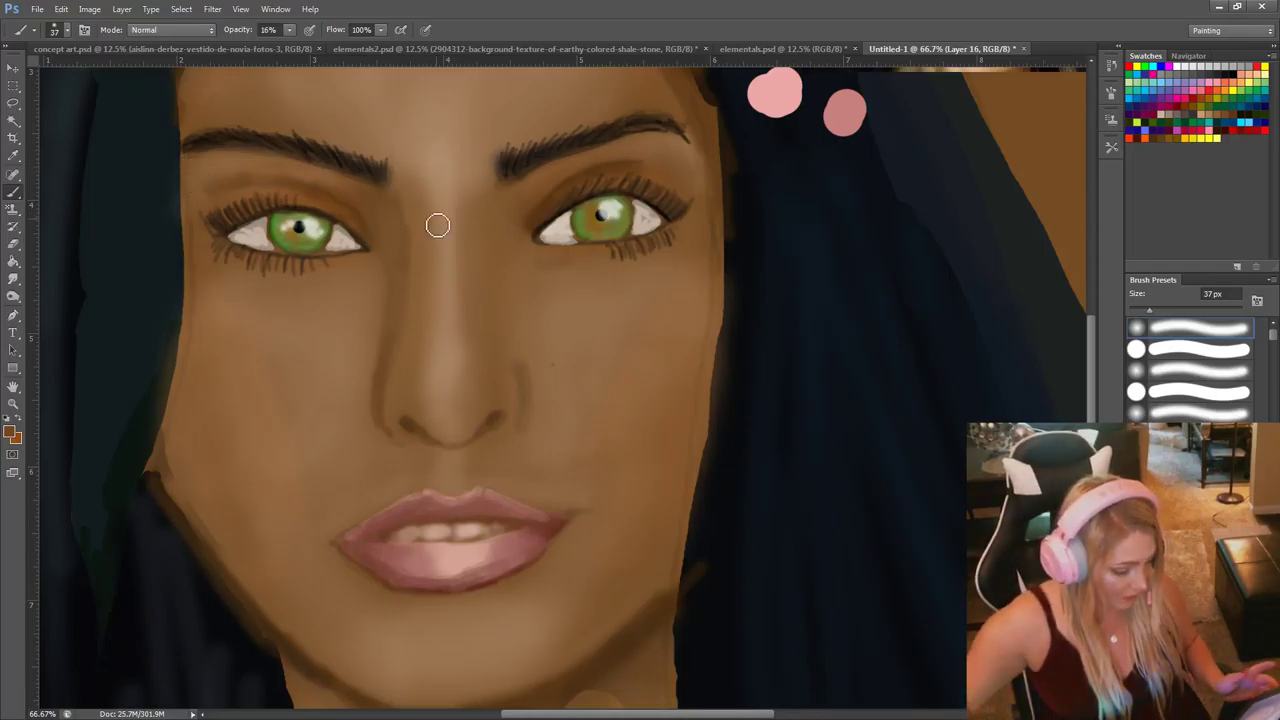
Pick up the pale skin highlight color from the swatches beside the reference photo and return to the forehead.
{"action": "scroll", "coordinate": [706, 369], "scroll_direction": "up", "scroll_amount": 2}
{"action": "scroll", "coordinate": [886, 364], "scroll_direction": "up", "scroll_amount": 2}
{"action": "scroll", "coordinate": [886, 364], "scroll_direction": "up", "scroll_amount": 6}
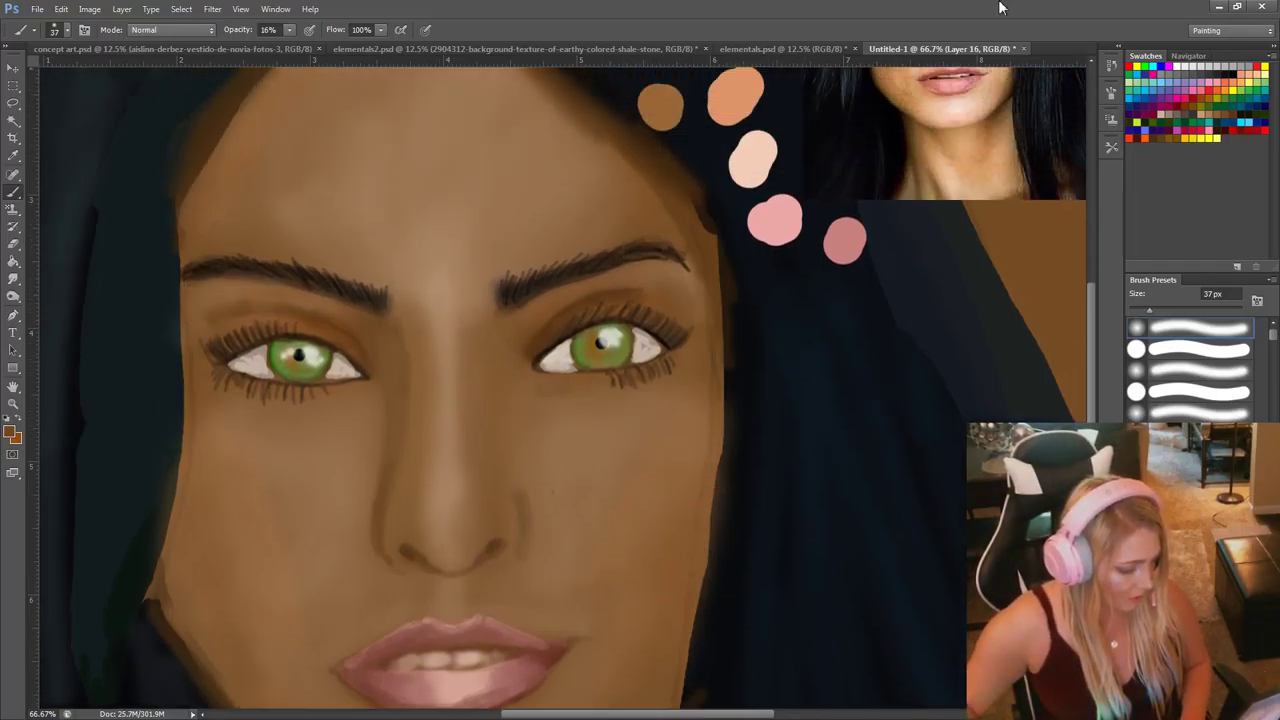
{"action": "scroll", "coordinate": [817, 351], "scroll_direction": "up", "scroll_amount": 6}
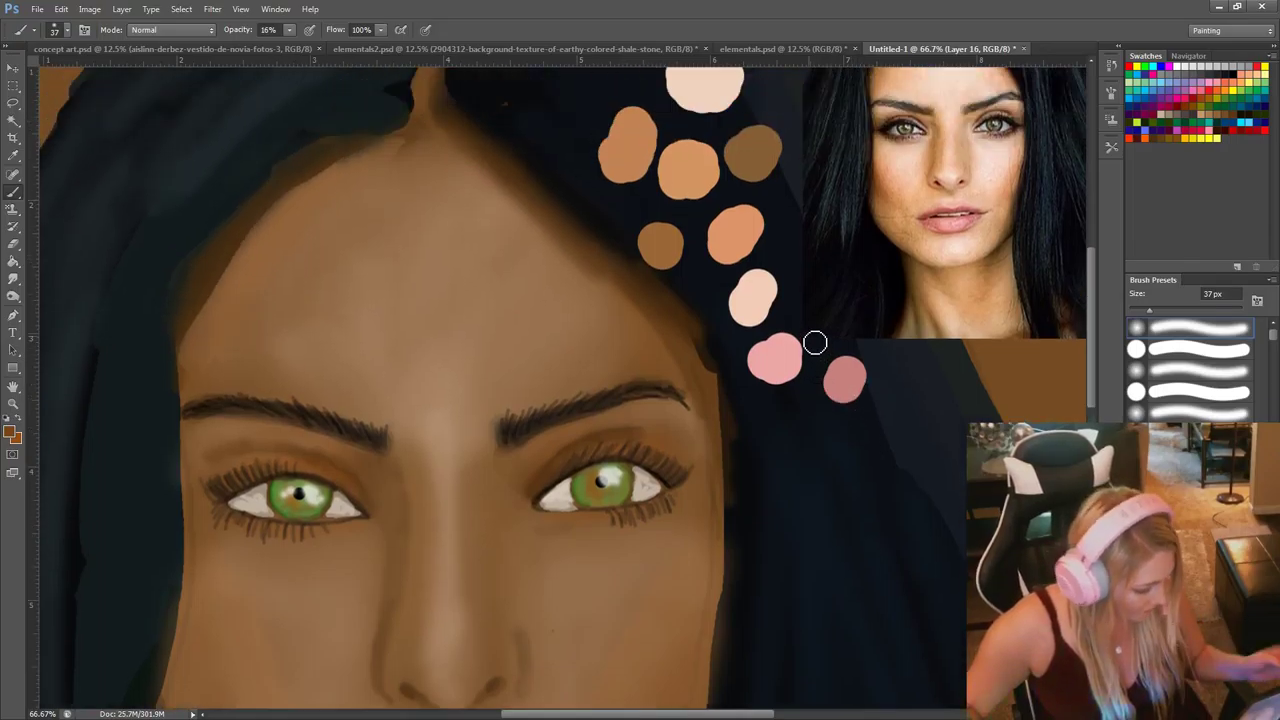
{"action": "left_click", "coordinate": [729, 184], "text": "alt"}
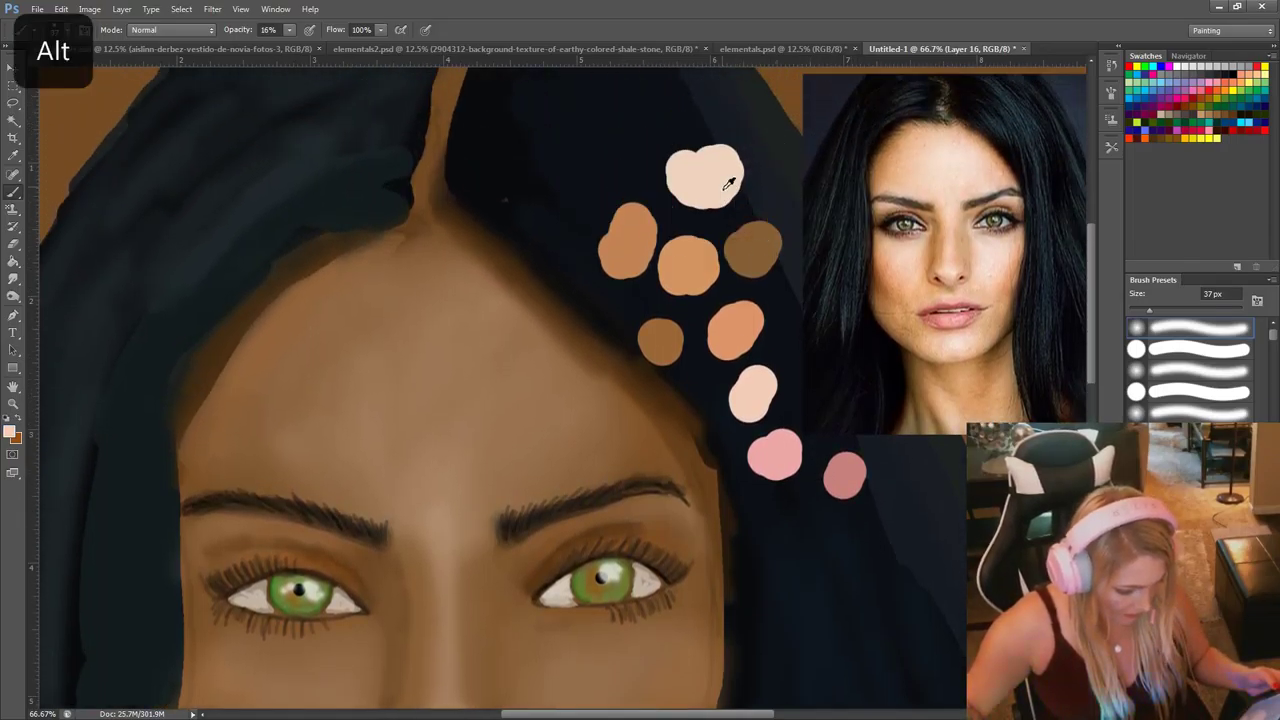
{"action": "scroll", "coordinate": [630, 330], "scroll_direction": "down", "scroll_amount": 4}
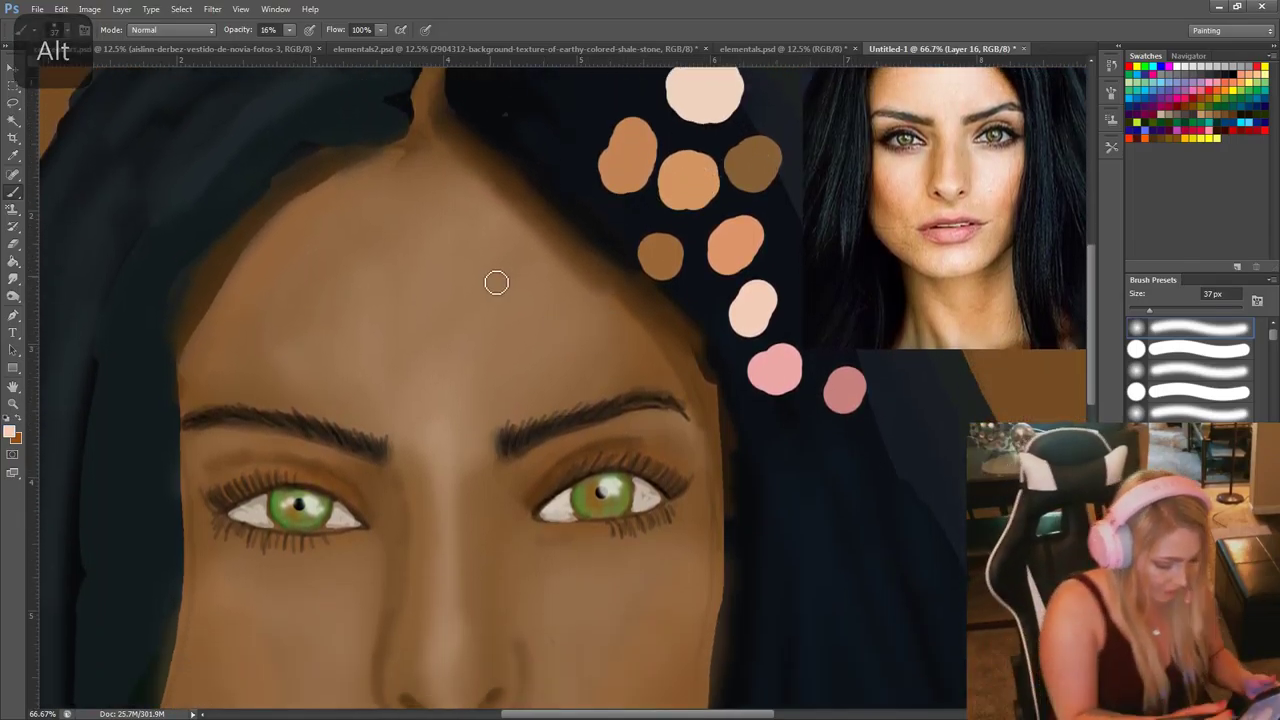
Create a new layer for the highlights and enlarge the soft brush to 201 px.
{"action": "right_click", "coordinate": [448, 340]}
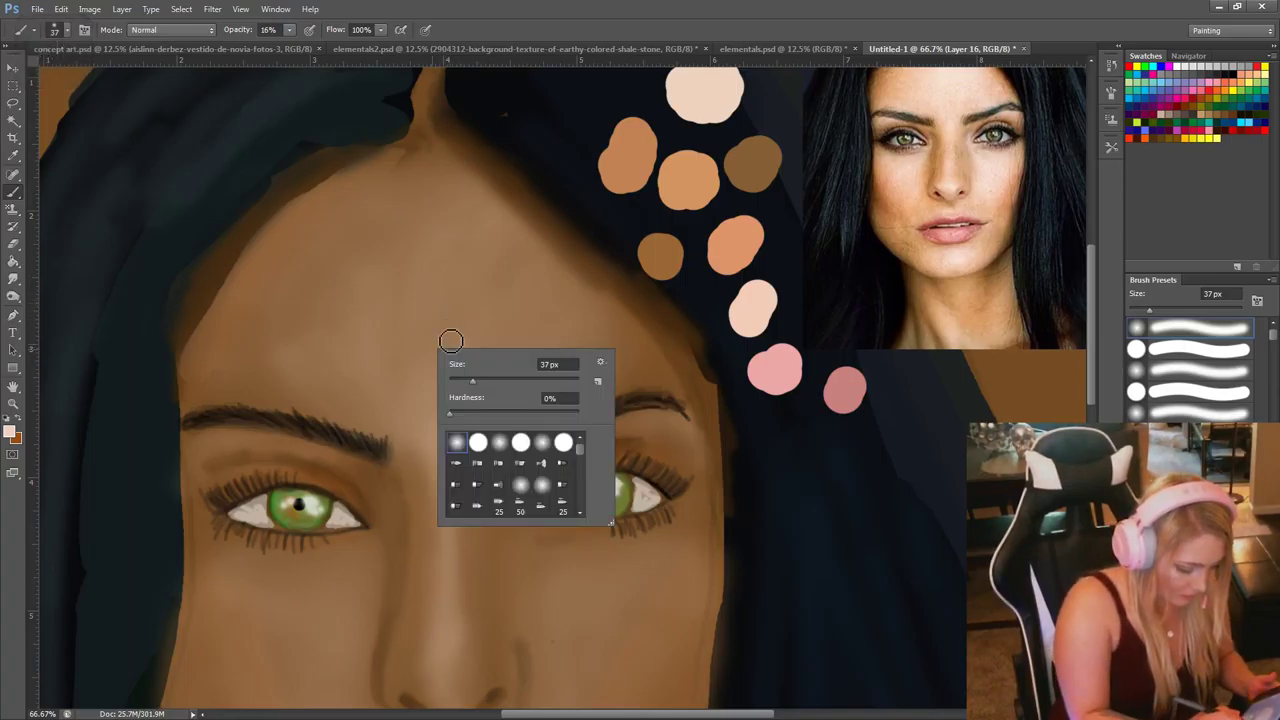
{"action": "left_click", "coordinate": [510, 380]}
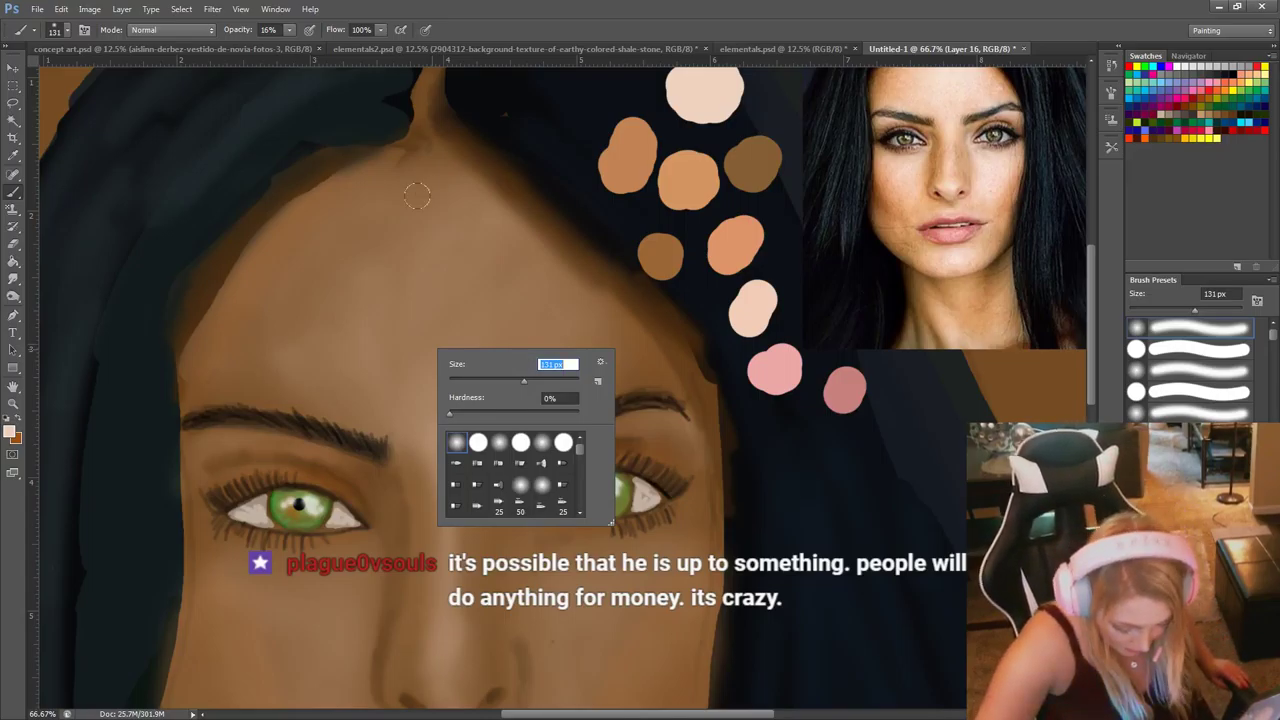
{"action": "key", "text": "Return"}
{"action": "key", "text": "ctrl+shift+alt+n"}
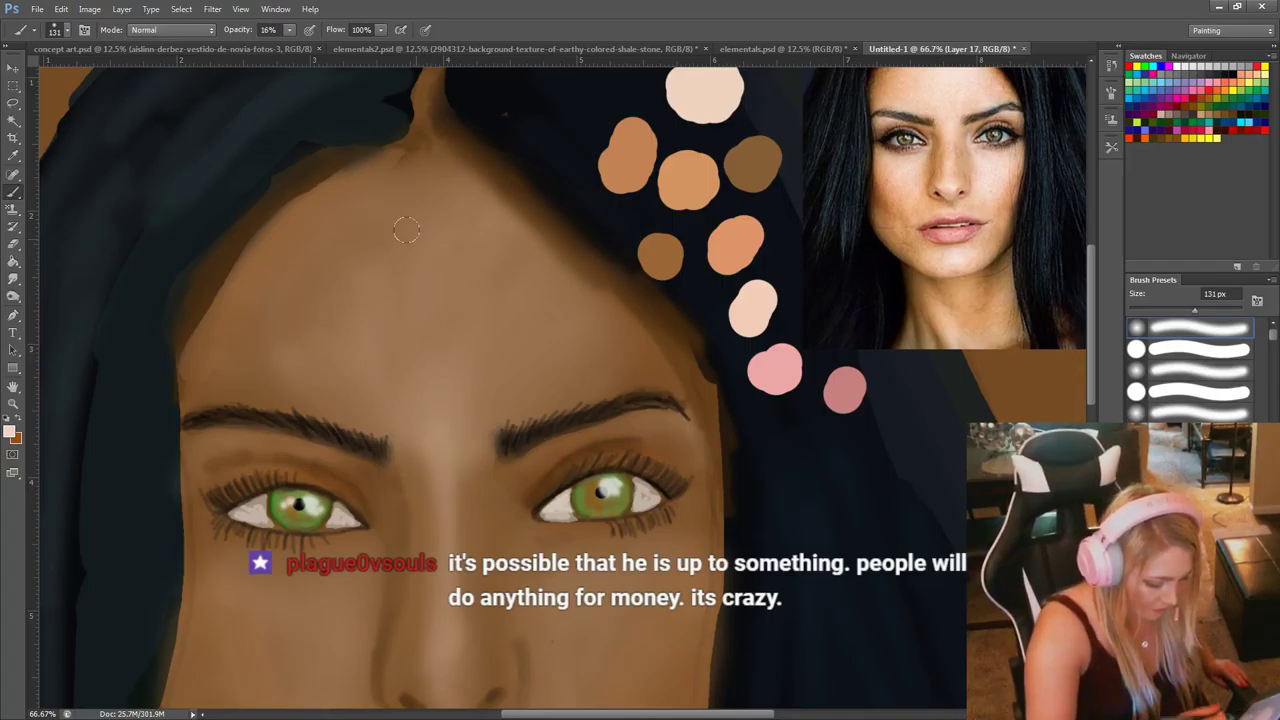
{"action": "right_click", "coordinate": [527, 334]}
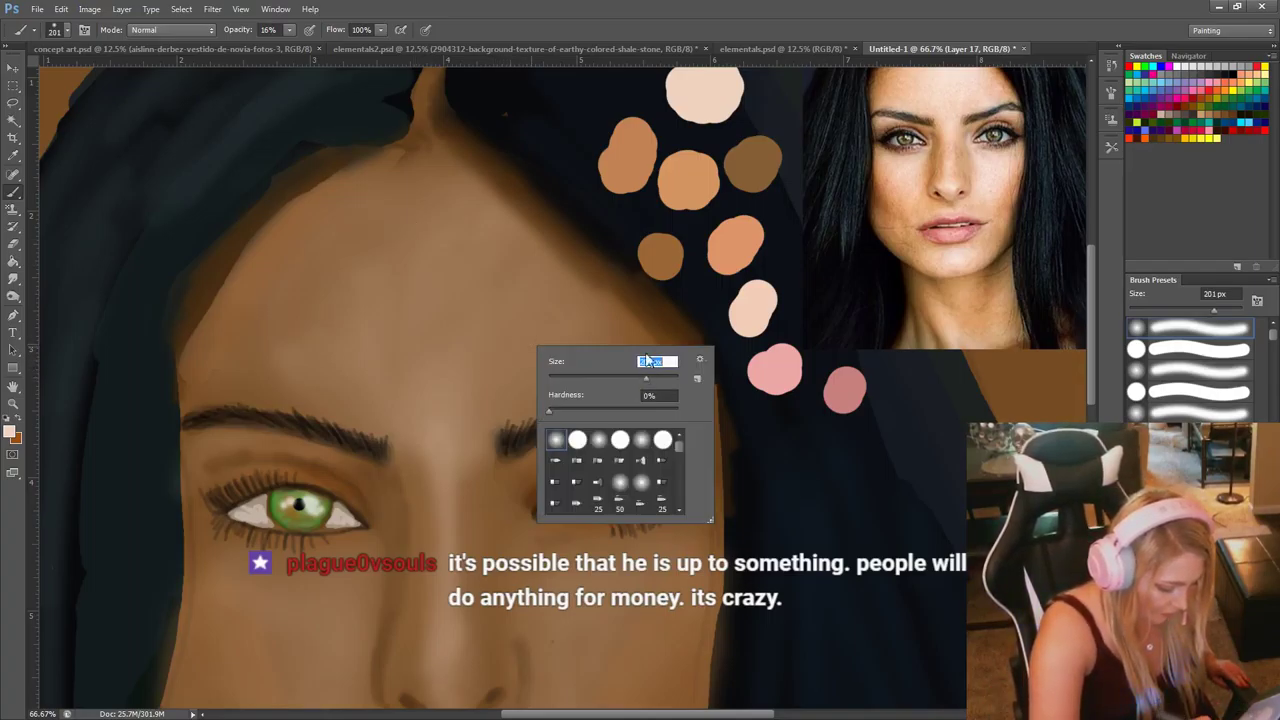
{"action": "key", "text": "Return"}
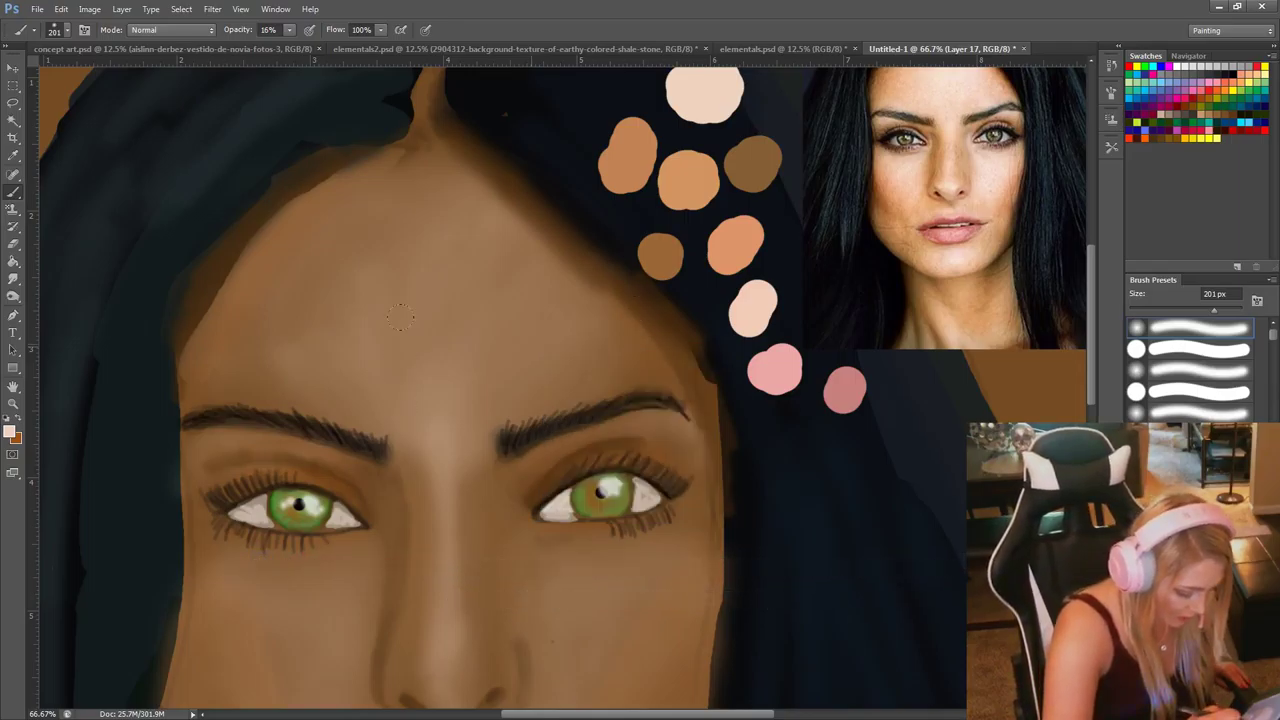
Brush soft pale highlights across the forehead, from above the brows up toward the hairline.
{"action": "mouse_move", "coordinate": [420, 420]}
{"action": "left_mouse_down"}
{"action": "mouse_move", "coordinate": [425, 285]}
{"action": "mouse_move", "coordinate": [450, 350]}
{"action": "mouse_move", "coordinate": [446, 226]}
{"action": "mouse_move", "coordinate": [494, 222]}
{"action": "mouse_move", "coordinate": [552, 250]}
{"action": "mouse_move", "coordinate": [636, 330]}
{"action": "left_mouse_up"}
{"action": "mouse_move", "coordinate": [500, 185]}
{"action": "left_mouse_down"}
{"action": "mouse_move", "coordinate": [397, 205]}
{"action": "mouse_move", "coordinate": [365, 245]}
{"action": "mouse_move", "coordinate": [365, 410]}
{"action": "left_mouse_up"}
{"action": "left_click_drag", "start_coordinate": [330, 360], "coordinate": [360, 440]}
{"action": "left_click_drag", "start_coordinate": [300, 410], "coordinate": [340, 215]}
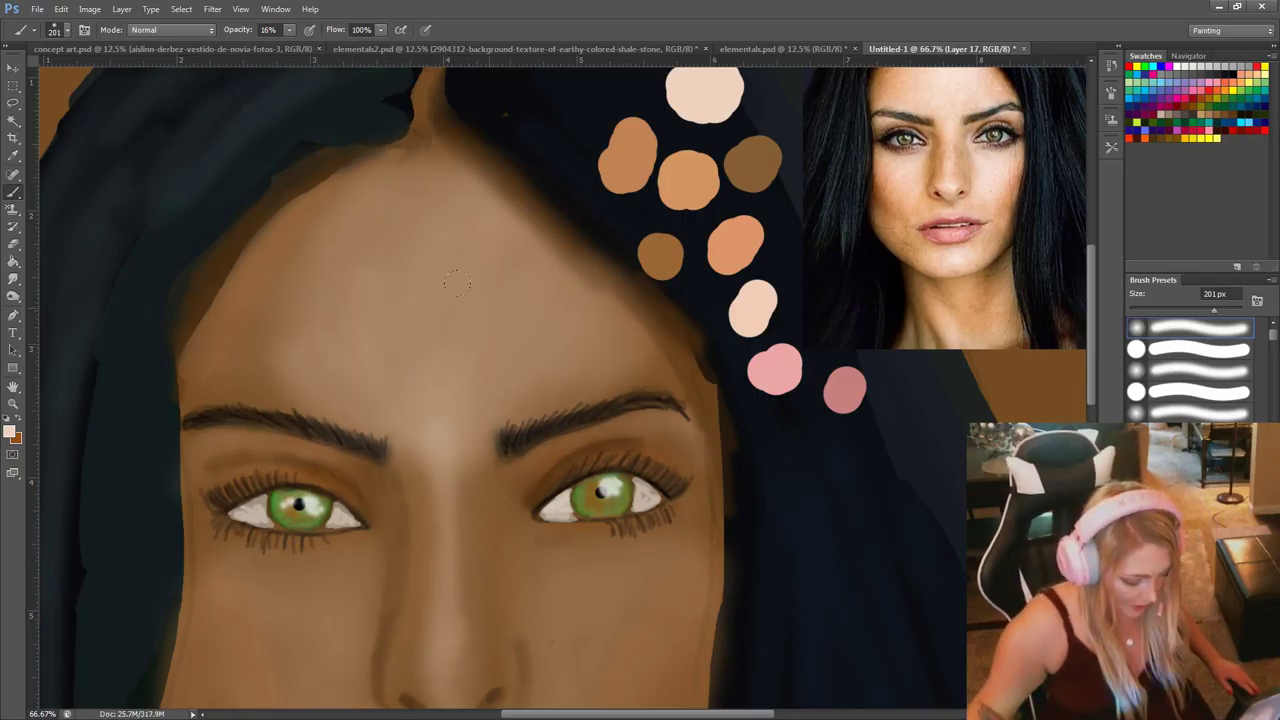
Reduce the soft brush to 21 px for smaller highlights on the face.
{"action": "scroll", "coordinate": [457, 283], "scroll_direction": "down", "scroll_amount": 2}
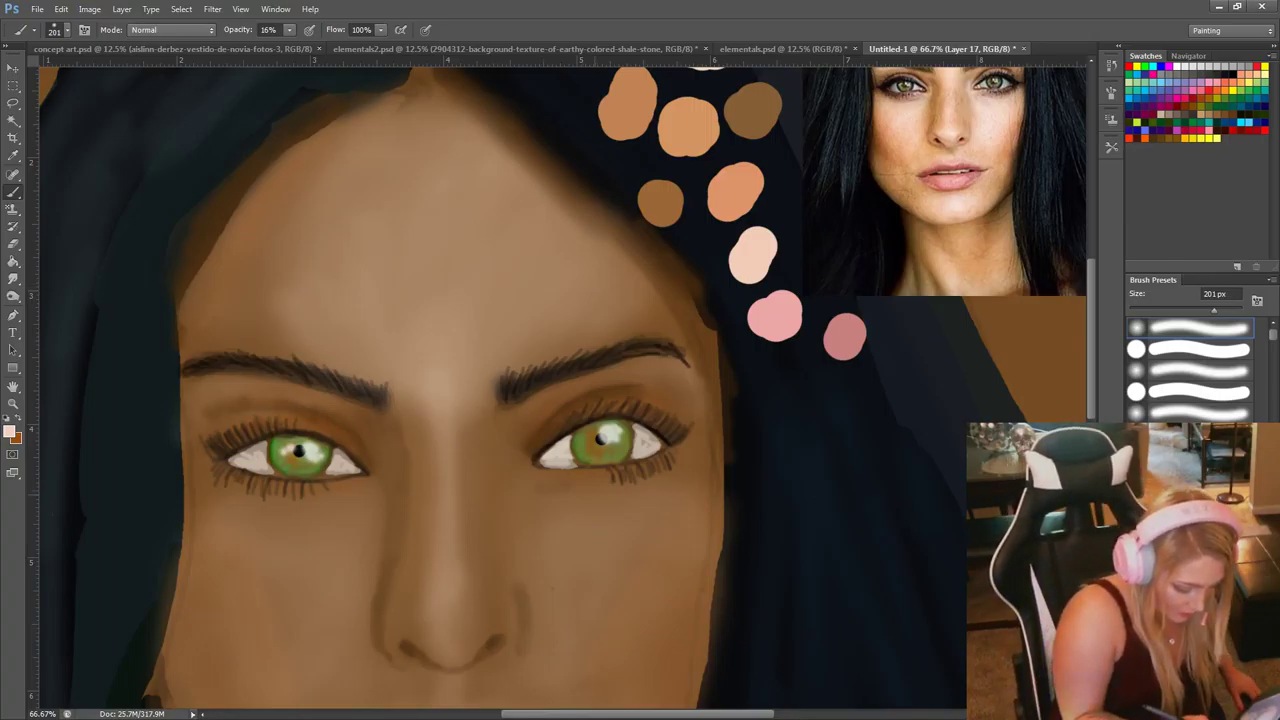
{"action": "right_click", "coordinate": [638, 536]}
{"action": "left_click_drag", "start_coordinate": [688, 566], "coordinate": [694, 564]}
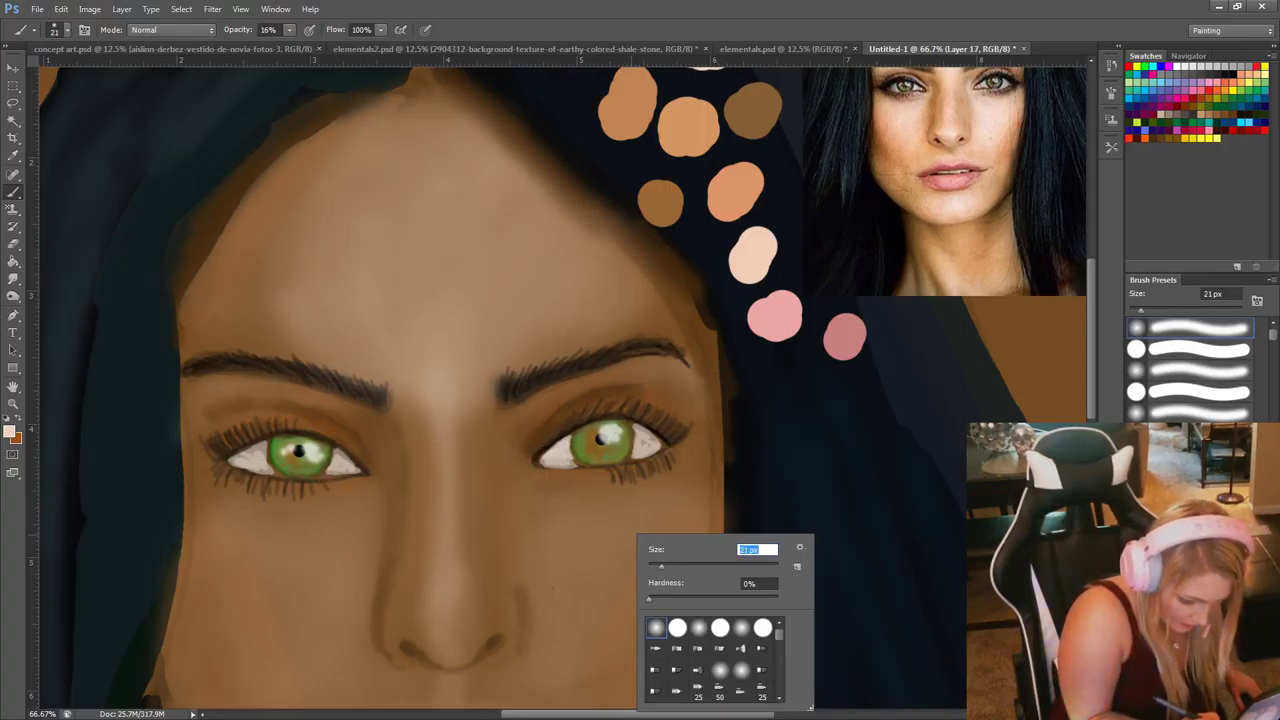
Brush pale highlights along the lower lids and inner corners of both eyes, and highlight the nose tip with a 60 px brush.
{"action": "mouse_move", "coordinate": [545, 458]}
{"action": "left_mouse_down"}
{"action": "mouse_move", "coordinate": [564, 482]}
{"action": "mouse_move", "coordinate": [582, 448]}
{"action": "mouse_move", "coordinate": [564, 484]}
{"action": "mouse_move", "coordinate": [543, 480]}
{"action": "mouse_move", "coordinate": [606, 483]}
{"action": "left_mouse_up"}
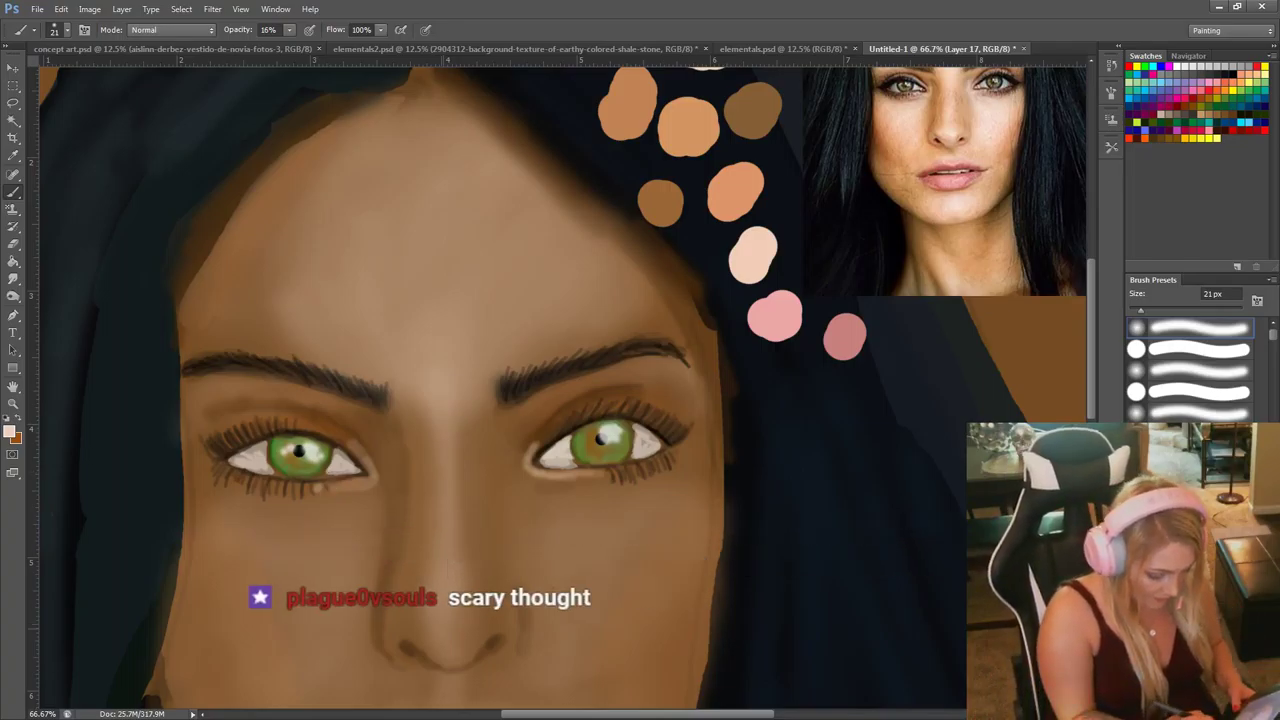
{"action": "right_click", "coordinate": [492, 611]}
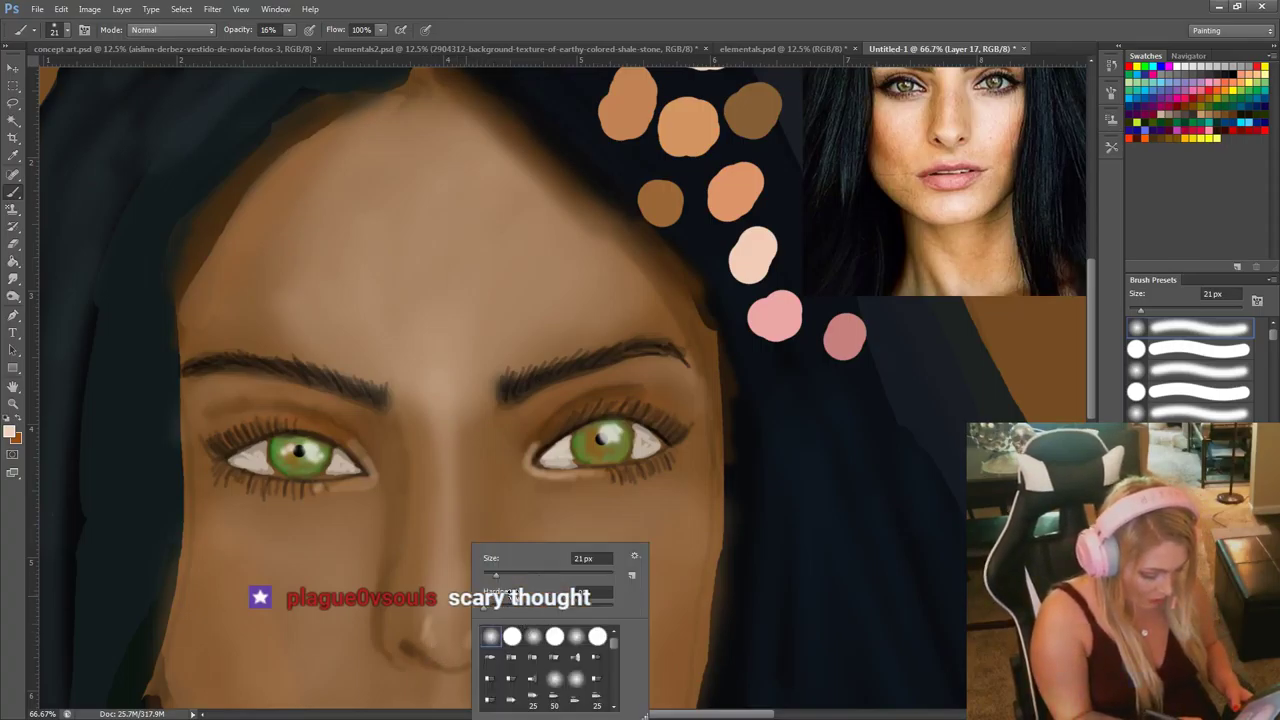
{"action": "left_click", "coordinate": [522, 574]}
{"action": "mouse_move", "coordinate": [431, 641]}
{"action": "left_mouse_down"}
{"action": "mouse_move", "coordinate": [429, 613]}
{"action": "mouse_move", "coordinate": [475, 625]}
{"action": "left_mouse_up"}
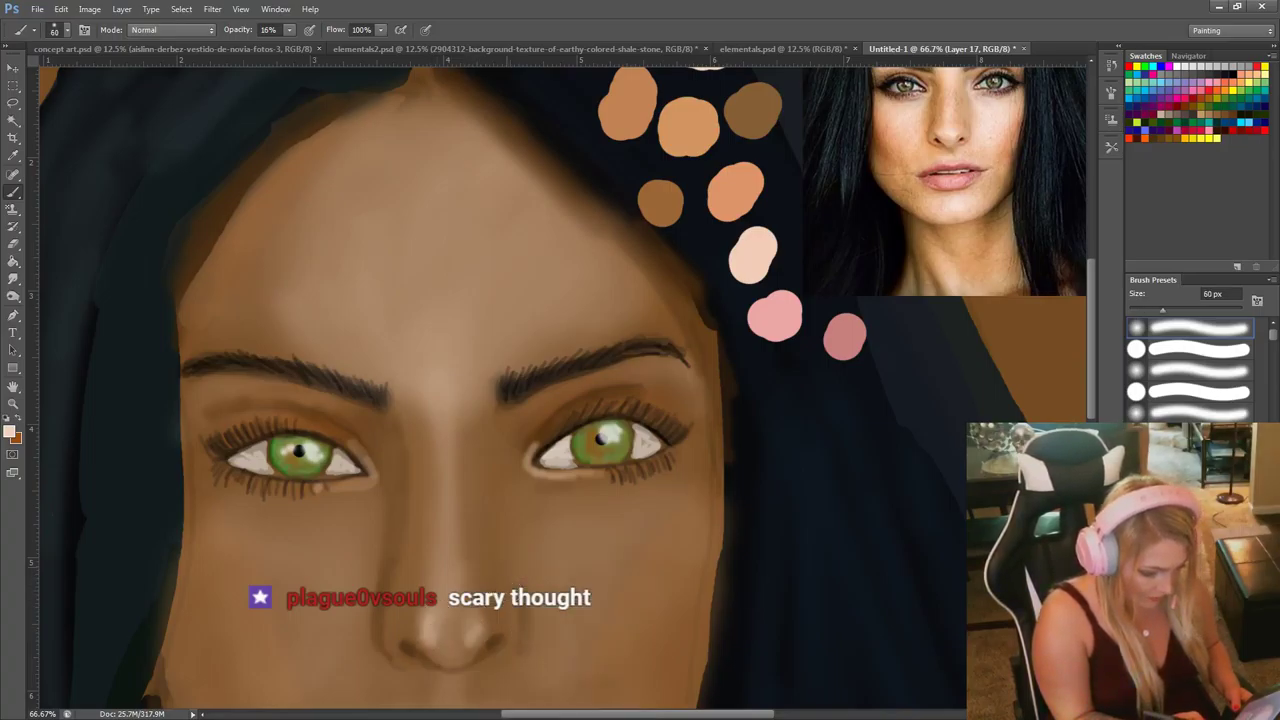
Reduce the soft brush to 22 px and paint thin highlights on the nostril edges and along the nose bridge.
{"action": "right_click", "coordinate": [592, 596]}
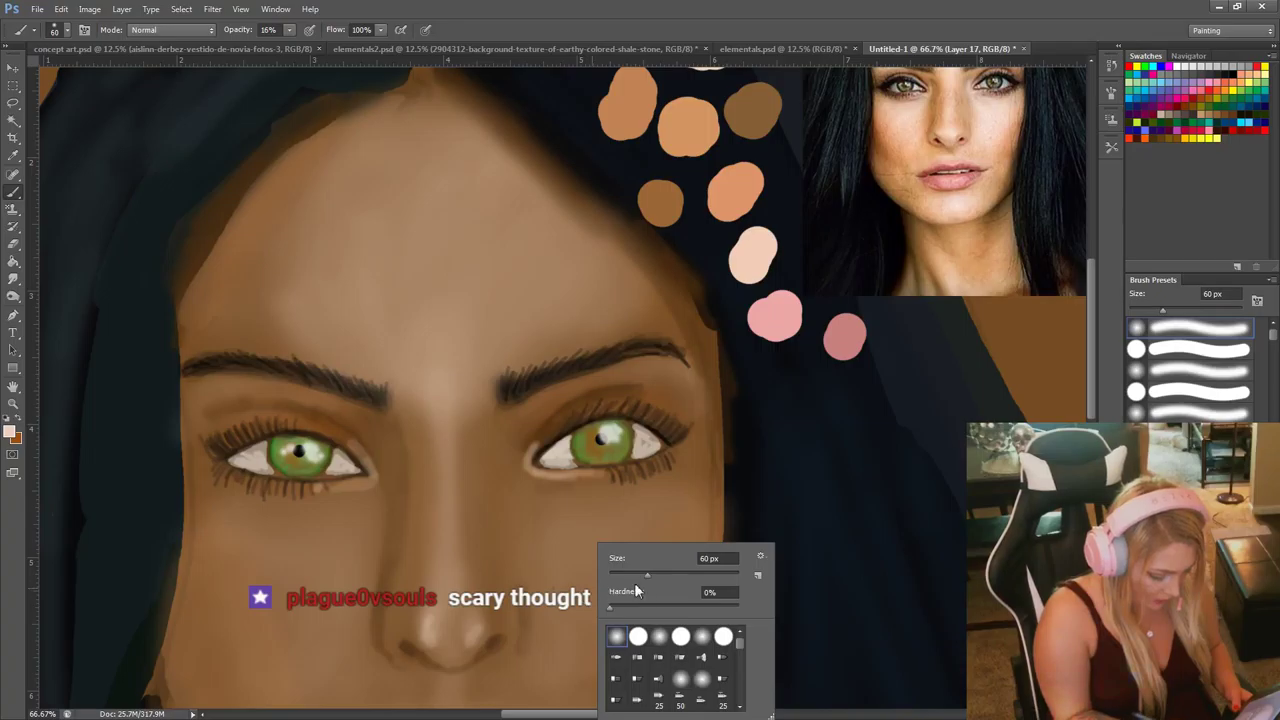
{"action": "left_click", "coordinate": [623, 574]}
{"action": "left_click", "coordinate": [405, 661]}
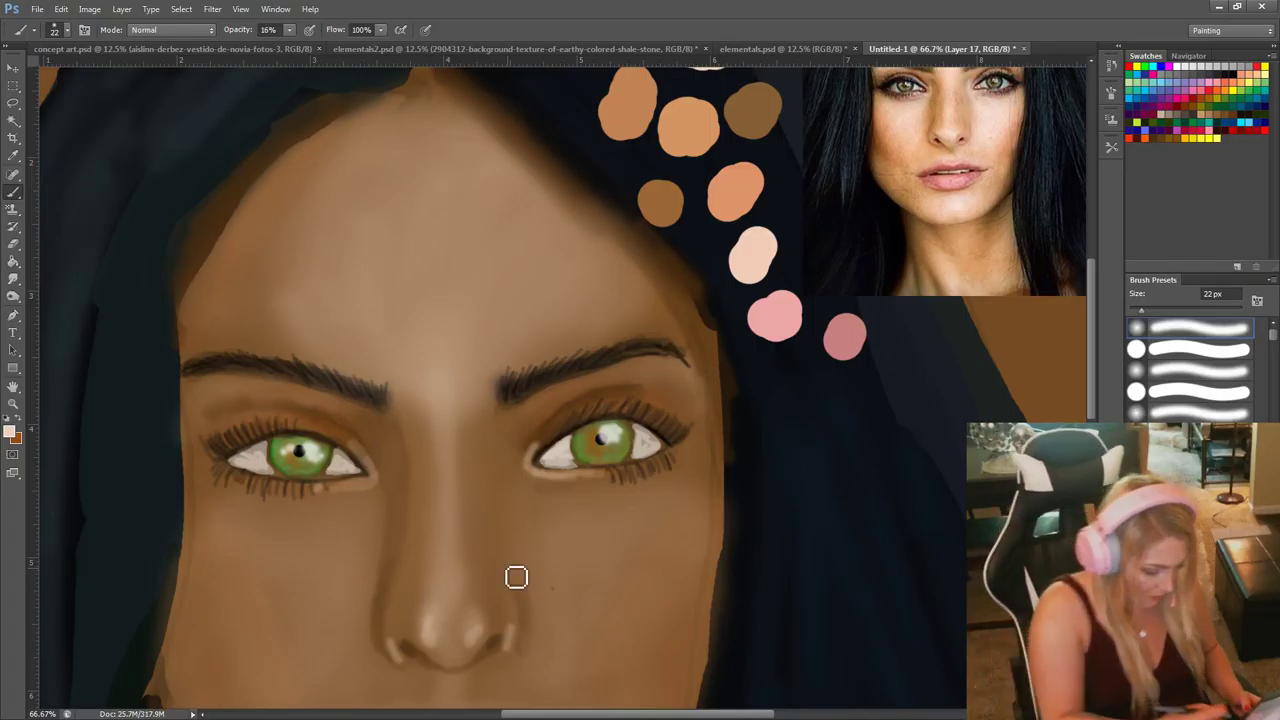
{"action": "left_click_drag", "start_coordinate": [443, 623], "coordinate": [445, 516]}
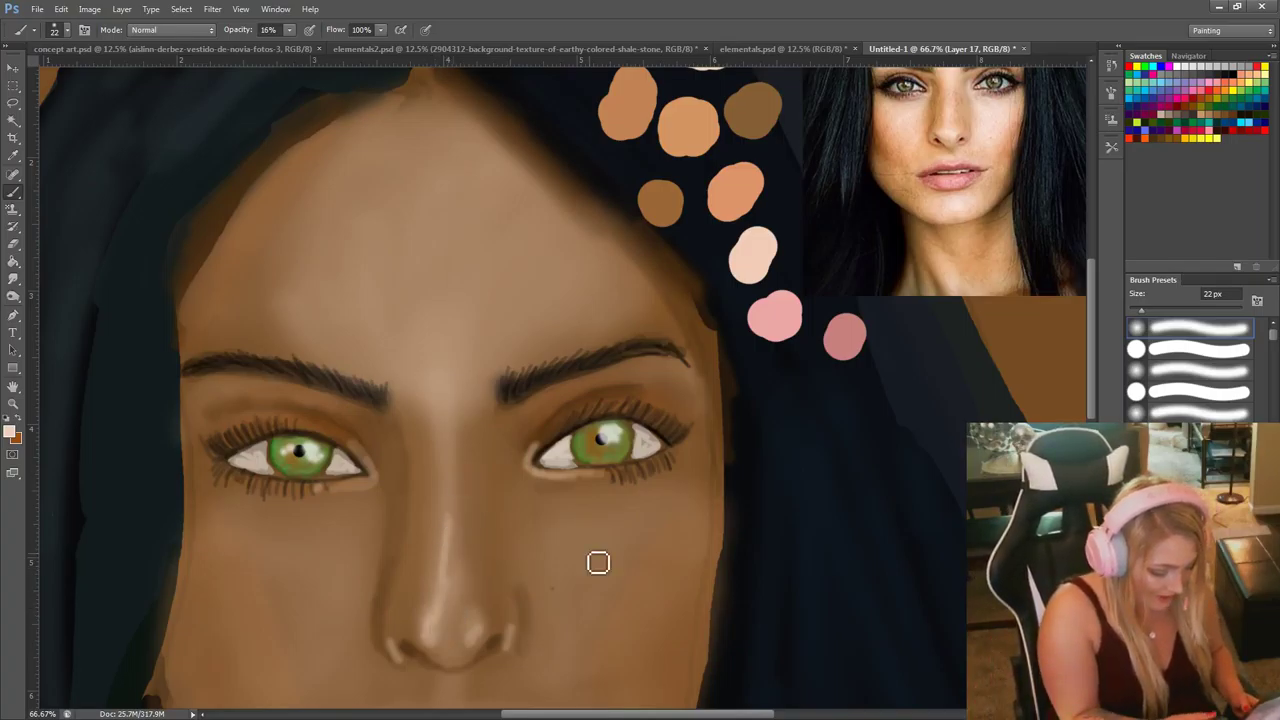
Build up softer highlights along the nose bridge and tip at 67 px and beside the nostril at 45 px.
{"action": "right_click", "coordinate": [558, 570]}
{"action": "left_click", "coordinate": [612, 577]}
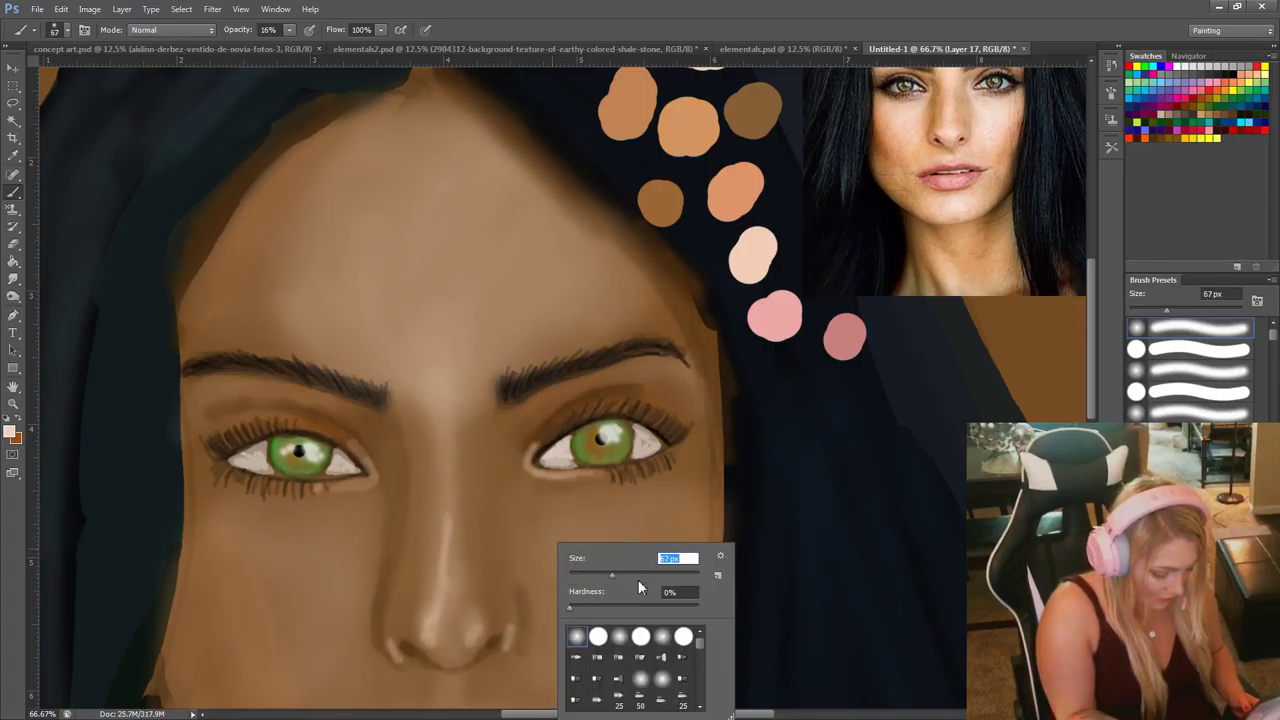
{"action": "mouse_move", "coordinate": [446, 588]}
{"action": "left_mouse_down"}
{"action": "mouse_move", "coordinate": [445, 510]}
{"action": "mouse_move", "coordinate": [445, 655]}
{"action": "mouse_move", "coordinate": [460, 656]}
{"action": "left_mouse_up"}
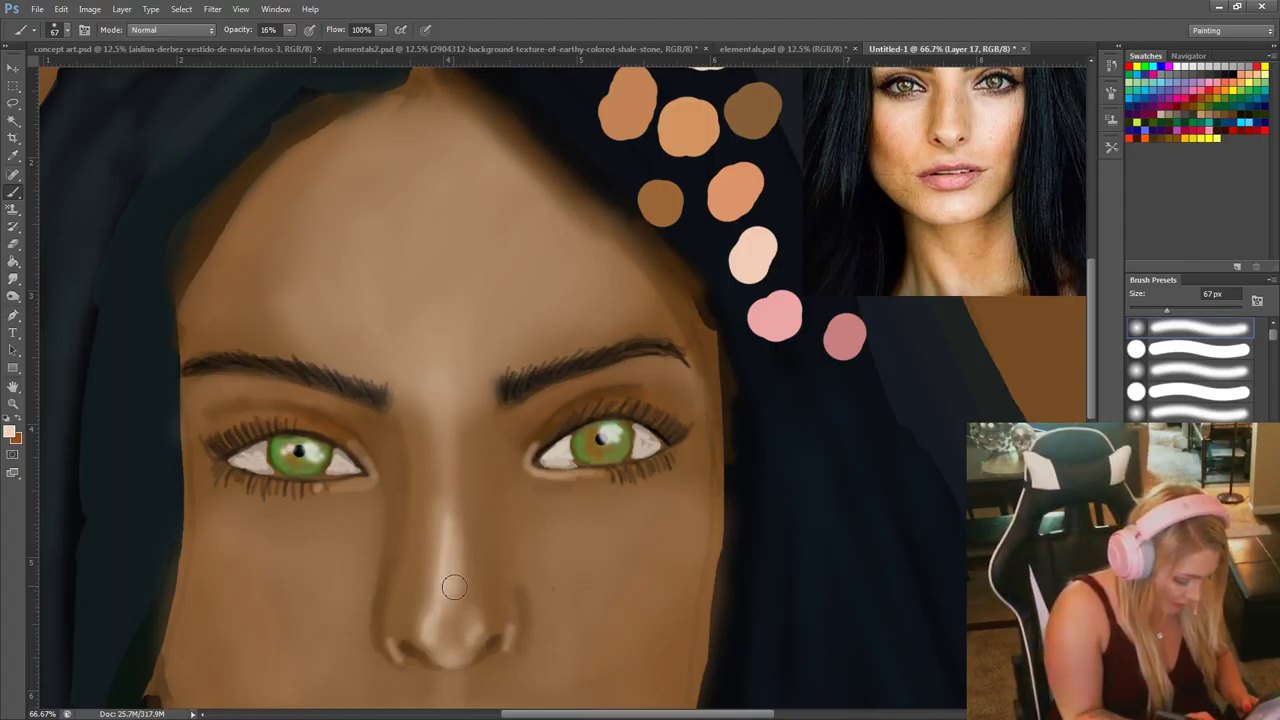
{"action": "right_click", "coordinate": [544, 542]}
{"action": "left_click", "coordinate": [591, 574]}
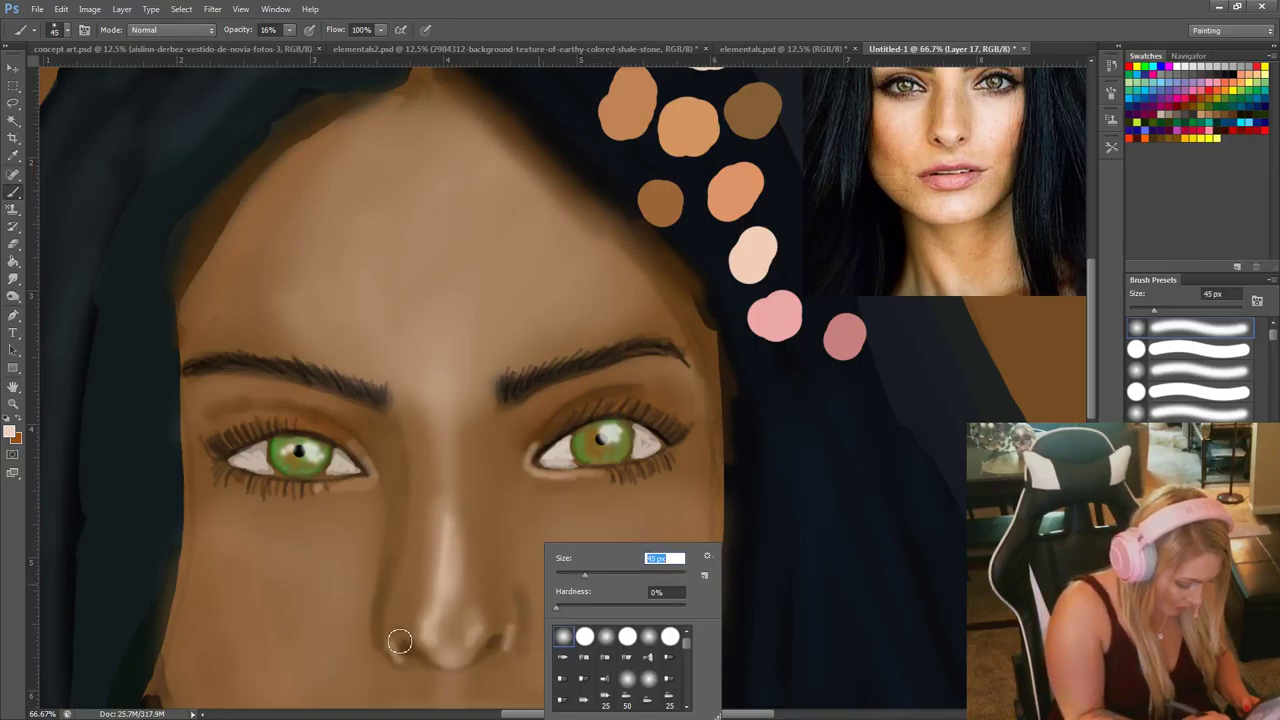
{"action": "left_click_drag", "start_coordinate": [400, 642], "coordinate": [399, 622]}
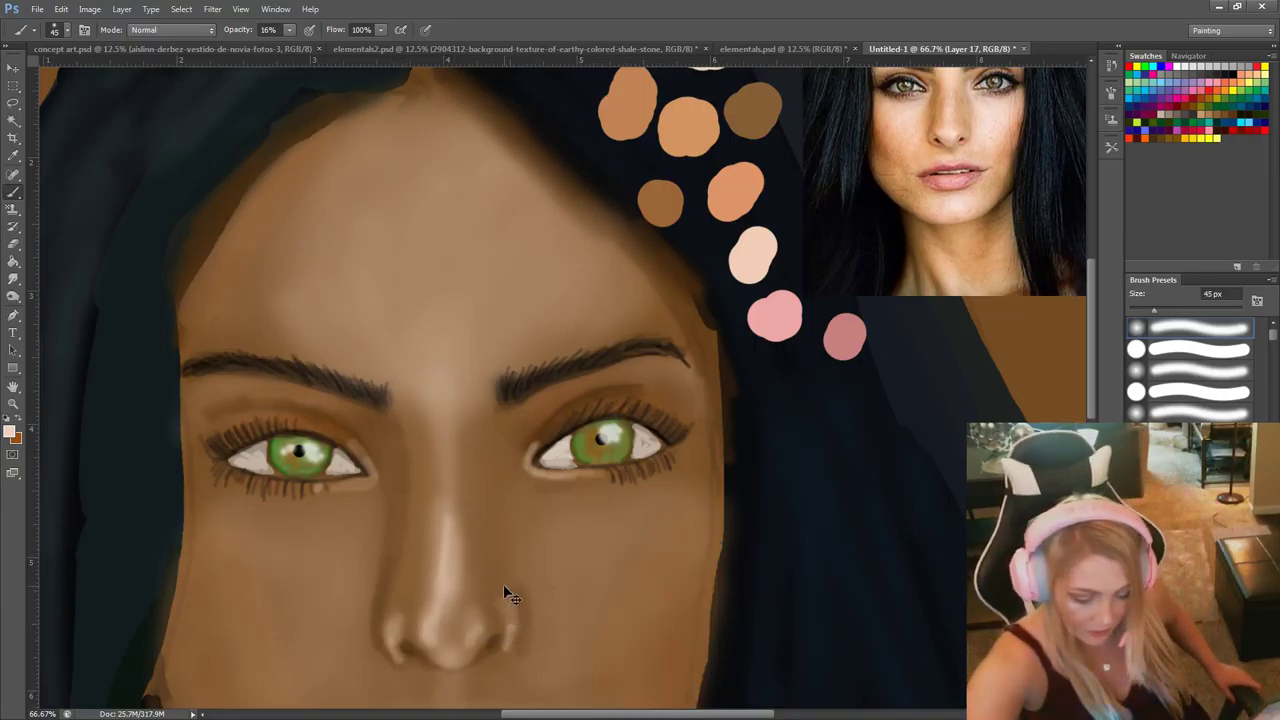
Soften the nose highlights with the Eraser at 27% opacity.
{"action": "key", "text": "ctrl+minus"}
{"action": "key", "text": "ctrl+minus"}
{"action": "key", "text": "ctrl+minus"}
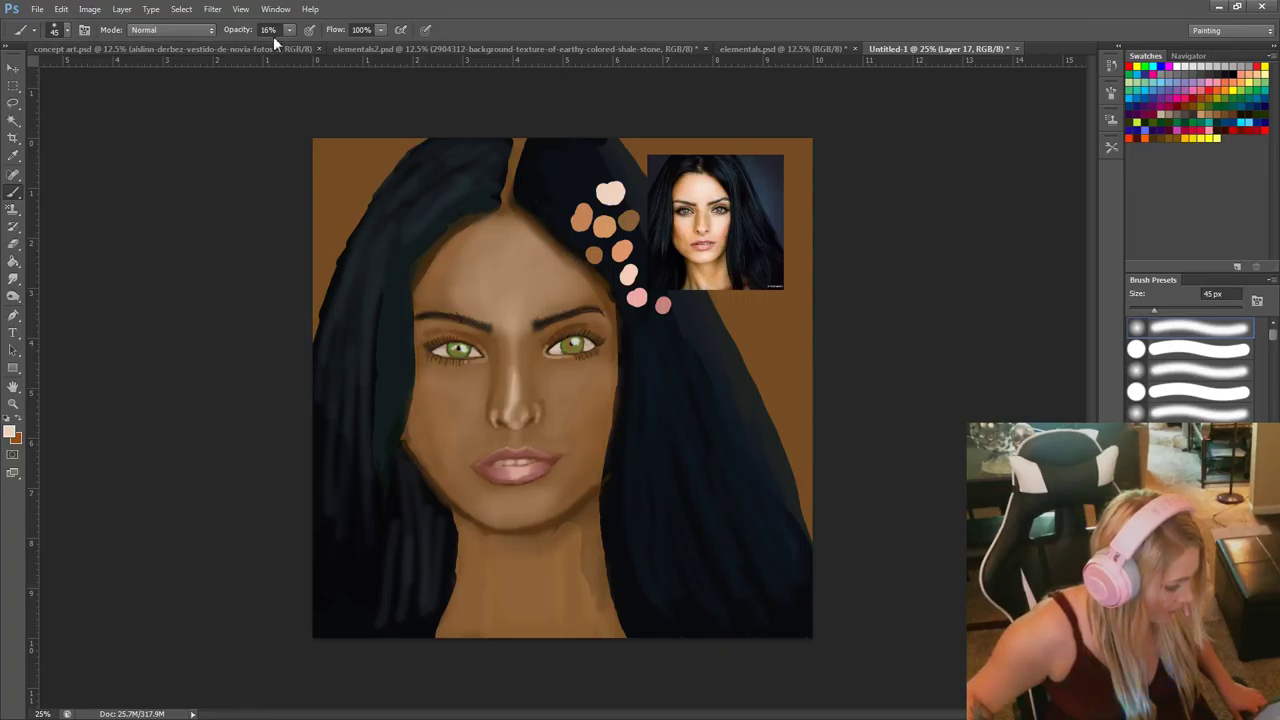
{"action": "left_click", "coordinate": [13, 244]}
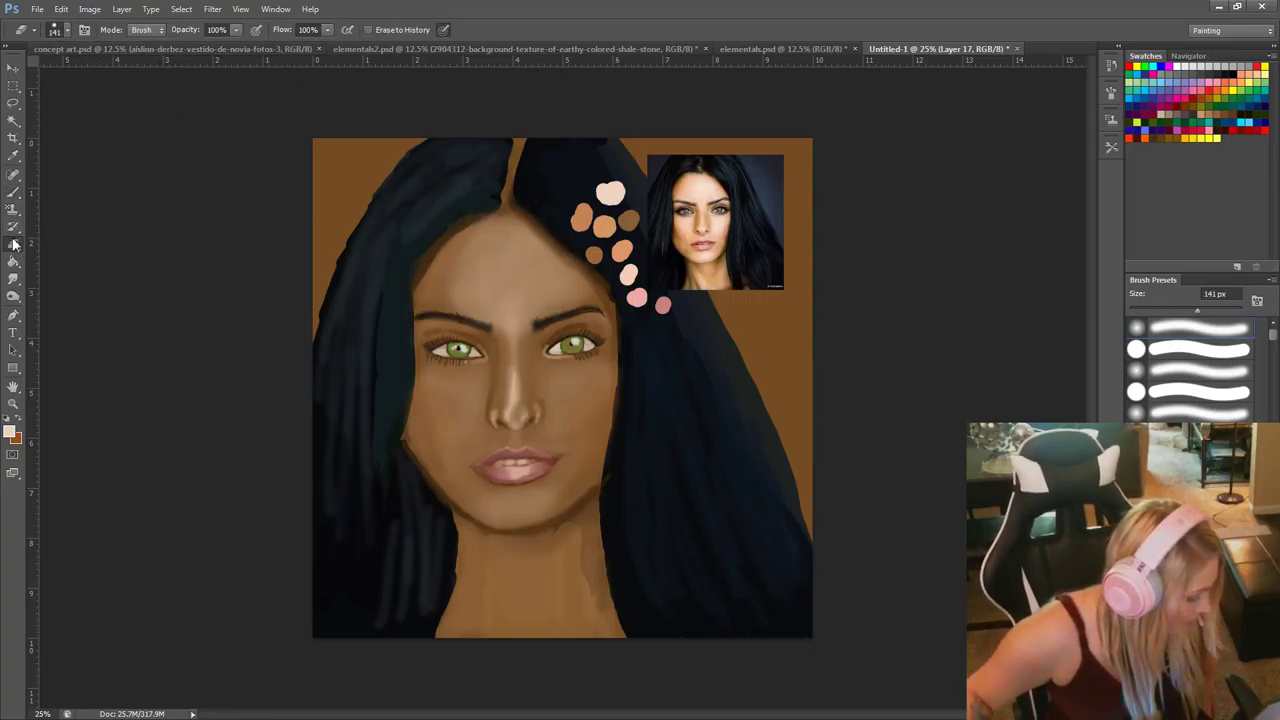
{"action": "left_click", "coordinate": [236, 29]}
{"action": "left_click_drag", "start_coordinate": [245, 45], "coordinate": [186, 45]}
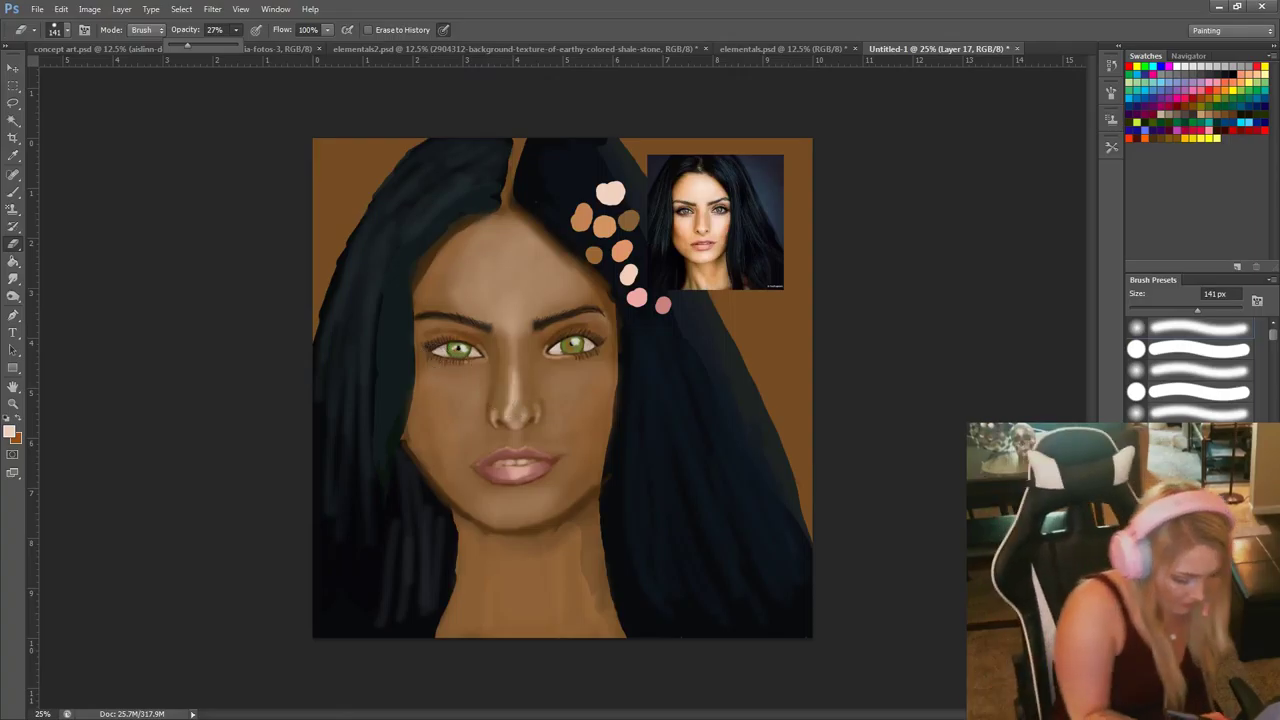
{"action": "left_click", "coordinate": [515, 412]}
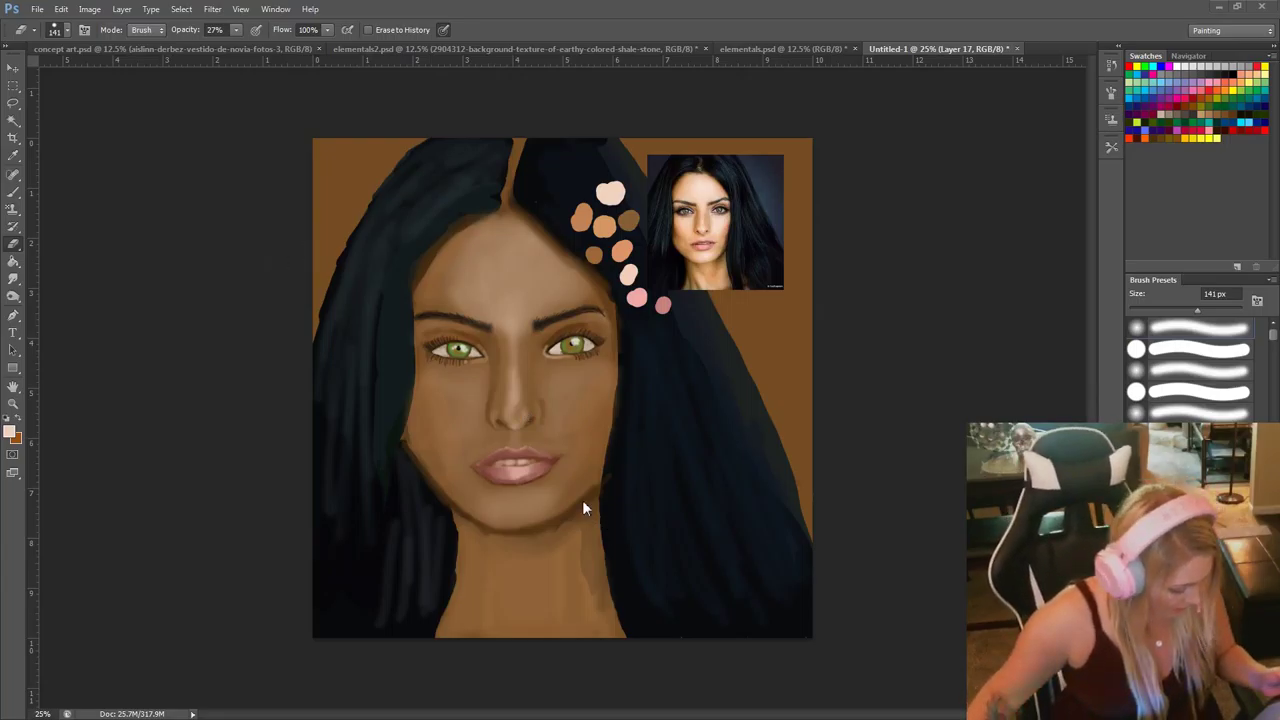
Return to the Brush tool and sample a pale pink skin highlight from the face in the reference photo.
{"action": "key", "text": "alt"}
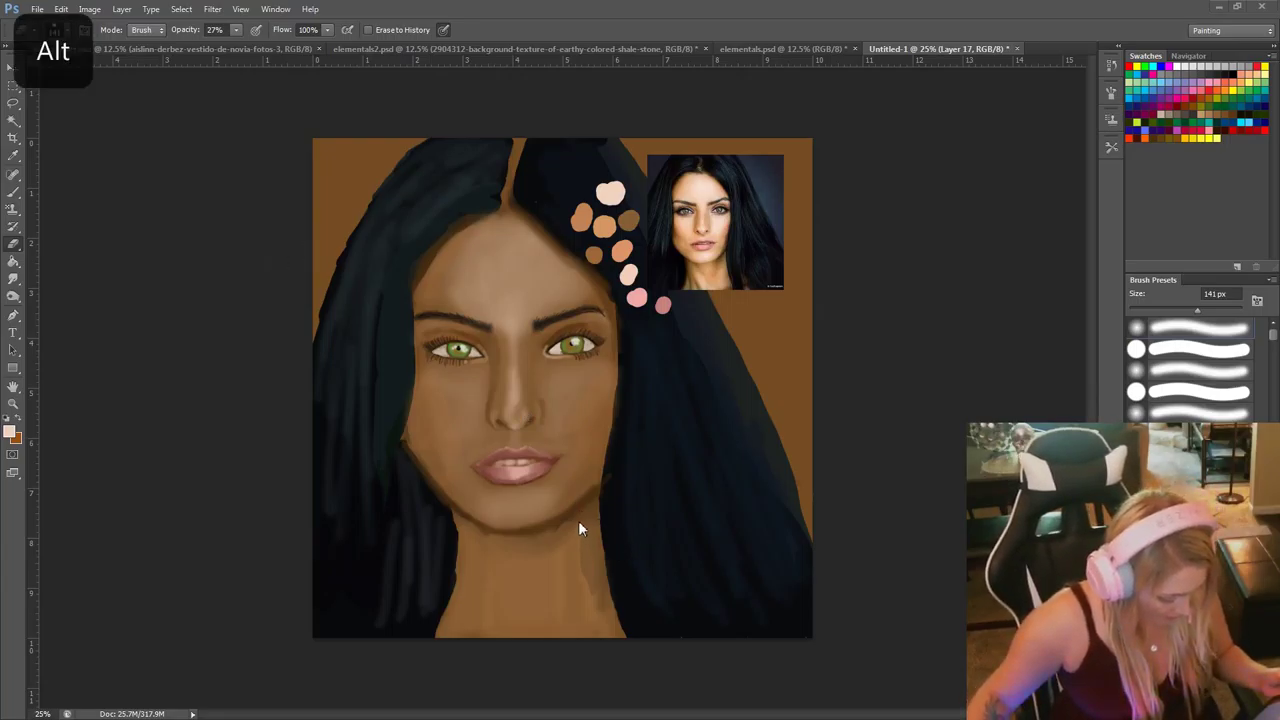
{"action": "left_click", "coordinate": [18, 193]}
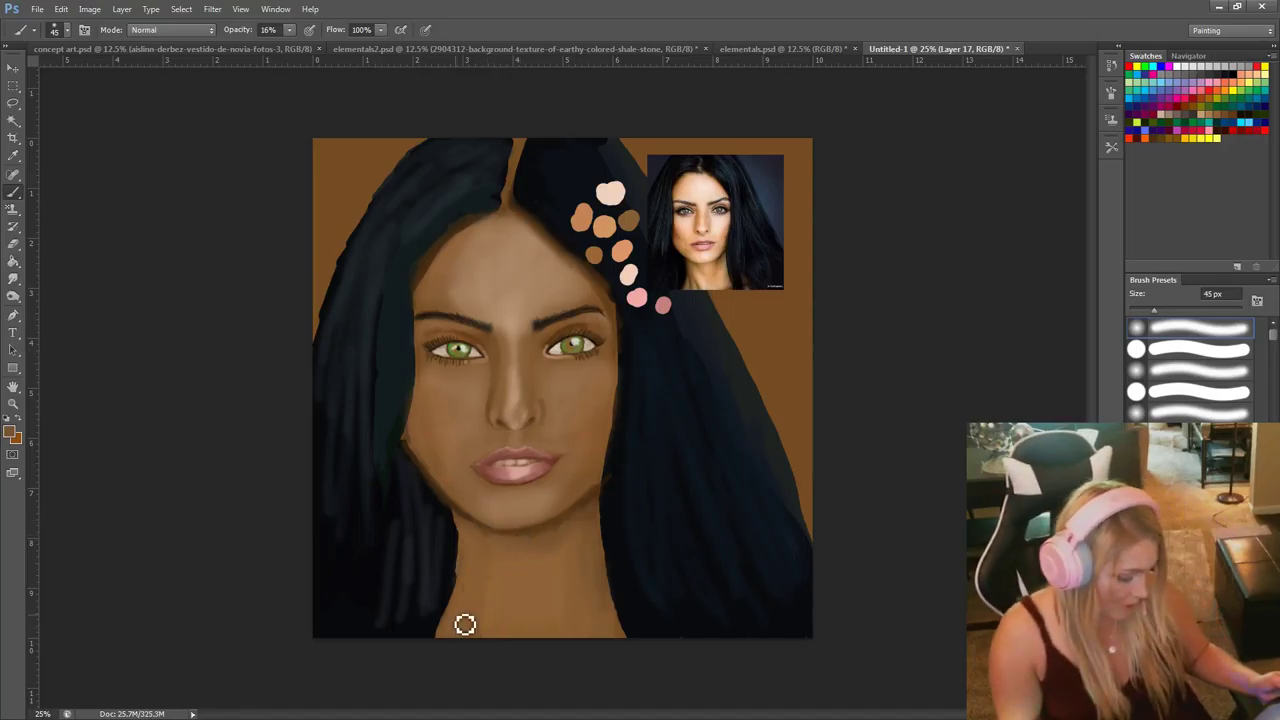
{"action": "left_click", "coordinate": [683, 182], "text": "alt"}
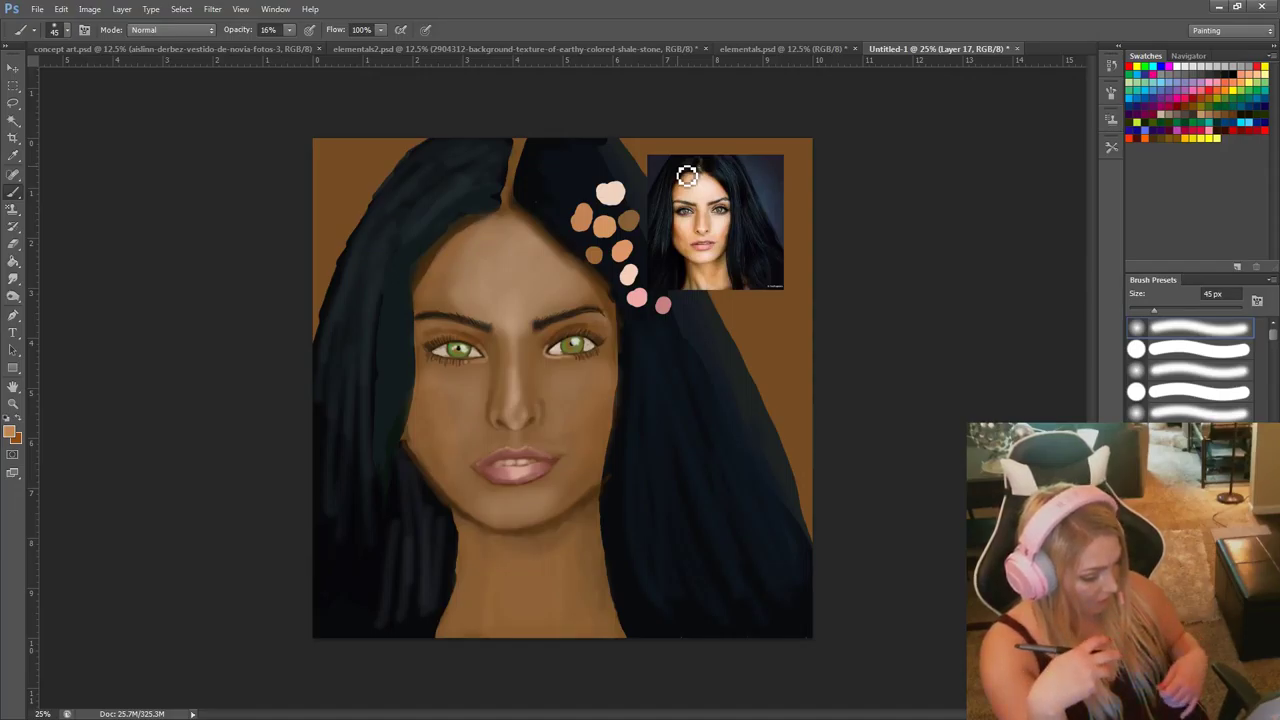
{"action": "left_click", "coordinate": [730, 215], "text": "alt"}
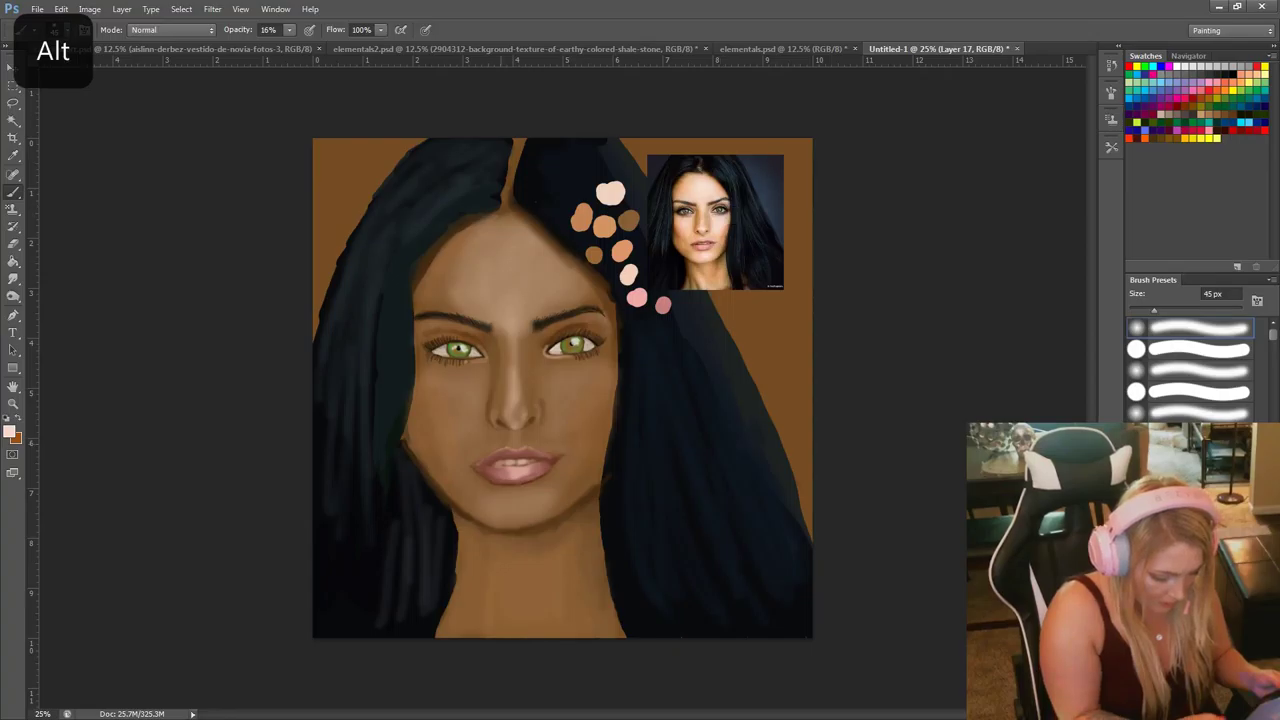
Enlarge the soft brush to 89 px and create a new layer for the broader face highlights.
{"action": "right_click", "coordinate": [538, 449]}
{"action": "left_click", "coordinate": [606, 480]}
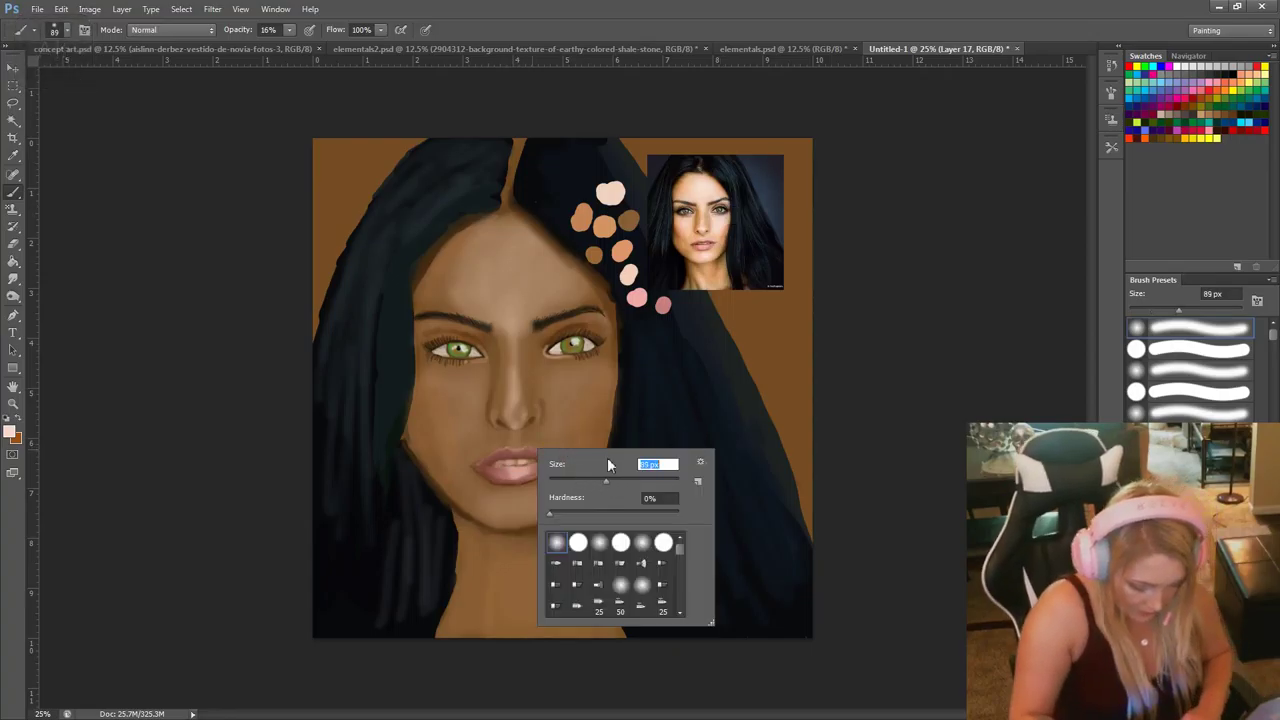
{"action": "key", "text": "Return"}
{"action": "key", "text": "ctrl+shift+alt+n"}
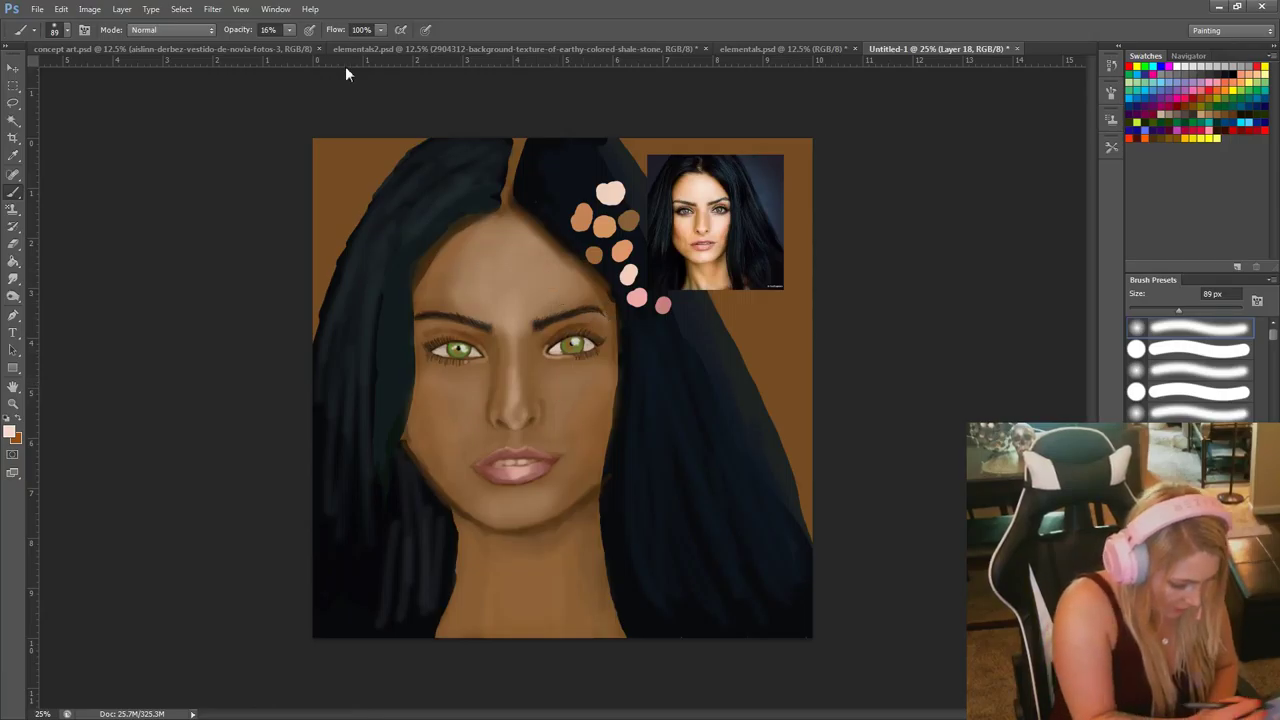
Brush pale pink highlights on both cheeks, between the eyebrows and along the area above each brow.
{"action": "mouse_move", "coordinate": [562, 388]}
{"action": "left_mouse_down"}
{"action": "mouse_move", "coordinate": [549, 385]}
{"action": "mouse_move", "coordinate": [563, 434]}
{"action": "mouse_move", "coordinate": [596, 387]}
{"action": "left_mouse_up"}
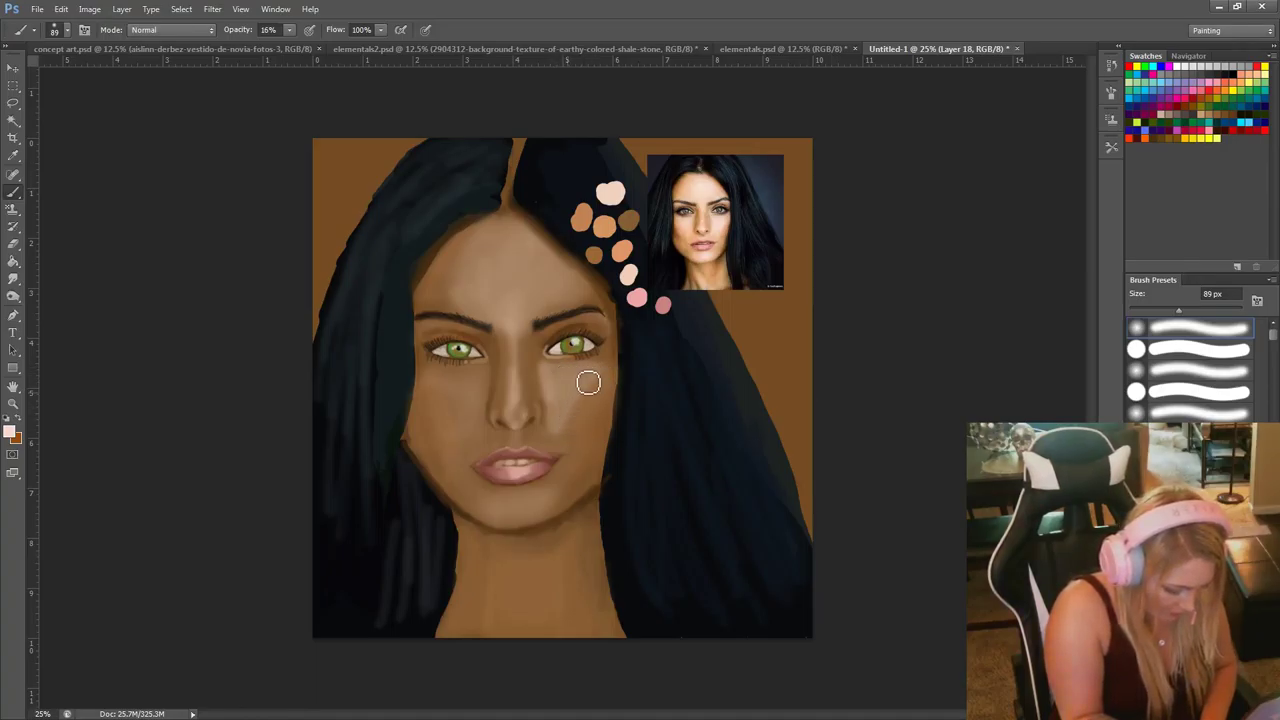
{"action": "mouse_move", "coordinate": [494, 386]}
{"action": "left_mouse_down"}
{"action": "mouse_move", "coordinate": [474, 403]}
{"action": "mouse_move", "coordinate": [489, 380]}
{"action": "mouse_move", "coordinate": [477, 433]}
{"action": "left_mouse_up"}
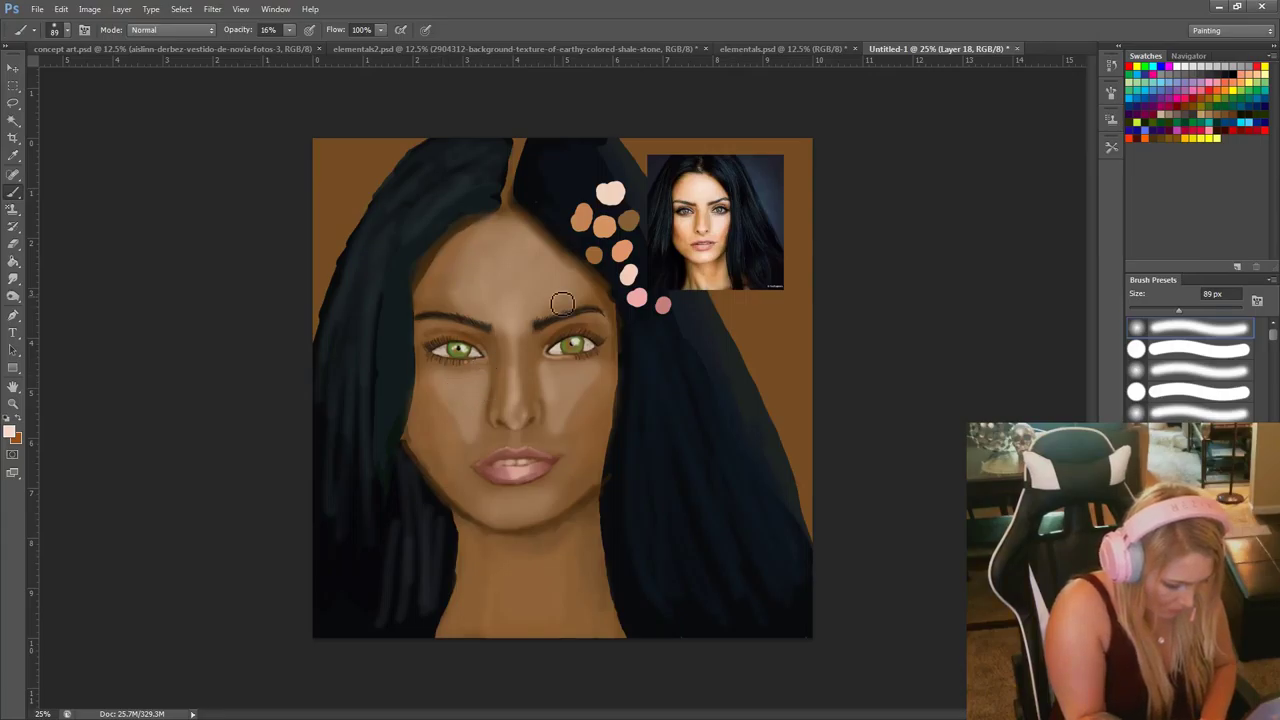
{"action": "mouse_move", "coordinate": [520, 316]}
{"action": "left_mouse_down"}
{"action": "mouse_move", "coordinate": [520, 350]}
{"action": "mouse_move", "coordinate": [530, 333]}
{"action": "mouse_move", "coordinate": [560, 346]}
{"action": "mouse_move", "coordinate": [542, 337]}
{"action": "mouse_move", "coordinate": [610, 314]}
{"action": "left_mouse_up"}
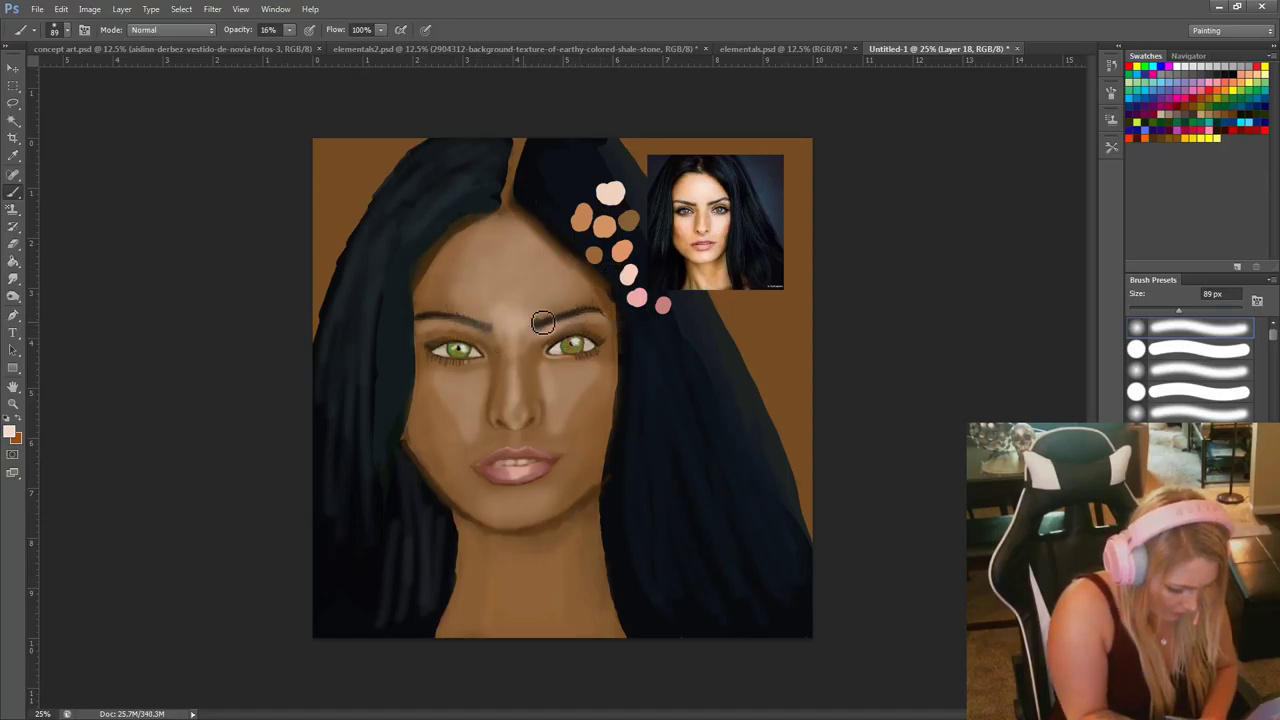
{"action": "left_click_drag", "start_coordinate": [548, 306], "coordinate": [590, 296]}
{"action": "left_click_drag", "start_coordinate": [480, 298], "coordinate": [426, 304]}
Extend the pale pink highlights onto the chin and down both sides of the neck with the 89 px brush.
{"action": "right_click", "coordinate": [512, 492]}
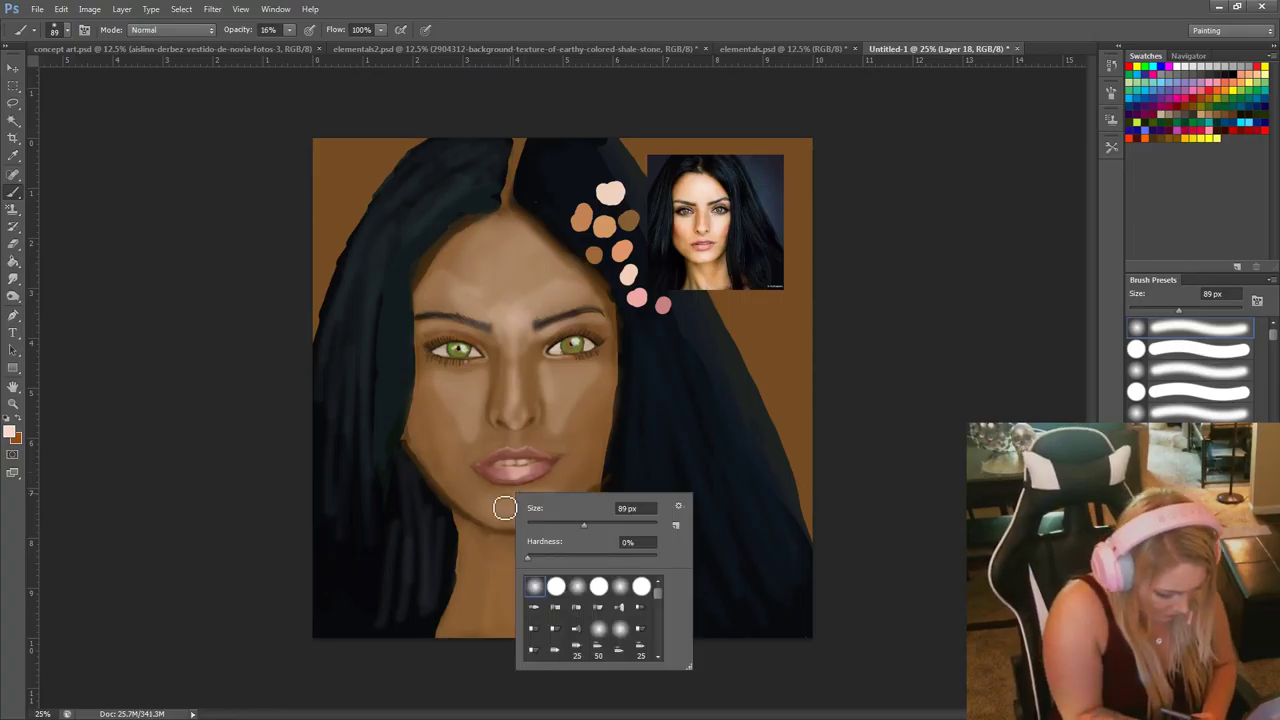
{"action": "left_click", "coordinate": [502, 504]}
{"action": "mouse_move", "coordinate": [502, 505]}
{"action": "left_mouse_down"}
{"action": "mouse_move", "coordinate": [536, 507]}
{"action": "mouse_move", "coordinate": [554, 514]}
{"action": "mouse_move", "coordinate": [550, 492]}
{"action": "mouse_move", "coordinate": [499, 510]}
{"action": "mouse_move", "coordinate": [487, 498]}
{"action": "mouse_move", "coordinate": [596, 555]}
{"action": "mouse_move", "coordinate": [593, 644]}
{"action": "mouse_move", "coordinate": [598, 540]}
{"action": "mouse_move", "coordinate": [608, 575]}
{"action": "mouse_move", "coordinate": [596, 526]}
{"action": "mouse_move", "coordinate": [589, 629]}
{"action": "left_mouse_up"}
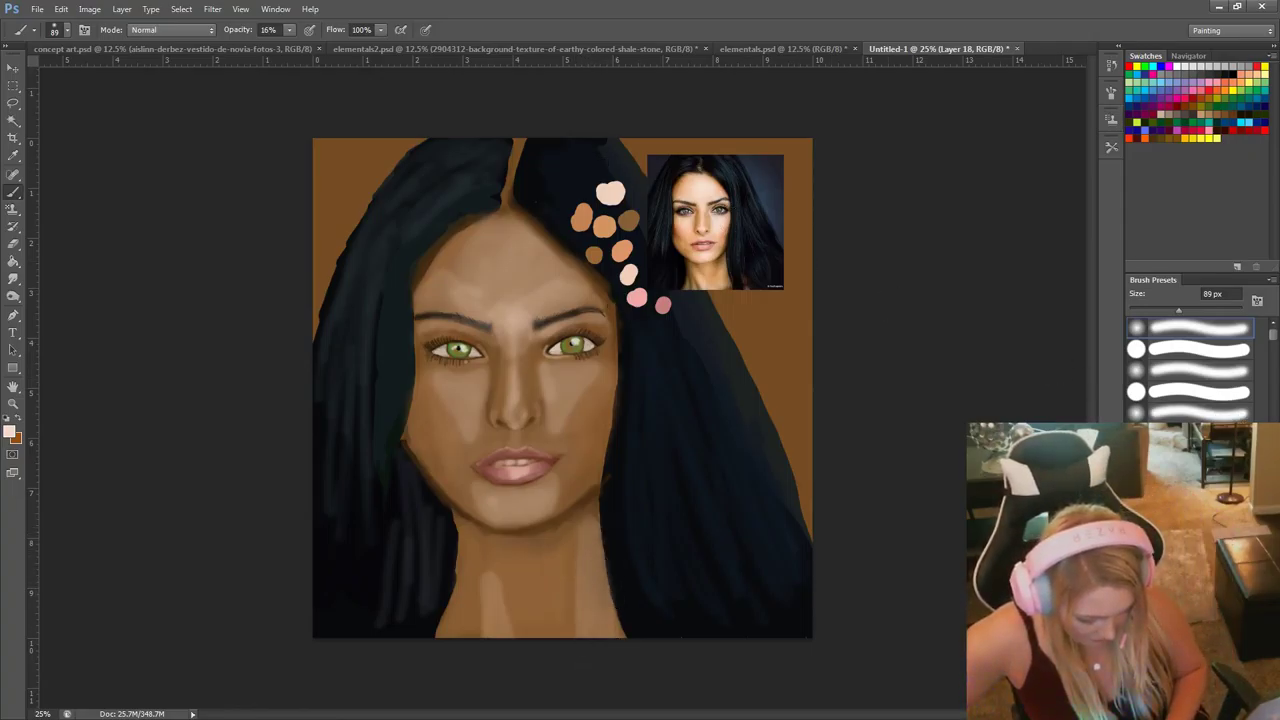
Undo the last highlight change and set the highlight layer's blend mode to Hard Light.
{"action": "key", "text": "ctrl+z"}
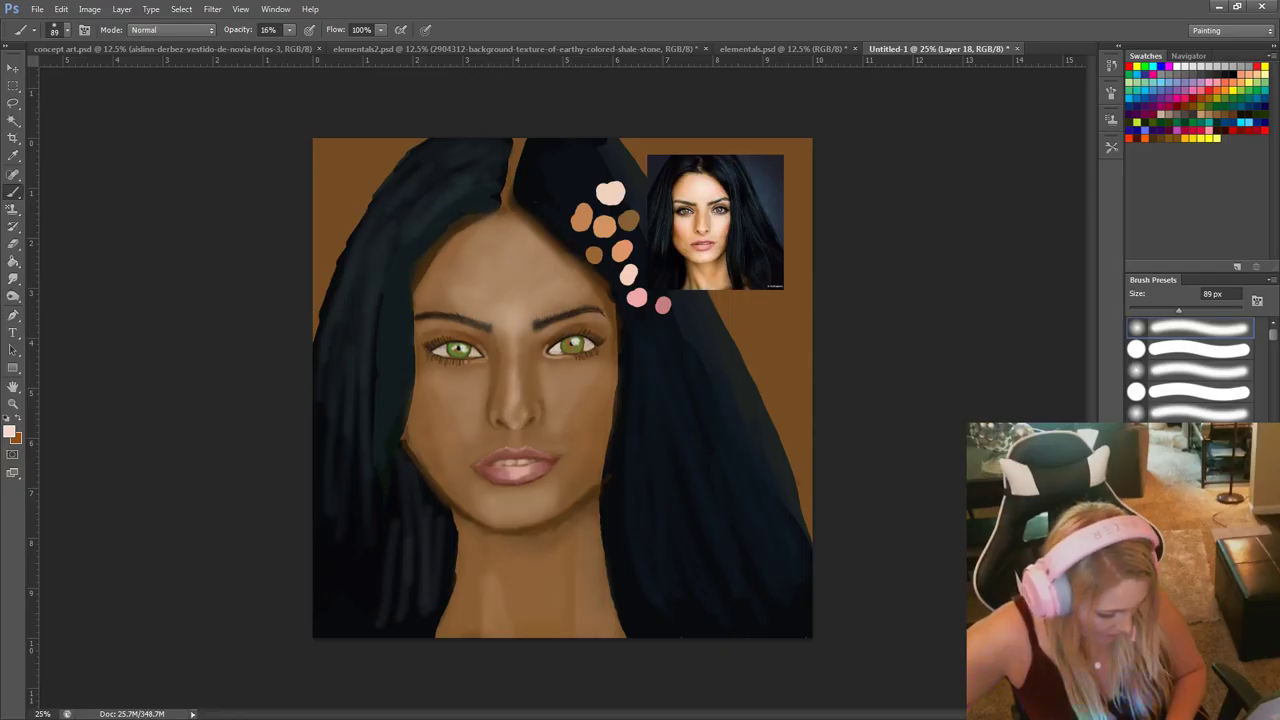
{"action": "left_click", "coordinate": [1172, 537]}
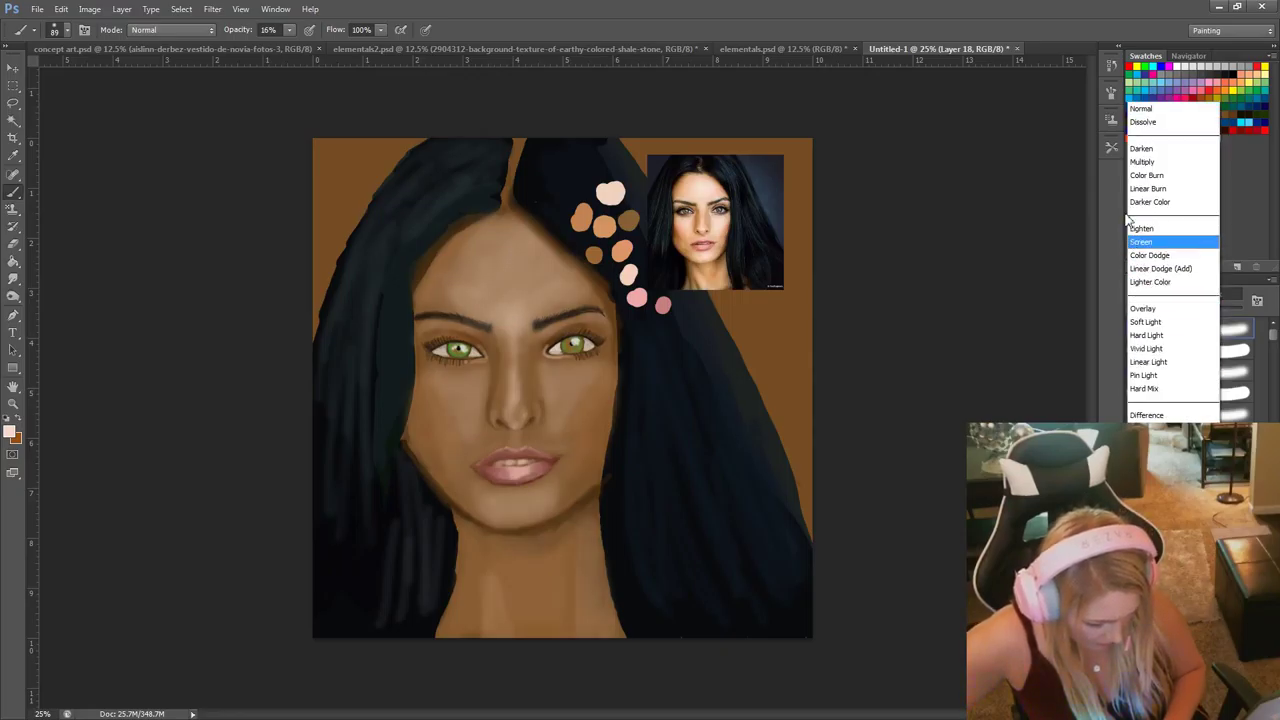
{"action": "left_click", "coordinate": [1195, 334]}
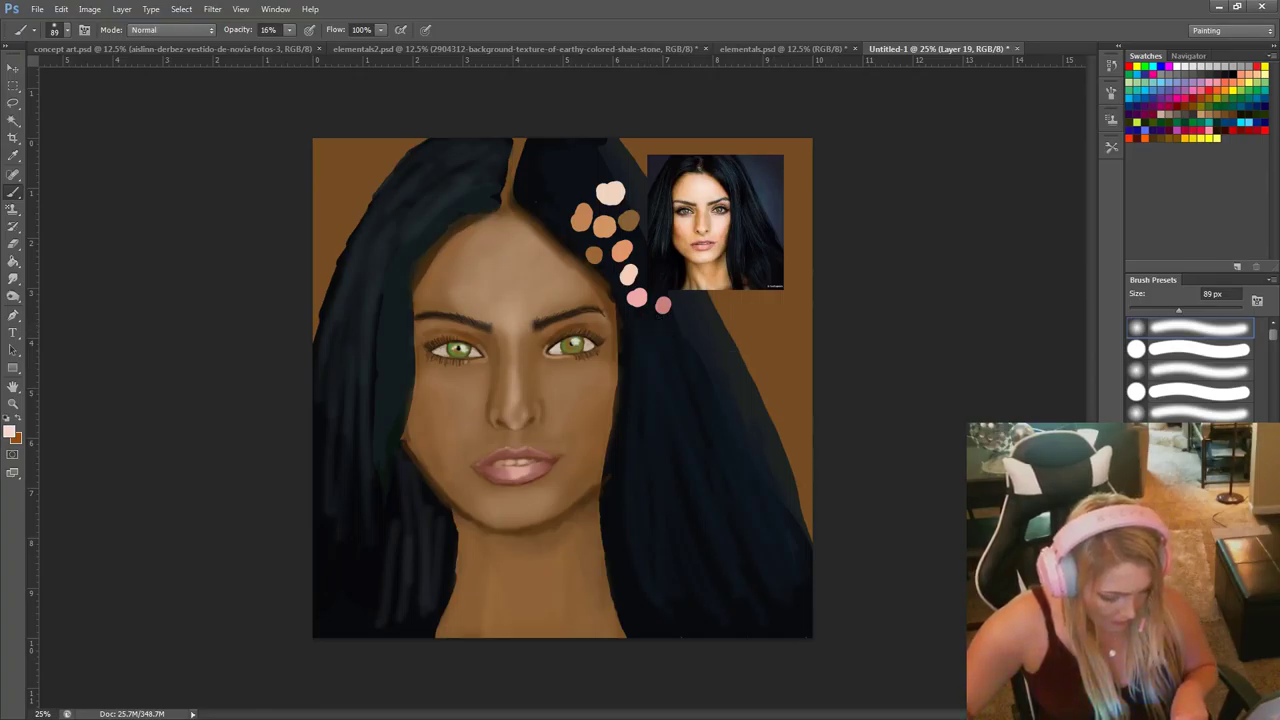
Duplicate Layer 19, and add a new empty layer directly above the Rectangle 1 background layer.
{"action": "right_click", "coordinate": [1110, 110]}
{"action": "left_click", "coordinate": [1172, 157]}
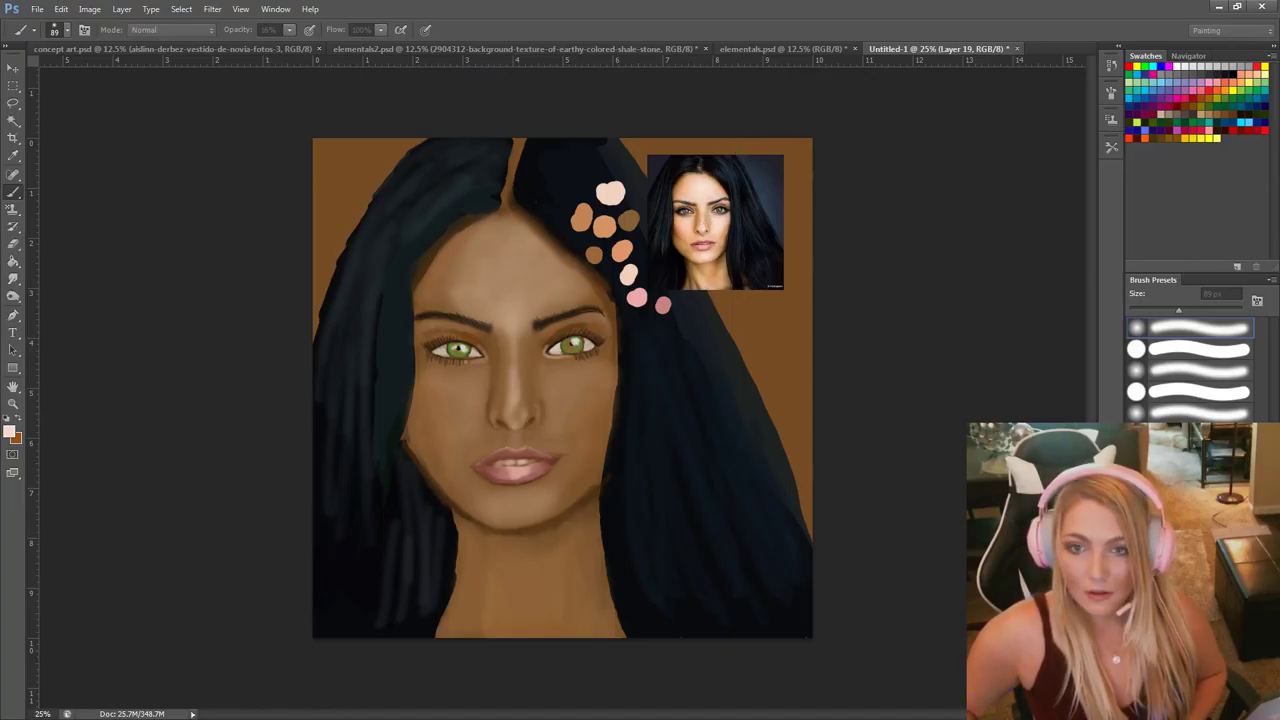
{"action": "key", "text": "ctrl+j"}
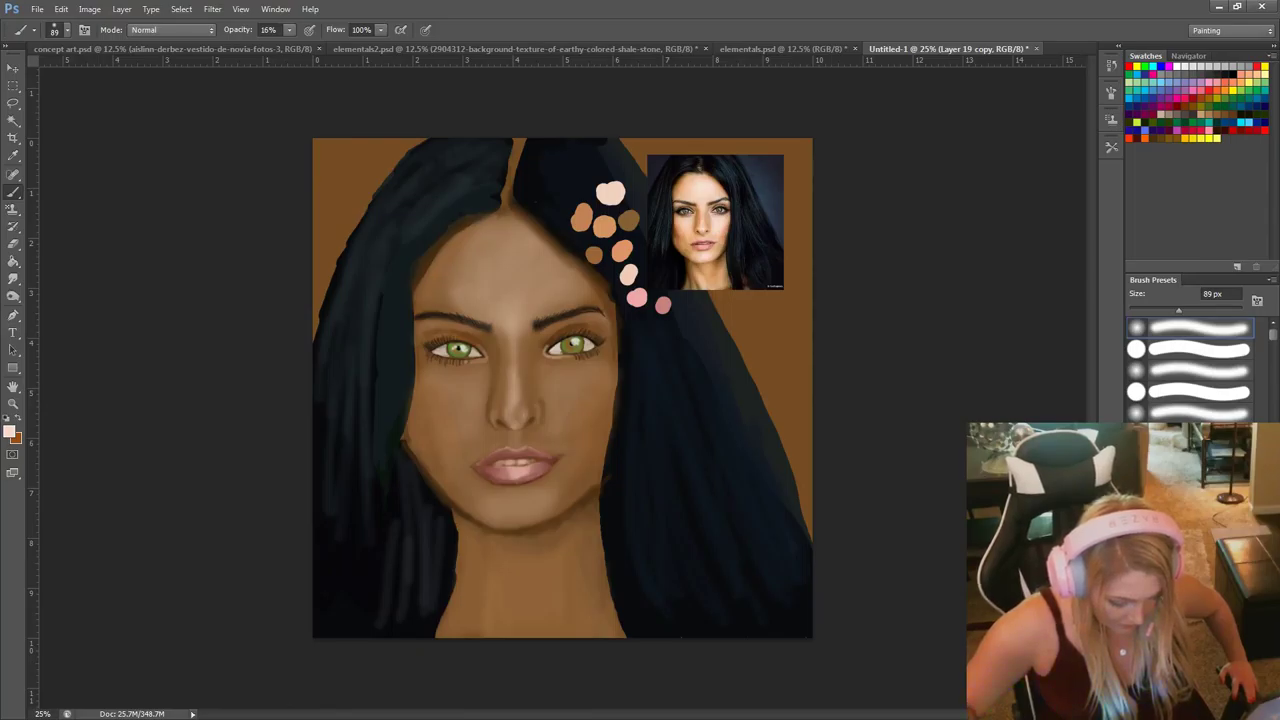
{"action": "key", "text": "alt+["}
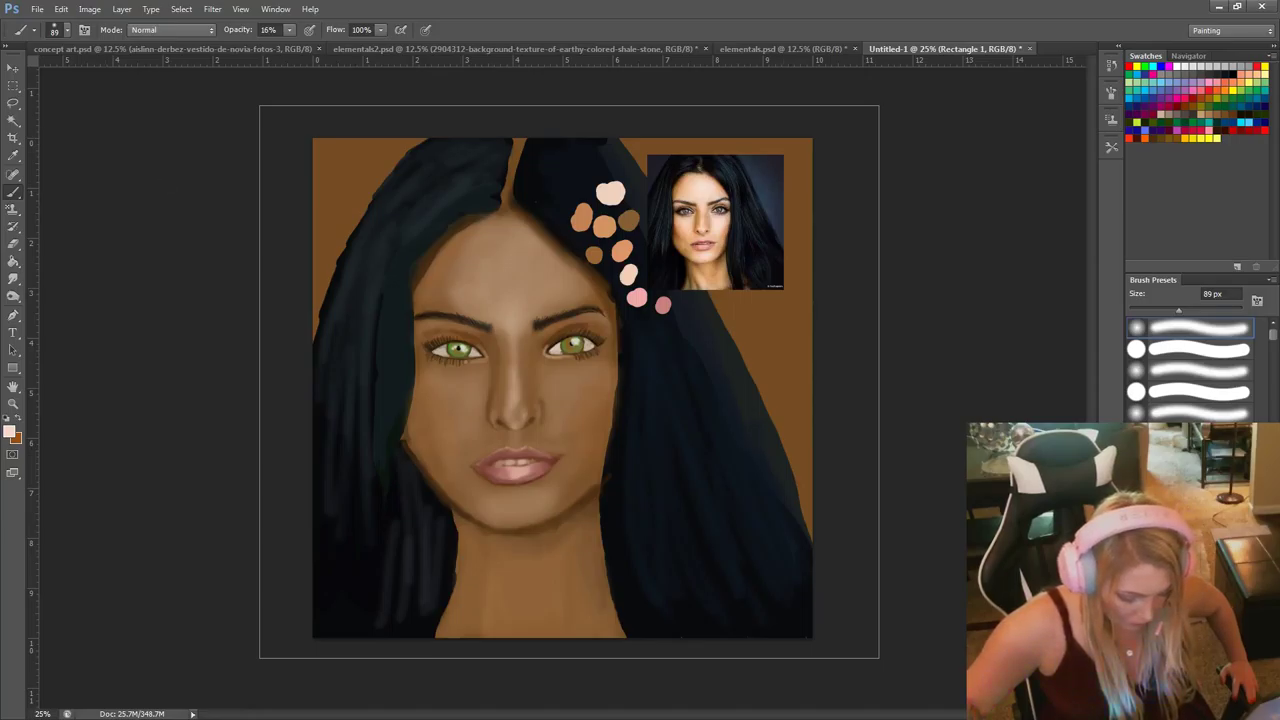
{"action": "key", "text": "ctrl+shift+alt+n"}
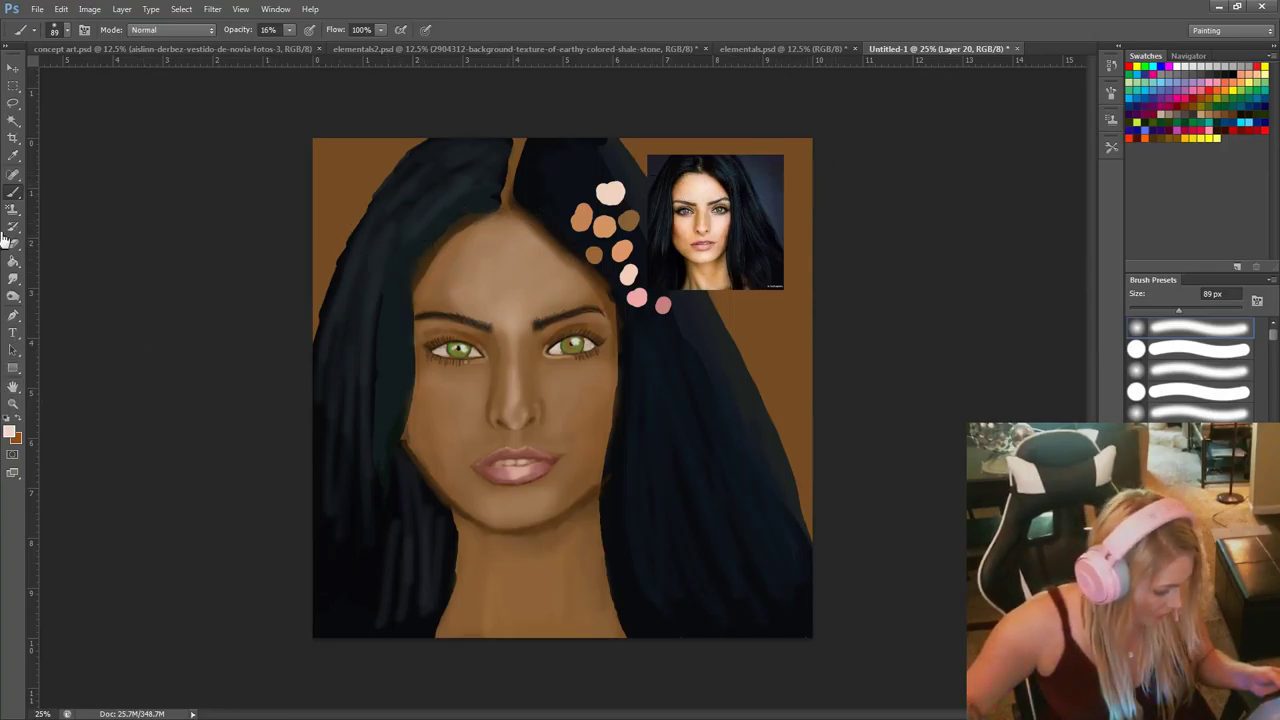
Sample the dark blue backdrop from the reference photo and paint it at 100% opacity over the brown background left of the hair.
{"action": "left_click", "coordinate": [778, 180], "text": "alt"}
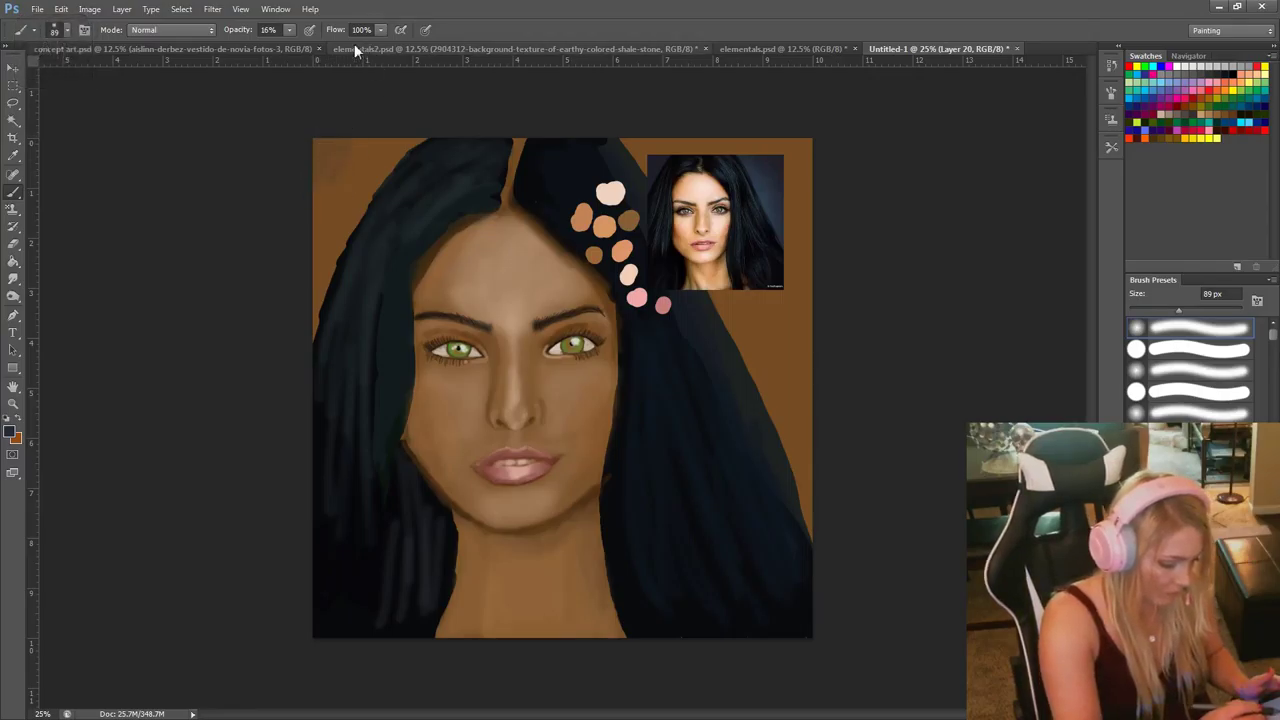
{"action": "left_click_drag", "start_coordinate": [292, 45], "coordinate": [349, 45]}
{"action": "left_click_drag", "start_coordinate": [398, 144], "coordinate": [318, 250]}
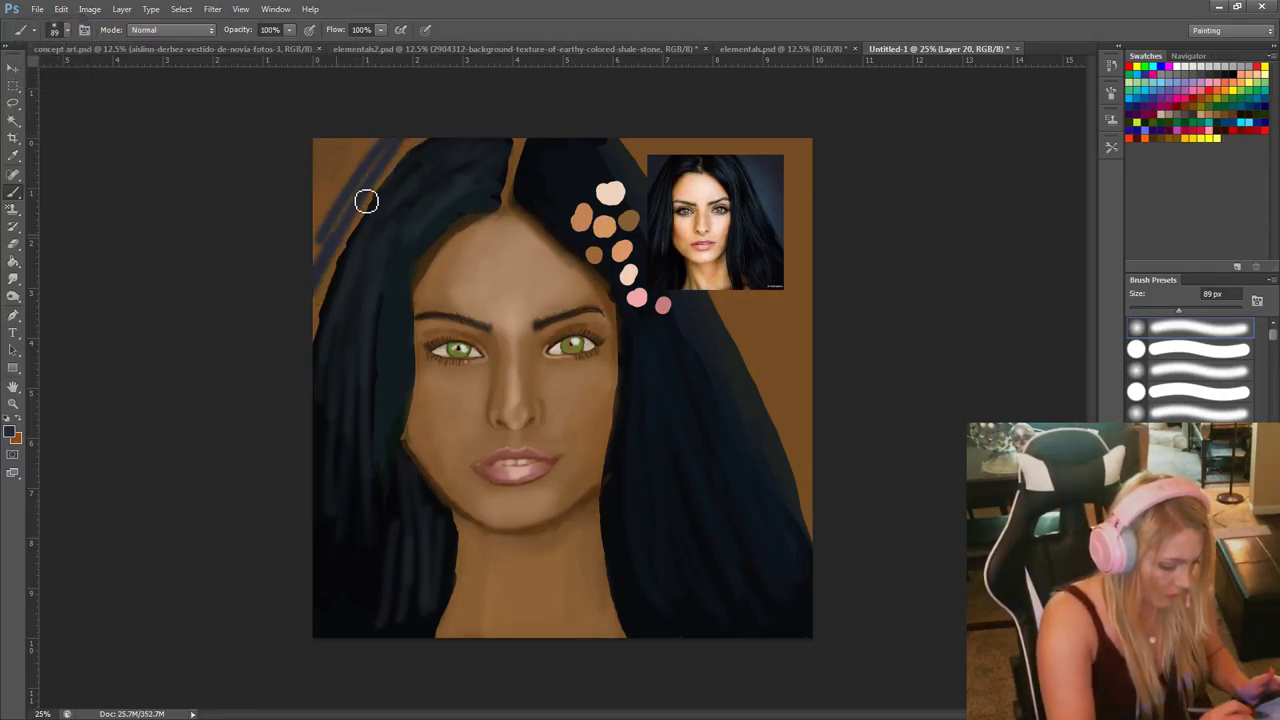
{"action": "left_click_drag", "start_coordinate": [366, 203], "coordinate": [326, 286]}
{"action": "mouse_move", "coordinate": [346, 240]}
{"action": "left_mouse_down"}
{"action": "mouse_move", "coordinate": [330, 322]}
{"action": "mouse_move", "coordinate": [415, 154]}
{"action": "mouse_move", "coordinate": [354, 211]}
{"action": "mouse_move", "coordinate": [377, 145]}
{"action": "mouse_move", "coordinate": [318, 222]}
{"action": "mouse_move", "coordinate": [321, 142]}
{"action": "mouse_move", "coordinate": [330, 124]}
{"action": "mouse_move", "coordinate": [338, 204]}
{"action": "mouse_move", "coordinate": [377, 121]}
{"action": "mouse_move", "coordinate": [387, 158]}
{"action": "mouse_move", "coordinate": [334, 206]}
{"action": "mouse_move", "coordinate": [313, 277]}
{"action": "left_mouse_up"}
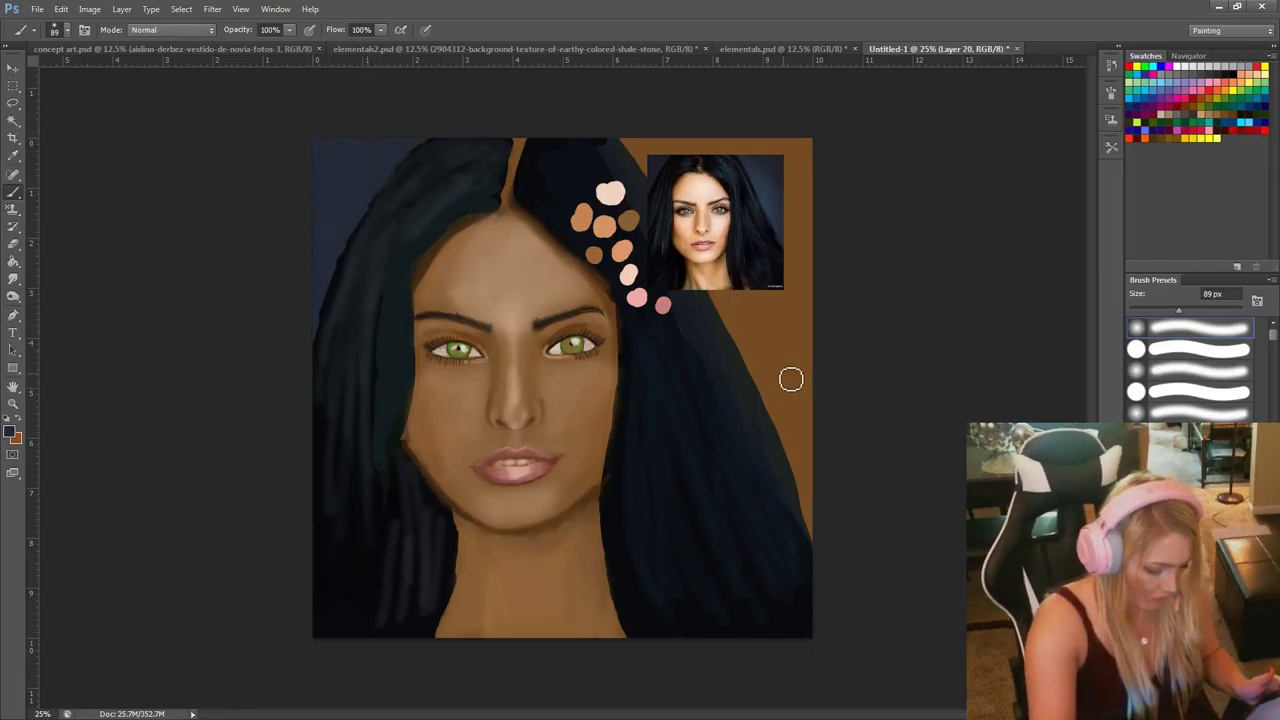
Paint the remaining brown background around the reference photo and beside the long hair in the same dark blue.
{"action": "mouse_move", "coordinate": [740, 318]}
{"action": "left_mouse_down"}
{"action": "mouse_move", "coordinate": [823, 541]}
{"action": "mouse_move", "coordinate": [820, 363]}
{"action": "mouse_move", "coordinate": [793, 325]}
{"action": "mouse_move", "coordinate": [776, 327]}
{"action": "mouse_move", "coordinate": [774, 380]}
{"action": "mouse_move", "coordinate": [749, 348]}
{"action": "mouse_move", "coordinate": [804, 439]}
{"action": "mouse_move", "coordinate": [798, 197]}
{"action": "mouse_move", "coordinate": [819, 287]}
{"action": "mouse_move", "coordinate": [784, 151]}
{"action": "mouse_move", "coordinate": [773, 177]}
{"action": "mouse_move", "coordinate": [802, 254]}
{"action": "mouse_move", "coordinate": [800, 202]}
{"action": "mouse_move", "coordinate": [765, 151]}
{"action": "mouse_move", "coordinate": [788, 320]}
{"action": "mouse_move", "coordinate": [723, 191]}
{"action": "mouse_move", "coordinate": [739, 237]}
{"action": "mouse_move", "coordinate": [734, 175]}
{"action": "mouse_move", "coordinate": [728, 245]}
{"action": "mouse_move", "coordinate": [756, 321]}
{"action": "mouse_move", "coordinate": [703, 223]}
{"action": "mouse_move", "coordinate": [714, 257]}
{"action": "mouse_move", "coordinate": [631, 142]}
{"action": "mouse_move", "coordinate": [724, 295]}
{"action": "mouse_move", "coordinate": [658, 161]}
{"action": "mouse_move", "coordinate": [702, 269]}
{"action": "mouse_move", "coordinate": [770, 371]}
{"action": "mouse_move", "coordinate": [753, 209]}
{"action": "left_mouse_up"}
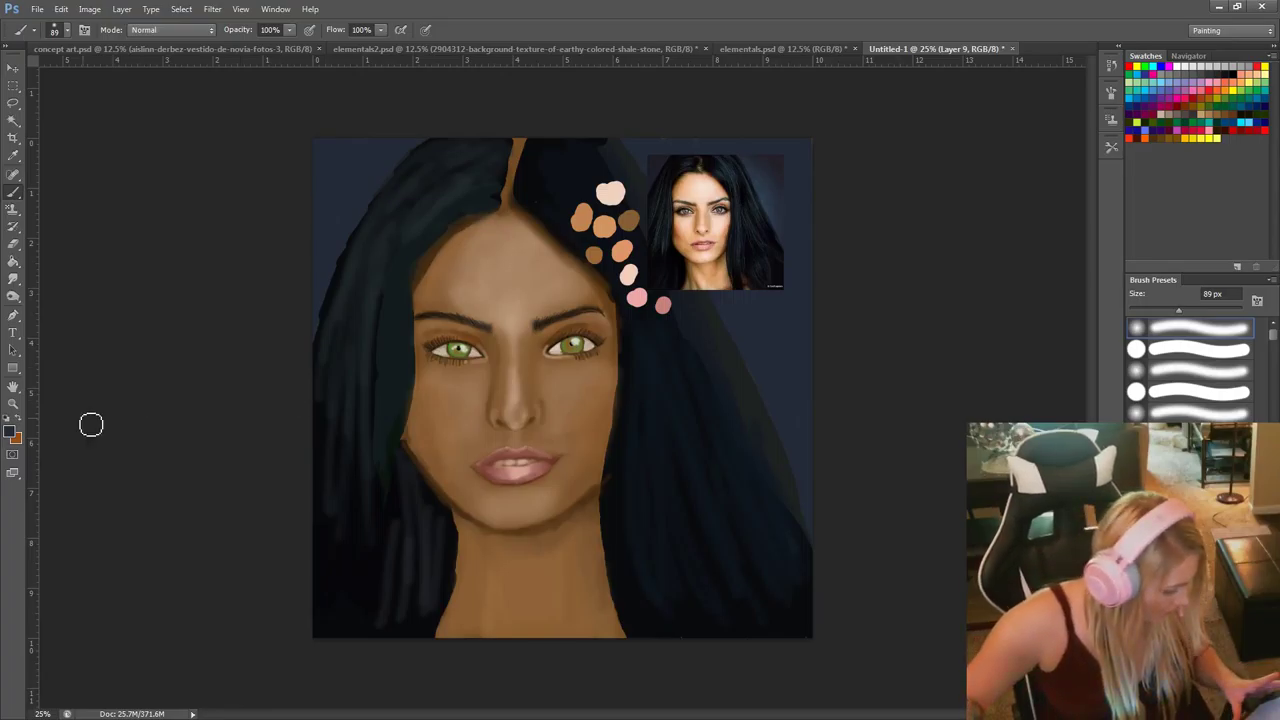
Sample the light orange skin swatch and brush it over the forehead and cheeks on Layer 9 at 236 px and 26% opacity.
{"action": "left_click", "coordinate": [605, 225], "text": "alt"}
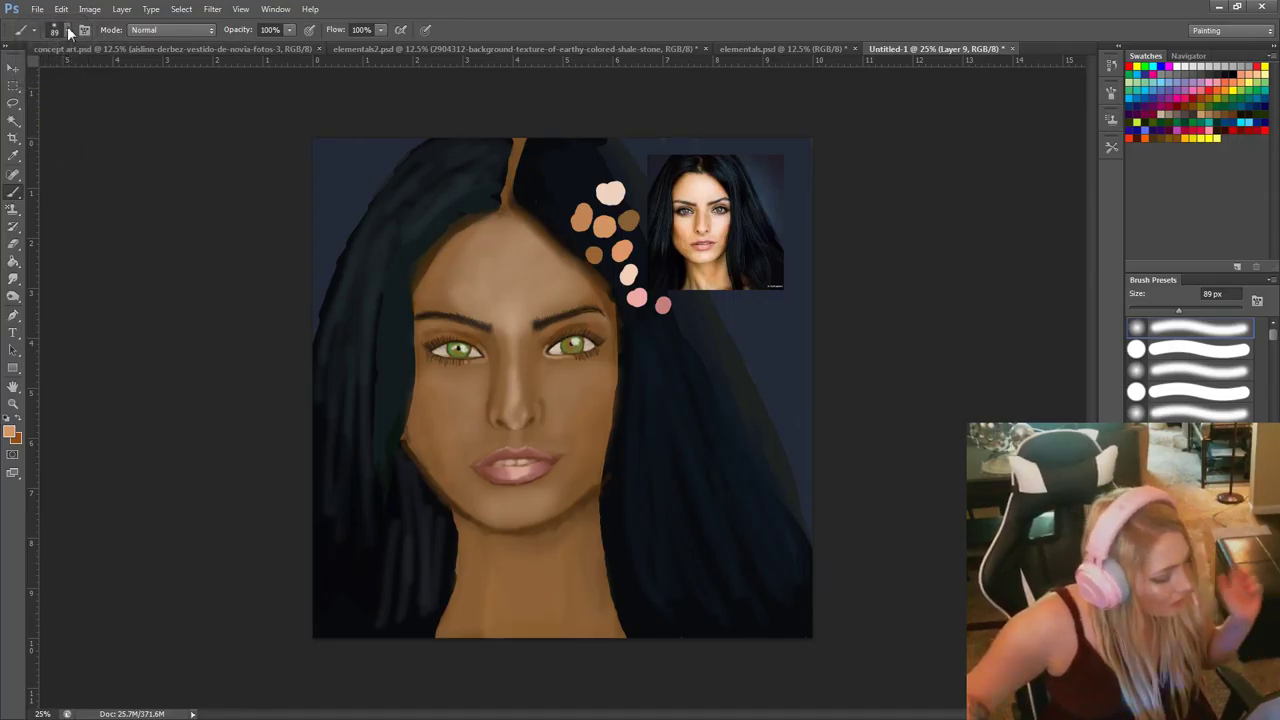
{"action": "left_click", "coordinate": [67, 29]}
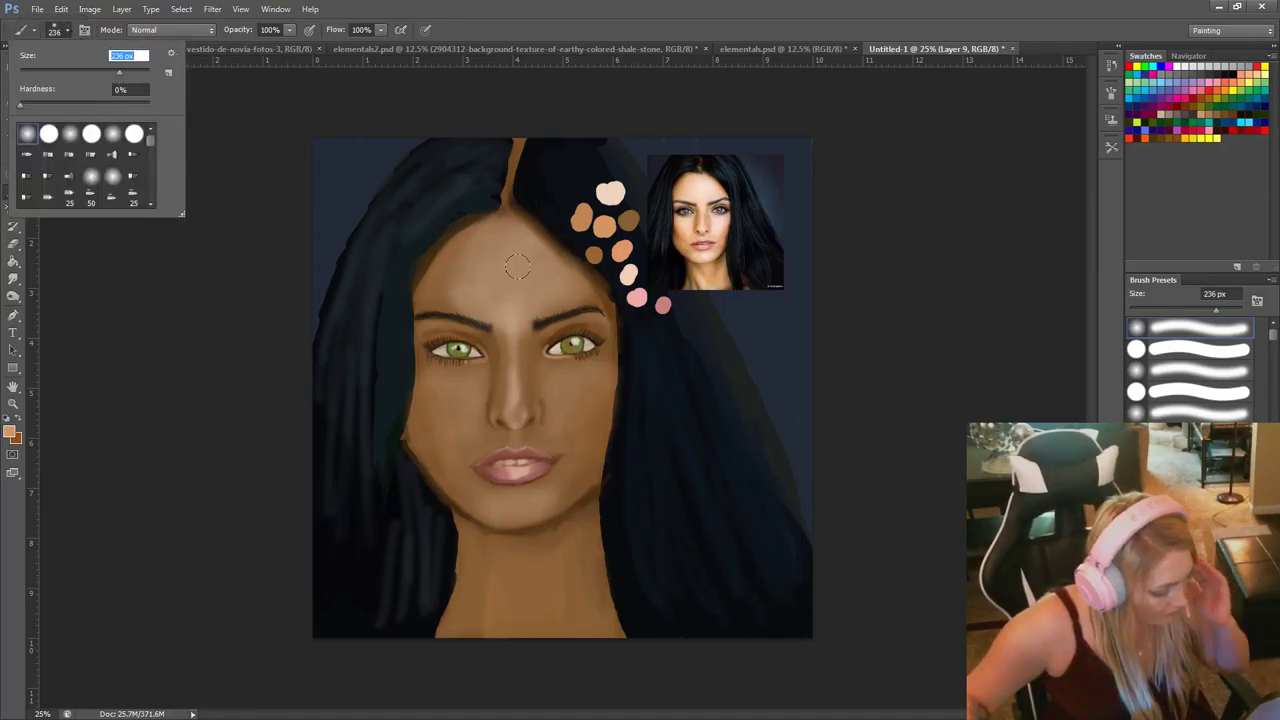
{"action": "left_click", "coordinate": [290, 30]}
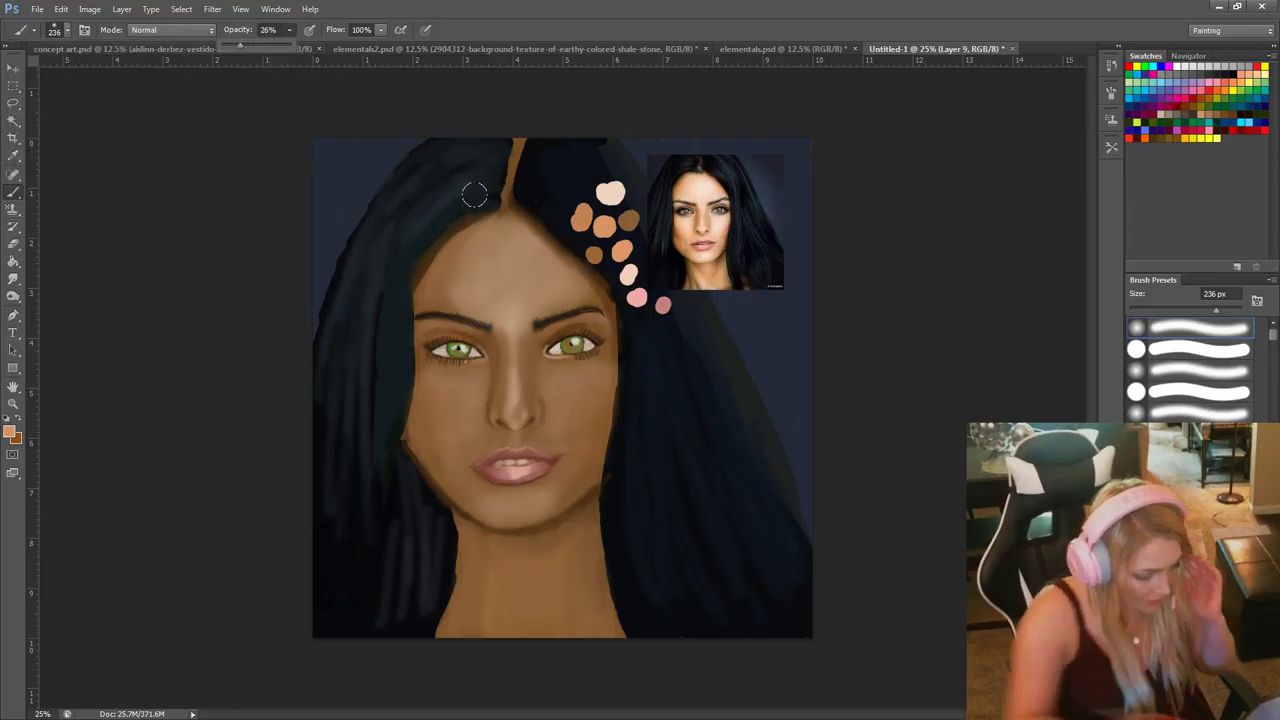
{"action": "mouse_move", "coordinate": [466, 252]}
{"action": "left_mouse_down"}
{"action": "mouse_move", "coordinate": [491, 233]}
{"action": "mouse_move", "coordinate": [461, 283]}
{"action": "left_mouse_up"}
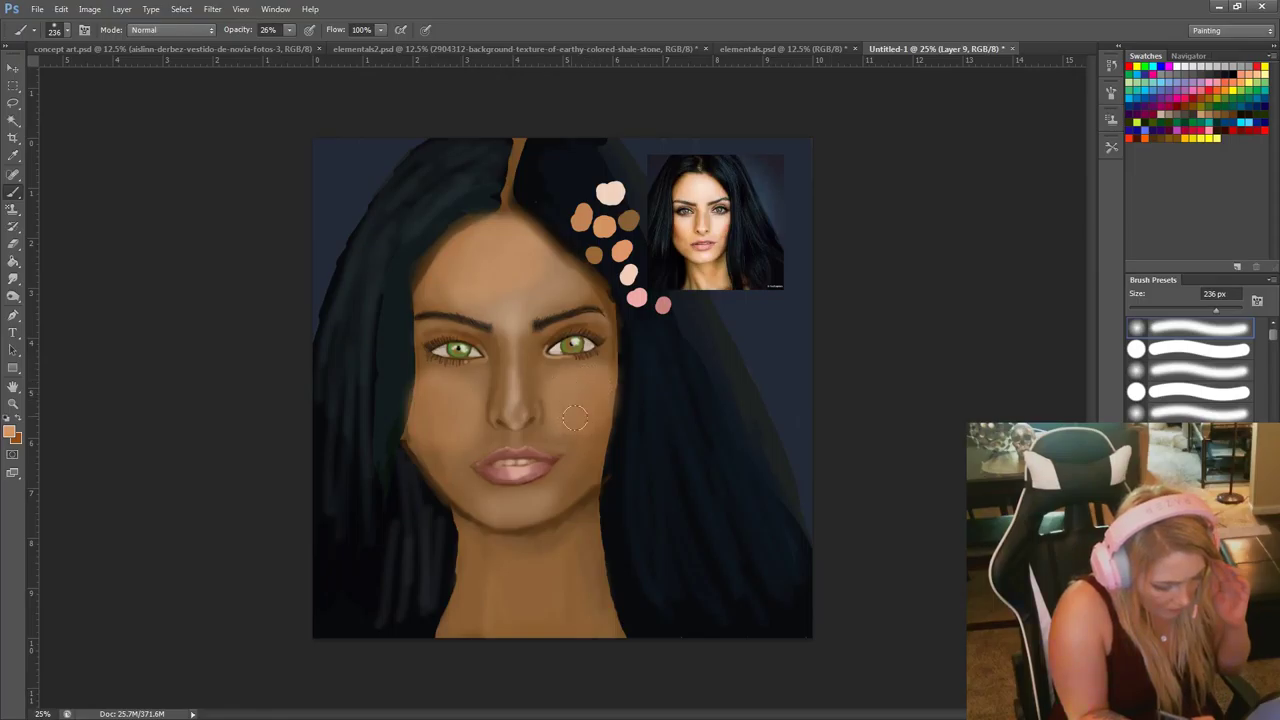
{"action": "mouse_move", "coordinate": [575, 418]}
{"action": "left_mouse_down"}
{"action": "mouse_move", "coordinate": [589, 429]}
{"action": "mouse_move", "coordinate": [574, 412]}
{"action": "left_mouse_up"}
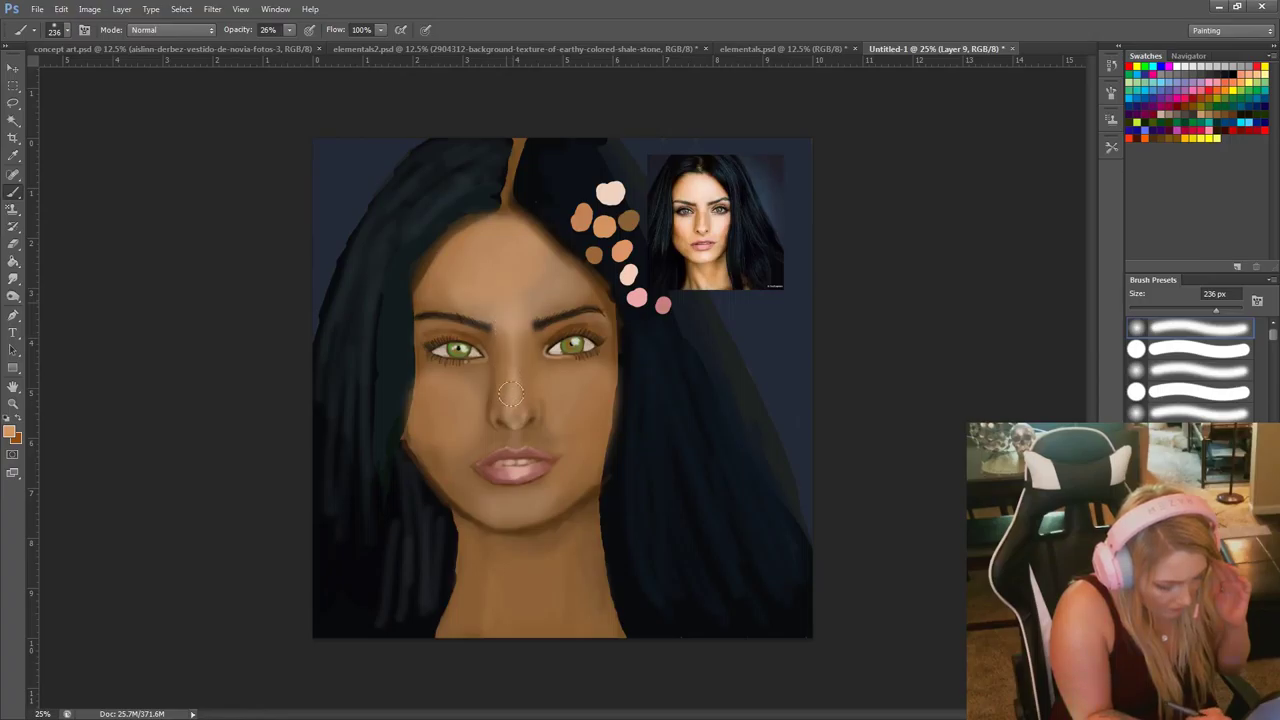
{"action": "left_click_drag", "start_coordinate": [449, 462], "coordinate": [433, 411]}
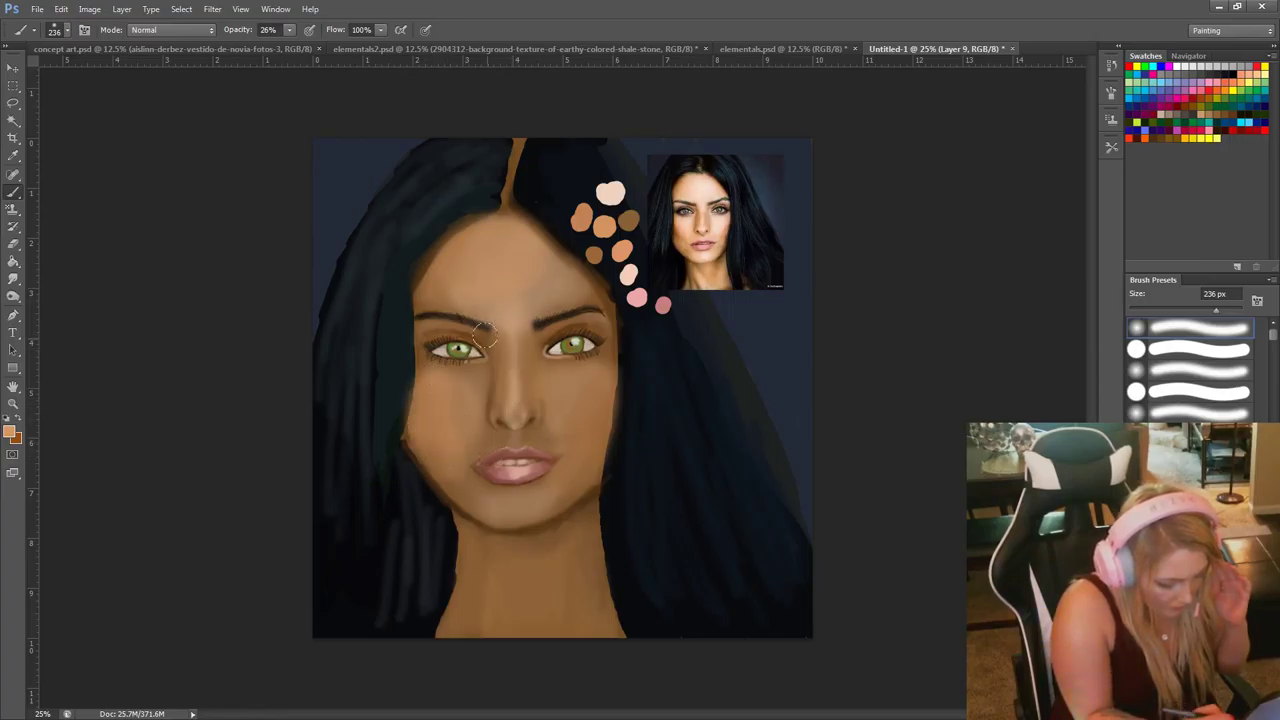
Reduce the brush to 79 px and add the orange skin tone around the nose and mouth.
{"action": "right_click", "coordinate": [612, 381]}
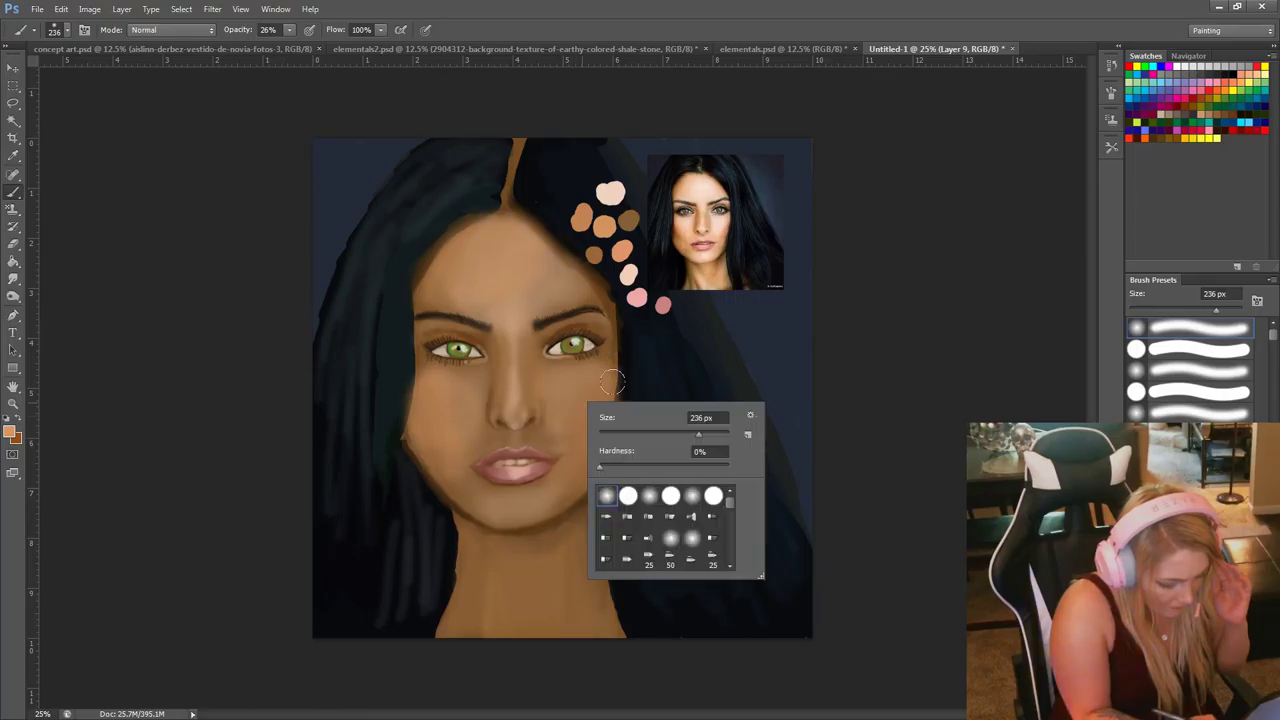
{"action": "left_click", "coordinate": [663, 436]}
{"action": "left_click", "coordinate": [548, 445]}
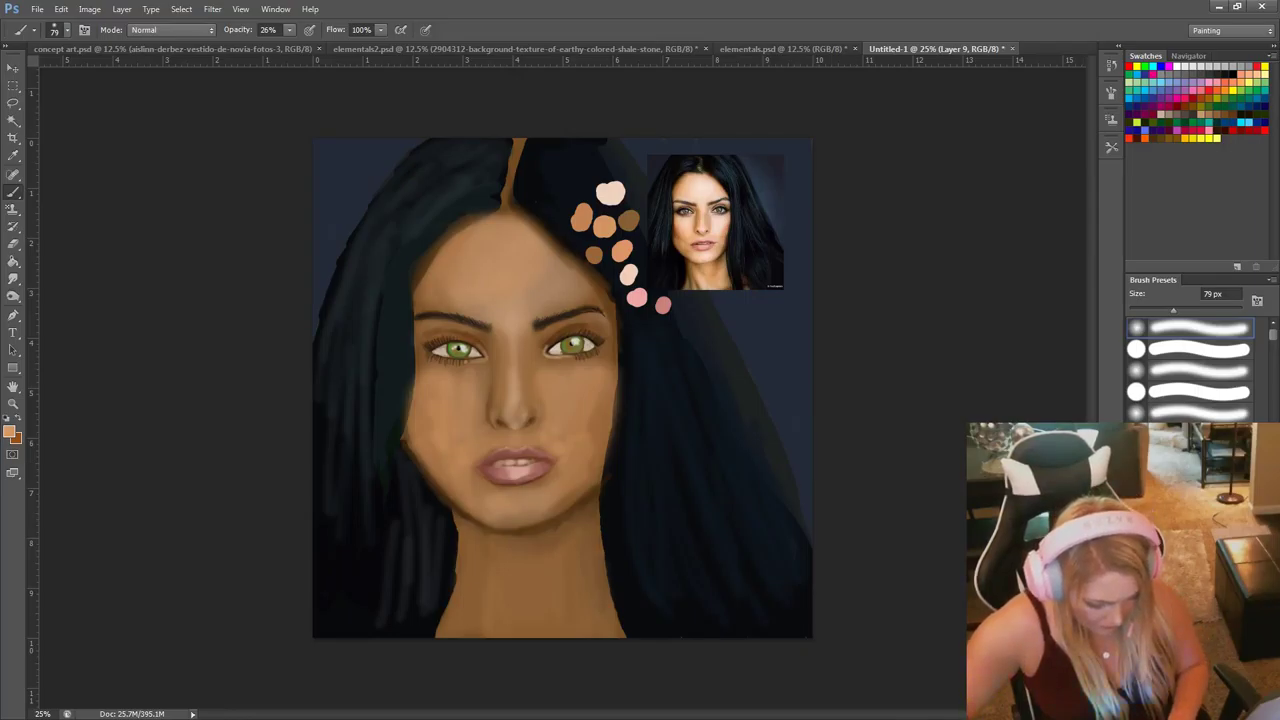
Compare several blend modes for Layer 9 and keep one that blends the orange tone softly into the face.
{"action": "left_click", "coordinate": [1165, 537]}
{"action": "left_click", "coordinate": [1175, 415]}
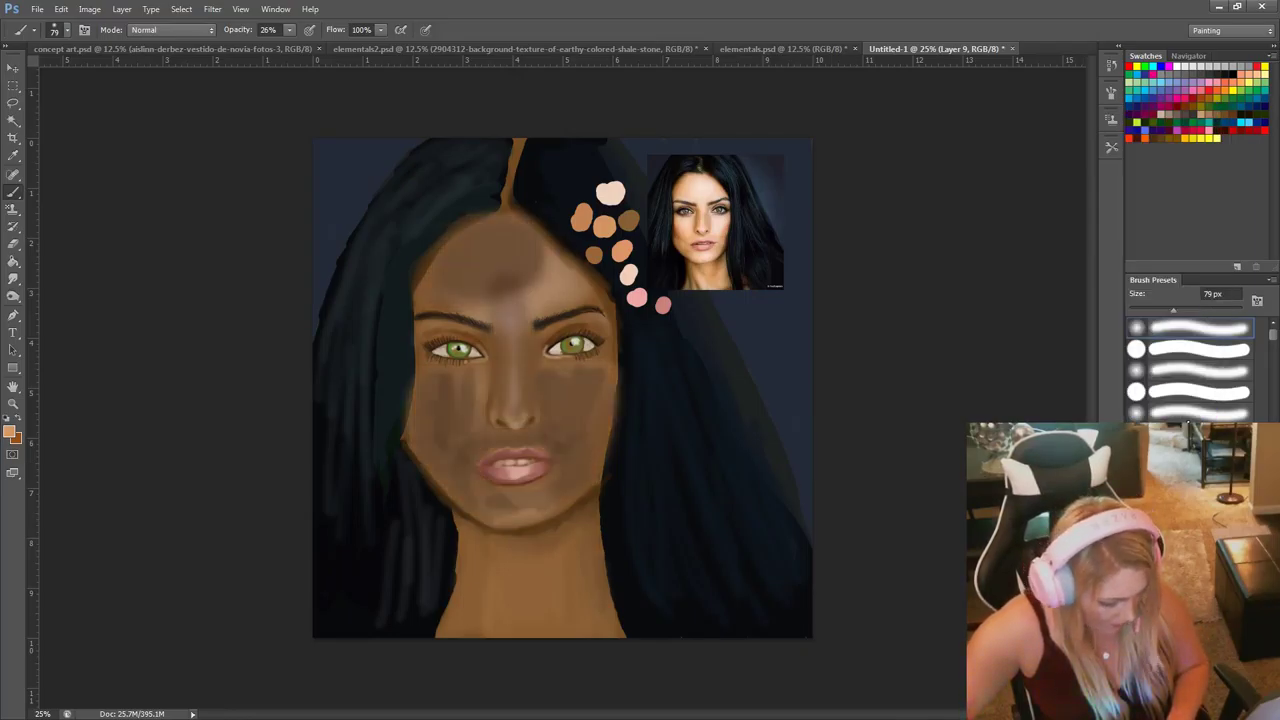
{"action": "key", "text": "Up"}
{"action": "key", "text": "Up"}
{"action": "key", "text": "Up"}
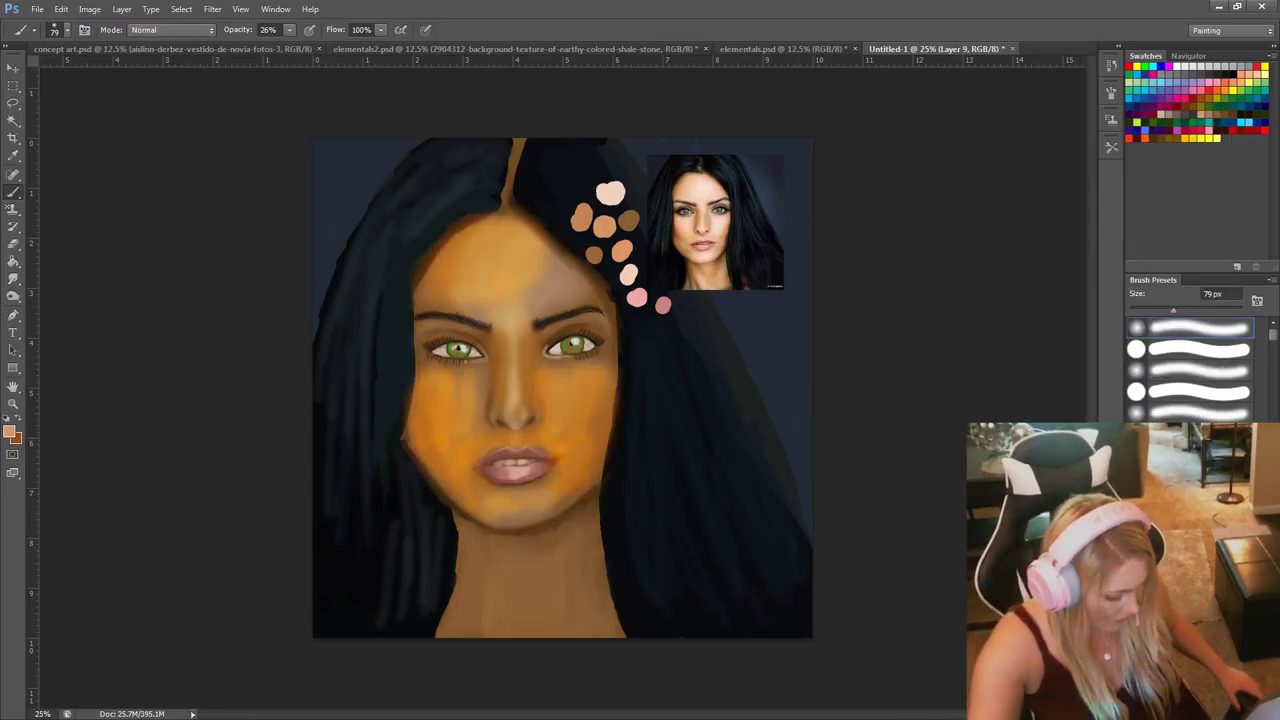
{"action": "key", "text": "Up"}
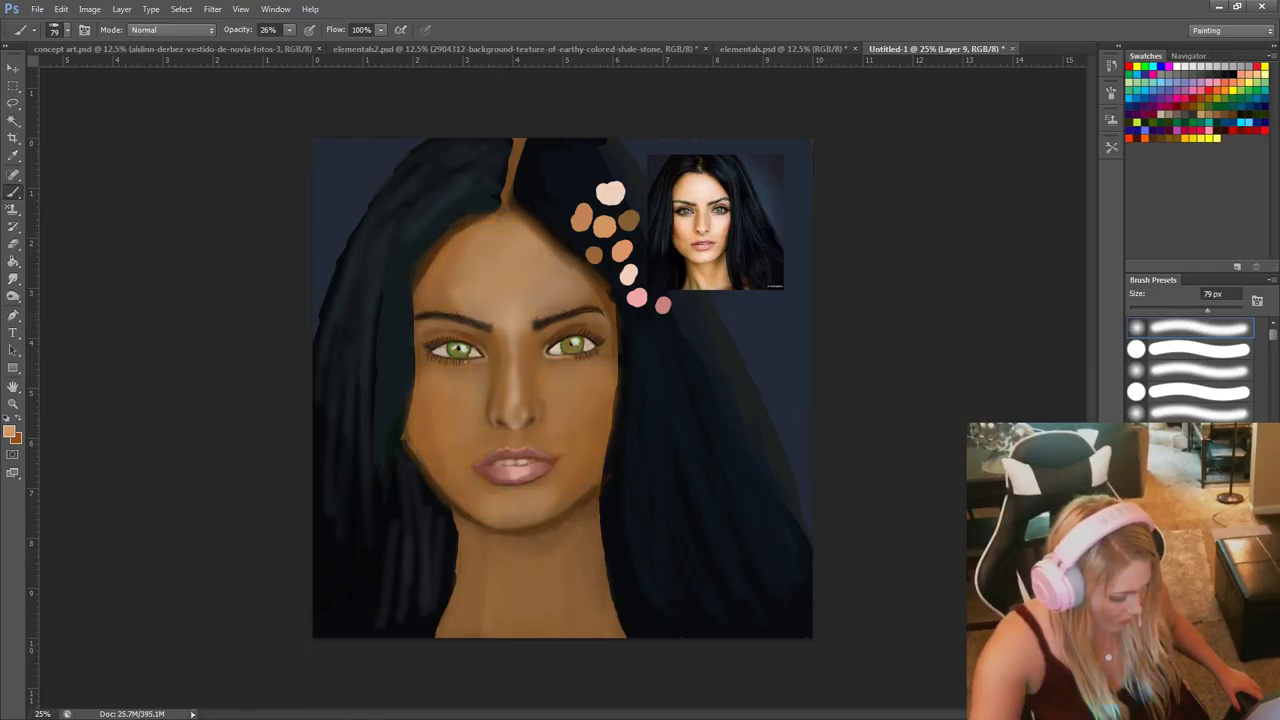
{"action": "key", "text": "Up"}
{"action": "key", "text": "Up"}
{"action": "key", "text": "Up"}
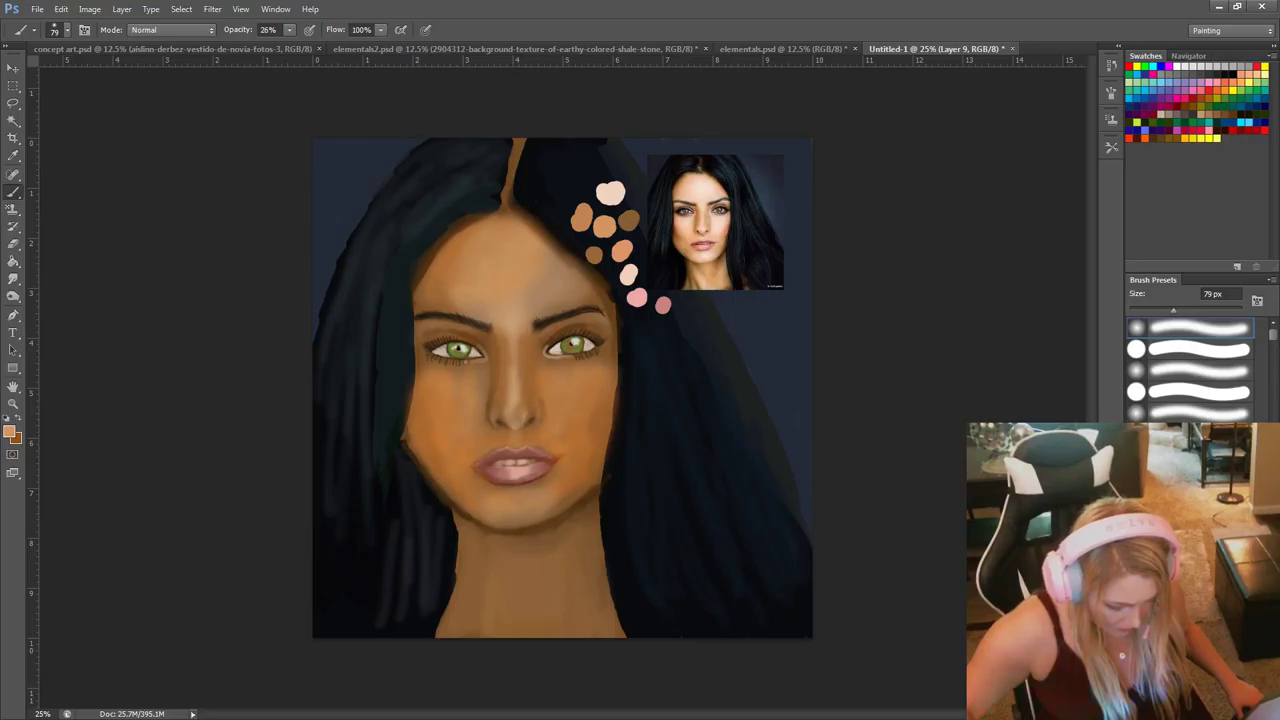
{"action": "scroll", "coordinate": [1165, 440], "scroll_direction": "down", "scroll_amount": 1}
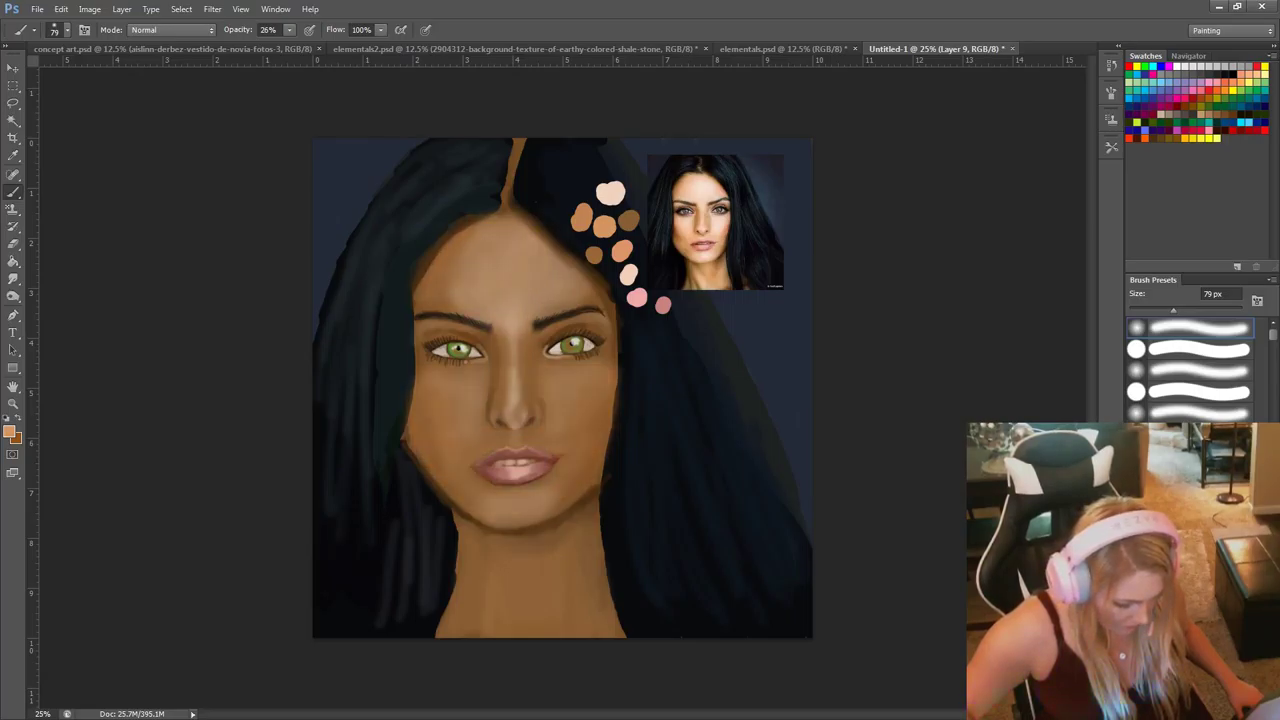
Add a new layer, sample a pale pink highlight from the face in the reference photo, and set the brush to 162 px.
{"action": "key", "text": "ctrl+shift+alt+n"}
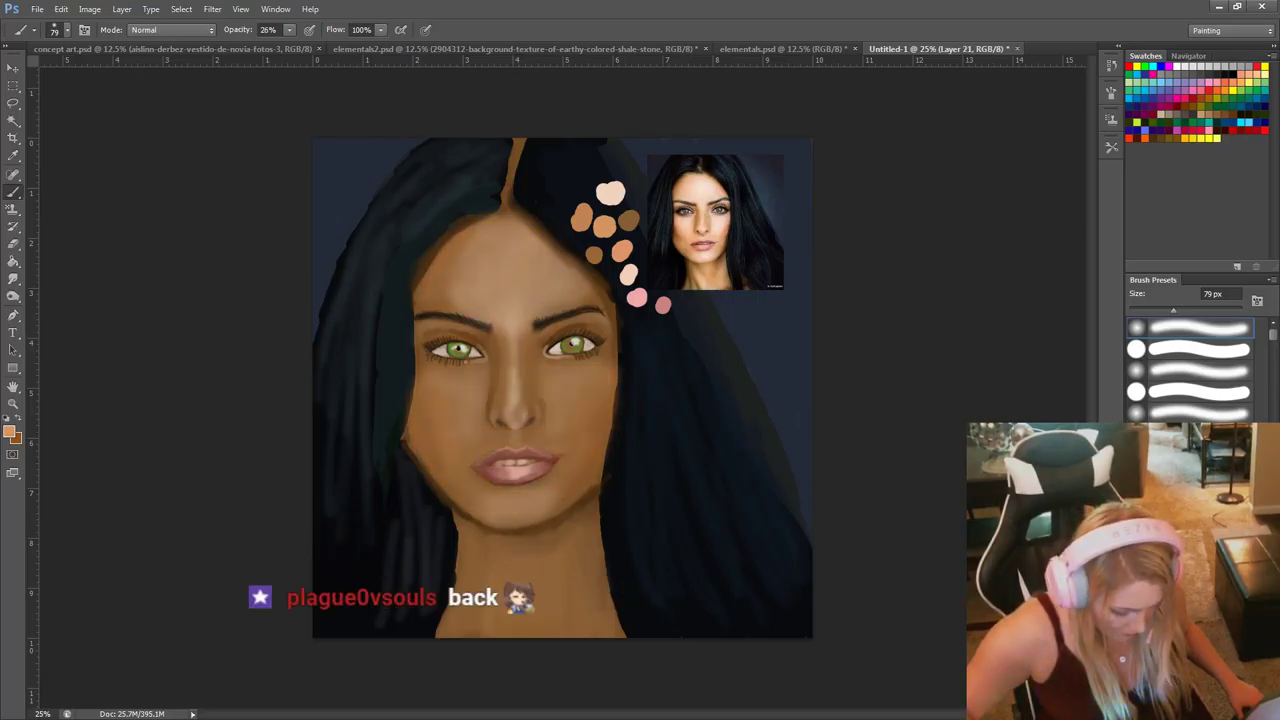
{"action": "left_click", "coordinate": [710, 187], "text": "alt"}
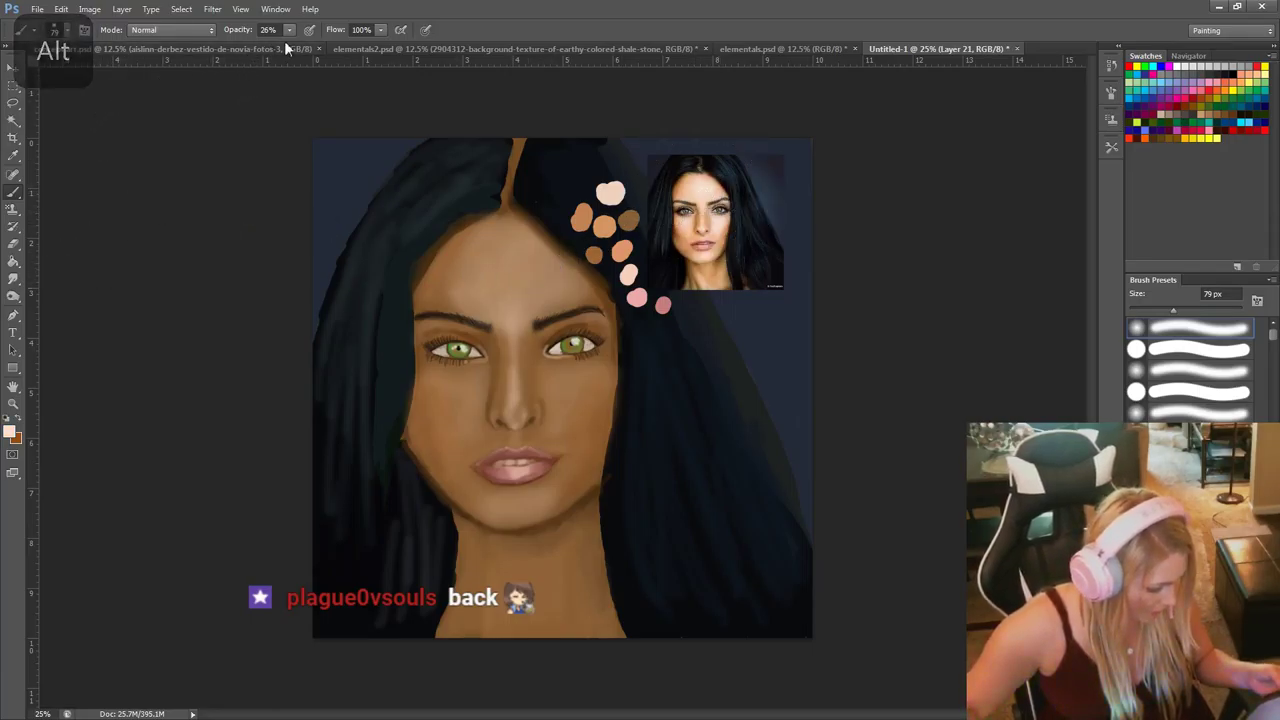
{"action": "left_click", "coordinate": [66, 33]}
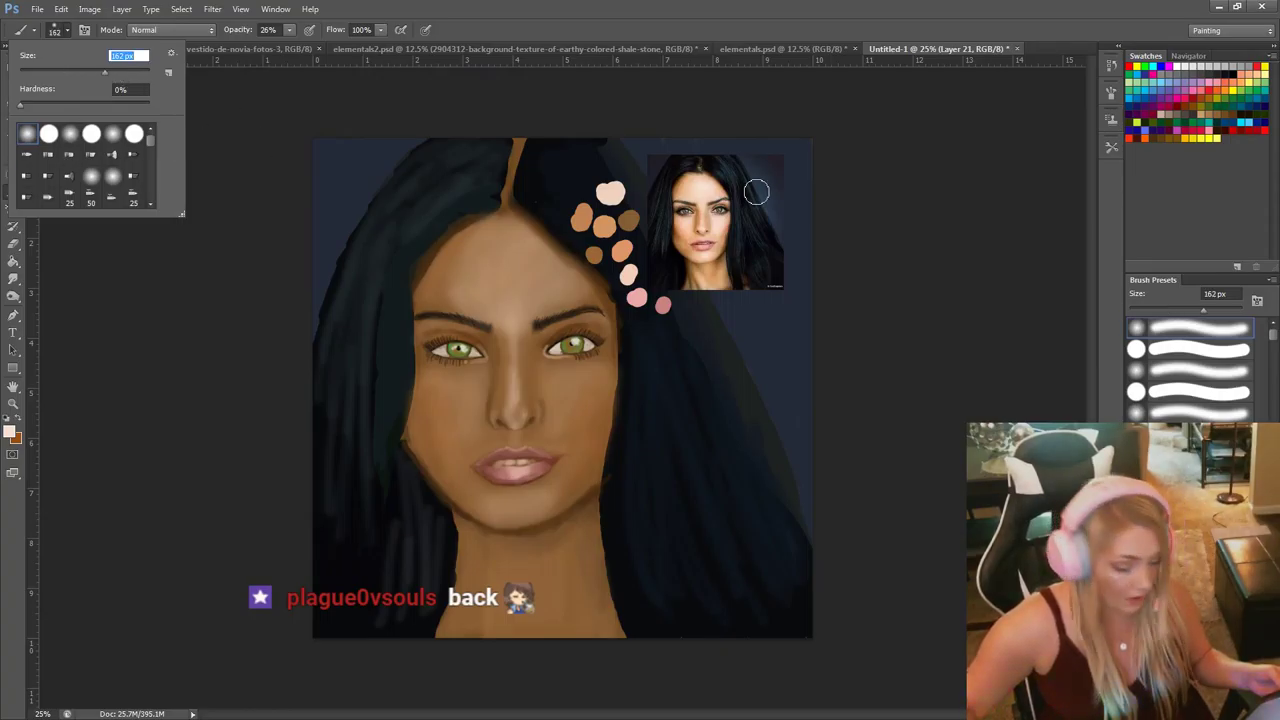
{"action": "key", "text": "Return"}
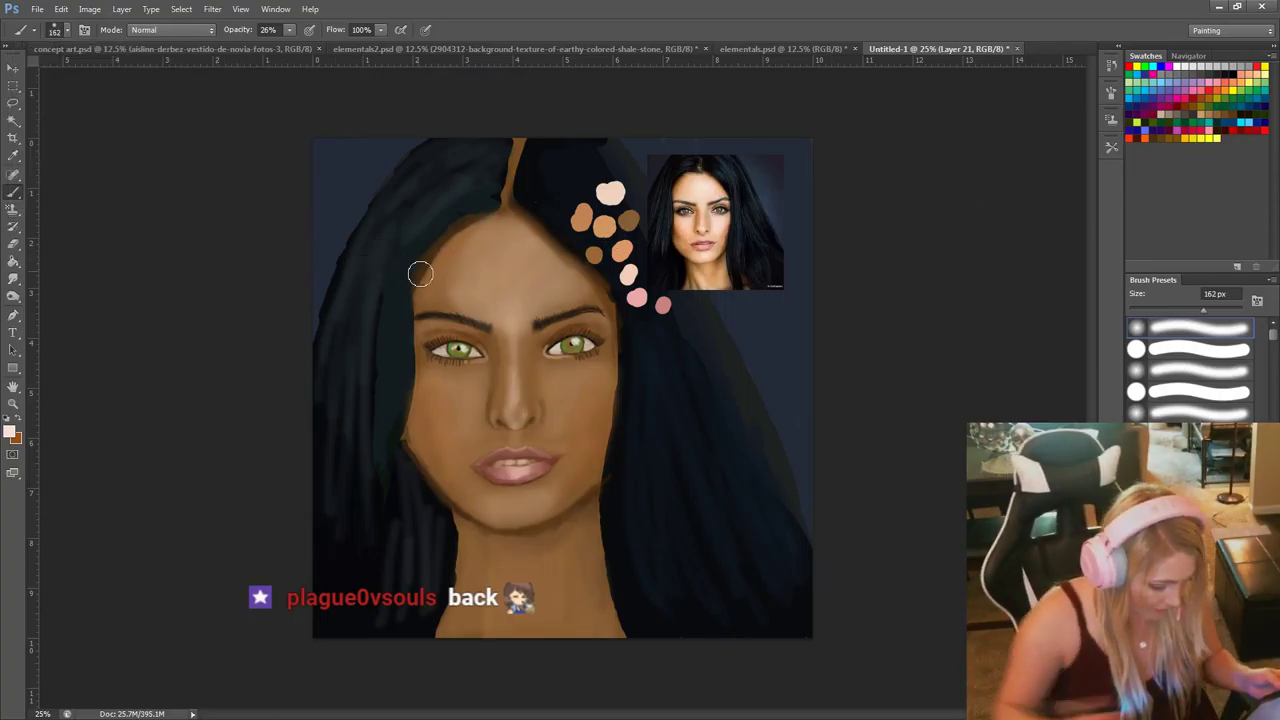
{"action": "mouse_move", "coordinate": [460, 263]}
{"action": "left_mouse_down"}
{"action": "mouse_move", "coordinate": [480, 245]}
{"action": "mouse_move", "coordinate": [466, 255]}
{"action": "left_mouse_up"}
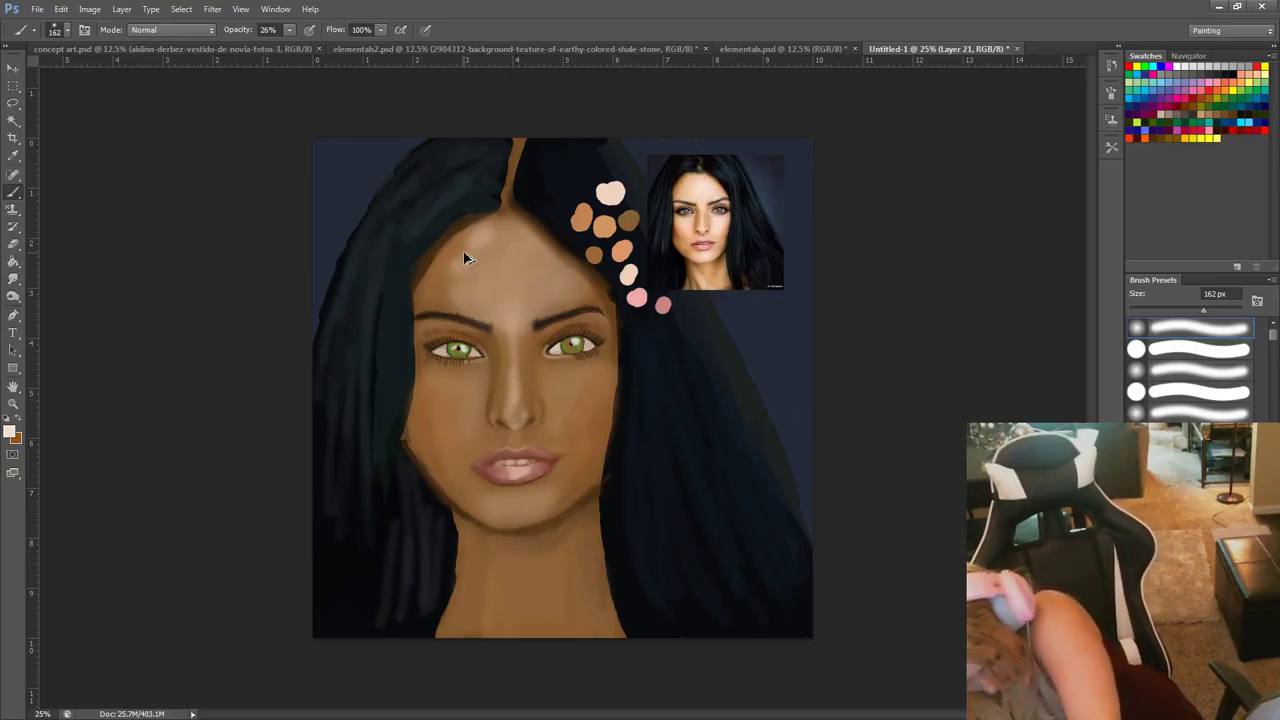
{"action": "key", "text": "ctrl+e"}
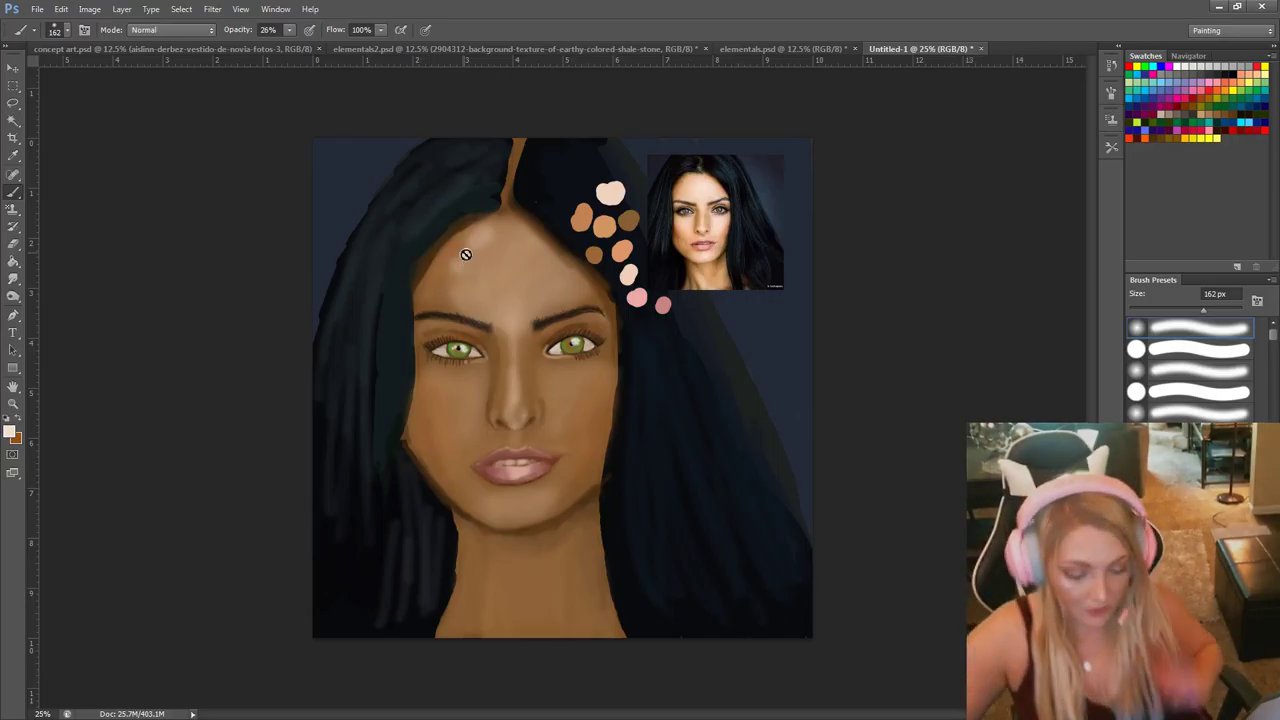
{"action": "key", "text": "ctrl+shift+alt+n"}
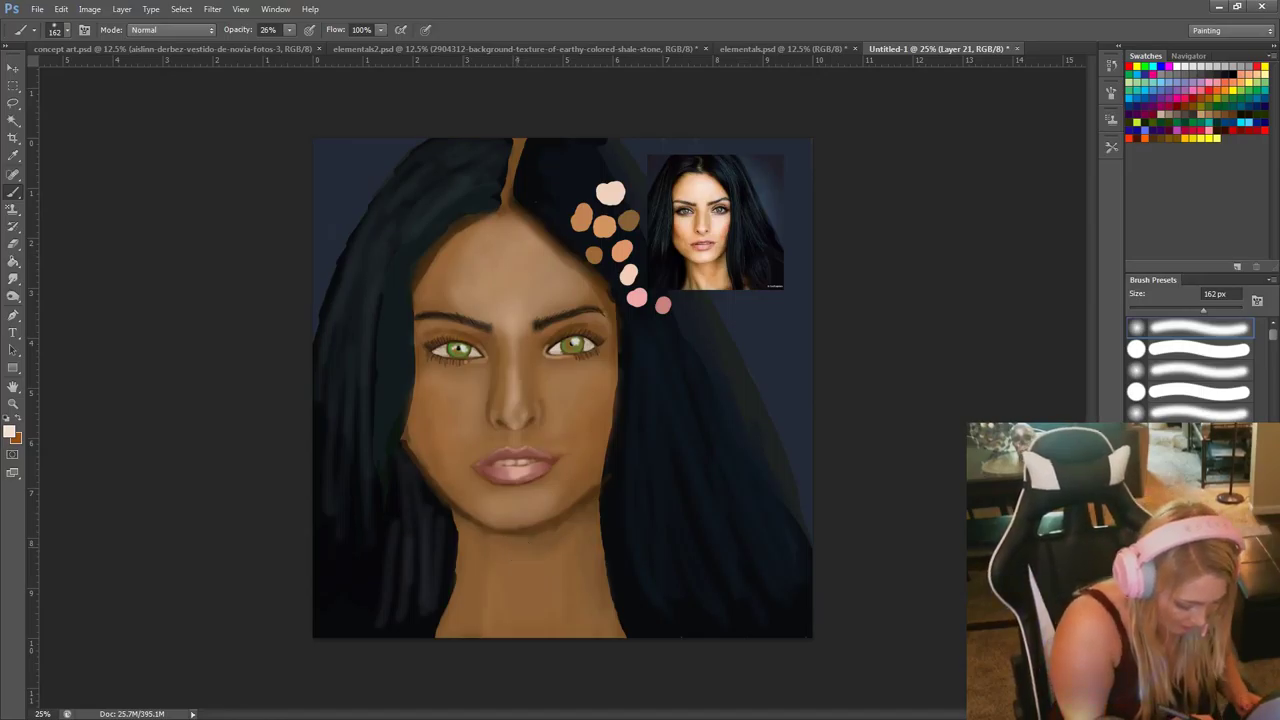
Paint pale highlights on the neck, both cheeks, forehead, between the brows and on the chin with the 162 px brush at 26% opacity.
{"action": "left_click_drag", "start_coordinate": [522, 541], "coordinate": [529, 518]}
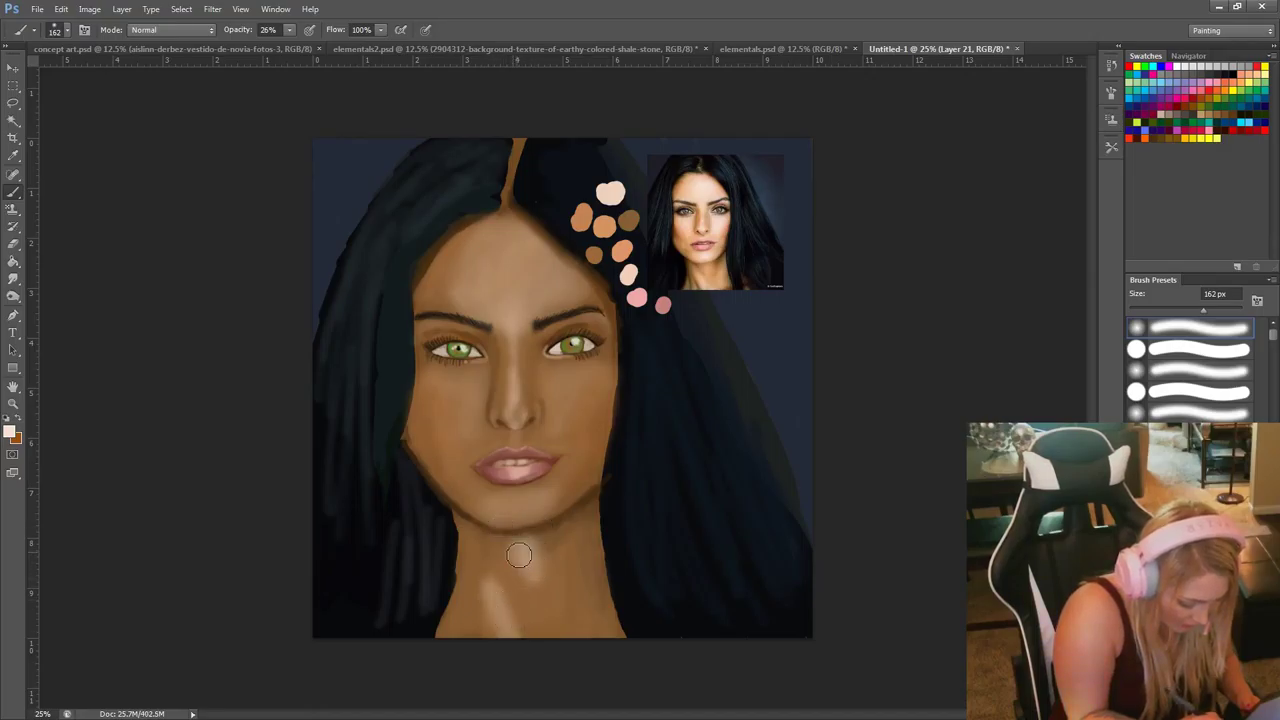
{"action": "mouse_move", "coordinate": [518, 555]}
{"action": "left_mouse_down"}
{"action": "mouse_move", "coordinate": [535, 586]}
{"action": "mouse_move", "coordinate": [561, 515]}
{"action": "left_mouse_up"}
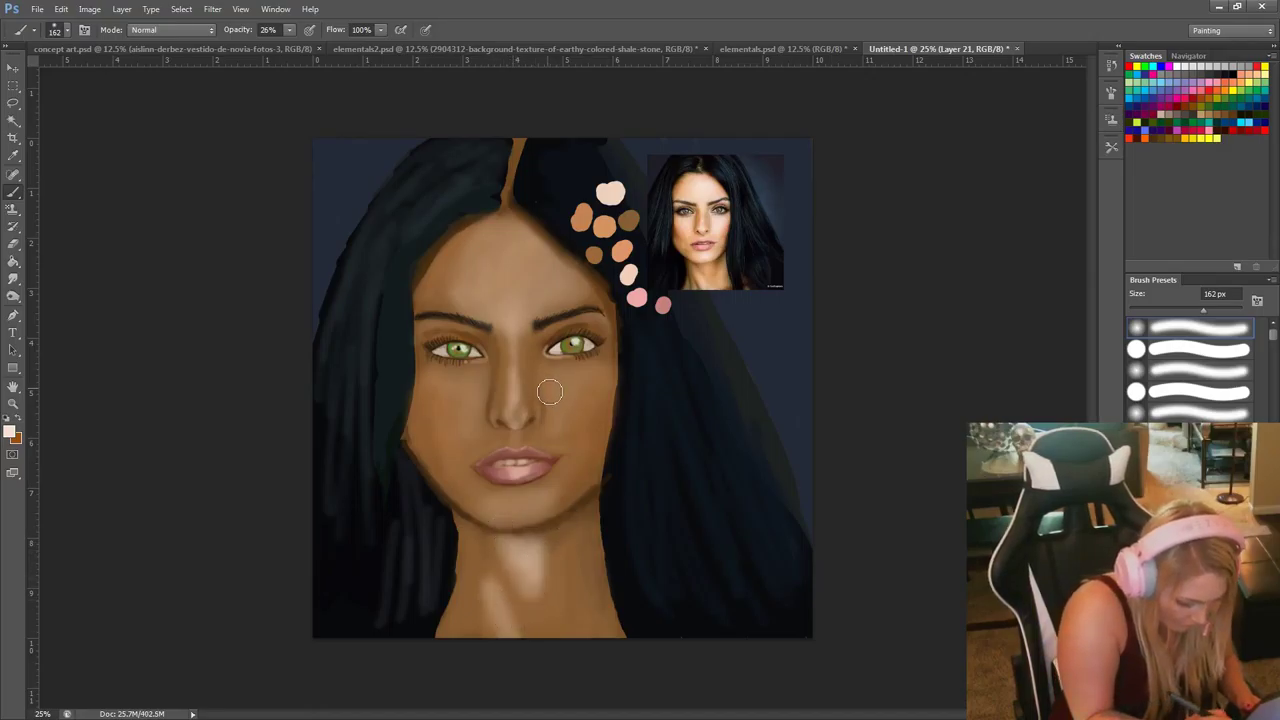
{"action": "mouse_move", "coordinate": [549, 391]}
{"action": "left_mouse_down"}
{"action": "mouse_move", "coordinate": [596, 372]}
{"action": "mouse_move", "coordinate": [579, 394]}
{"action": "mouse_move", "coordinate": [578, 357]}
{"action": "left_mouse_up"}
{"action": "mouse_move", "coordinate": [476, 370]}
{"action": "left_mouse_down"}
{"action": "mouse_move", "coordinate": [474, 400]}
{"action": "mouse_move", "coordinate": [474, 379]}
{"action": "mouse_move", "coordinate": [477, 393]}
{"action": "mouse_move", "coordinate": [435, 383]}
{"action": "mouse_move", "coordinate": [477, 446]}
{"action": "left_mouse_up"}
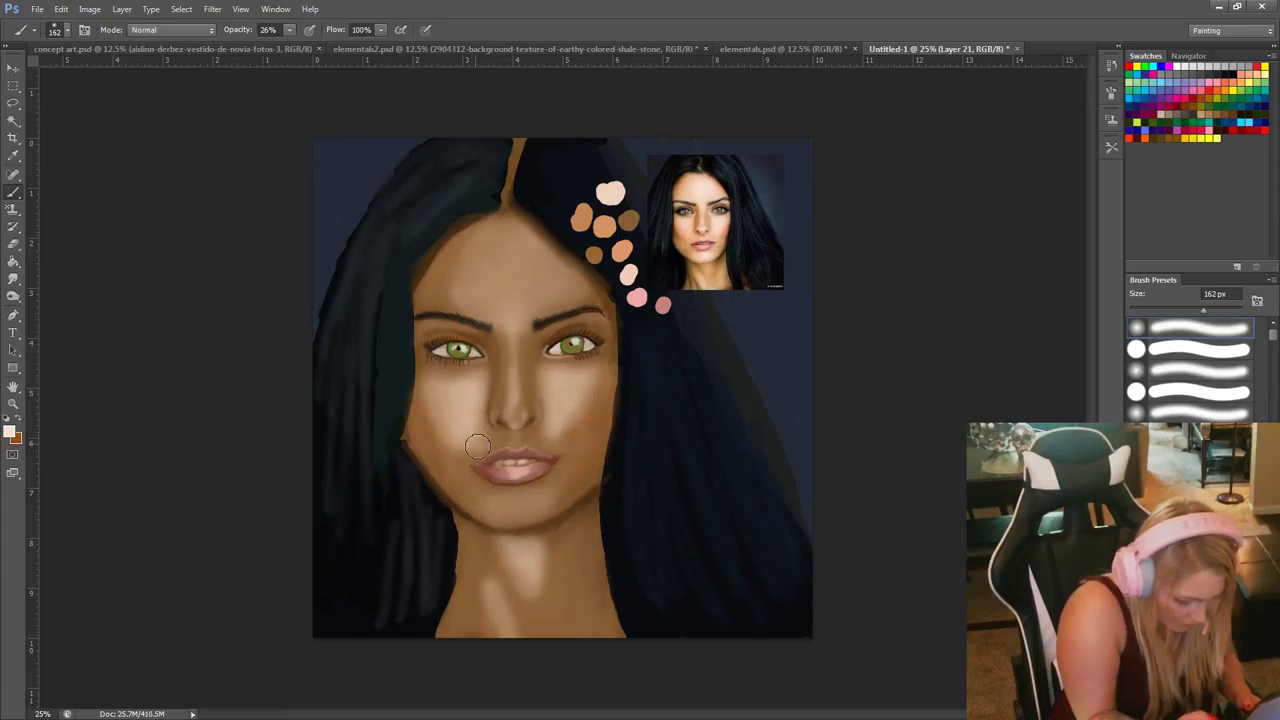
{"action": "mouse_move", "coordinate": [517, 313]}
{"action": "left_mouse_down"}
{"action": "mouse_move", "coordinate": [523, 344]}
{"action": "mouse_move", "coordinate": [534, 300]}
{"action": "mouse_move", "coordinate": [520, 362]}
{"action": "mouse_move", "coordinate": [533, 287]}
{"action": "mouse_move", "coordinate": [533, 338]}
{"action": "mouse_move", "coordinate": [518, 330]}
{"action": "mouse_move", "coordinate": [582, 290]}
{"action": "mouse_move", "coordinate": [498, 299]}
{"action": "mouse_move", "coordinate": [488, 314]}
{"action": "mouse_move", "coordinate": [431, 301]}
{"action": "mouse_move", "coordinate": [481, 313]}
{"action": "mouse_move", "coordinate": [488, 289]}
{"action": "mouse_move", "coordinate": [513, 302]}
{"action": "mouse_move", "coordinate": [506, 264]}
{"action": "mouse_move", "coordinate": [521, 276]}
{"action": "mouse_move", "coordinate": [525, 241]}
{"action": "mouse_move", "coordinate": [553, 274]}
{"action": "mouse_move", "coordinate": [519, 238]}
{"action": "mouse_move", "coordinate": [448, 256]}
{"action": "left_mouse_up"}
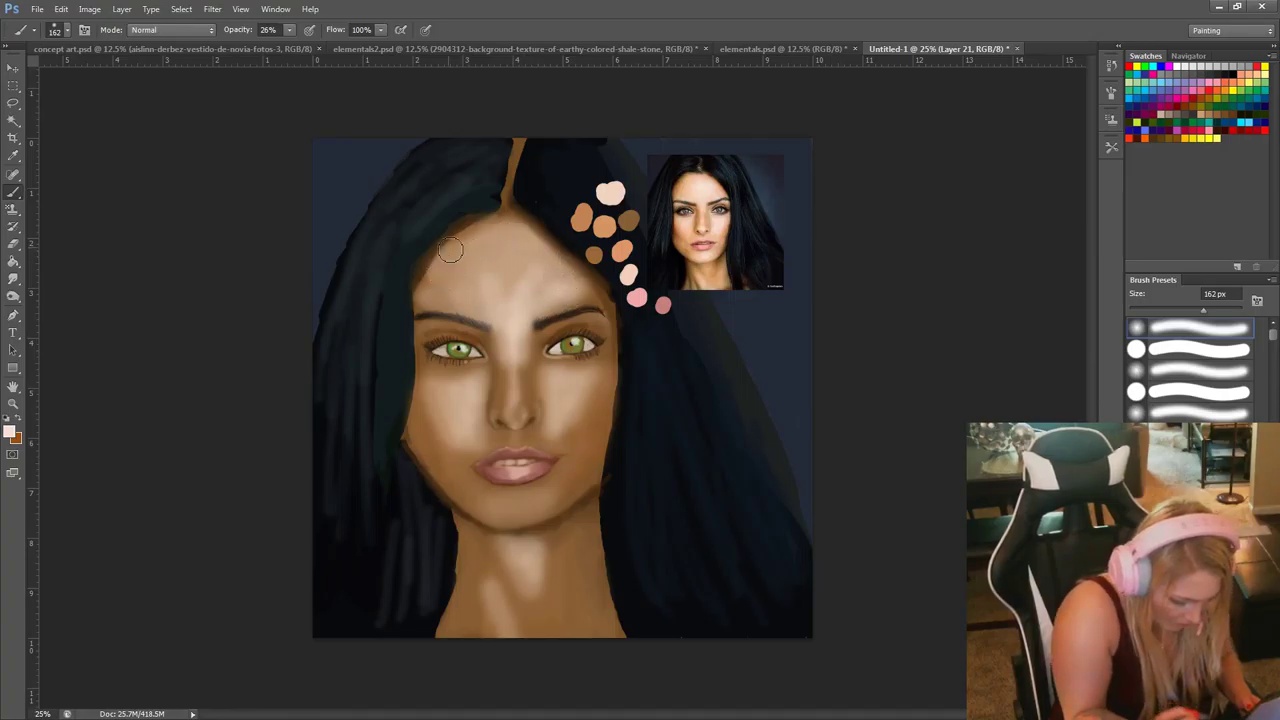
{"action": "mouse_move", "coordinate": [510, 507]}
{"action": "left_mouse_down"}
{"action": "mouse_move", "coordinate": [537, 499]}
{"action": "mouse_move", "coordinate": [495, 508]}
{"action": "mouse_move", "coordinate": [535, 500]}
{"action": "mouse_move", "coordinate": [587, 462]}
{"action": "left_mouse_up"}
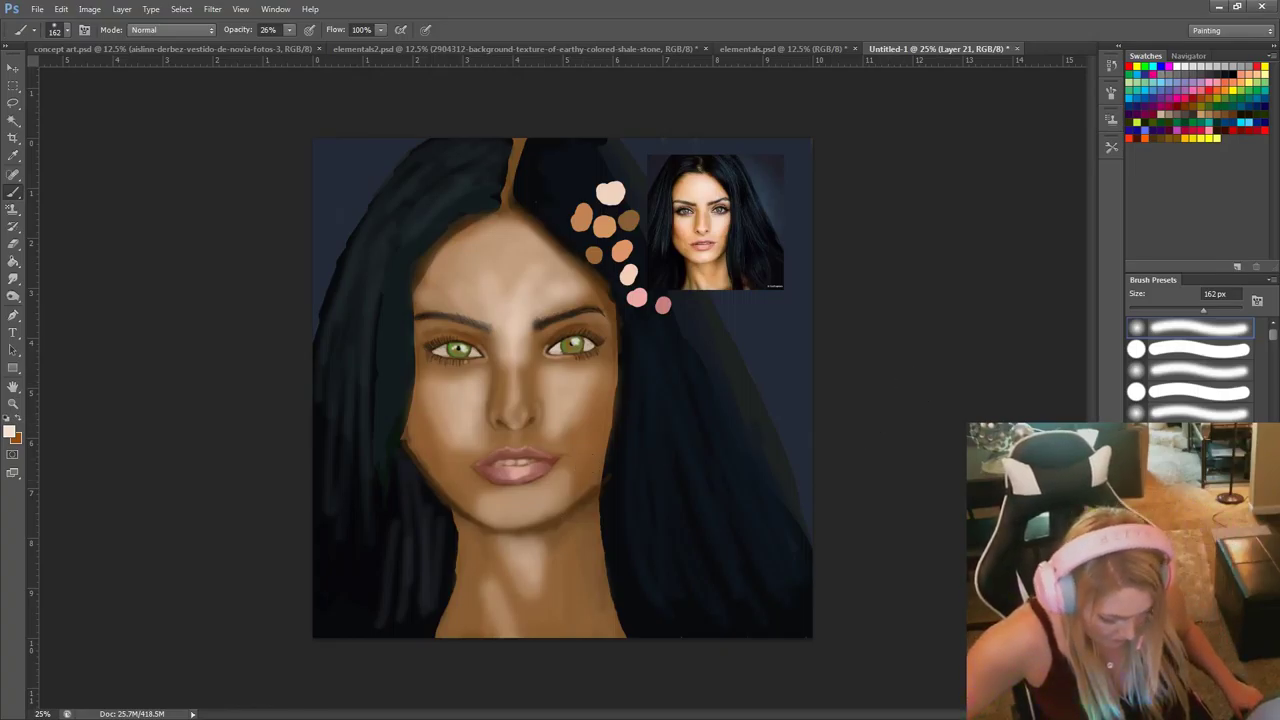
Soften the pale highlights on Layer 21 so they blend into the skin of the face and neck.
{"action": "key", "text": "ctrl+alt+z"}
{"action": "key", "text": "ctrl+alt+z"}
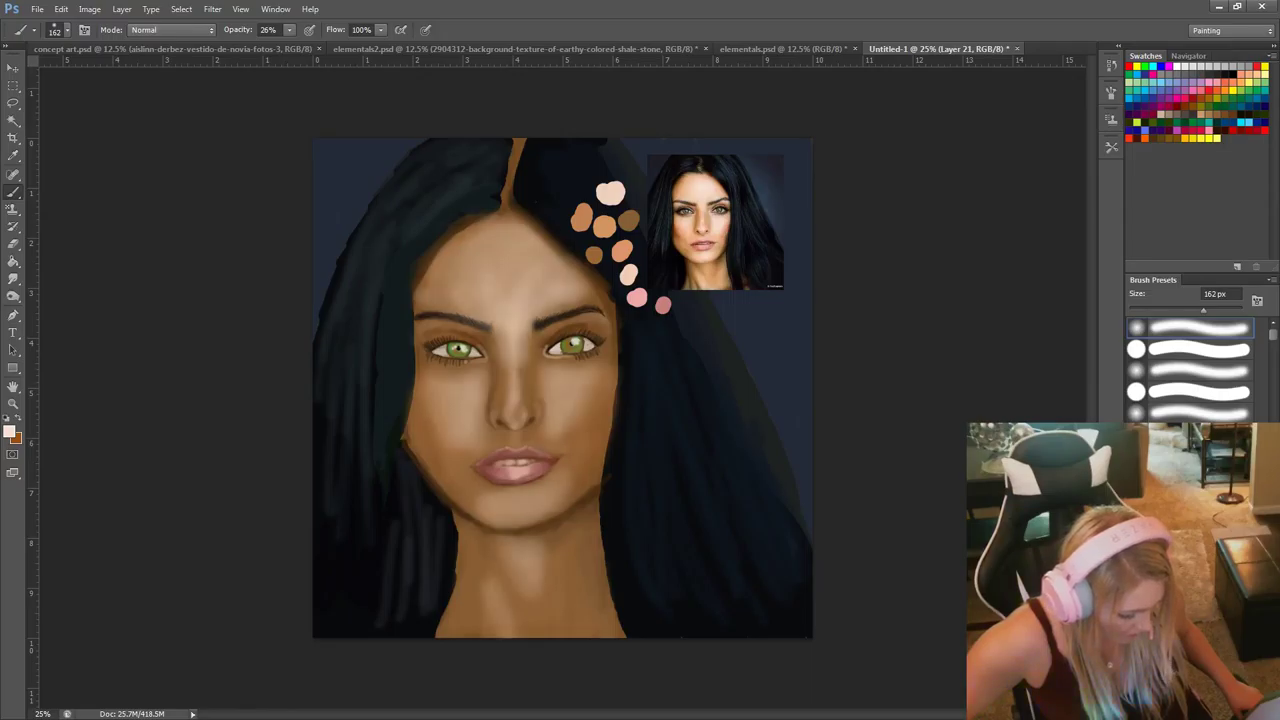
{"action": "key", "text": "ctrl+alt+z"}
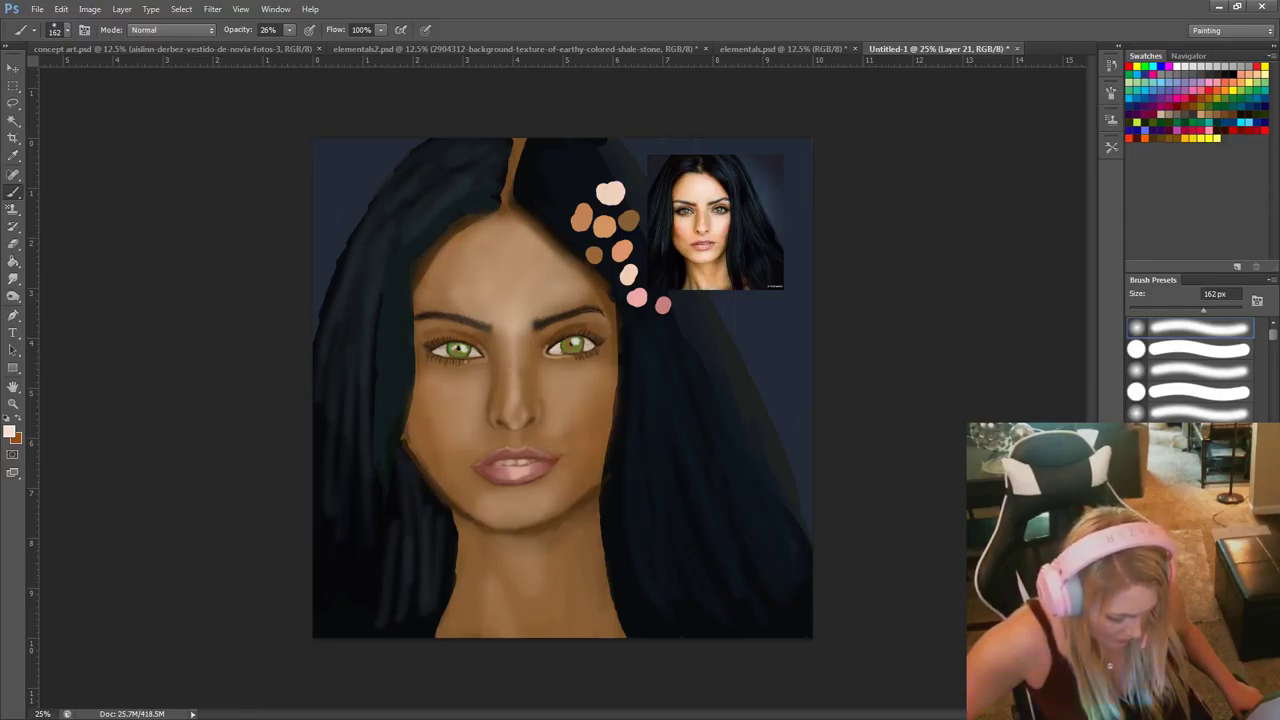
Add another layer and brush brighter pale highlights onto the forehead and the cheek below the right-hand eye.
{"action": "key", "text": "ctrl+shift+alt+n"}
{"action": "mouse_move", "coordinate": [509, 243]}
{"action": "left_mouse_down"}
{"action": "mouse_move", "coordinate": [484, 271]}
{"action": "mouse_move", "coordinate": [496, 283]}
{"action": "mouse_move", "coordinate": [524, 264]}
{"action": "mouse_move", "coordinate": [543, 308]}
{"action": "mouse_move", "coordinate": [498, 288]}
{"action": "mouse_move", "coordinate": [489, 306]}
{"action": "mouse_move", "coordinate": [459, 274]}
{"action": "mouse_move", "coordinate": [475, 244]}
{"action": "mouse_move", "coordinate": [492, 304]}
{"action": "left_mouse_up"}
{"action": "mouse_move", "coordinate": [559, 422]}
{"action": "left_mouse_down"}
{"action": "mouse_move", "coordinate": [560, 375]}
{"action": "mouse_move", "coordinate": [593, 371]}
{"action": "mouse_move", "coordinate": [558, 373]}
{"action": "mouse_move", "coordinate": [600, 368]}
{"action": "mouse_move", "coordinate": [563, 414]}
{"action": "left_mouse_up"}
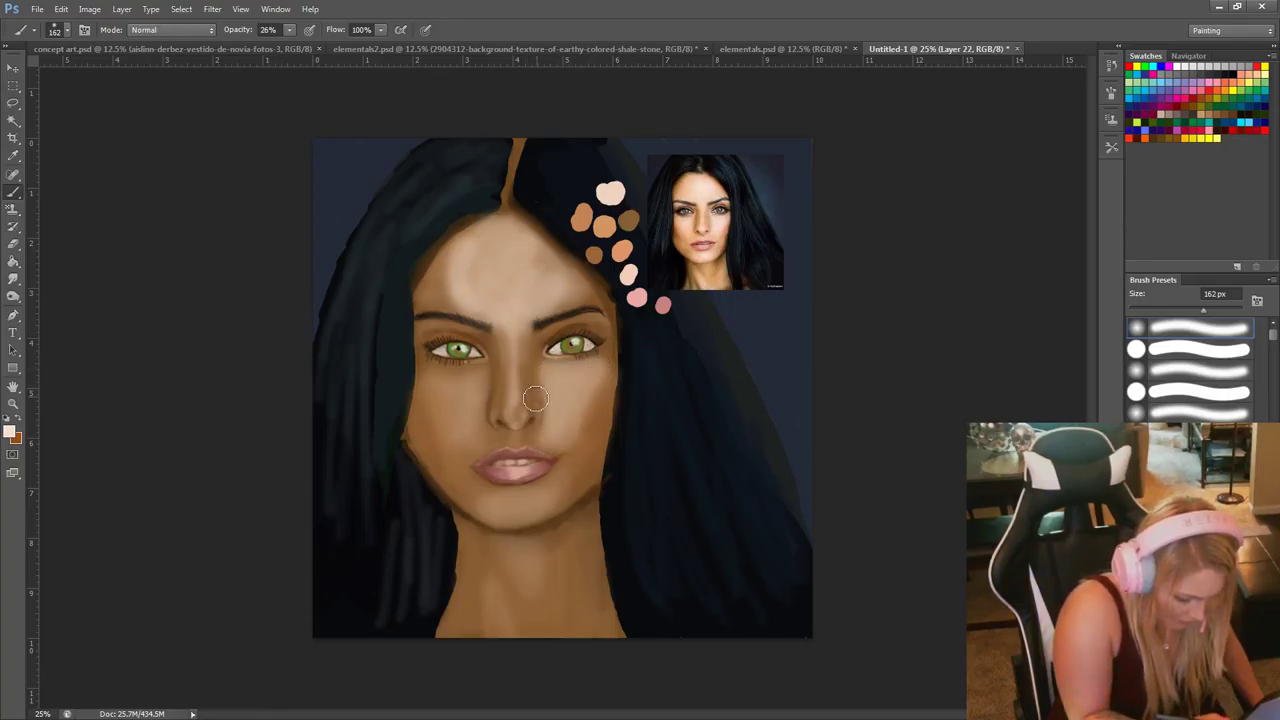
Paint fine pale highlights above the upper lip with a 44 px brush and on the nose tip with a 33 px brush.
{"action": "right_click", "coordinate": [547, 426]}
{"action": "left_click", "coordinate": [578, 458]}
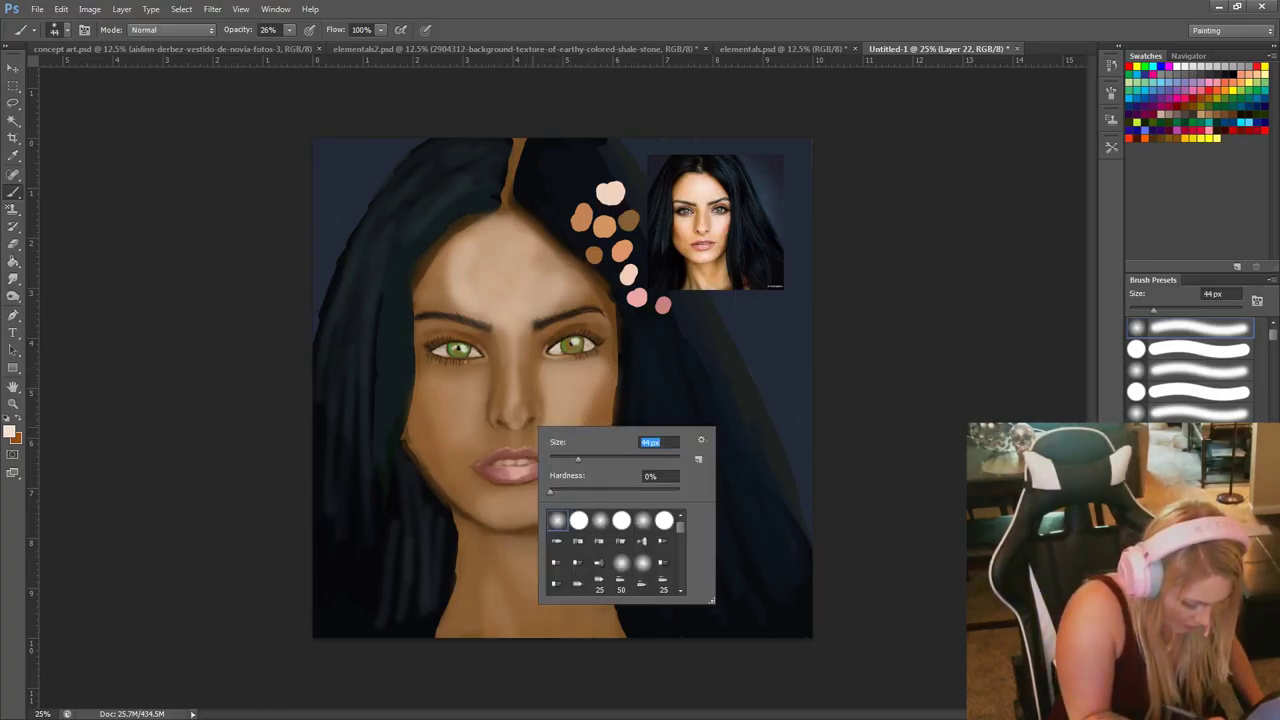
{"action": "mouse_move", "coordinate": [520, 440]}
{"action": "left_mouse_down"}
{"action": "mouse_move", "coordinate": [523, 455]}
{"action": "mouse_move", "coordinate": [497, 454]}
{"action": "mouse_move", "coordinate": [536, 455]}
{"action": "left_mouse_up"}
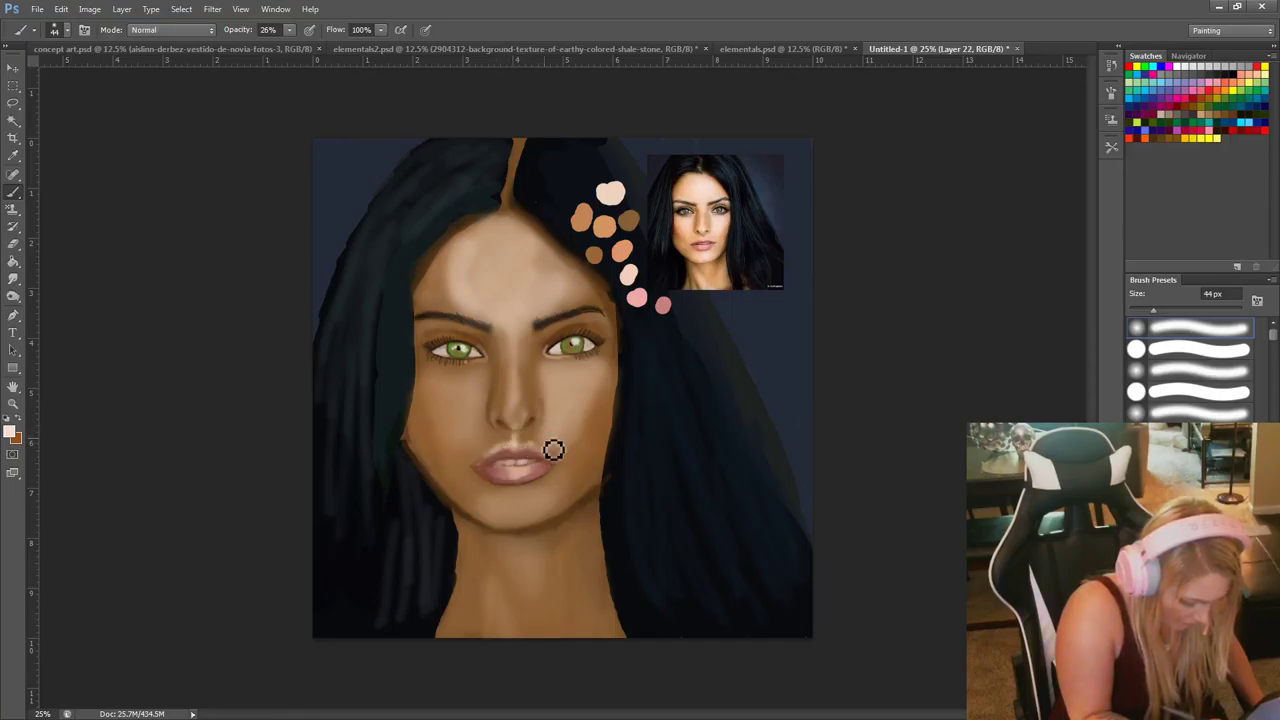
{"action": "right_click", "coordinate": [554, 434]}
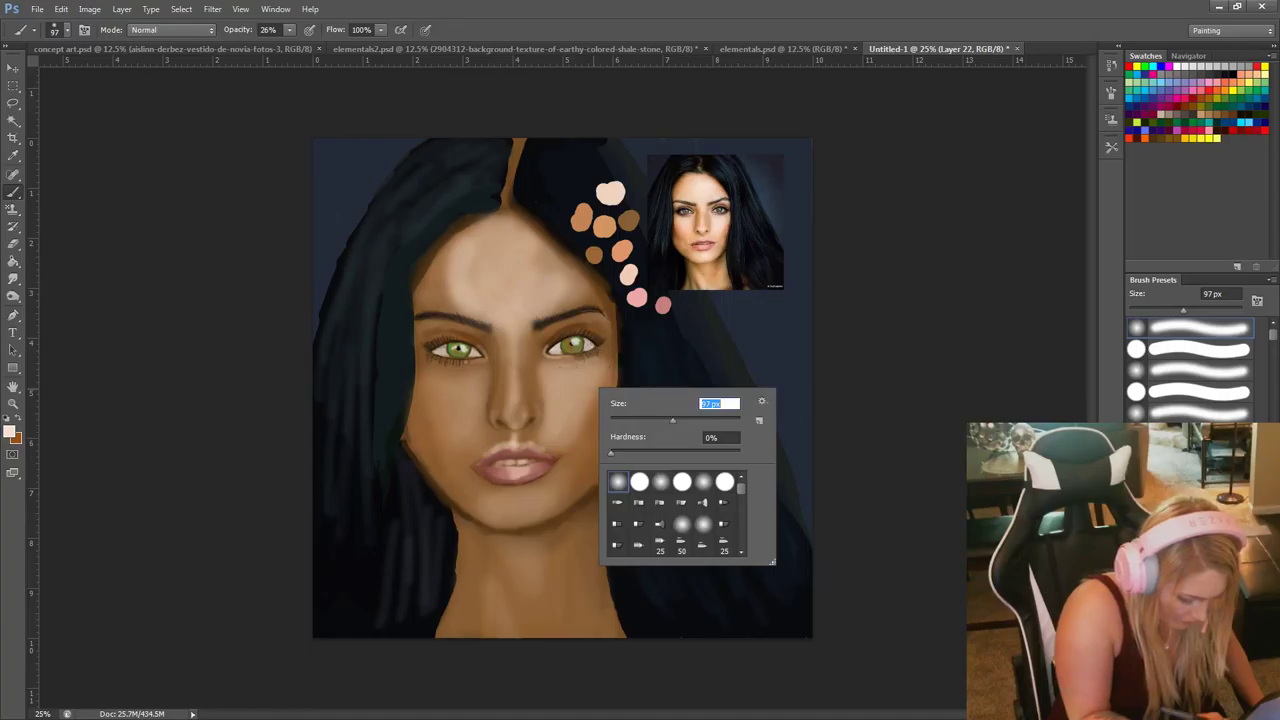
{"action": "left_click_drag", "start_coordinate": [649, 419], "coordinate": [631, 419]}
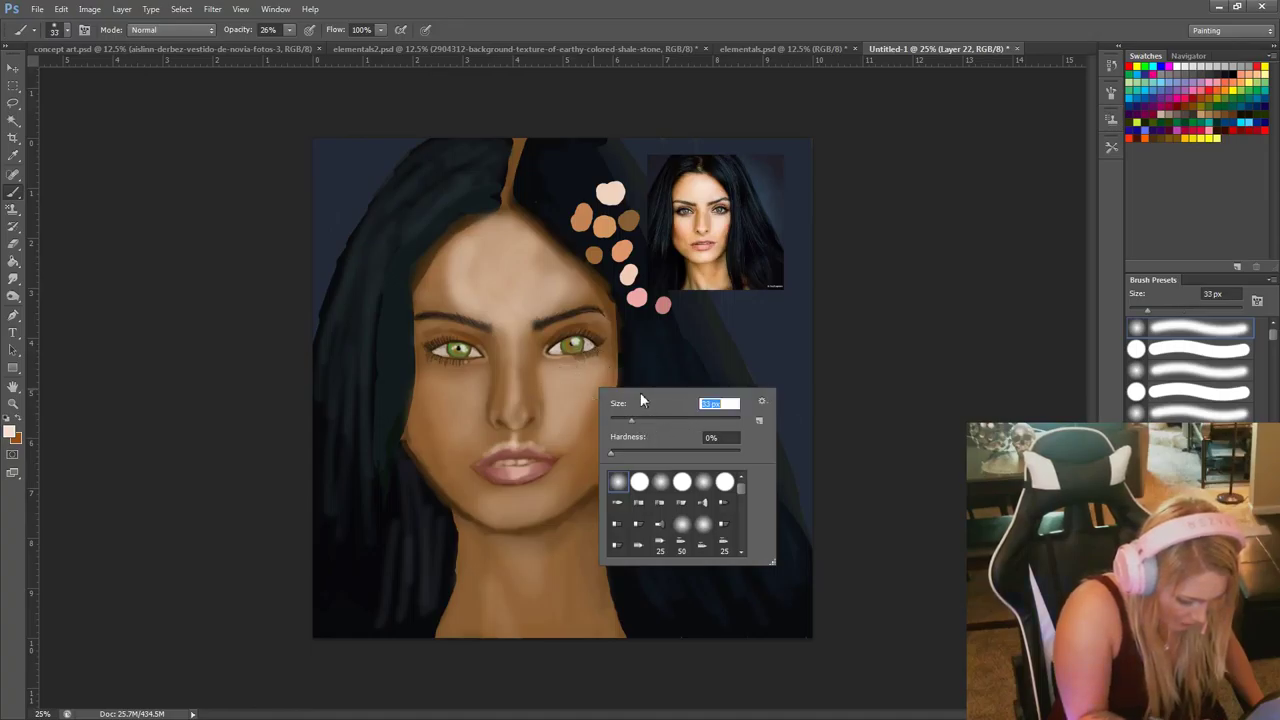
{"action": "left_click", "coordinate": [527, 425]}
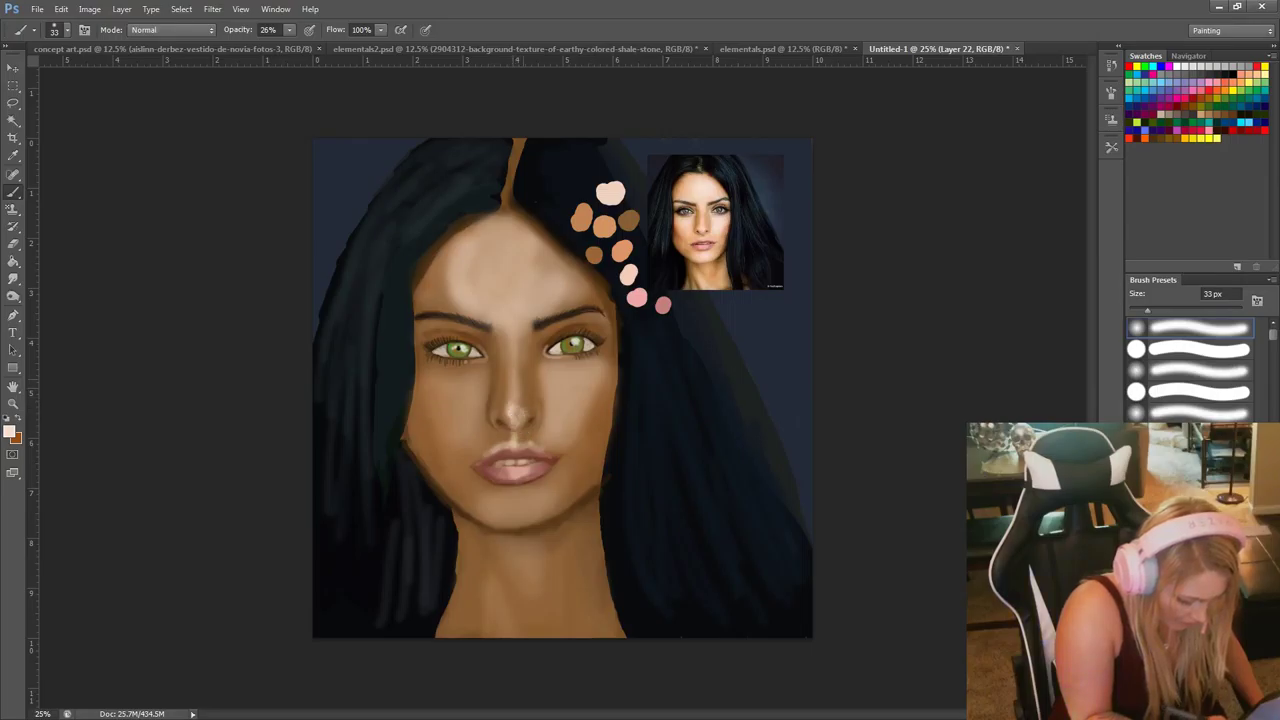
Paint pale highlights on the cheek, around the brows, on the forehead, chin and neck with a 78 px brush at 26% opacity.
{"action": "right_click", "coordinate": [652, 443]}
{"action": "left_click", "coordinate": [719, 469]}
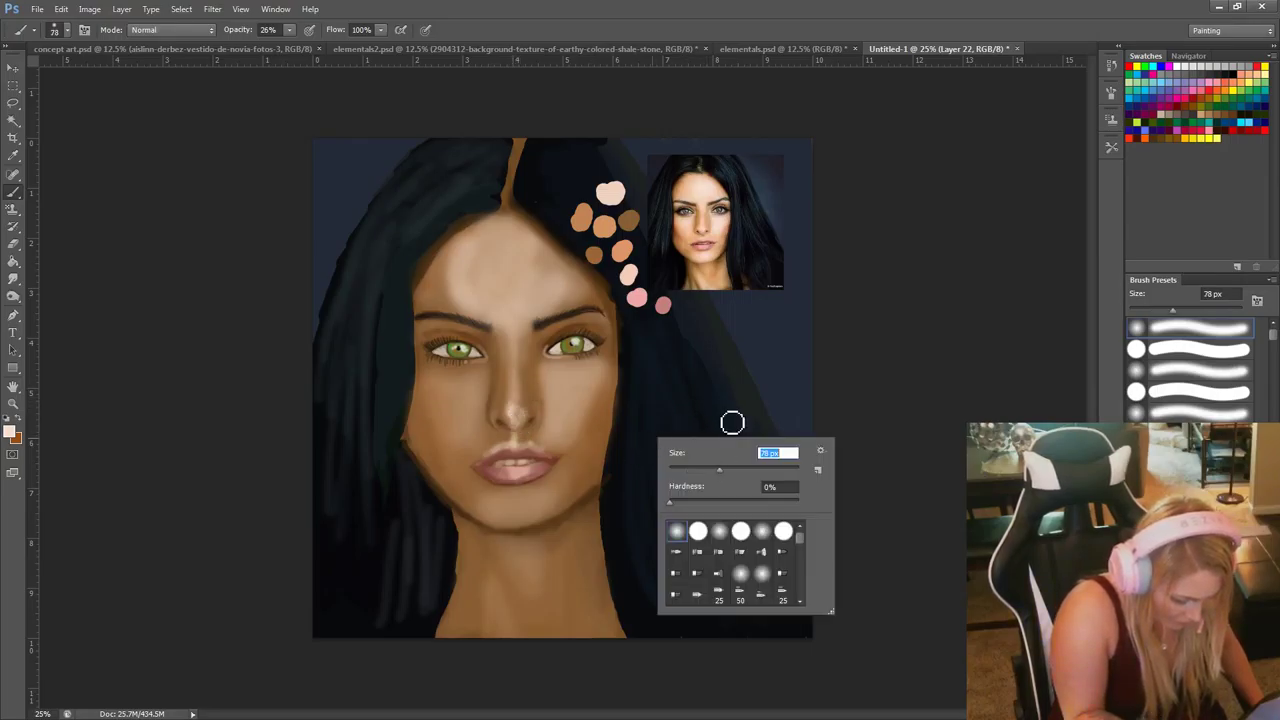
{"action": "mouse_move", "coordinate": [454, 383]}
{"action": "left_mouse_down"}
{"action": "mouse_move", "coordinate": [443, 400]}
{"action": "mouse_move", "coordinate": [459, 434]}
{"action": "mouse_move", "coordinate": [491, 383]}
{"action": "mouse_move", "coordinate": [451, 371]}
{"action": "mouse_move", "coordinate": [489, 374]}
{"action": "left_mouse_up"}
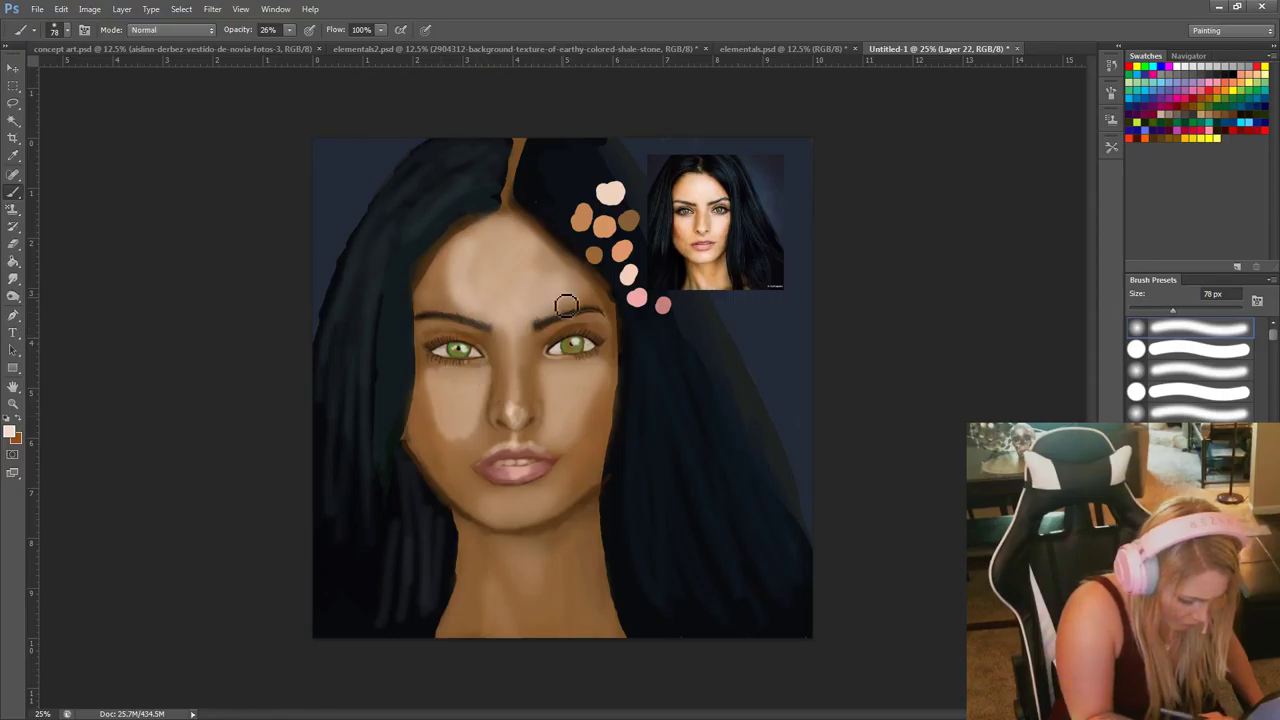
{"action": "mouse_move", "coordinate": [610, 330]}
{"action": "left_mouse_down"}
{"action": "mouse_move", "coordinate": [589, 329]}
{"action": "mouse_move", "coordinate": [614, 323]}
{"action": "mouse_move", "coordinate": [590, 307]}
{"action": "left_mouse_up"}
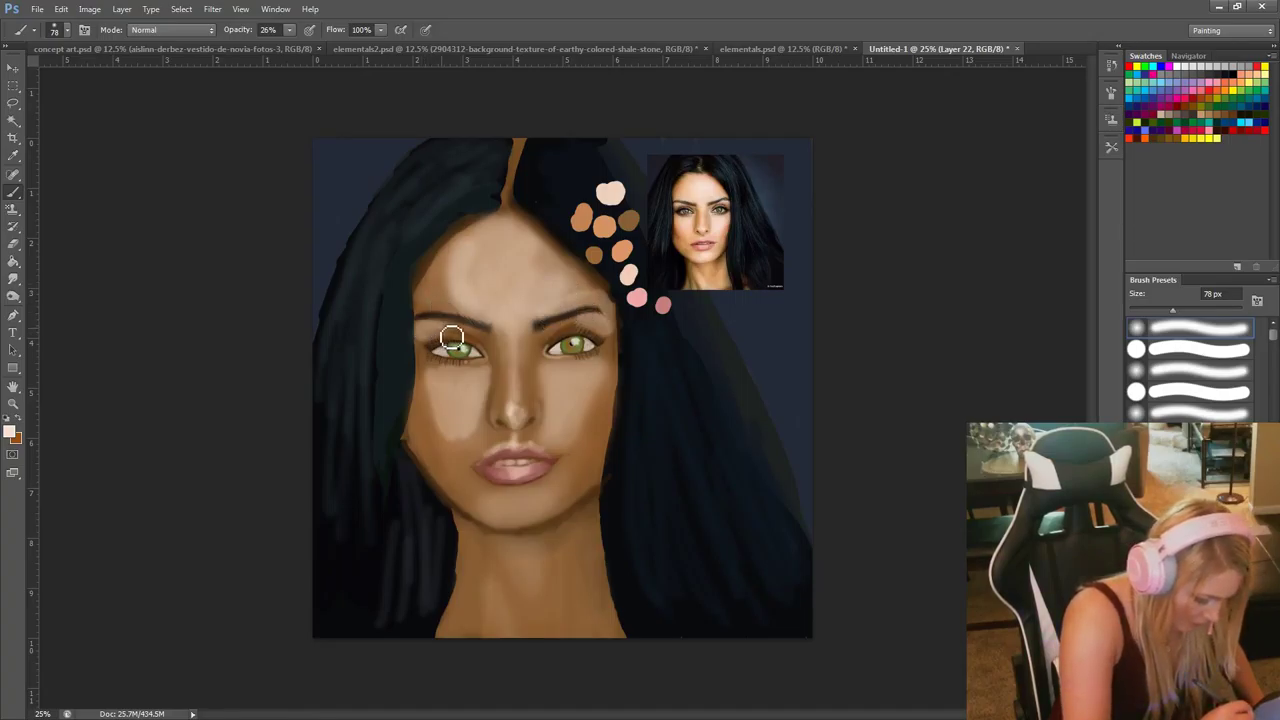
{"action": "left_click_drag", "start_coordinate": [467, 318], "coordinate": [434, 278]}
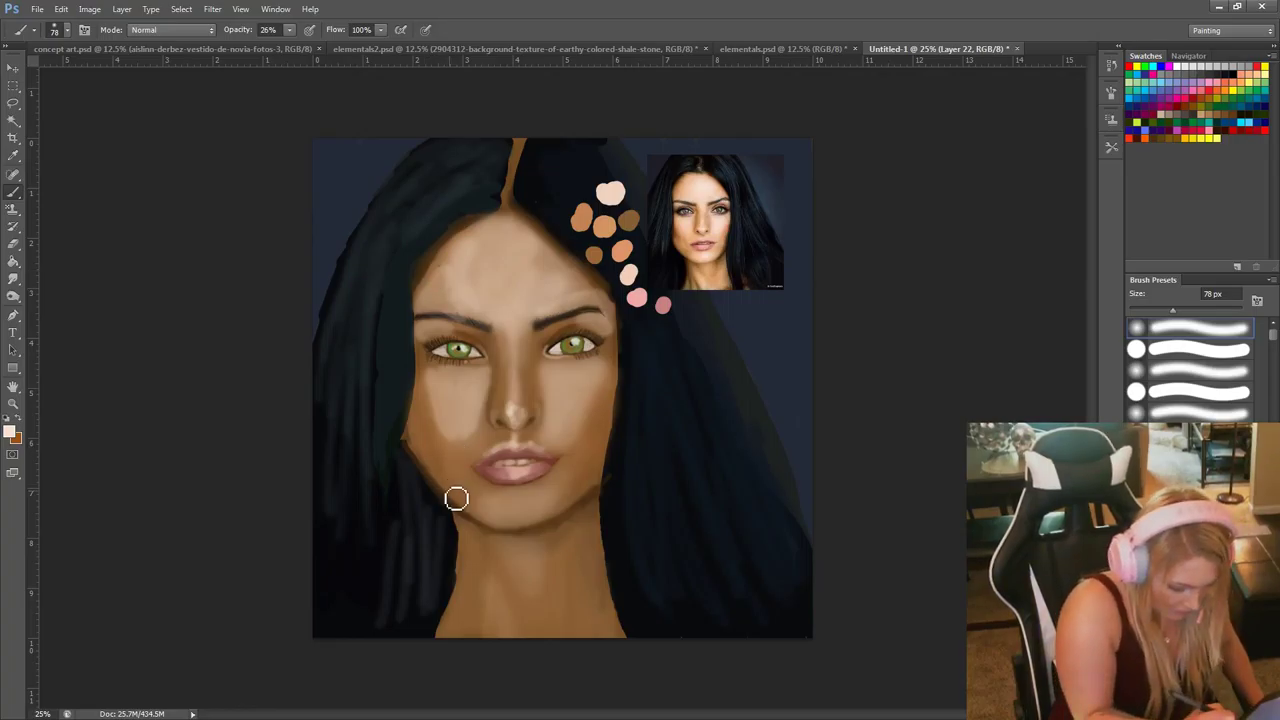
{"action": "mouse_move", "coordinate": [506, 503]}
{"action": "left_mouse_down"}
{"action": "mouse_move", "coordinate": [536, 524]}
{"action": "mouse_move", "coordinate": [549, 504]}
{"action": "mouse_move", "coordinate": [514, 502]}
{"action": "mouse_move", "coordinate": [536, 497]}
{"action": "mouse_move", "coordinate": [513, 648]}
{"action": "mouse_move", "coordinate": [483, 598]}
{"action": "mouse_move", "coordinate": [523, 649]}
{"action": "left_mouse_up"}
{"action": "mouse_move", "coordinate": [594, 548]}
{"action": "left_mouse_down"}
{"action": "mouse_move", "coordinate": [580, 566]}
{"action": "mouse_move", "coordinate": [594, 549]}
{"action": "mouse_move", "coordinate": [593, 564]}
{"action": "left_mouse_up"}
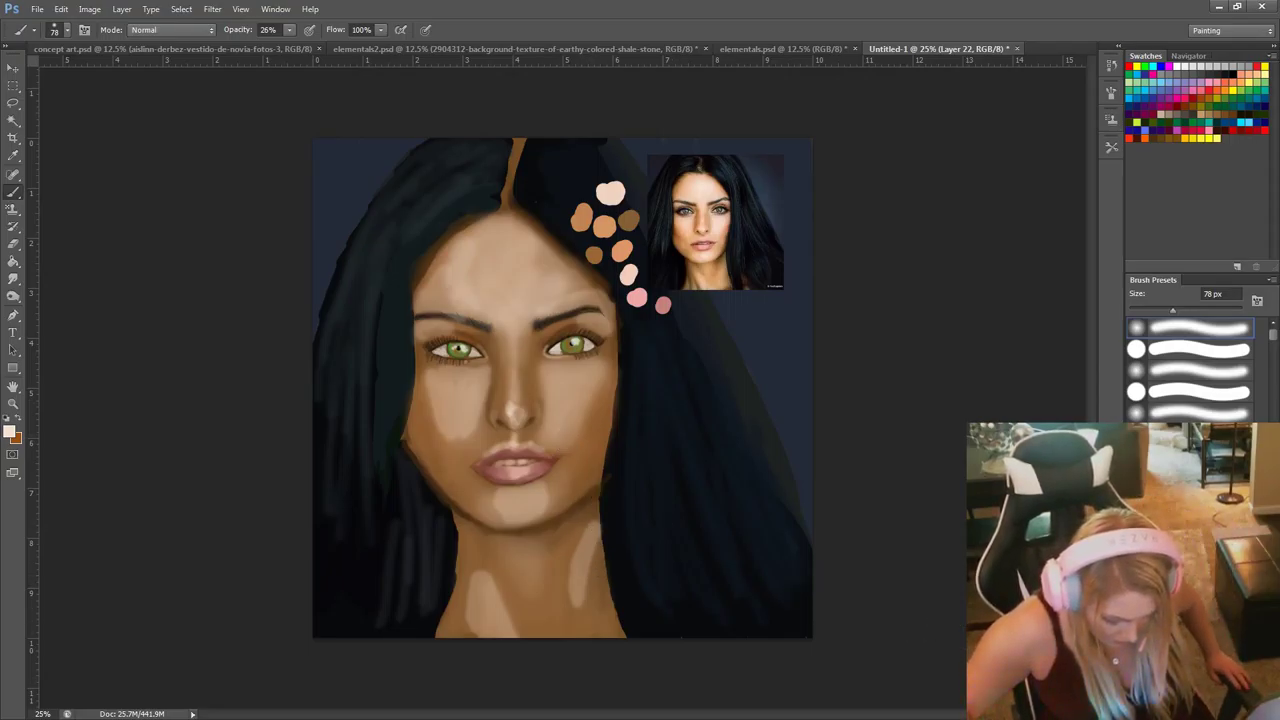
Reapply the last filter to soften the highlights on Layer 22 and set the layer's blend mode to Soft Light.
{"action": "key", "text": "ctrl+f"}
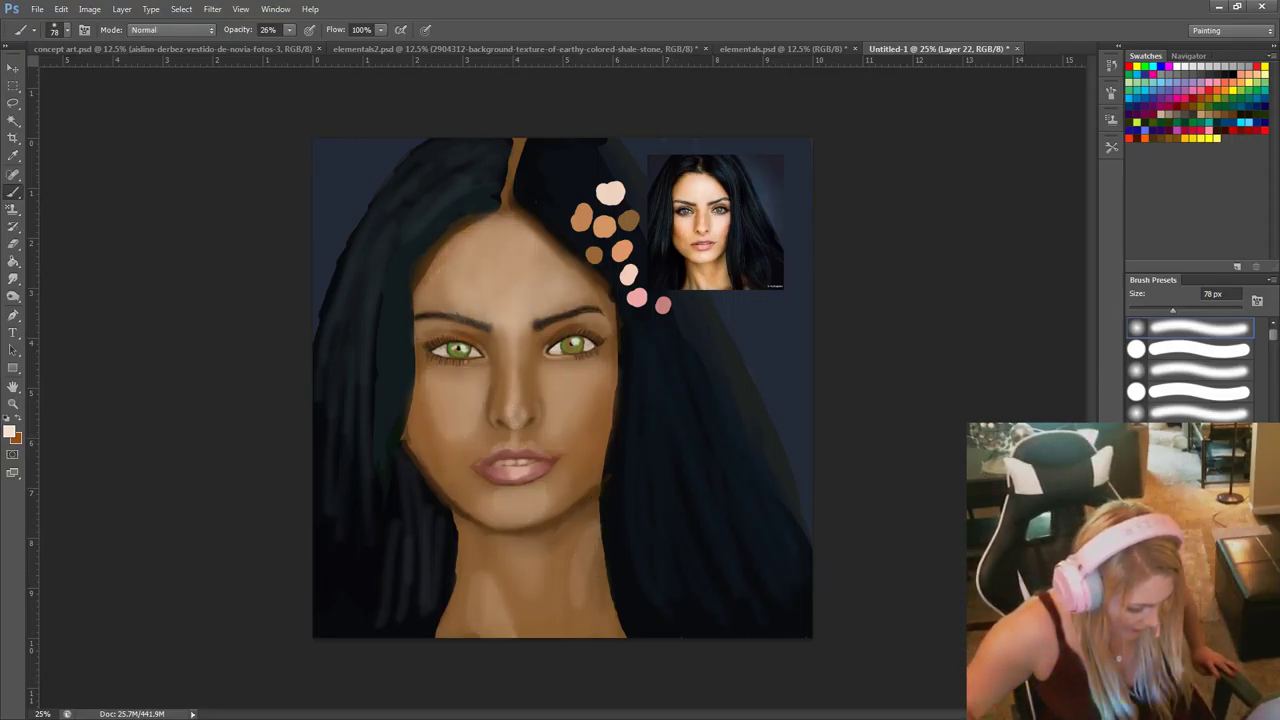
{"action": "left_click", "coordinate": [1172, 538]}
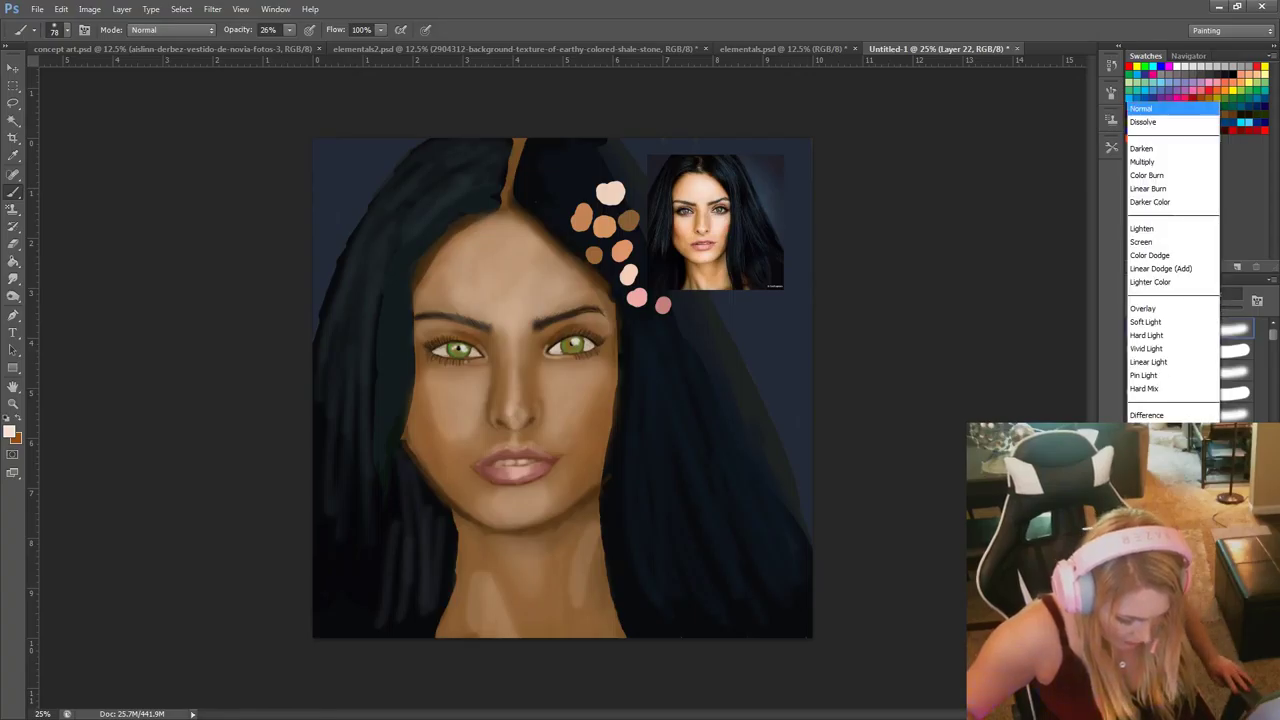
{"action": "left_click", "coordinate": [1175, 325]}
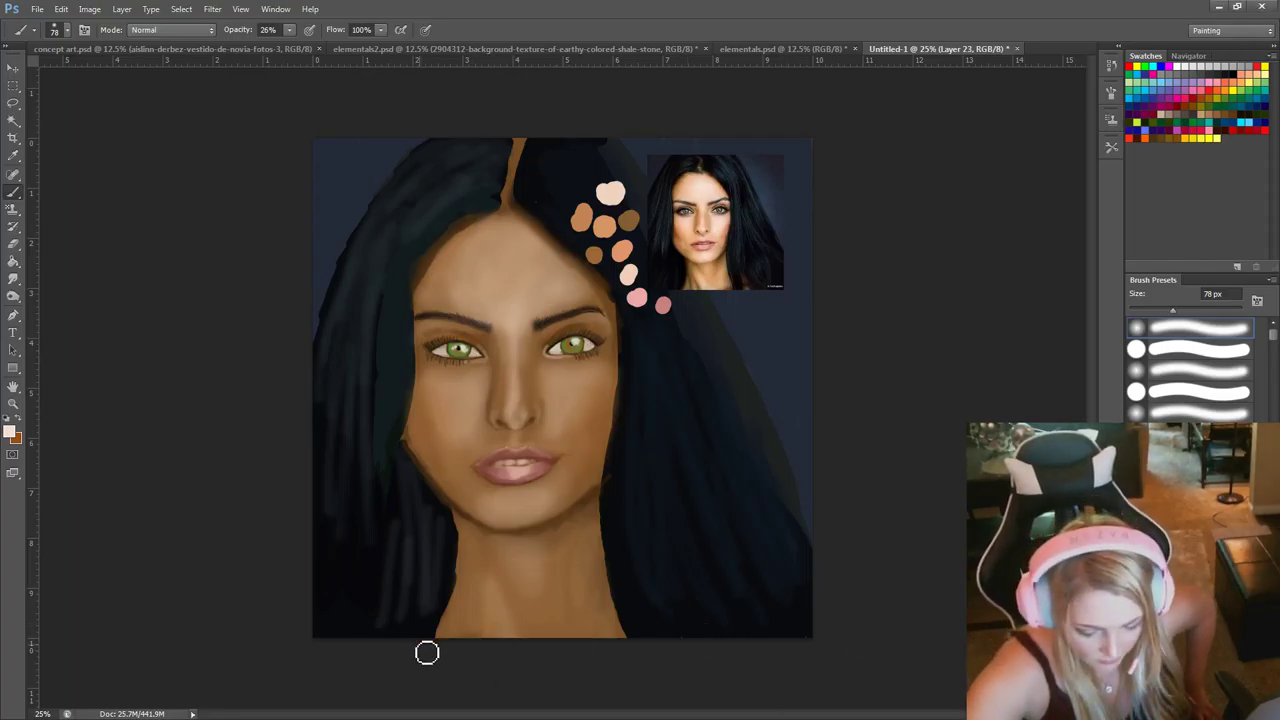
Select the reference photo's layer and move the photo down beside the painted face.
{"action": "scroll", "coordinate": [427, 653], "scroll_direction": "up", "scroll_amount": 4}
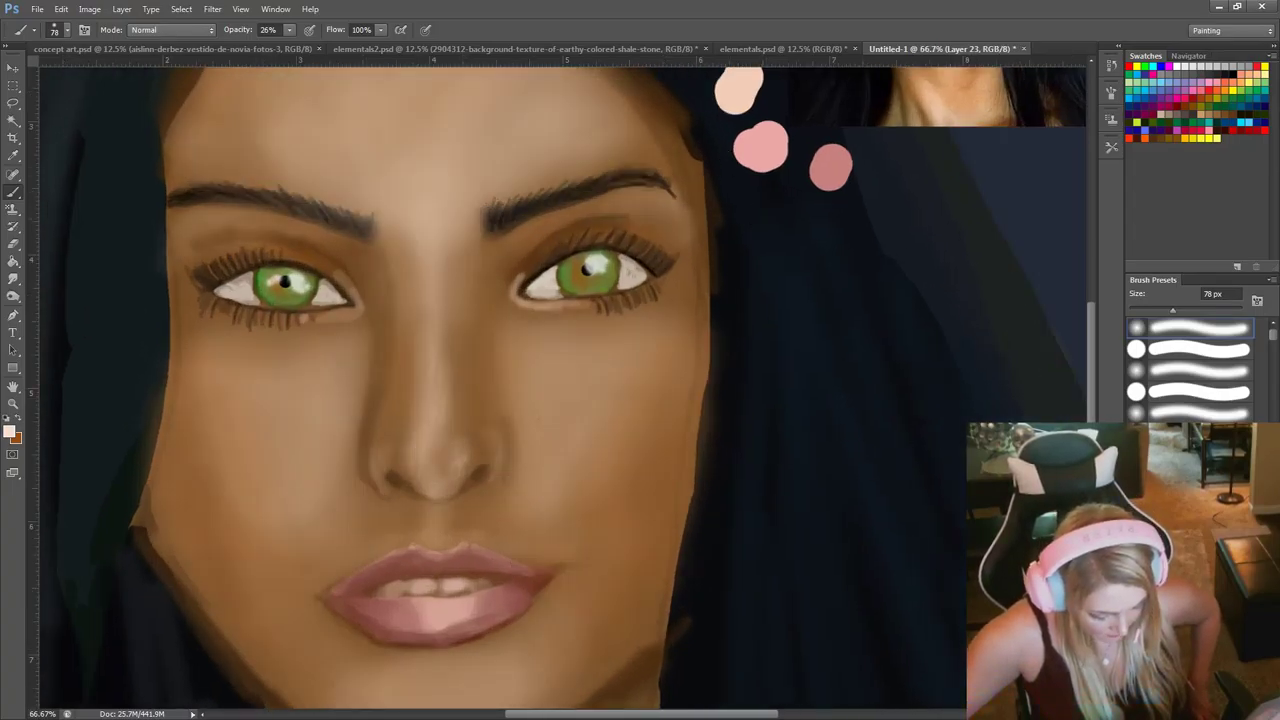
{"action": "key", "text": "alt+bracketright"}
{"action": "left_click", "coordinate": [13, 67]}
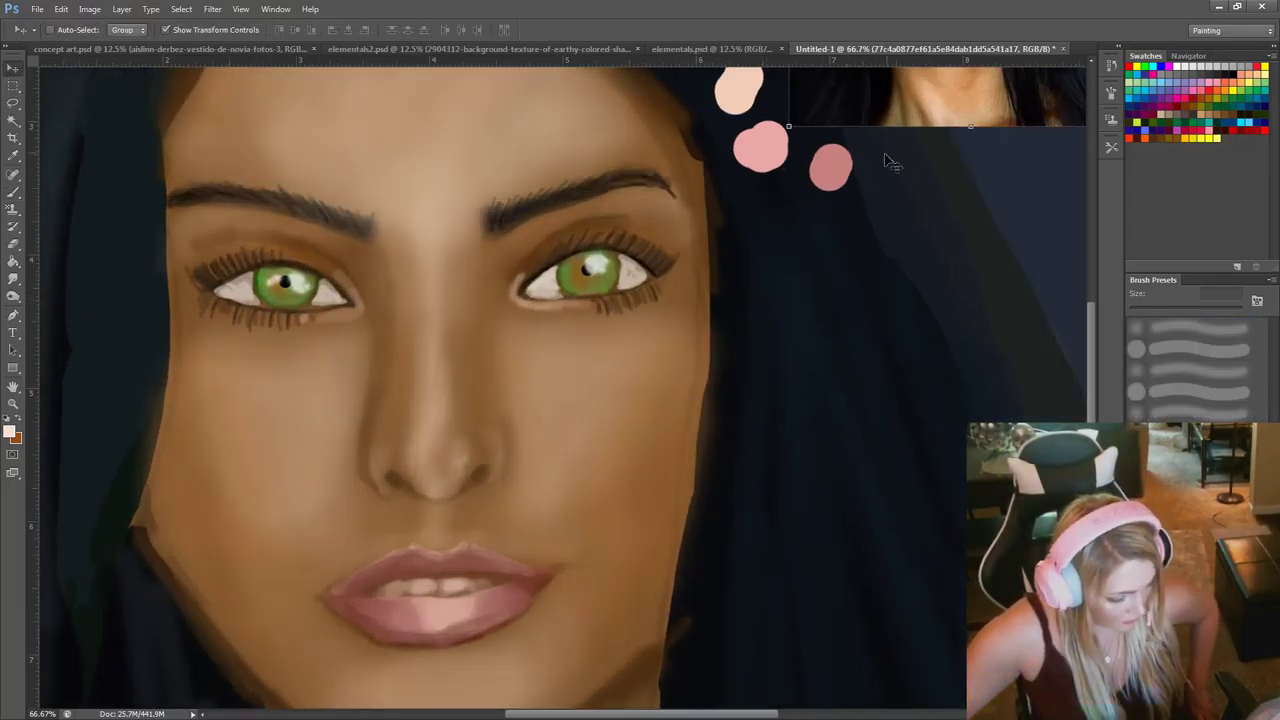
{"action": "left_click_drag", "start_coordinate": [897, 100], "coordinate": [962, 445]}
{"action": "left_click_drag", "start_coordinate": [962, 264], "coordinate": [957, 380]}
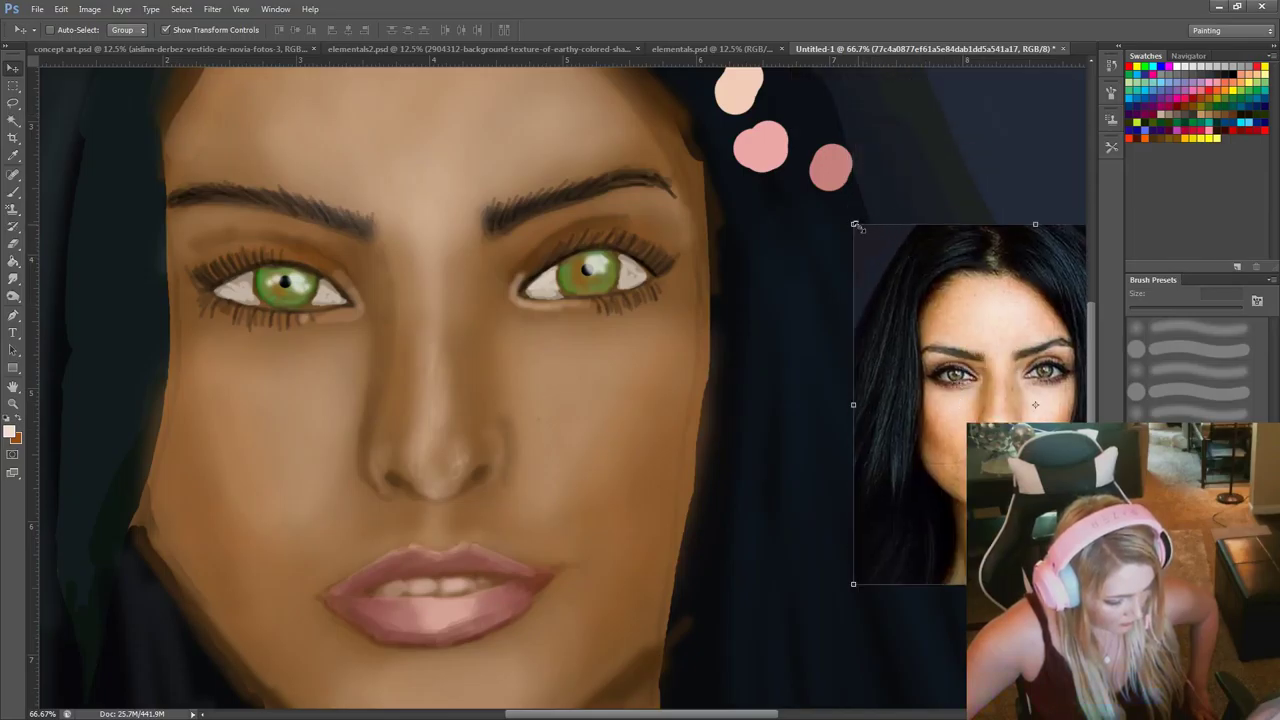
Enlarge the reference photo proportionally to about 80% and shift it clear of the painted face.
{"action": "left_click_drag", "start_coordinate": [855, 225], "coordinate": [497, 48]}
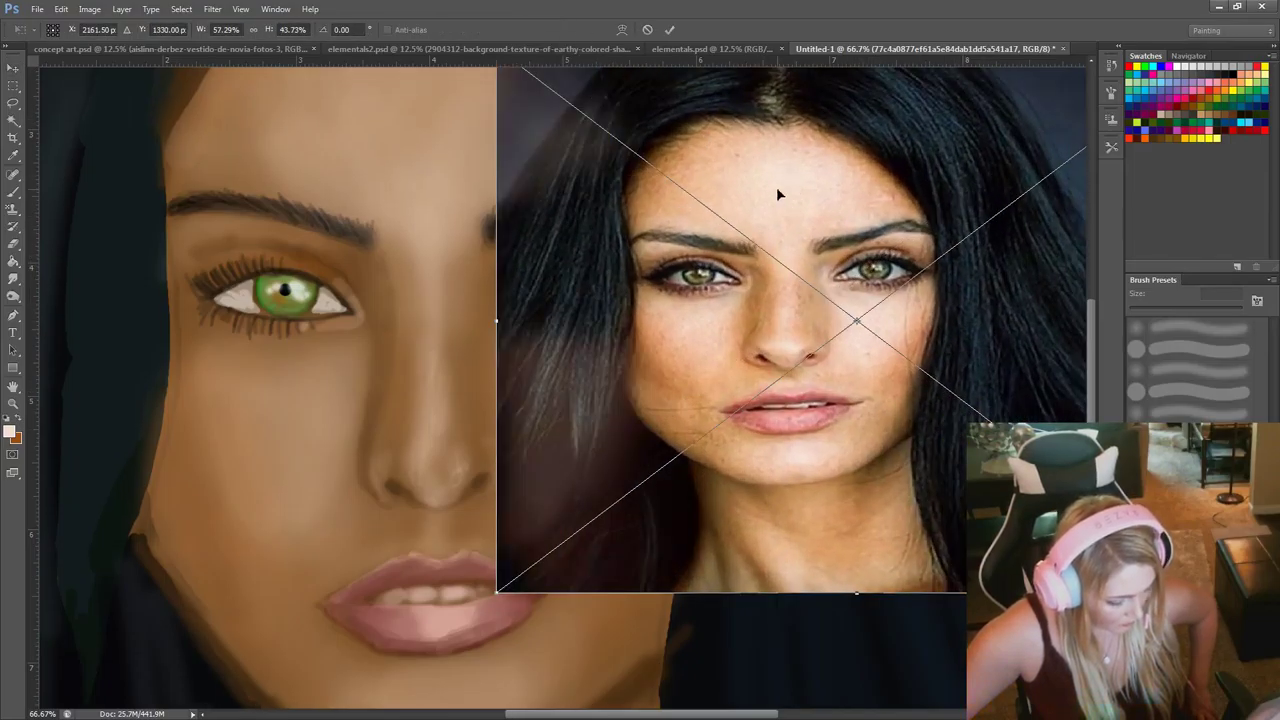
{"action": "key", "text": "ctrl+z"}
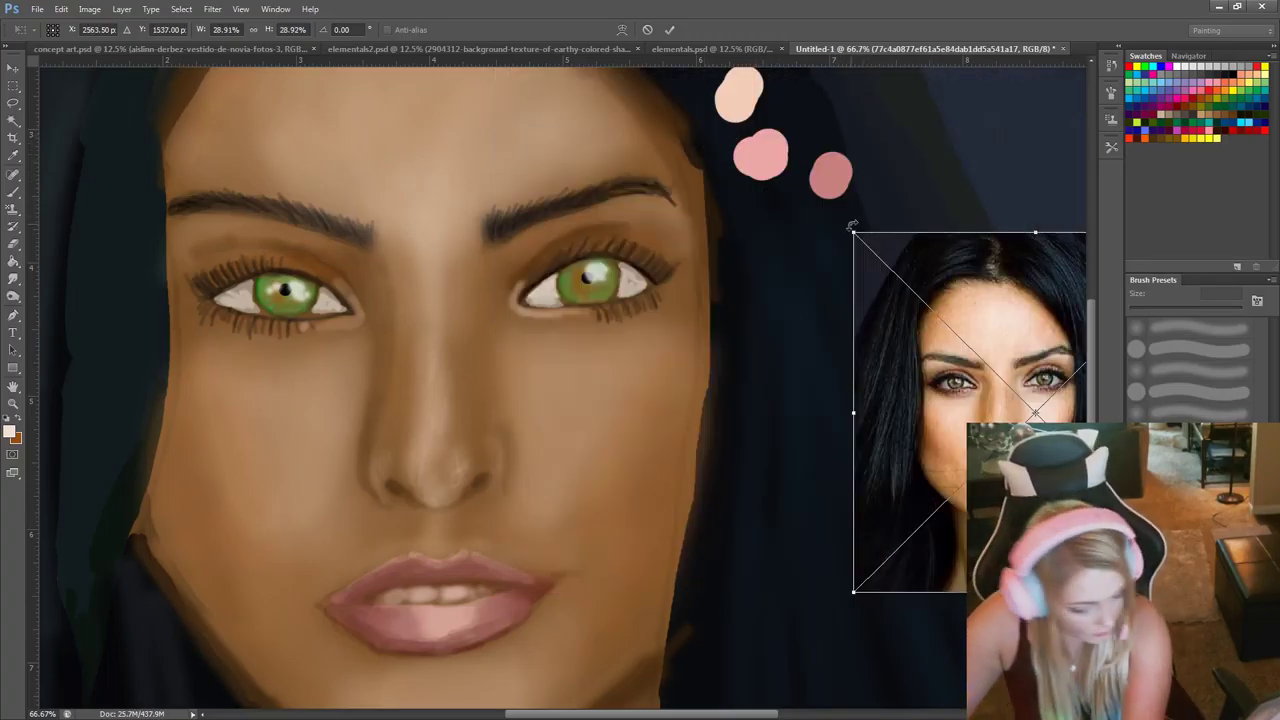
{"action": "left_click_drag", "start_coordinate": [854, 234], "coordinate": [514, 52]}
{"action": "left_click_drag", "start_coordinate": [843, 202], "coordinate": [939, 243]}
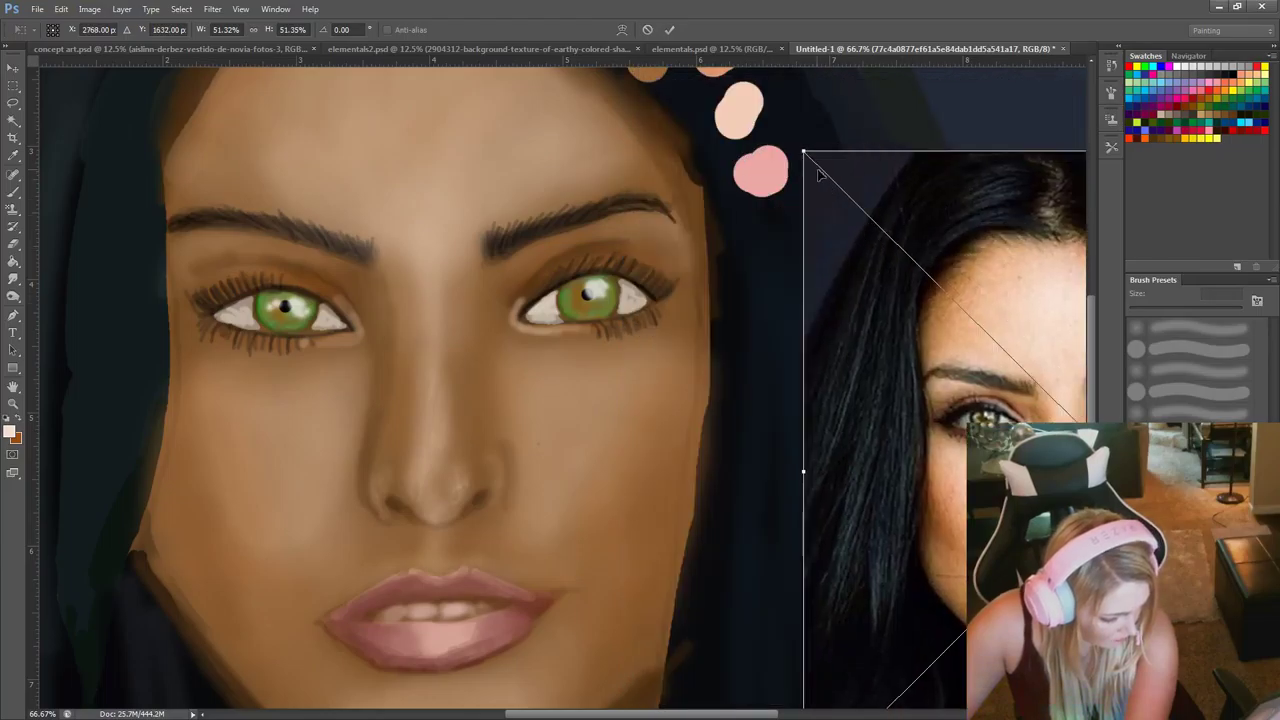
{"action": "left_click_drag", "start_coordinate": [808, 150], "coordinate": [606, 129]}
{"action": "left_click_drag", "start_coordinate": [745, 308], "coordinate": [1003, 377]}
Position the enlarged reference photo so its eye sits level with the painted eyes, and apply the transform.
{"action": "scroll", "coordinate": [1004, 377], "scroll_direction": "down", "scroll_amount": 10}
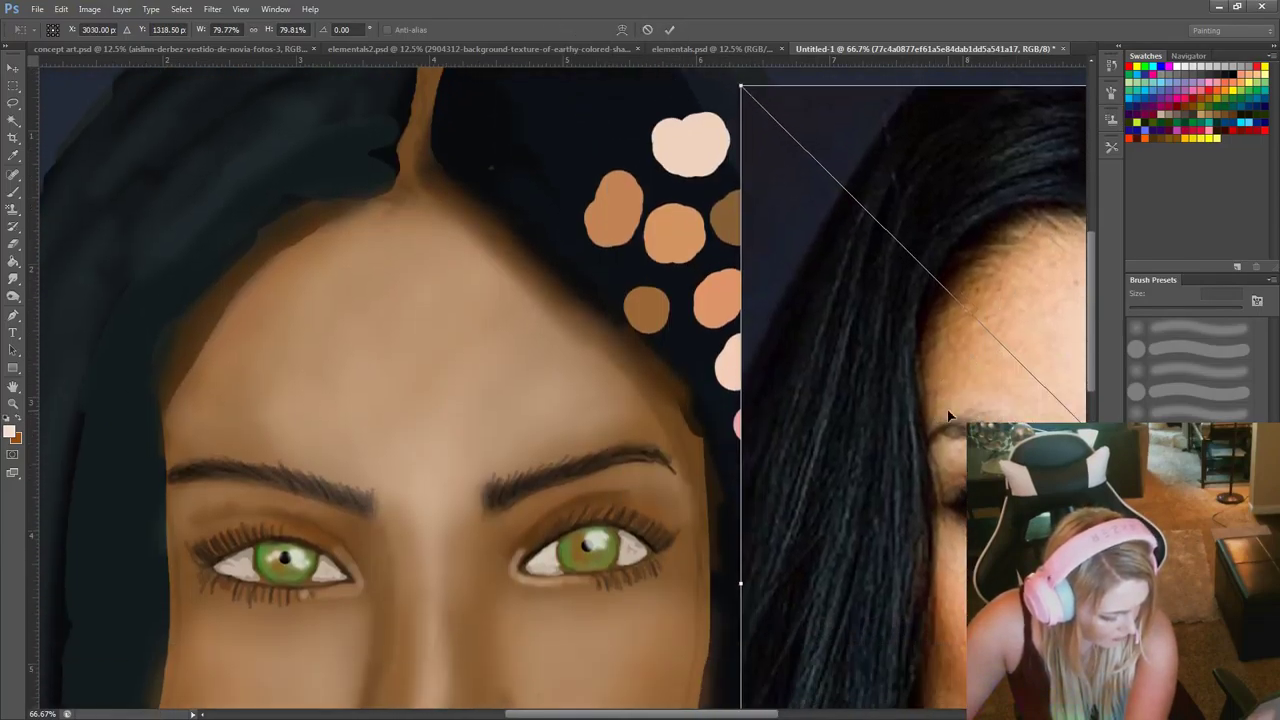
{"action": "scroll", "coordinate": [972, 420], "scroll_direction": "down", "scroll_amount": 5}
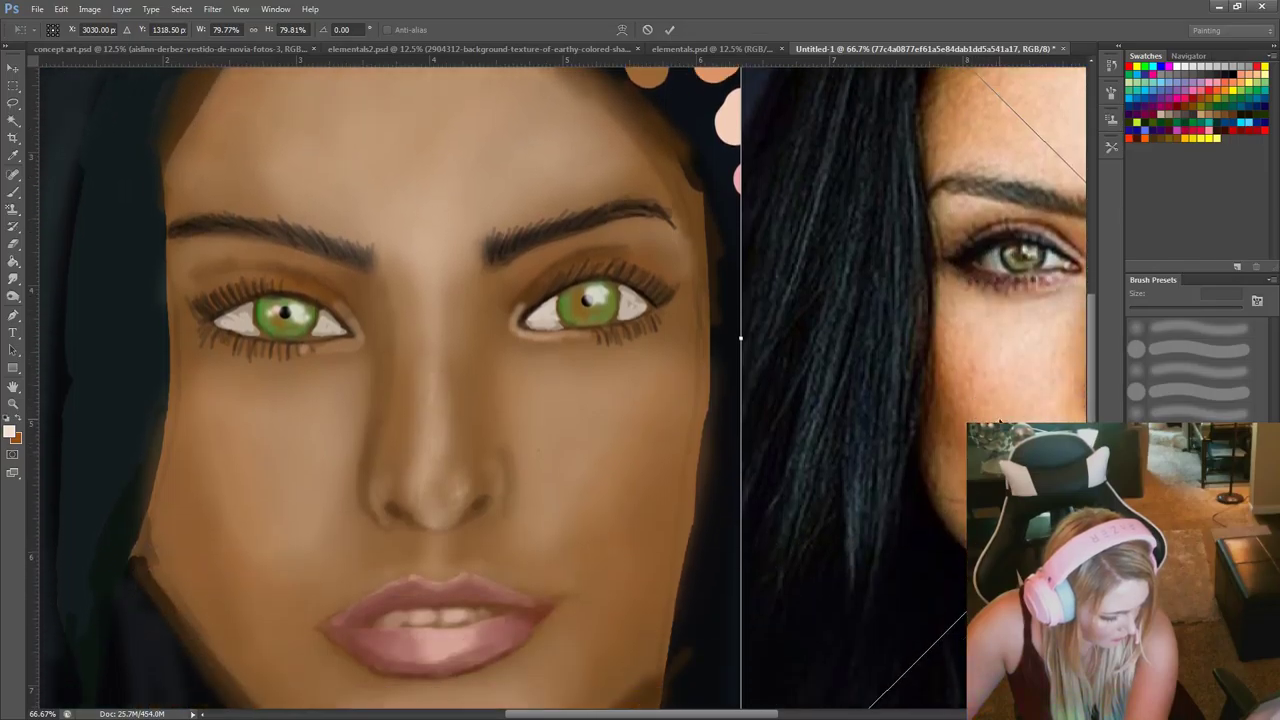
{"action": "left_click_drag", "start_coordinate": [974, 418], "coordinate": [986, 487]}
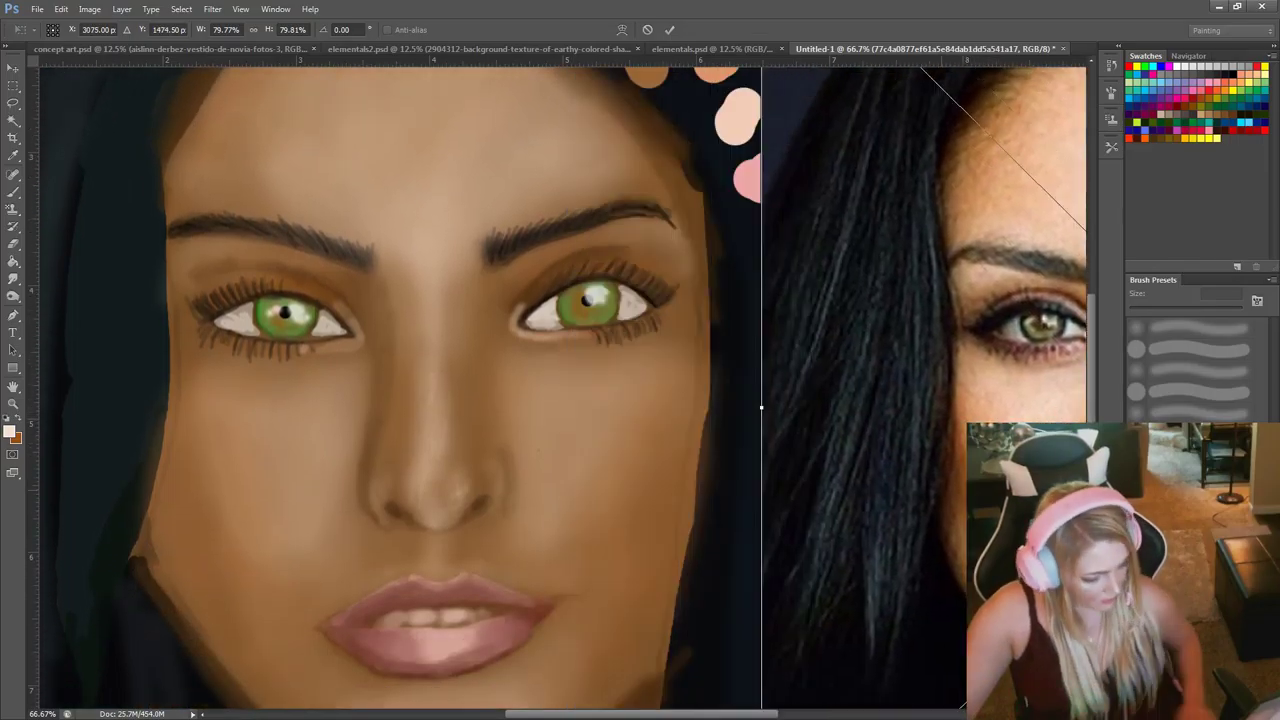
{"action": "scroll", "coordinate": [930, 490], "scroll_direction": "down", "scroll_amount": 2}
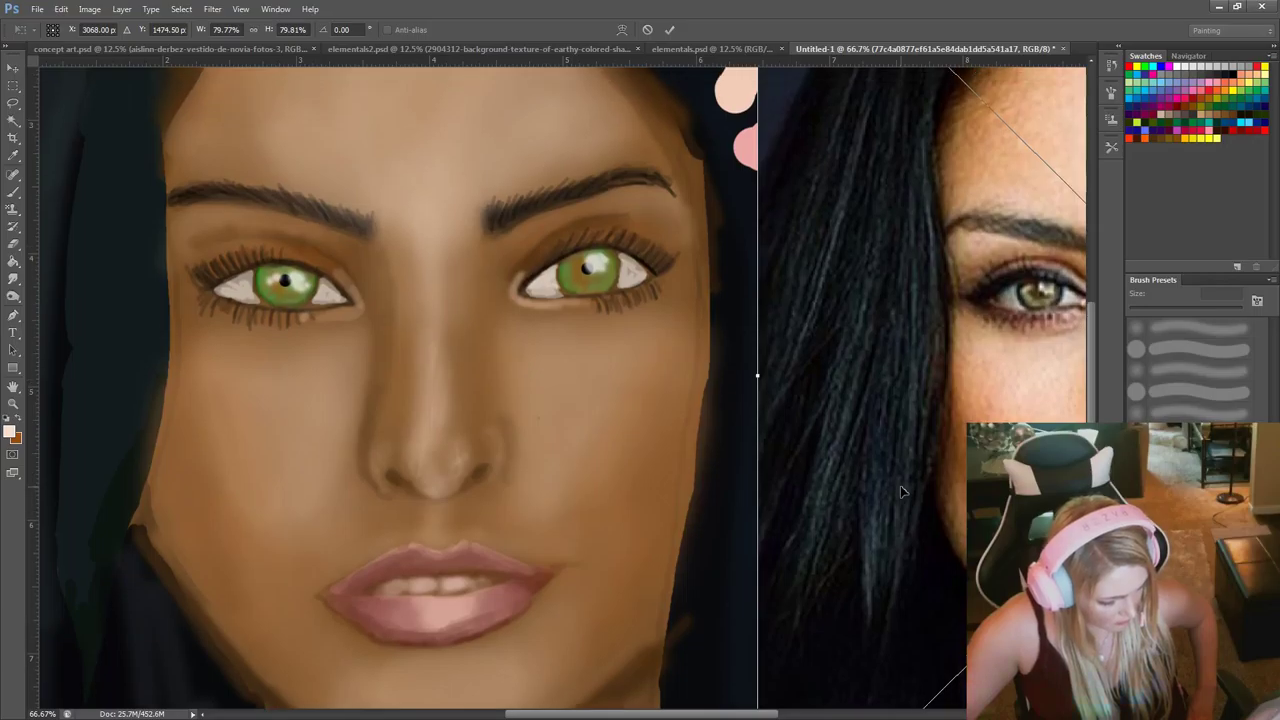
{"action": "left_click_drag", "start_coordinate": [755, 716], "coordinate": [773, 712]}
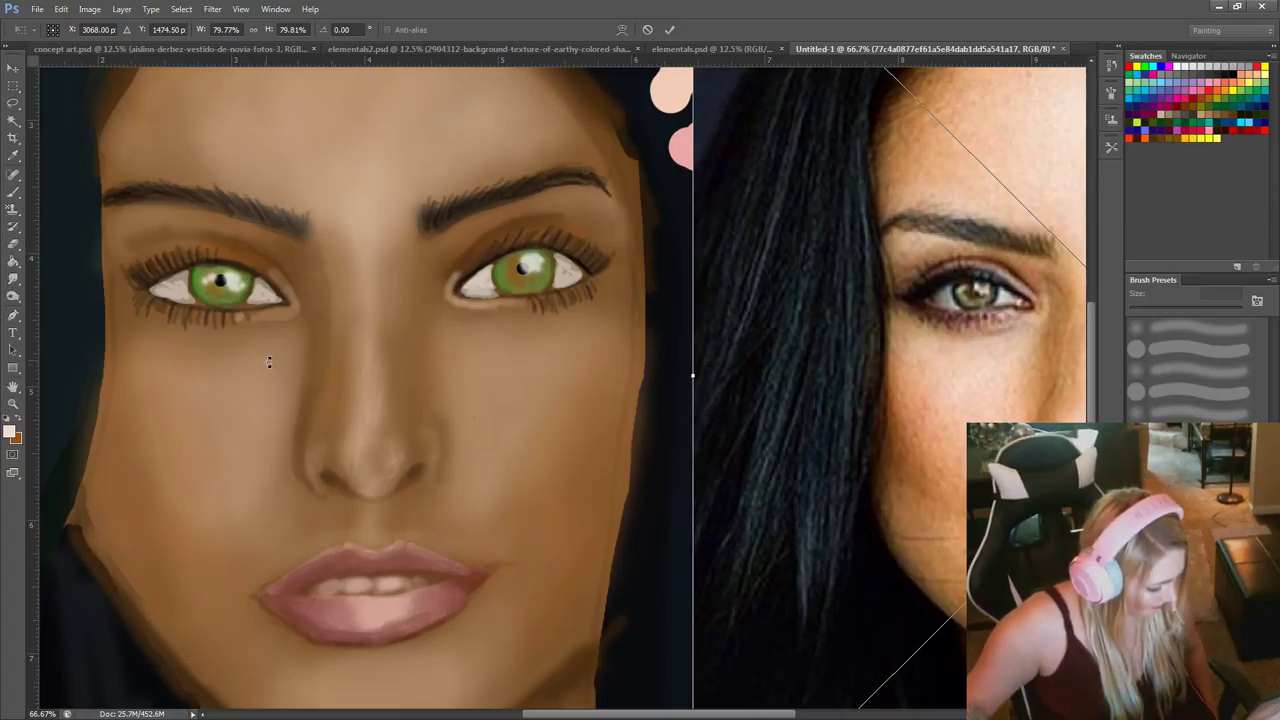
{"action": "left_click", "coordinate": [17, 195]}
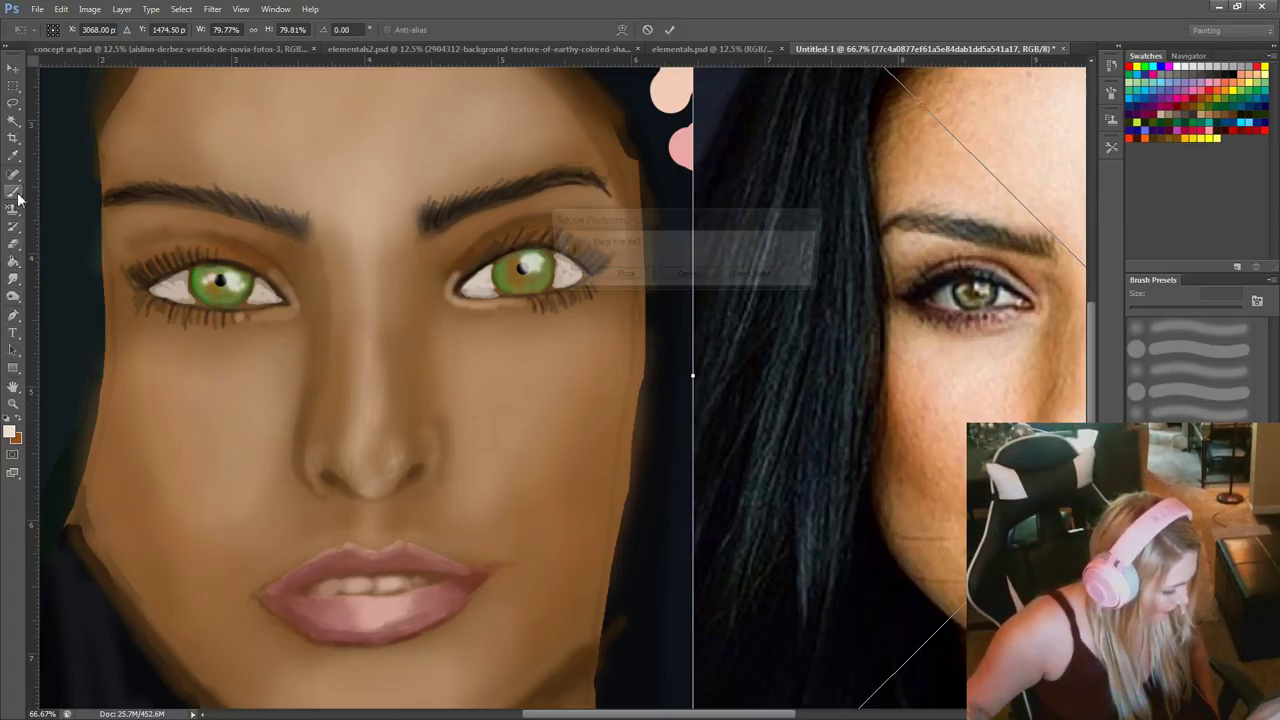
{"action": "left_click", "coordinate": [616, 281]}
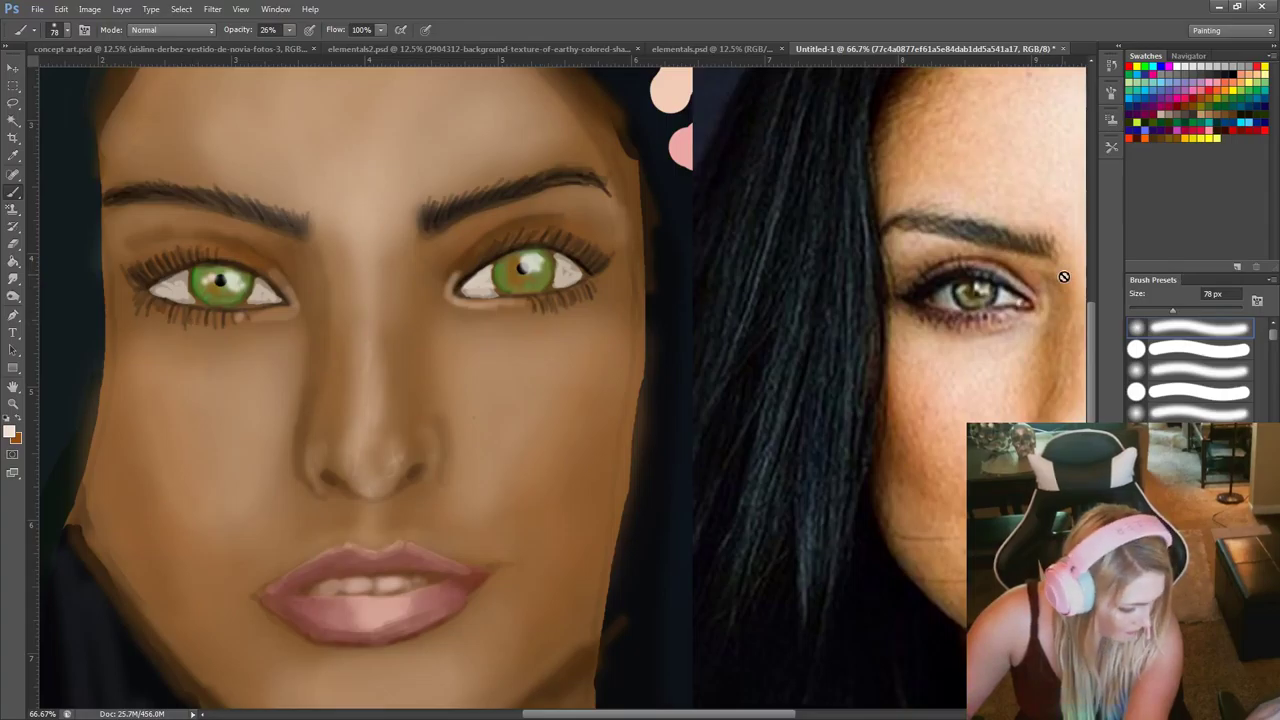
Sample light grey from the photo's eye white and paint the whites of the eyes on Layer 23 with a 14 px brush.
{"action": "left_click", "coordinate": [1018, 293], "text": "alt"}
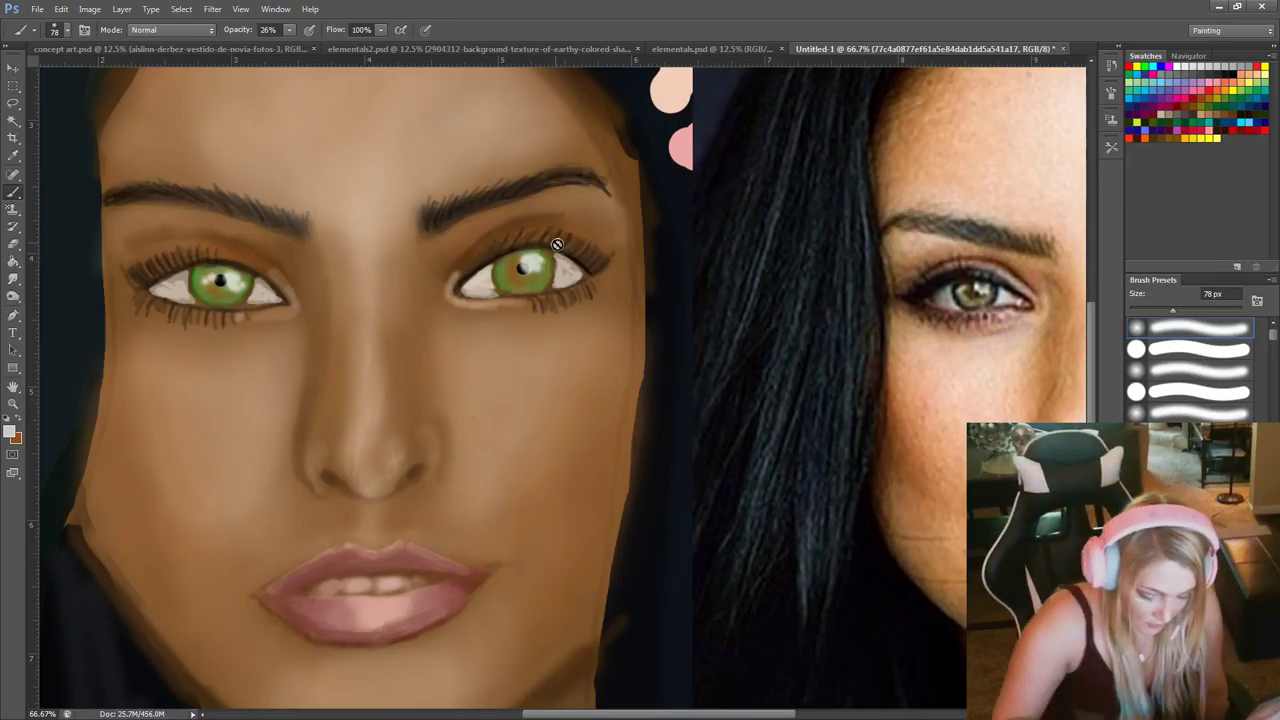
{"action": "key", "text": "ctrl+shift+alt+n"}
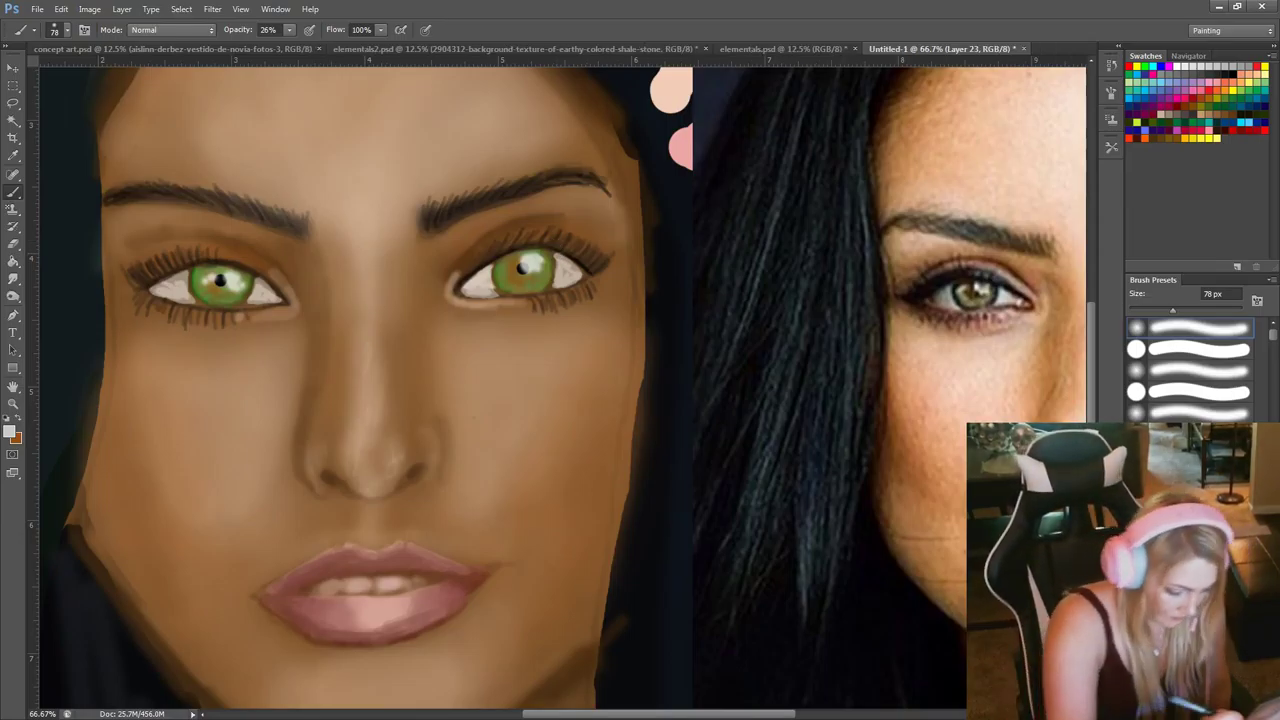
{"action": "right_click", "coordinate": [567, 330]}
{"action": "left_click", "coordinate": [578, 260]}
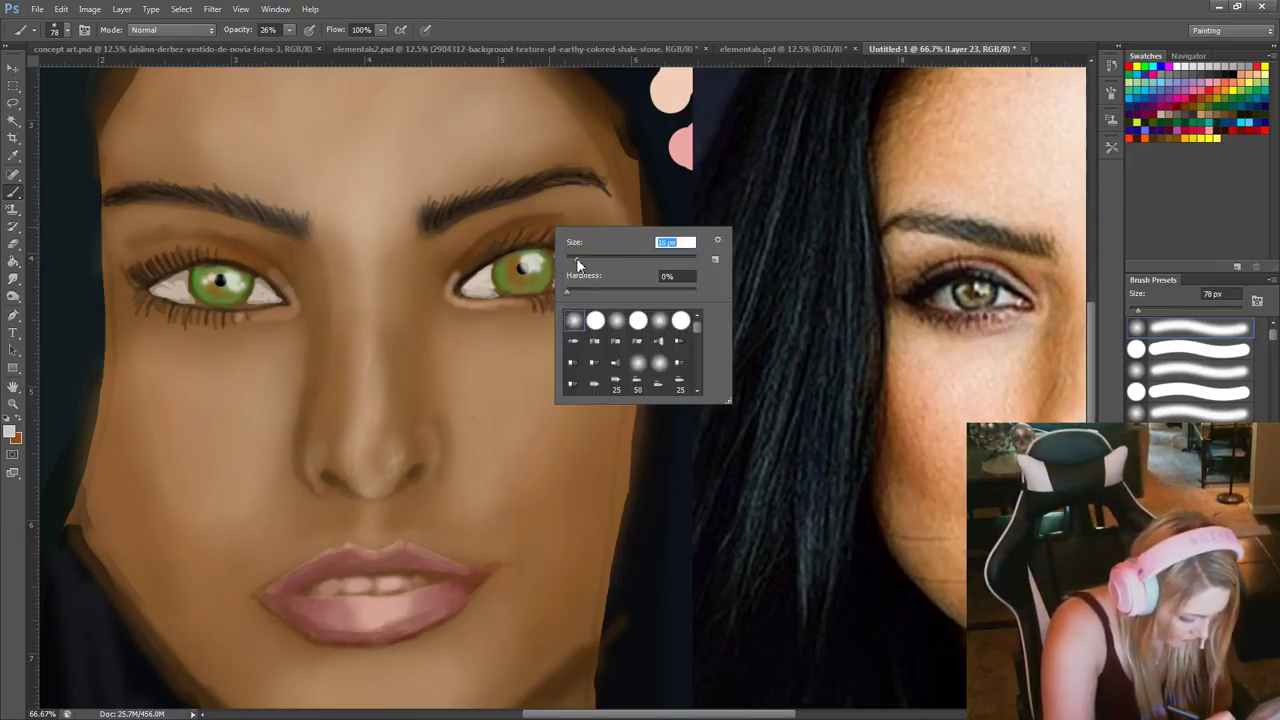
{"action": "left_click", "coordinate": [496, 292]}
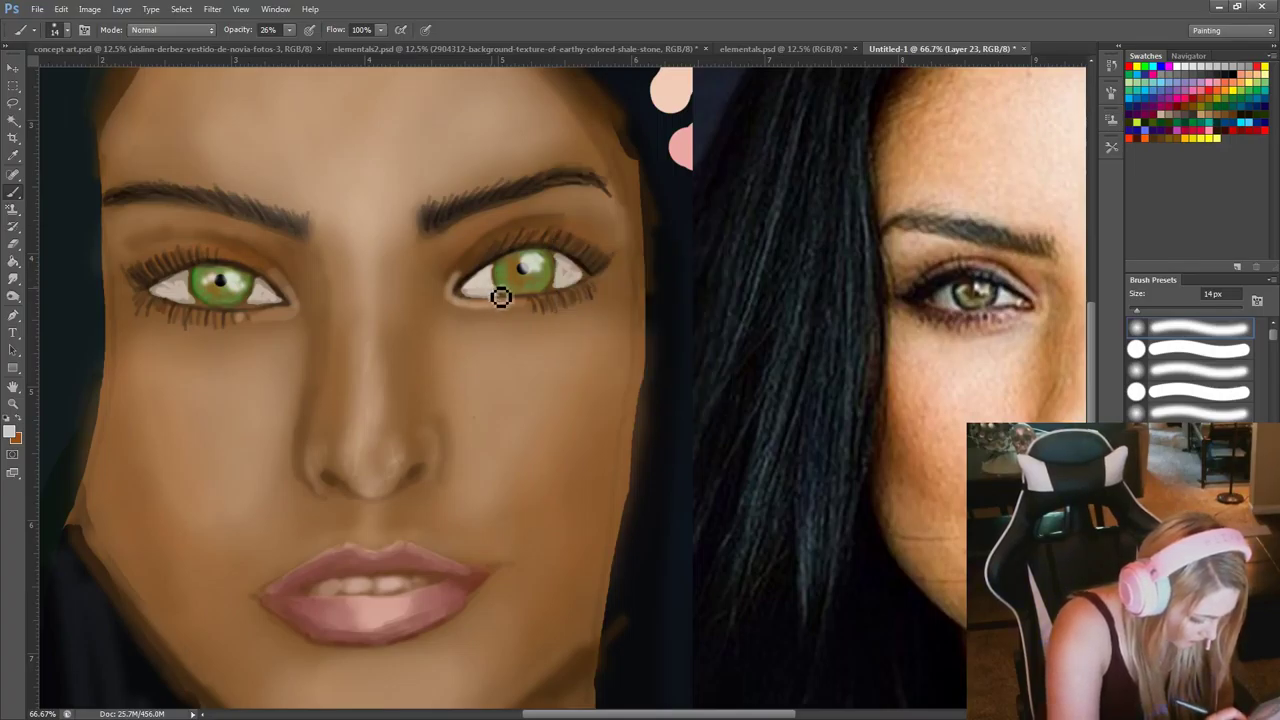
{"action": "mouse_move", "coordinate": [501, 297]}
{"action": "left_mouse_down"}
{"action": "mouse_move", "coordinate": [477, 303]}
{"action": "mouse_move", "coordinate": [486, 294]}
{"action": "left_mouse_up"}
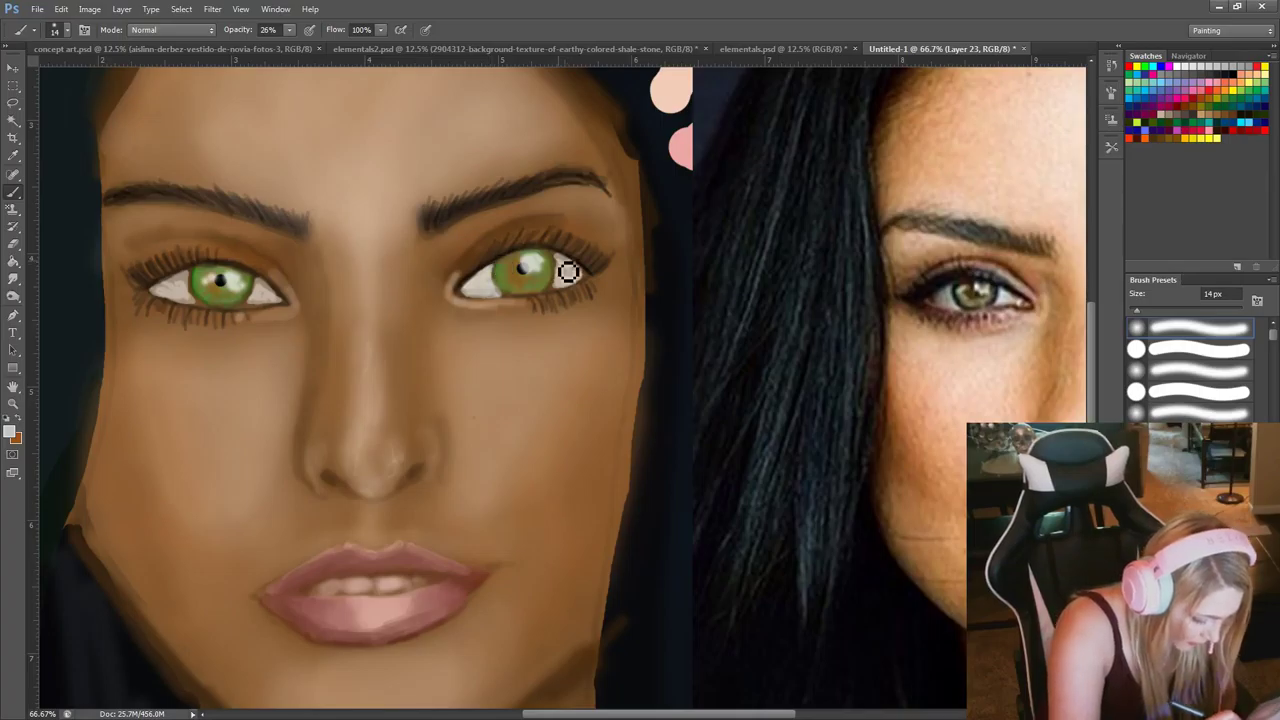
{"action": "mouse_move", "coordinate": [567, 271]}
{"action": "left_mouse_down"}
{"action": "mouse_move", "coordinate": [587, 283]}
{"action": "mouse_move", "coordinate": [561, 297]}
{"action": "mouse_move", "coordinate": [560, 263]}
{"action": "mouse_move", "coordinate": [589, 283]}
{"action": "left_mouse_up"}
{"action": "mouse_move", "coordinate": [498, 292]}
{"action": "left_mouse_down"}
{"action": "mouse_move", "coordinate": [481, 298]}
{"action": "mouse_move", "coordinate": [495, 276]}
{"action": "left_mouse_up"}
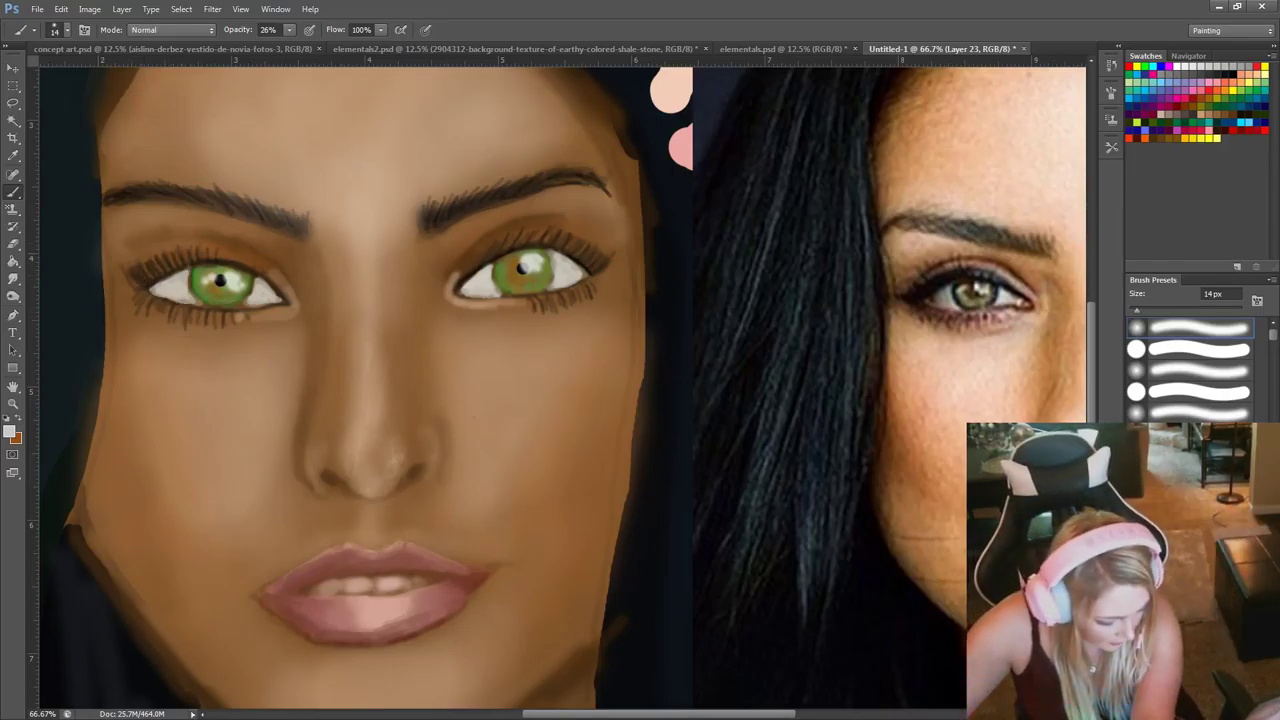
Sample dark tones from the photo's eye and darken the edges of the painted green irises with the 14 px brush.
{"action": "left_click", "coordinate": [1005, 293], "text": "alt"}
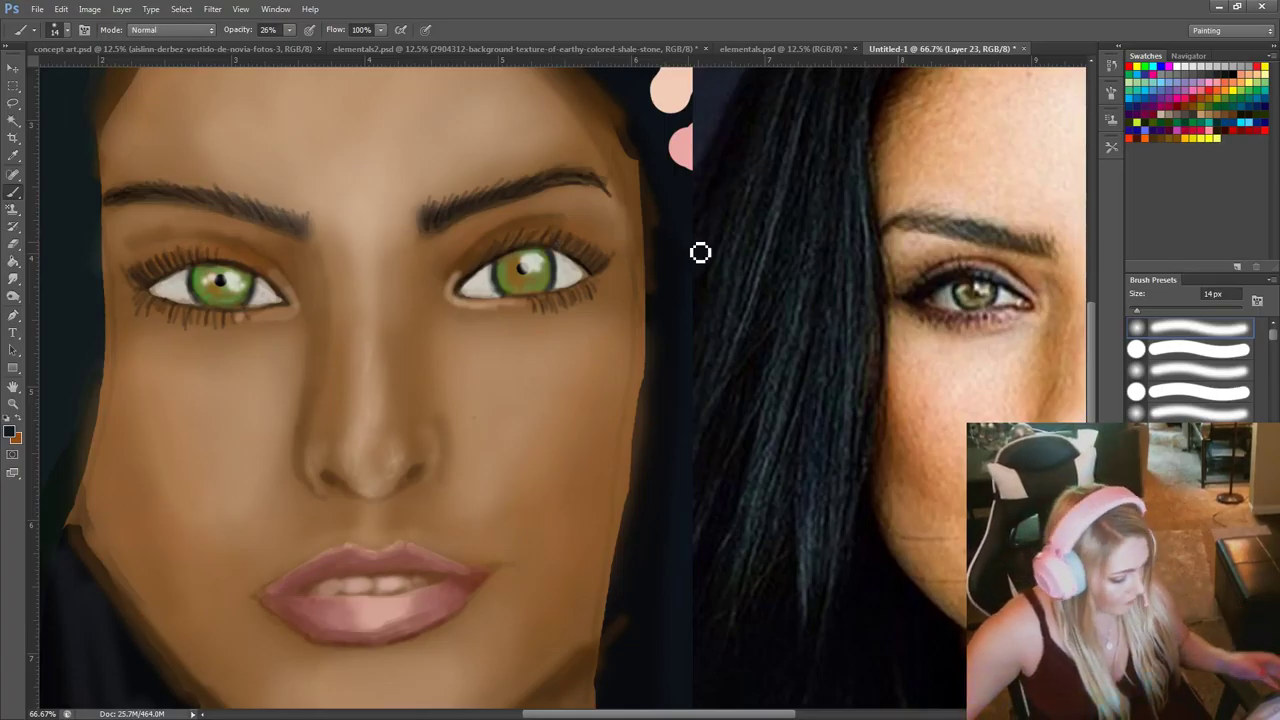
{"action": "left_click", "coordinate": [971, 291], "text": "alt"}
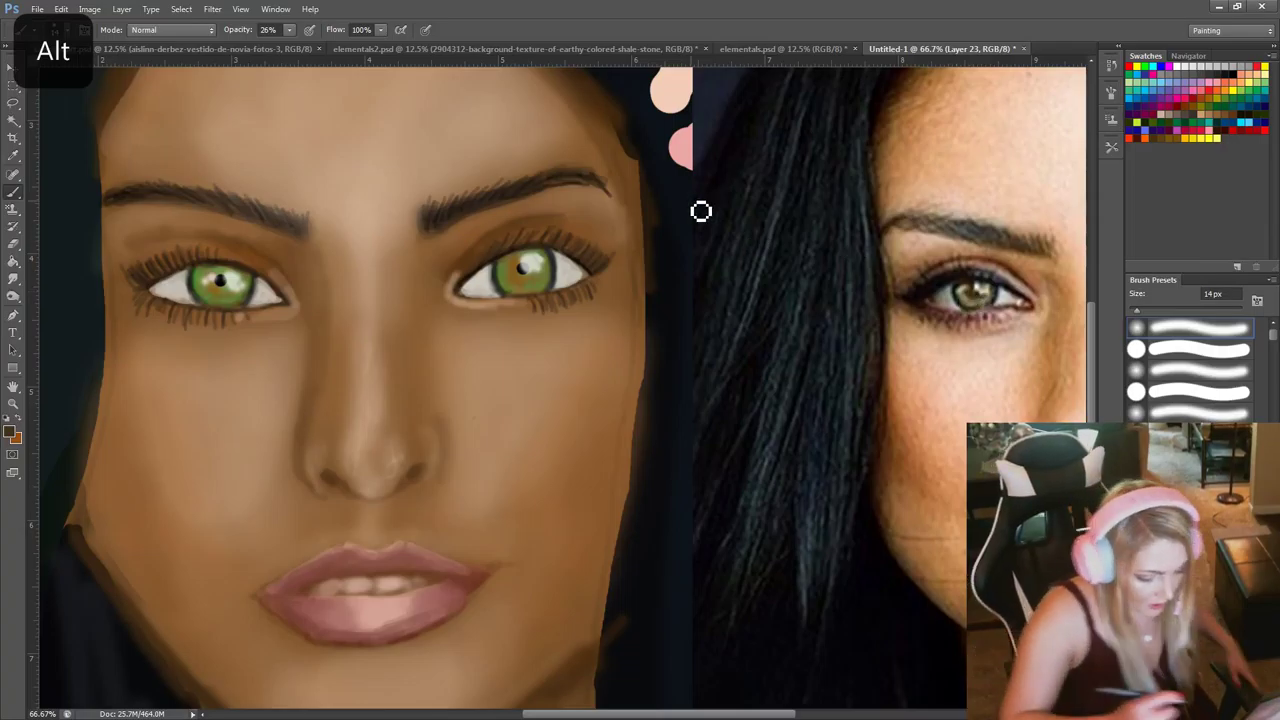
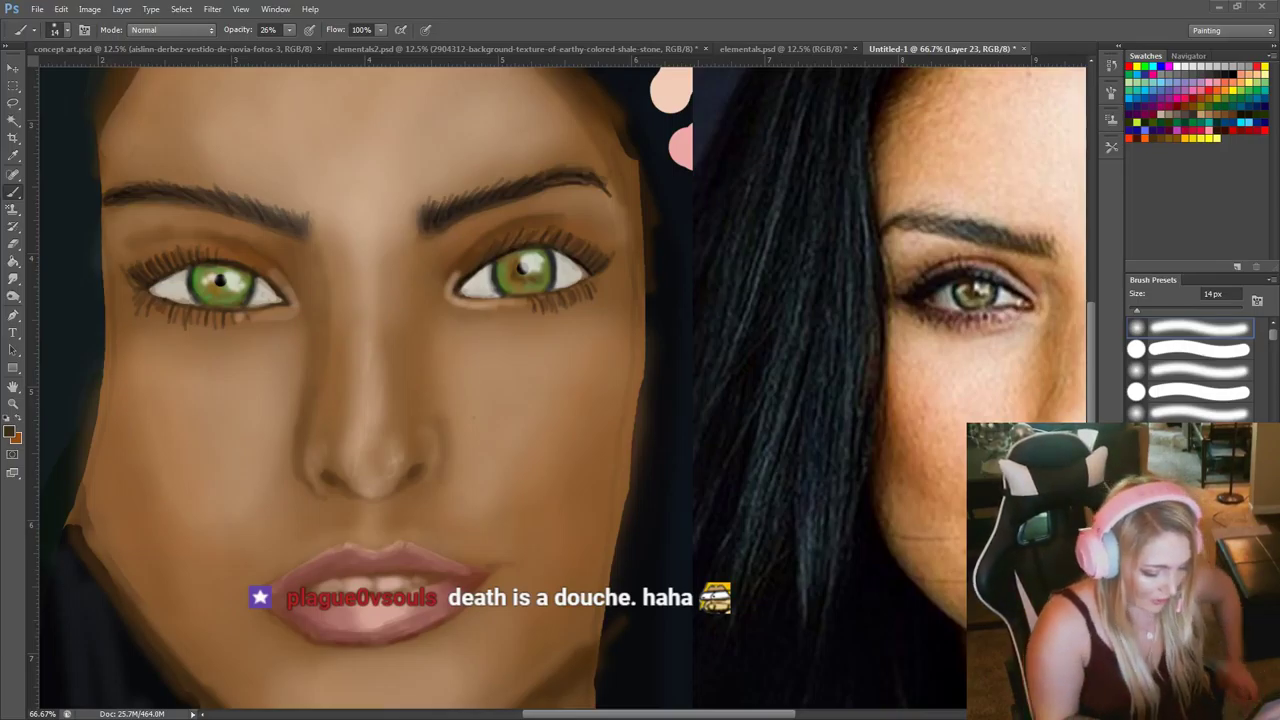
{"action": "key", "text": "alt"}
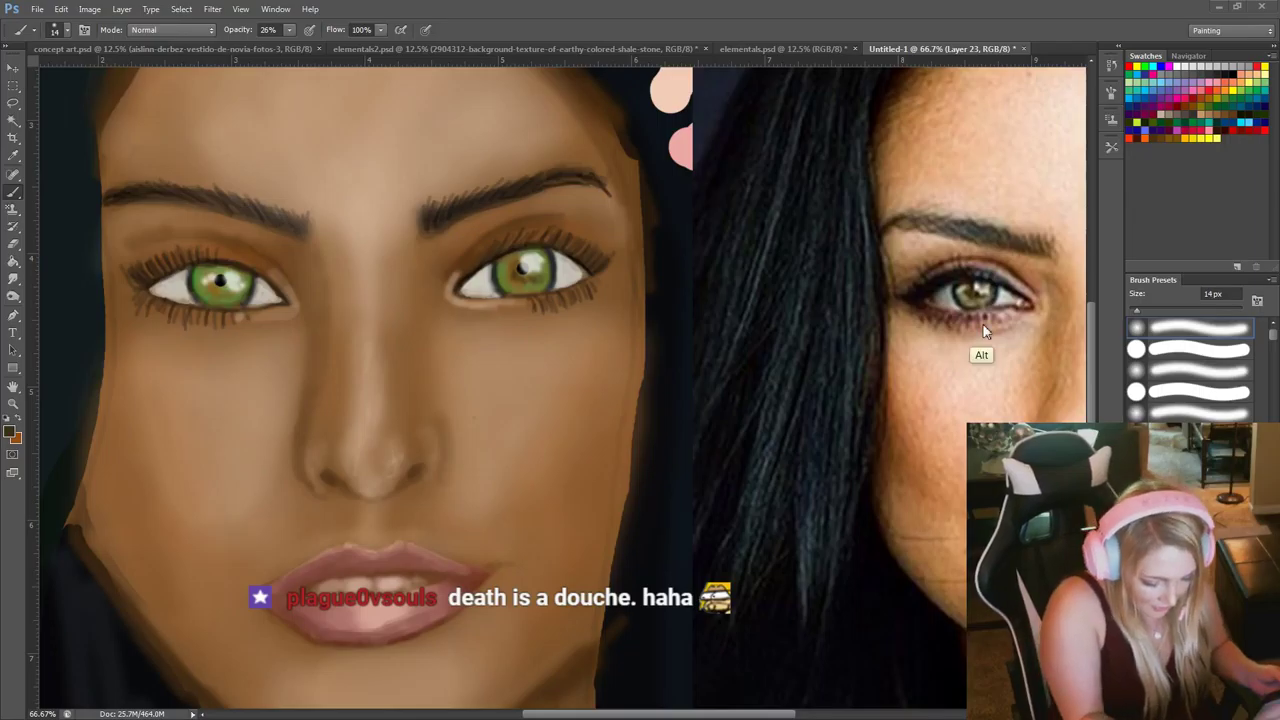
Sample dusty pink from below the photo's eye, shade both inner eyelid corners with a 57 px brush, and reduce the brush to 29 px.
{"action": "left_click", "coordinate": [1003, 324], "text": "alt"}
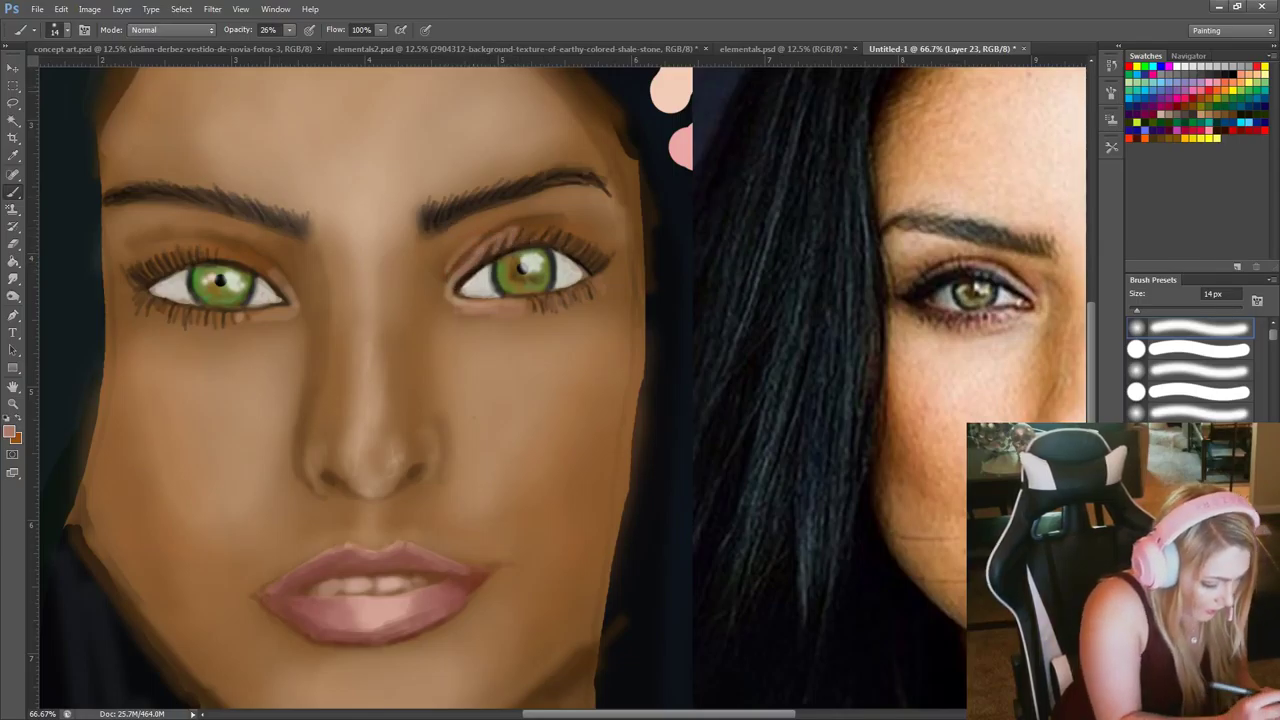
{"action": "right_click", "coordinate": [520, 264]}
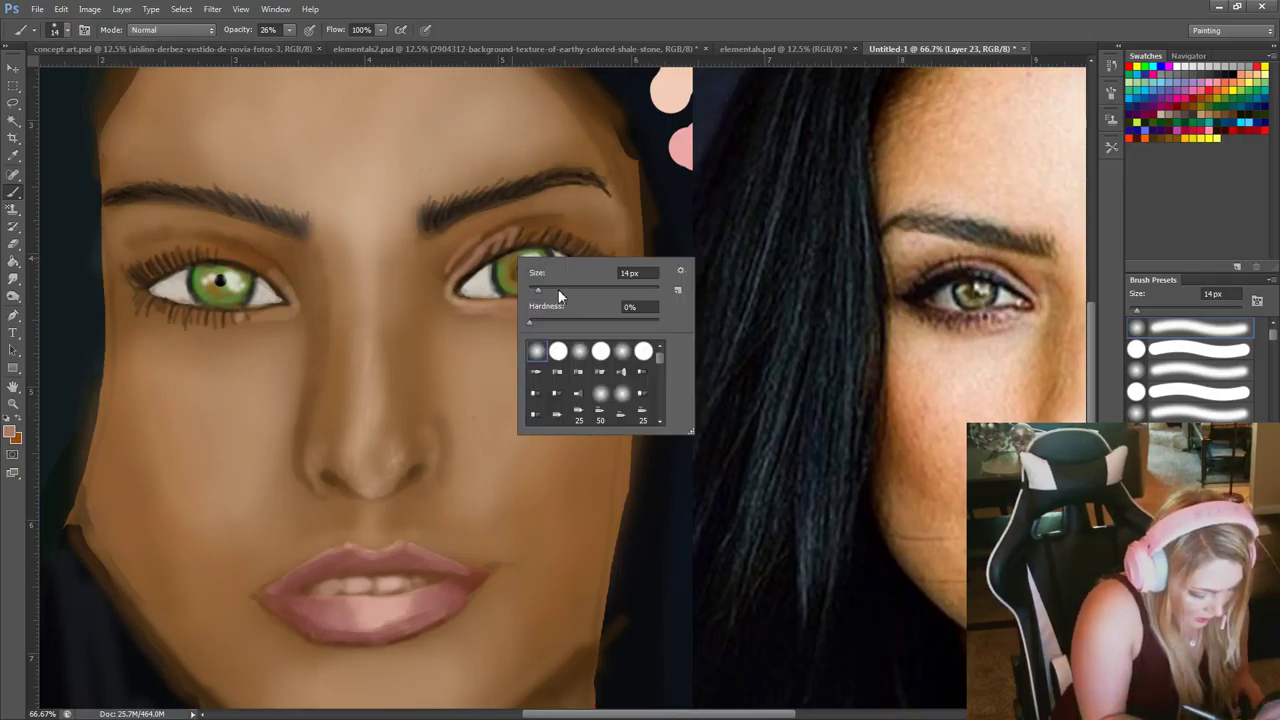
{"action": "left_click", "coordinate": [565, 289]}
{"action": "left_click", "coordinate": [457, 250]}
{"action": "left_click_drag", "start_coordinate": [457, 250], "coordinate": [450, 269]}
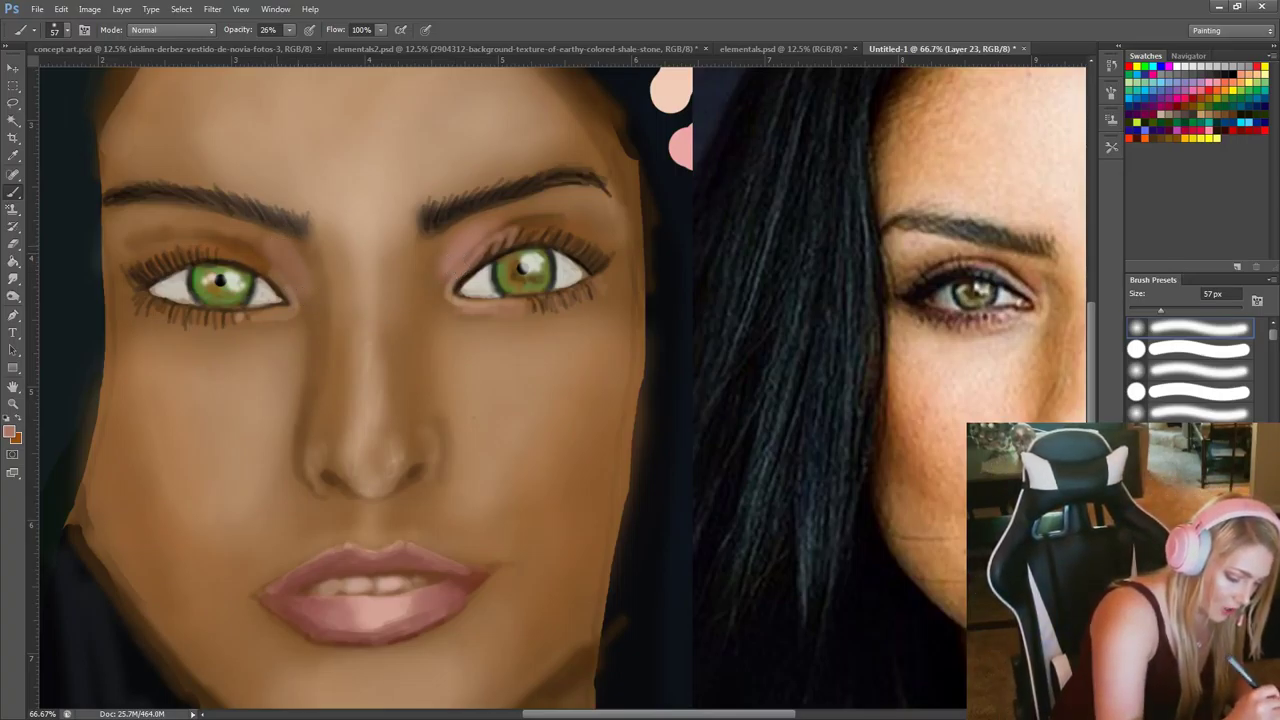
{"action": "left_click_drag", "start_coordinate": [272, 262], "coordinate": [300, 266]}
{"action": "right_click", "coordinate": [300, 266], "text": "alt"}
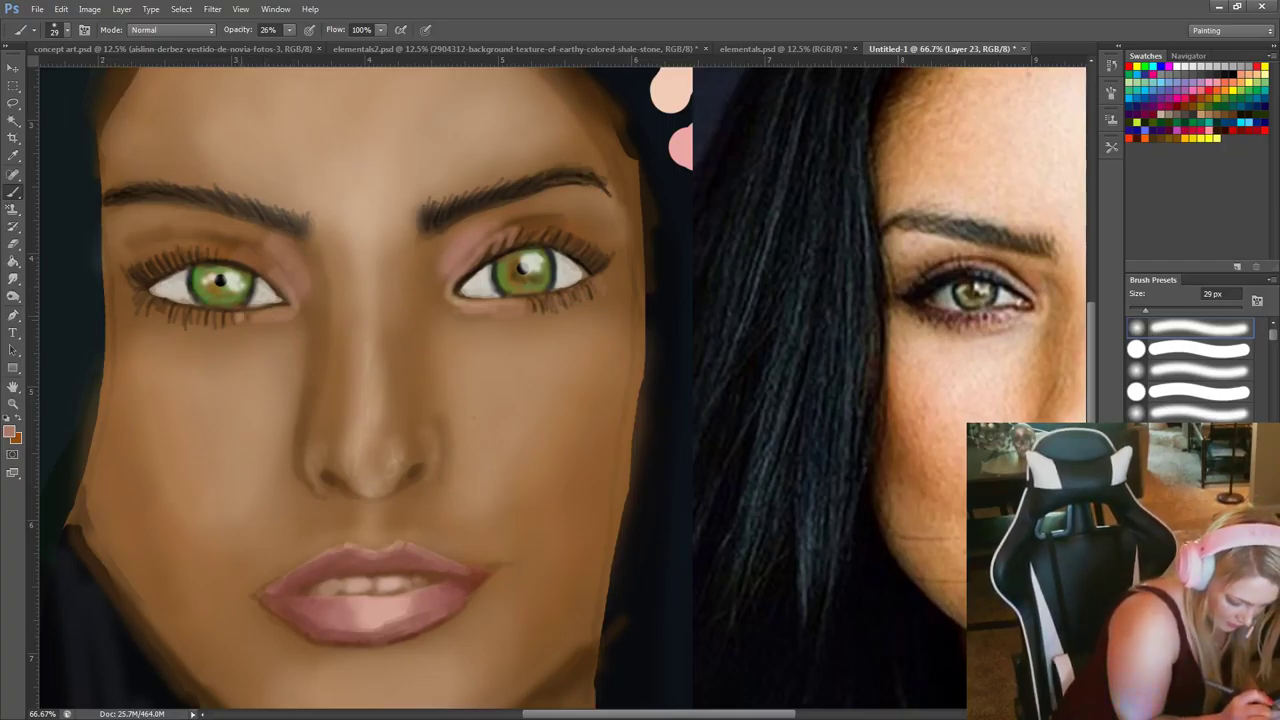
Shade the inner eyelids and lower lid edges with the 29 px brush, using pink and warm brown sampled around the photo's eye.
{"action": "left_click_drag", "start_coordinate": [243, 327], "coordinate": [234, 322]}
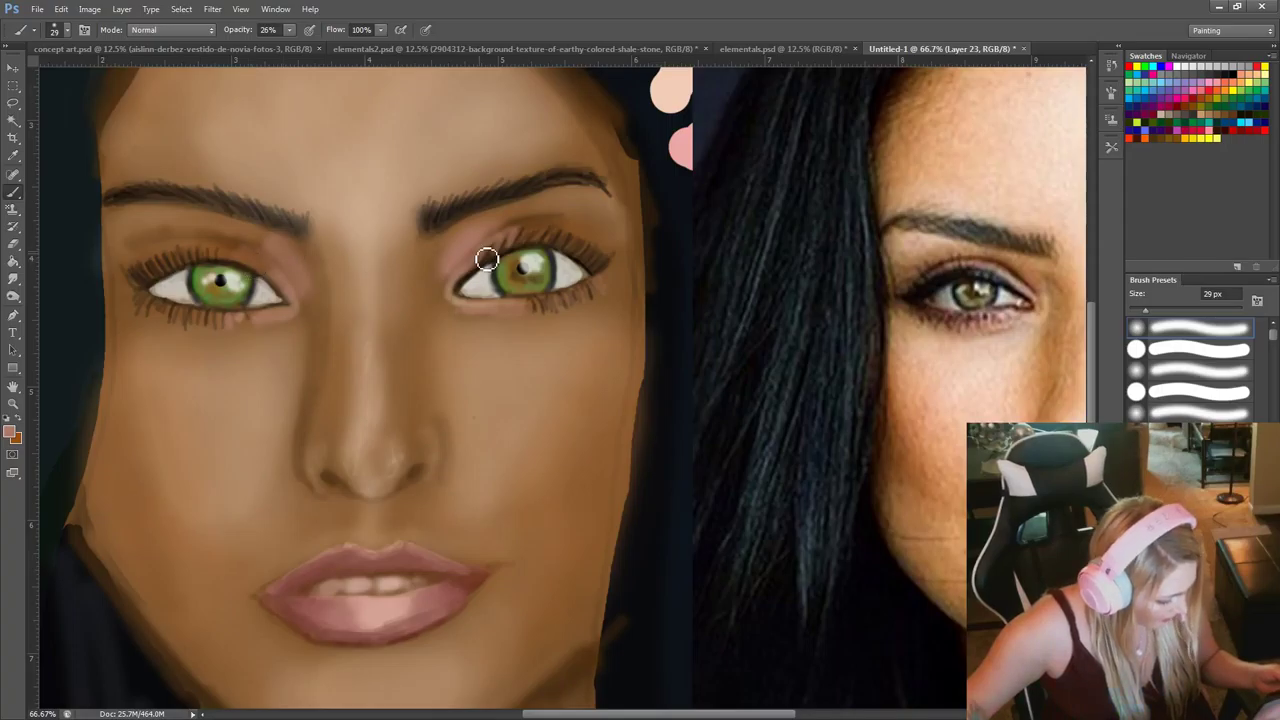
{"action": "key", "text": "alt"}
{"action": "left_click", "coordinate": [1030, 278], "text": "alt"}
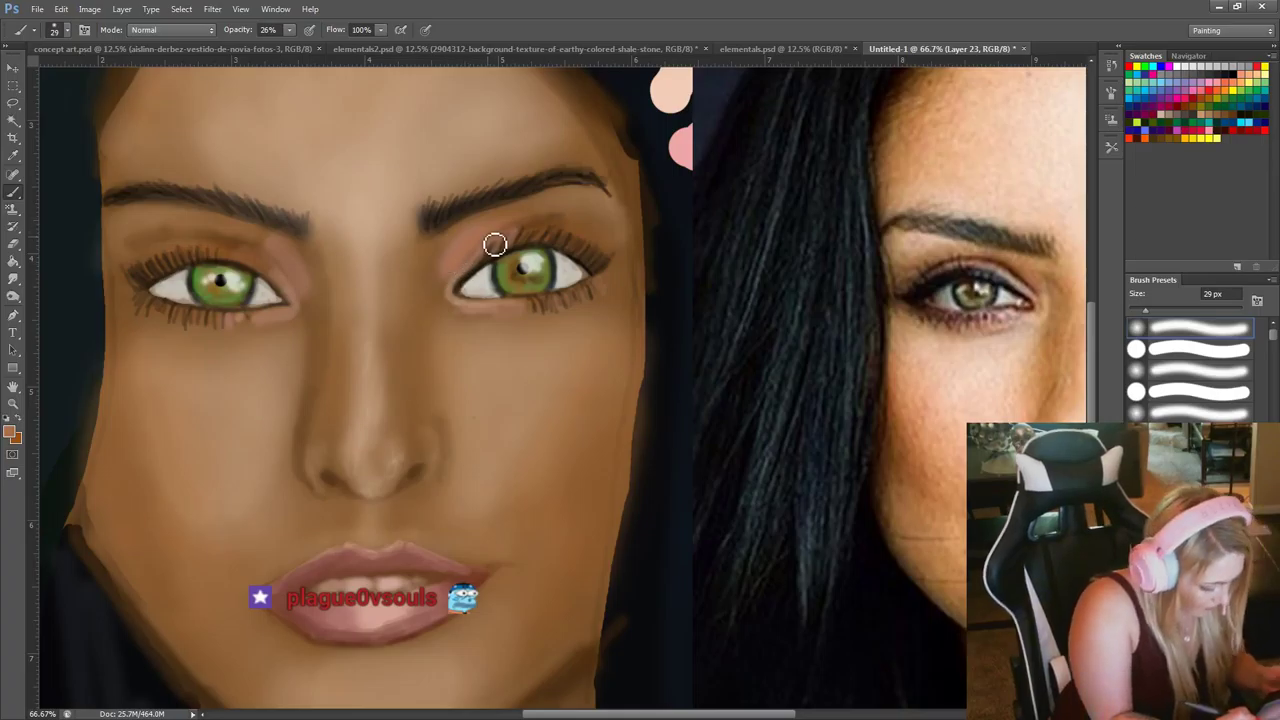
{"action": "key", "text": "alt"}
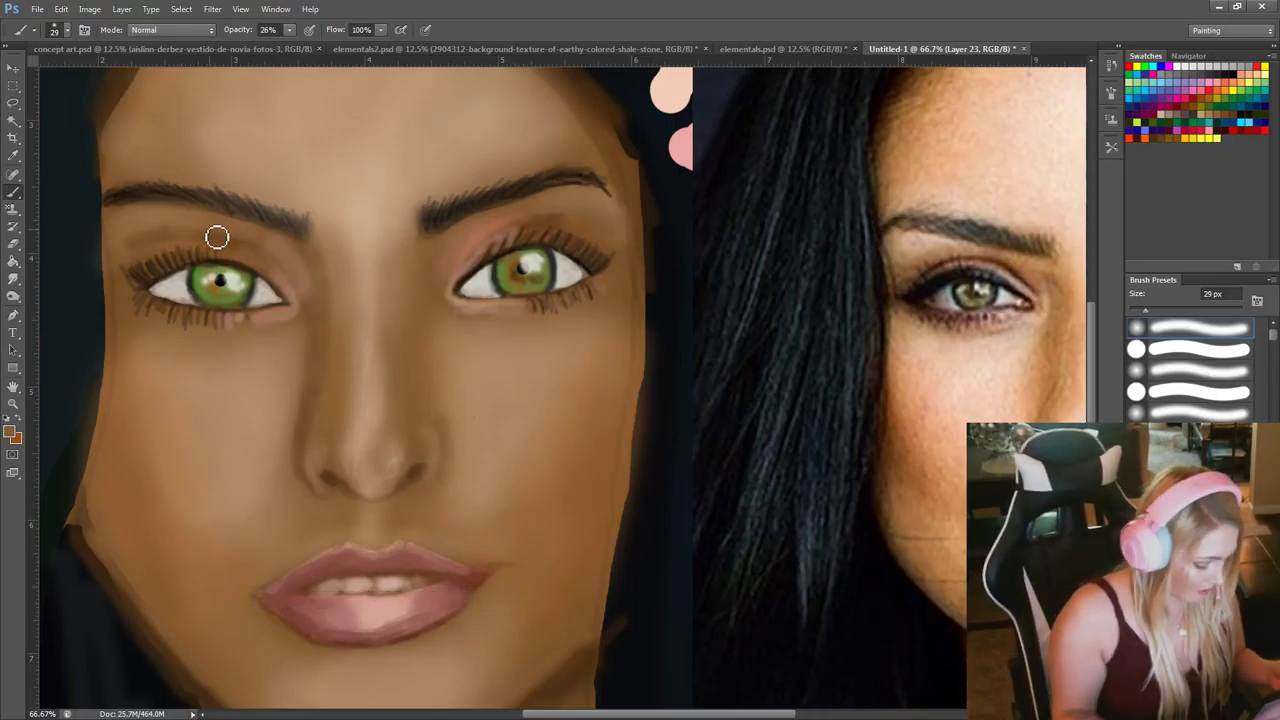
Sample near-black from the photo's pupil and darken both eyes' lash lines with a 19 px brush, refining them at 15 px.
{"action": "left_click", "coordinate": [976, 276], "text": "alt"}
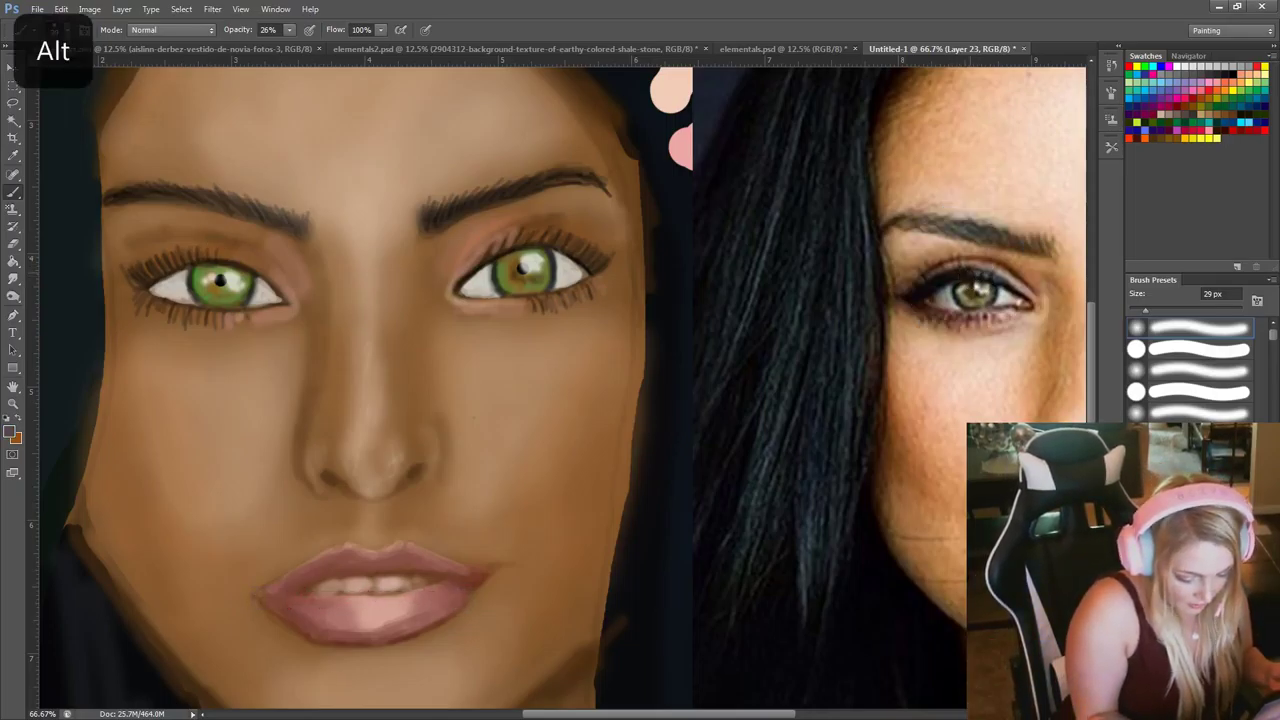
{"action": "left_click", "coordinate": [974, 270], "text": "alt"}
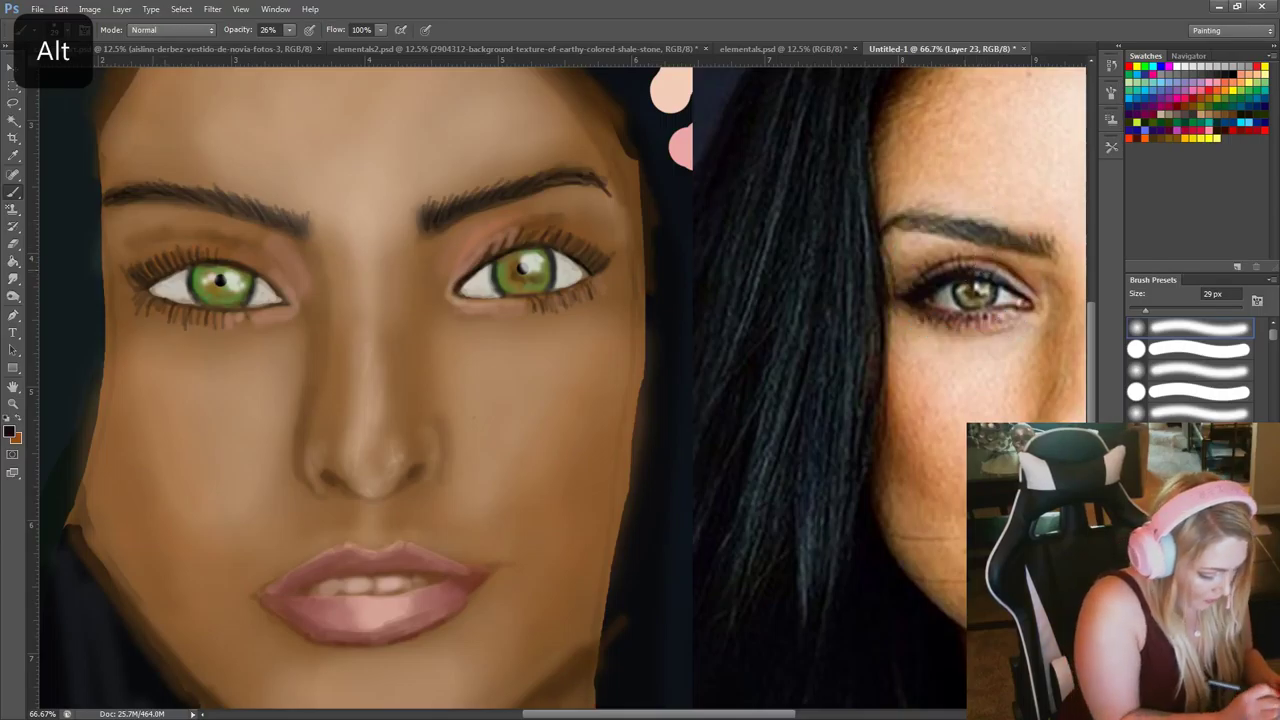
{"action": "right_click", "coordinate": [155, 286]}
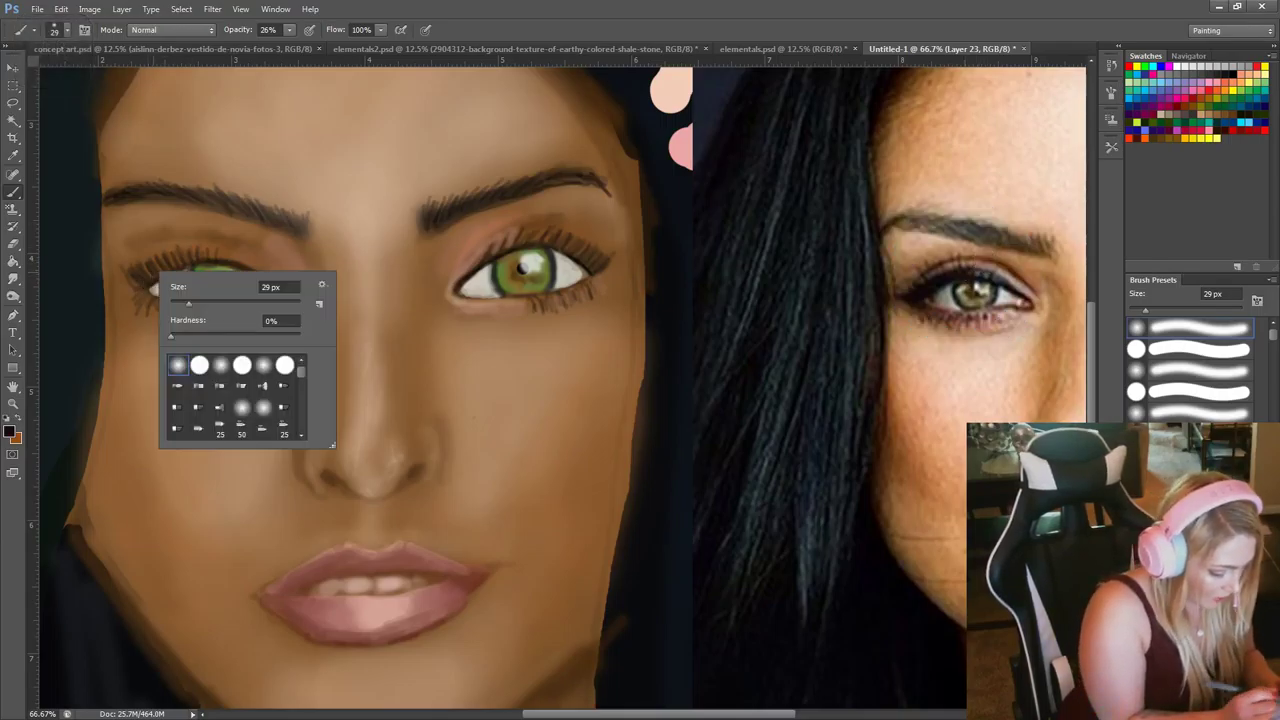
{"action": "mouse_move", "coordinate": [188, 301]}
{"action": "left_mouse_down"}
{"action": "mouse_move", "coordinate": [162, 276]}
{"action": "mouse_move", "coordinate": [151, 288]}
{"action": "left_mouse_up"}
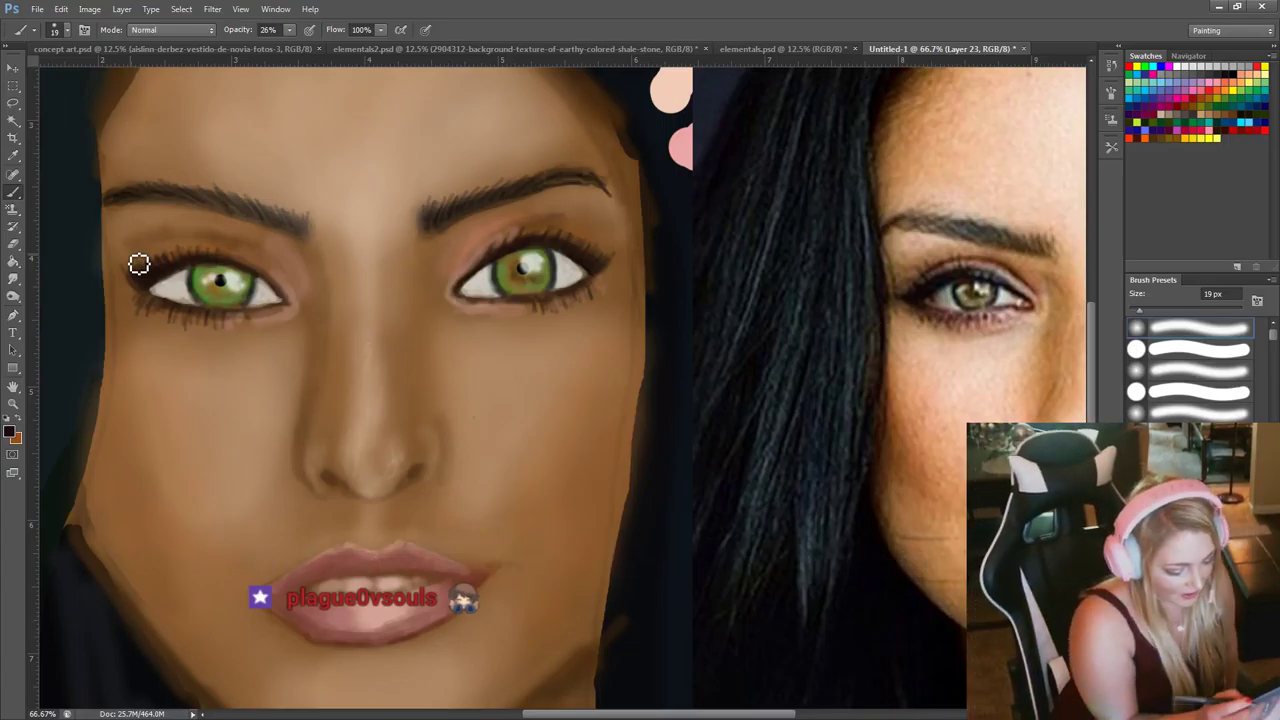
{"action": "right_click", "coordinate": [300, 400]}
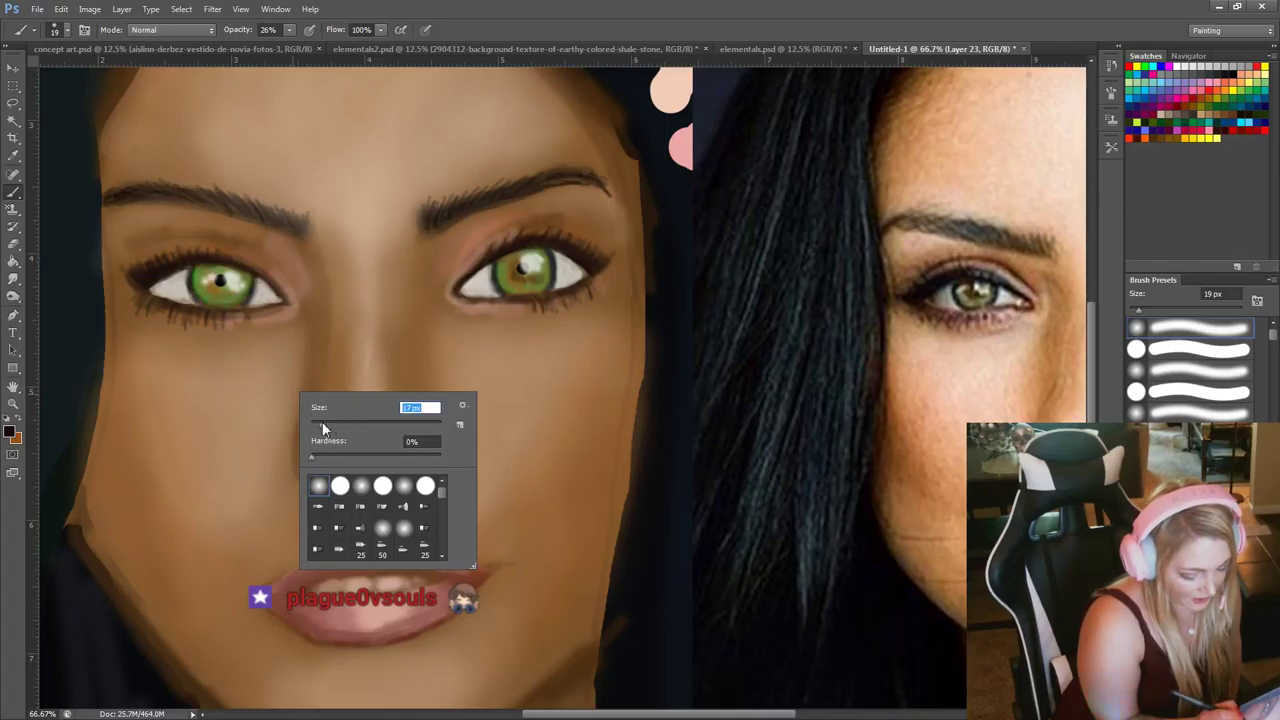
{"action": "left_click", "coordinate": [271, 287]}
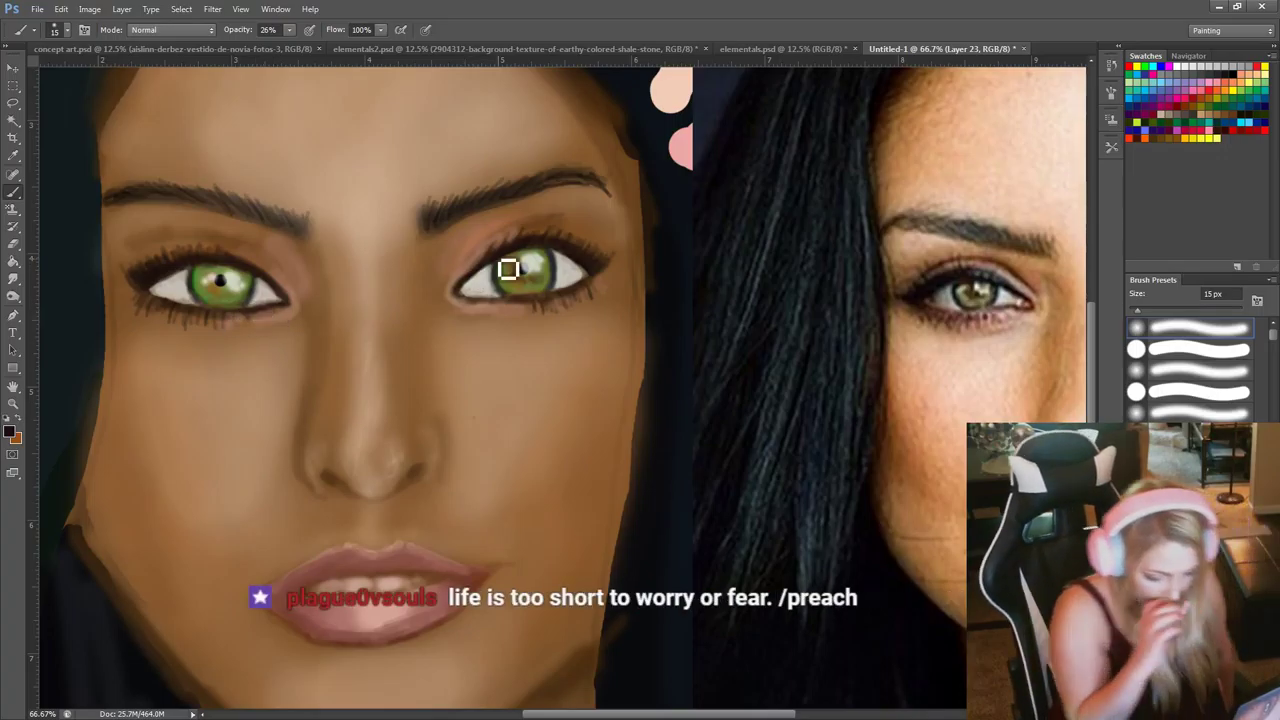
Sample light pink from above the photo's eye and highlight both outer brow bones below the eyebrows with an 82 px brush.
{"action": "left_click", "coordinate": [927, 248], "text": "alt"}
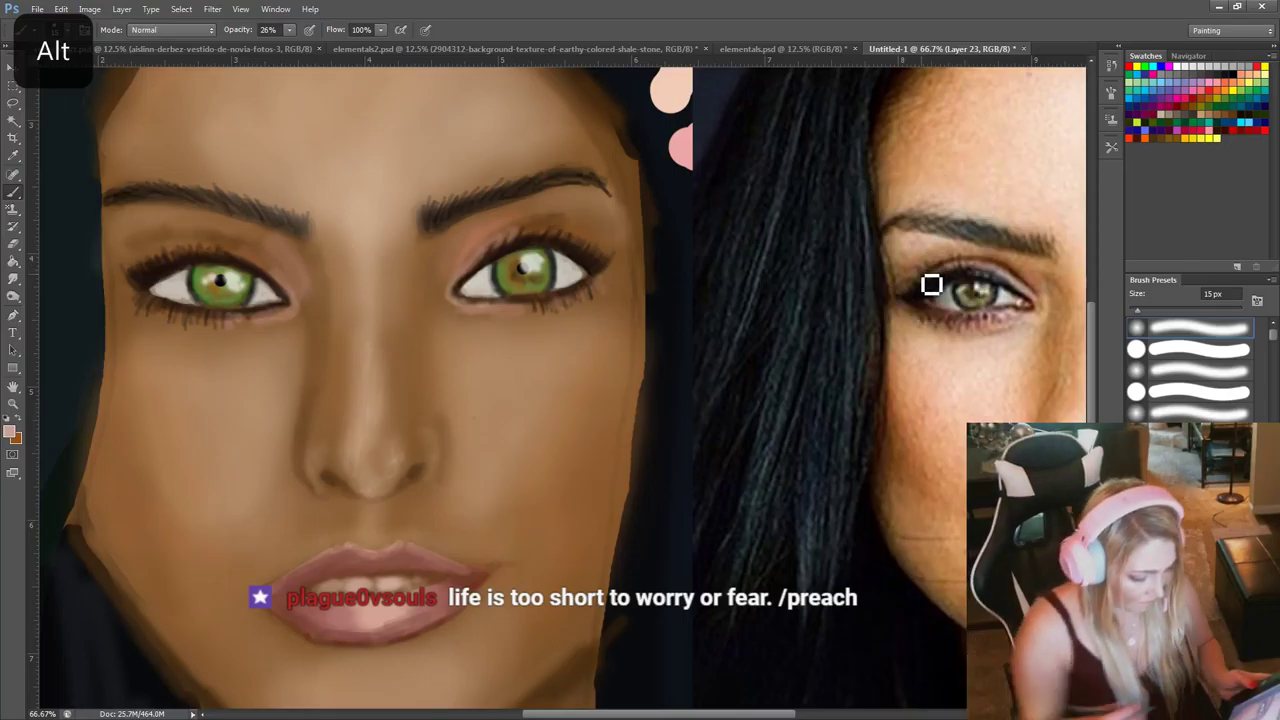
{"action": "right_click", "coordinate": [262, 437]}
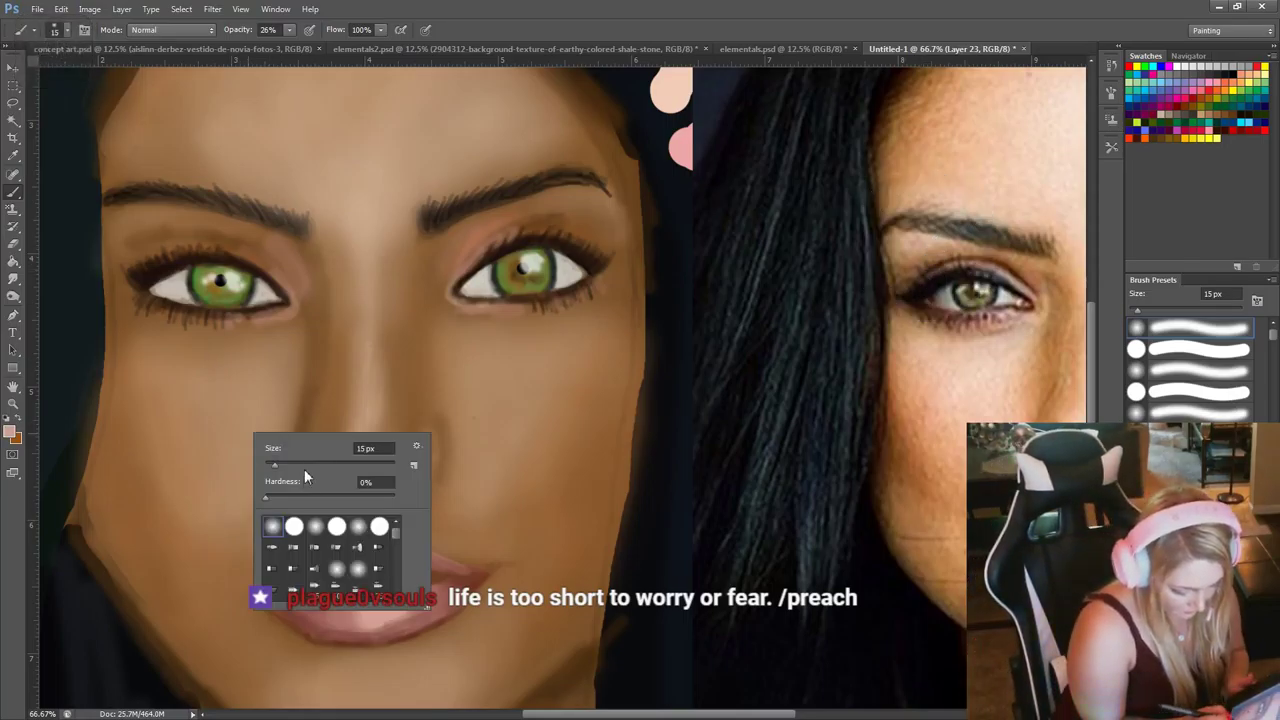
{"action": "left_click", "coordinate": [304, 466]}
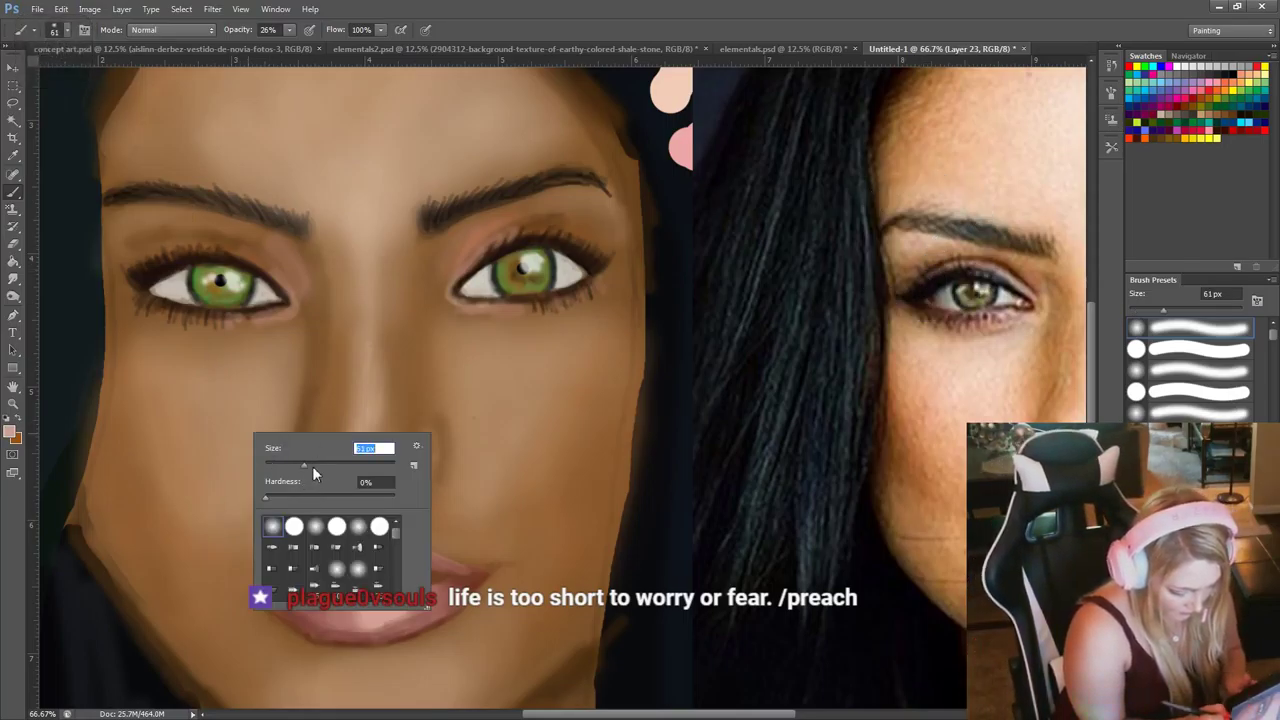
{"action": "mouse_move", "coordinate": [126, 215]}
{"action": "left_mouse_down"}
{"action": "mouse_move", "coordinate": [183, 217]}
{"action": "mouse_move", "coordinate": [150, 228]}
{"action": "mouse_move", "coordinate": [182, 240]}
{"action": "mouse_move", "coordinate": [182, 226]}
{"action": "left_mouse_up"}
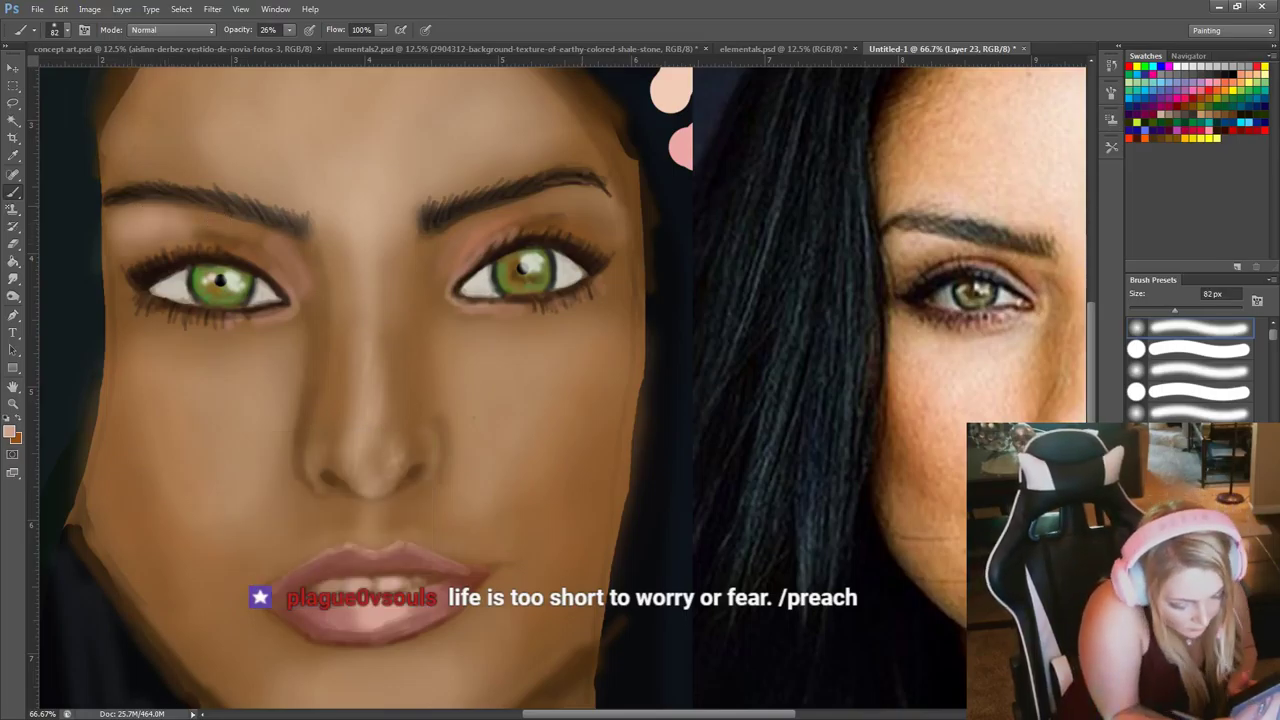
{"action": "mouse_move", "coordinate": [595, 201]}
{"action": "left_mouse_down"}
{"action": "mouse_move", "coordinate": [552, 206]}
{"action": "mouse_move", "coordinate": [622, 231]}
{"action": "left_mouse_up"}
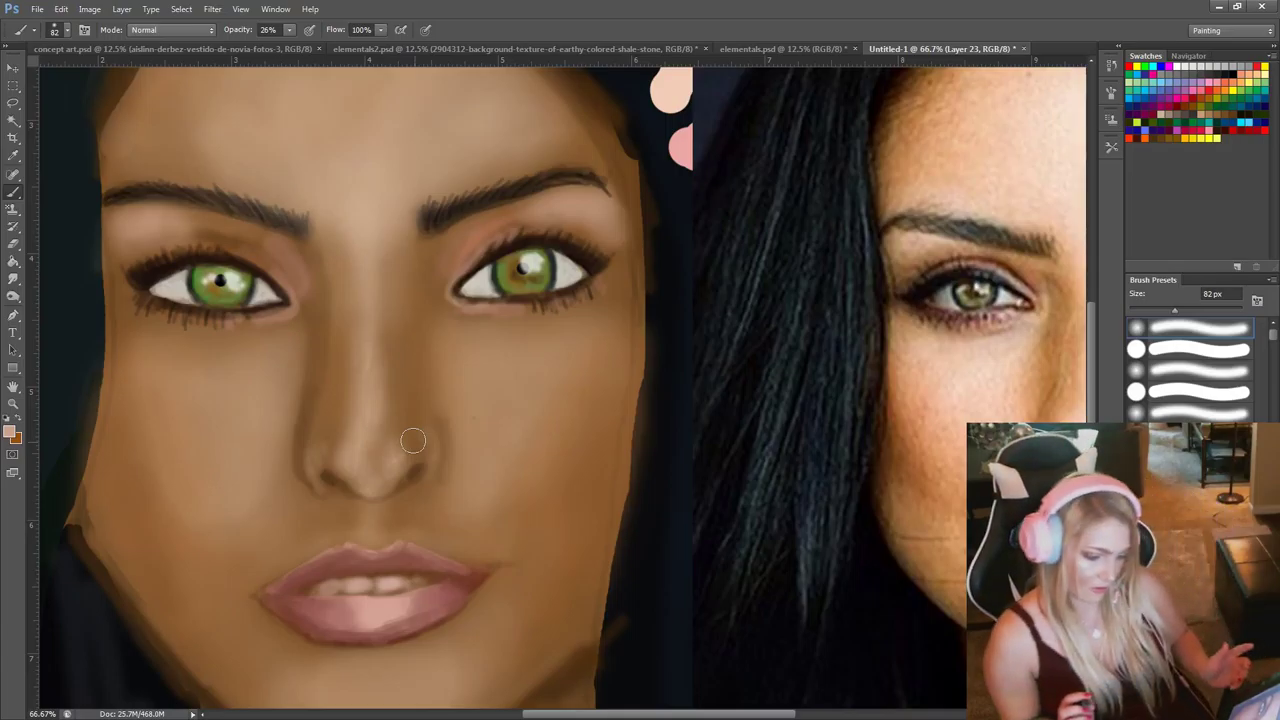
Sample pale peach from the photo's cheek and highlight the painted cheek under the eye on a new layer with a 176 px brush.
{"action": "left_click", "coordinate": [985, 371], "text": "alt"}
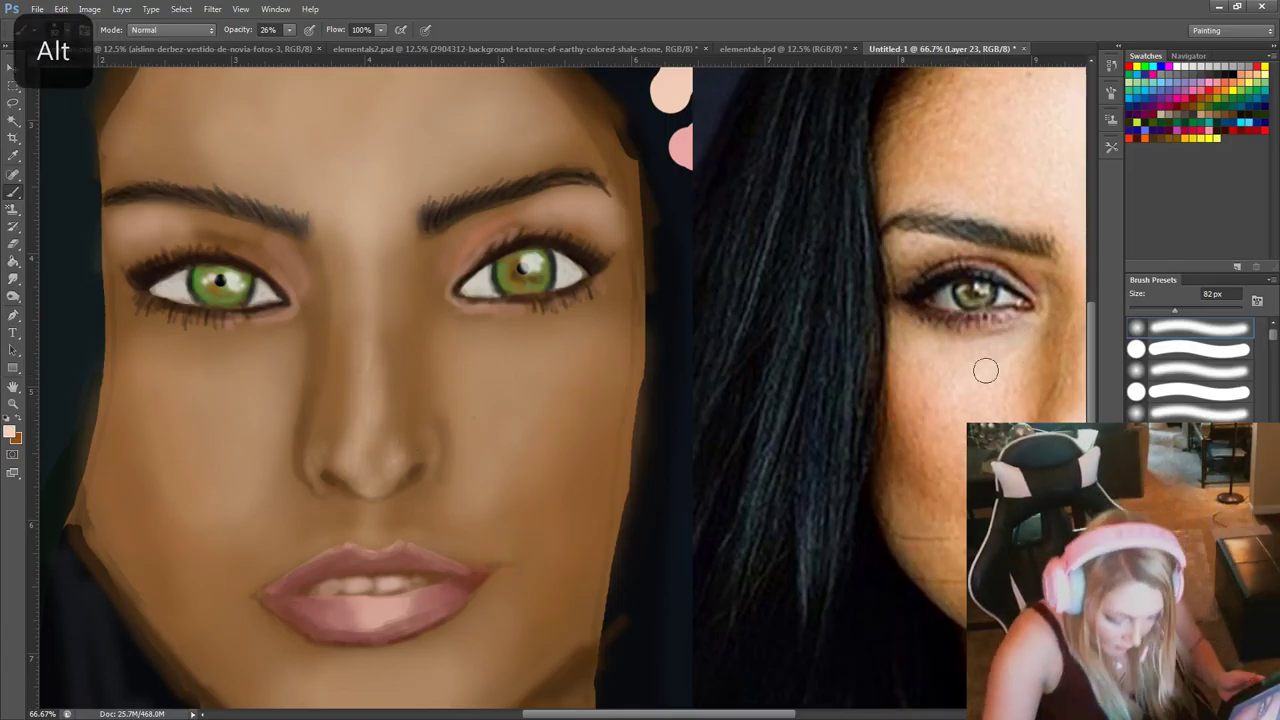
{"action": "key", "text": "ctrl+shift+alt+n"}
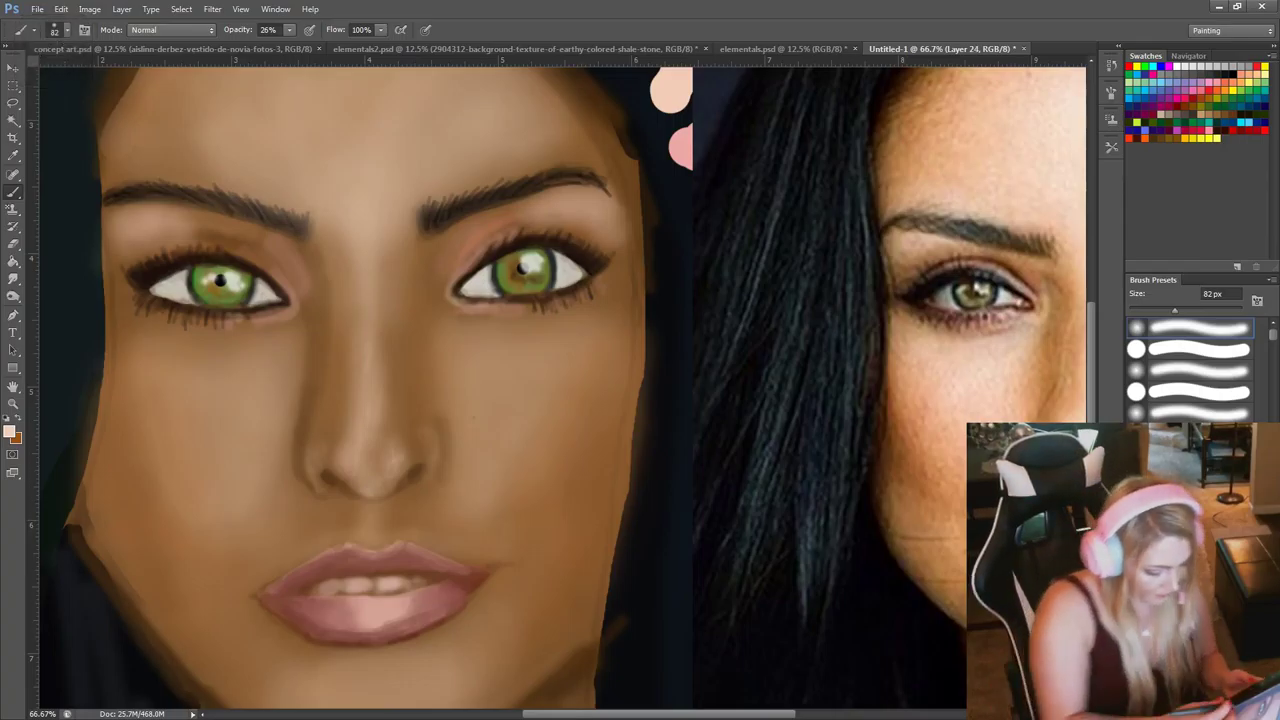
{"action": "right_click", "coordinate": [228, 376]}
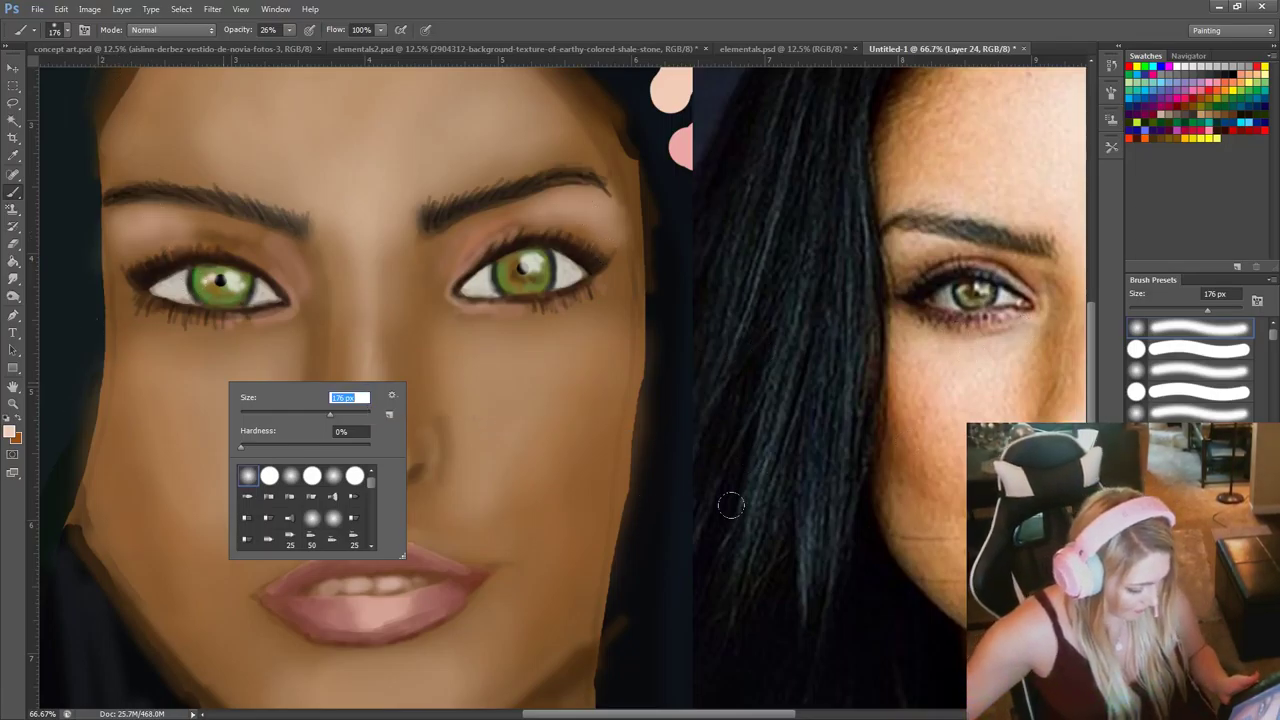
{"action": "key", "text": "Return"}
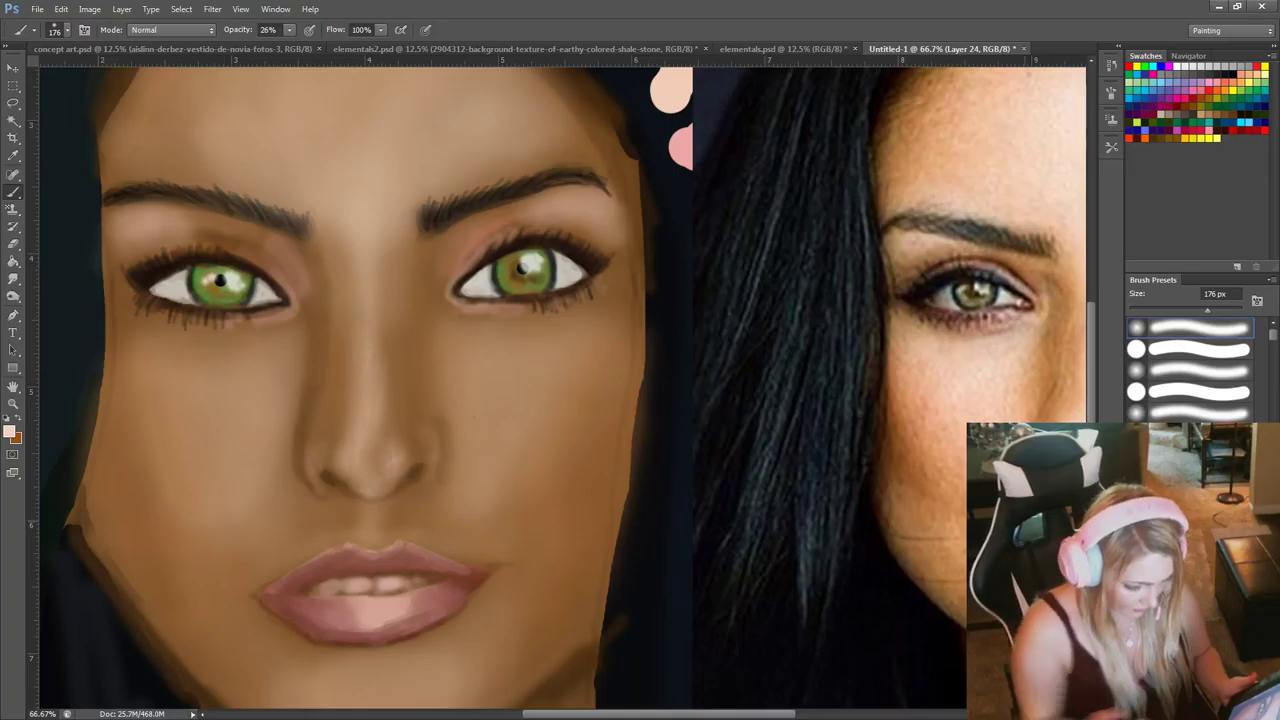
{"action": "mouse_move", "coordinate": [250, 345]}
{"action": "left_mouse_down"}
{"action": "mouse_move", "coordinate": [134, 372]}
{"action": "mouse_move", "coordinate": [128, 410]}
{"action": "mouse_move", "coordinate": [225, 357]}
{"action": "left_mouse_up"}
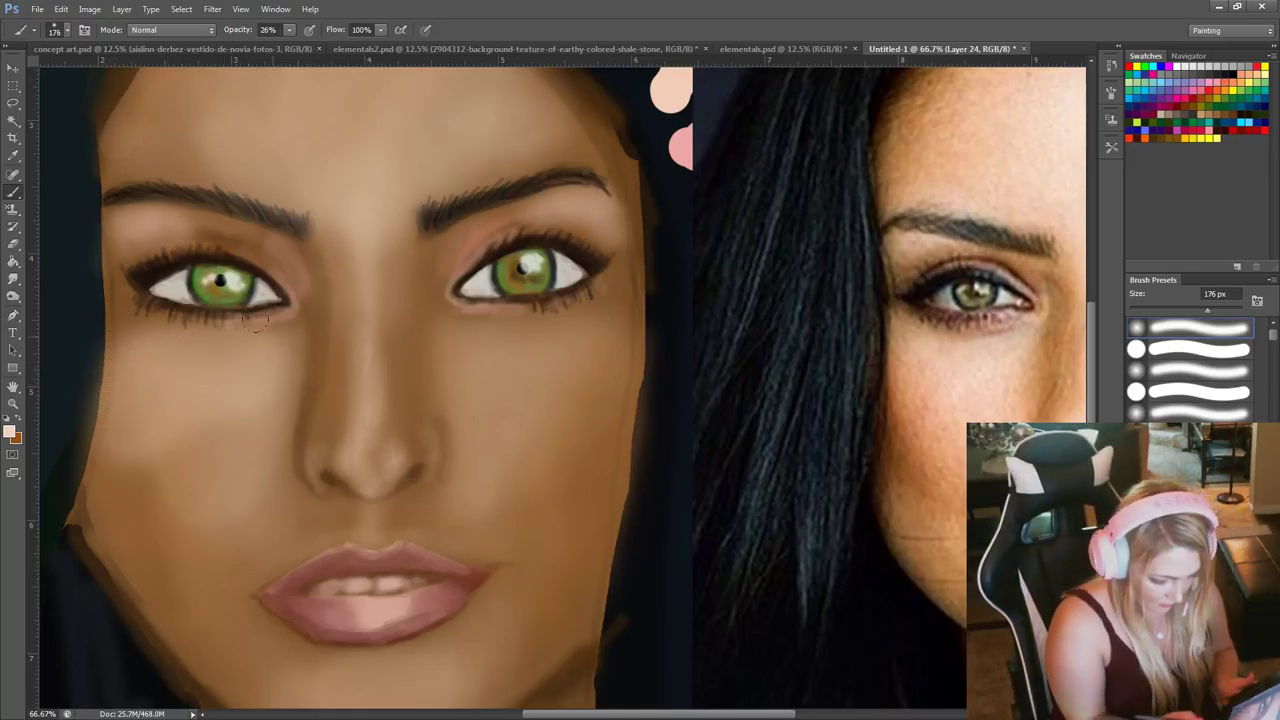
Paint soft pale peach highlights between the eyebrows and across the centre of the forehead with the 176 px brush.
{"action": "mouse_move", "coordinate": [362, 212]}
{"action": "left_mouse_down"}
{"action": "mouse_move", "coordinate": [331, 114]}
{"action": "mouse_move", "coordinate": [303, 97]}
{"action": "mouse_move", "coordinate": [360, 126]}
{"action": "mouse_move", "coordinate": [362, 162]}
{"action": "left_mouse_up"}
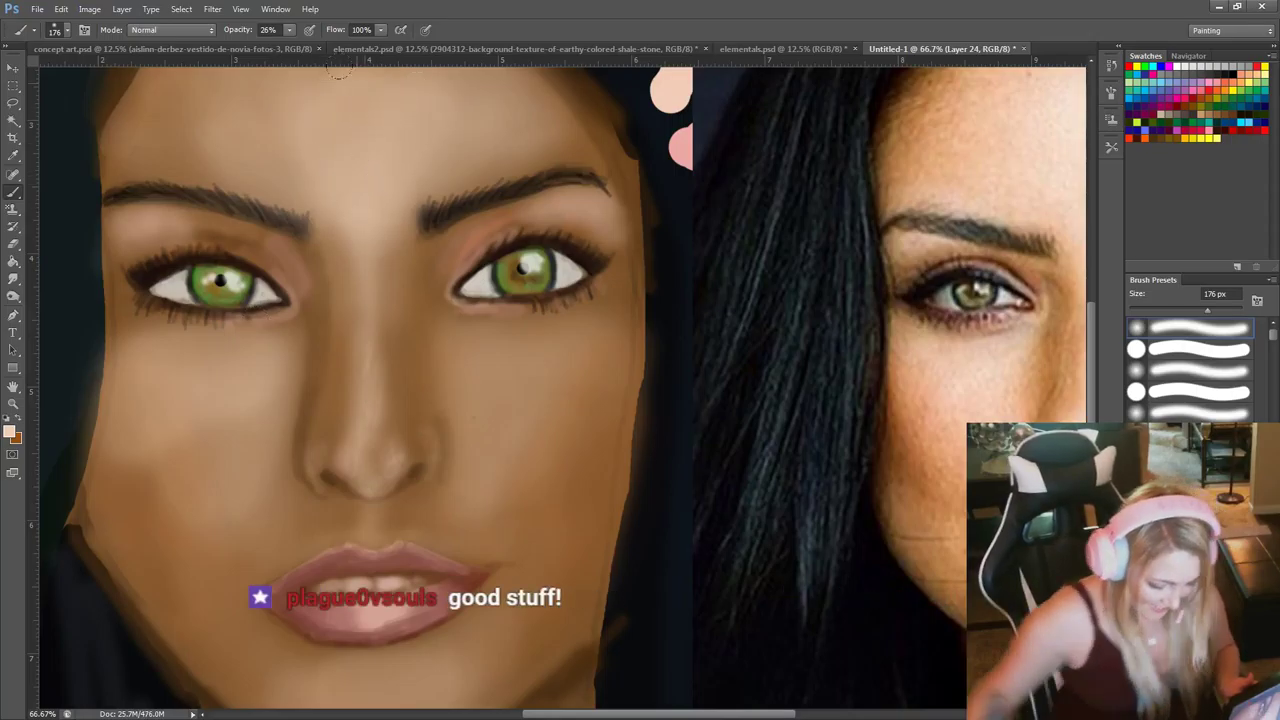
{"action": "scroll", "coordinate": [510, 70], "scroll_direction": "up", "scroll_amount": 3}
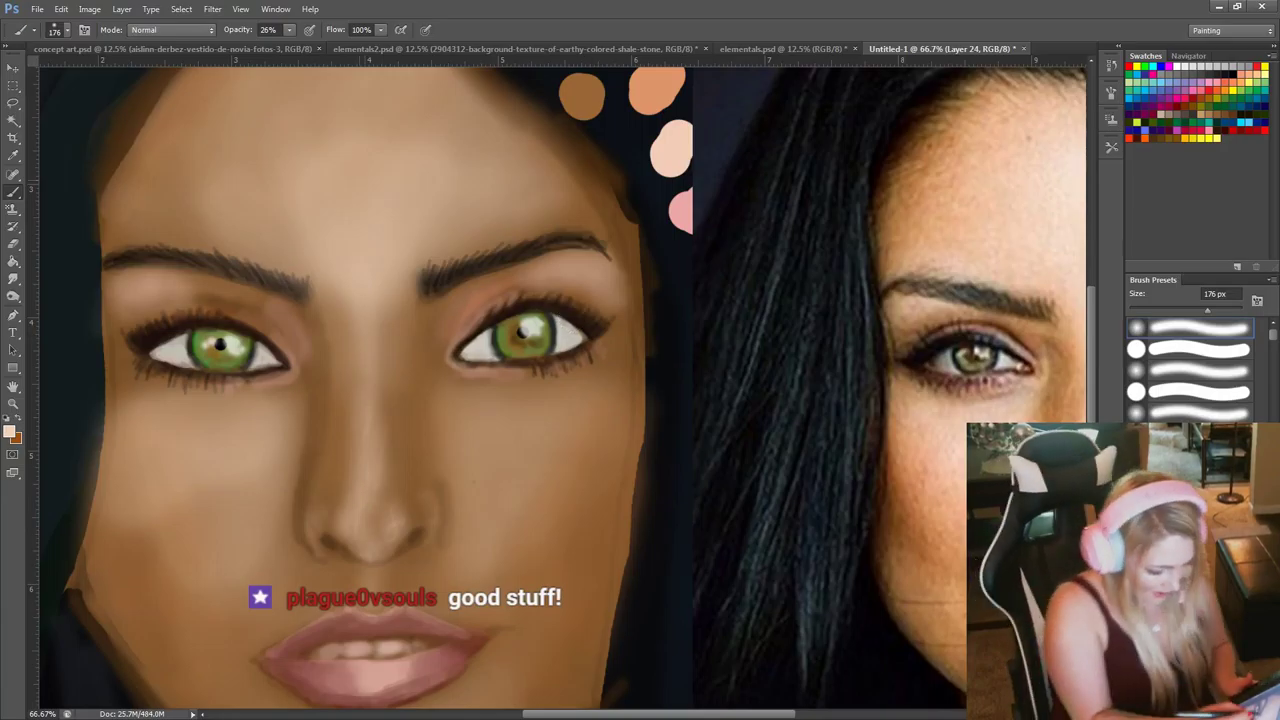
{"action": "mouse_move", "coordinate": [350, 156]}
{"action": "left_mouse_down"}
{"action": "mouse_move", "coordinate": [306, 108]}
{"action": "mouse_move", "coordinate": [269, 140]}
{"action": "left_mouse_up"}
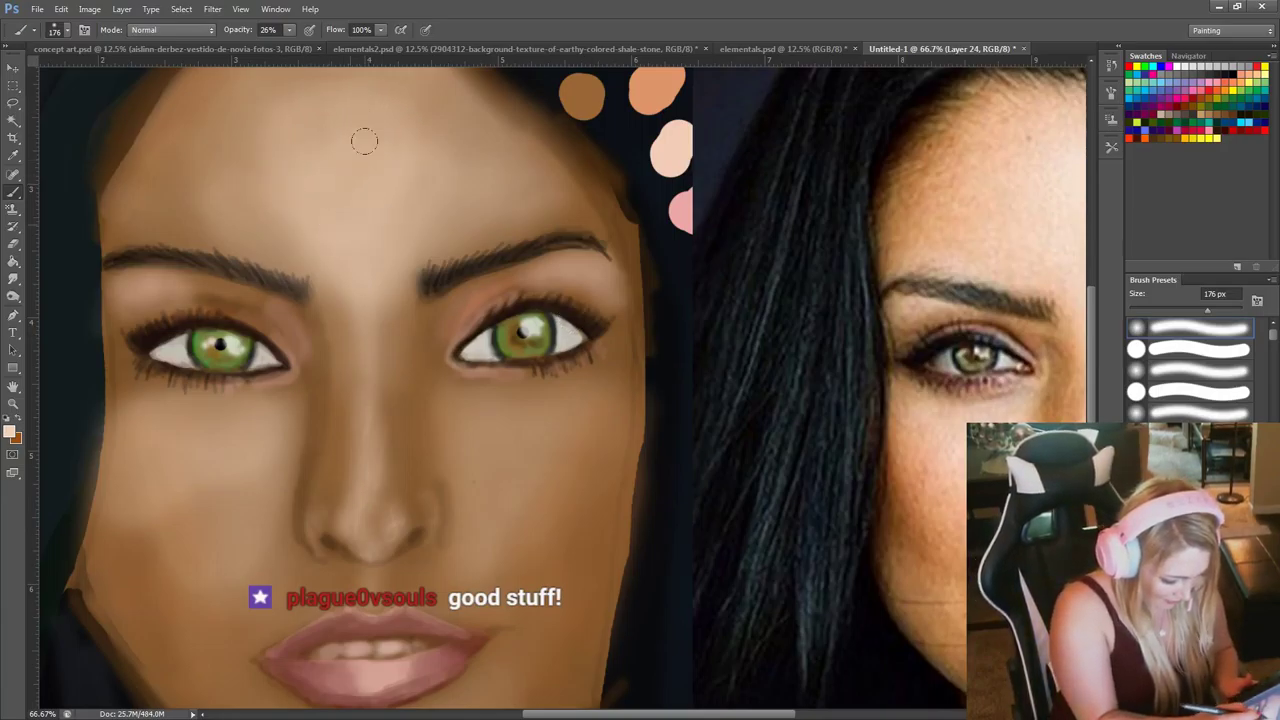
Reduce the brush to 67 px and paint pale peach highlights above the upper lip and on the chin.
{"action": "scroll", "coordinate": [306, 129], "scroll_direction": "down", "scroll_amount": 5}
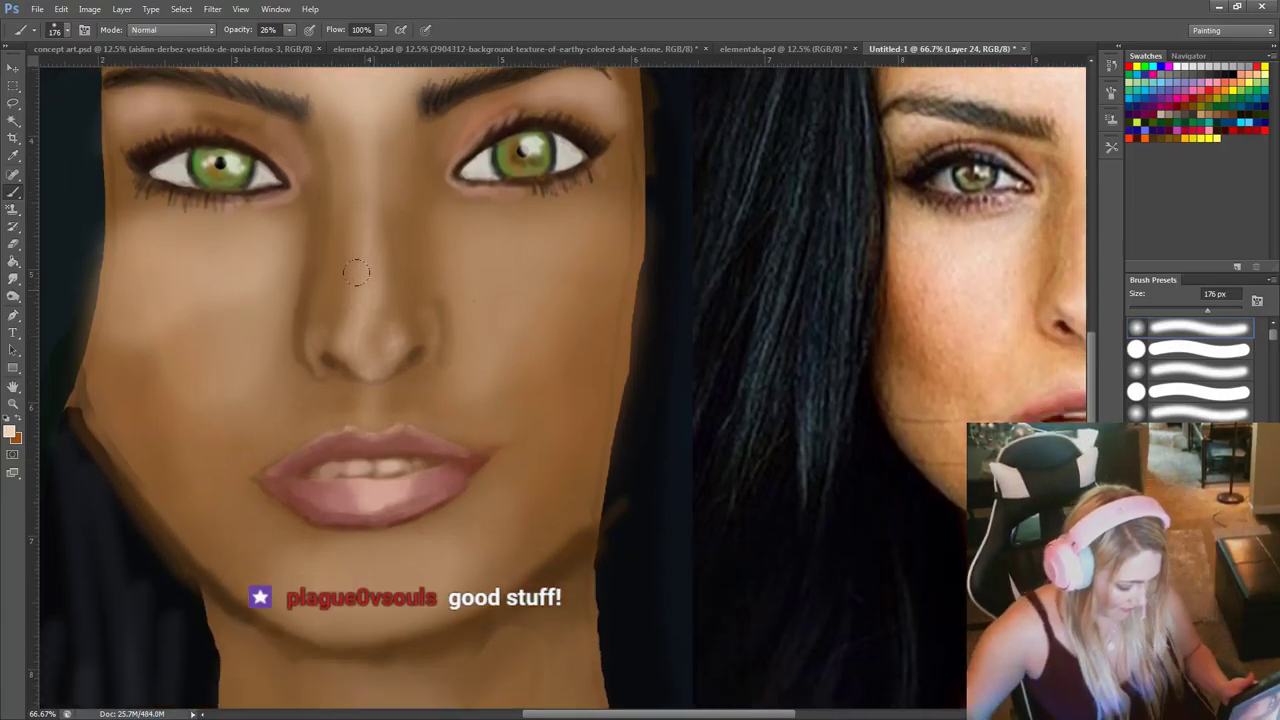
{"action": "right_click", "coordinate": [360, 456]}
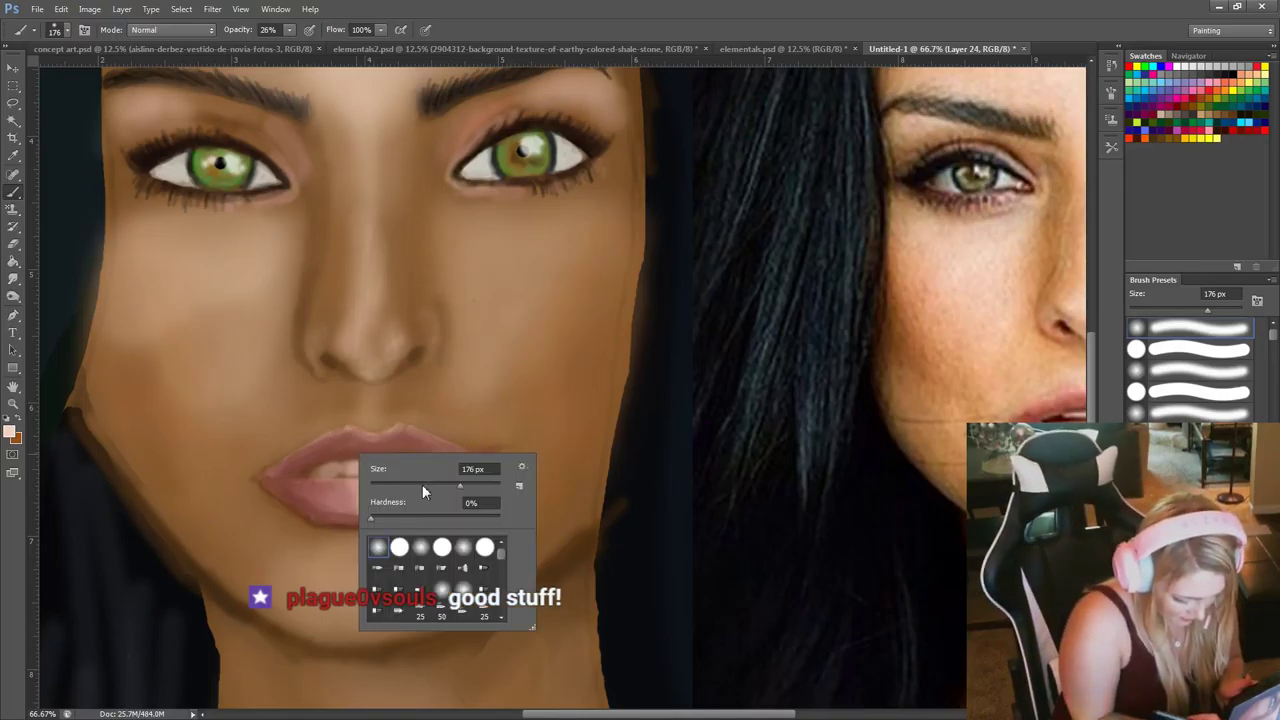
{"action": "left_click_drag", "start_coordinate": [422, 484], "coordinate": [413, 485]}
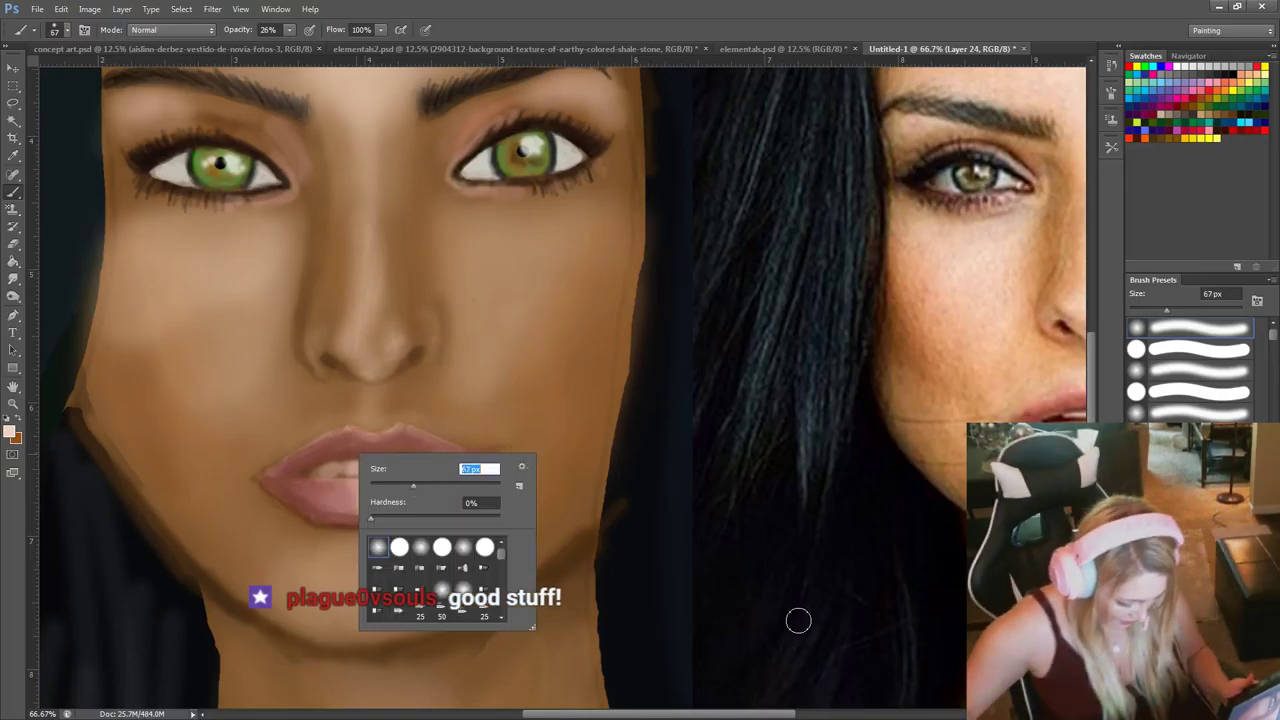
{"action": "left_click_drag", "start_coordinate": [743, 713], "coordinate": [771, 713]}
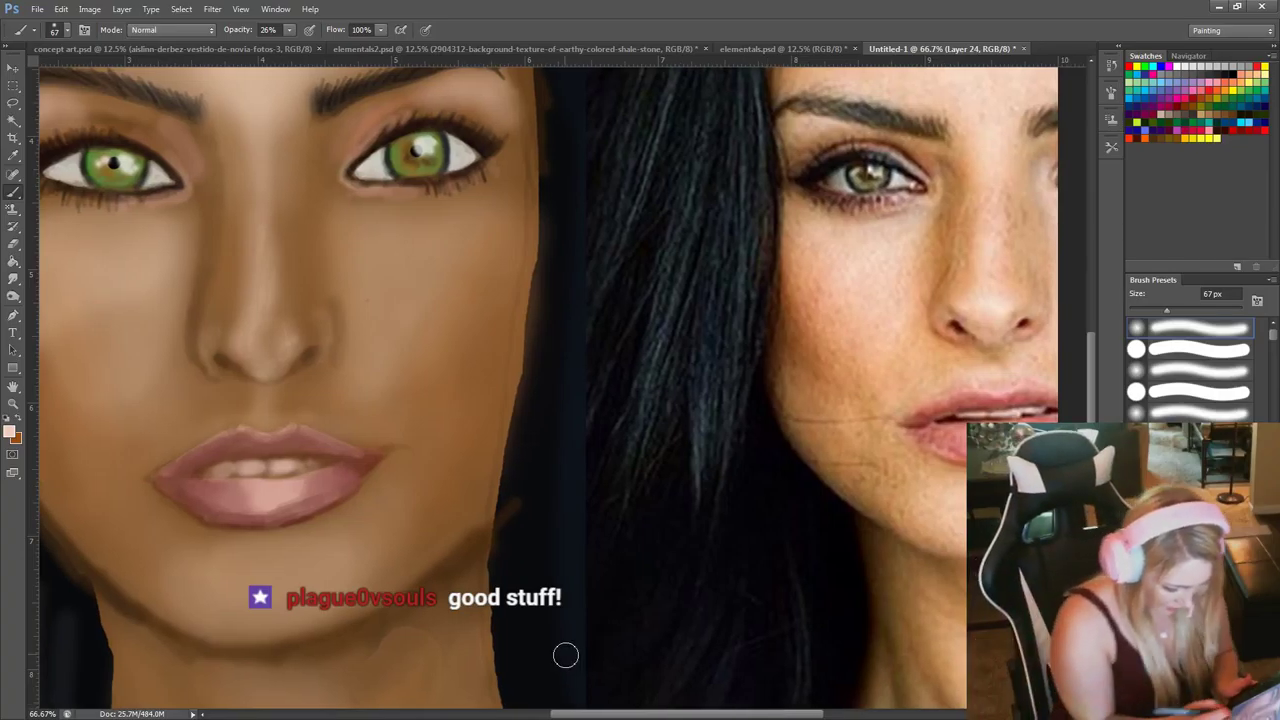
{"action": "mouse_move", "coordinate": [264, 410]}
{"action": "left_mouse_down"}
{"action": "mouse_move", "coordinate": [299, 405]}
{"action": "mouse_move", "coordinate": [230, 408]}
{"action": "left_mouse_up"}
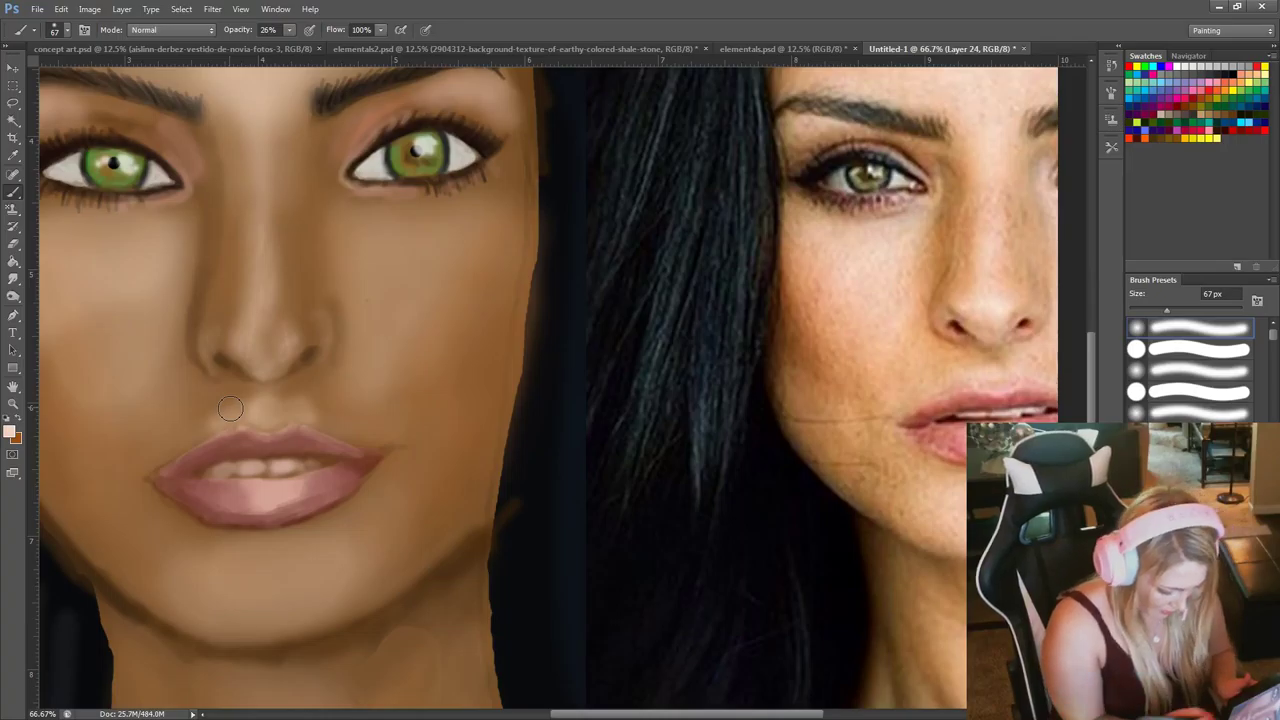
{"action": "mouse_move", "coordinate": [236, 578]}
{"action": "left_mouse_down"}
{"action": "mouse_move", "coordinate": [286, 566]}
{"action": "mouse_move", "coordinate": [247, 595]}
{"action": "mouse_move", "coordinate": [297, 597]}
{"action": "mouse_move", "coordinate": [251, 626]}
{"action": "mouse_move", "coordinate": [353, 585]}
{"action": "mouse_move", "coordinate": [223, 563]}
{"action": "mouse_move", "coordinate": [217, 614]}
{"action": "mouse_move", "coordinate": [237, 620]}
{"action": "left_mouse_up"}
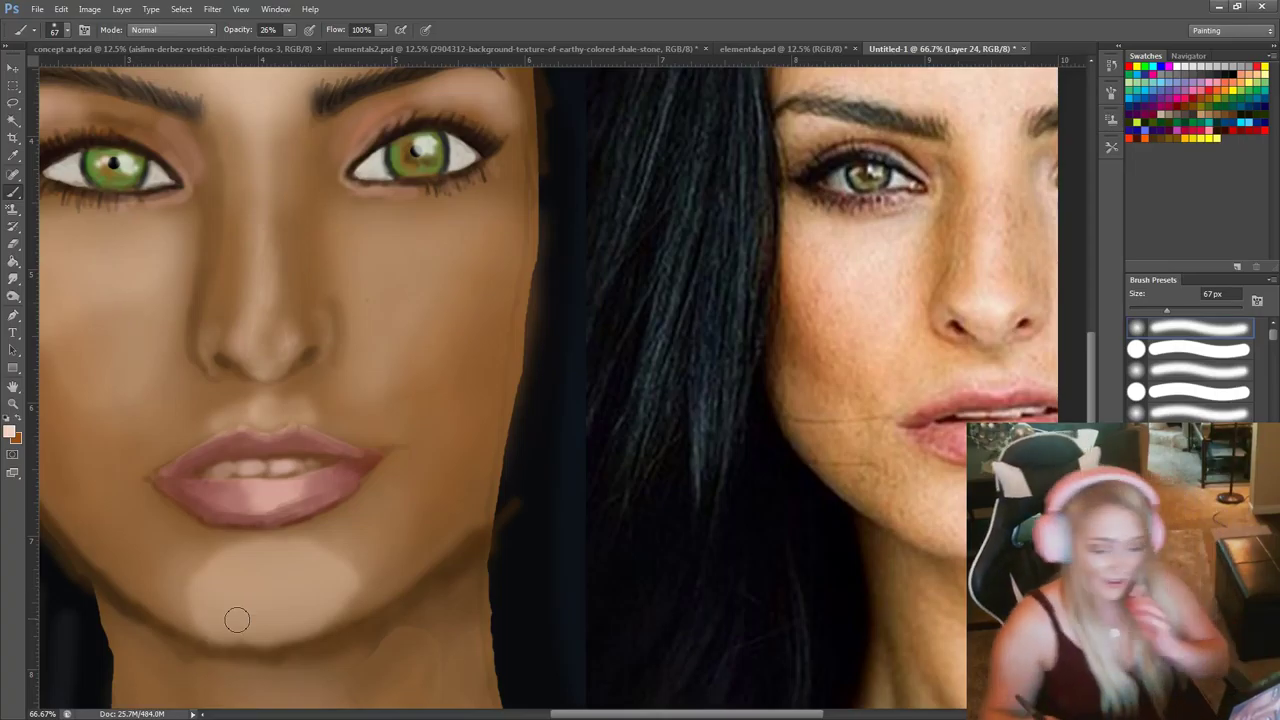
Set the blend mode of the highlight layer, Layer 24, to Soft Light.
{"action": "key", "text": "ctrl+minus"}
{"action": "key", "text": "ctrl+minus"}
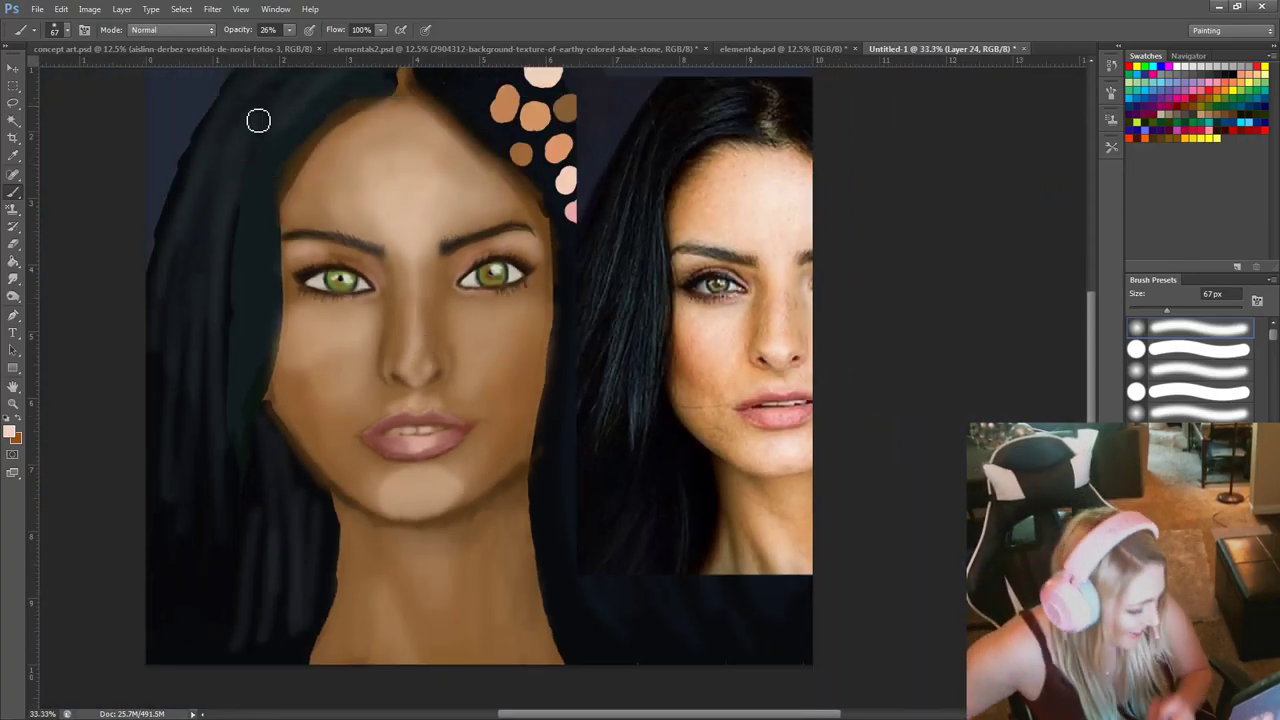
{"action": "left_click", "coordinate": [291, 31]}
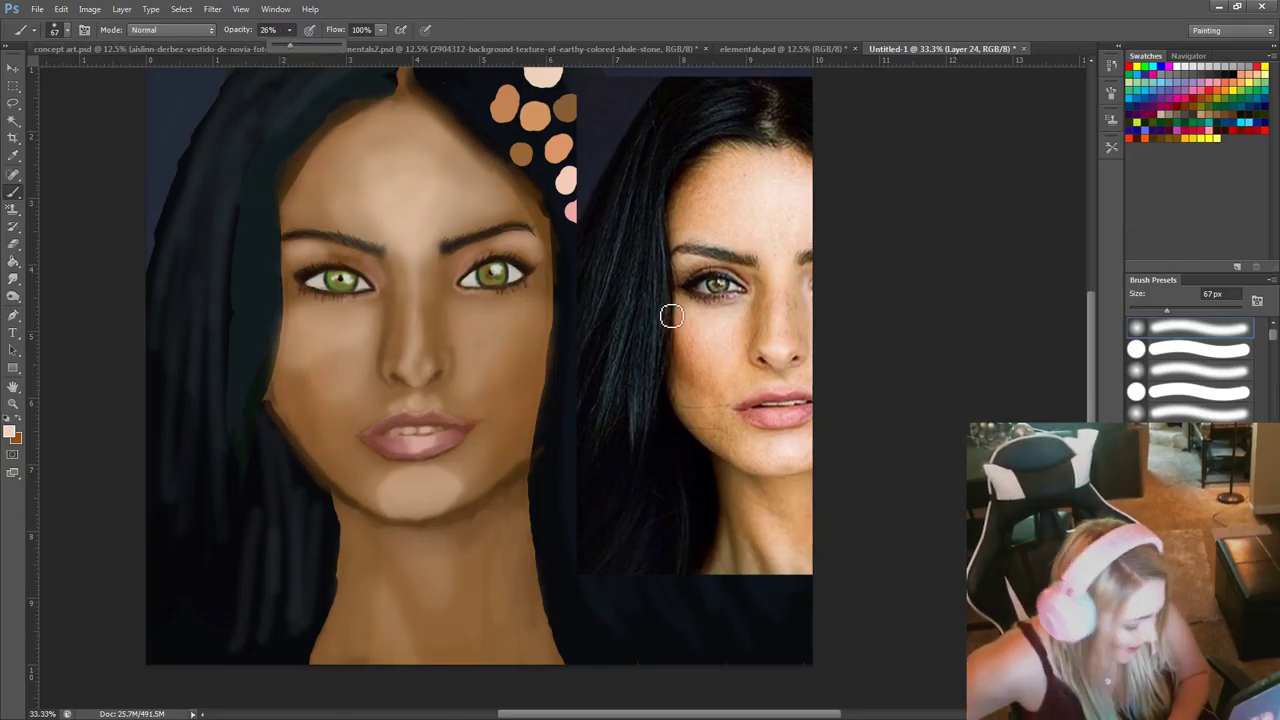
{"action": "key", "text": "Return"}
{"action": "right_click", "coordinate": [1128, 102], "text": "shift"}
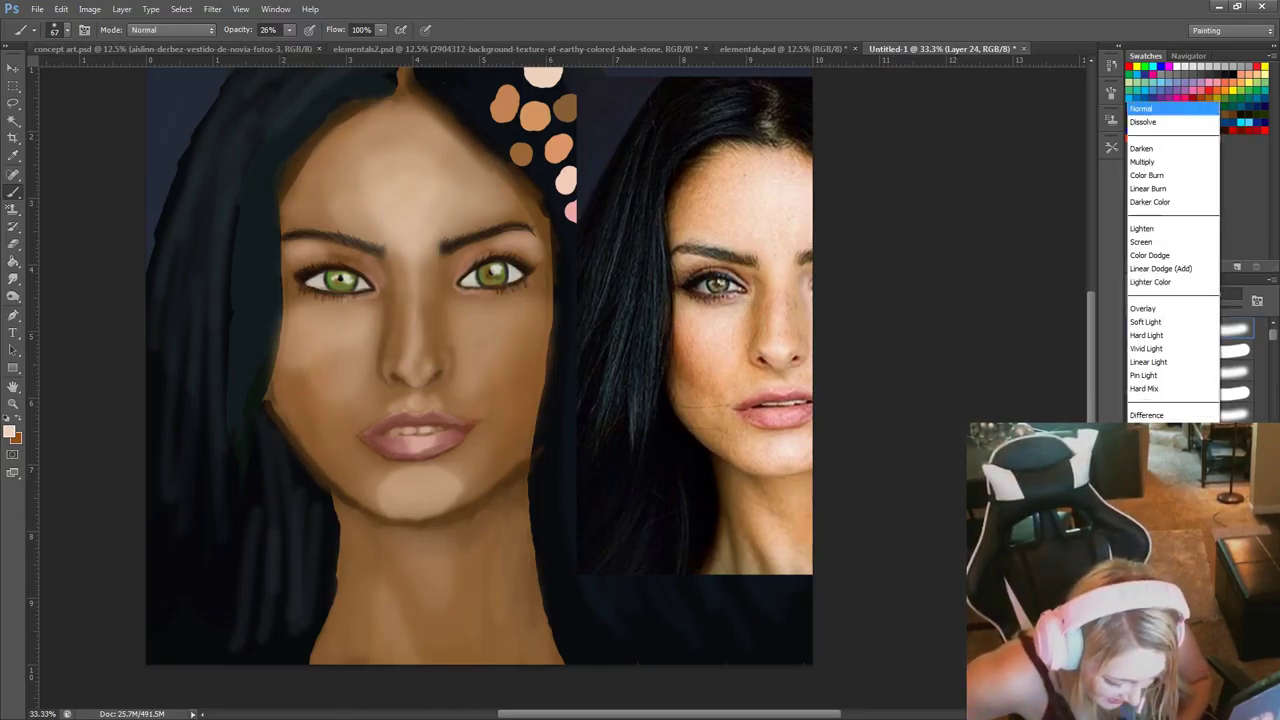
{"action": "left_click", "coordinate": [1173, 325]}
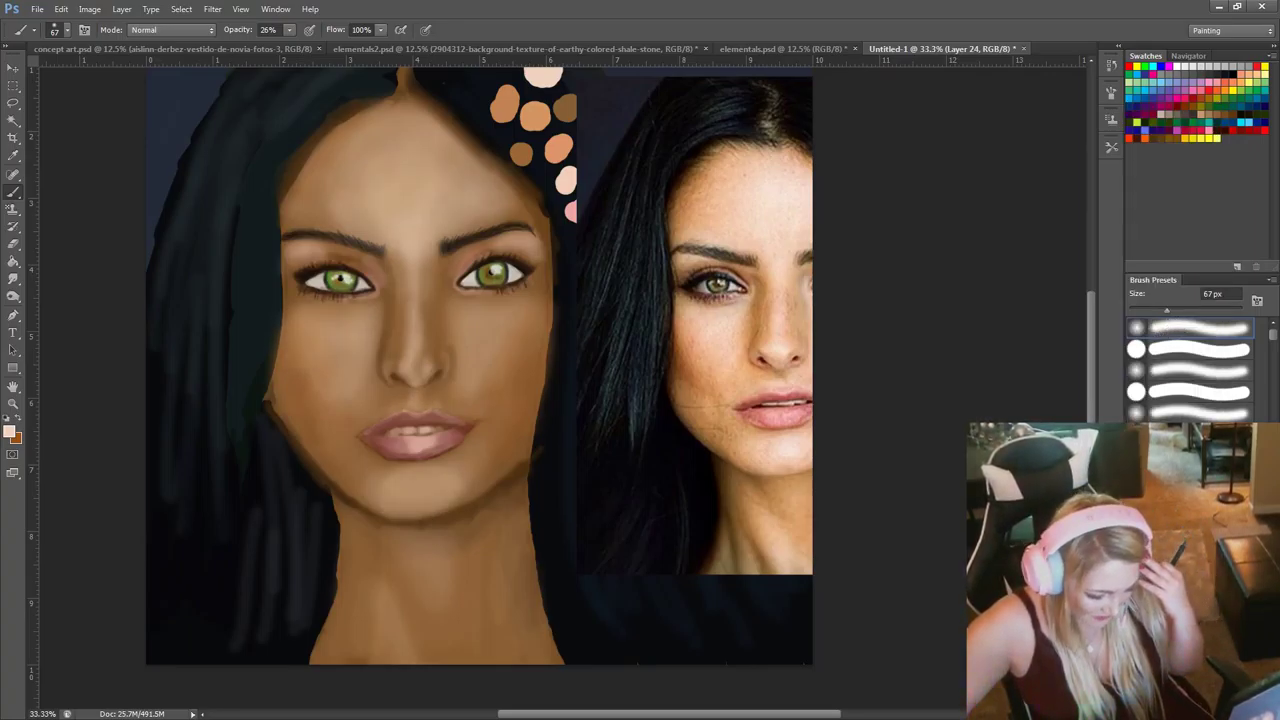
Raise the brush opacity to 99%, sample the pale skin tone from the photo's forehead and set the brush size to 92 px.
{"action": "left_click_drag", "start_coordinate": [286, 31], "coordinate": [340, 47]}
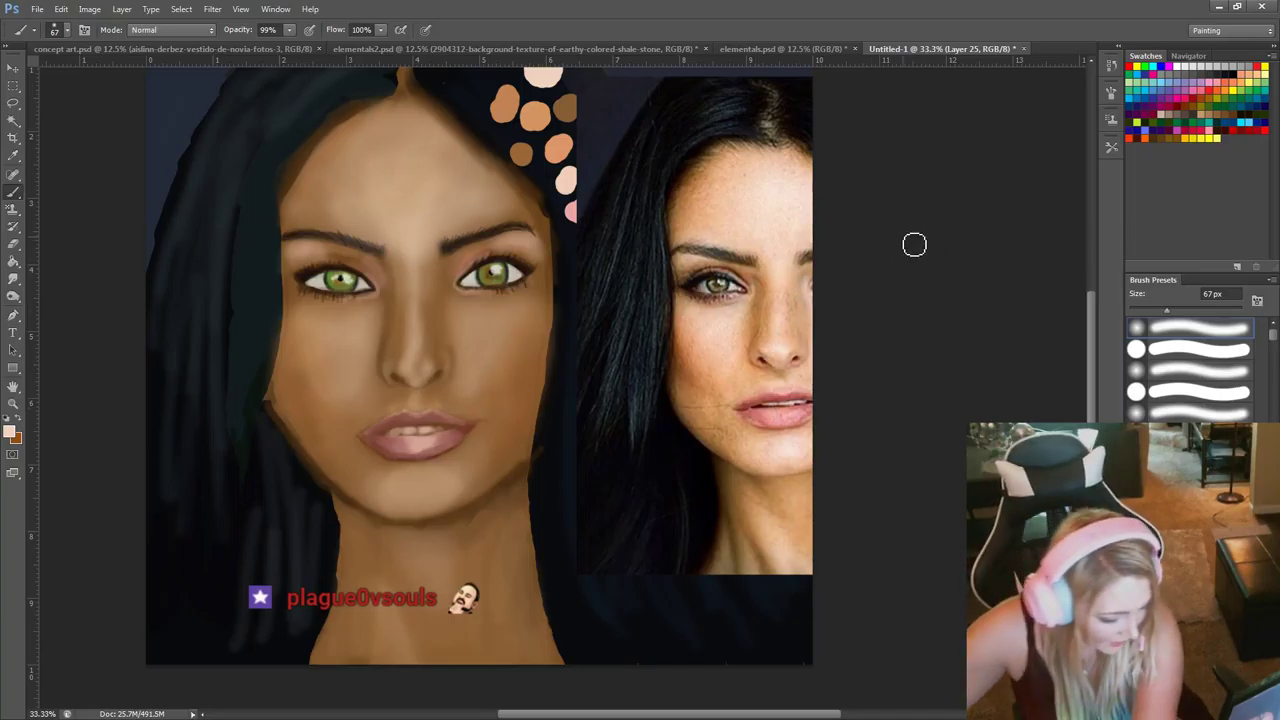
{"action": "key", "text": "alt"}
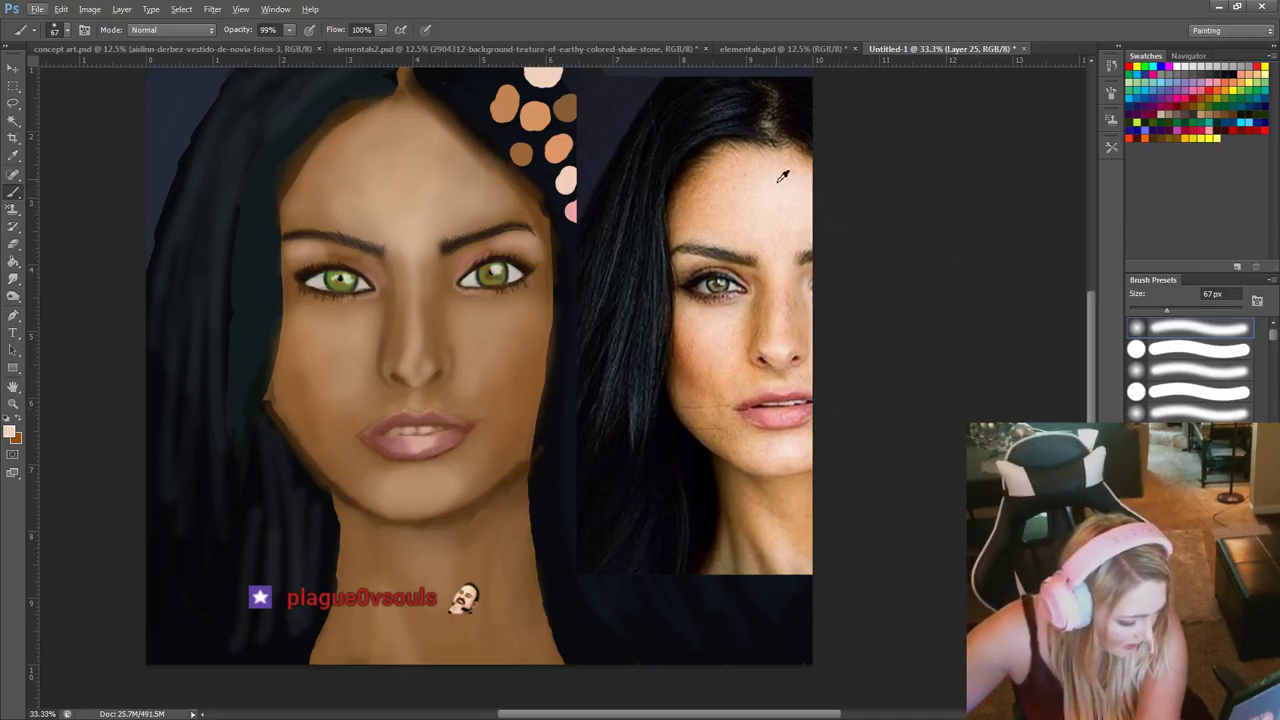
{"action": "right_click", "coordinate": [489, 263]}
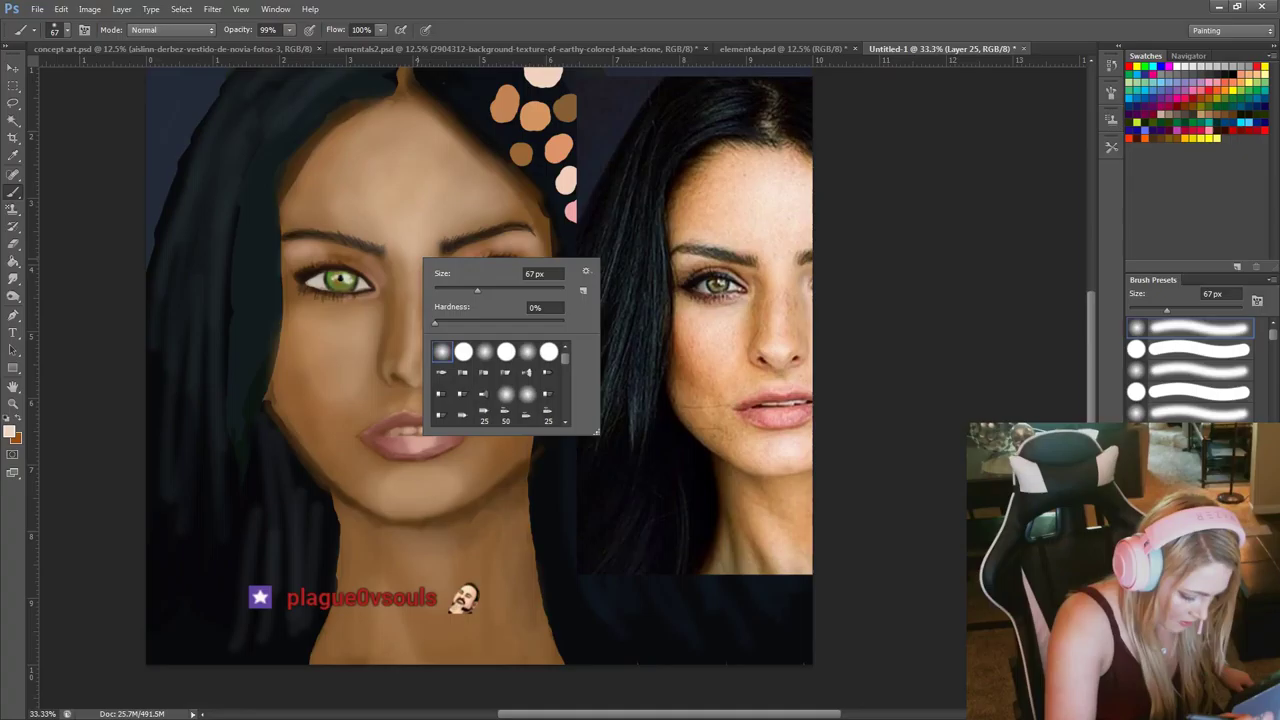
{"action": "left_click", "coordinate": [494, 289]}
Try a pale highlight stroke from the forehead down to the bridge of the nose with the 92 px brush.
{"action": "left_click_drag", "start_coordinate": [398, 194], "coordinate": [403, 282]}
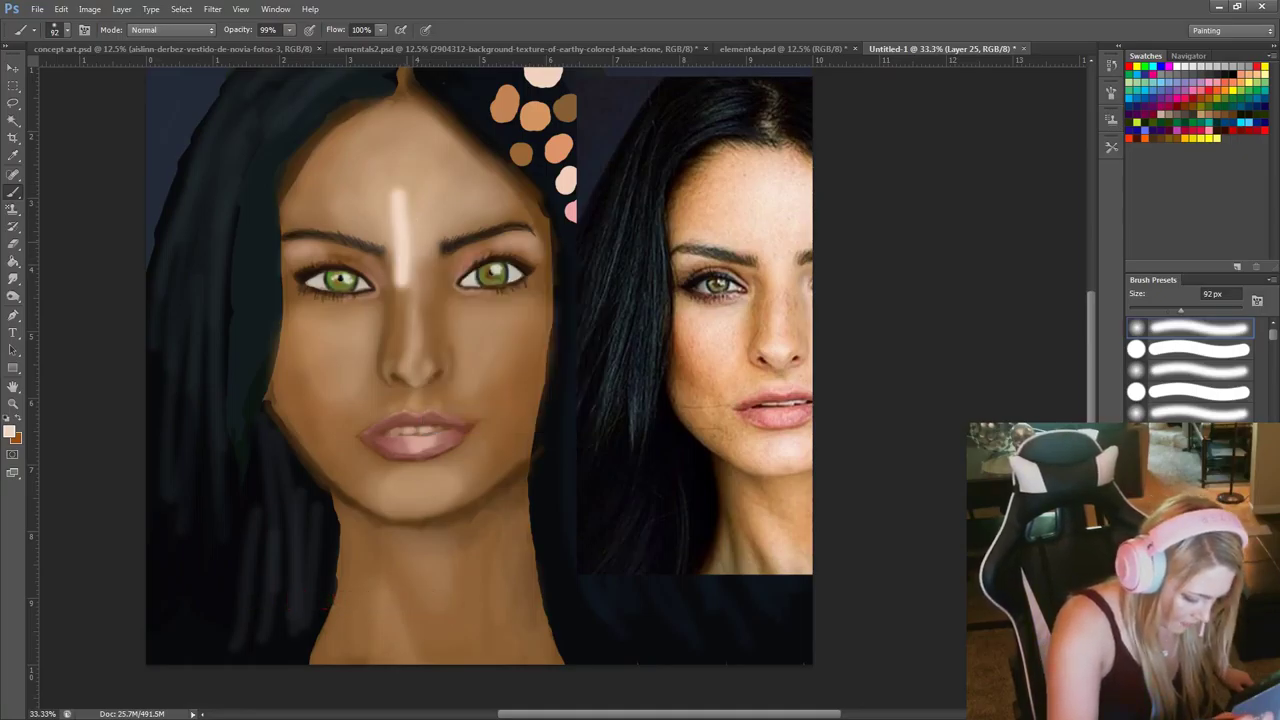
{"action": "key", "text": "z"}
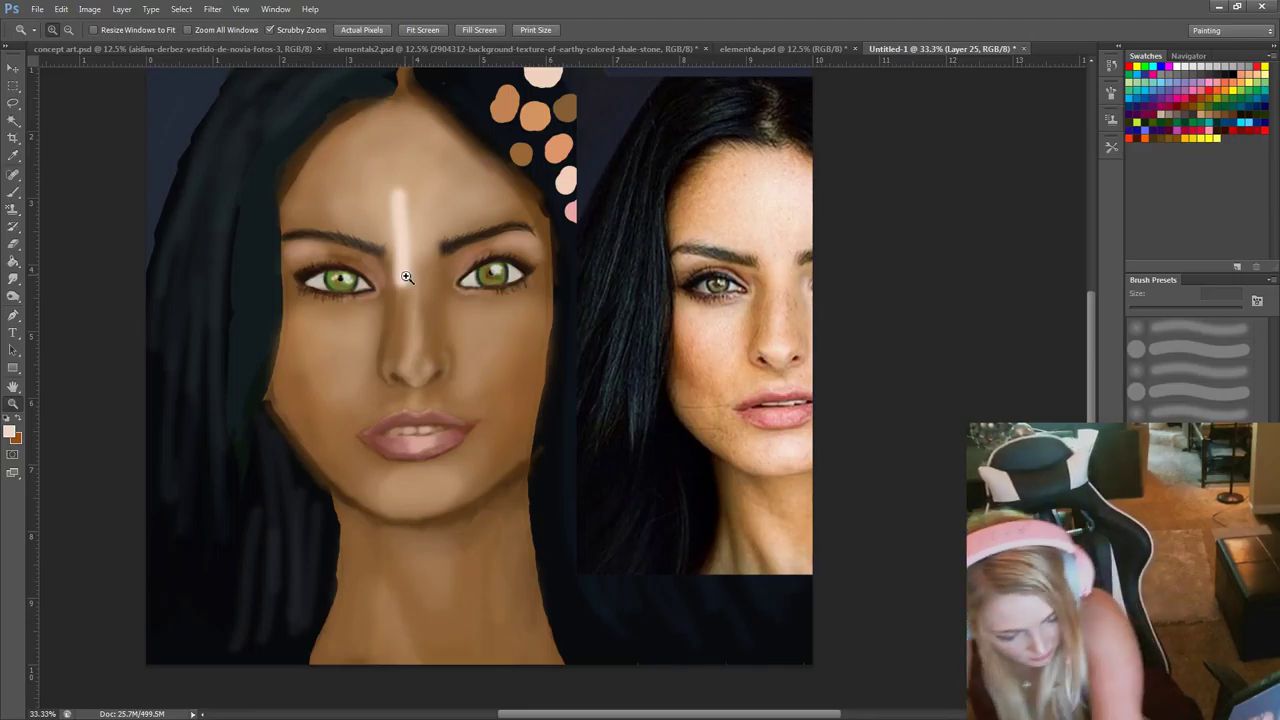
{"action": "key", "text": "ctrl+z"}
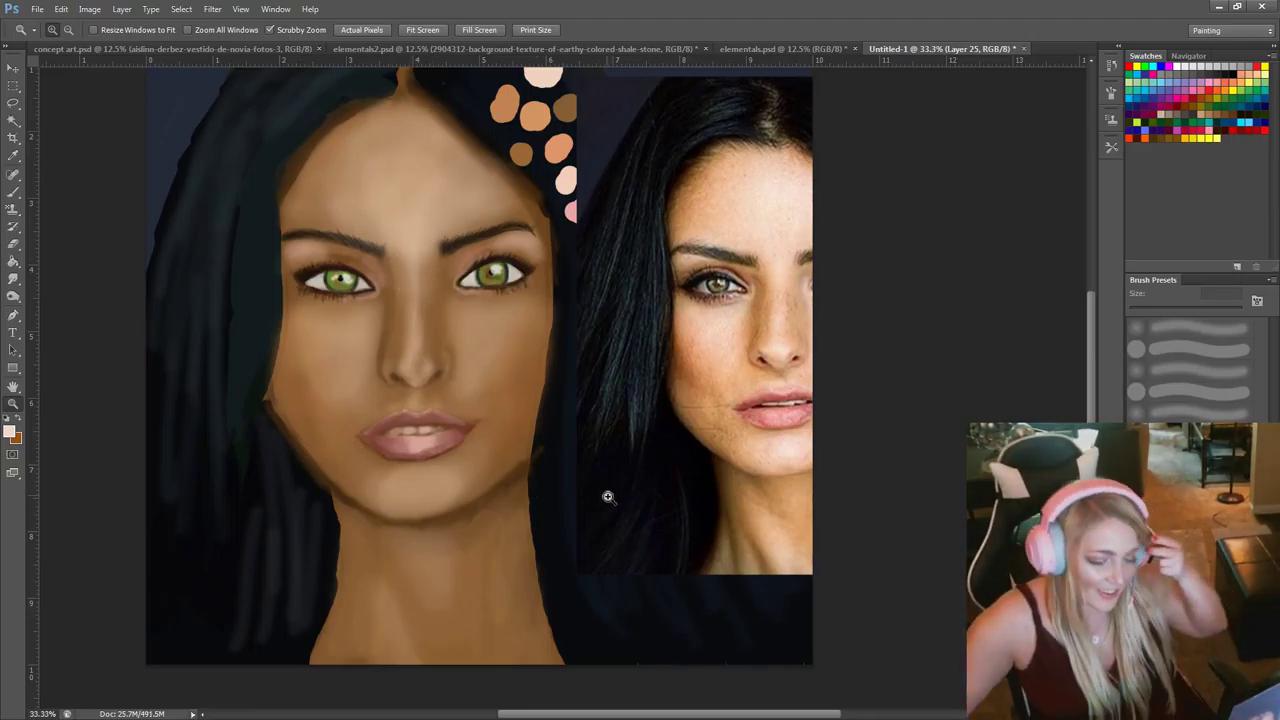
Change the brush's foreground colour from pale peach to a near-black shade.
{"action": "left_click_drag", "start_coordinate": [1090, 324], "coordinate": [1106, 286]}
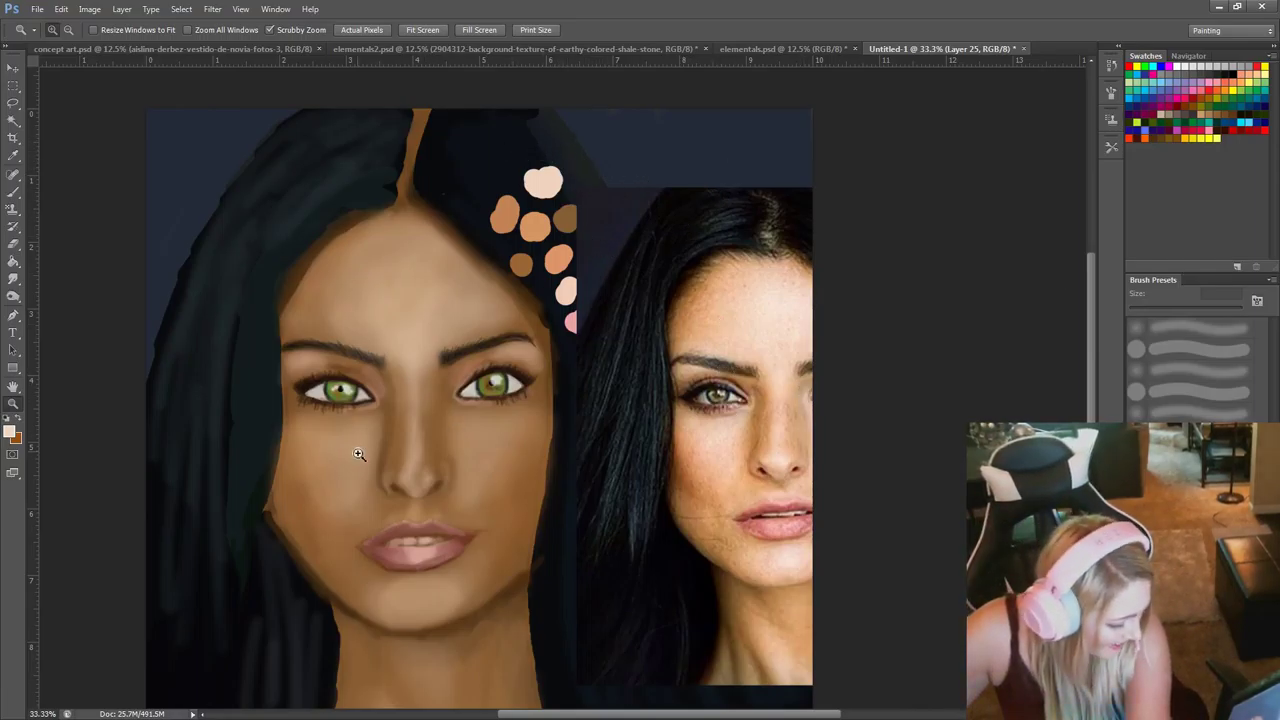
{"action": "key", "text": "b"}
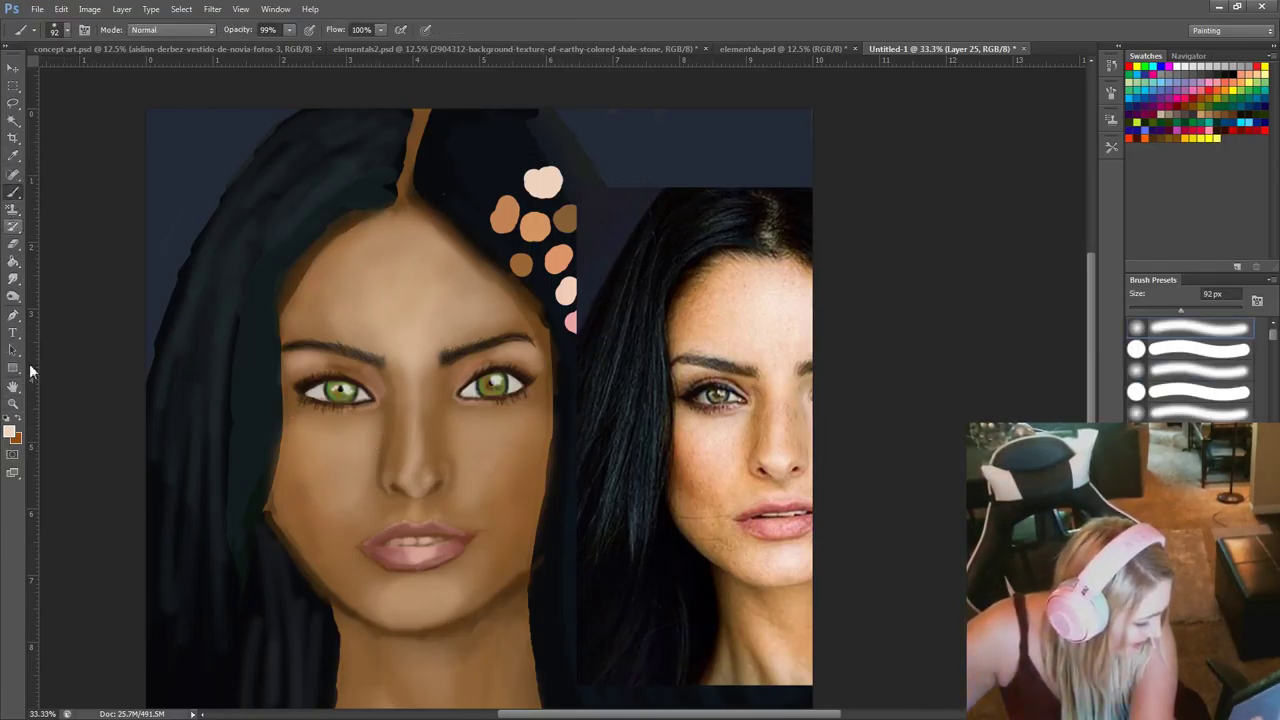
{"action": "left_click", "coordinate": [11, 432]}
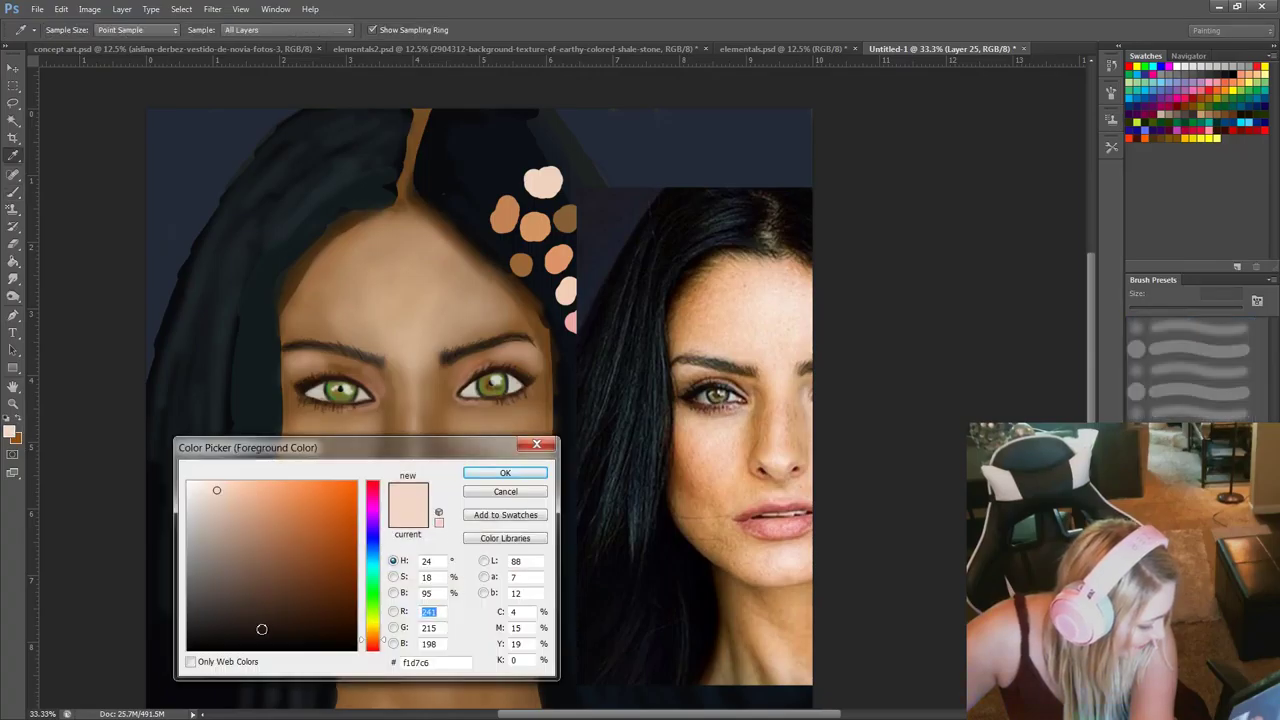
{"action": "left_click", "coordinate": [261, 629]}
{"action": "left_click", "coordinate": [240, 643]}
{"action": "left_click", "coordinate": [505, 472]}
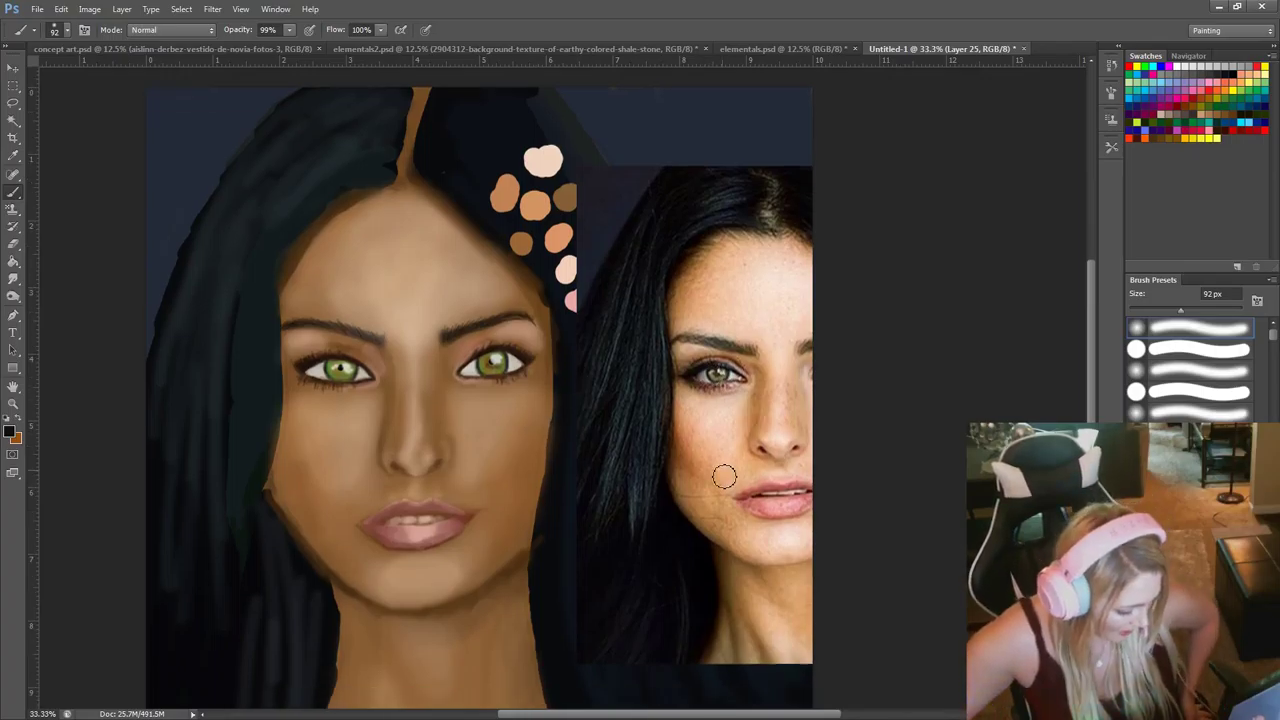
Sample a pale pink from the mouth in the reference photo as the foreground colour.
{"action": "scroll", "coordinate": [562, 487], "scroll_direction": "down", "scroll_amount": 3}
{"action": "scroll", "coordinate": [570, 485], "scroll_direction": "down", "scroll_amount": 1}
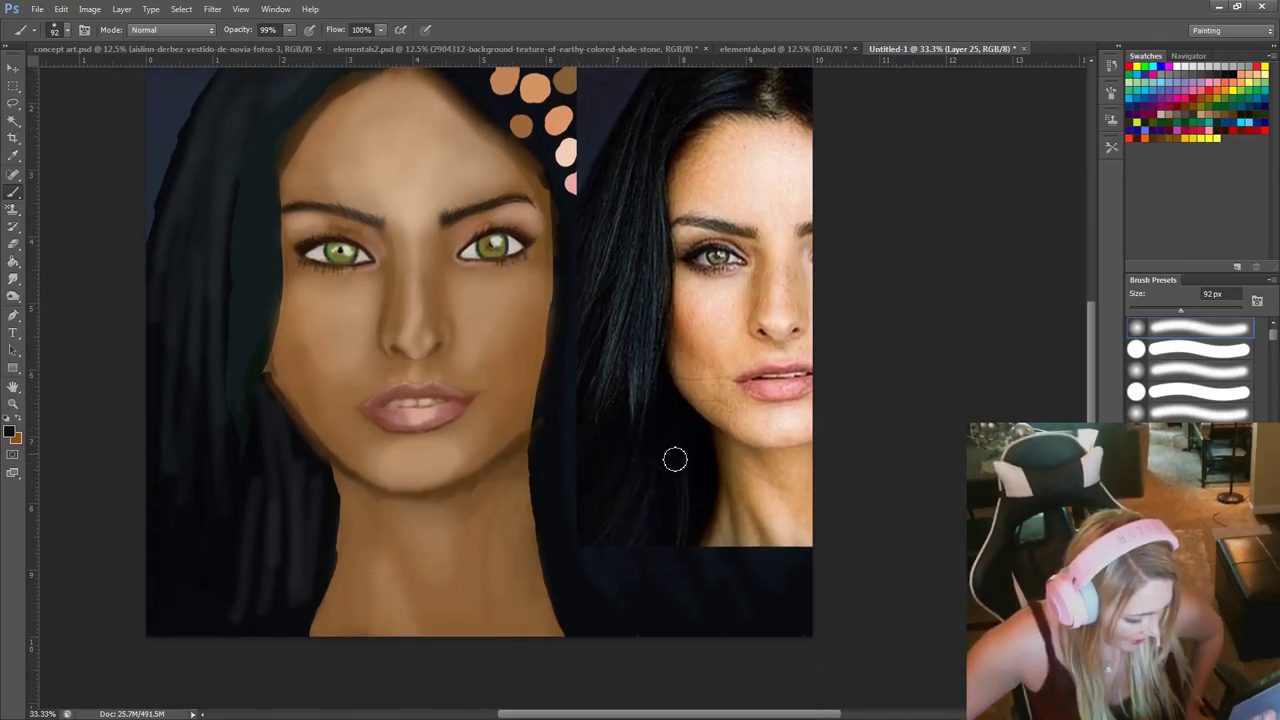
{"action": "key", "text": "alt"}
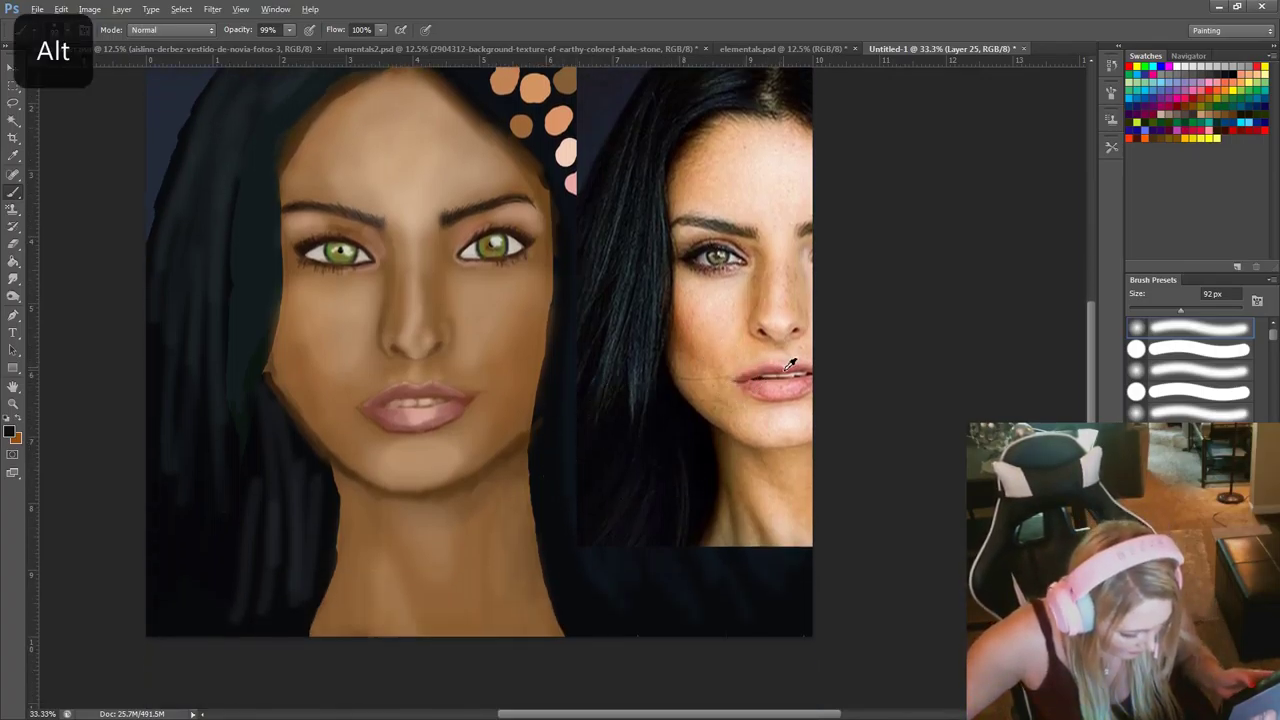
{"action": "left_click", "coordinate": [798, 371], "text": "alt"}
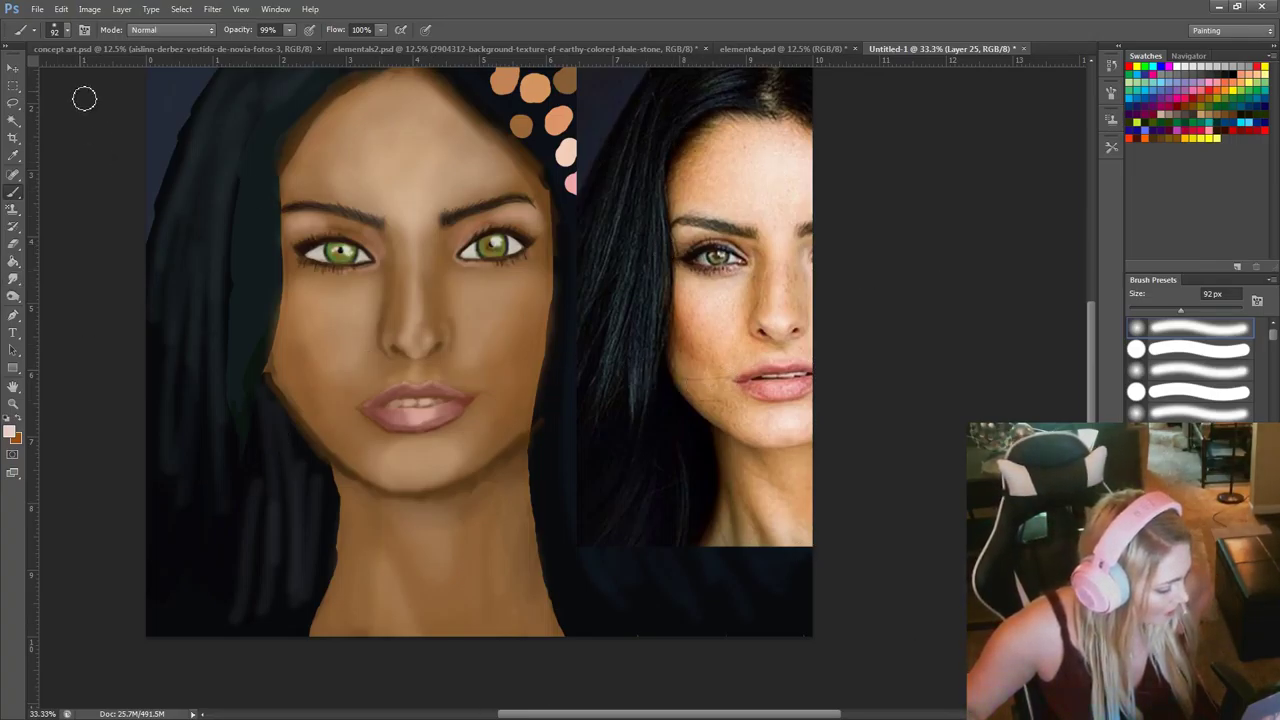
Try painting the teeth pale pink with a 16 px hard round brush, and undo the strokes.
{"action": "left_click", "coordinate": [67, 30]}
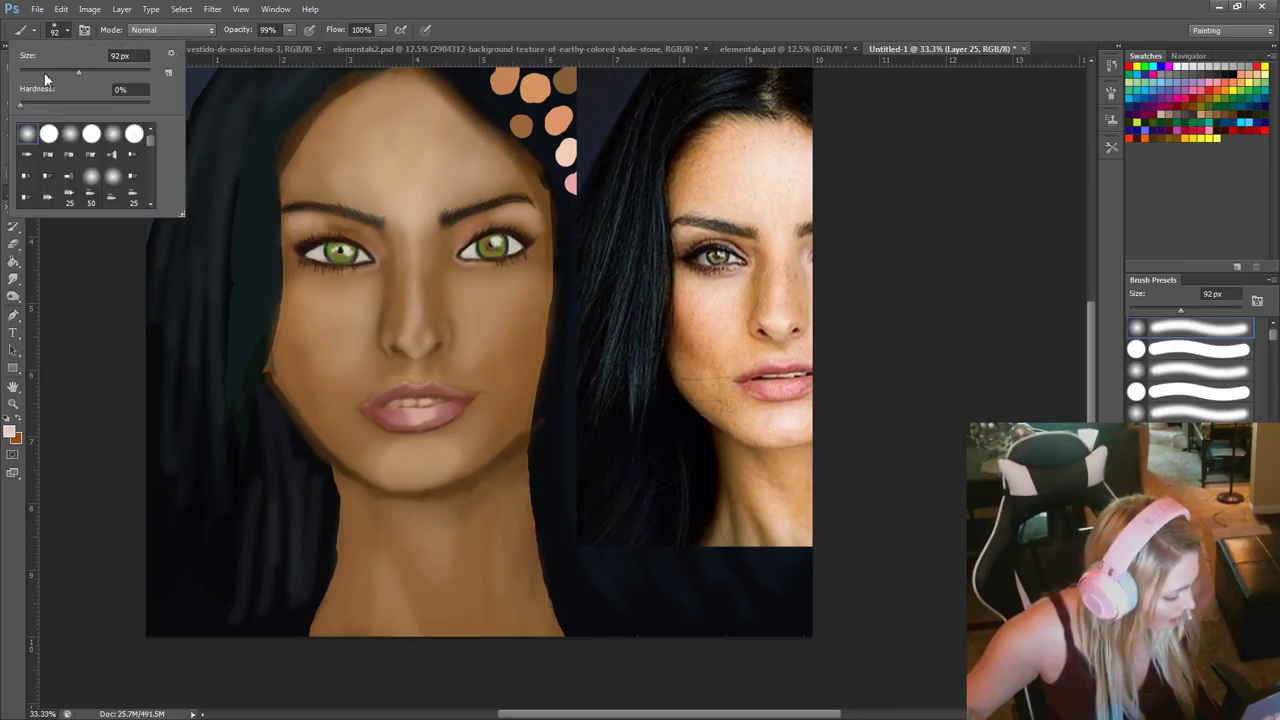
{"action": "left_click", "coordinate": [50, 133]}
{"action": "left_click_drag", "start_coordinate": [44, 72], "coordinate": [30, 72]}
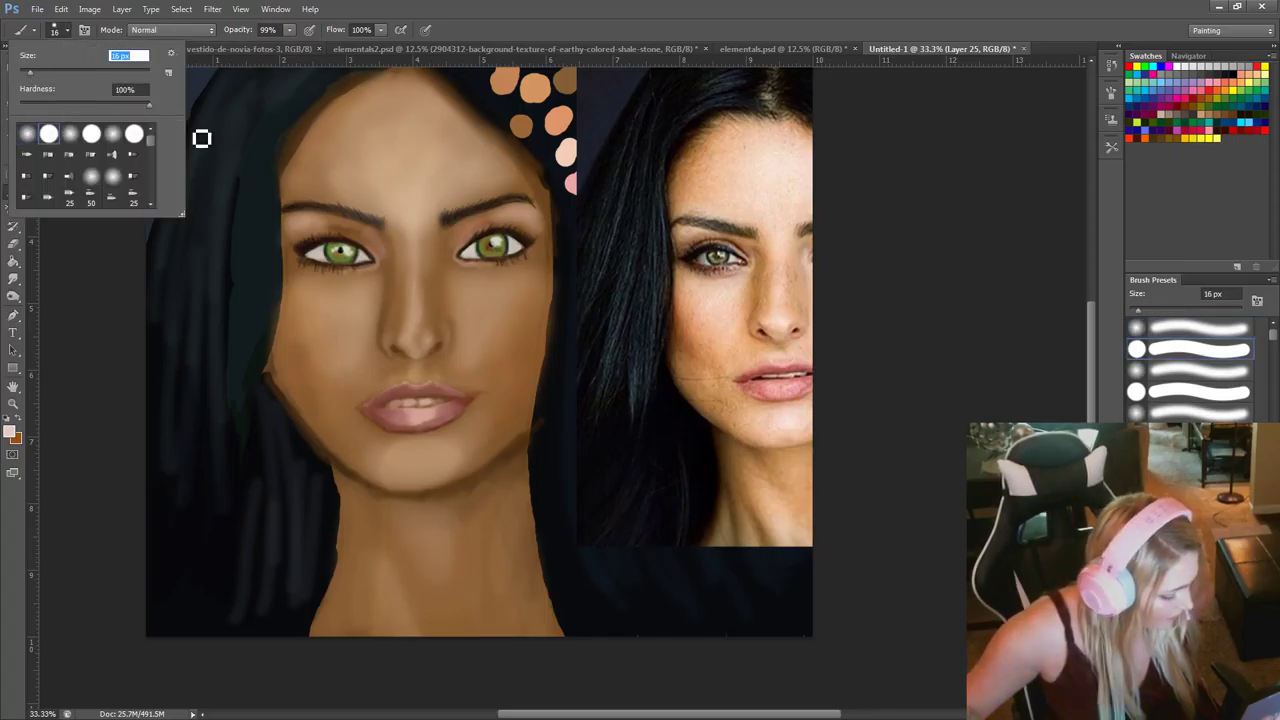
{"action": "mouse_move", "coordinate": [434, 412]}
{"action": "left_mouse_down"}
{"action": "mouse_move", "coordinate": [449, 411]}
{"action": "mouse_move", "coordinate": [406, 416]}
{"action": "left_mouse_up"}
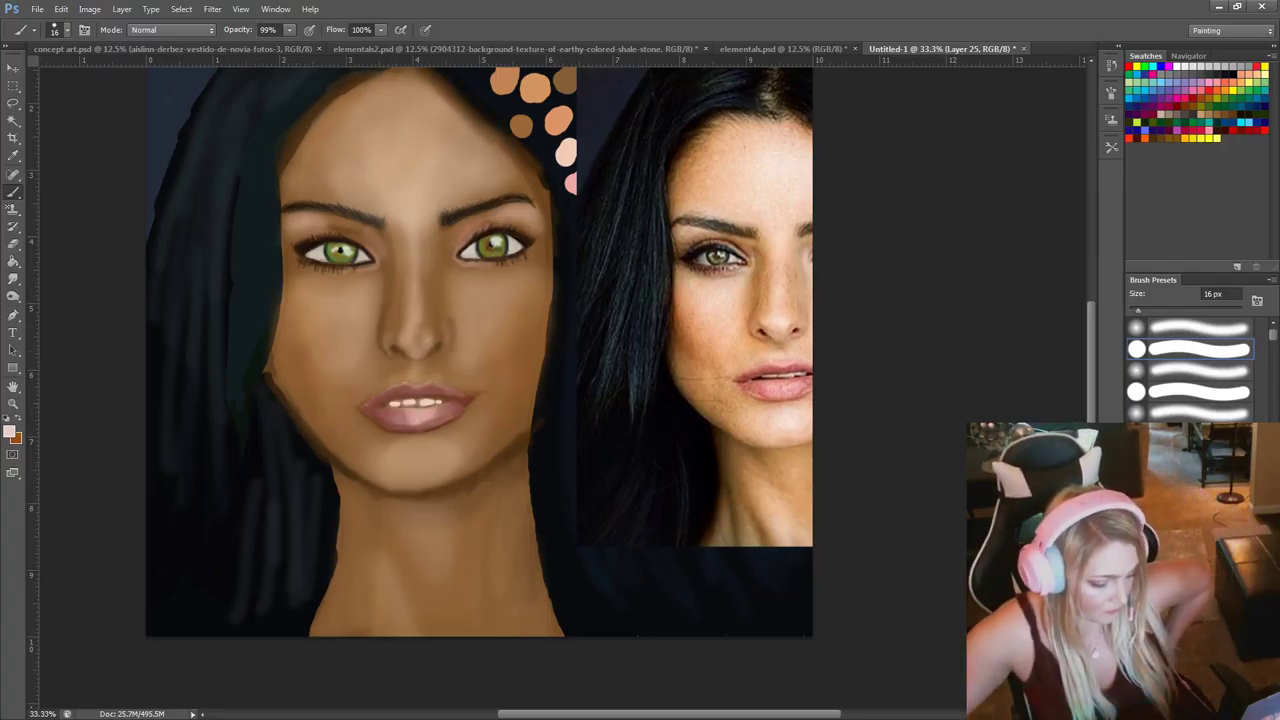
{"action": "key", "text": "ctrl+z"}
{"action": "key", "text": "ctrl+z"}
{"action": "key", "text": "ctrl+z"}
{"action": "key", "text": "ctrl+z"}
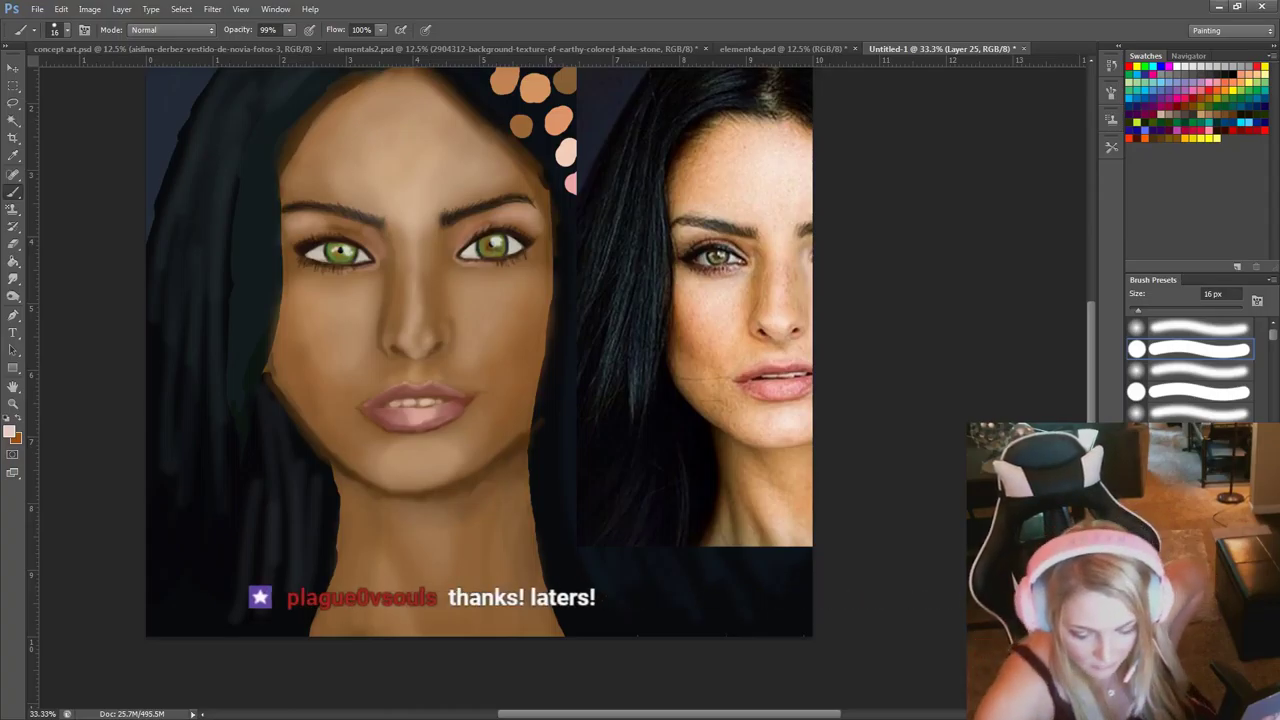
Paint a broad pale pink highlight over the centre of the forehead on Layer 26 with a 308 px soft round brush.
{"action": "key", "text": "ctrl+minus"}
{"action": "key", "text": "ctrl+minus"}
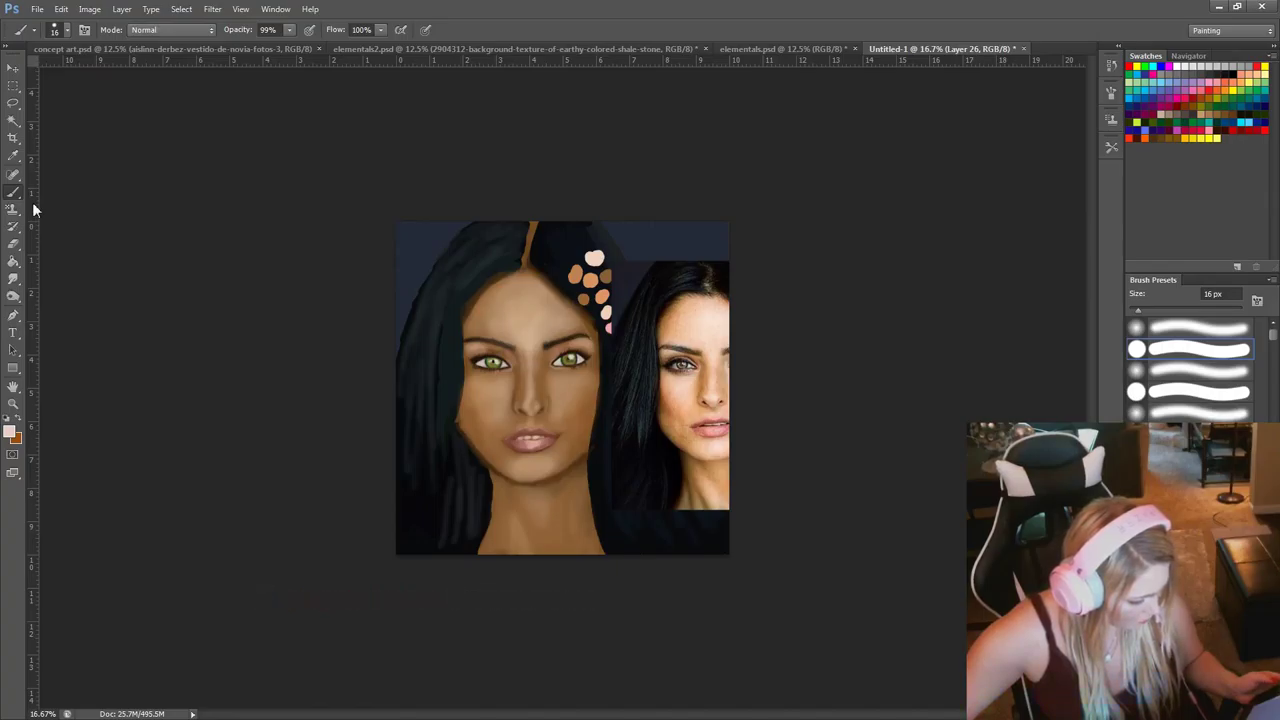
{"action": "left_click", "coordinate": [12, 104]}
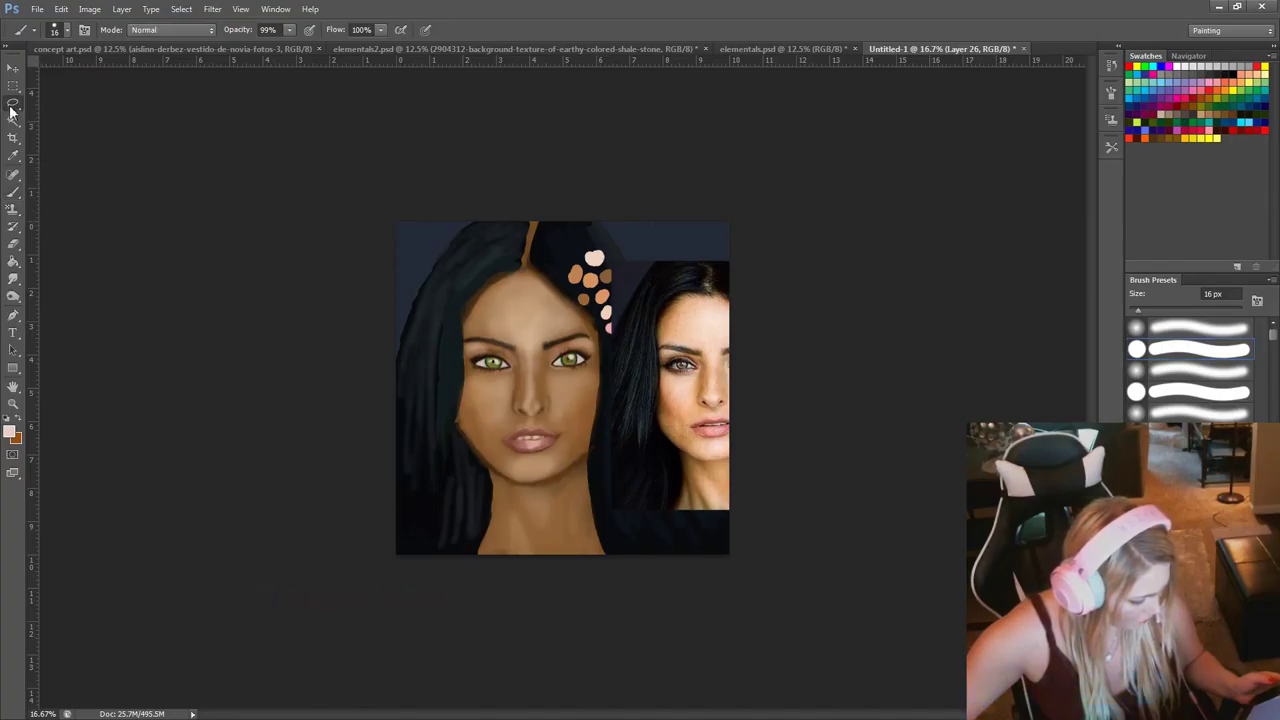
{"action": "left_click", "coordinate": [13, 190]}
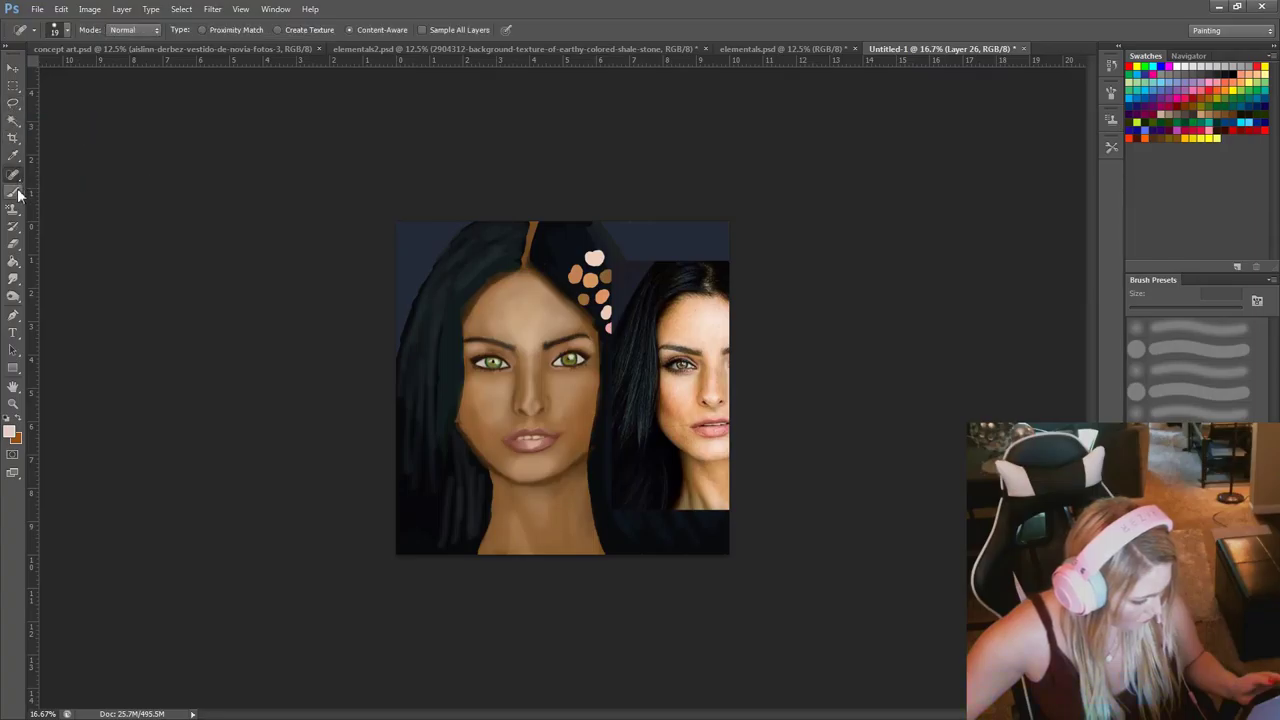
{"action": "left_click", "coordinate": [66, 30]}
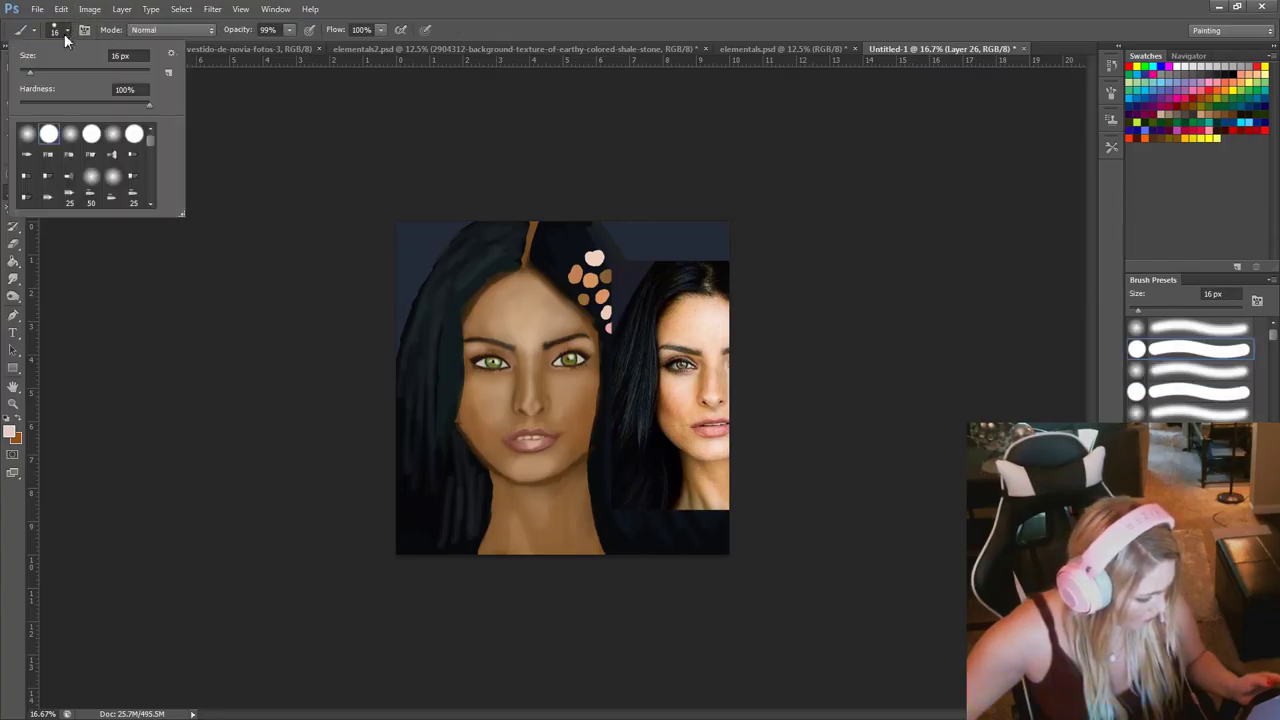
{"action": "left_click", "coordinate": [91, 70]}
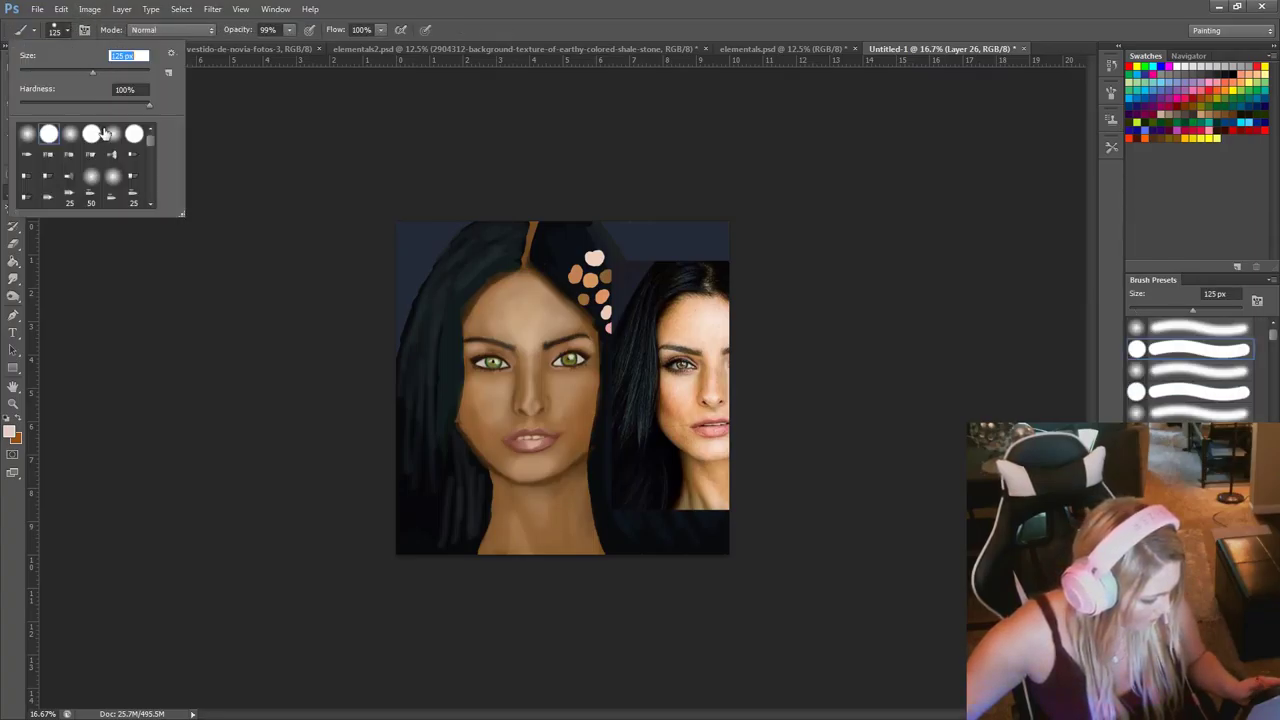
{"action": "left_click", "coordinate": [27, 133]}
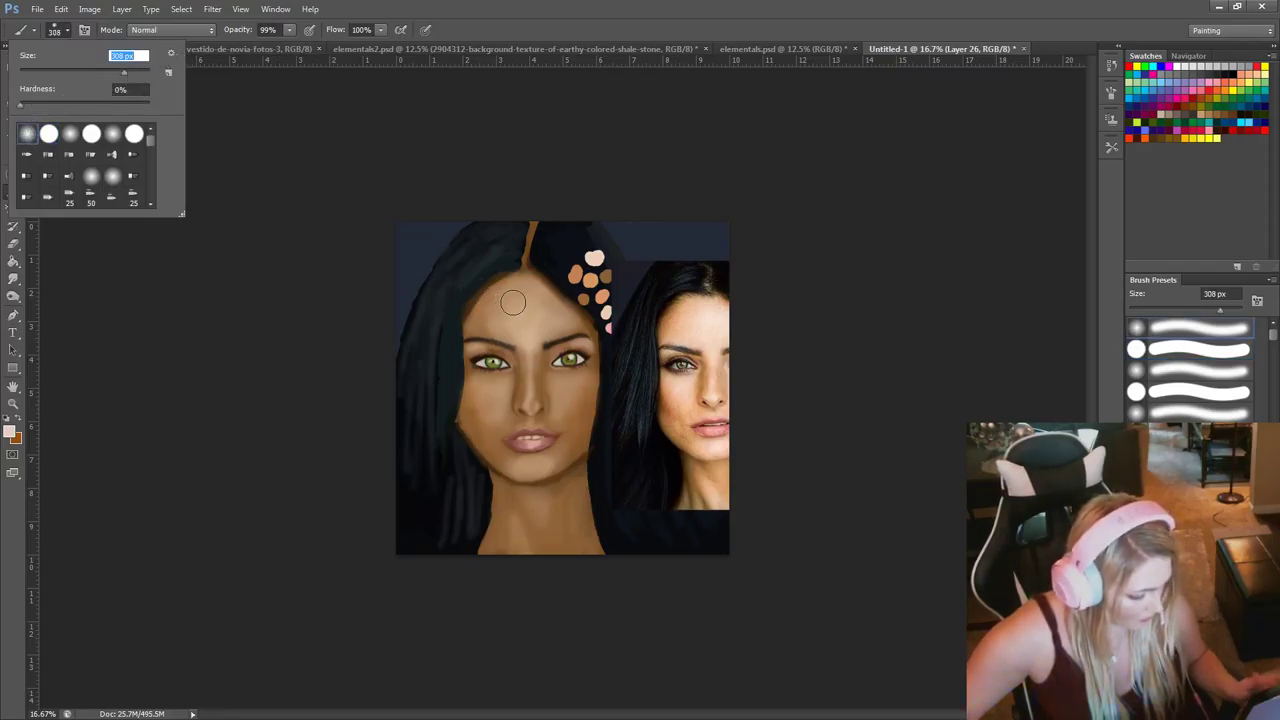
{"action": "mouse_move", "coordinate": [506, 294]}
{"action": "left_mouse_down"}
{"action": "mouse_move", "coordinate": [515, 333]}
{"action": "mouse_move", "coordinate": [509, 298]}
{"action": "mouse_move", "coordinate": [540, 300]}
{"action": "left_mouse_up"}
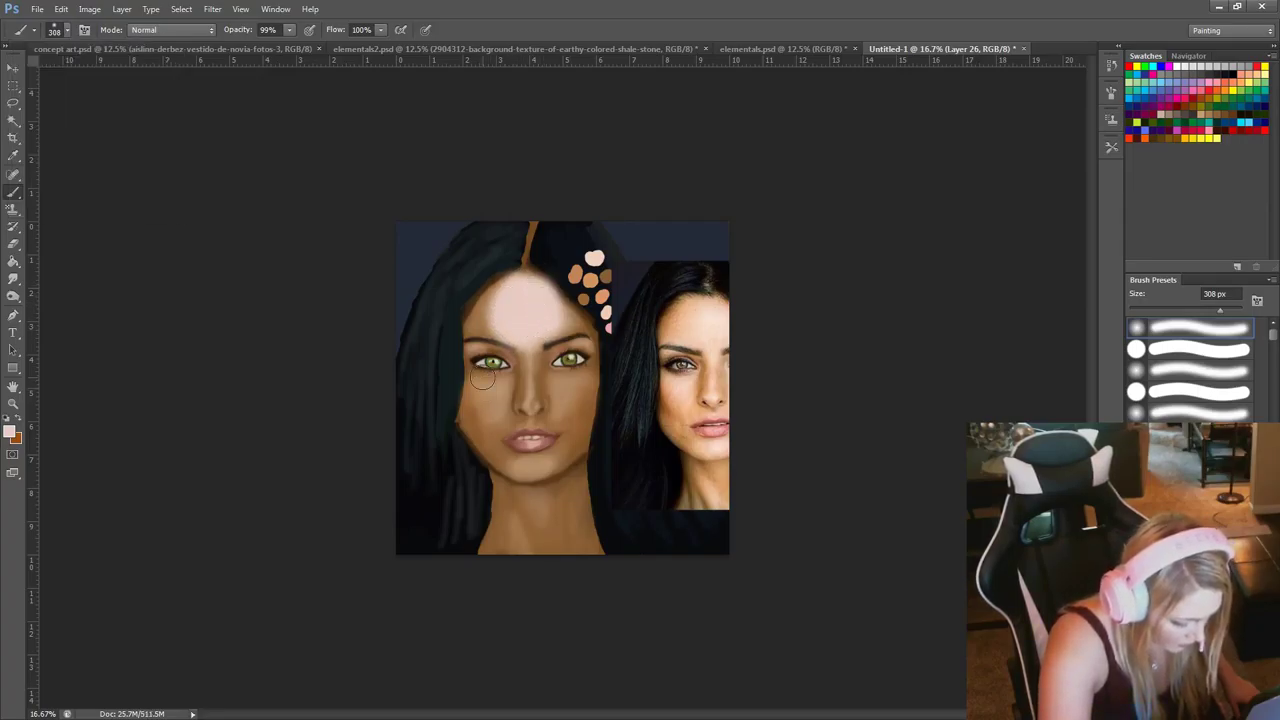
Reduce the brush to 86 px and paint pale pink highlights on the chin, both cheeks and the tip of the nose.
{"action": "right_click", "coordinate": [545, 470]}
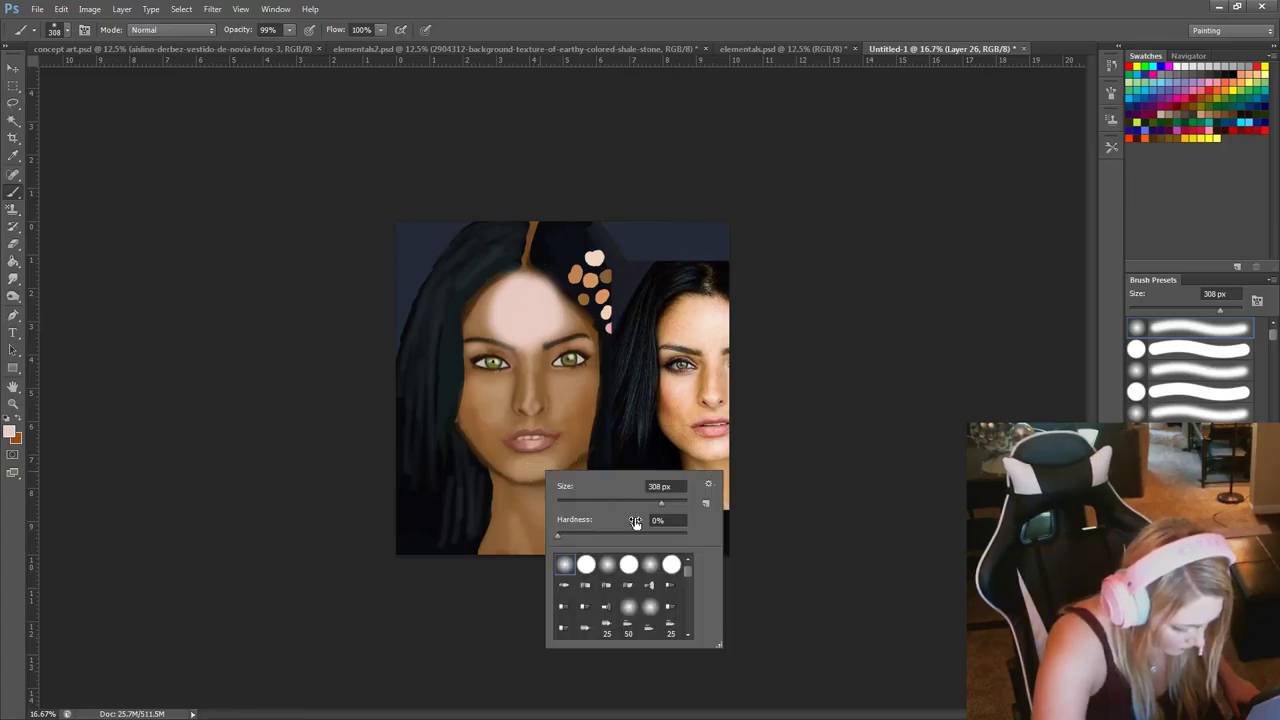
{"action": "left_click_drag", "start_coordinate": [628, 504], "coordinate": [603, 499]}
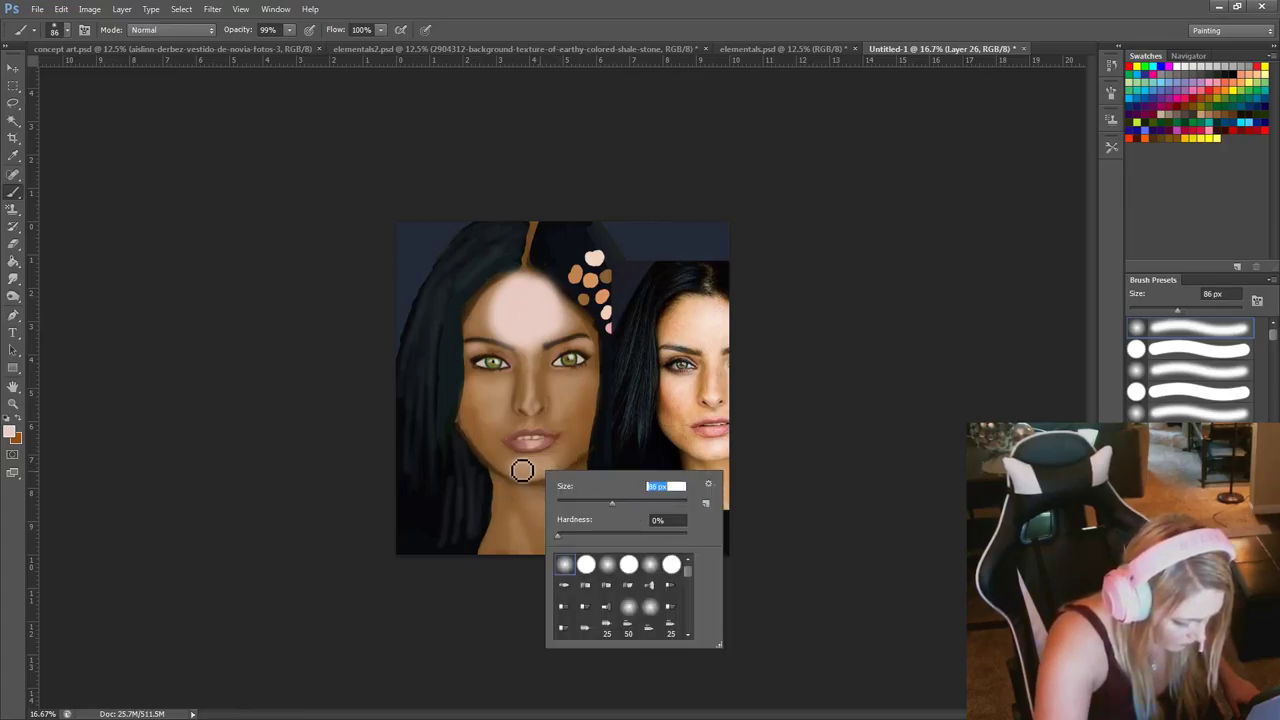
{"action": "mouse_move", "coordinate": [523, 470]}
{"action": "left_mouse_down"}
{"action": "mouse_move", "coordinate": [575, 452]}
{"action": "mouse_move", "coordinate": [571, 473]}
{"action": "left_mouse_up"}
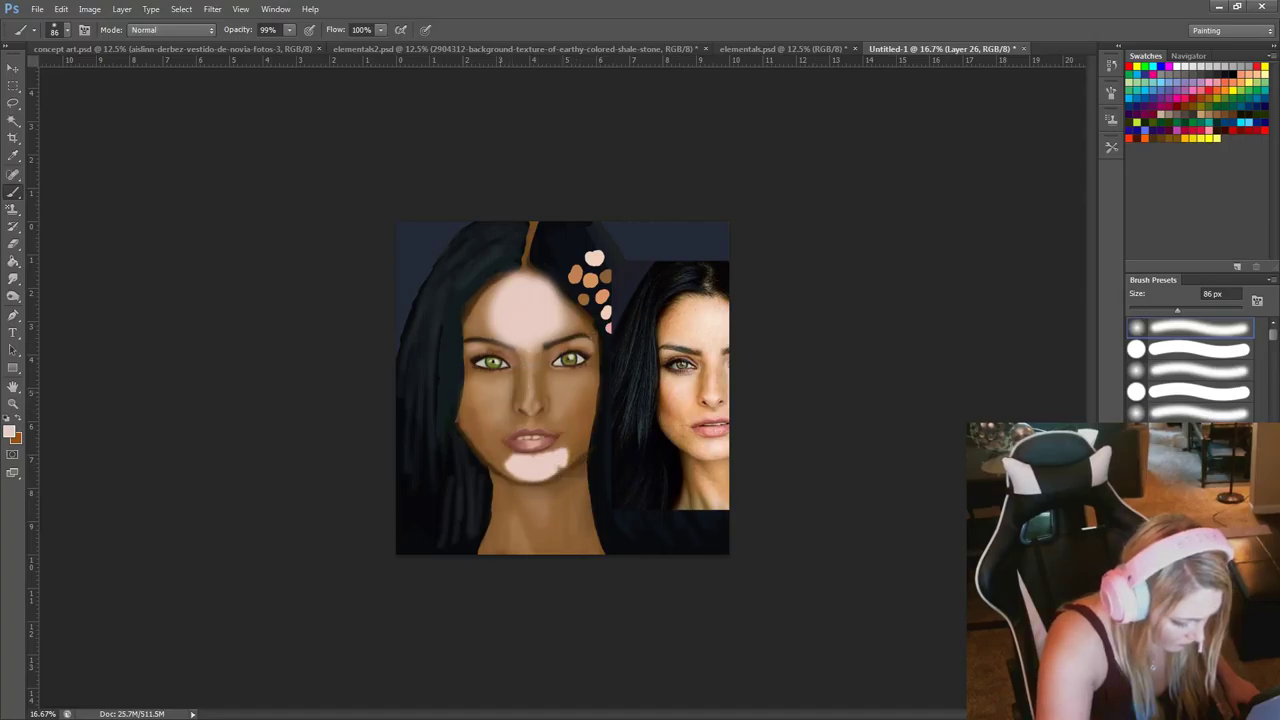
{"action": "mouse_move", "coordinate": [497, 393]}
{"action": "left_mouse_down"}
{"action": "mouse_move", "coordinate": [493, 427]}
{"action": "mouse_move", "coordinate": [569, 400]}
{"action": "mouse_move", "coordinate": [579, 416]}
{"action": "mouse_move", "coordinate": [588, 384]}
{"action": "left_mouse_up"}
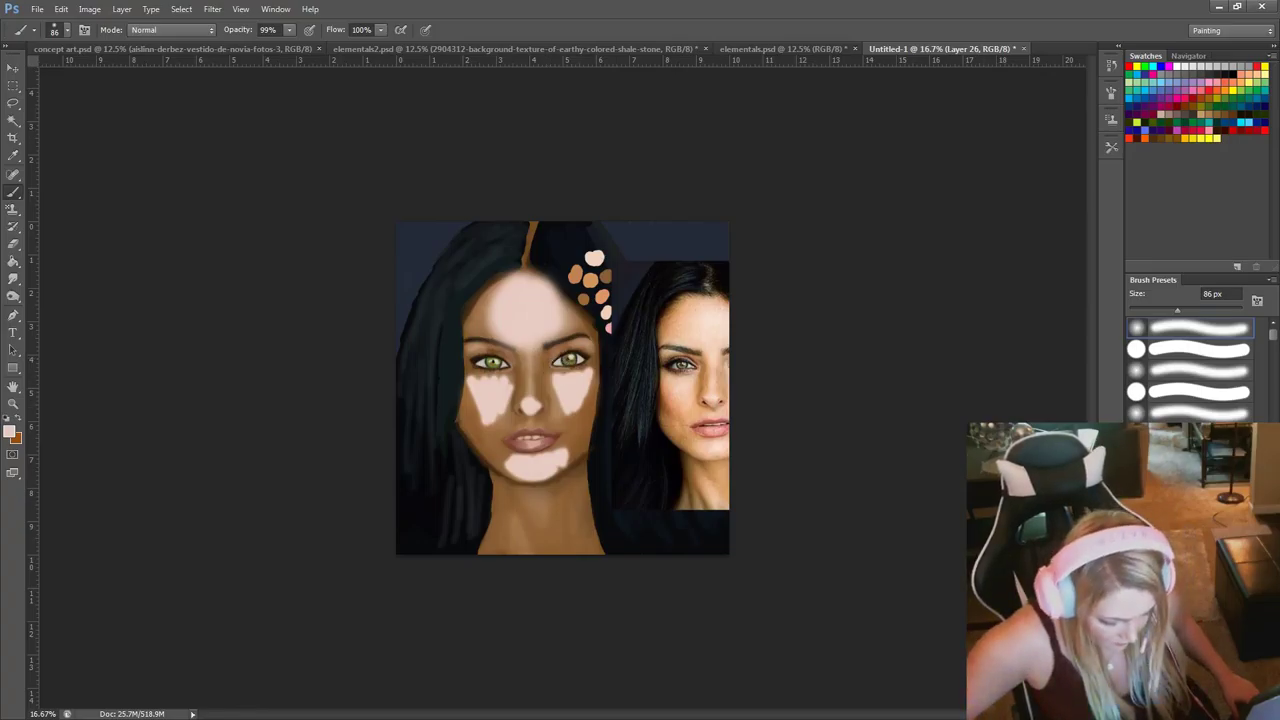
Blend the highlights into the skin by setting Layer 26 to Overlay, and brush pale pink down the neck.
{"action": "key", "text": "ctrl+f"}
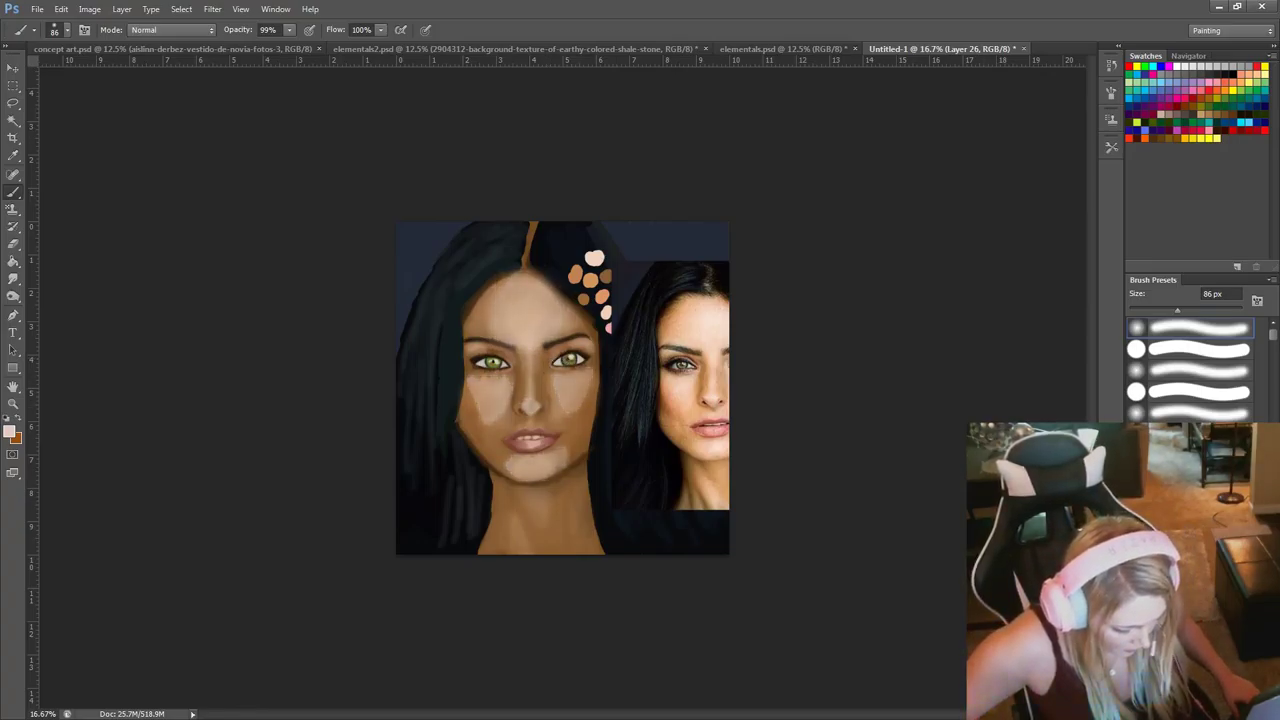
{"action": "left_click", "coordinate": [1172, 537]}
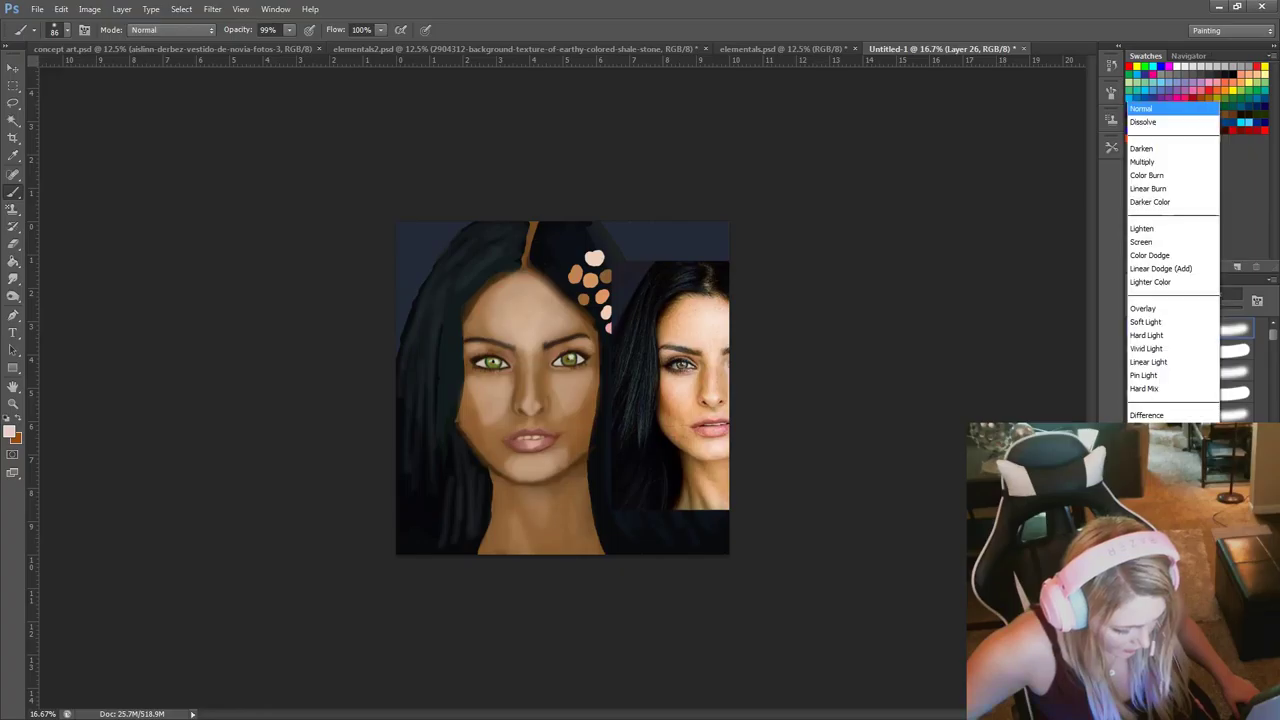
{"action": "left_click", "coordinate": [1133, 309]}
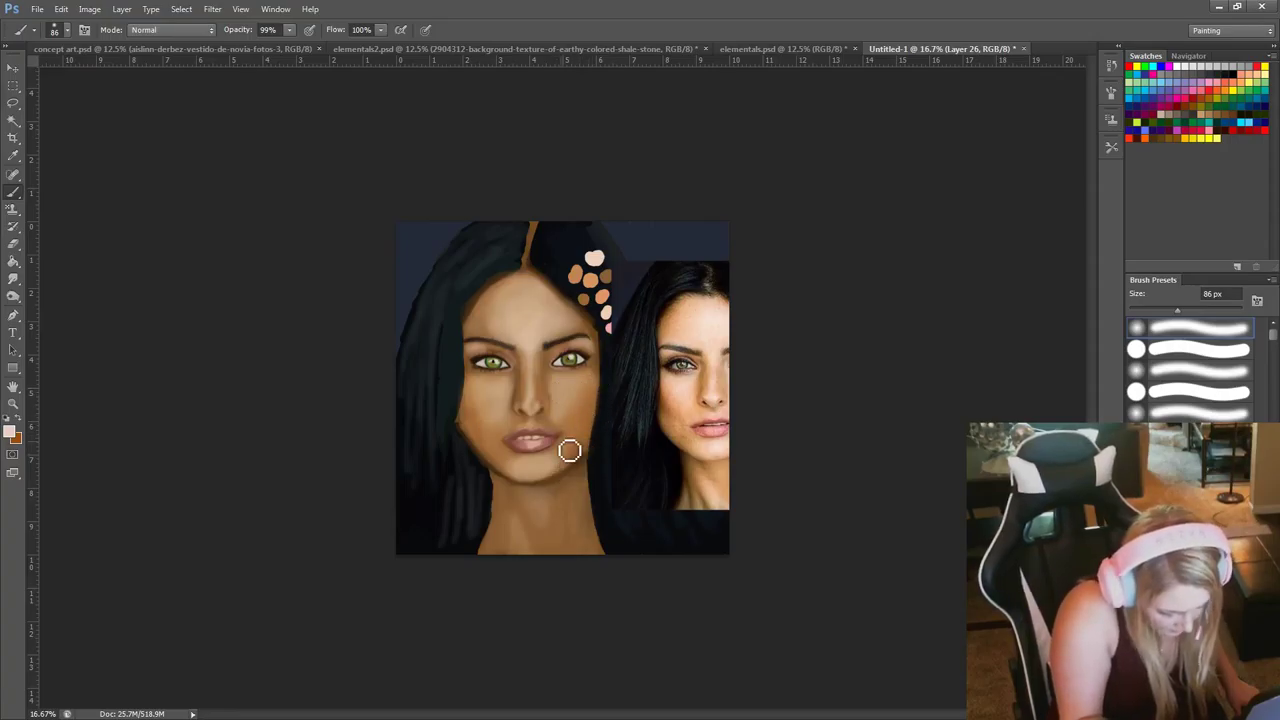
{"action": "left_click_drag", "start_coordinate": [578, 490], "coordinate": [568, 548]}
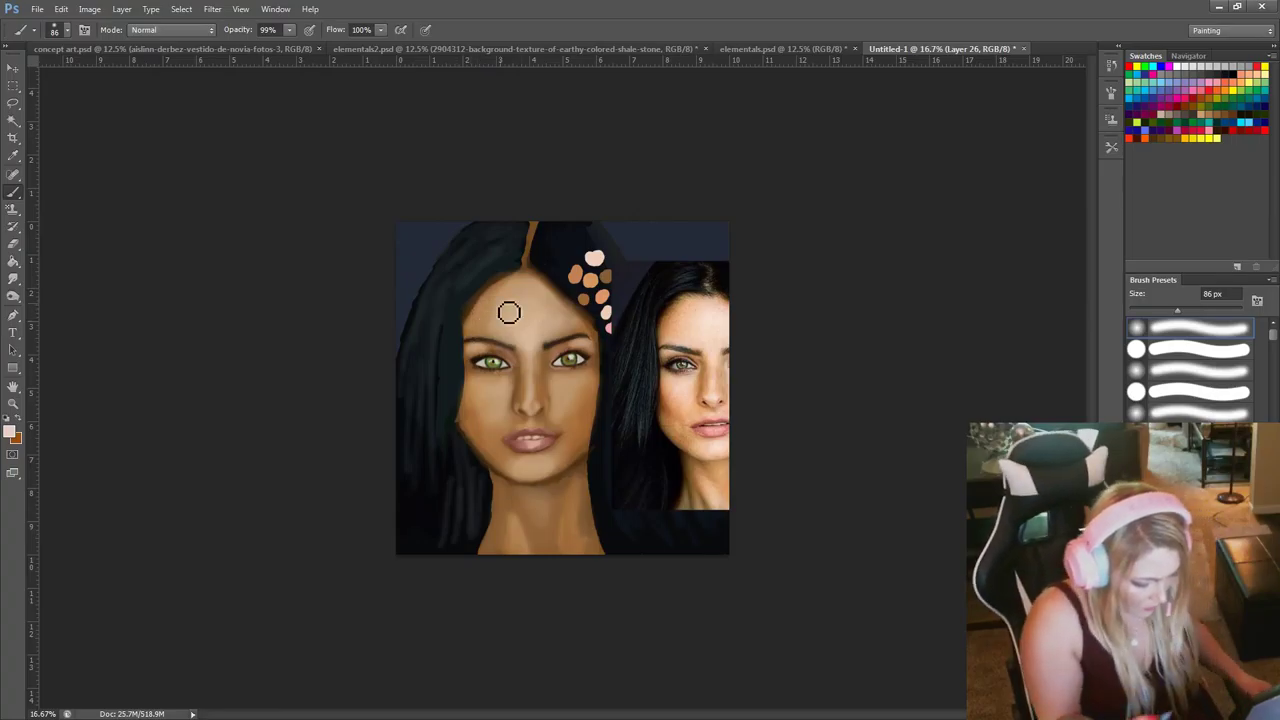
Sample a stronger pink from the photo's lips and paint a soft blush on the cheeks with a 147 px brush.
{"action": "key", "text": "alt"}
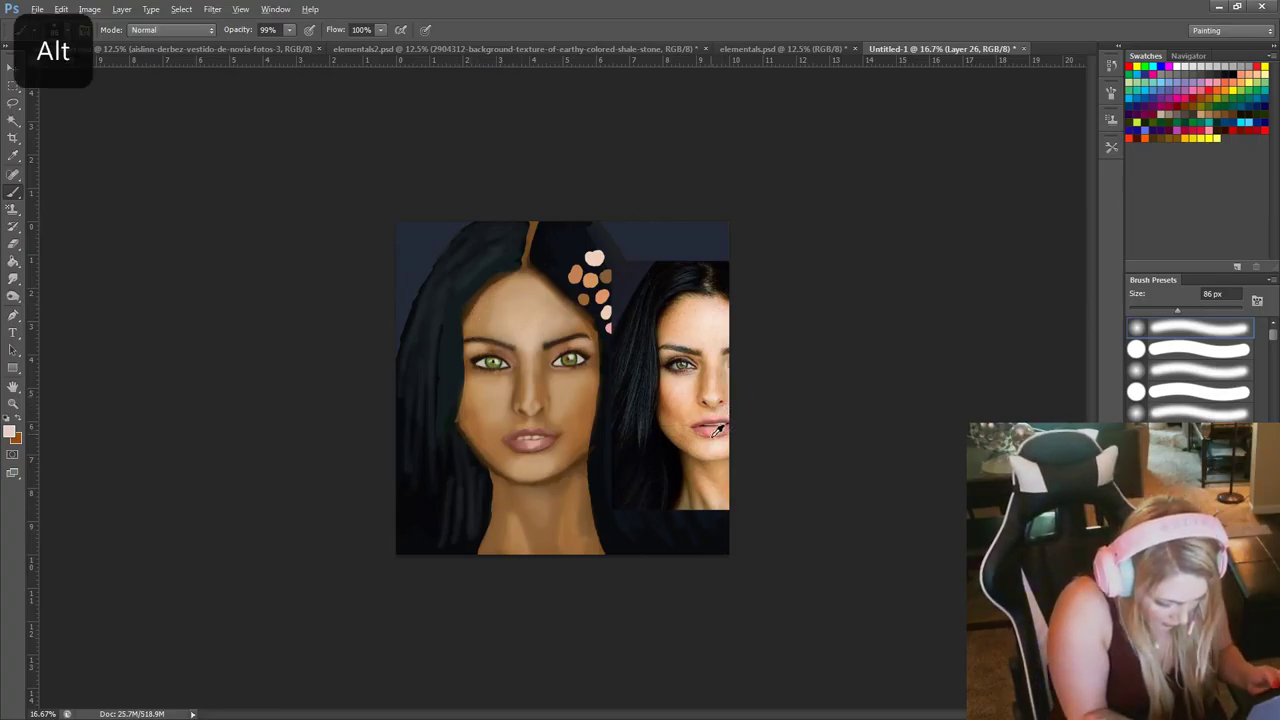
{"action": "left_click", "coordinate": [726, 428], "text": "alt"}
{"action": "right_click", "coordinate": [557, 420]}
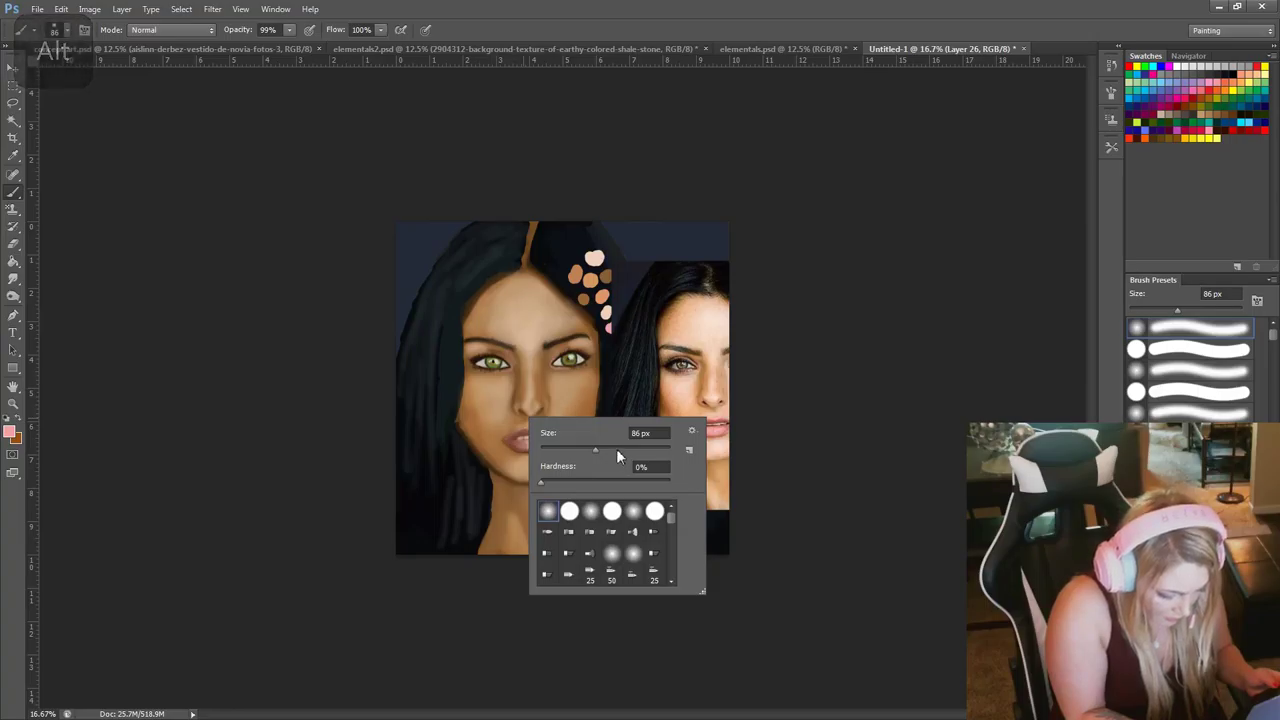
{"action": "left_click", "coordinate": [474, 426]}
{"action": "mouse_move", "coordinate": [474, 426]}
{"action": "left_mouse_down"}
{"action": "mouse_move", "coordinate": [480, 412]}
{"action": "mouse_move", "coordinate": [491, 434]}
{"action": "mouse_move", "coordinate": [491, 400]}
{"action": "mouse_move", "coordinate": [503, 409]}
{"action": "mouse_move", "coordinate": [492, 392]}
{"action": "mouse_move", "coordinate": [495, 418]}
{"action": "mouse_move", "coordinate": [484, 398]}
{"action": "left_mouse_up"}
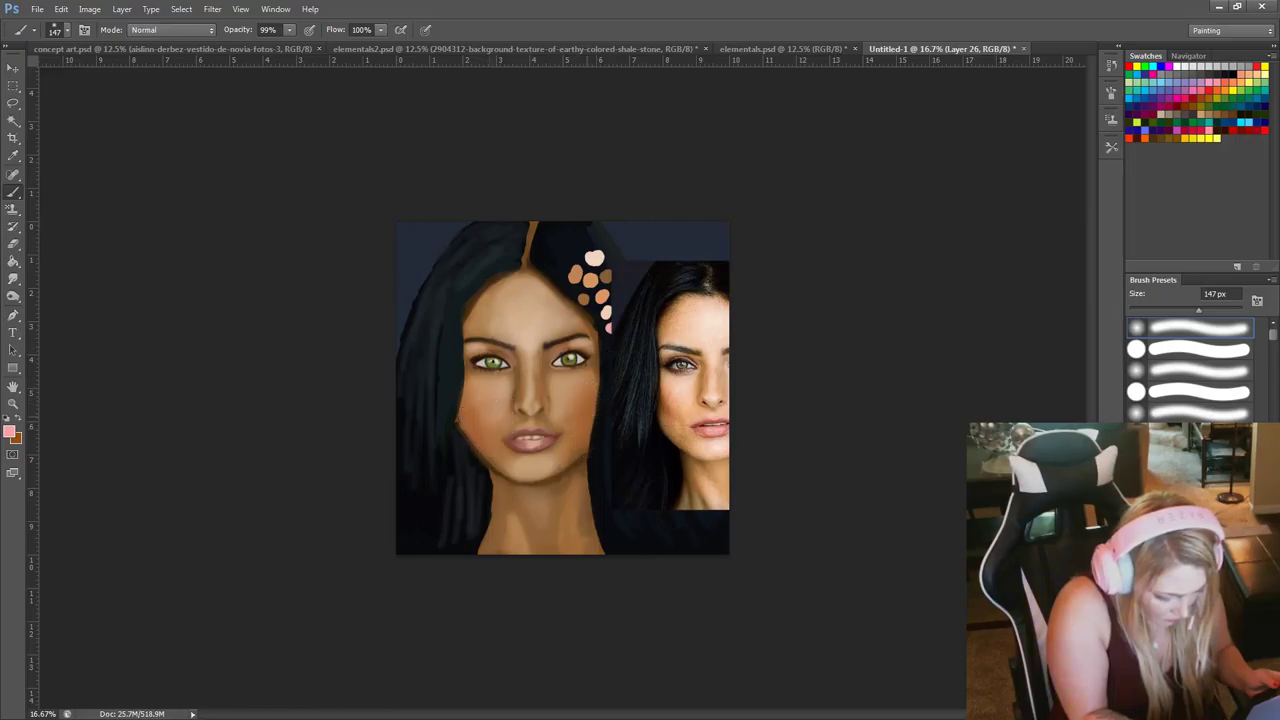
Undo the last blush stroke, reduce the soft brush to 96 px and sample the pale pink swatch painted over the hair.
{"action": "left_click", "coordinate": [584, 404]}
{"action": "key", "text": "ctrl+z"}
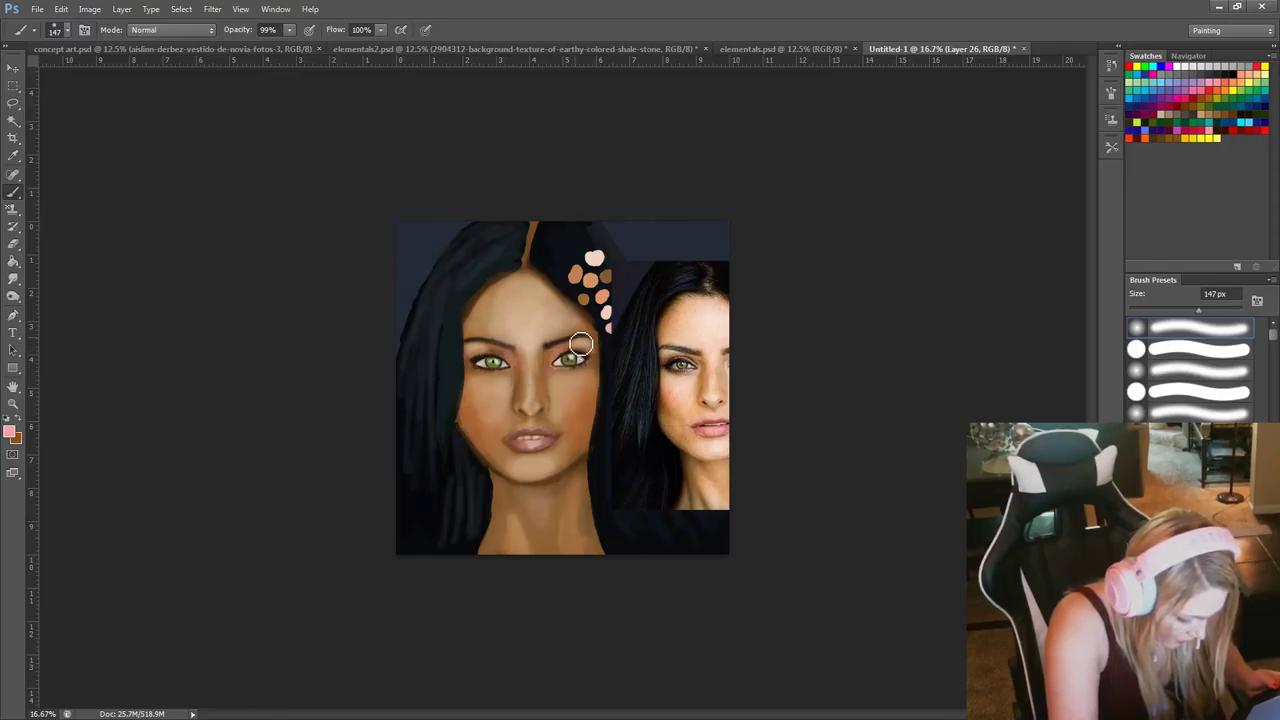
{"action": "right_click", "coordinate": [614, 430]}
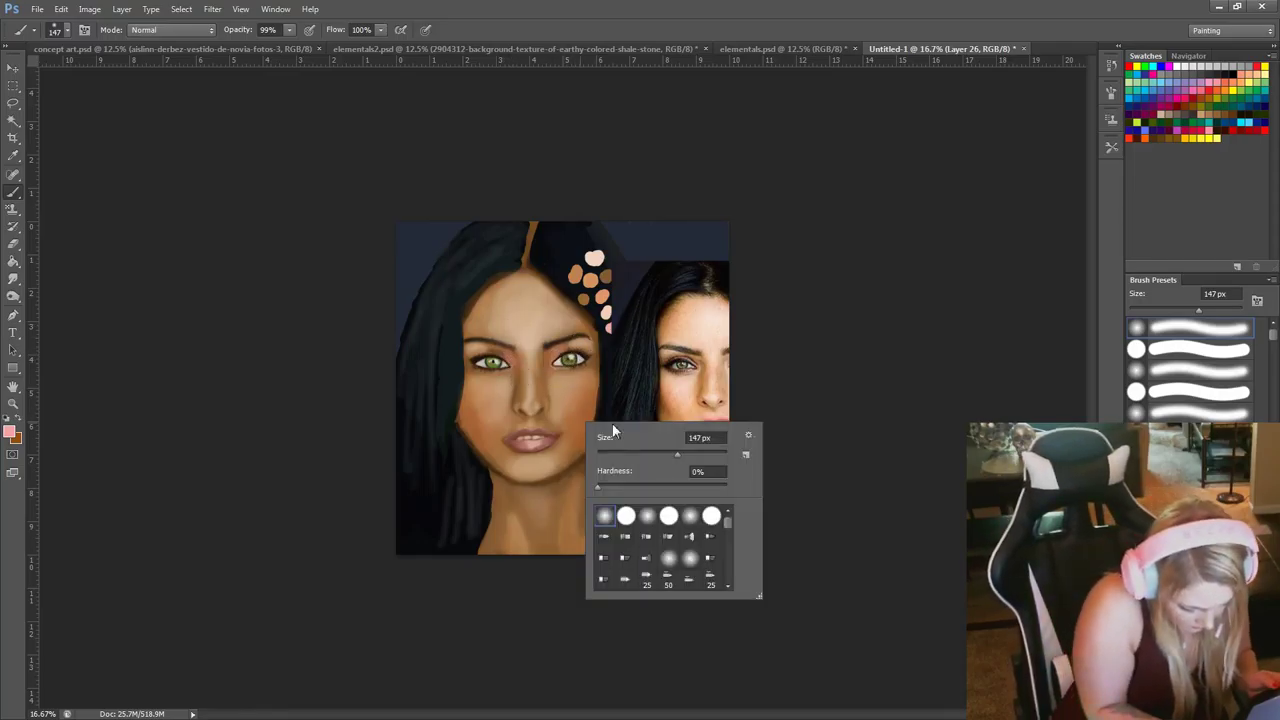
{"action": "key", "text": "Return"}
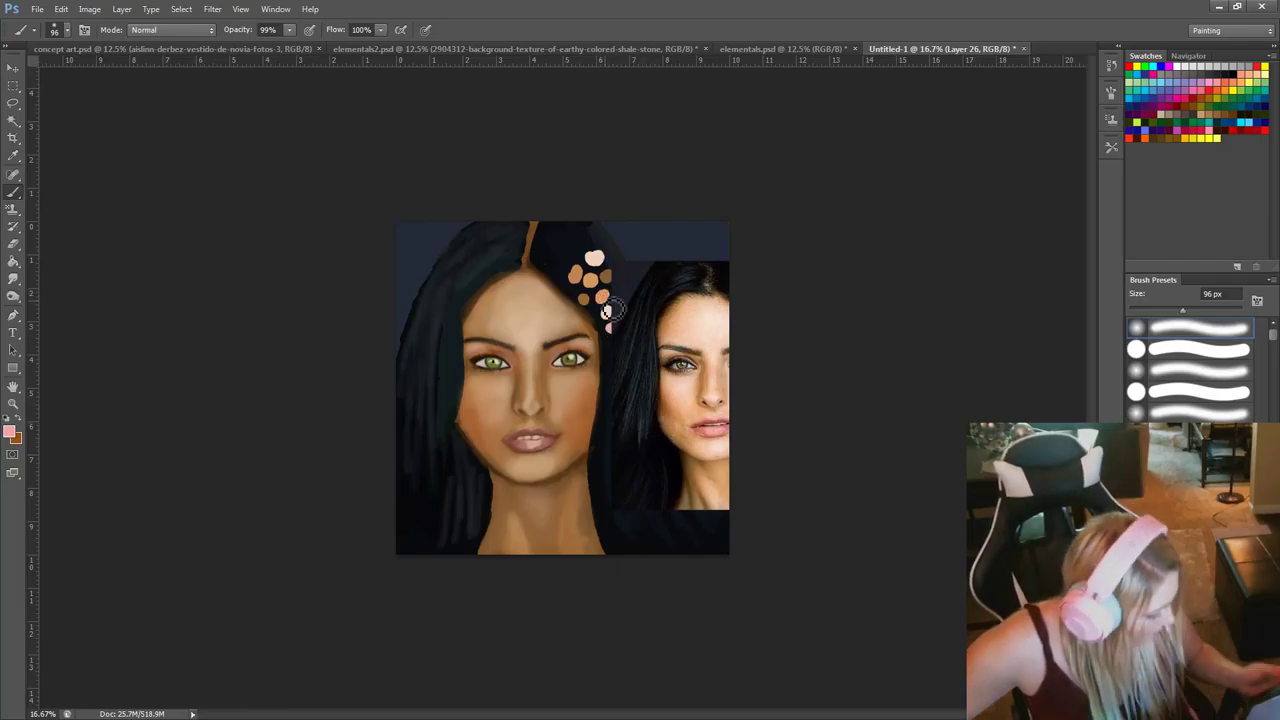
{"action": "left_click", "coordinate": [600, 260], "text": "alt"}
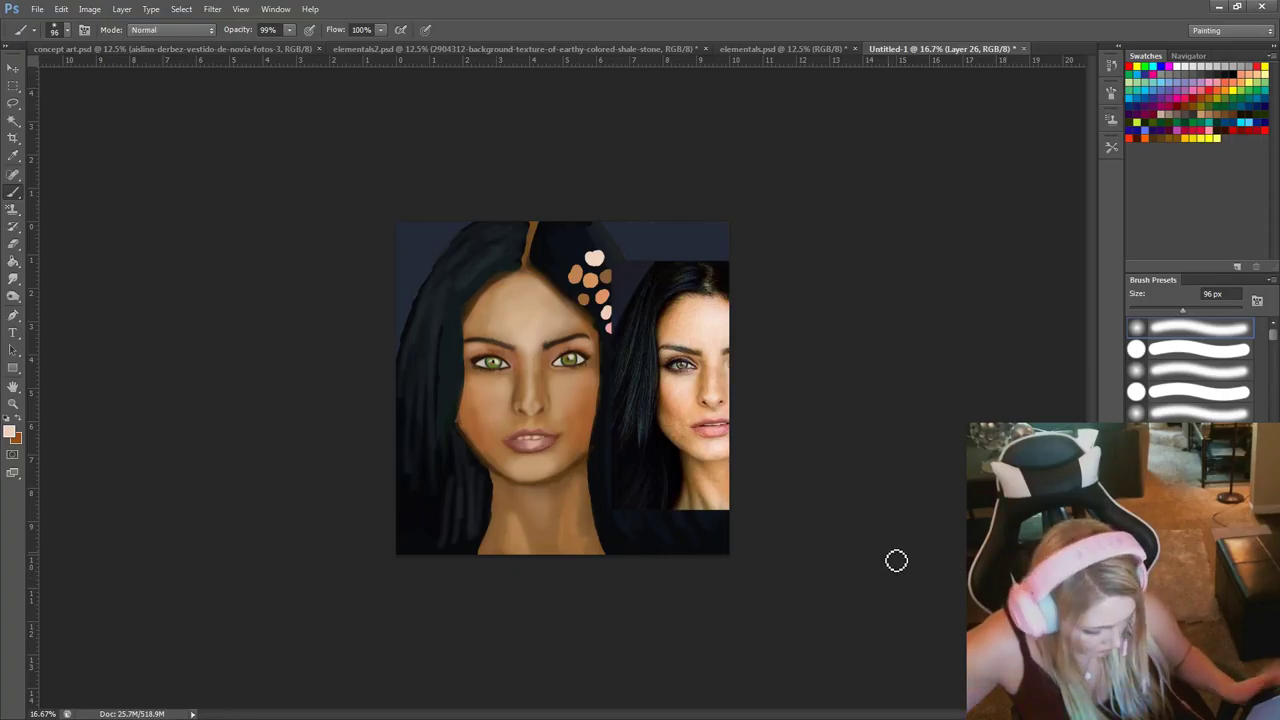
Sample near-black from the photo's upper lash line and darken the outline of the left-hand eye with a 10 px soft brush.
{"action": "key", "text": "ctrl+plus"}
{"action": "key", "text": "ctrl+plus"}
{"action": "key", "text": "ctrl+plus"}
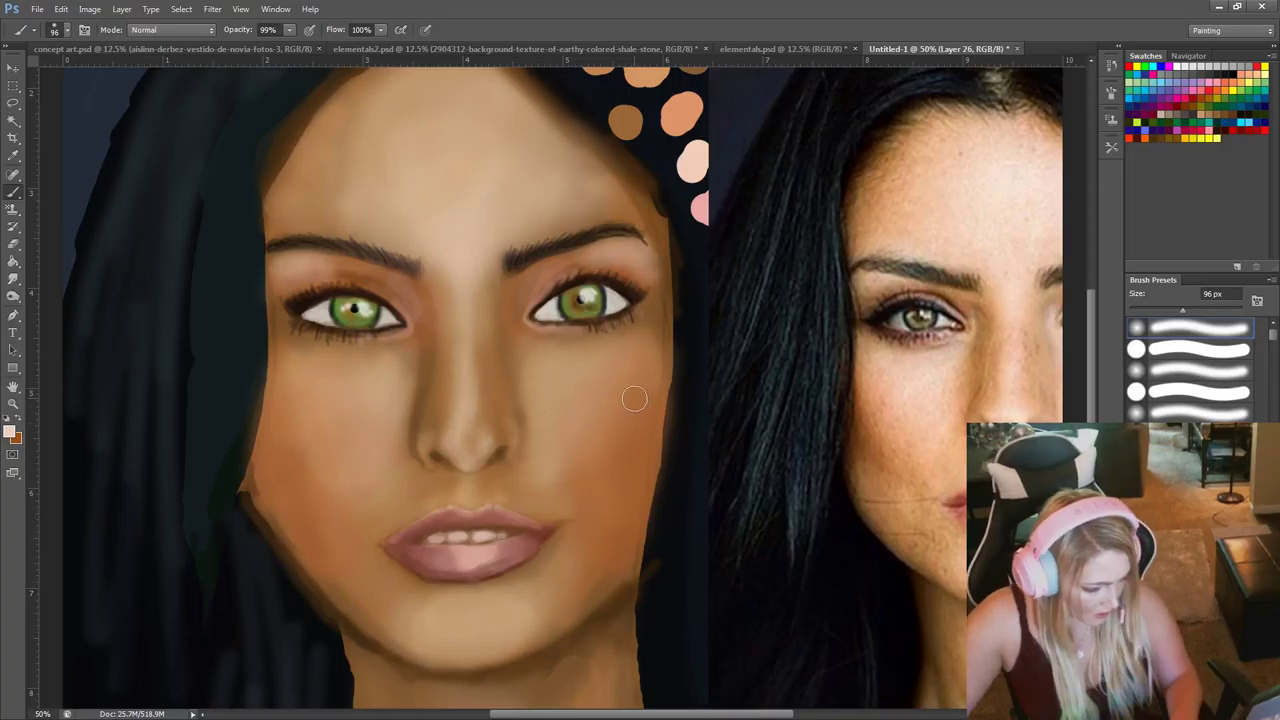
{"action": "key", "text": "alt"}
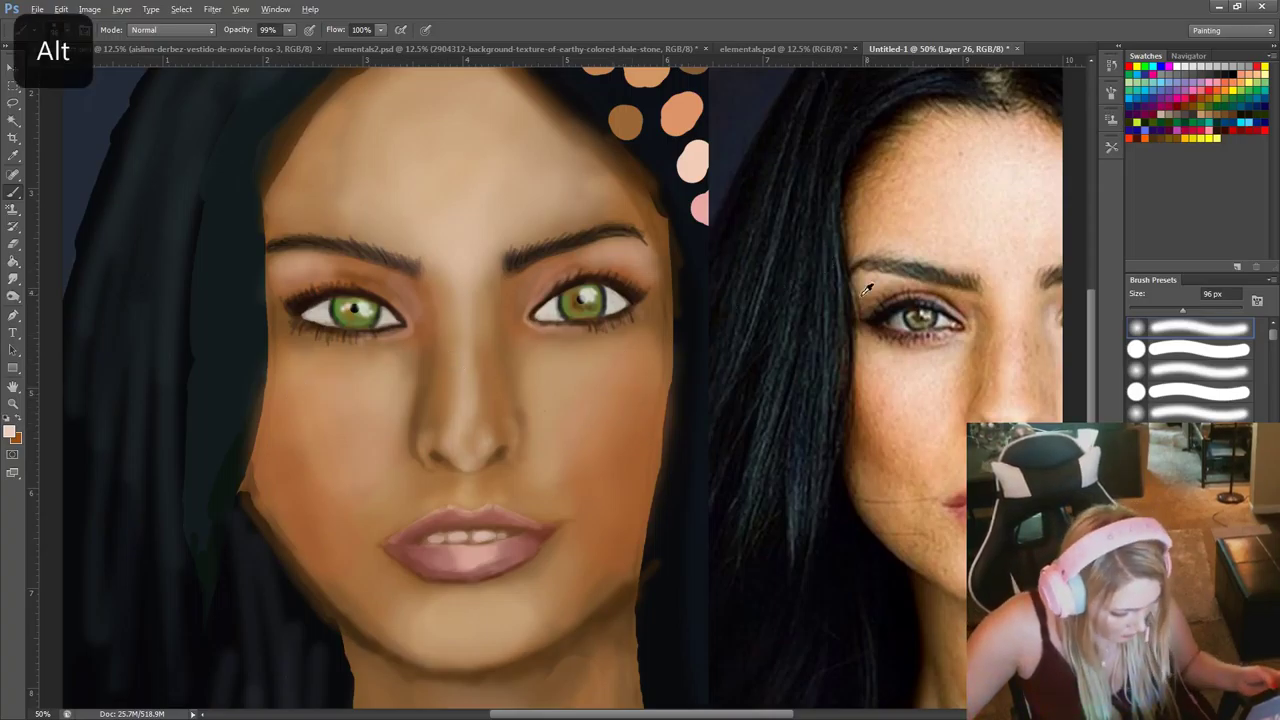
{"action": "left_click", "coordinate": [909, 300], "text": "alt"}
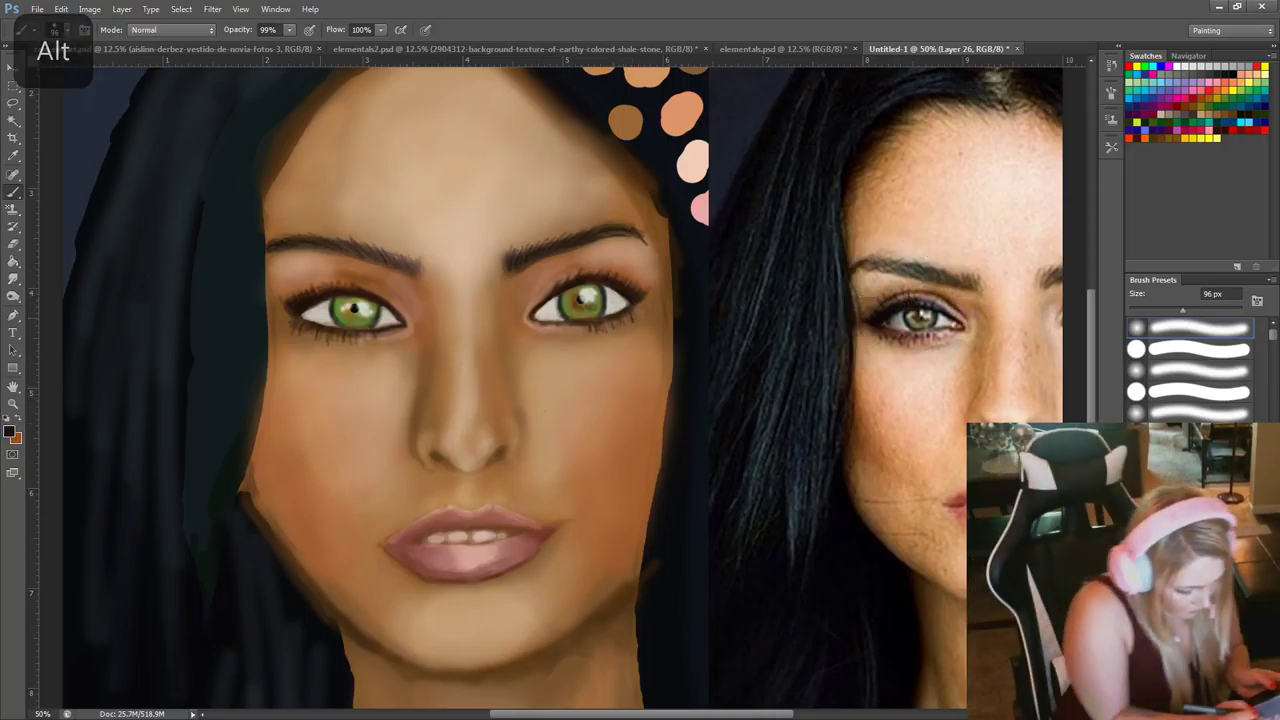
{"action": "right_click", "coordinate": [325, 306]}
{"action": "left_click", "coordinate": [376, 336]}
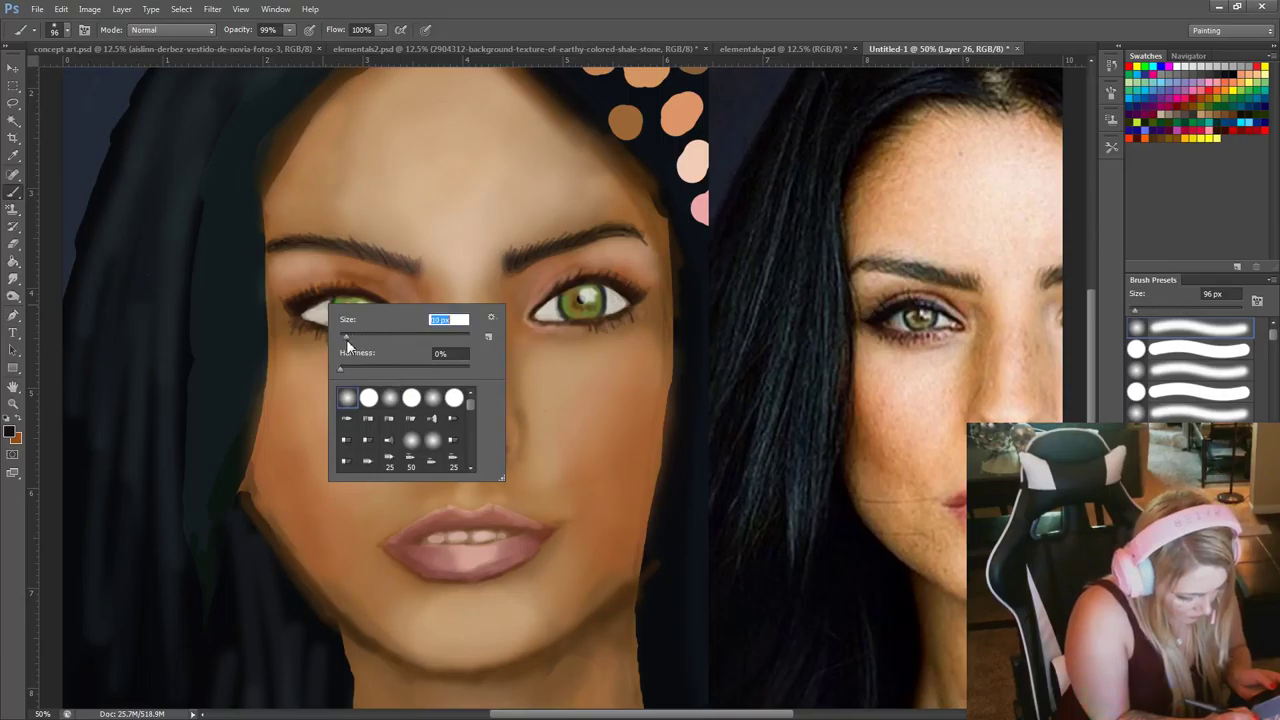
{"action": "left_click", "coordinate": [302, 322]}
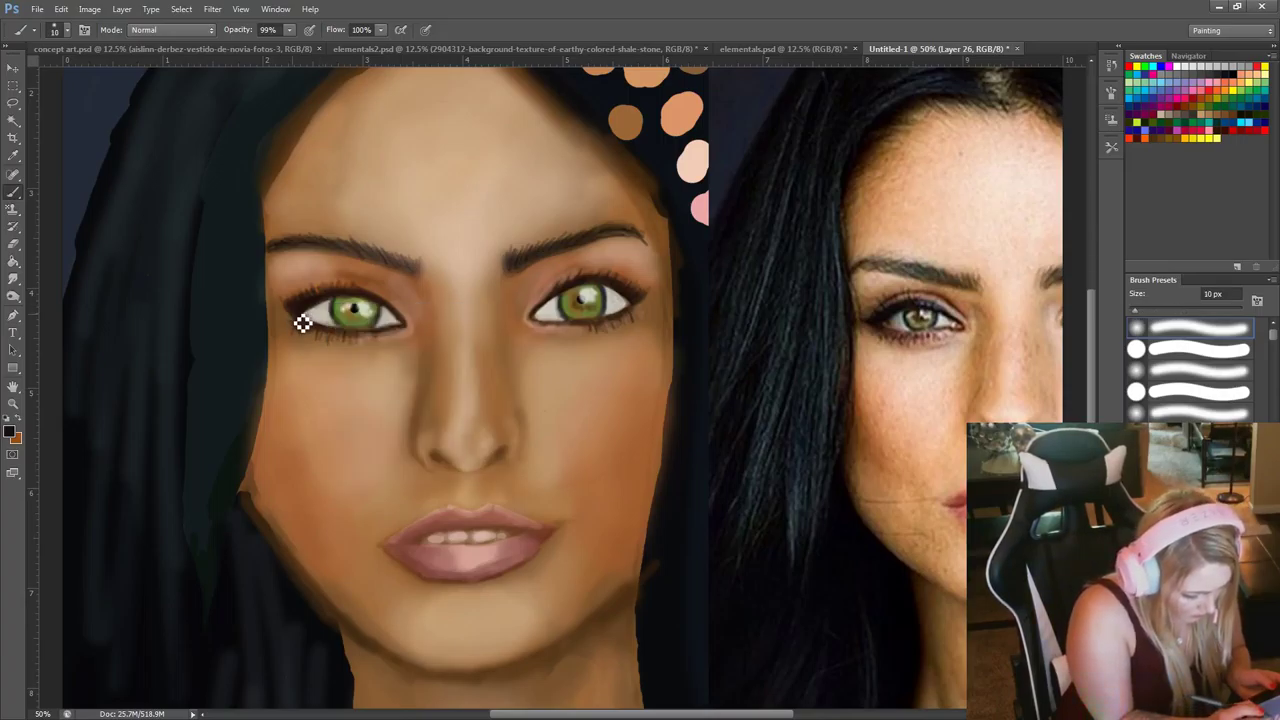
{"action": "mouse_move", "coordinate": [313, 311]}
{"action": "left_mouse_down"}
{"action": "mouse_move", "coordinate": [320, 294]}
{"action": "mouse_move", "coordinate": [337, 300]}
{"action": "mouse_move", "coordinate": [316, 316]}
{"action": "left_mouse_up"}
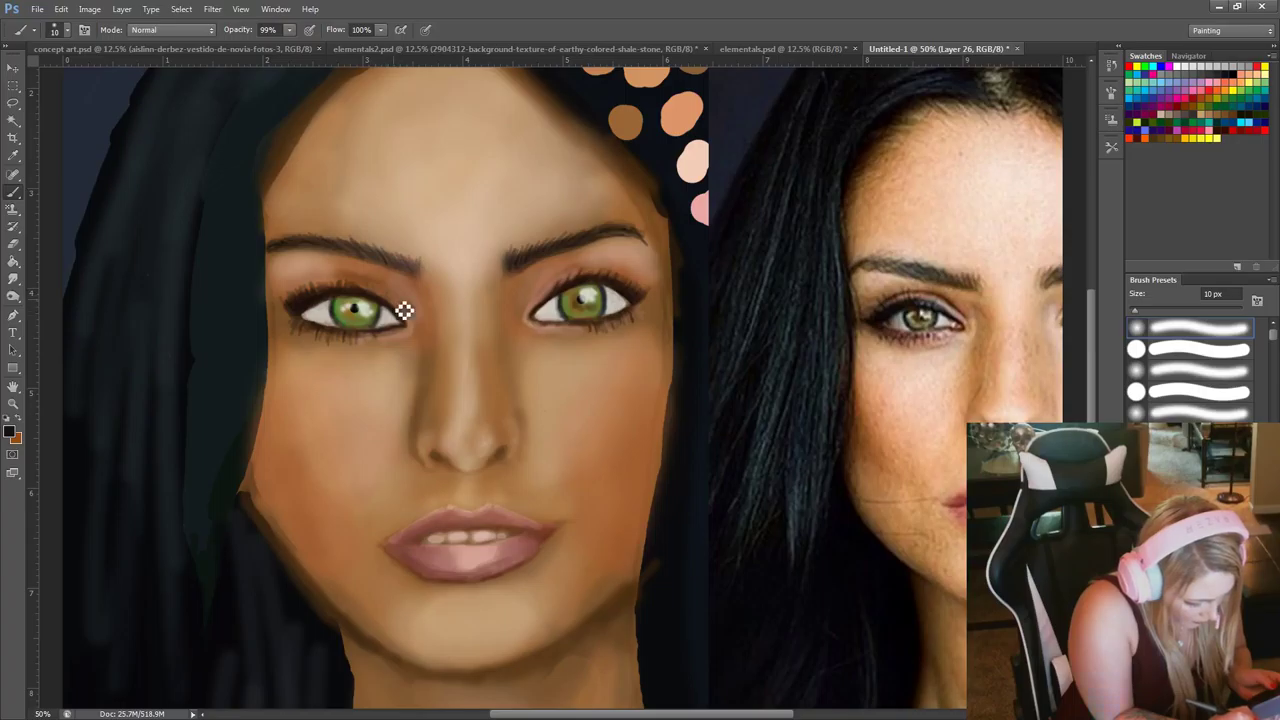
Sample a dark grey from the photo's eye and line the lower lids of both painted eyes on Layer 27.
{"action": "left_click", "coordinate": [935, 300], "text": "alt"}
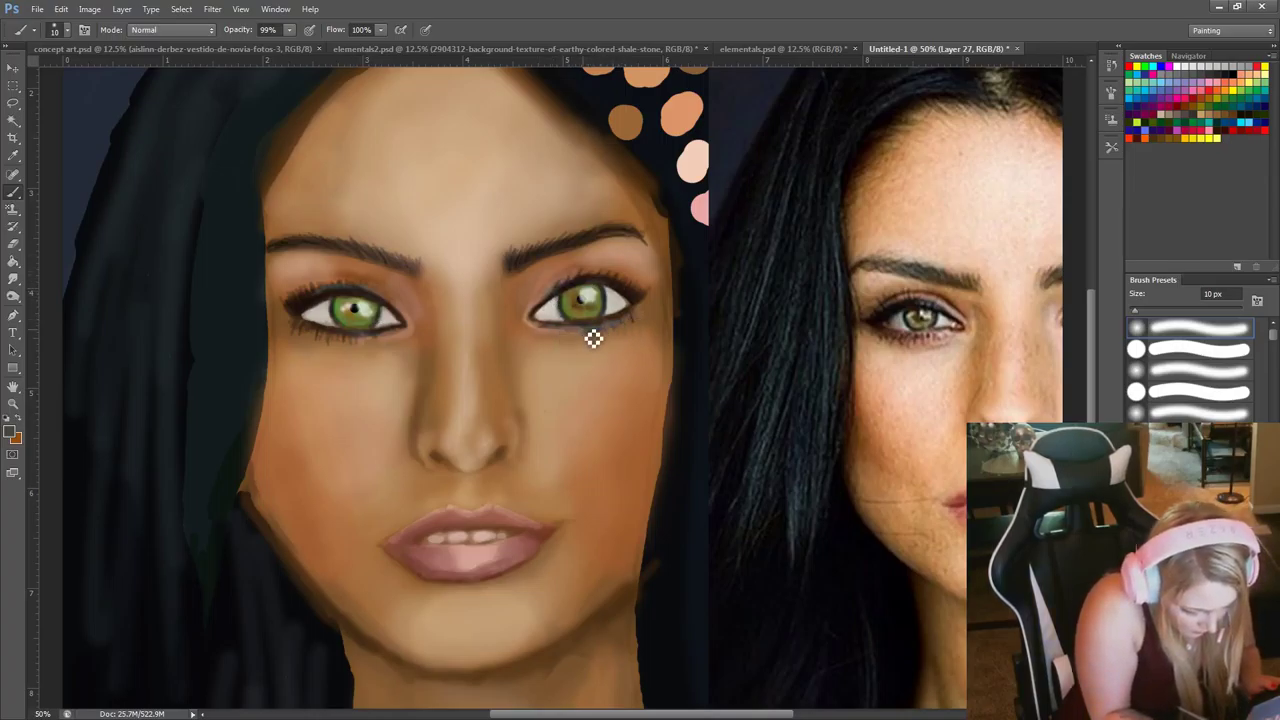
{"action": "left_click", "coordinate": [13, 243]}
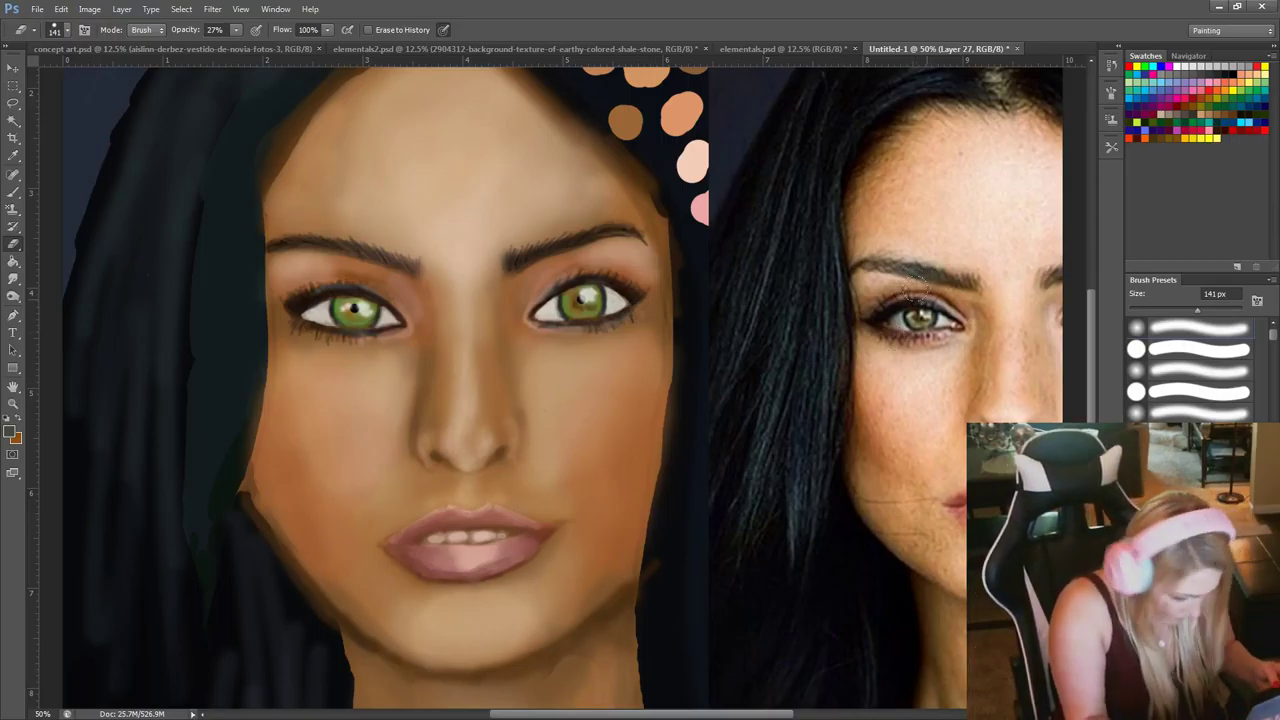
{"action": "key", "text": "alt"}
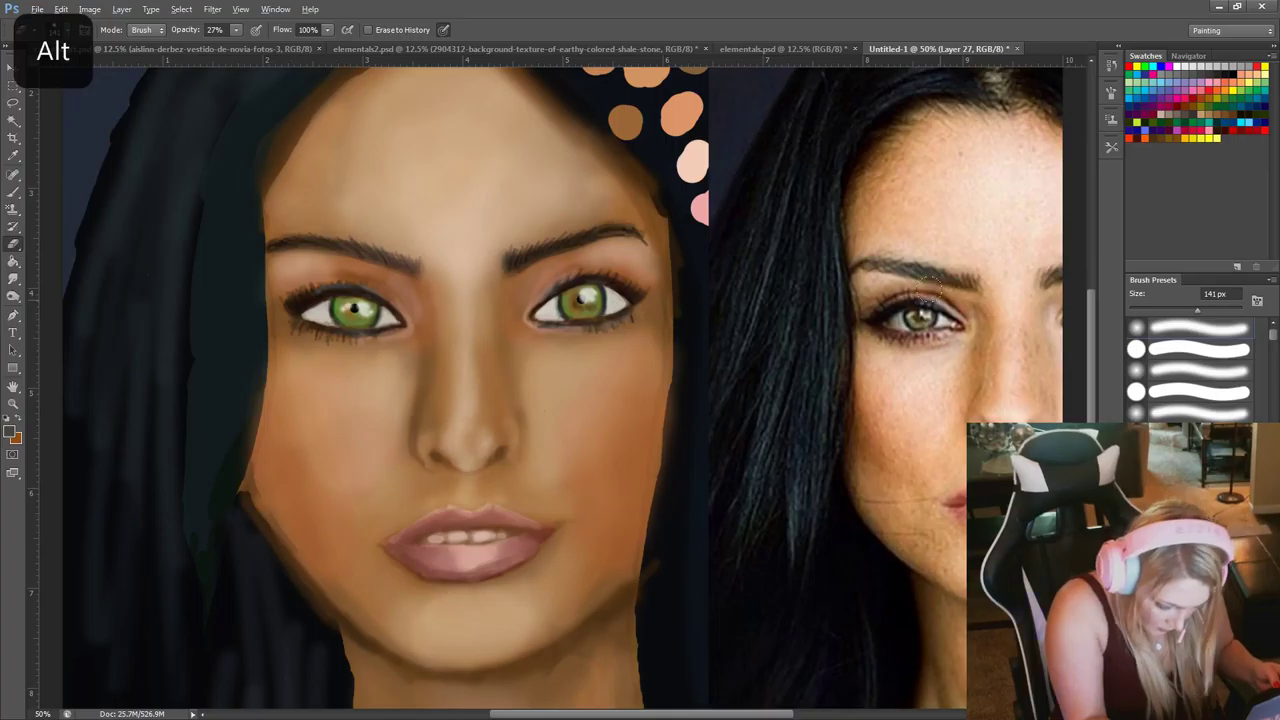
{"action": "left_click", "coordinate": [975, 268], "text": "alt"}
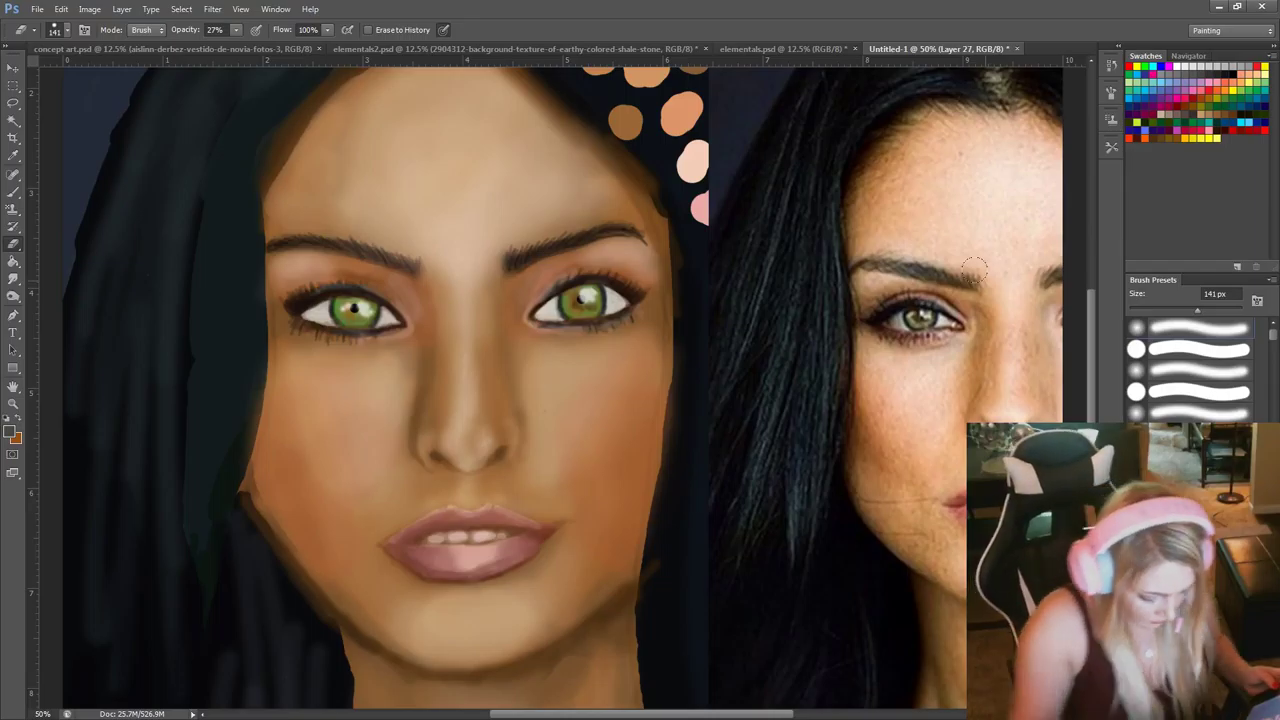
Paint an eyelid crease in dark brown sampled from the photo with a 10 px brush at 49% opacity, and sample dusky pink below its eye.
{"action": "key", "text": "alt"}
{"action": "left_click", "coordinate": [27, 191], "text": "alt"}
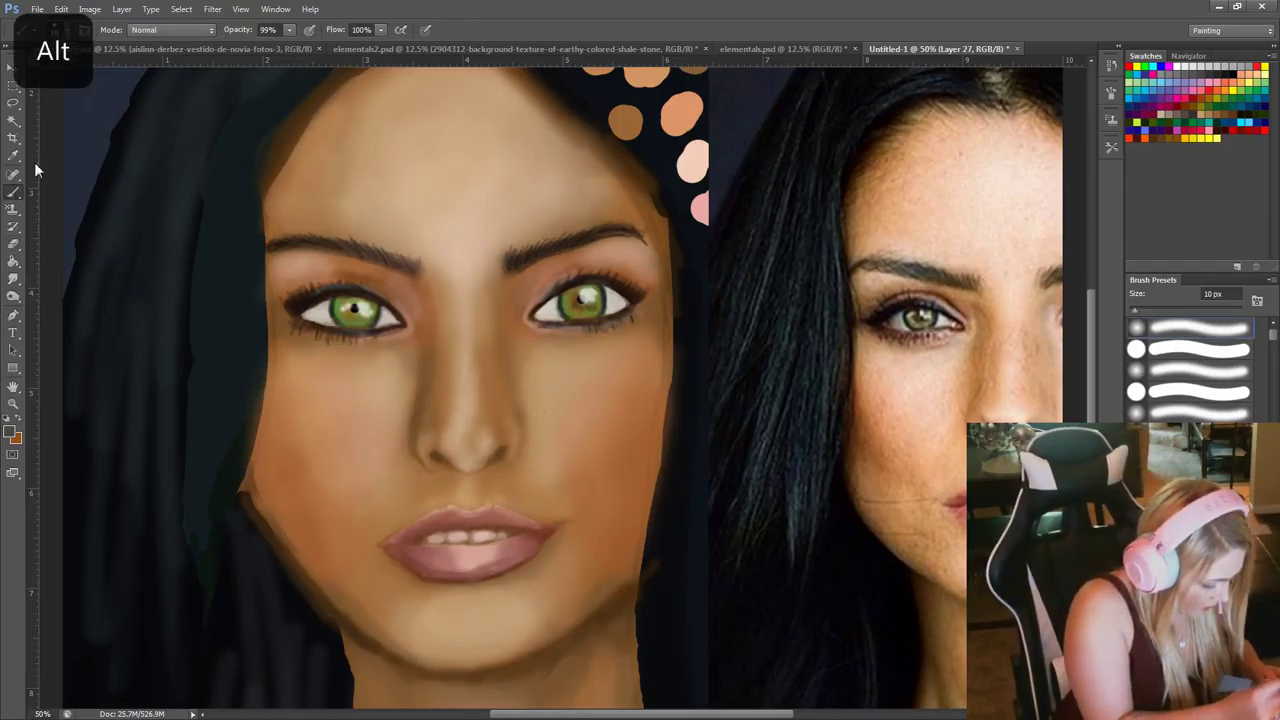
{"action": "left_click", "coordinate": [948, 292], "text": "alt"}
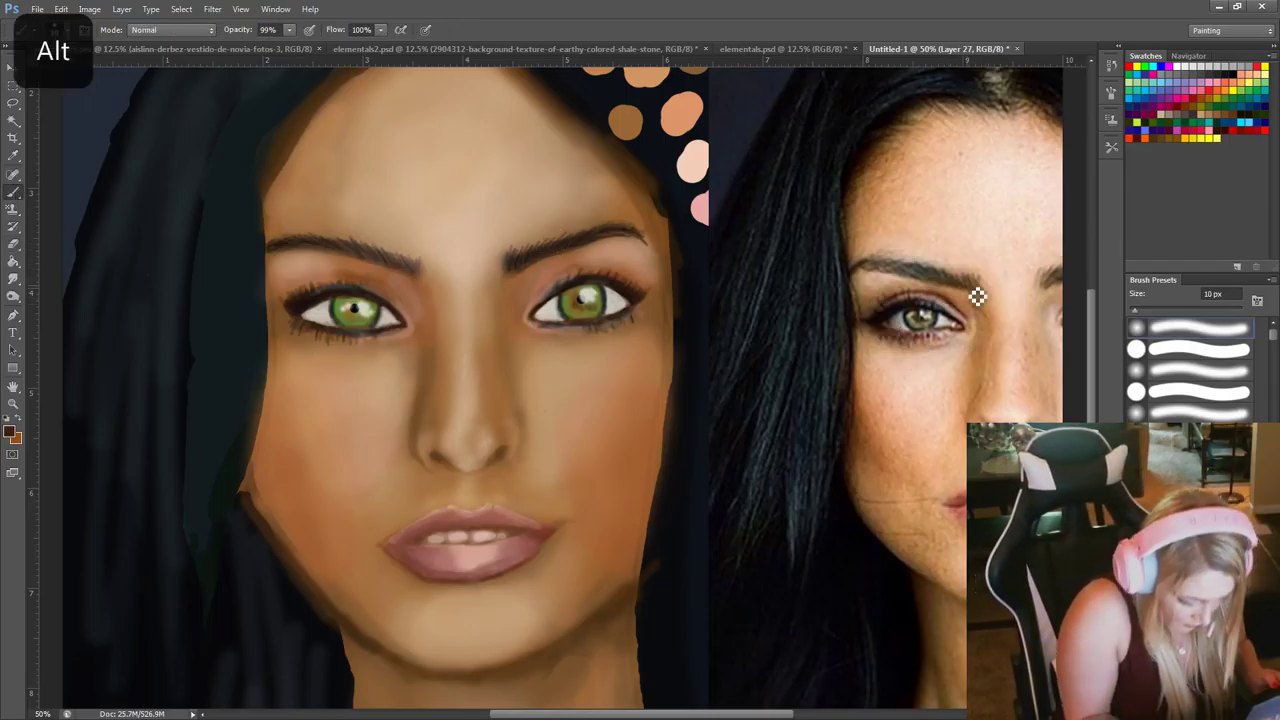
{"action": "right_click", "coordinate": [716, 452]}
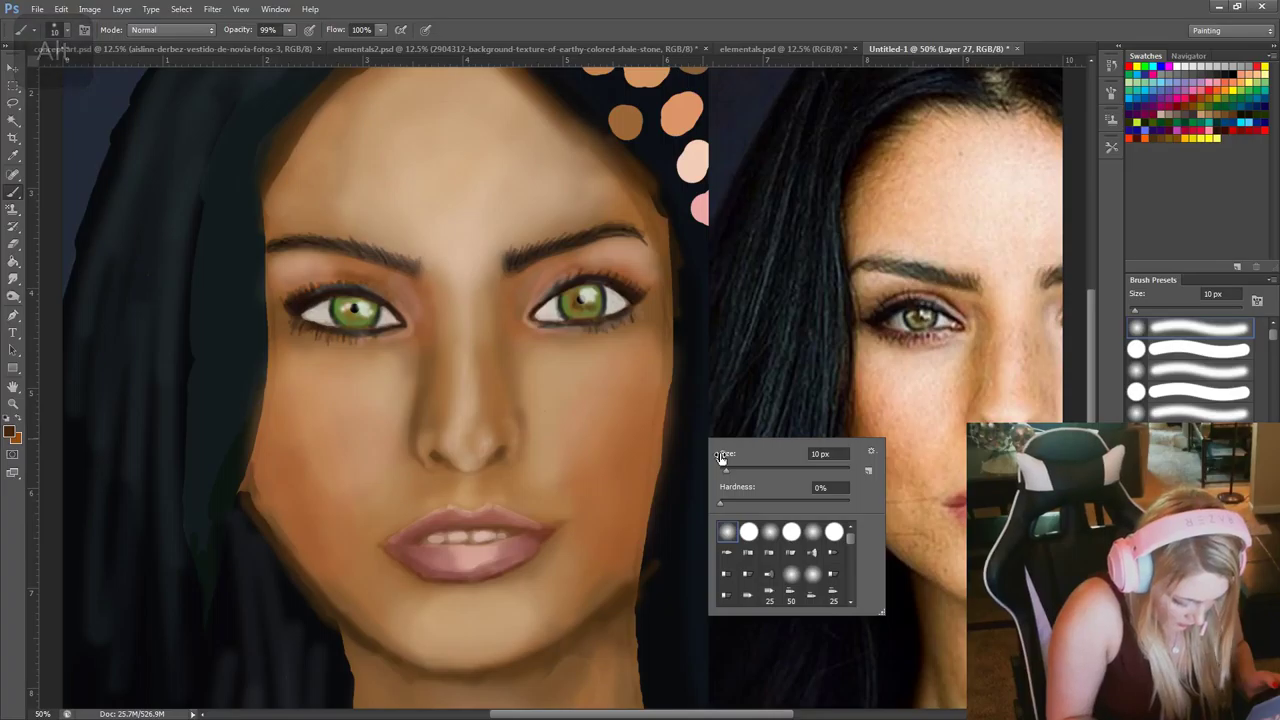
{"action": "left_click", "coordinate": [289, 30]}
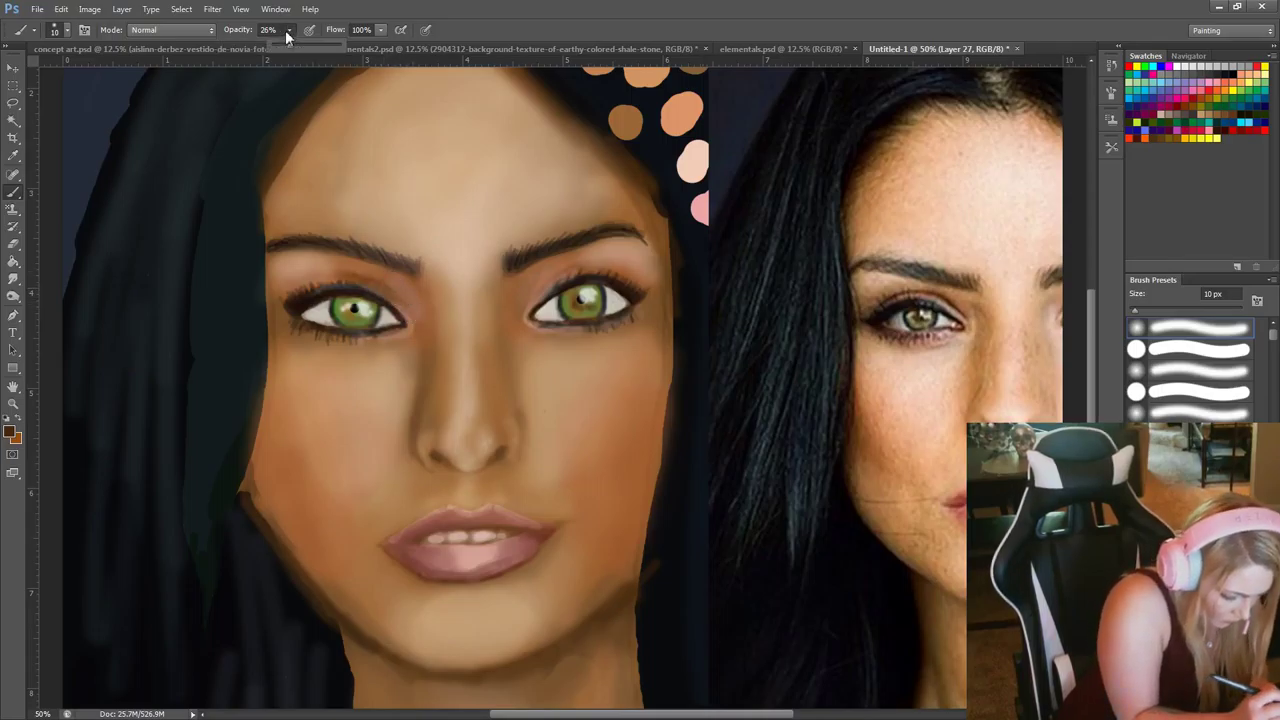
{"action": "left_click_drag", "start_coordinate": [303, 45], "coordinate": [306, 45]}
{"action": "key", "text": "Return"}
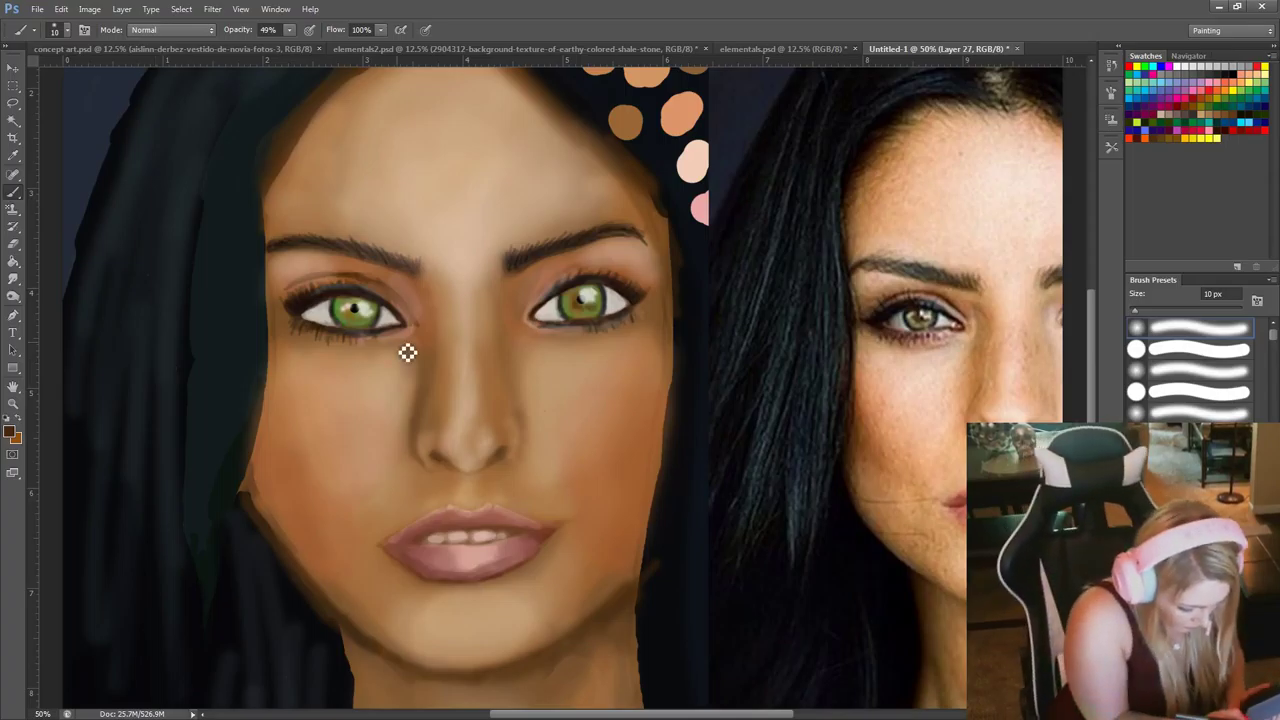
{"action": "left_click", "coordinate": [945, 333], "text": "alt"}
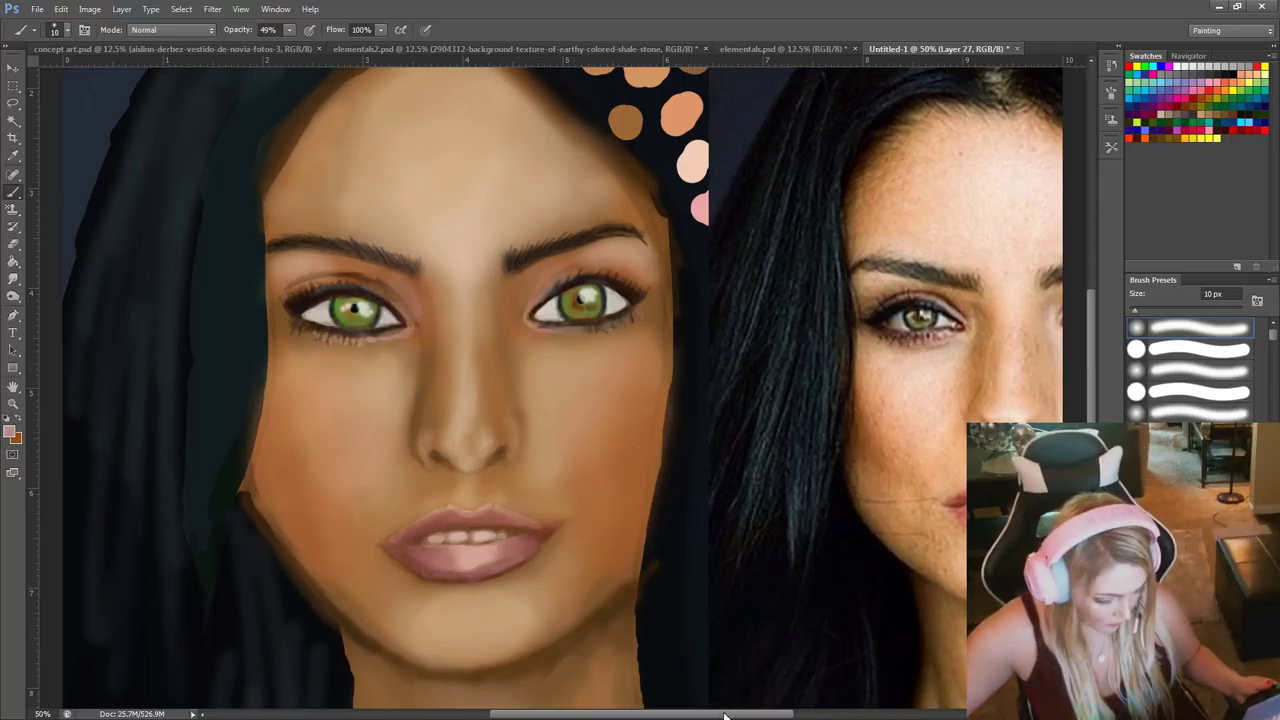
Select the reference photo's layer and activate the Move tool.
{"action": "left_click_drag", "start_coordinate": [724, 716], "coordinate": [757, 717]}
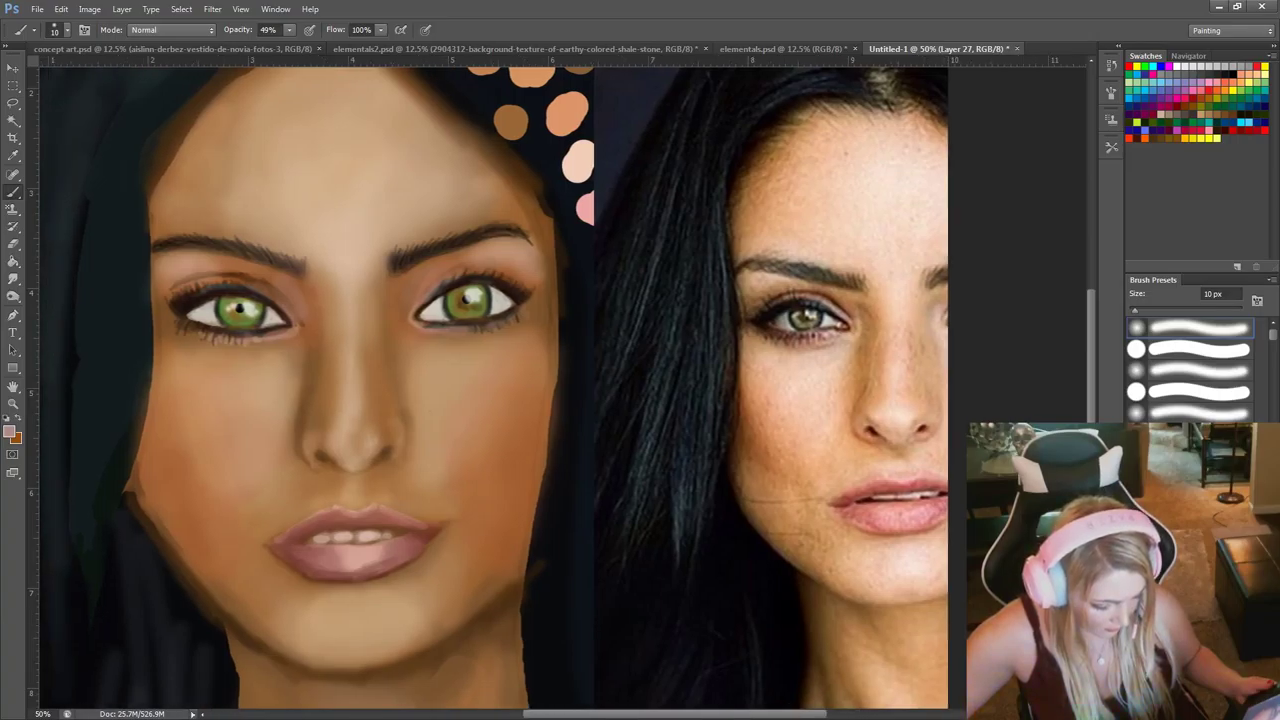
{"action": "left_click", "coordinate": [676, 286], "text": "ctrl"}
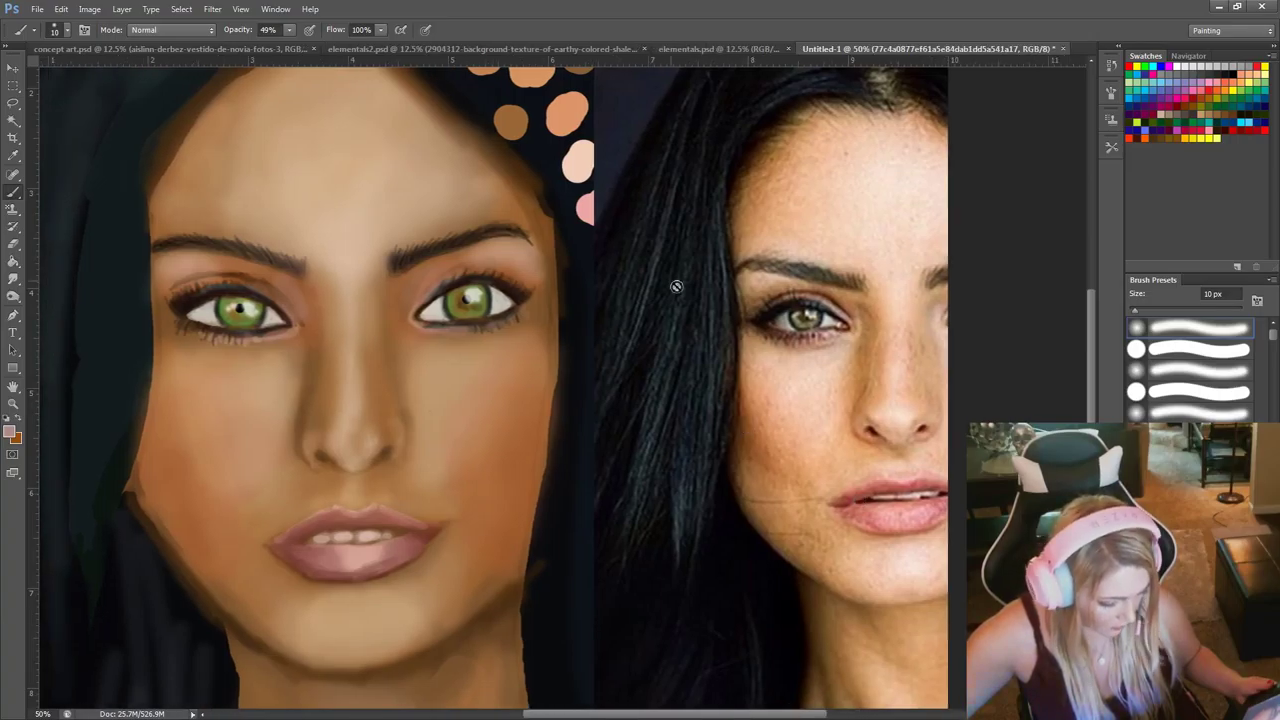
{"action": "left_click", "coordinate": [12, 69]}
{"action": "mouse_move", "coordinate": [806, 442]}
{"action": "left_mouse_down"}
{"action": "mouse_move", "coordinate": [52, 462]}
{"action": "mouse_move", "coordinate": [265, 432]}
{"action": "mouse_move", "coordinate": [94, 428]}
{"action": "left_mouse_up"}
{"action": "key", "text": "ctrl+z"}
{"action": "key", "text": "ctrl+z"}
{"action": "left_click_drag", "start_coordinate": [899, 441], "coordinate": [82, 436]}
{"action": "key", "text": "ctrl+z"}
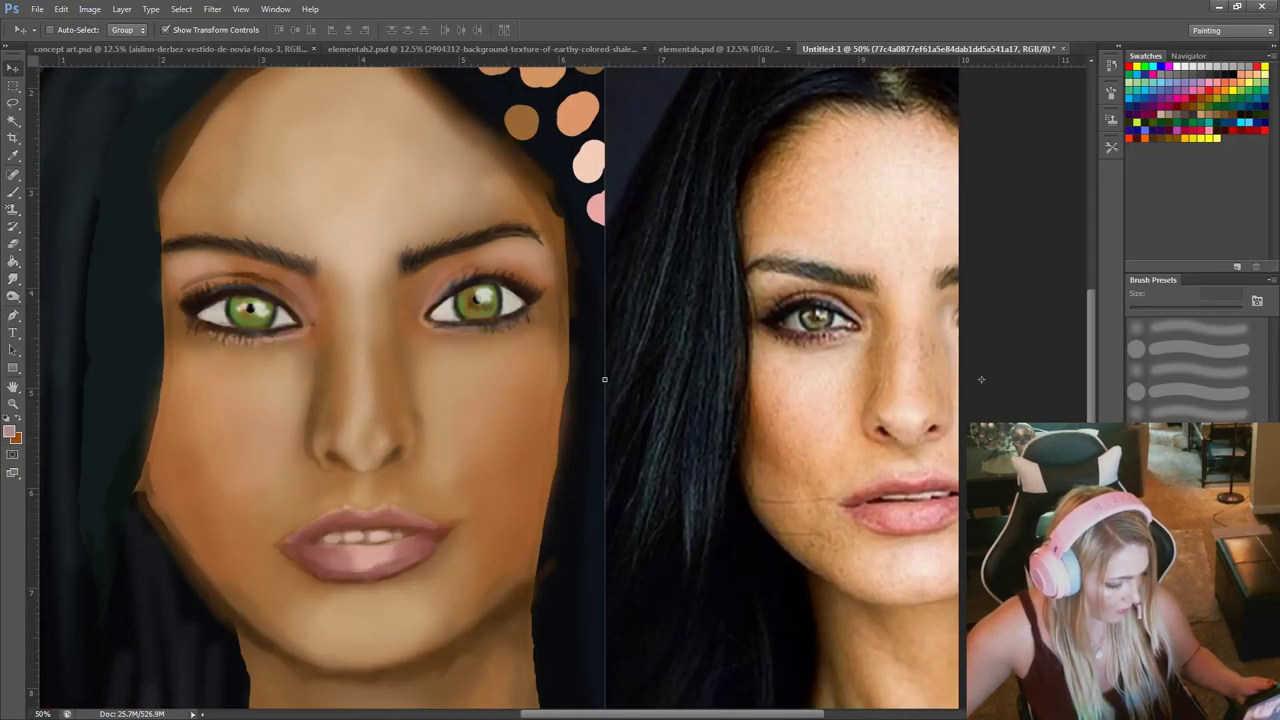
Move the reference photo to the lower centre of the canvas, directly below the painted eyes.
{"action": "mouse_move", "coordinate": [883, 510]}
{"action": "left_mouse_down"}
{"action": "mouse_move", "coordinate": [518, 497]}
{"action": "mouse_move", "coordinate": [303, 507]}
{"action": "left_mouse_up"}
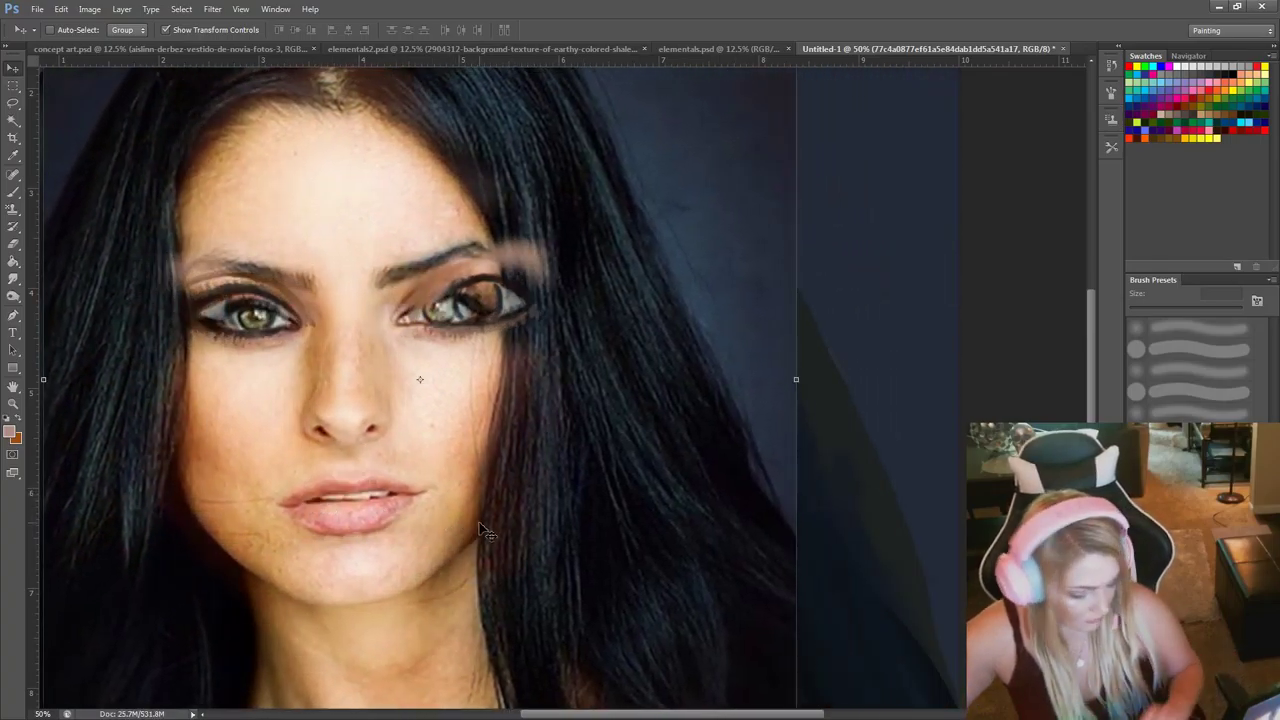
{"action": "key", "text": "ctrl+minus"}
{"action": "key", "text": "ctrl+minus"}
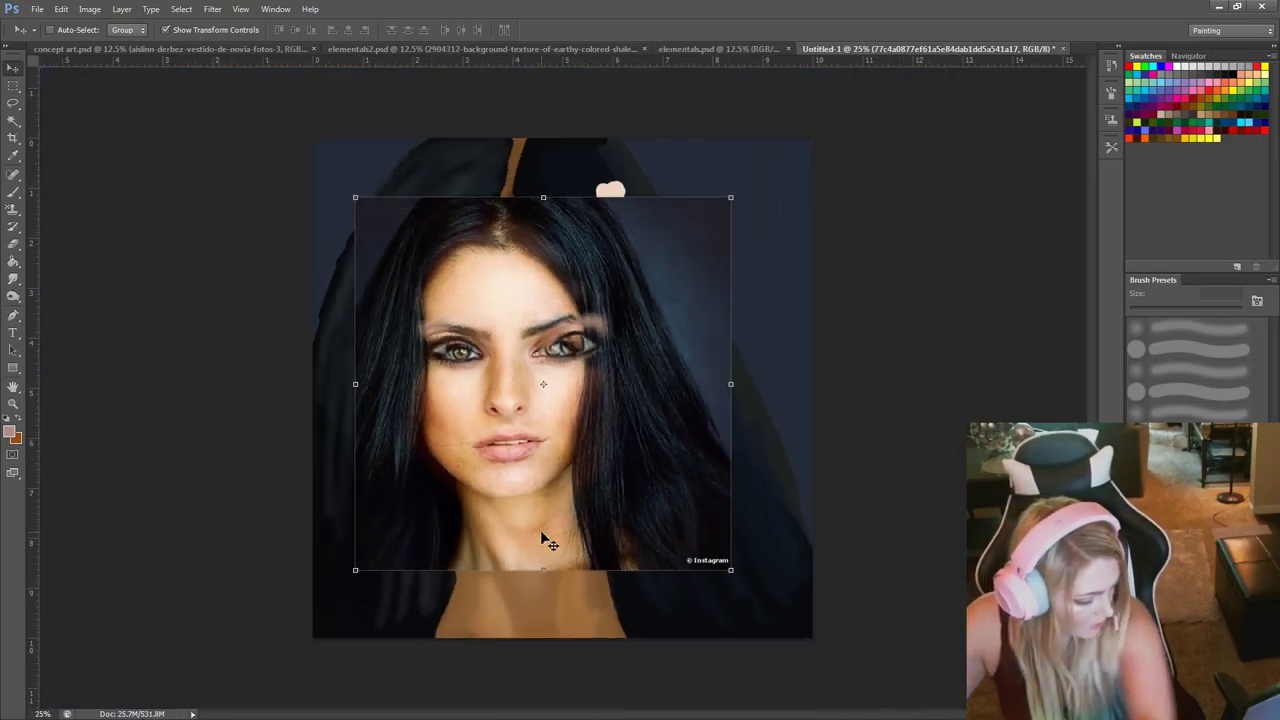
{"action": "mouse_move", "coordinate": [543, 537]}
{"action": "left_mouse_down"}
{"action": "mouse_move", "coordinate": [300, 540]}
{"action": "mouse_move", "coordinate": [323, 540]}
{"action": "mouse_move", "coordinate": [249, 524]}
{"action": "mouse_move", "coordinate": [377, 533]}
{"action": "mouse_move", "coordinate": [754, 689]}
{"action": "mouse_move", "coordinate": [689, 708]}
{"action": "mouse_move", "coordinate": [525, 705]}
{"action": "mouse_move", "coordinate": [599, 598]}
{"action": "left_mouse_up"}
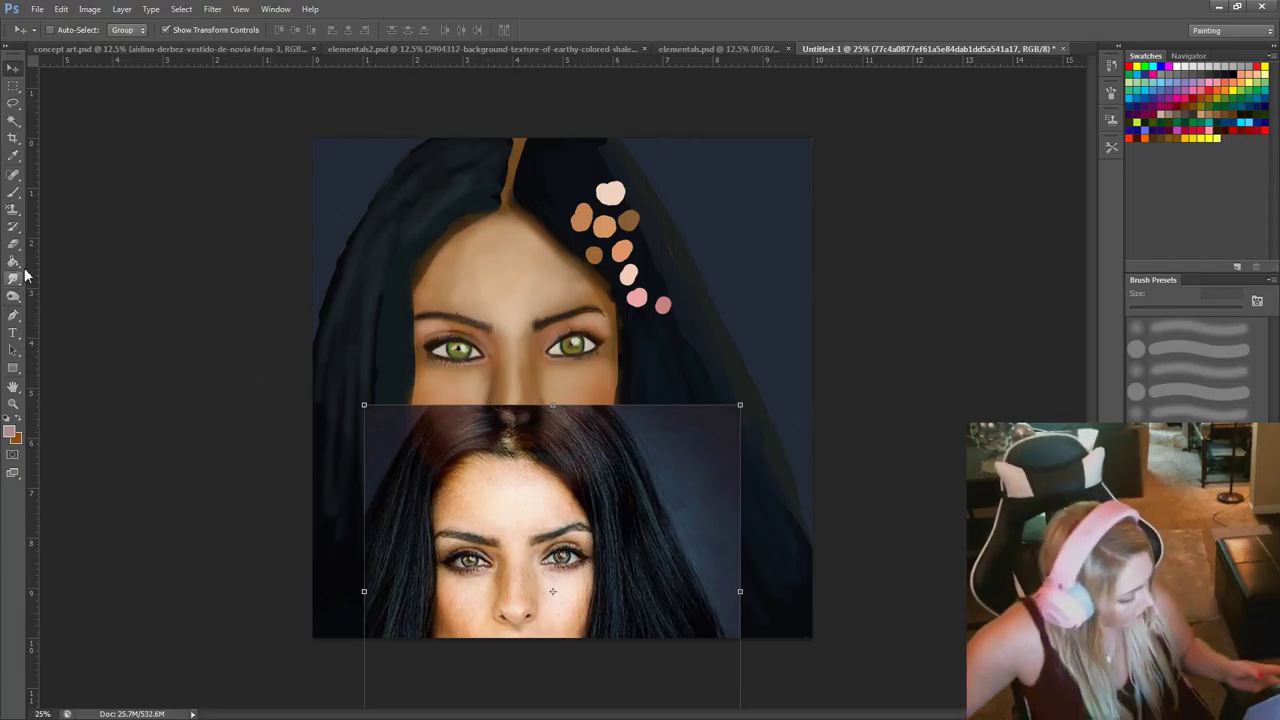
Sample a reddish brown from the photo's upper eyelid and shade the painted eyelid creases with it on a new layer.
{"action": "key", "text": "b"}
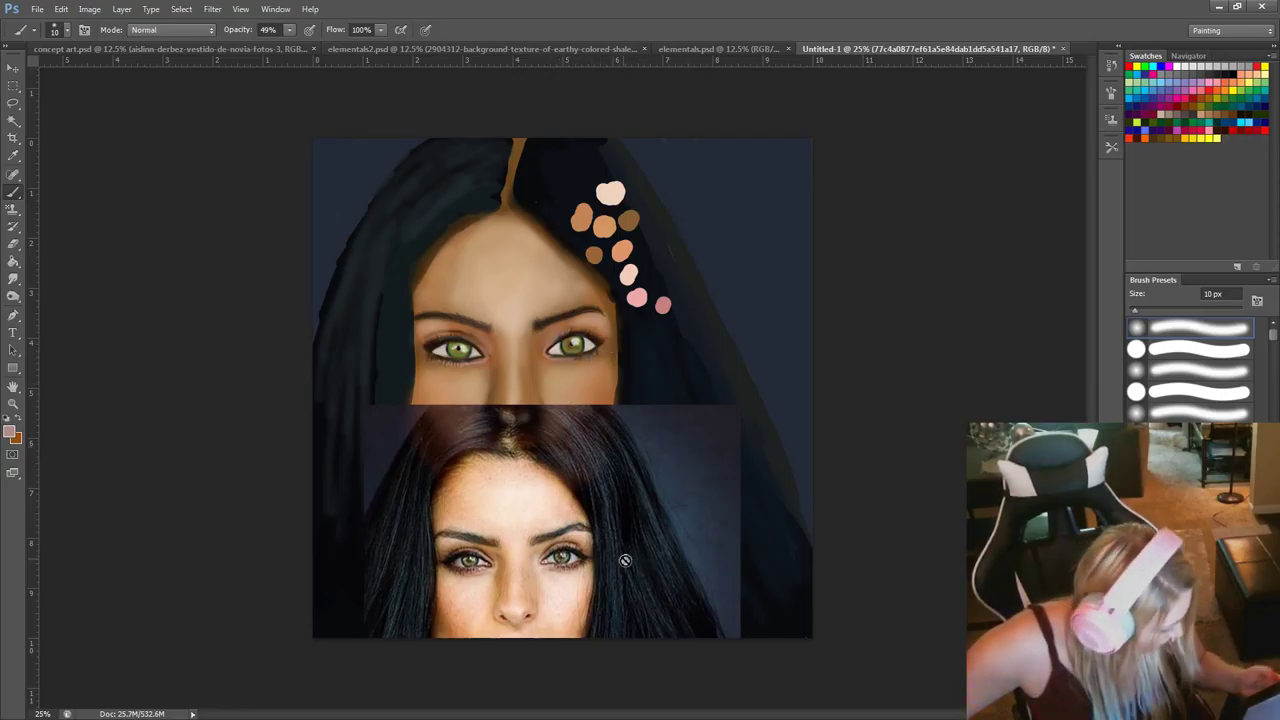
{"action": "key", "text": "alt"}
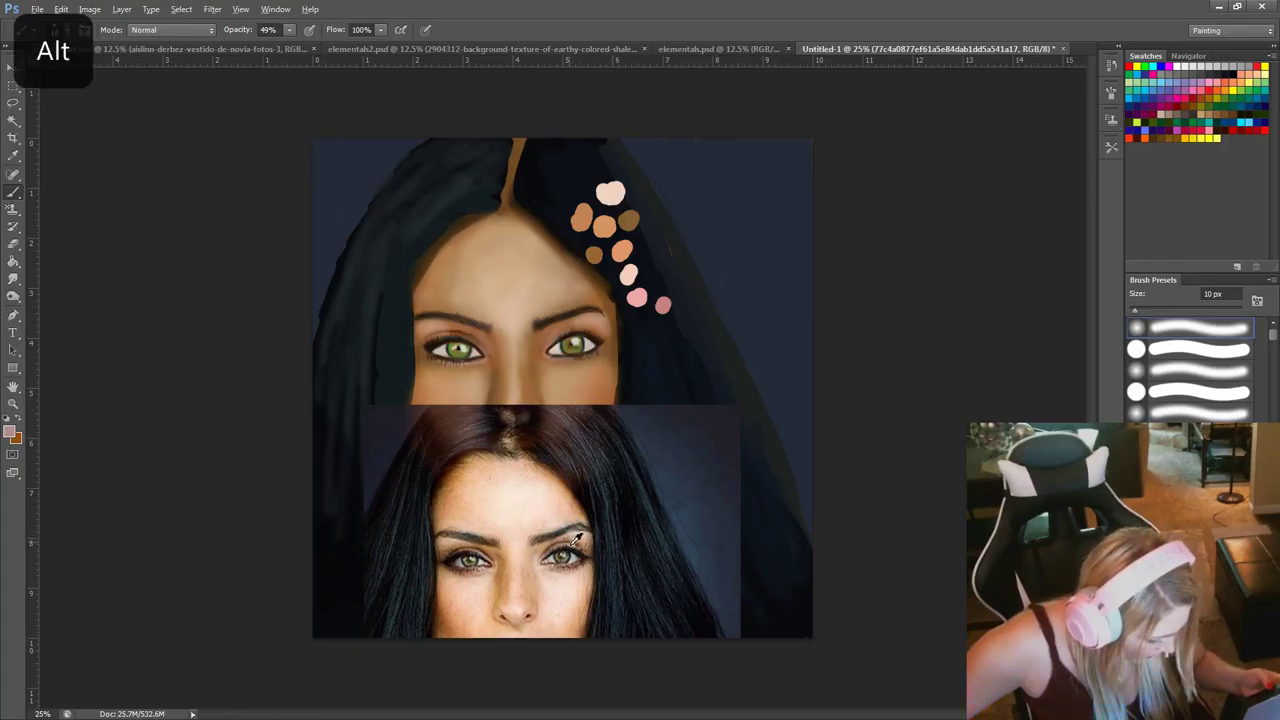
{"action": "left_click", "coordinate": [578, 540], "text": "alt"}
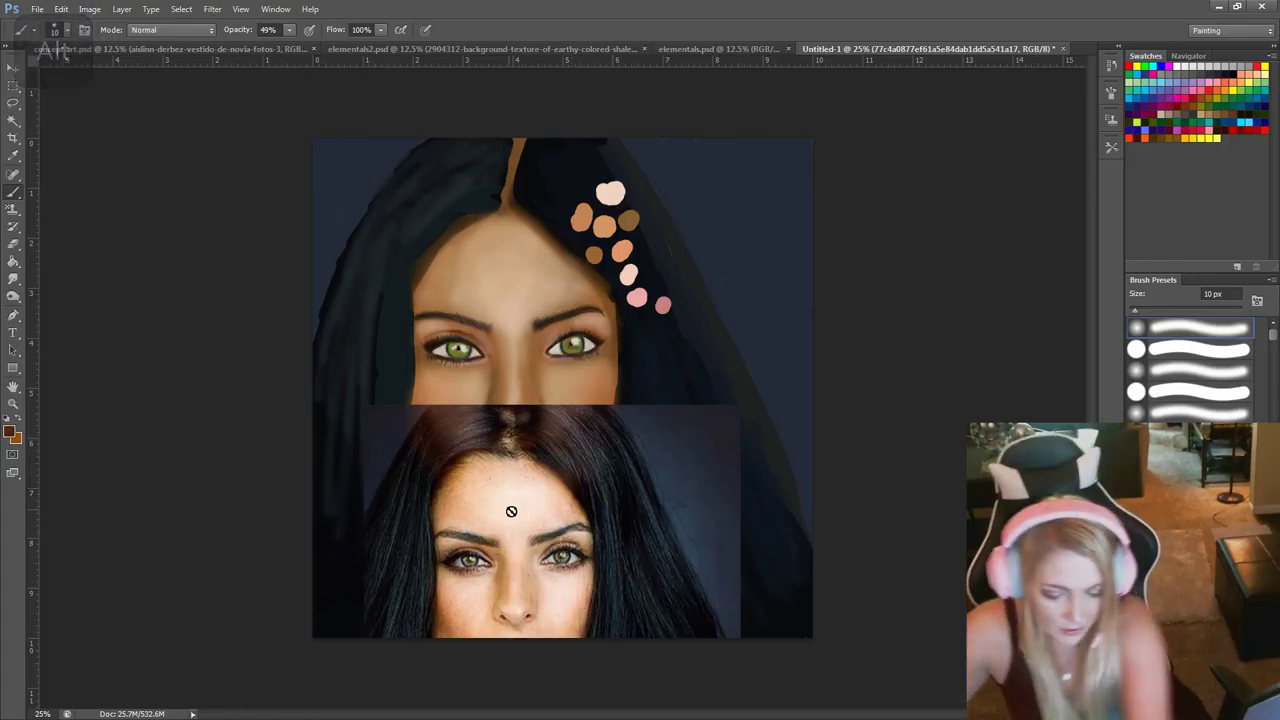
{"action": "key", "text": "ctrl+minus"}
{"action": "key", "text": "ctrl+minus"}
{"action": "key", "text": "ctrl+plus"}
{"action": "key", "text": "ctrl+plus"}
{"action": "key", "text": "ctrl+plus"}
{"action": "key", "text": "ctrl+plus"}
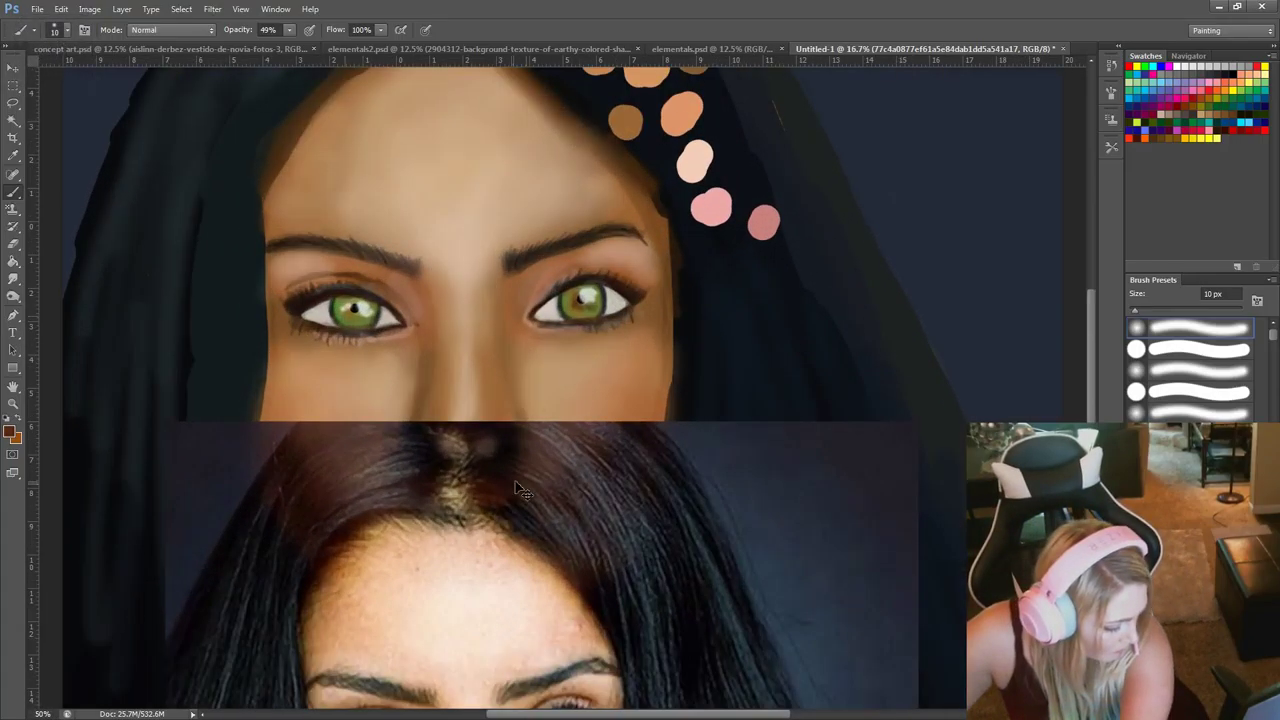
{"action": "left_click_drag", "start_coordinate": [515, 474], "coordinate": [529, 496]}
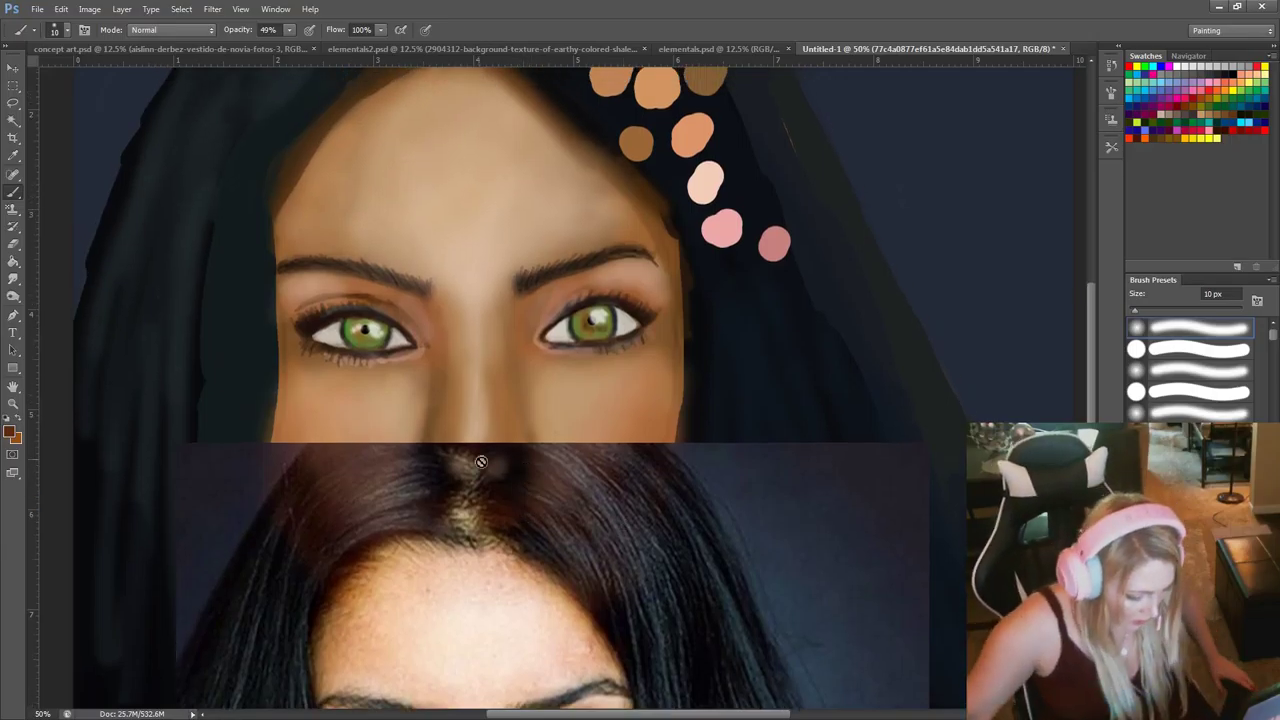
{"action": "scroll", "coordinate": [486, 443], "scroll_direction": "down", "scroll_amount": 1}
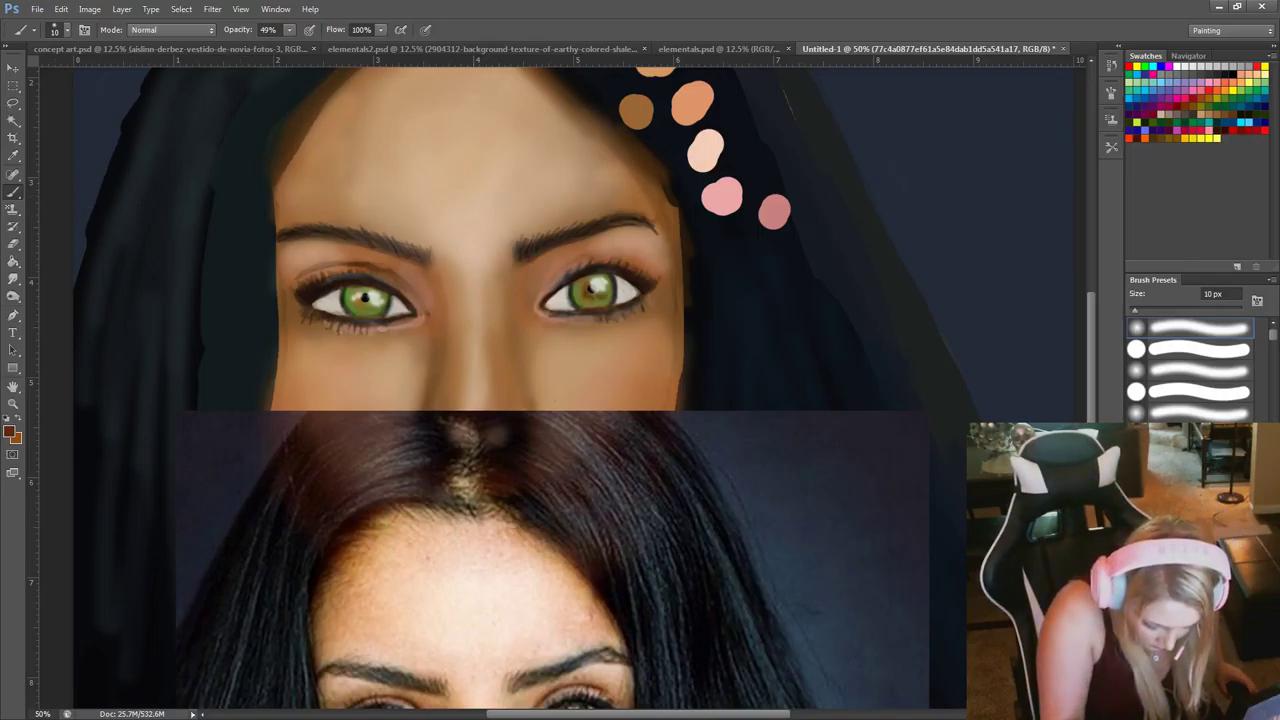
{"action": "key", "text": "ctrl+shift+alt+n"}
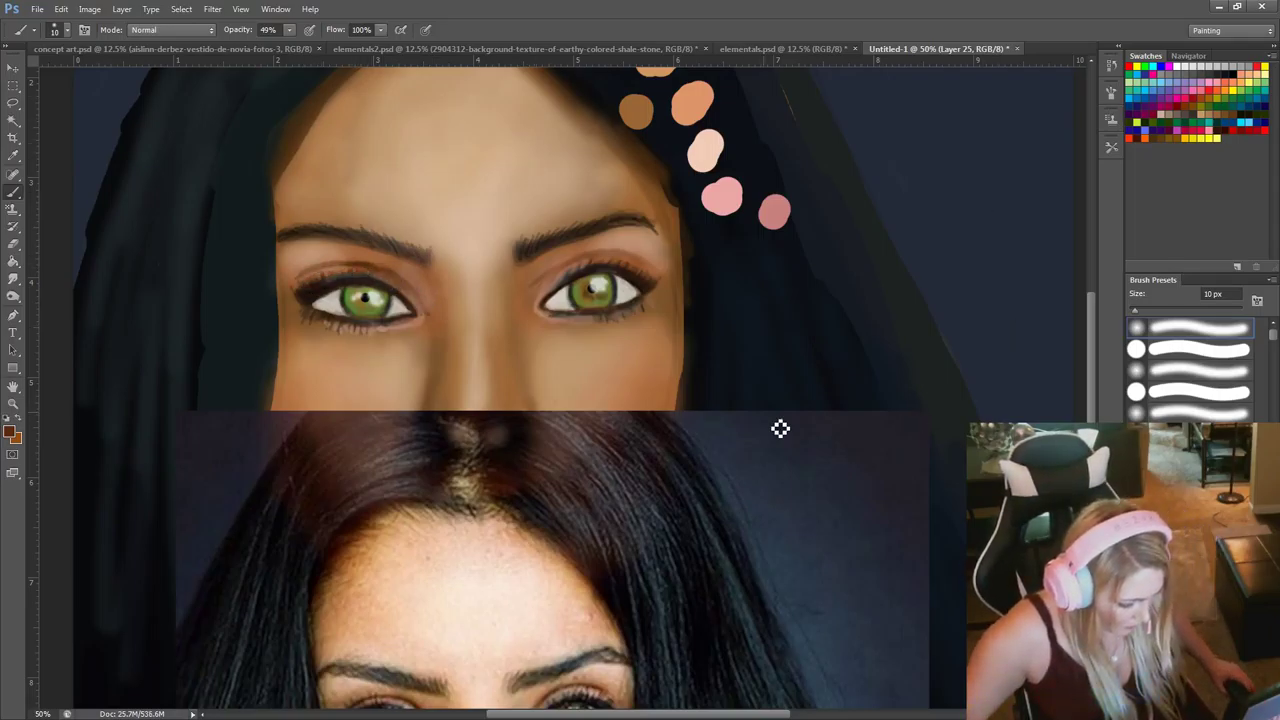
Sample grey-green and near-white tones from the photo's eyes and paint lighter reflections into the painted irises.
{"action": "scroll", "coordinate": [511, 331], "scroll_direction": "down", "scroll_amount": 2}
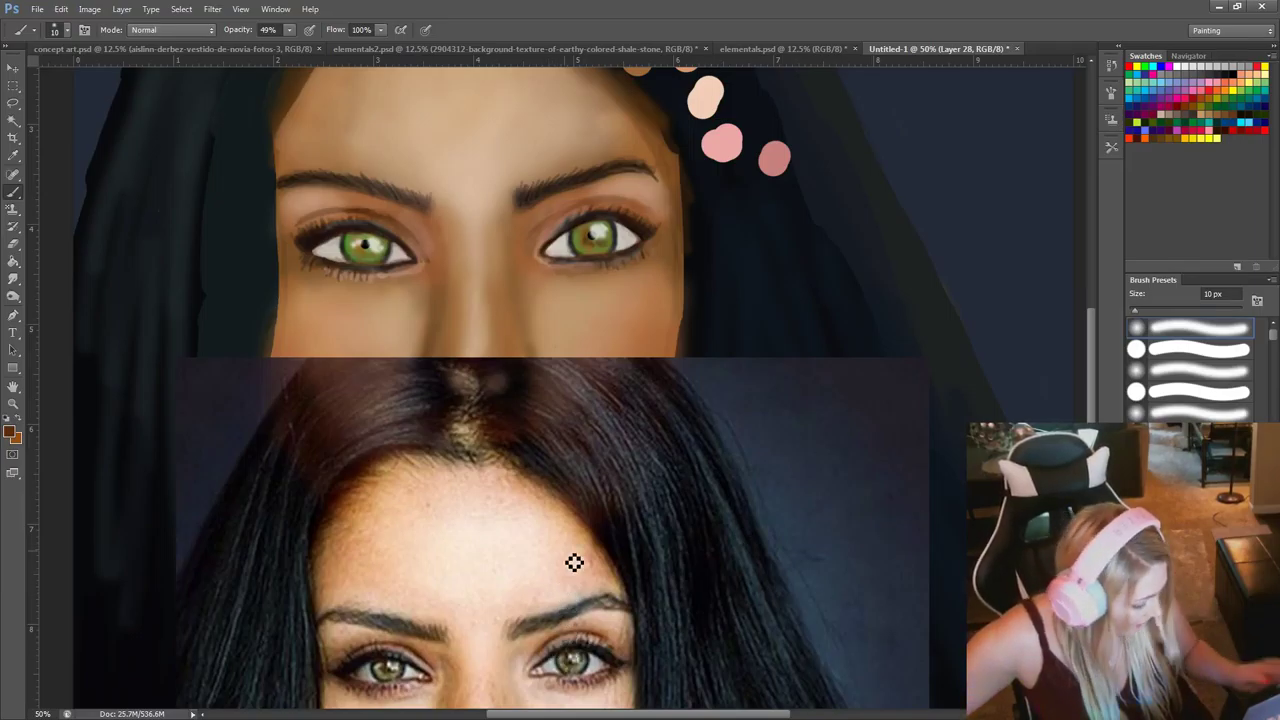
{"action": "key", "text": "alt"}
{"action": "left_click", "coordinate": [578, 657], "text": "alt"}
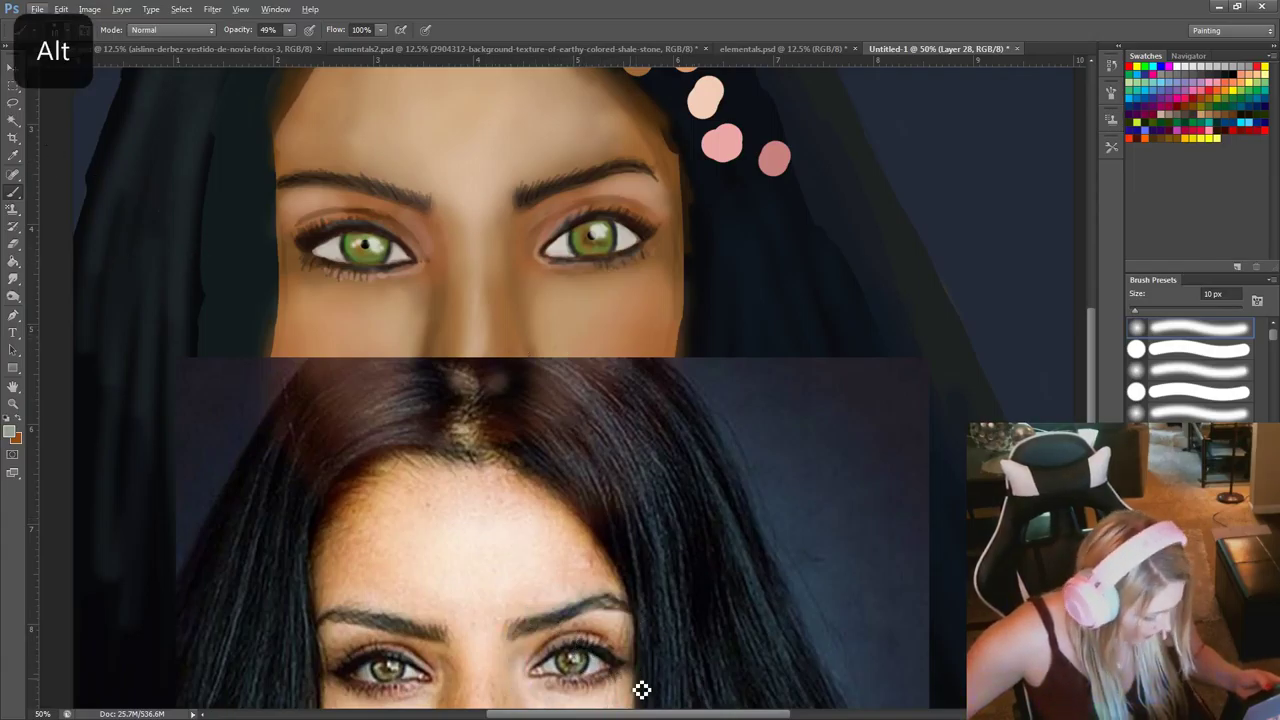
{"action": "left_click", "coordinate": [585, 662], "text": "alt"}
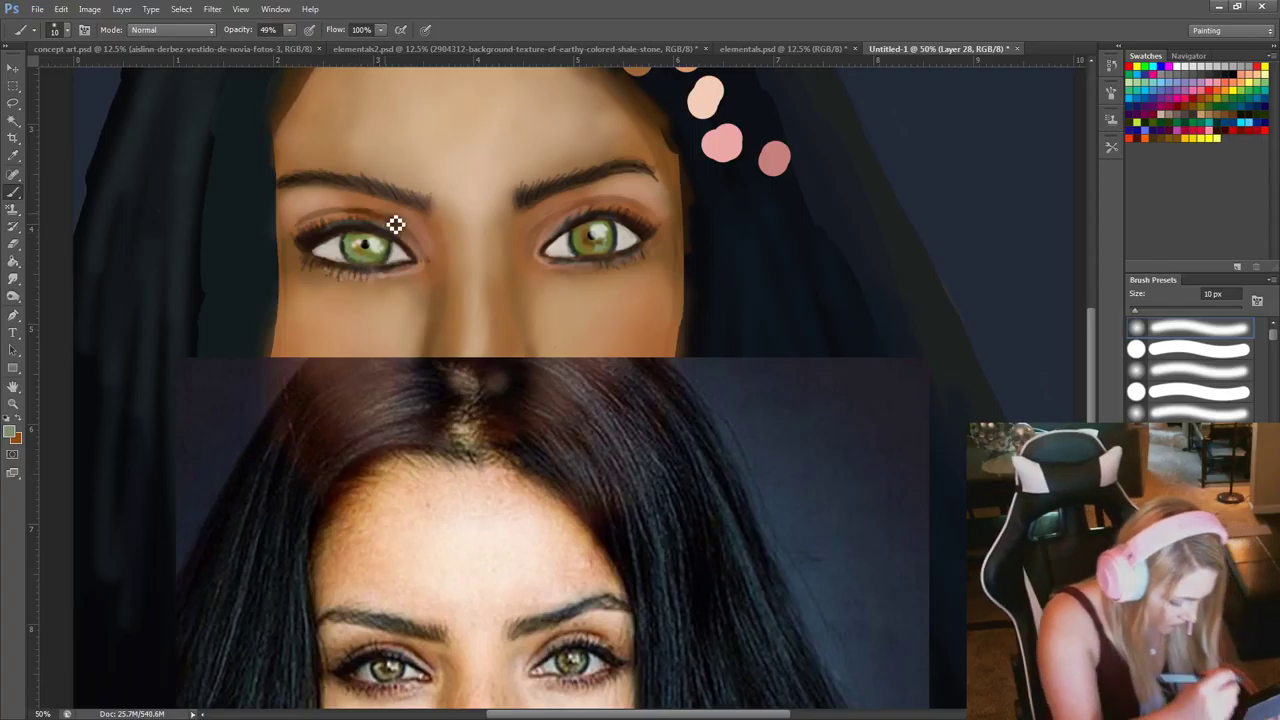
{"action": "left_click", "coordinate": [398, 655], "text": "alt"}
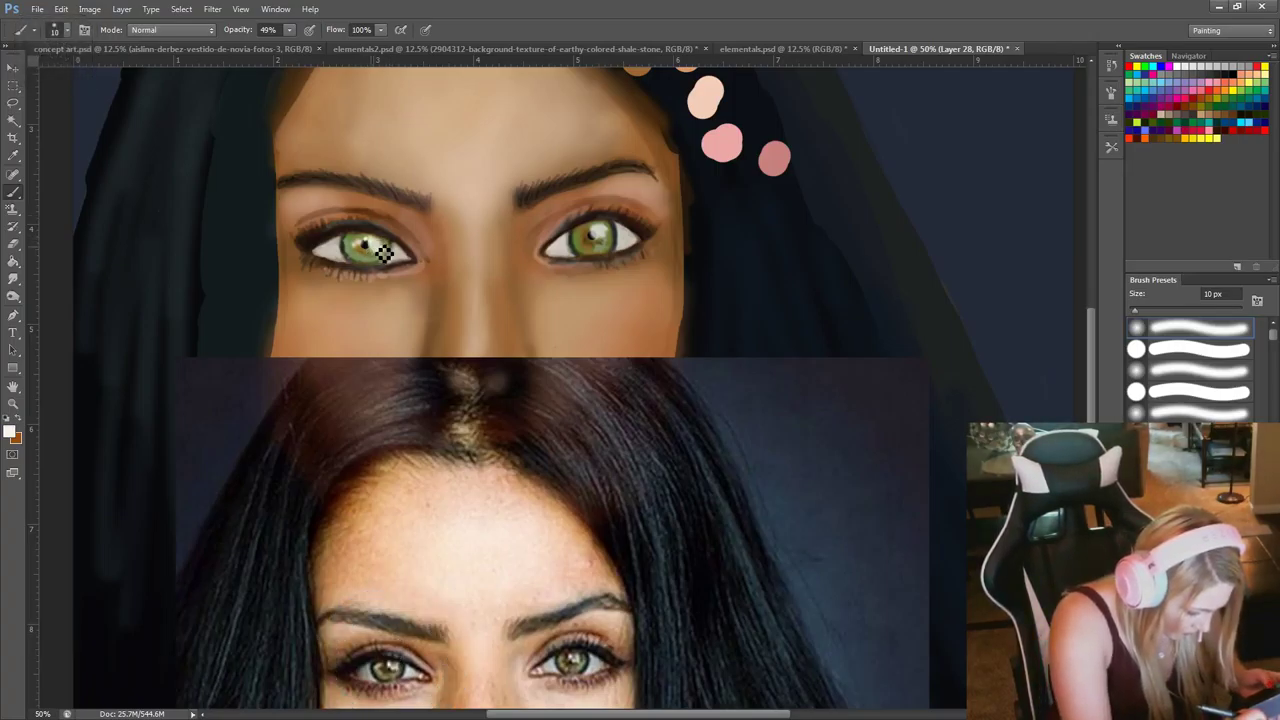
{"action": "left_click", "coordinate": [372, 245]}
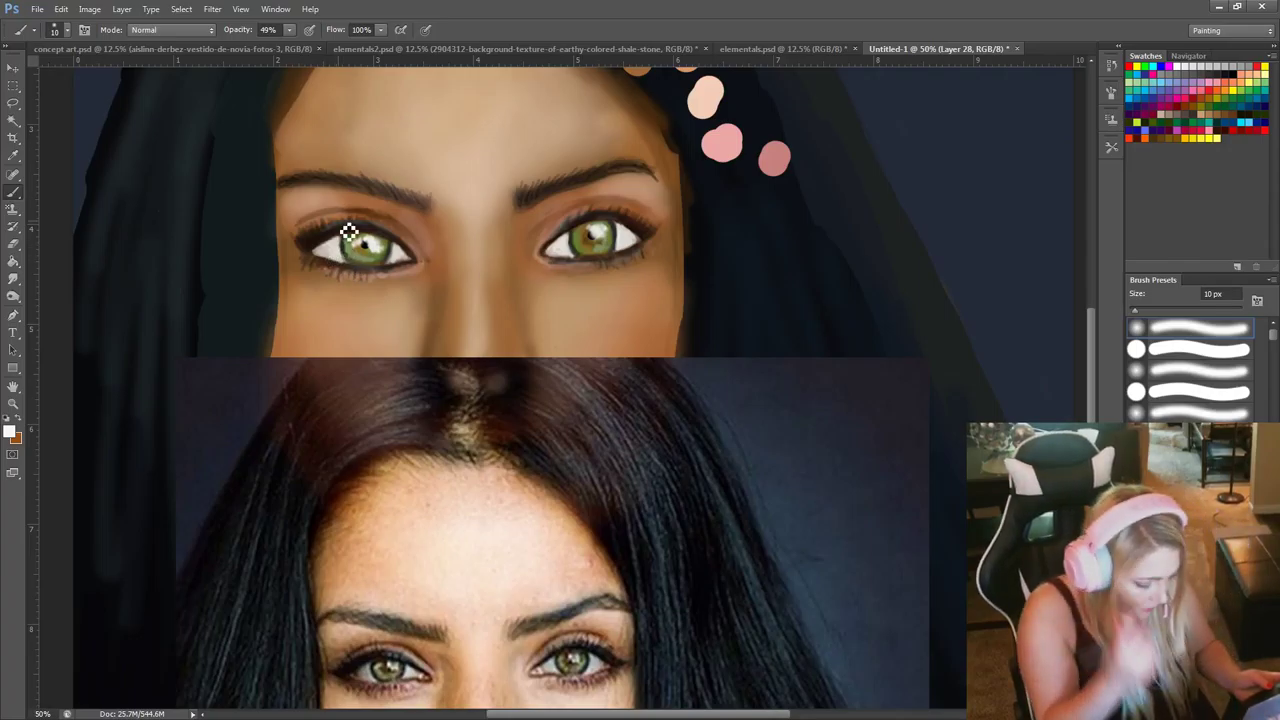
Sample dusky pink and pale pinkish-grey tones around the photo's inner eye corners and tint the painted eye corners and whites.
{"action": "key", "text": "alt"}
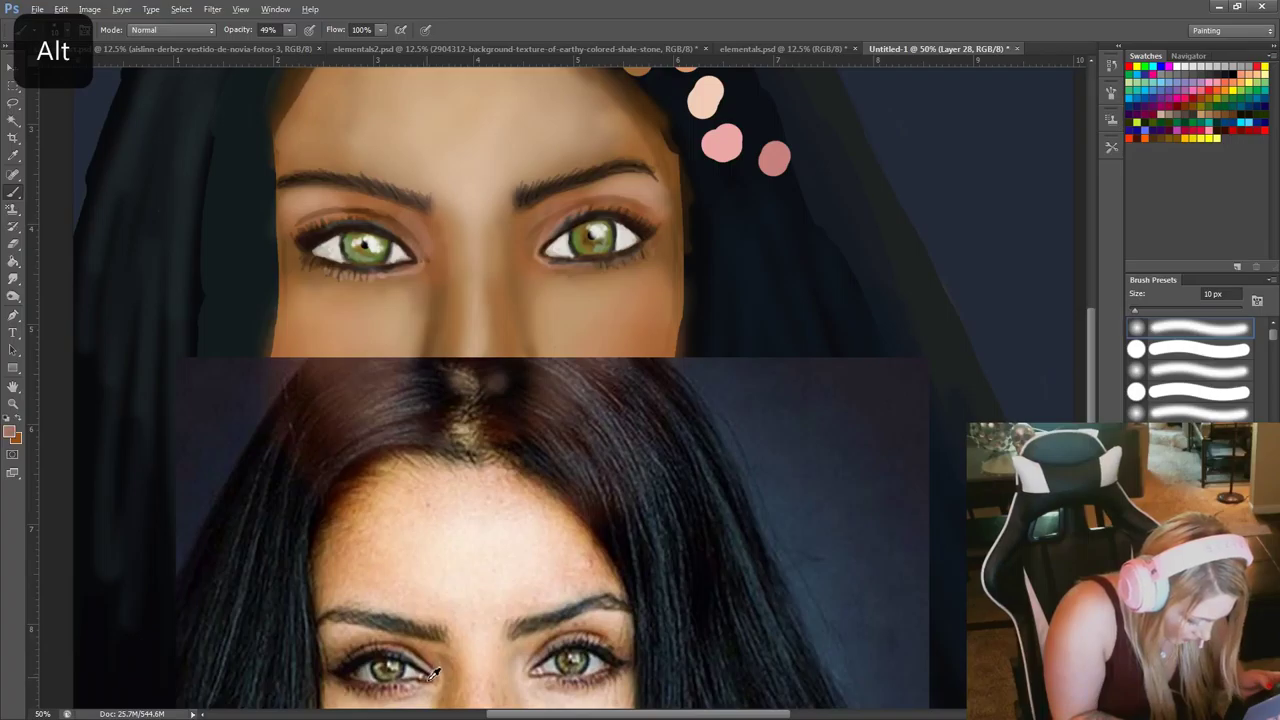
{"action": "left_click", "coordinate": [433, 673], "text": "alt"}
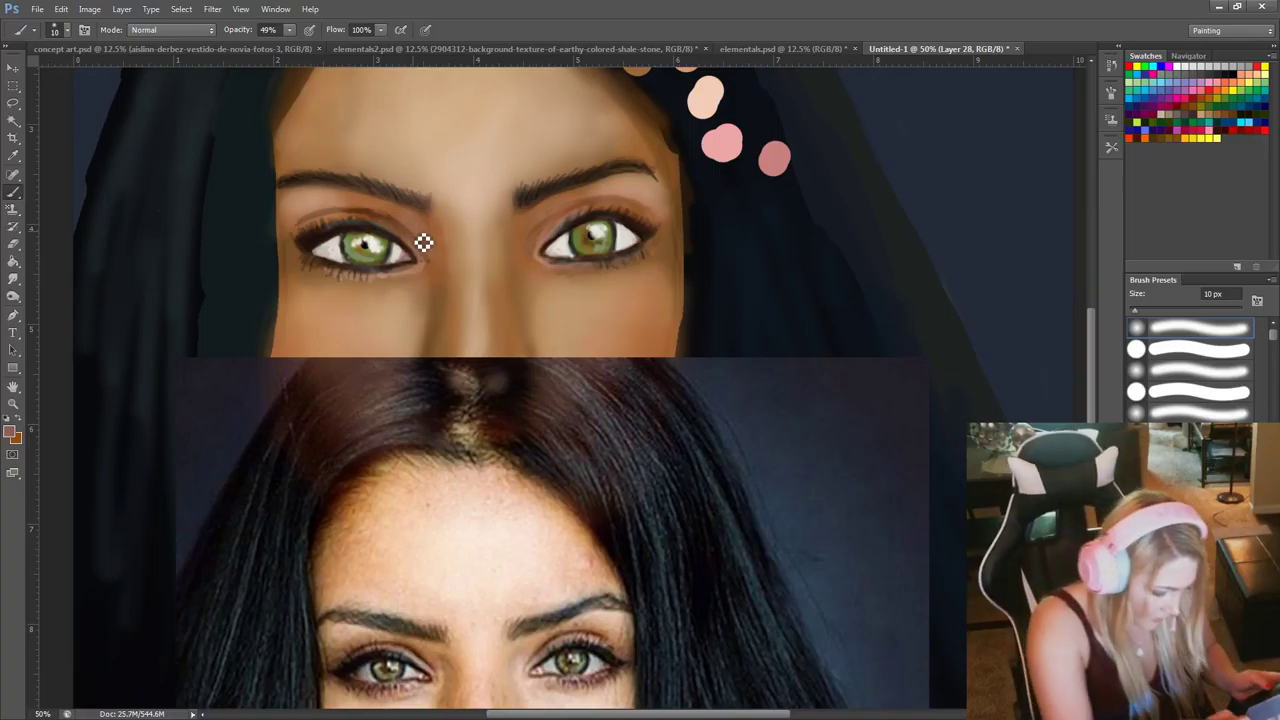
{"action": "left_click", "coordinate": [546, 663], "text": "alt"}
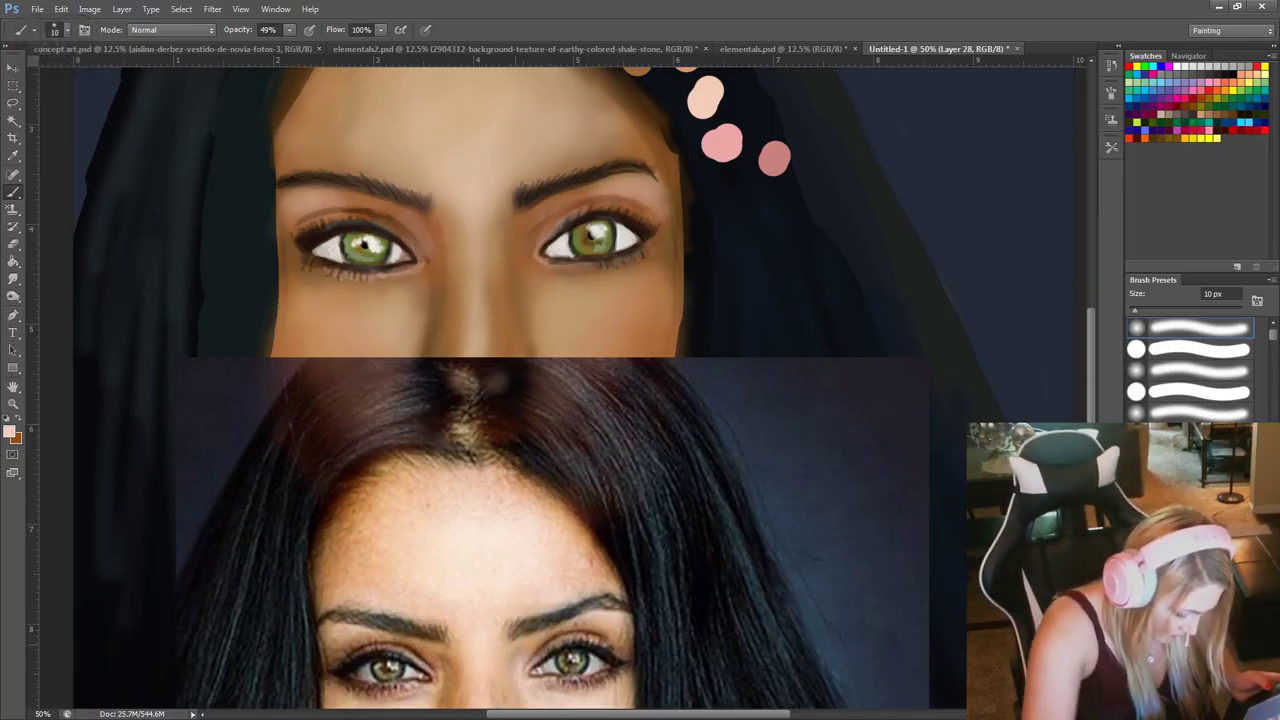
{"action": "left_click", "coordinate": [546, 663], "text": "alt"}
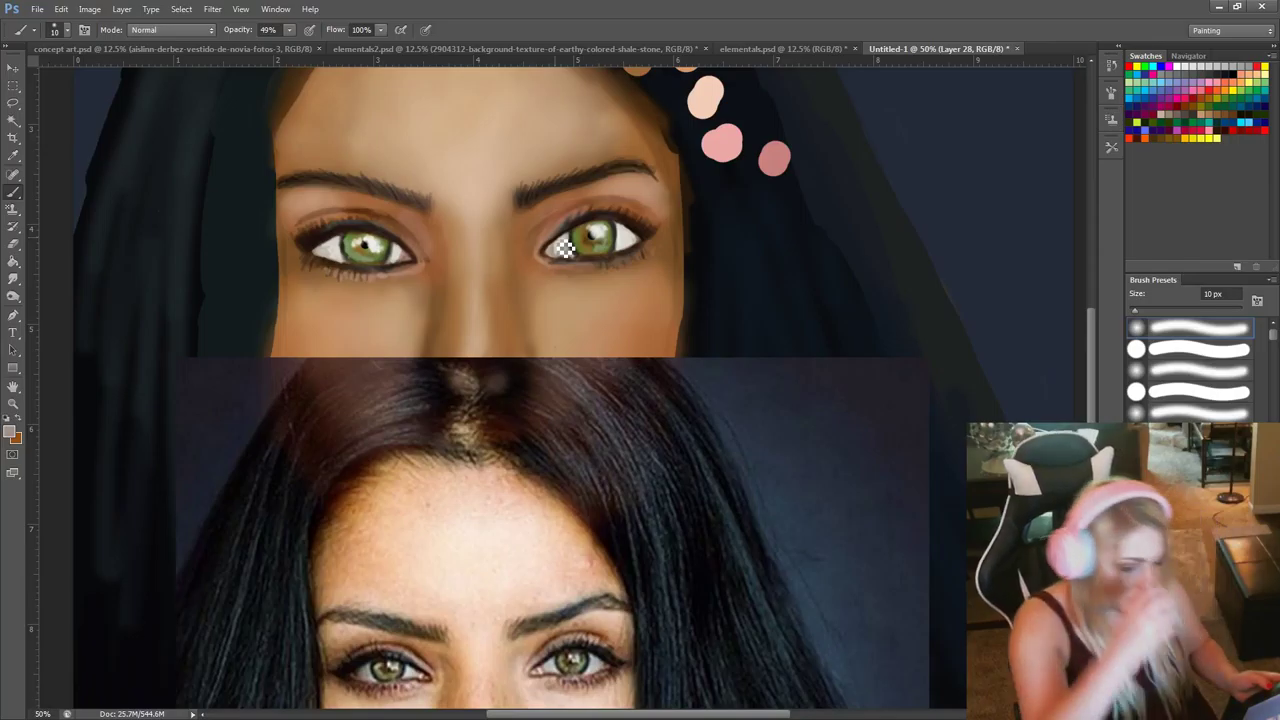
Sample a peach skin tone and a dark brown from around the photo's eyes and refine the painted upper eyelids.
{"action": "left_click", "coordinate": [614, 630], "text": "alt"}
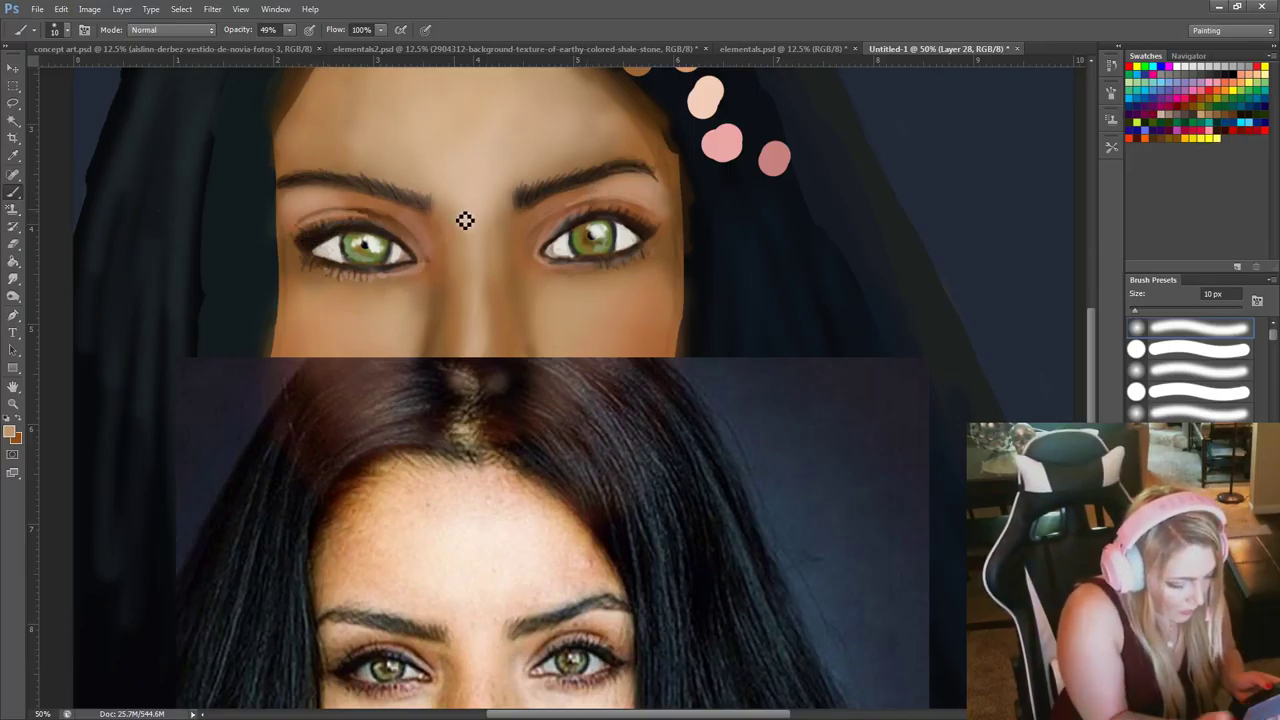
{"action": "left_click", "coordinate": [417, 644], "text": "alt"}
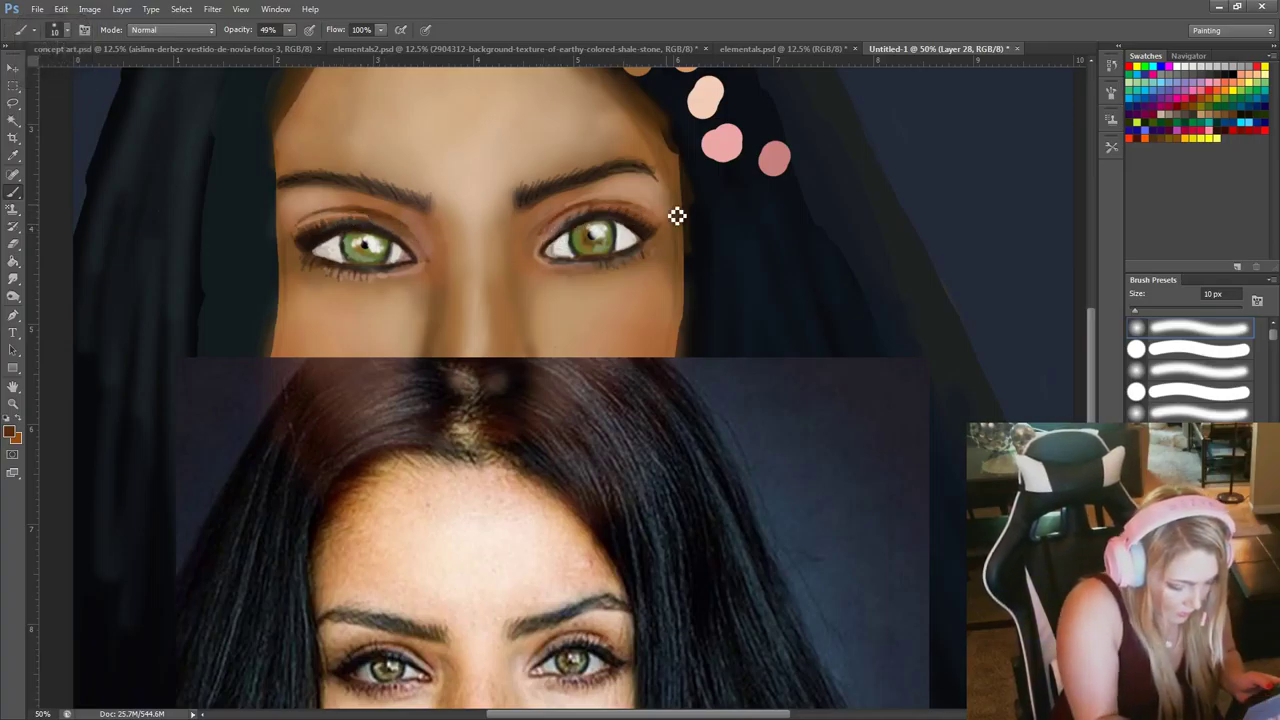
Sample a dark grey from the photo's eyebrow, deepen it to near-black and paint eyebrow hairs at 78% opacity.
{"action": "left_click", "coordinate": [562, 619], "text": "alt"}
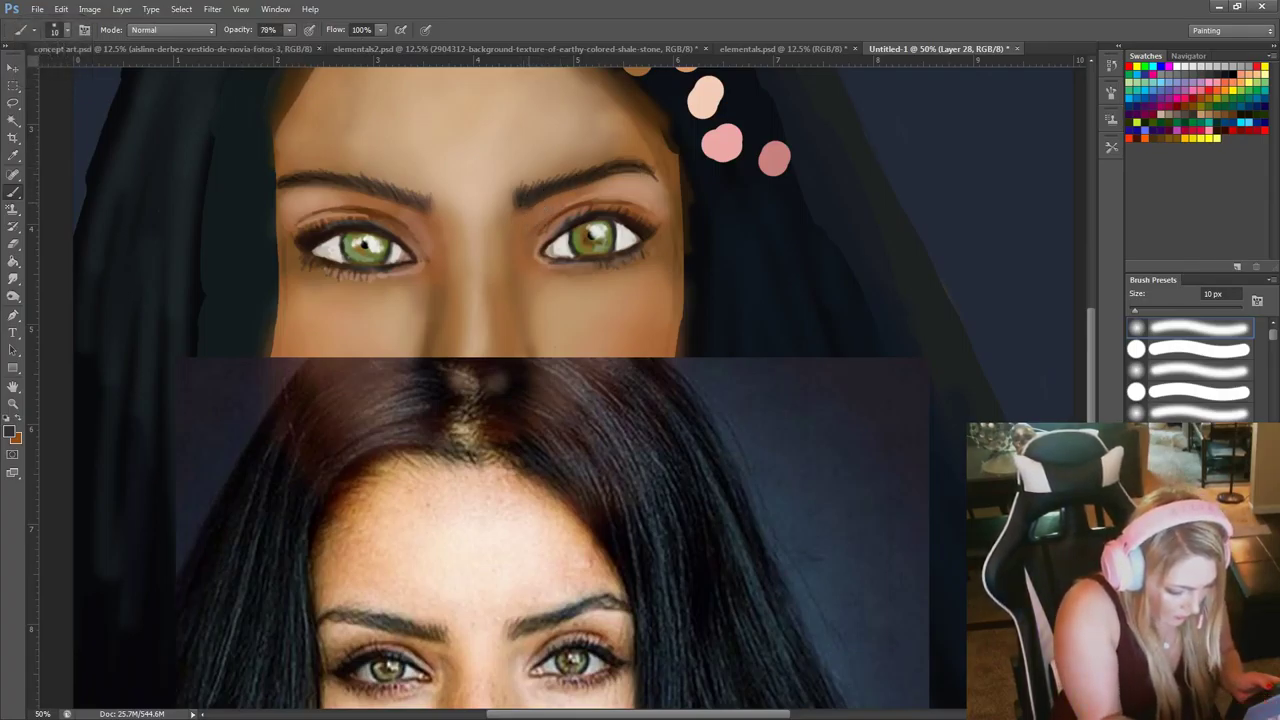
{"action": "left_click", "coordinate": [14, 433]}
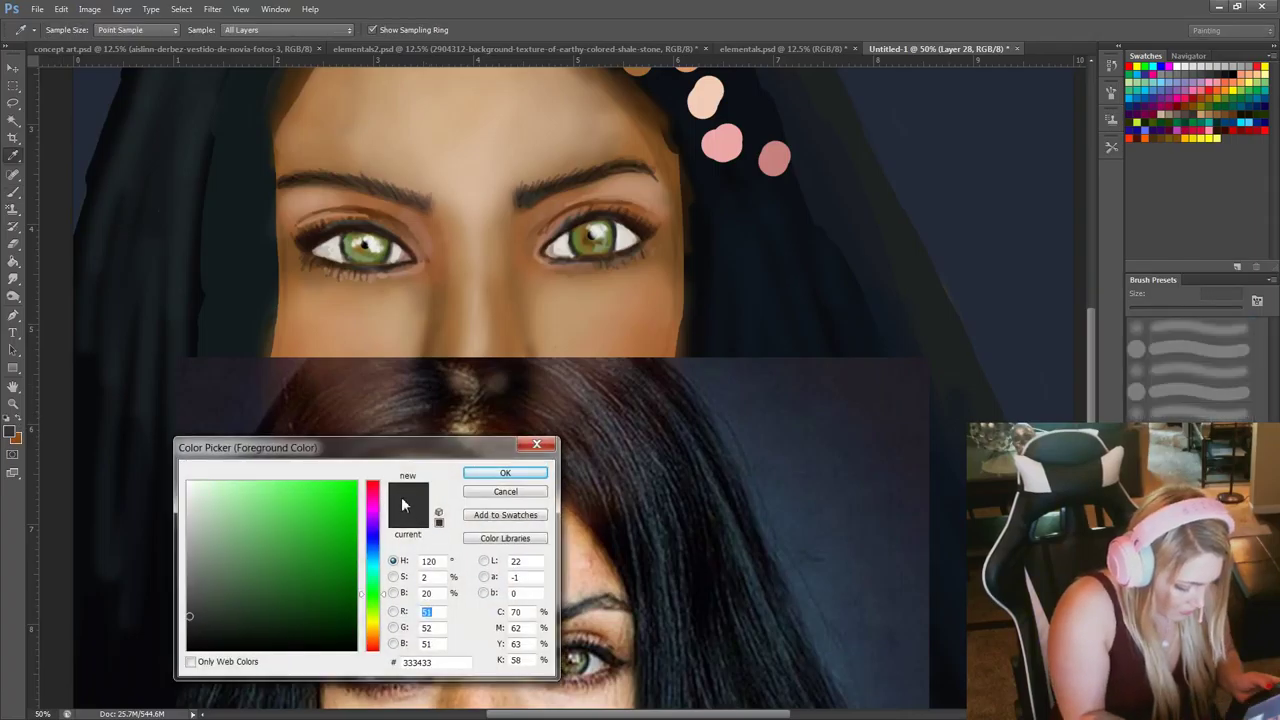
{"action": "left_click", "coordinate": [204, 630]}
{"action": "left_click", "coordinate": [505, 472]}
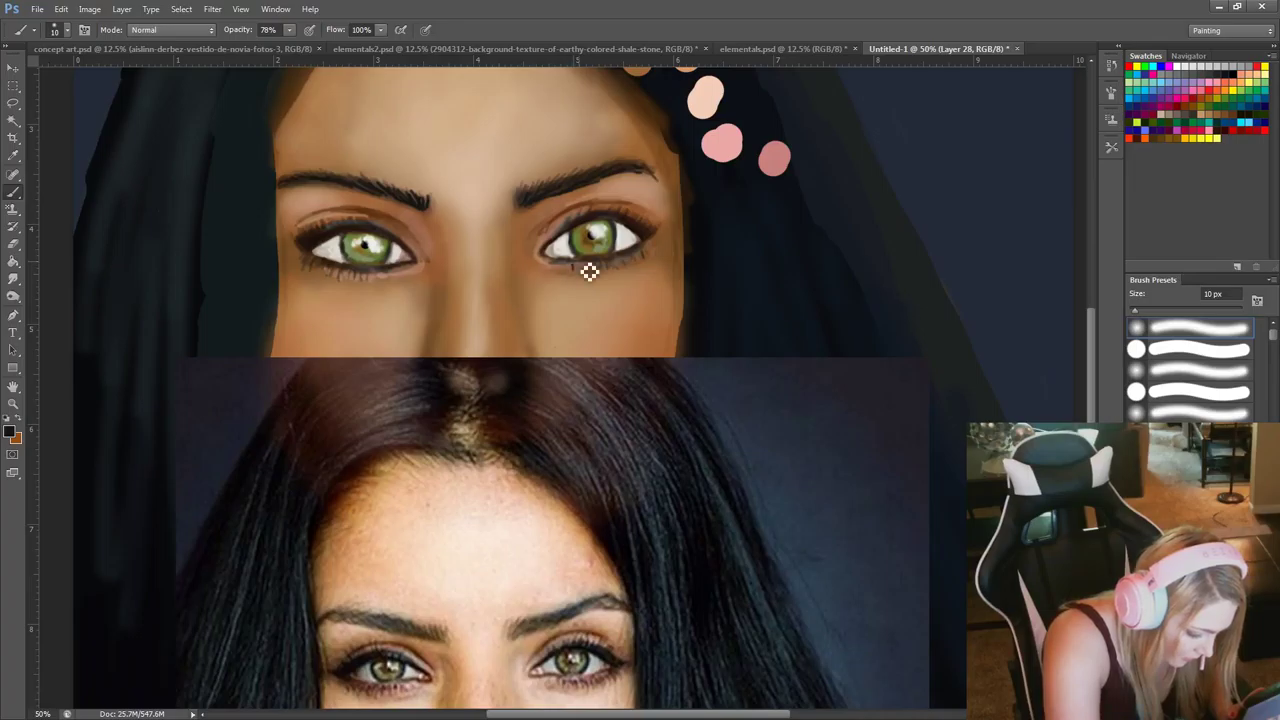
Paint short near-black lower lashes beneath both eyes with the 10 px brush at 78% opacity.
{"action": "left_click_drag", "start_coordinate": [573, 262], "coordinate": [577, 270]}
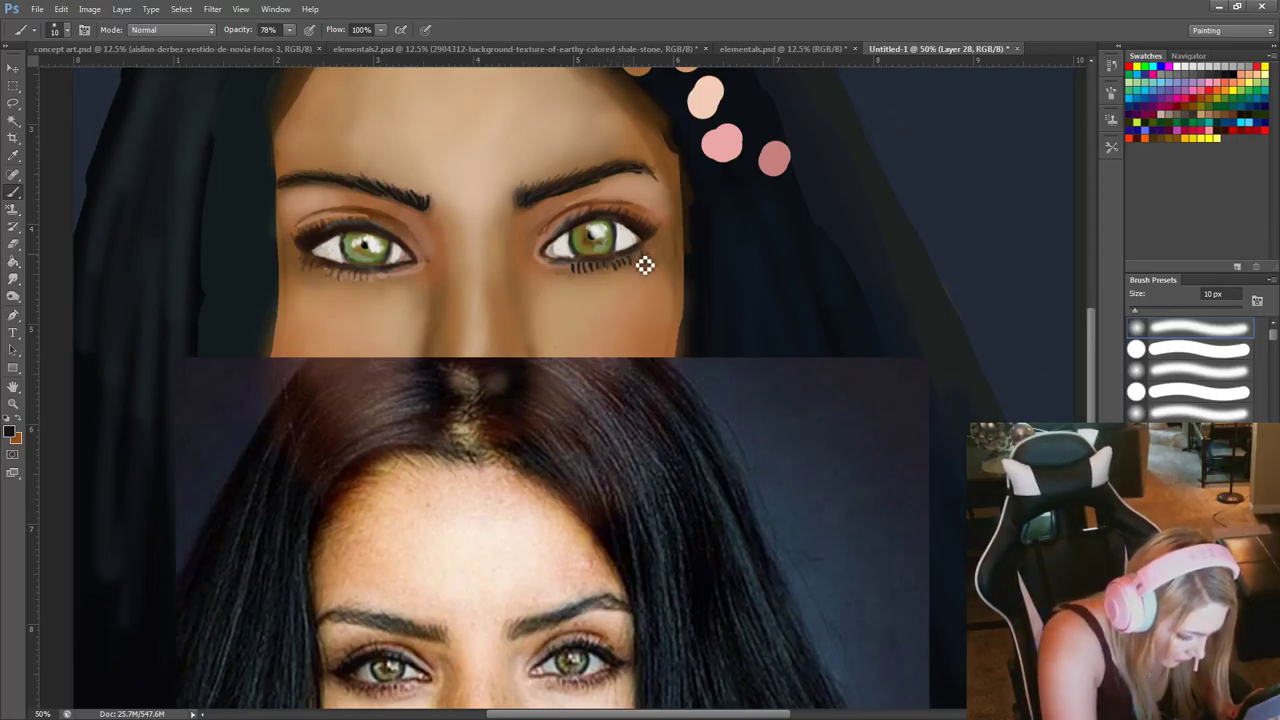
{"action": "left_click_drag", "start_coordinate": [638, 256], "coordinate": [646, 266]}
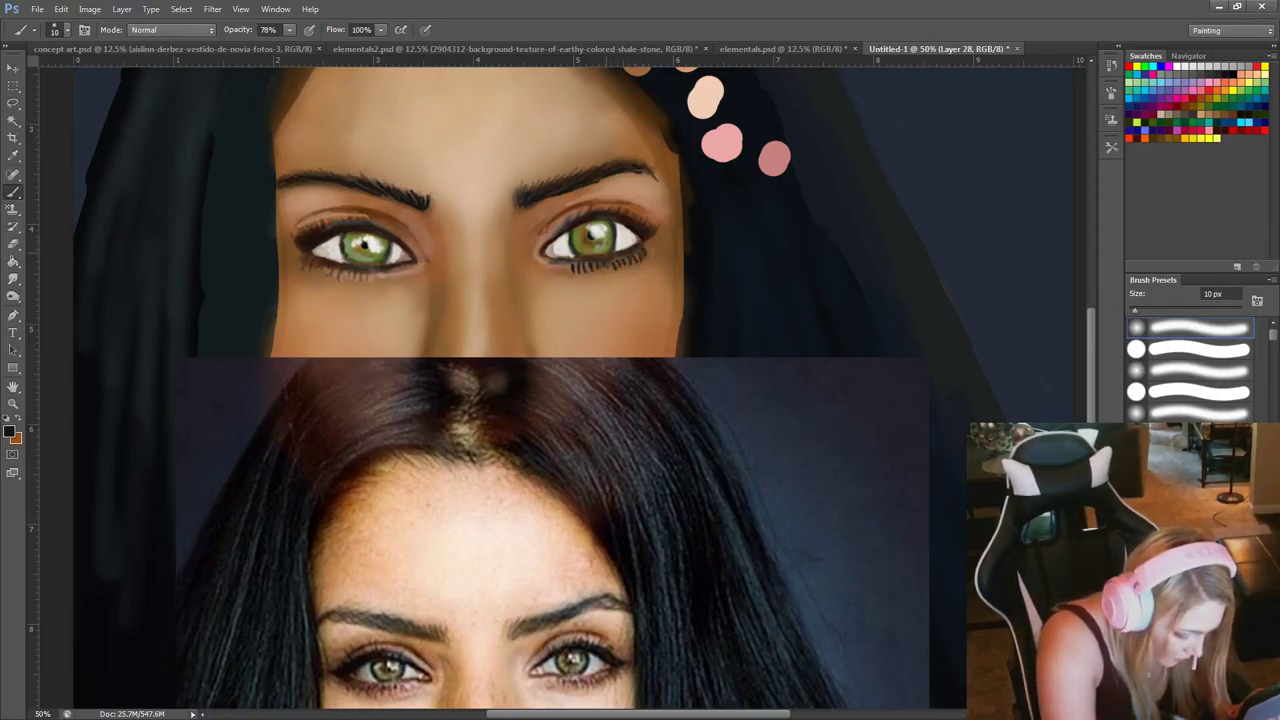
{"action": "left_click_drag", "start_coordinate": [645, 256], "coordinate": [652, 248]}
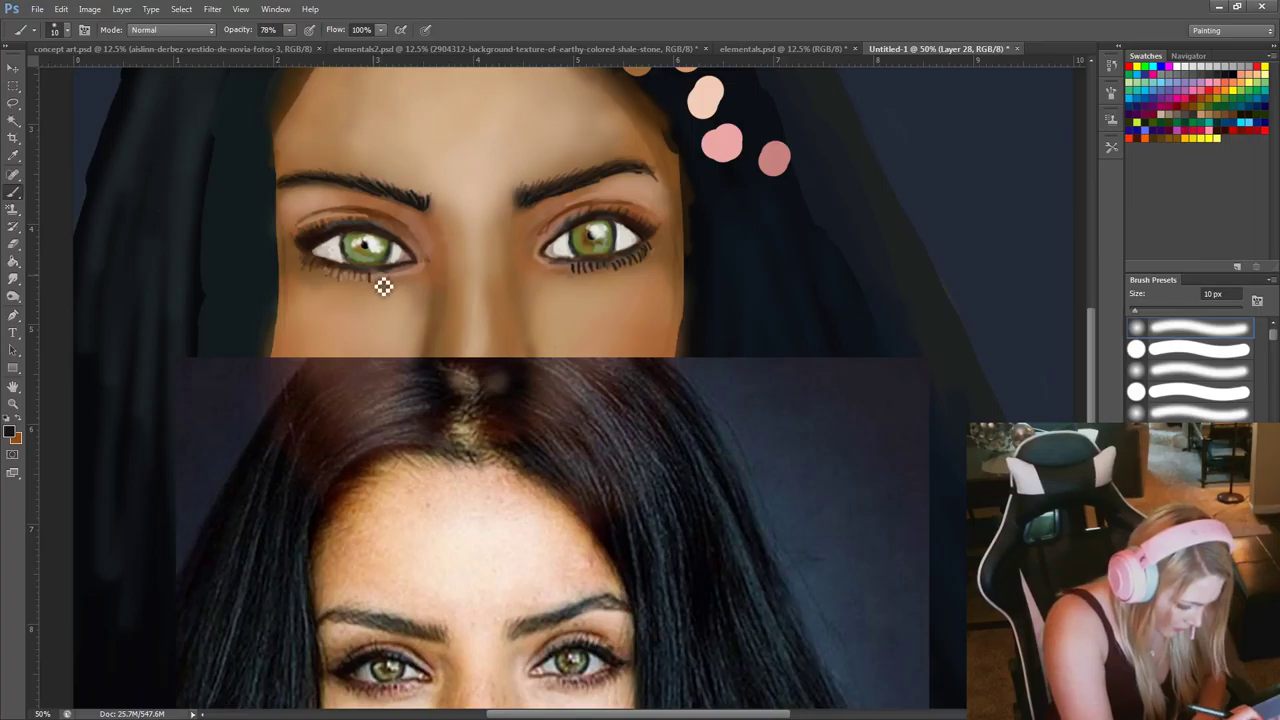
{"action": "left_click_drag", "start_coordinate": [371, 285], "coordinate": [363, 277]}
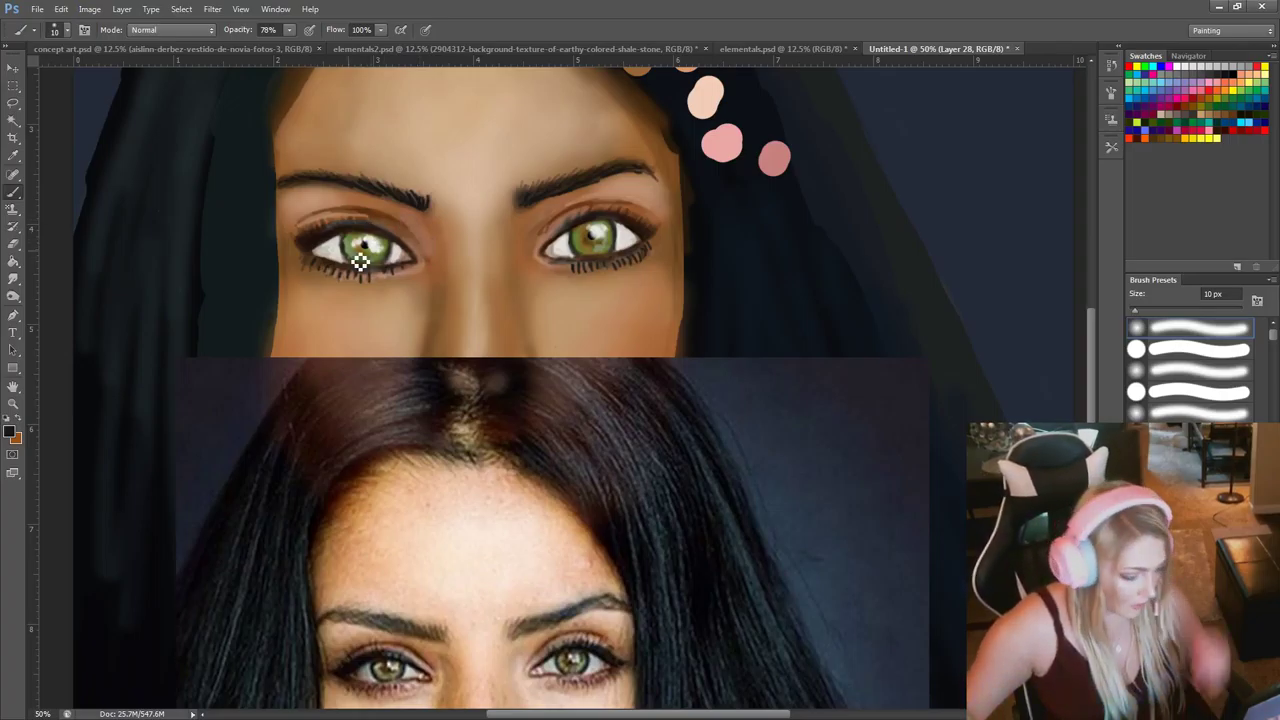
Paint fine near-black hair strands along both sides of the forehead's hairline.
{"action": "scroll", "coordinate": [511, 357], "scroll_direction": "up", "scroll_amount": 3}
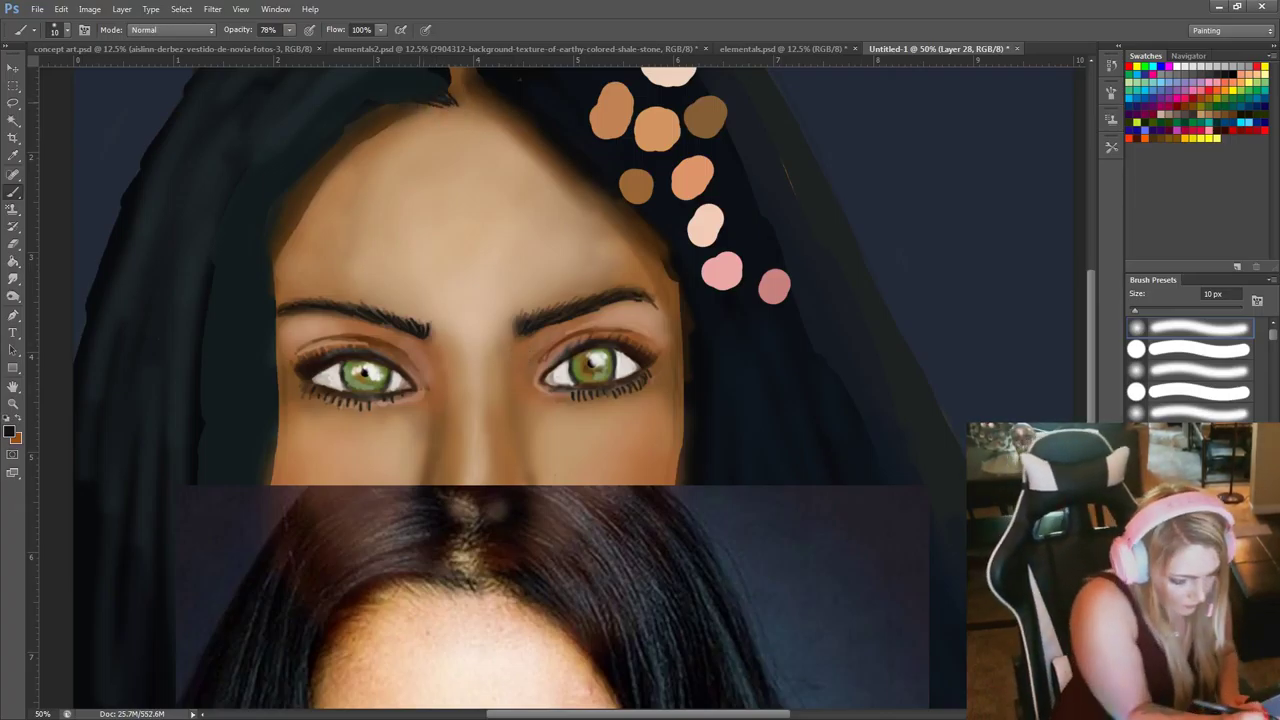
{"action": "left_click_drag", "start_coordinate": [400, 105], "coordinate": [338, 143]}
{"action": "left_click_drag", "start_coordinate": [371, 139], "coordinate": [282, 236]}
{"action": "left_click_drag", "start_coordinate": [330, 170], "coordinate": [280, 269]}
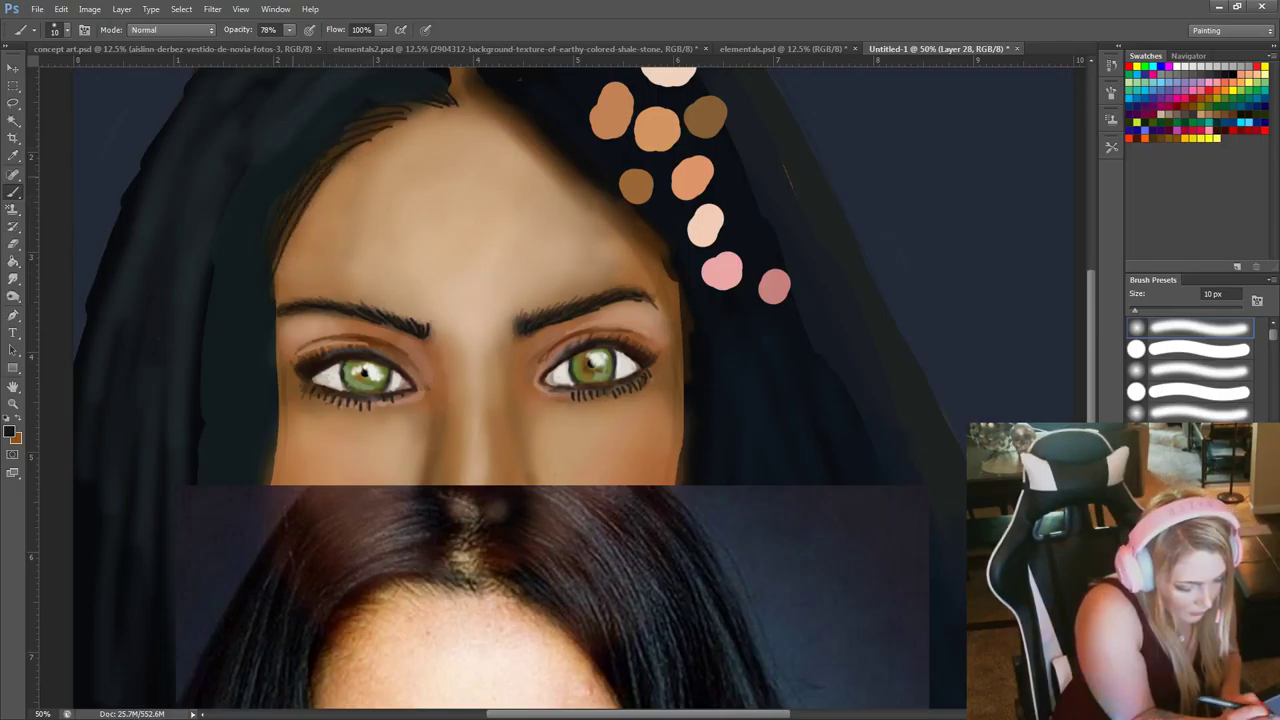
{"action": "left_click_drag", "start_coordinate": [337, 178], "coordinate": [284, 240]}
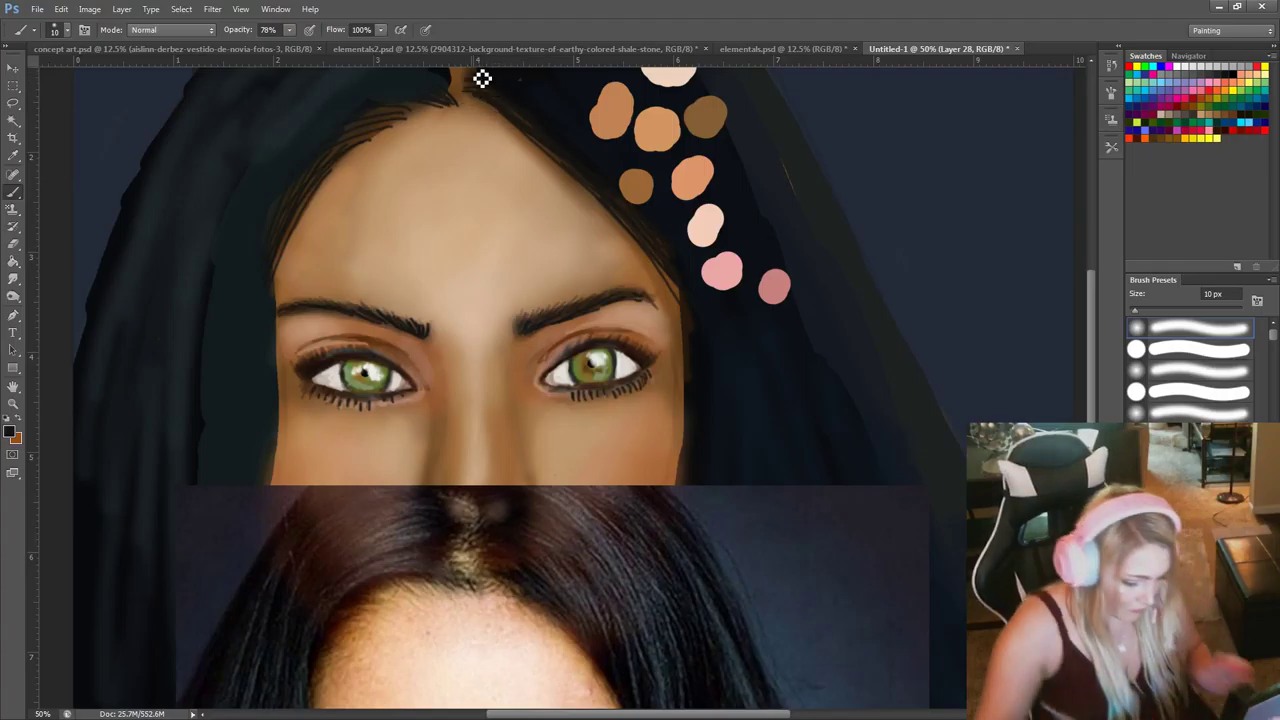
Sample a tan from the side of the photo's nose bridge and set the brush to 26% opacity and 50 px.
{"action": "scroll", "coordinate": [719, 165], "scroll_direction": "down", "scroll_amount": 2}
{"action": "scroll", "coordinate": [771, 349], "scroll_direction": "down", "scroll_amount": 5}
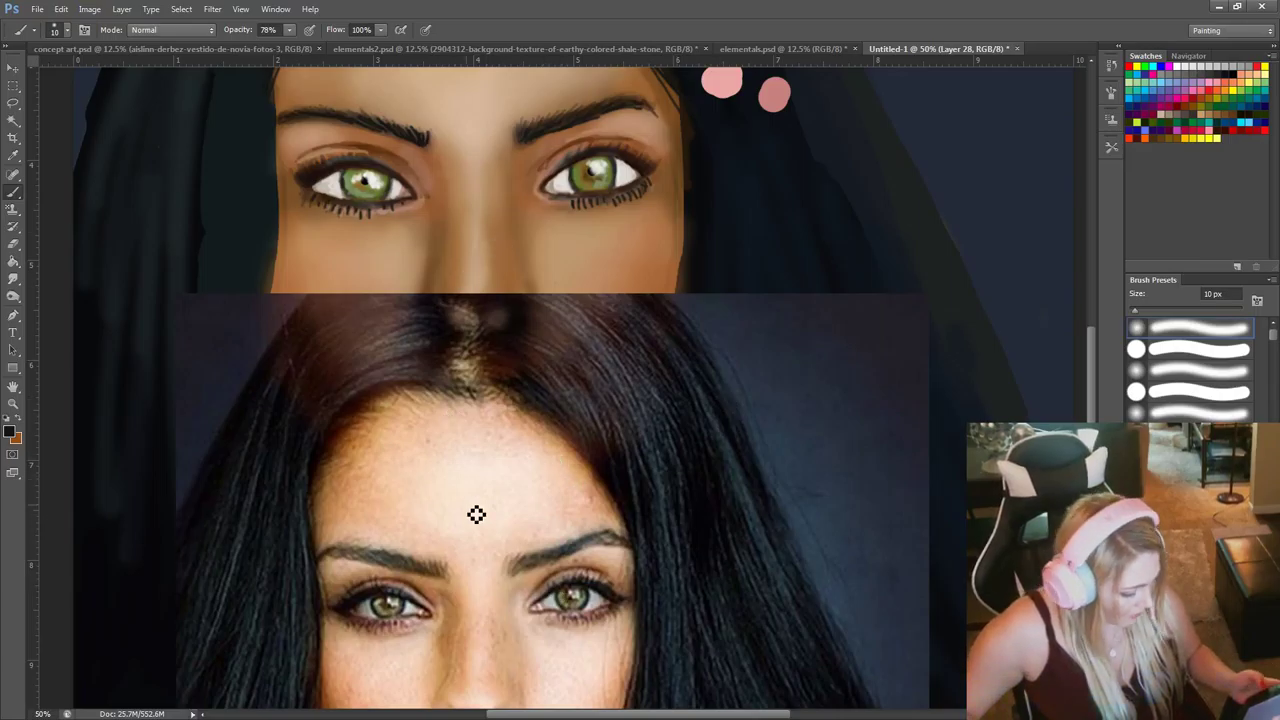
{"action": "left_click", "coordinate": [456, 621], "text": "alt"}
{"action": "left_click", "coordinate": [289, 29]}
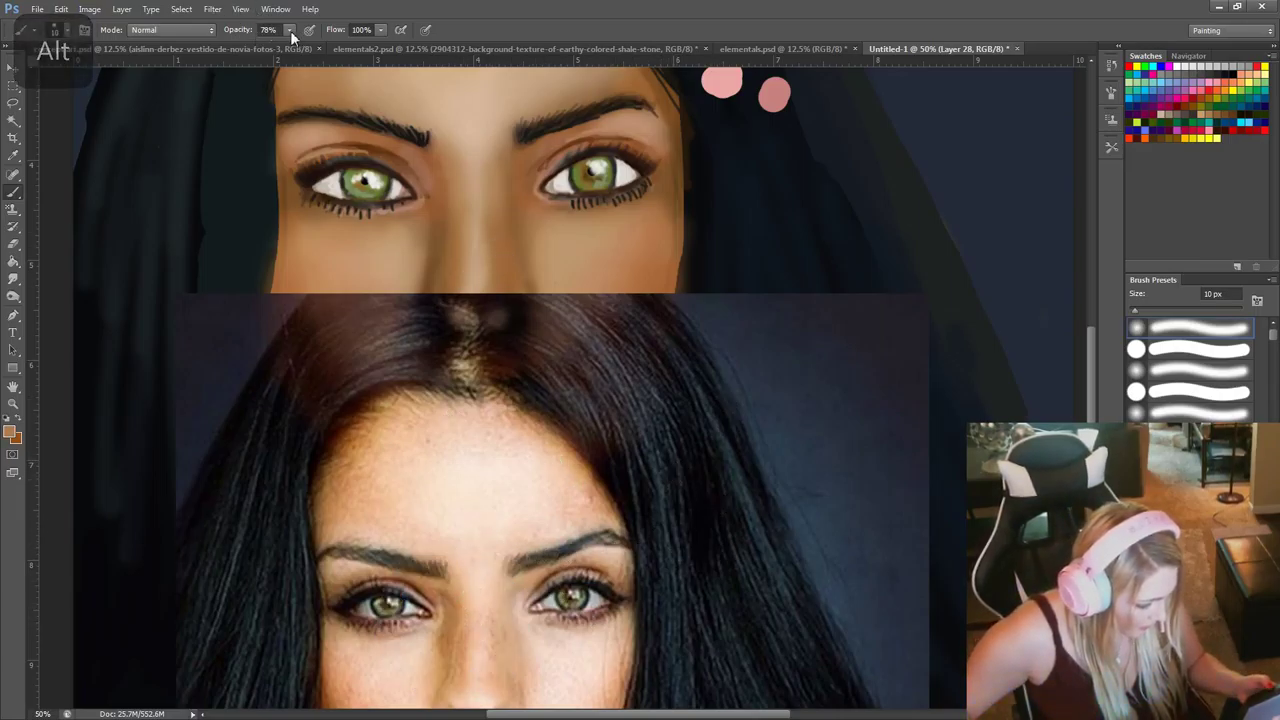
{"action": "left_click_drag", "start_coordinate": [276, 47], "coordinate": [254, 48]}
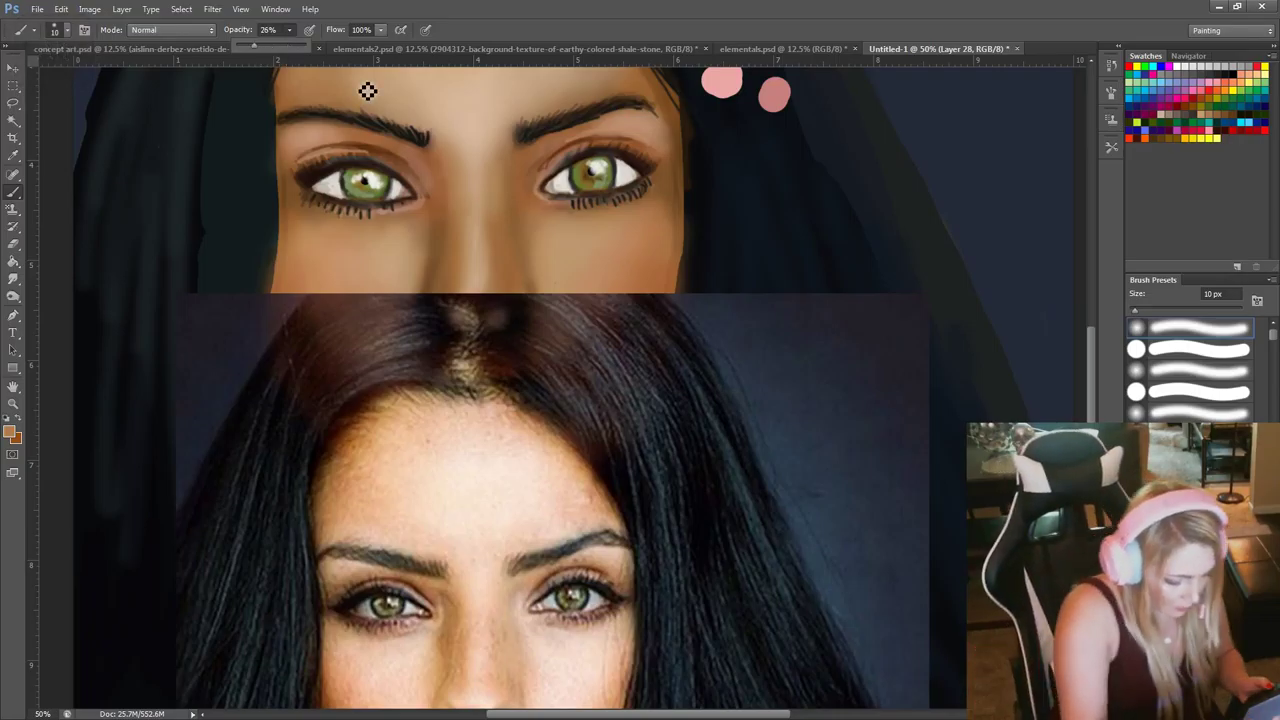
{"action": "right_click", "coordinate": [574, 259]}
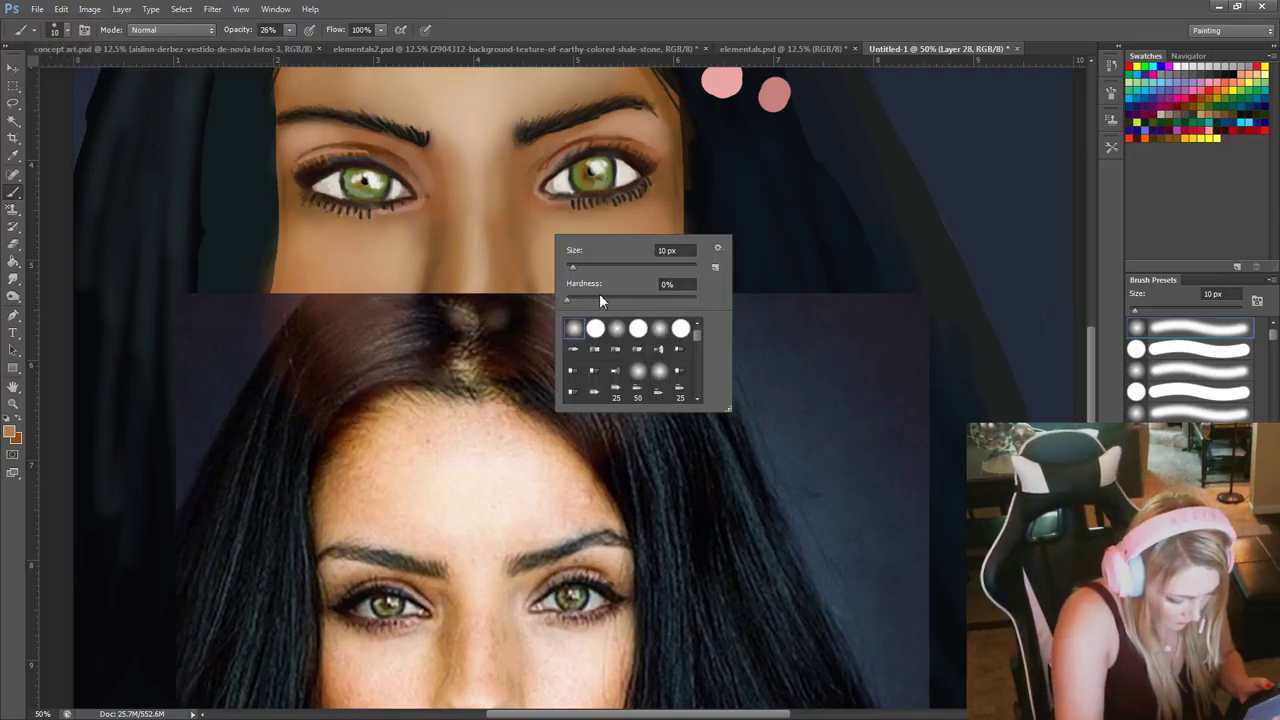
{"action": "left_click", "coordinate": [599, 267]}
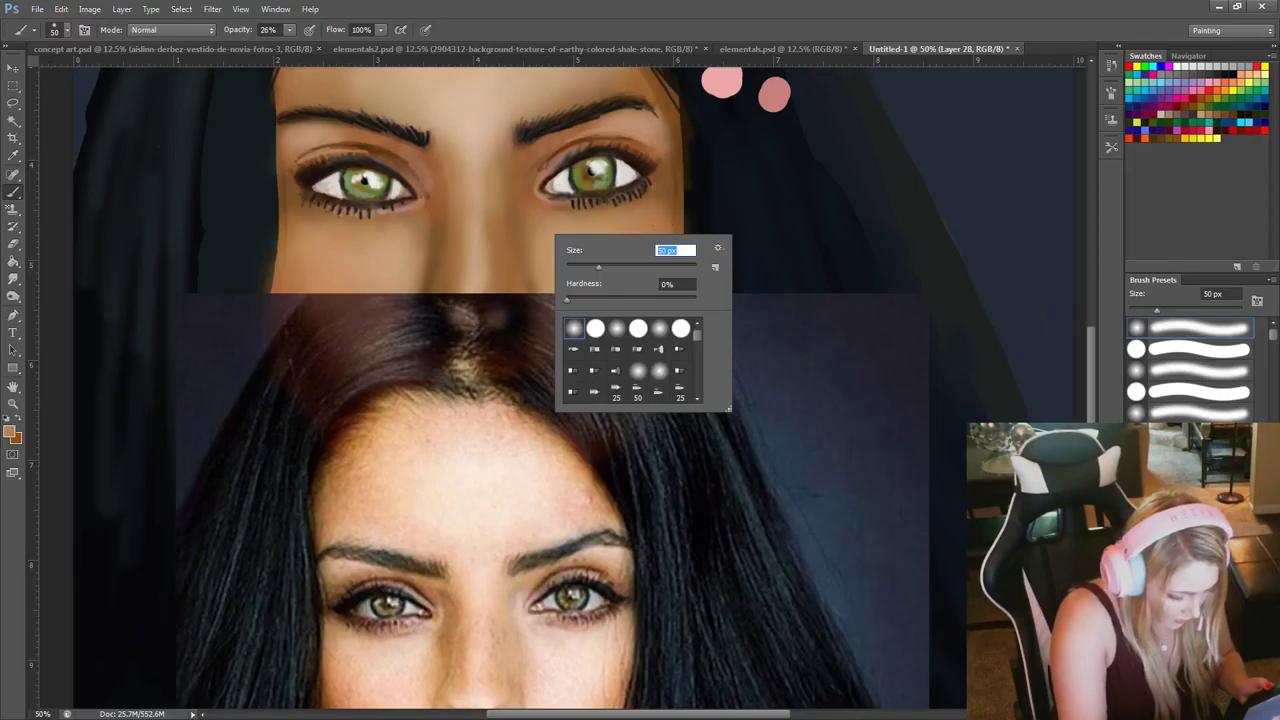
{"action": "key", "text": "Return"}
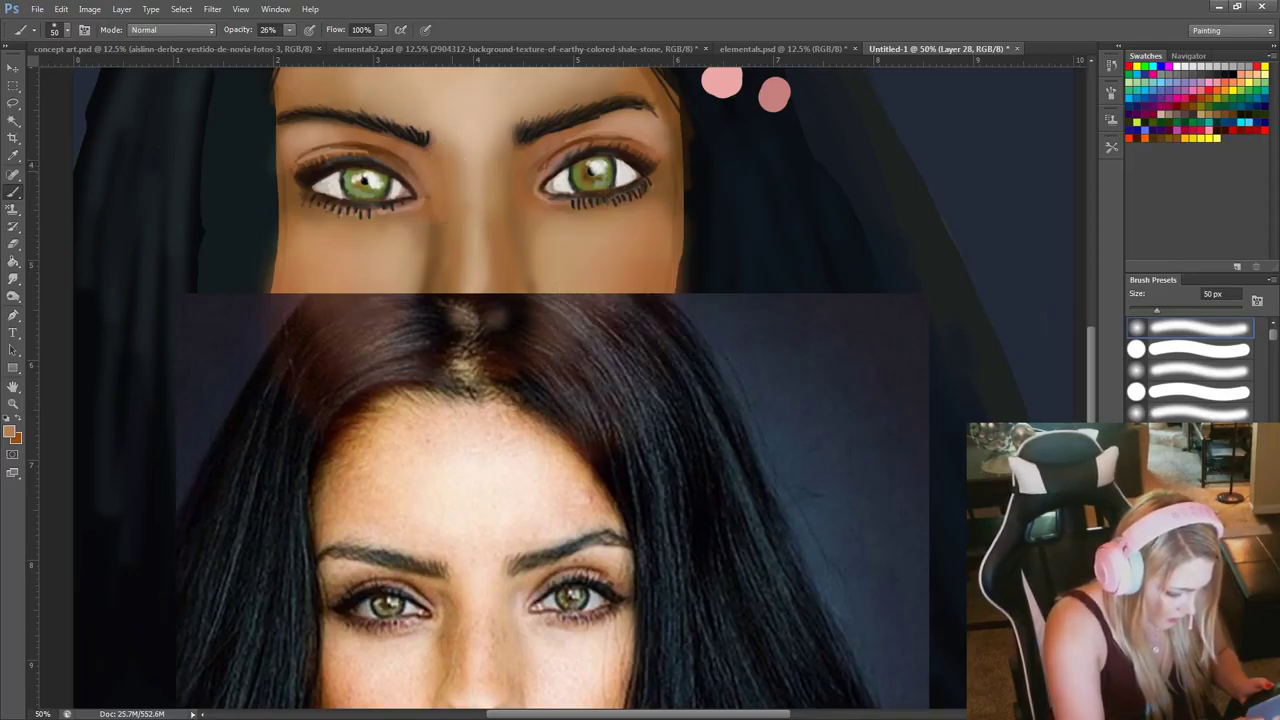
Sample tan and pale peach skin tones and blend shadows and highlights around the painted nose, reducing the brush opacity to 12%.
{"action": "left_click", "coordinate": [452, 612], "text": "alt"}
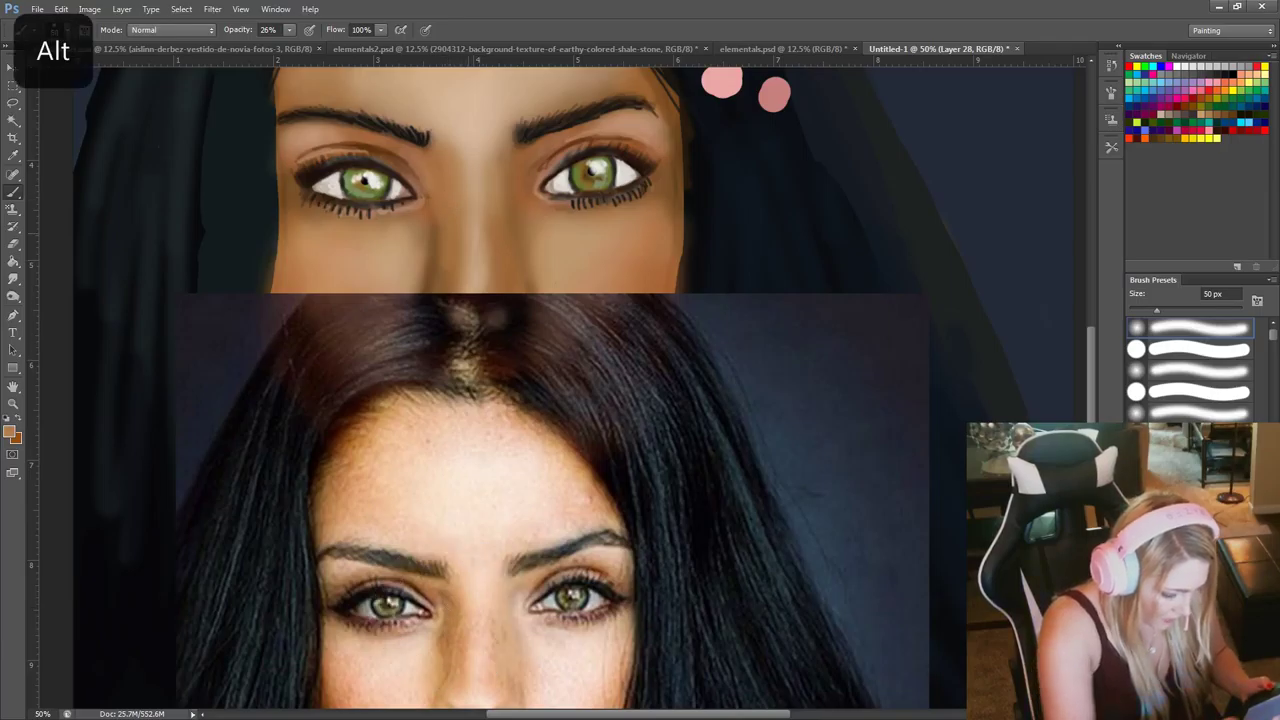
{"action": "left_click", "coordinate": [437, 249], "text": "alt"}
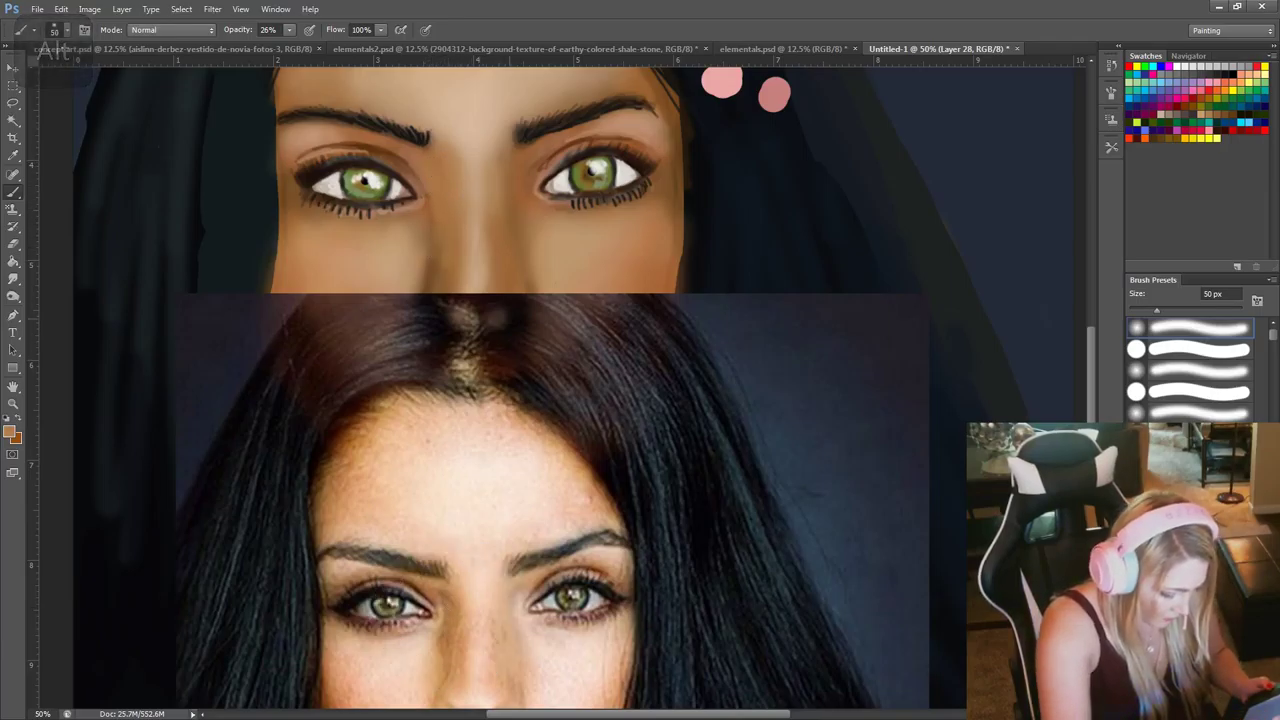
{"action": "key", "text": "alt"}
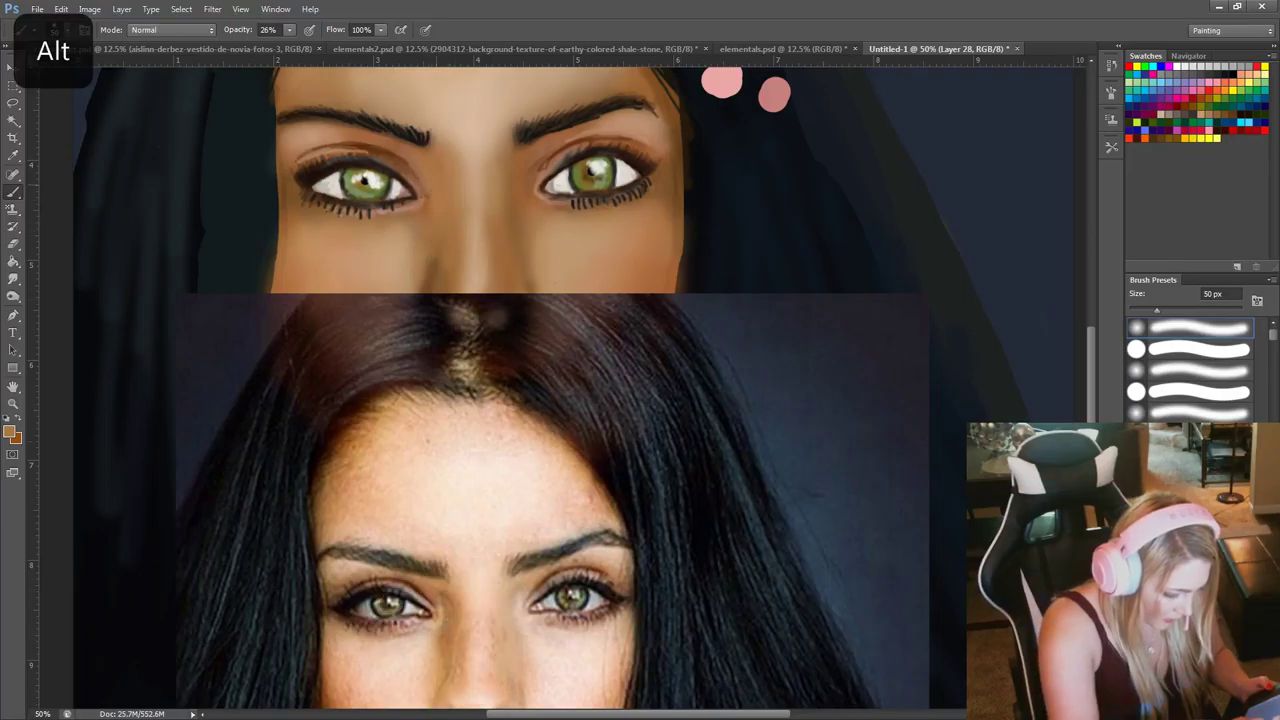
{"action": "left_click", "coordinate": [417, 640], "text": "alt"}
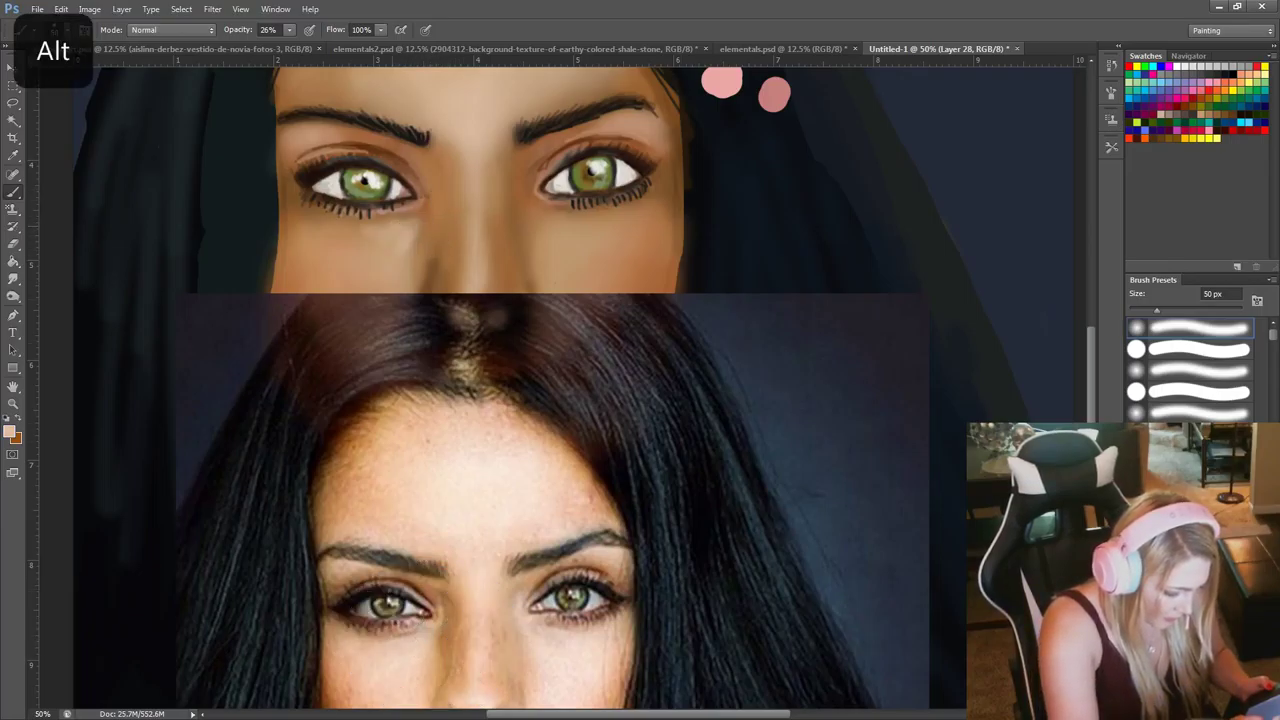
{"action": "scroll", "coordinate": [359, 209], "scroll_direction": "down", "scroll_amount": 2}
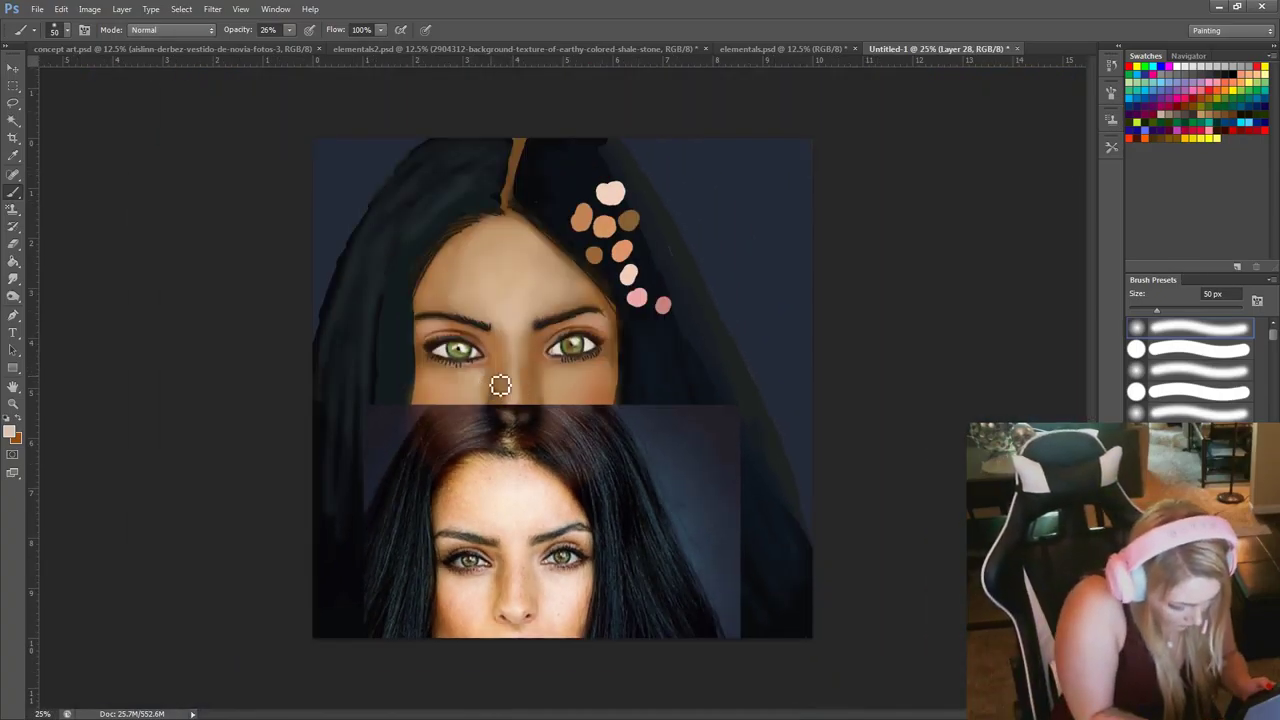
{"action": "left_click_drag", "start_coordinate": [280, 48], "coordinate": [279, 48]}
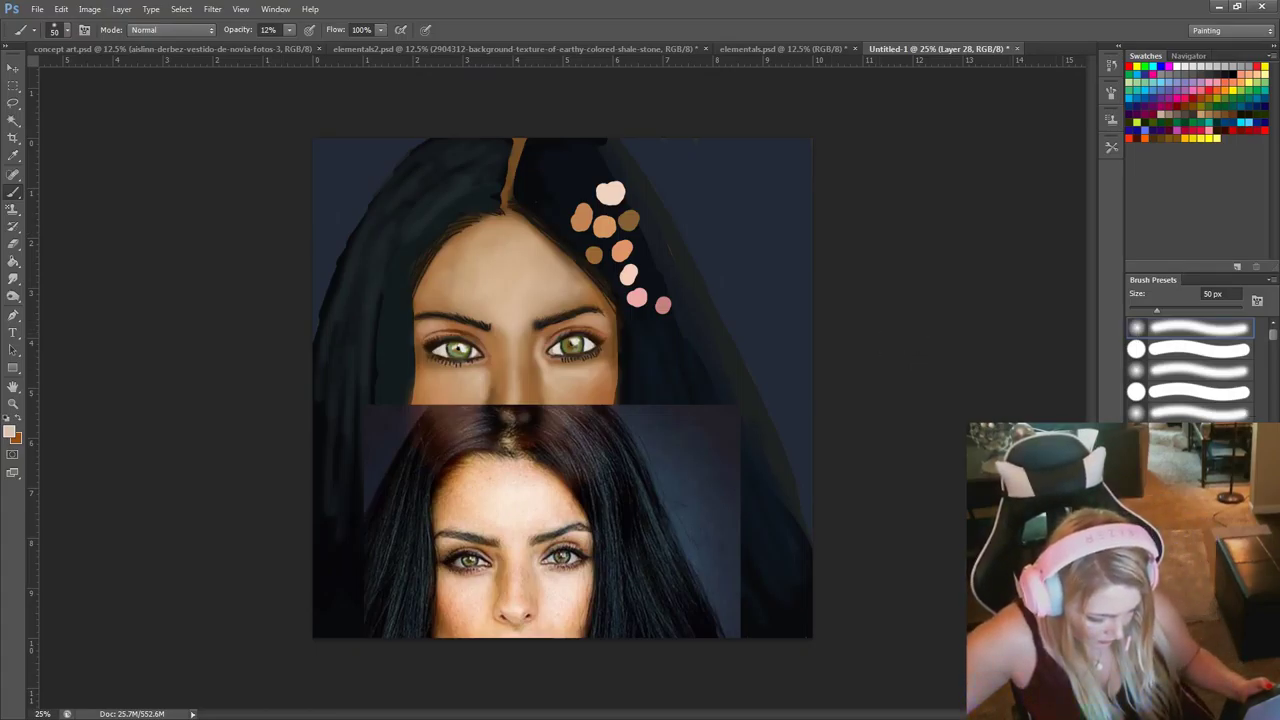
Toggle the reference photo's visibility to check the whole painted face, leaving the photo shown.
{"action": "key", "text": "ctrl+comma"}
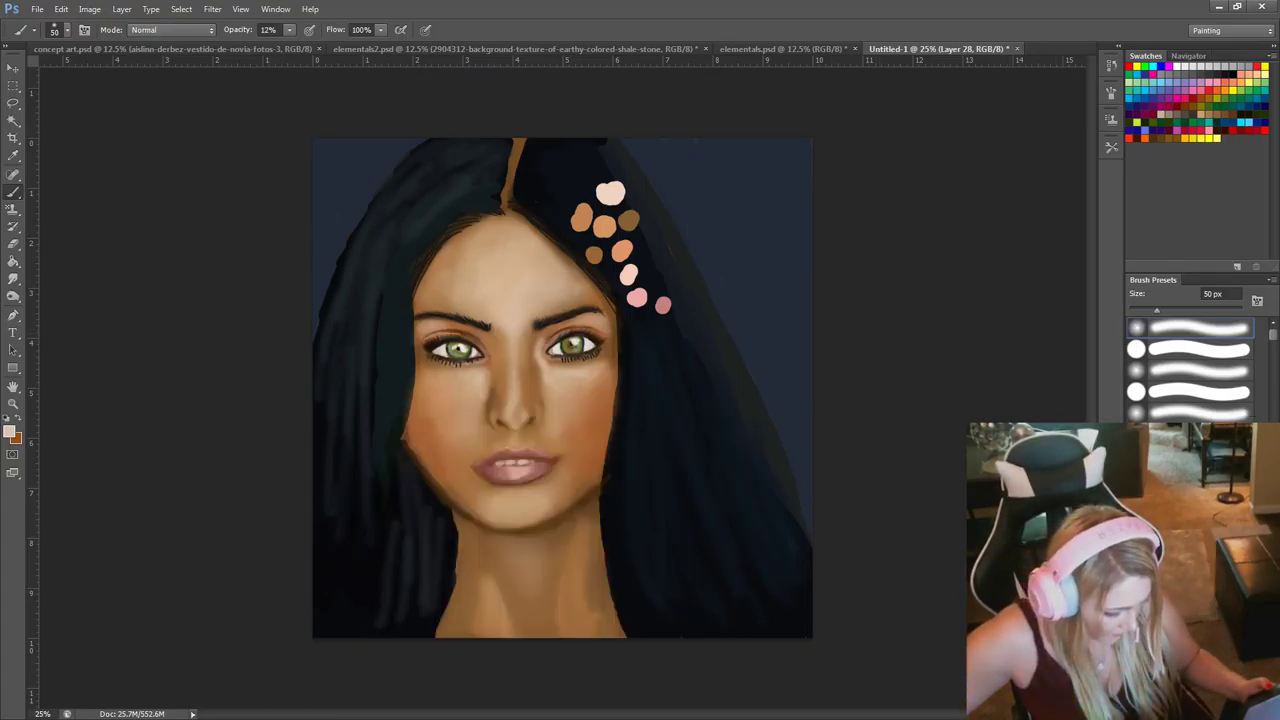
{"action": "key", "text": "ctrl+comma"}
{"action": "key", "text": "ctrl+comma"}
{"action": "key", "text": "ctrl+comma"}
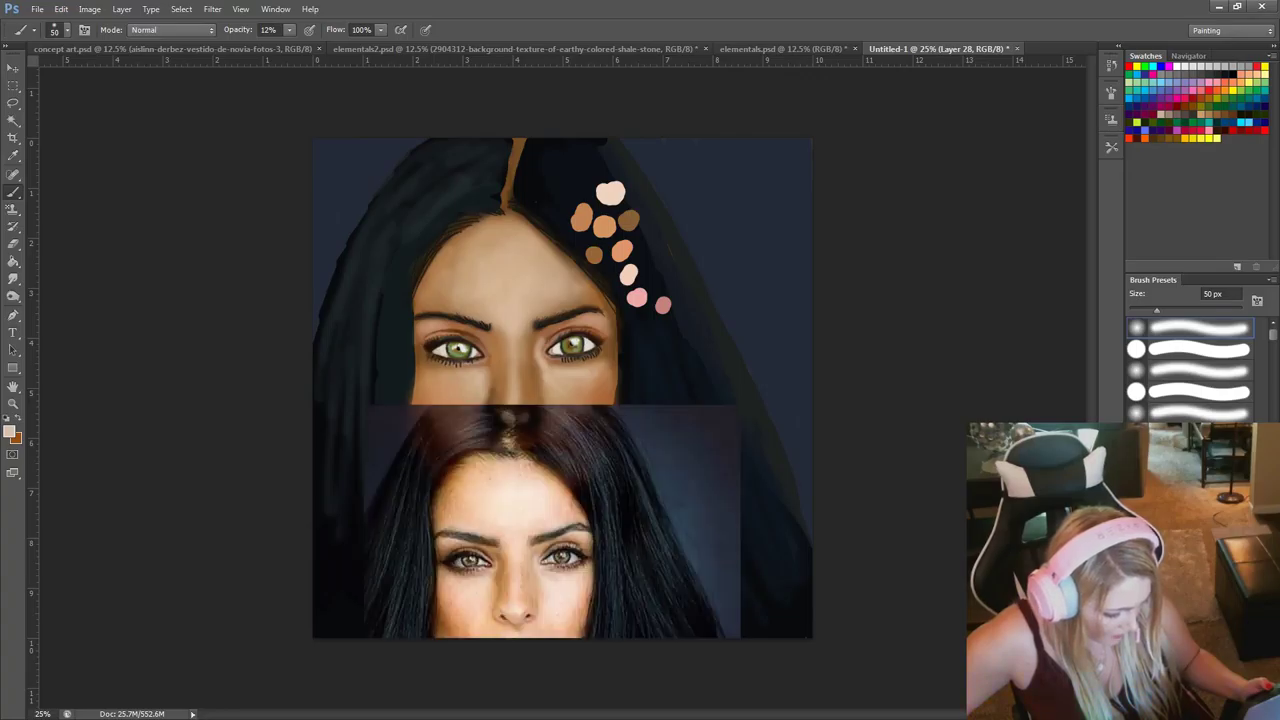
Move the reference photo up over the painted forehead and eyes at full opacity, leaving the painted nose and mouth uncovered.
{"action": "key", "text": "alt+]"}
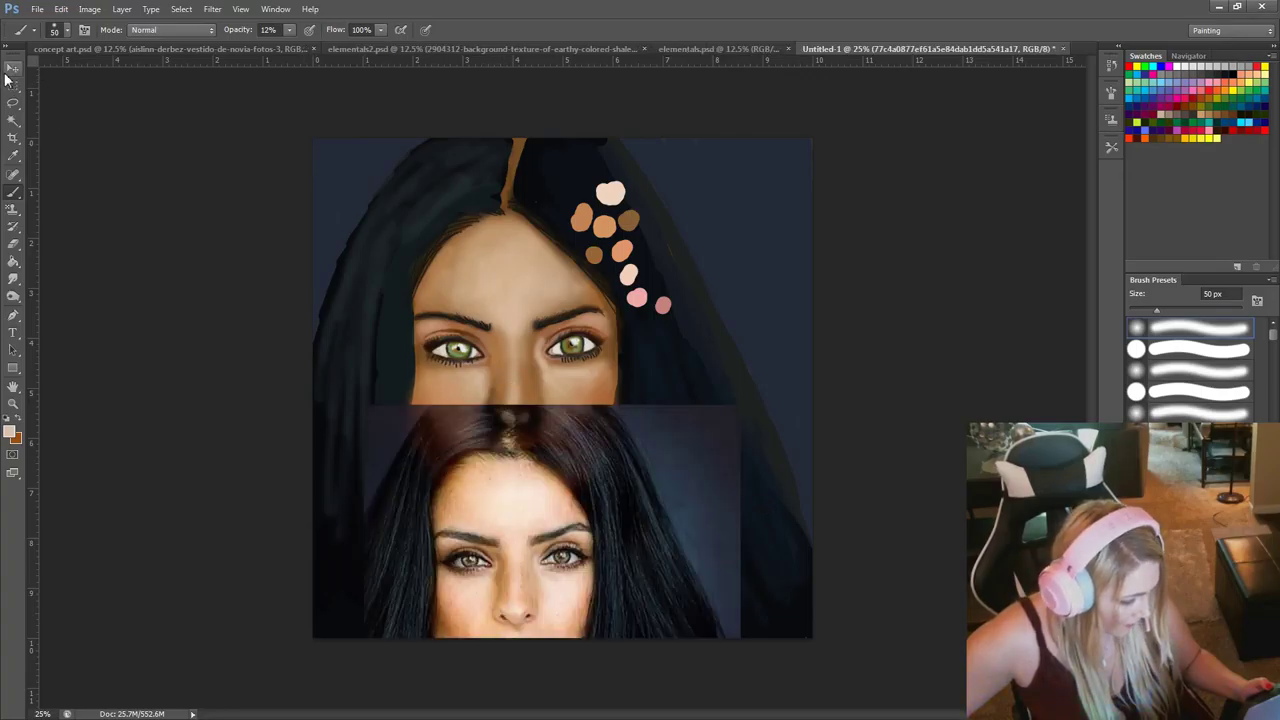
{"action": "key", "text": "v"}
{"action": "mouse_move", "coordinate": [673, 487]}
{"action": "left_mouse_down"}
{"action": "mouse_move", "coordinate": [920, 598]}
{"action": "mouse_move", "coordinate": [951, 569]}
{"action": "mouse_move", "coordinate": [910, 560]}
{"action": "mouse_move", "coordinate": [638, 170]}
{"action": "mouse_move", "coordinate": [659, 133]}
{"action": "left_mouse_up"}
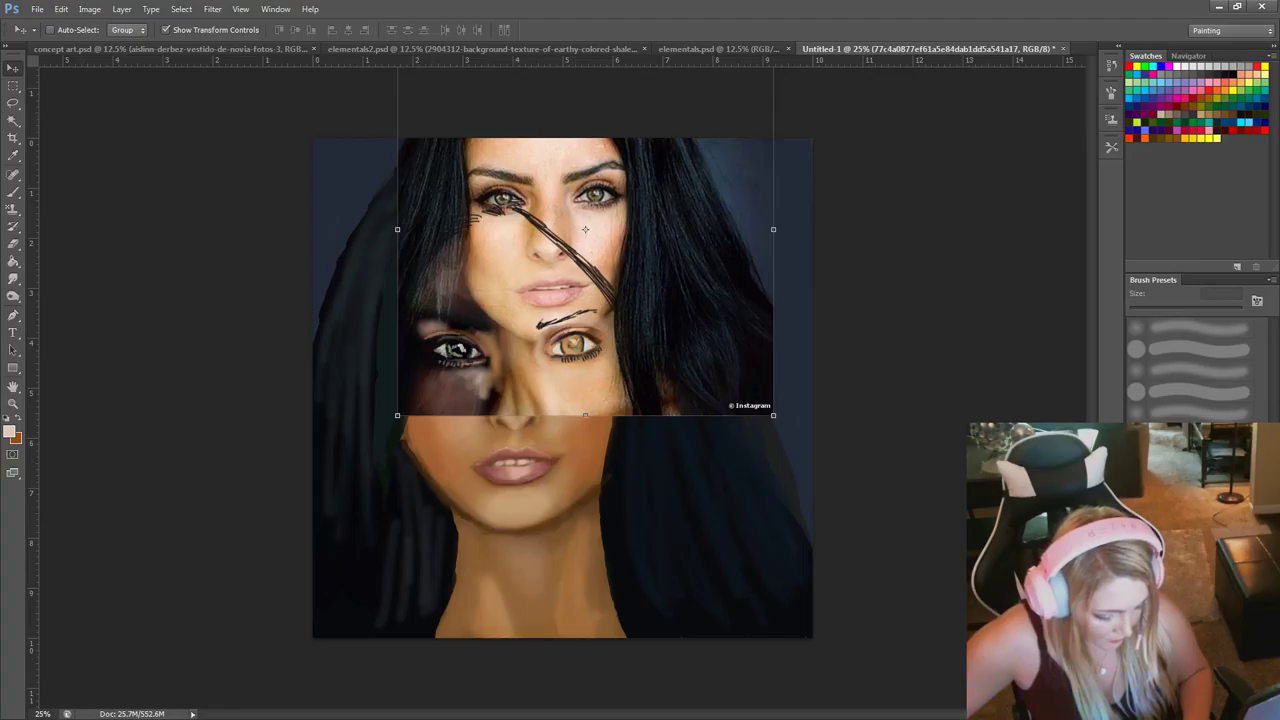
{"action": "key", "text": "0"}
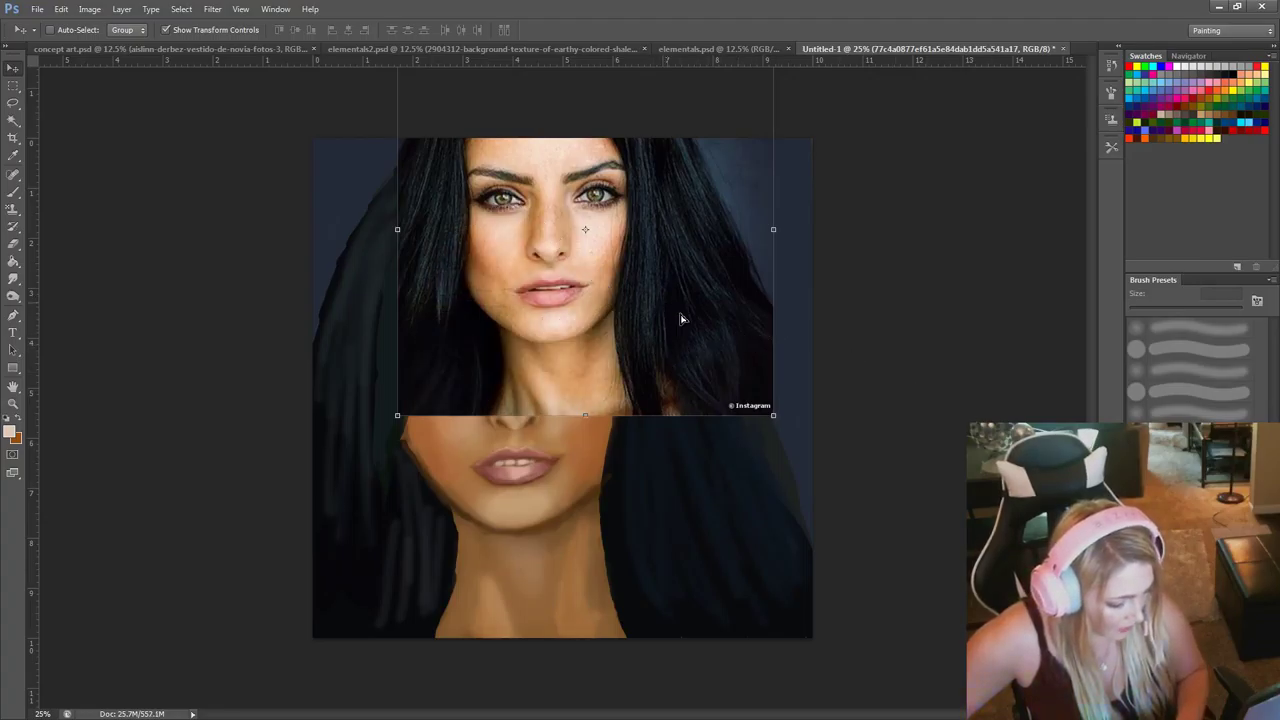
{"action": "mouse_move", "coordinate": [677, 317]}
{"action": "left_mouse_down"}
{"action": "mouse_move", "coordinate": [1014, 459]}
{"action": "mouse_move", "coordinate": [918, 490]}
{"action": "mouse_move", "coordinate": [705, 265]}
{"action": "mouse_move", "coordinate": [590, 220]}
{"action": "mouse_move", "coordinate": [624, 288]}
{"action": "mouse_move", "coordinate": [625, 209]}
{"action": "mouse_move", "coordinate": [619, 276]}
{"action": "left_mouse_up"}
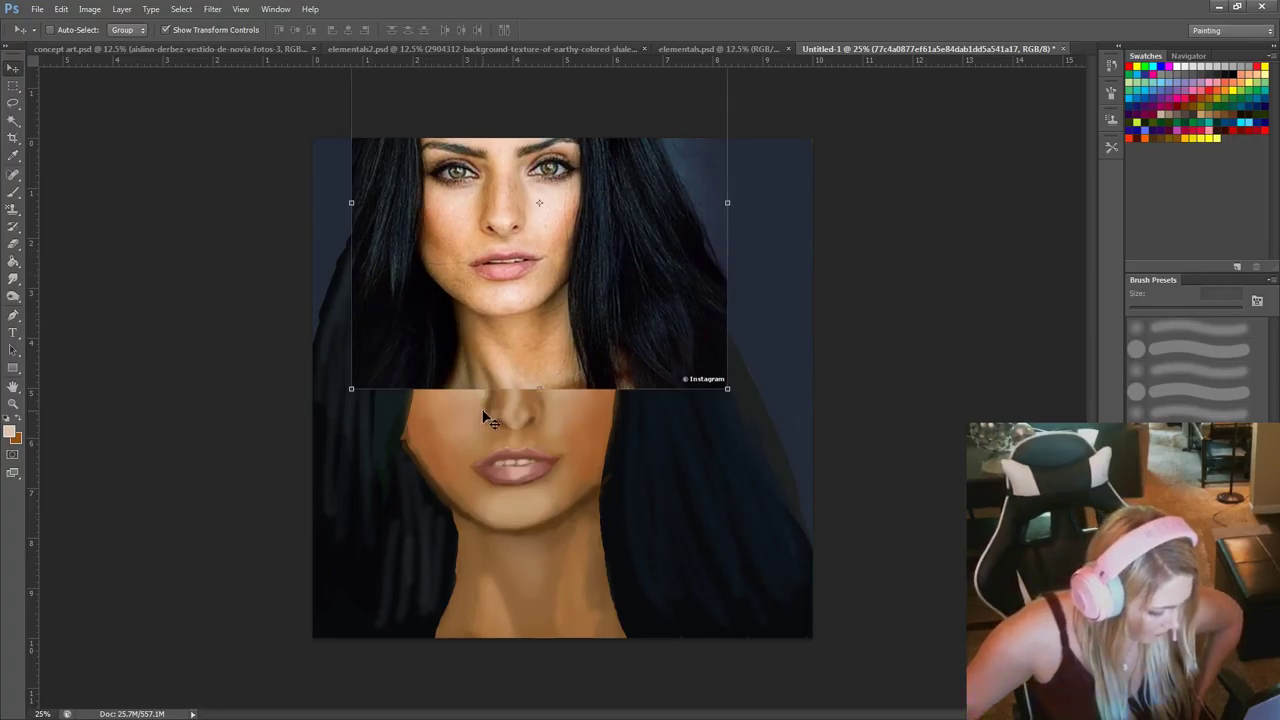
{"action": "left_click_drag", "start_coordinate": [525, 358], "coordinate": [517, 350]}
{"action": "left_click_drag", "start_coordinate": [411, 268], "coordinate": [419, 245]}
On a new layer, sample a pale pink skin tone from the photo and paint highlights on the nose tip and above the upper lip.
{"action": "key", "text": "alt+bracketleft"}
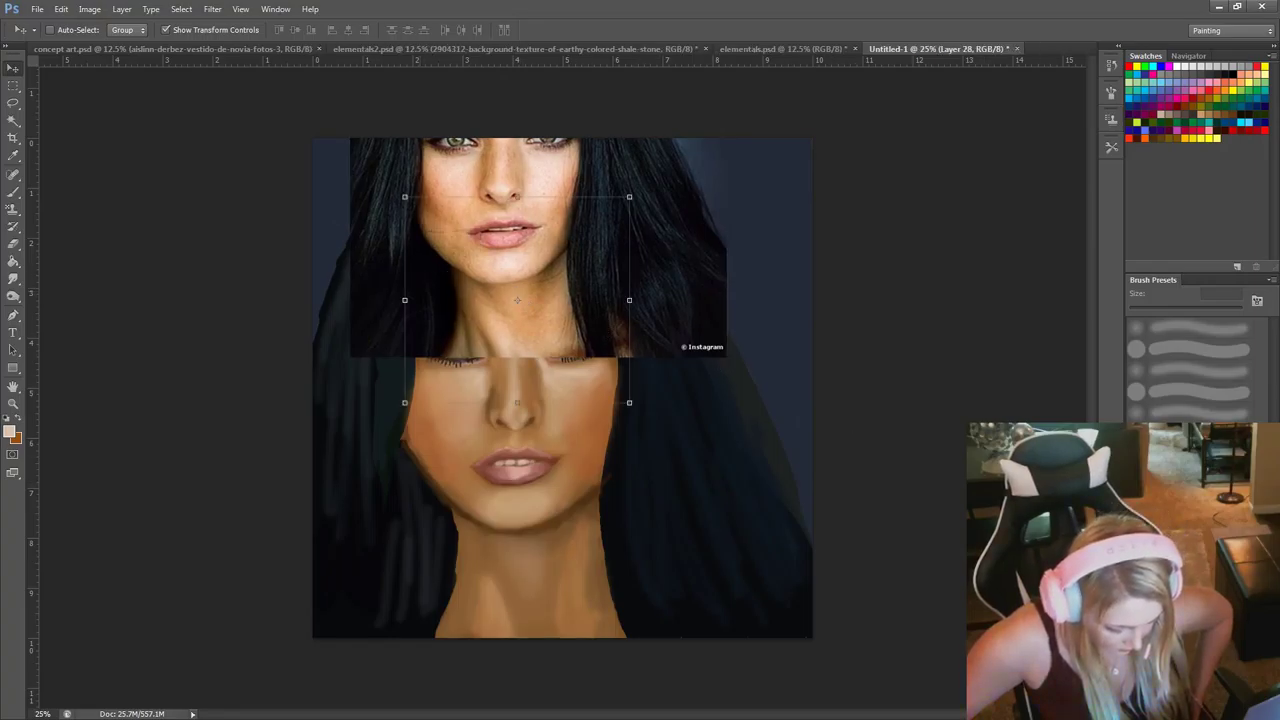
{"action": "left_click", "coordinate": [13, 192]}
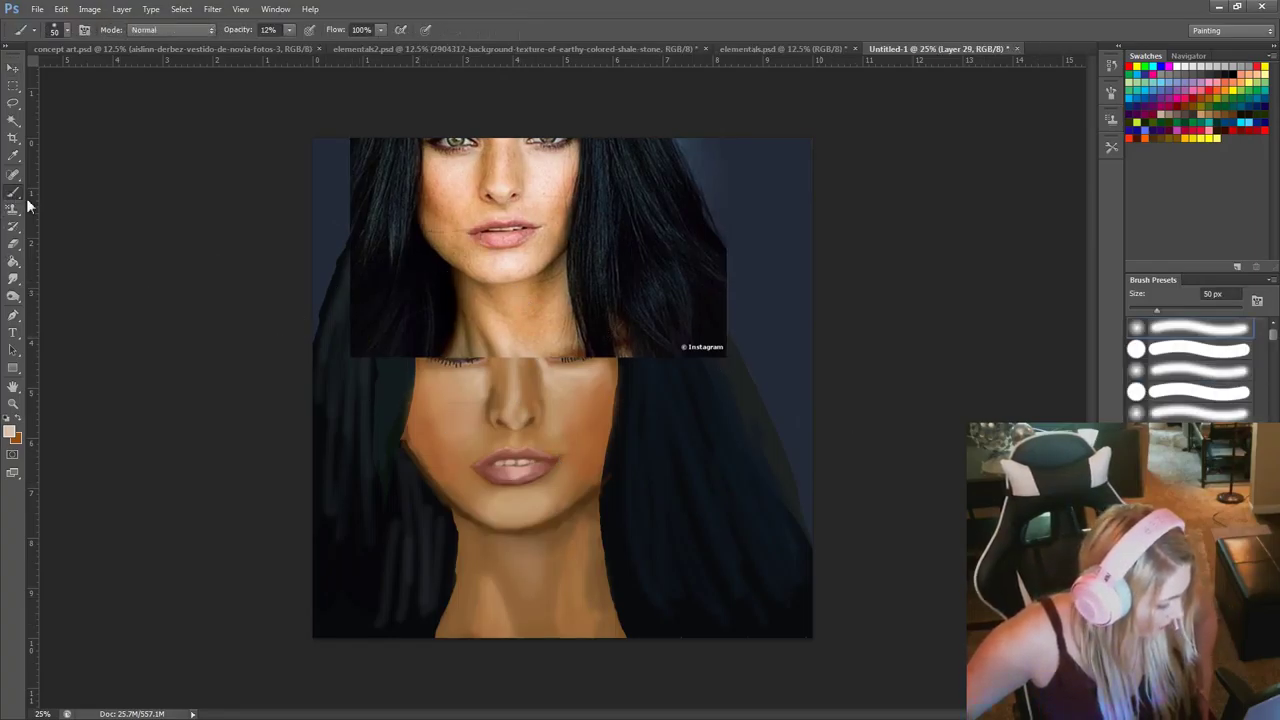
{"action": "left_click", "coordinate": [517, 199], "text": "alt"}
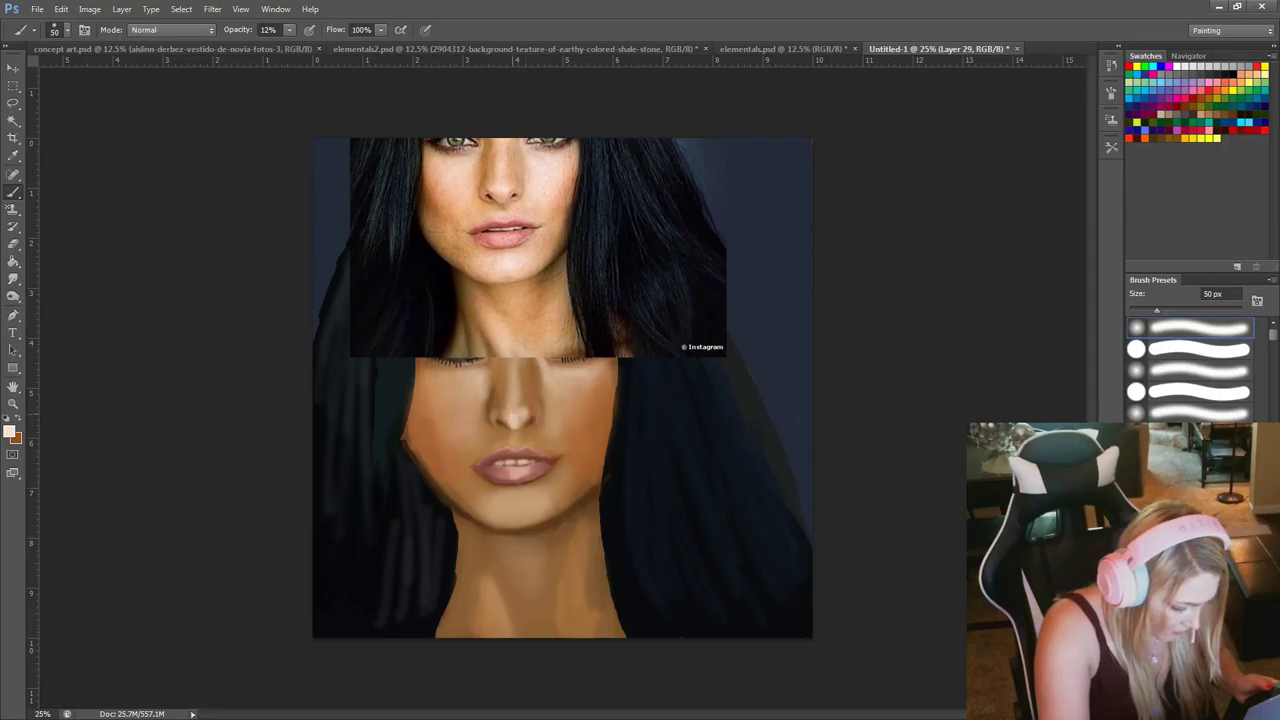
{"action": "mouse_move", "coordinate": [513, 425]}
{"action": "left_mouse_down"}
{"action": "mouse_move", "coordinate": [532, 397]}
{"action": "mouse_move", "coordinate": [533, 408]}
{"action": "left_mouse_up"}
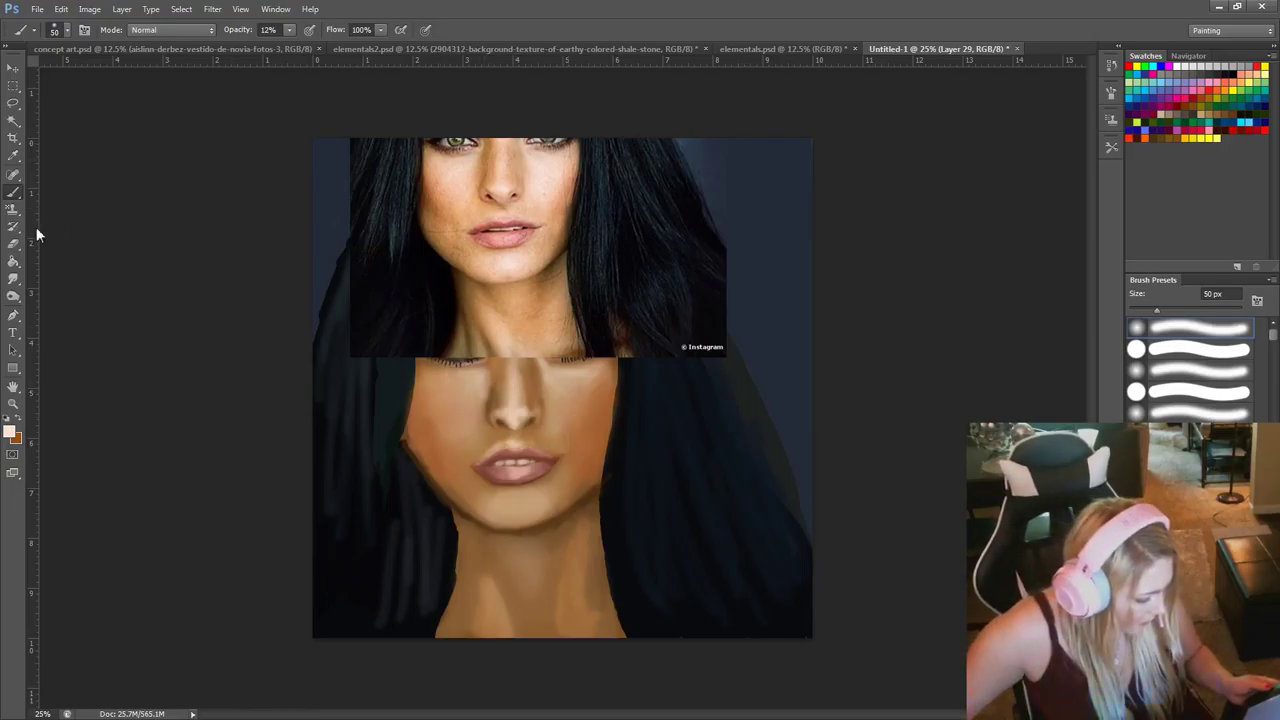
{"action": "left_click", "coordinate": [12, 245]}
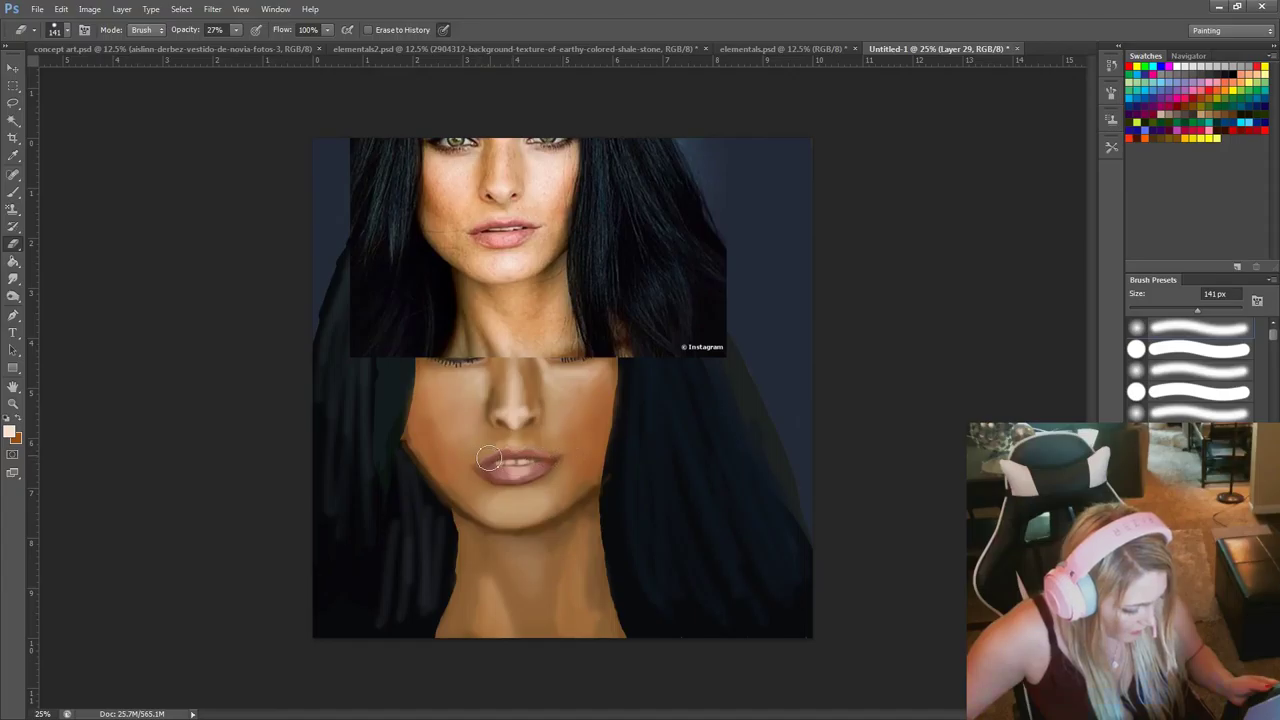
{"action": "left_click", "coordinate": [13, 190]}
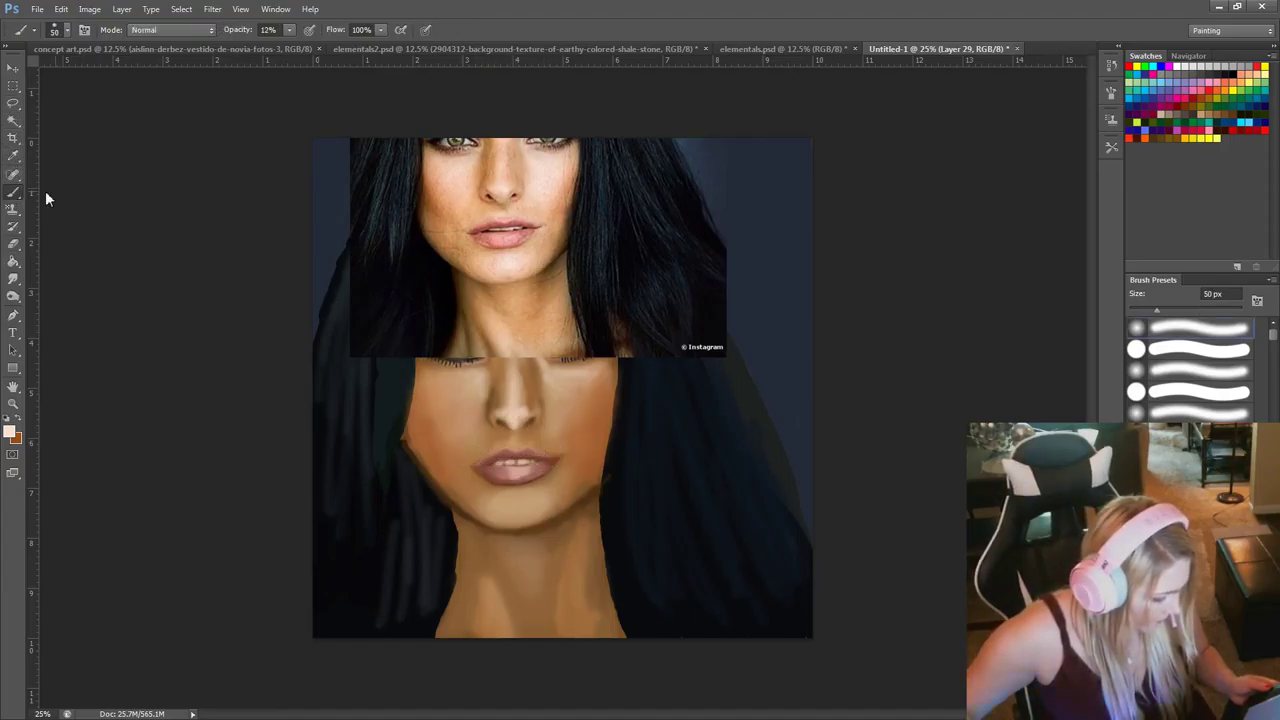
Set the brush to 10% opacity and 89 px and paint soft pale highlights over the cheeks and jawline, toggling the last stroke to compare.
{"action": "left_click", "coordinate": [289, 30]}
{"action": "left_click", "coordinate": [288, 44]}
{"action": "right_click", "coordinate": [619, 509]}
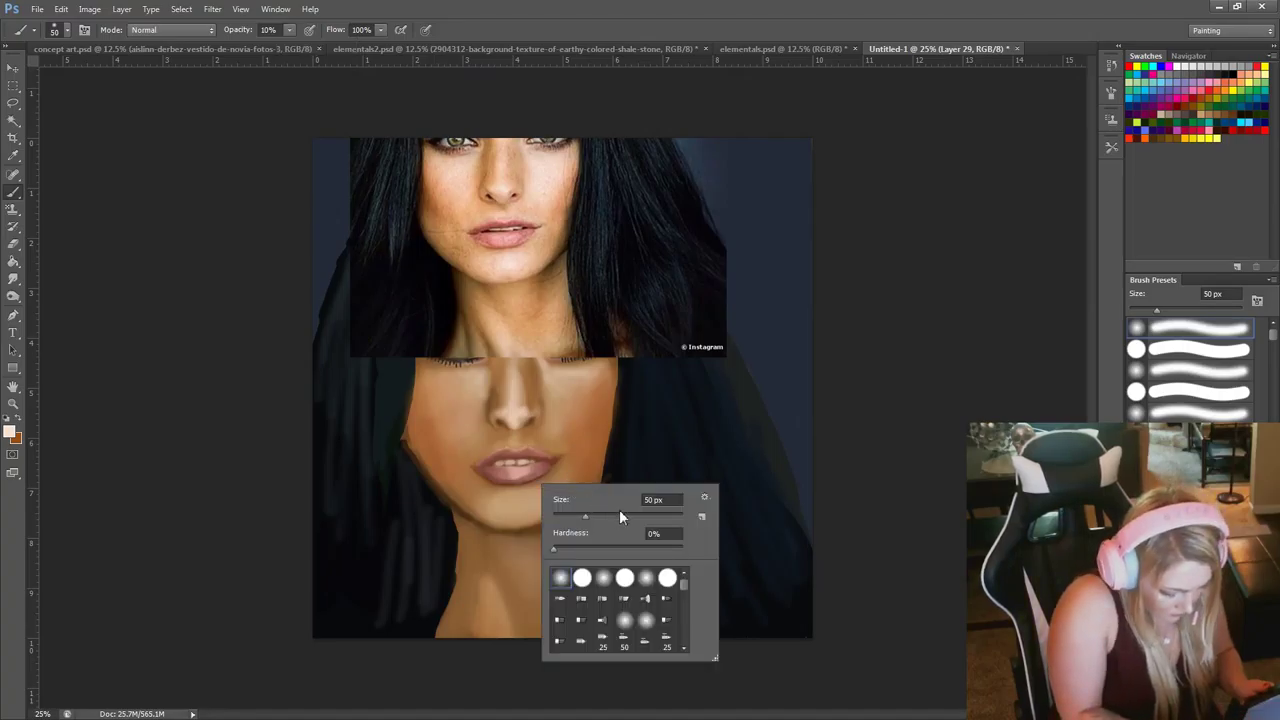
{"action": "key", "text": "Return"}
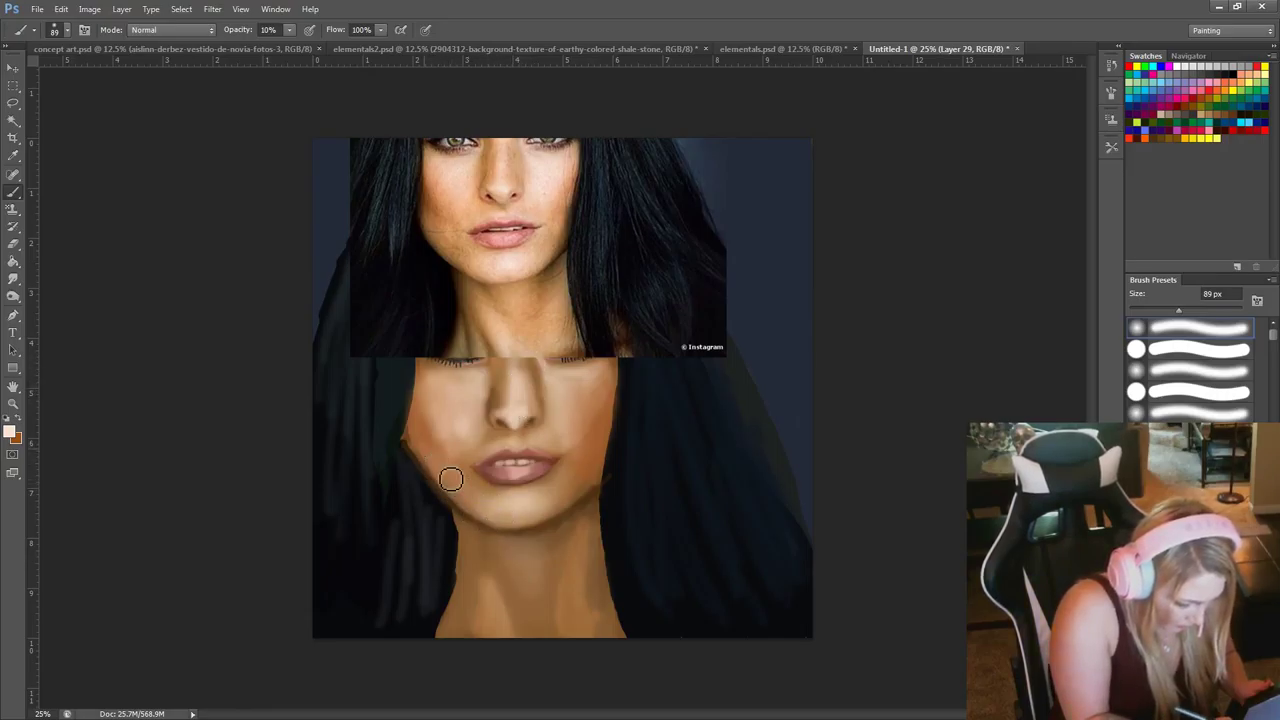
{"action": "left_click_drag", "start_coordinate": [451, 480], "coordinate": [425, 450]}
{"action": "left_click_drag", "start_coordinate": [560, 504], "coordinate": [602, 473]}
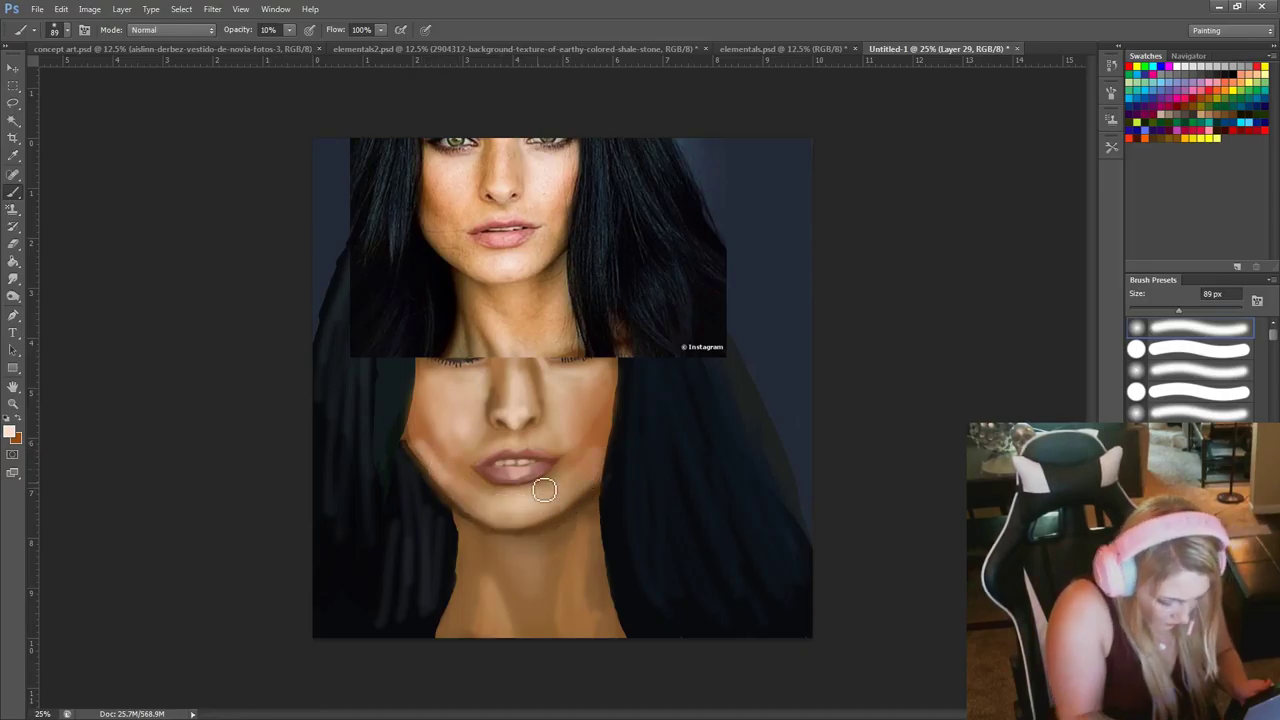
{"action": "key", "text": "ctrl+minus"}
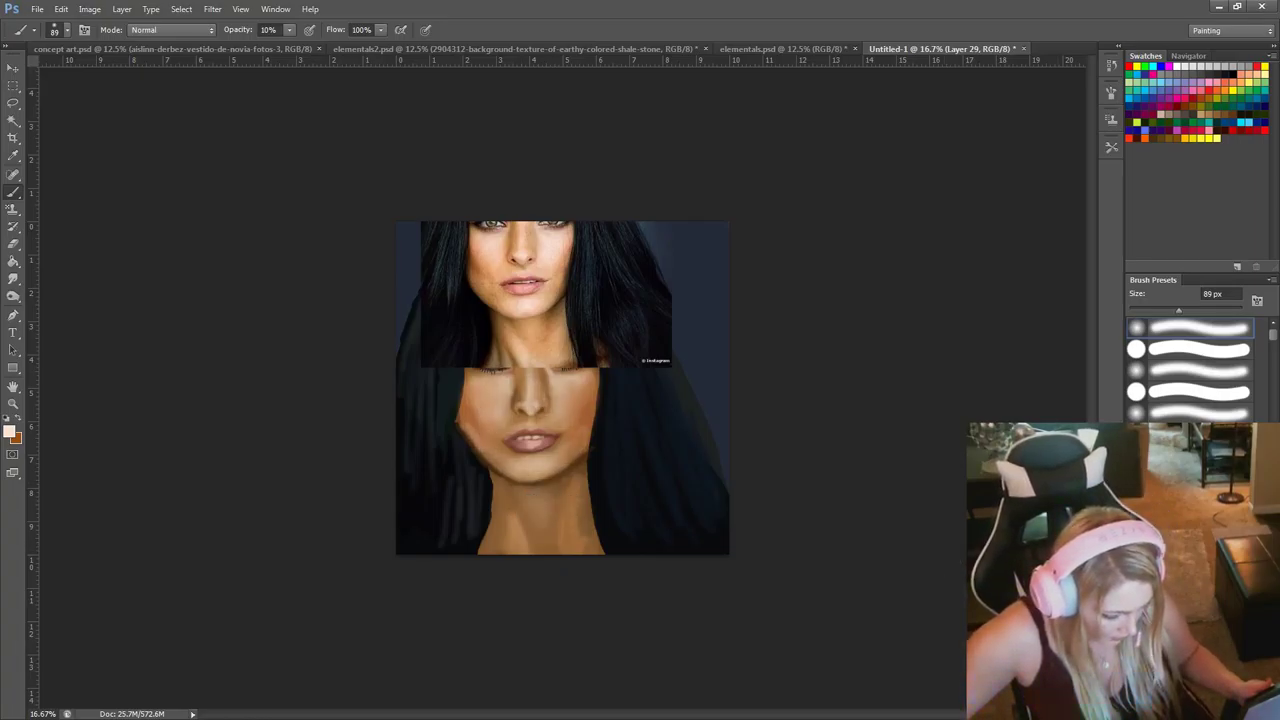
{"action": "key", "text": "ctrl+z"}
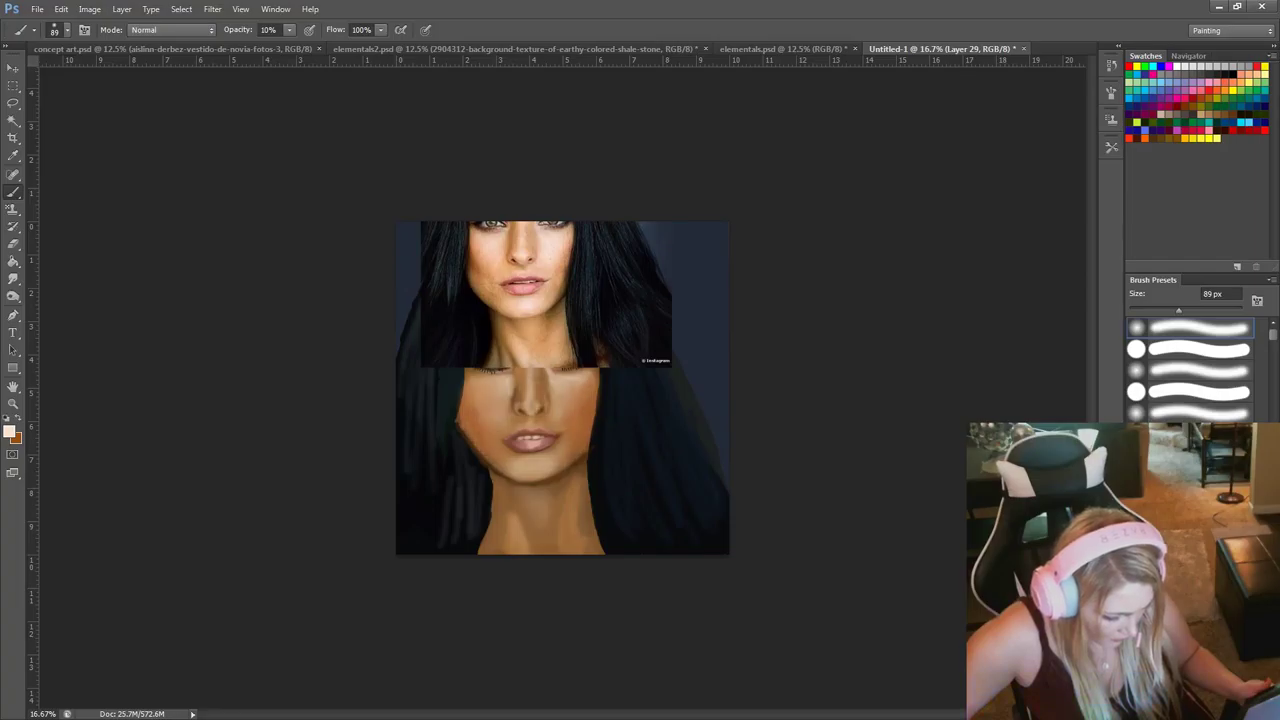
{"action": "key", "text": "ctrl+z"}
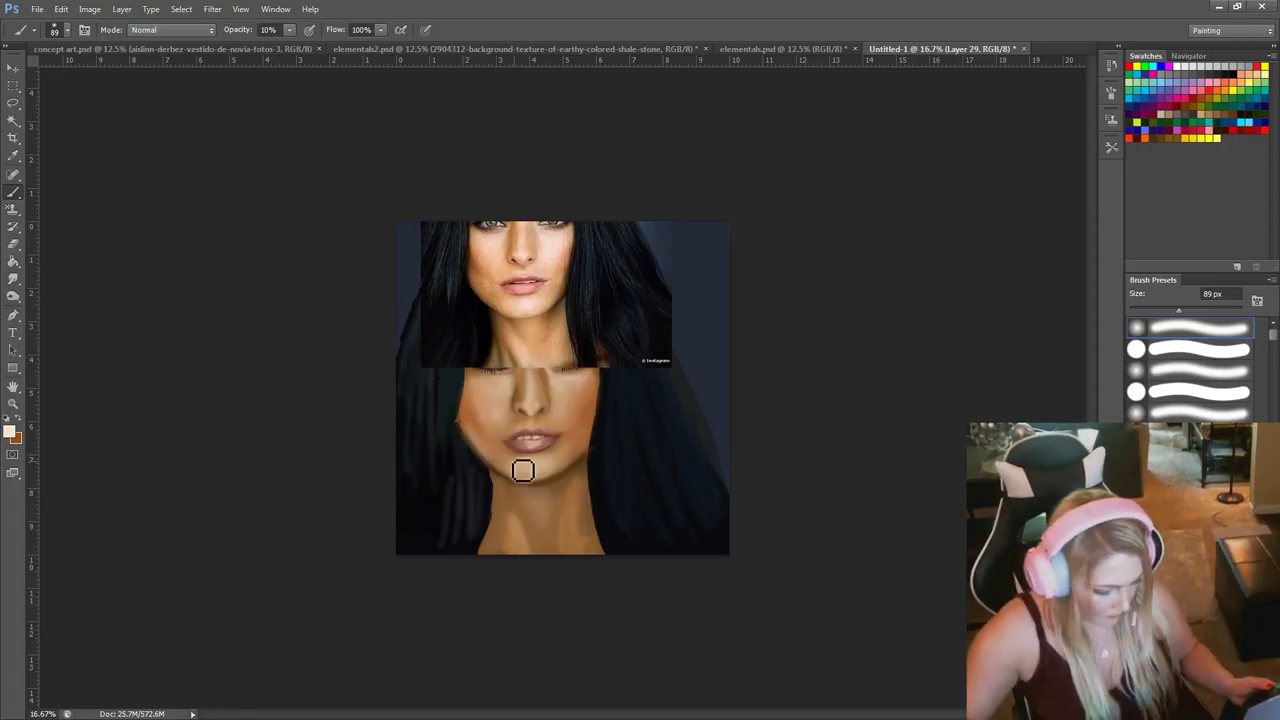
On a new layer, paint soft strands over the hair with black and blue-grey sampled from the photo's hair, and hide the reference photo.
{"action": "left_click", "coordinate": [608, 241], "text": "alt"}
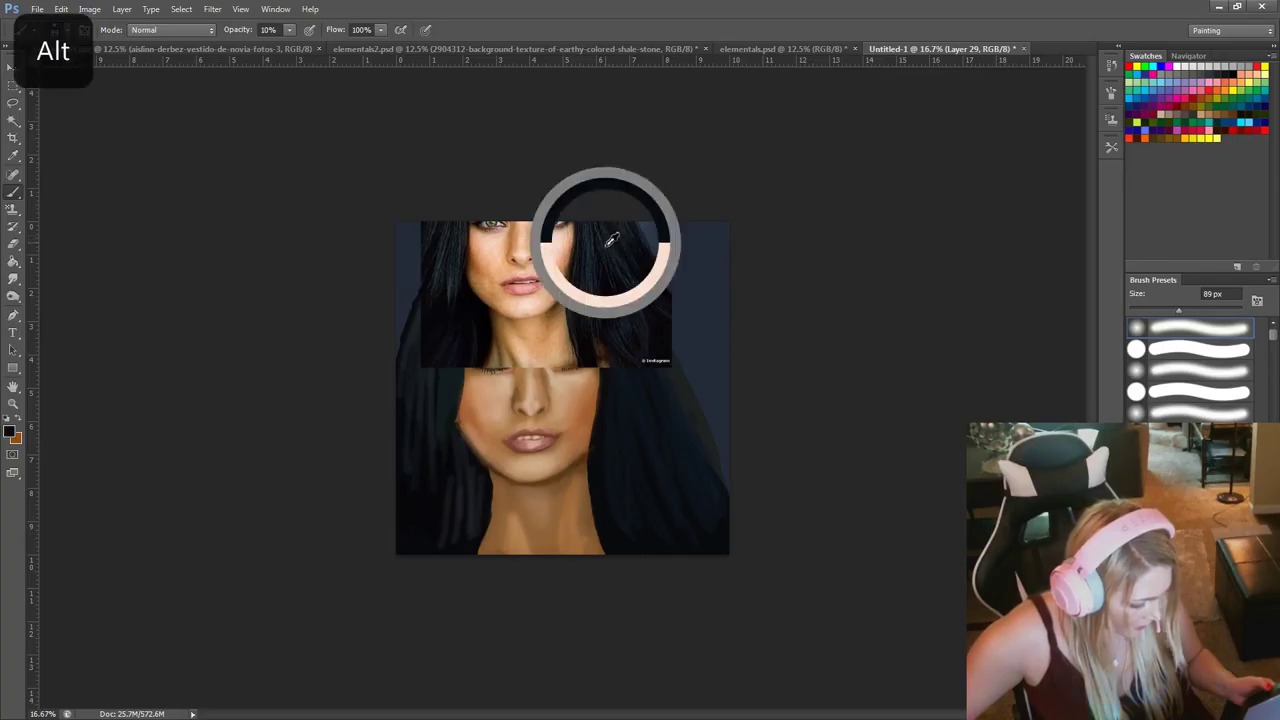
{"action": "left_click", "coordinate": [1237, 711]}
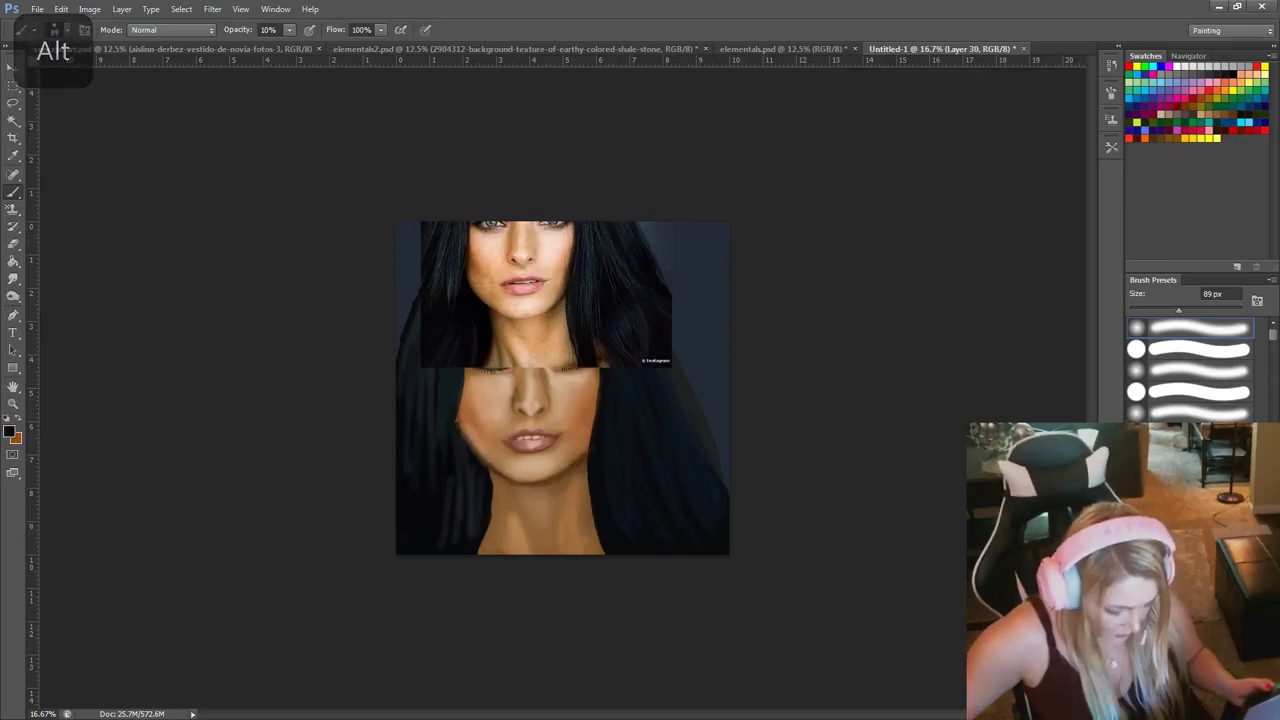
{"action": "left_click", "coordinate": [613, 249], "text": "alt"}
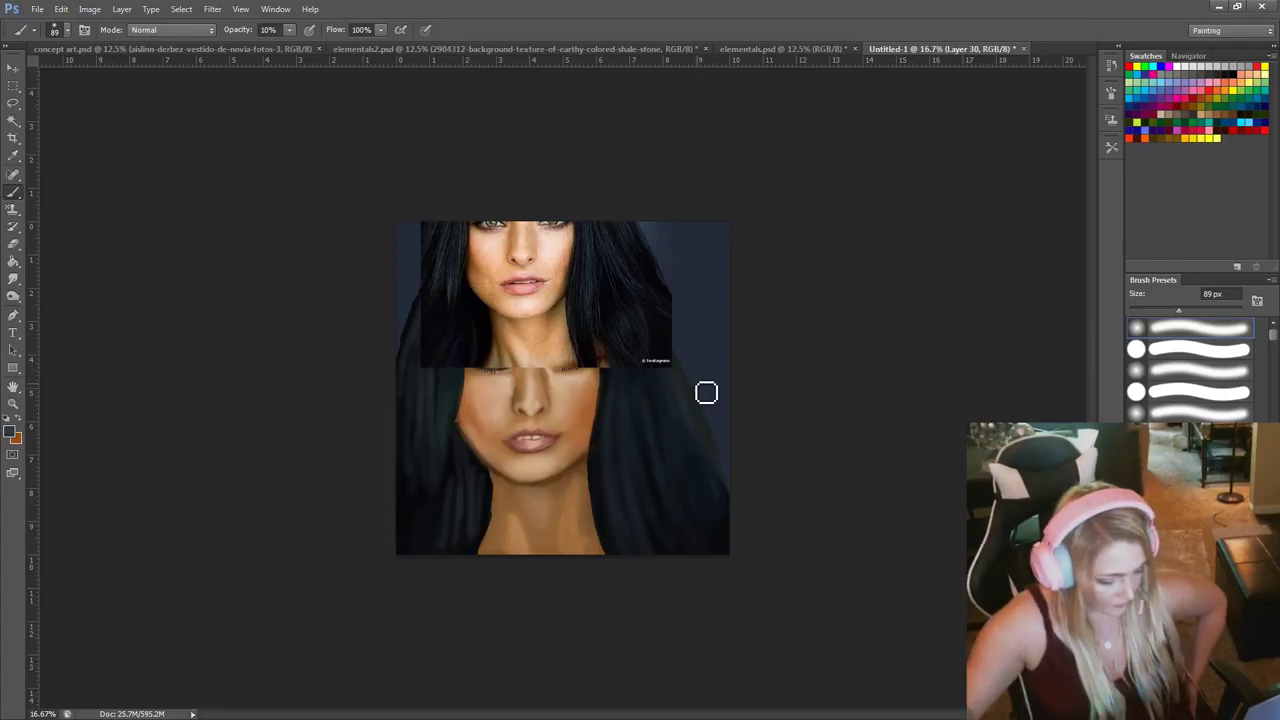
{"action": "key", "text": "ctrl+z"}
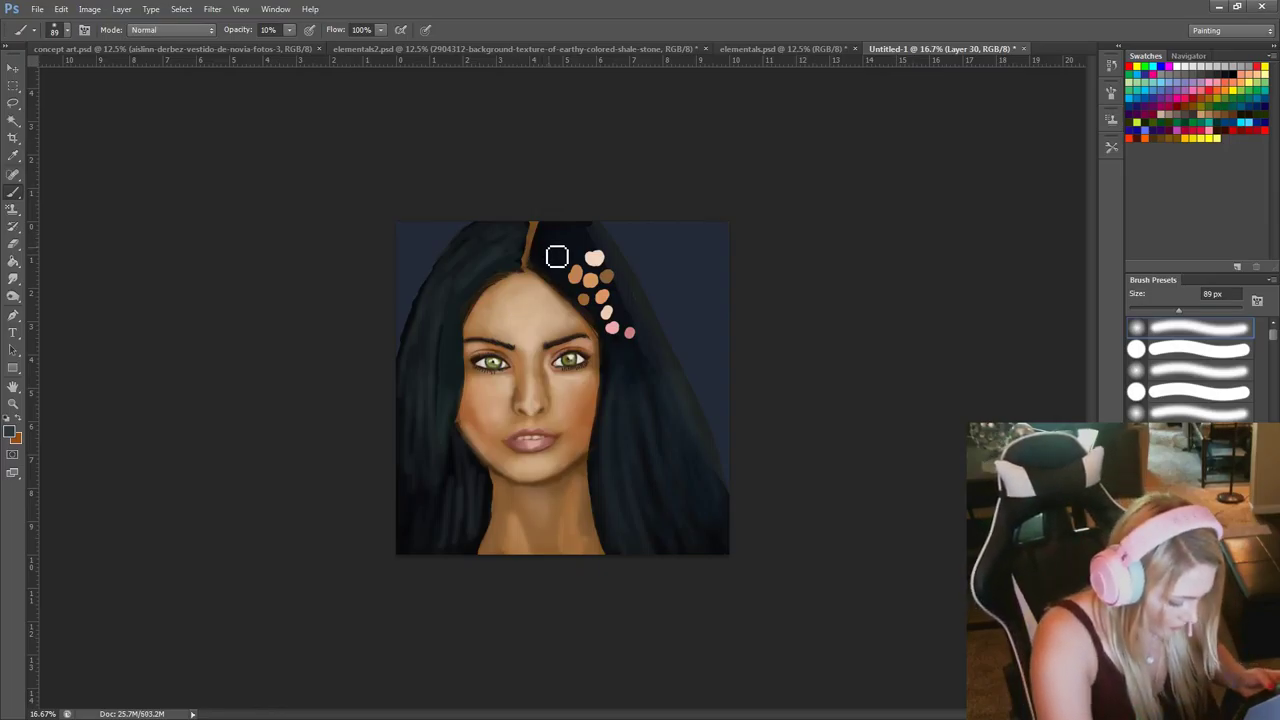
Sample dark tones from the painted hair to darken the tan parting and blend the strands and outer edges on both sides.
{"action": "left_click", "coordinate": [538, 254], "text": "alt"}
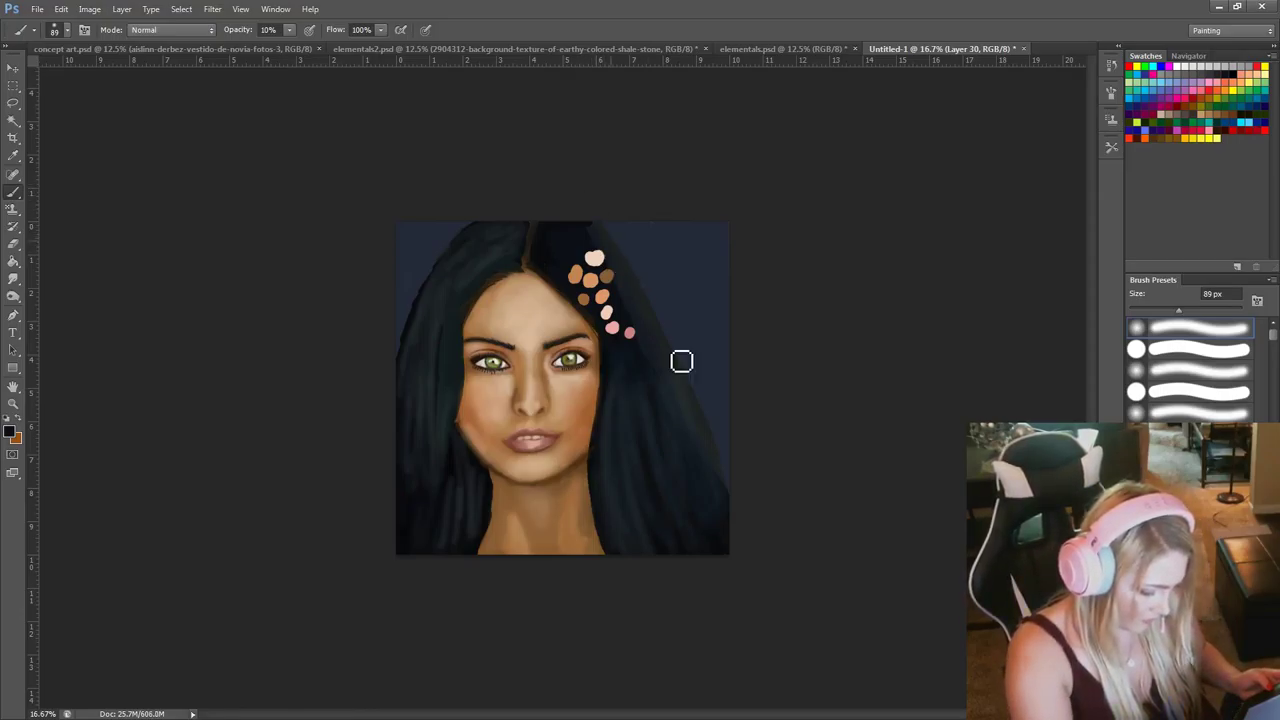
{"action": "left_click", "coordinate": [574, 233], "text": "alt"}
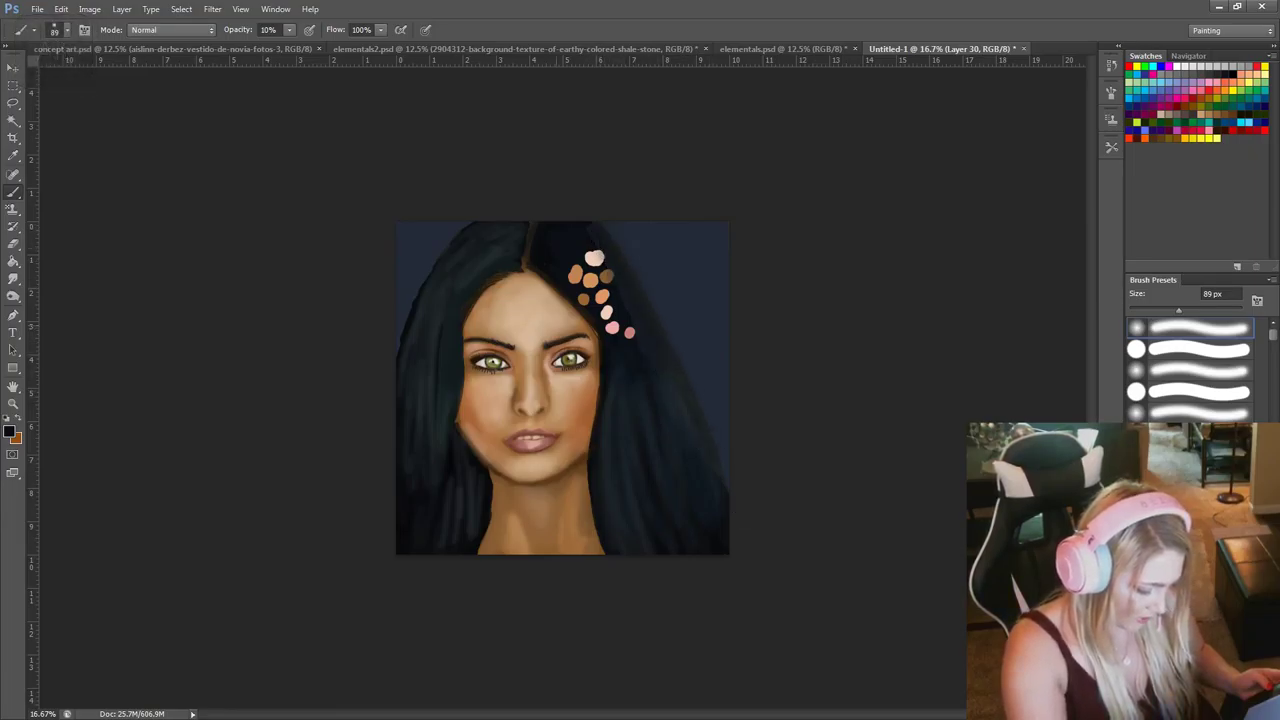
{"action": "left_click", "coordinate": [458, 457], "text": "alt"}
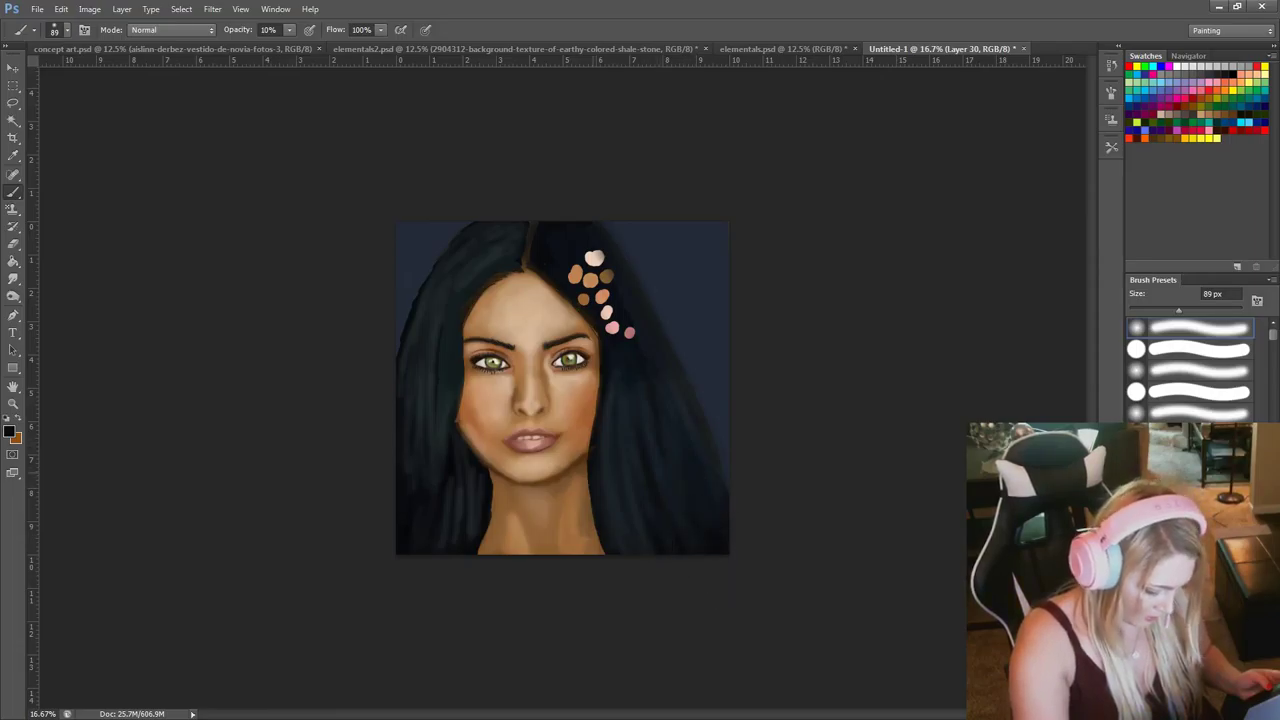
{"action": "left_click", "coordinate": [623, 413], "text": "alt"}
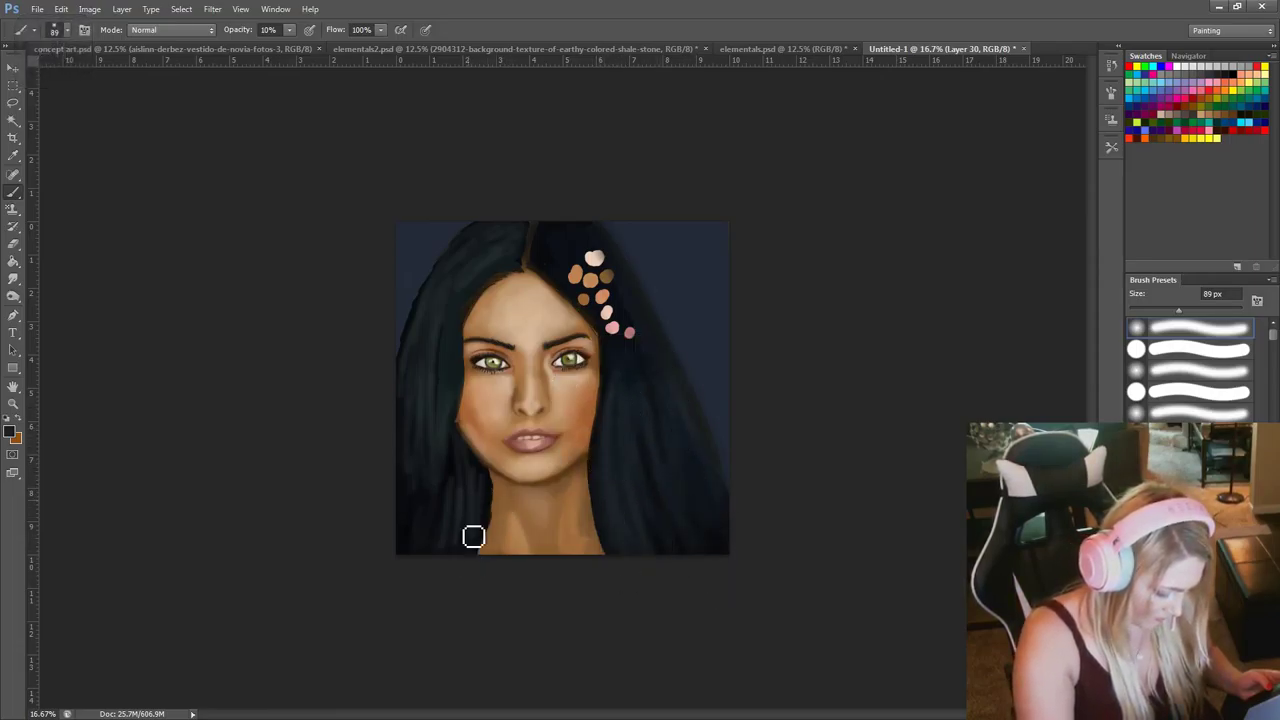
{"action": "left_click", "coordinate": [467, 497], "text": "alt"}
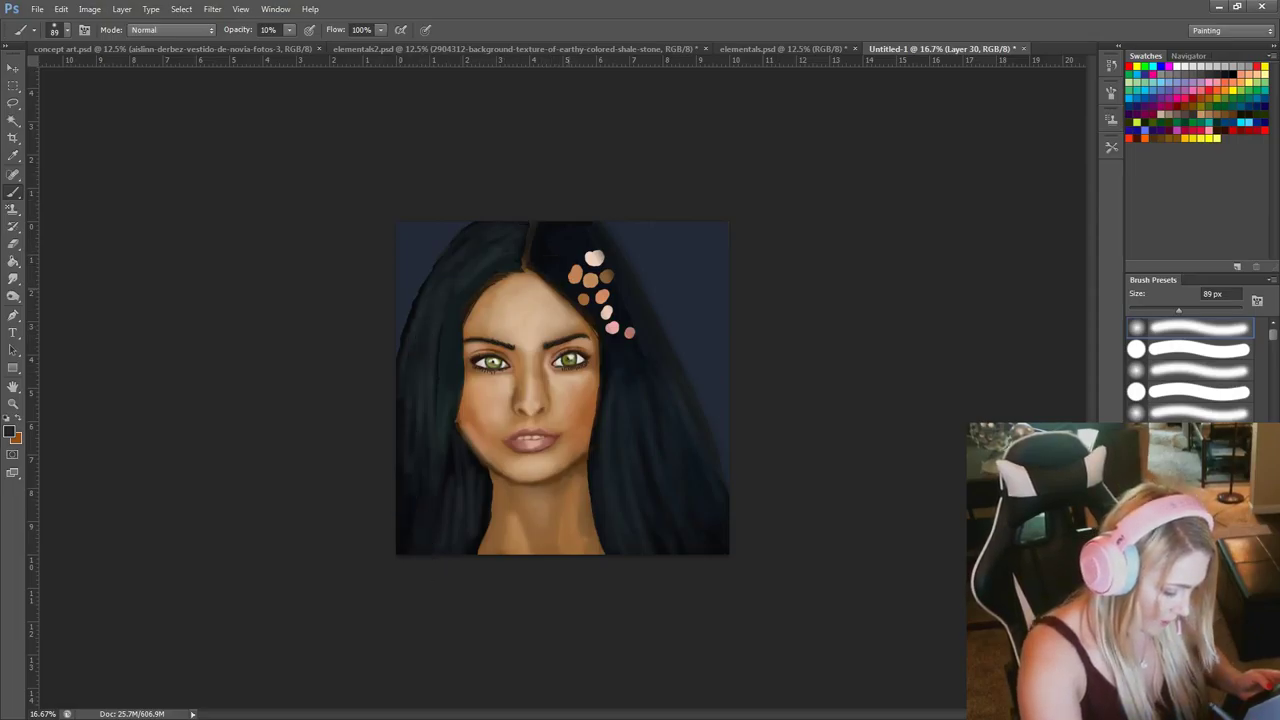
Undo the last dark stroke over the skin-tone colour dabs and clear the dabs from the hair.
{"action": "key", "text": "alt"}
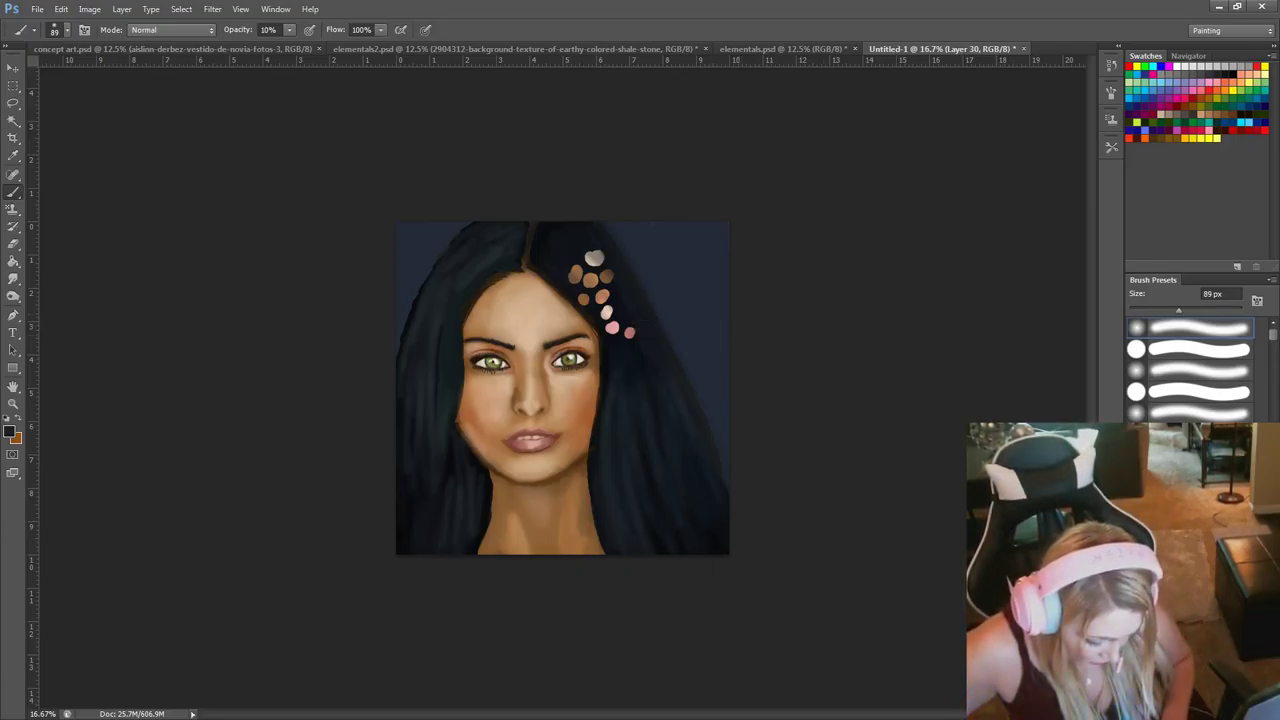
{"action": "key", "text": "ctrl+z"}
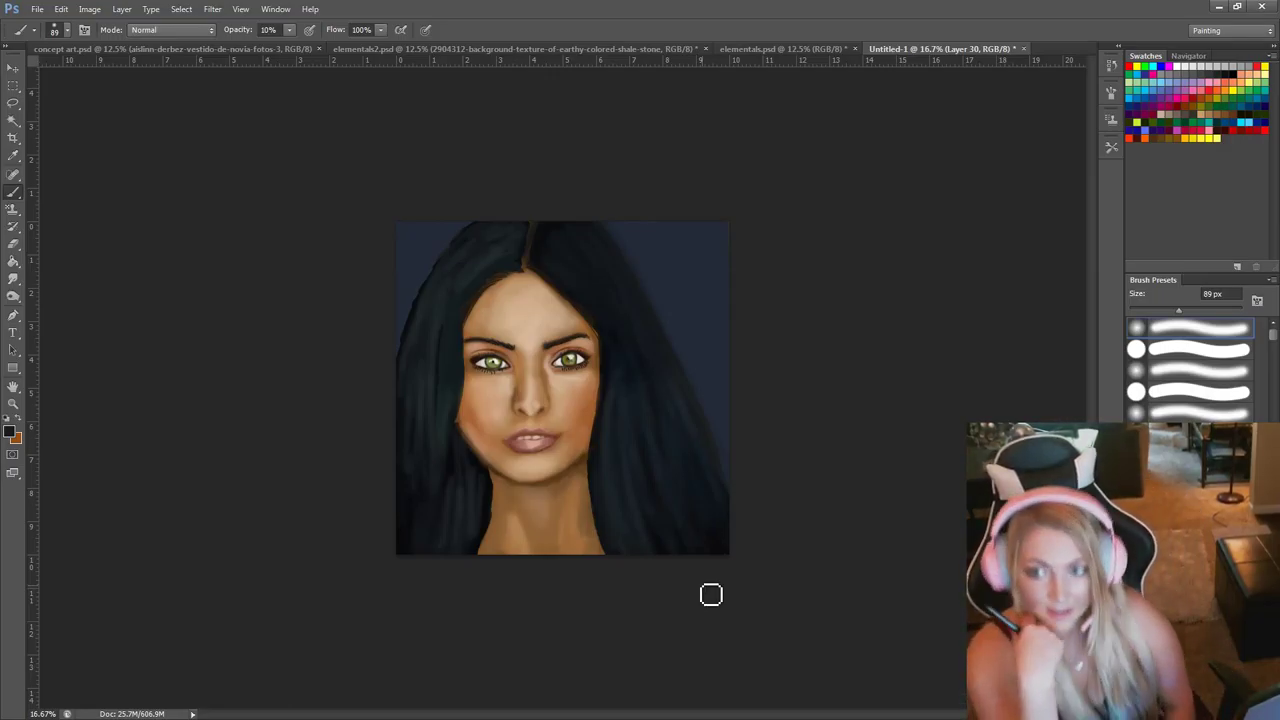
{"action": "key", "text": "ctrl+plus"}
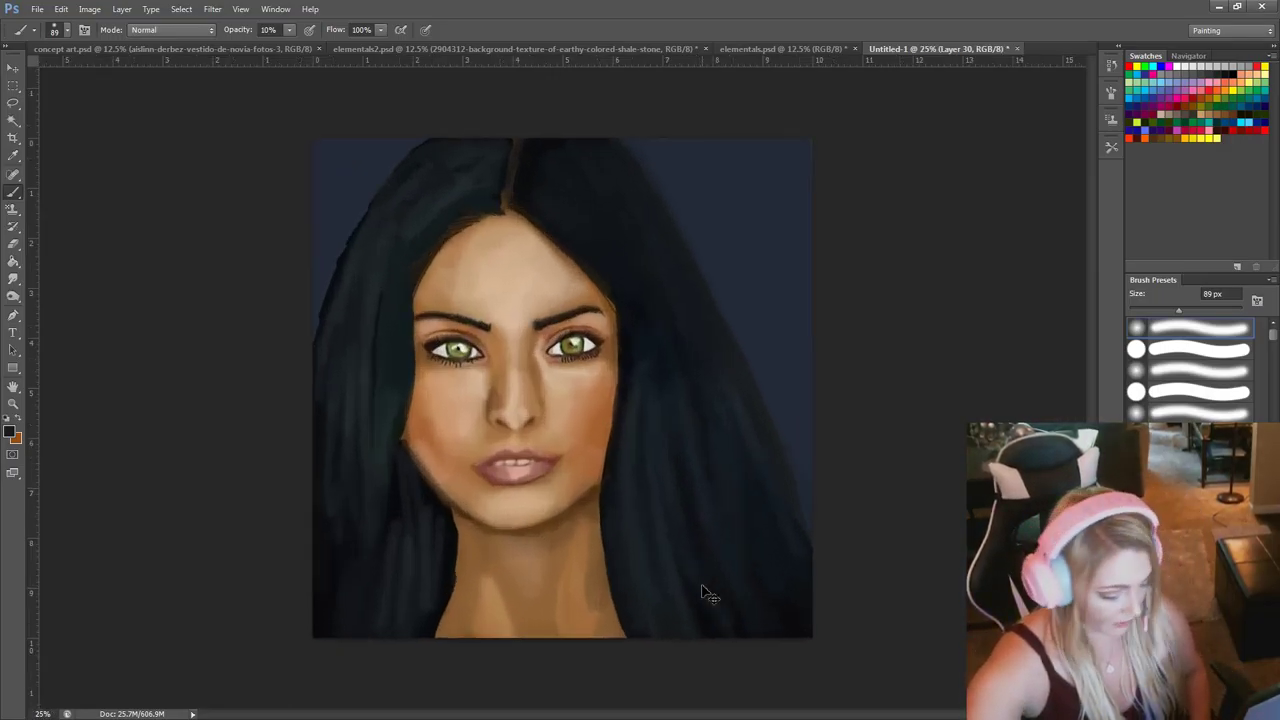